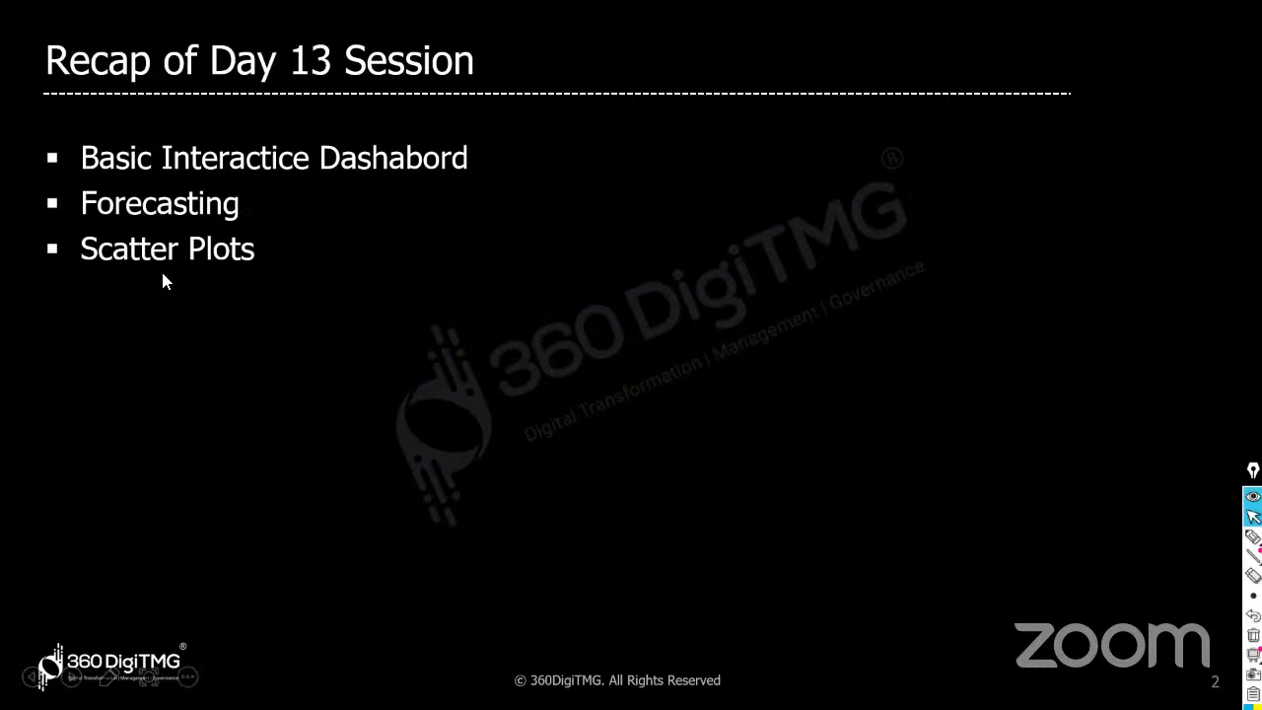
- Reveal the Regression bullet on the recap slide and switch to the Day 12 and Day 13 Data workbook in Excel
{"action": "left_click", "coordinate": [365, 382]}
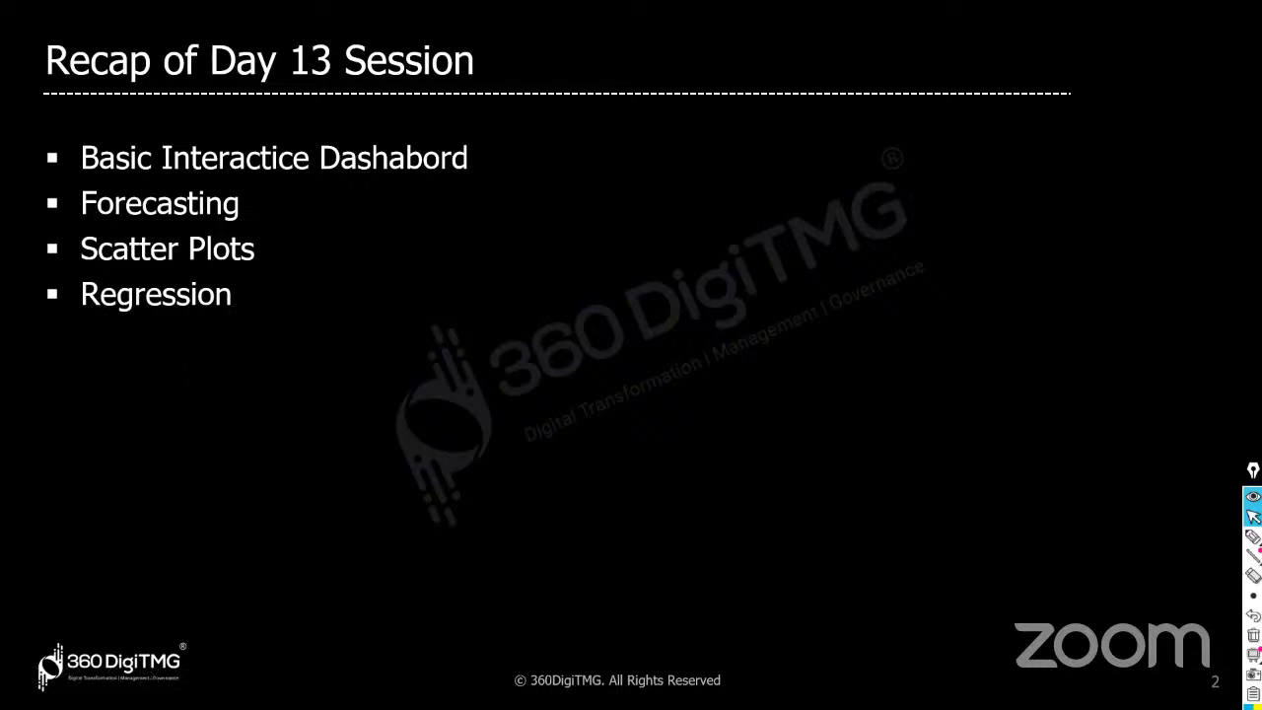
{"action": "key", "text": "alt+Tab"}
{"action": "key", "text": "alt+Tab"}
{"action": "key", "text": "alt+Tab"}
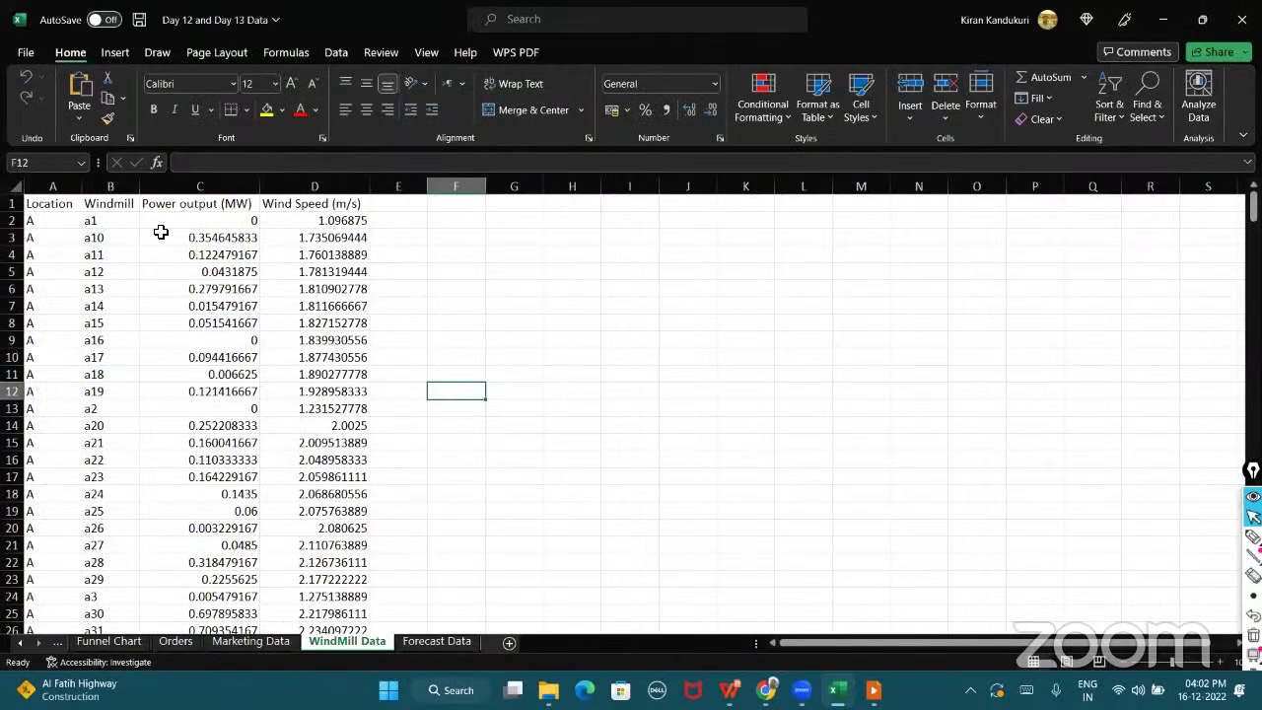
- Insert a markers-only scatter chart from the Power output (MW) and Wind Speed (m/s) columns of the WindMill Data sheet
{"action": "left_click", "coordinate": [223, 186]}
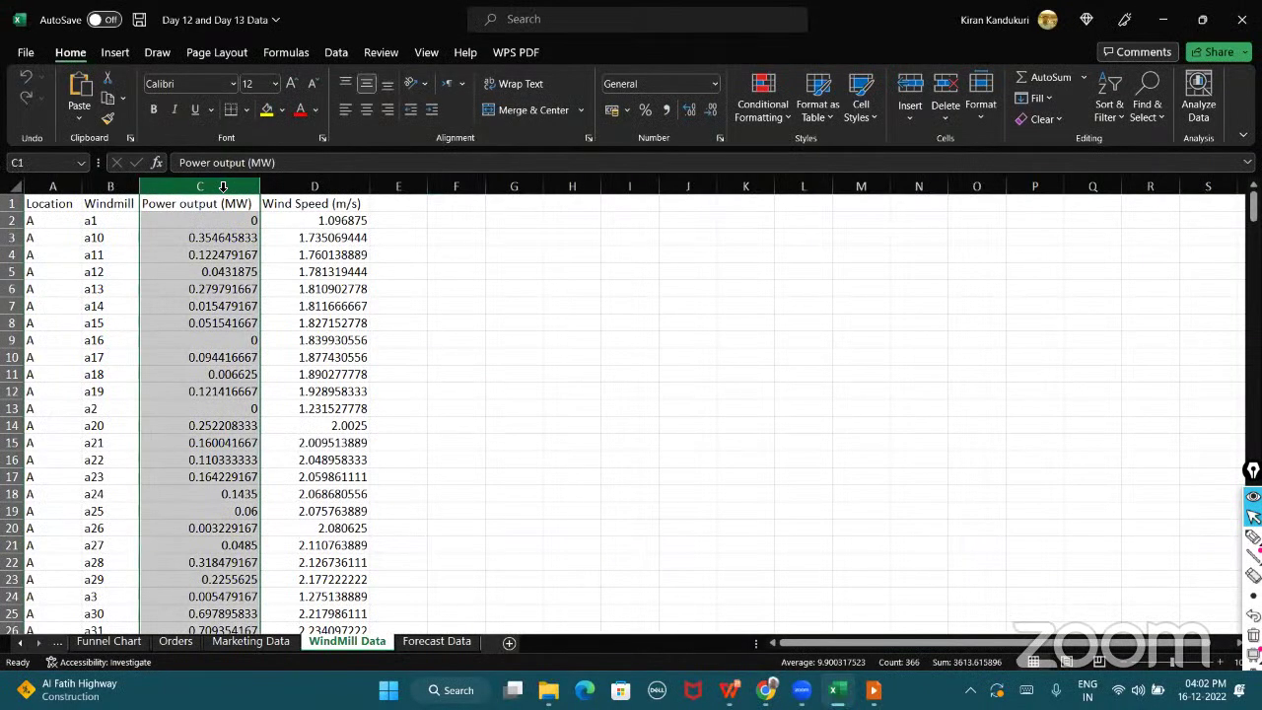
{"action": "left_click_drag", "start_coordinate": [223, 186], "coordinate": [314, 189]}
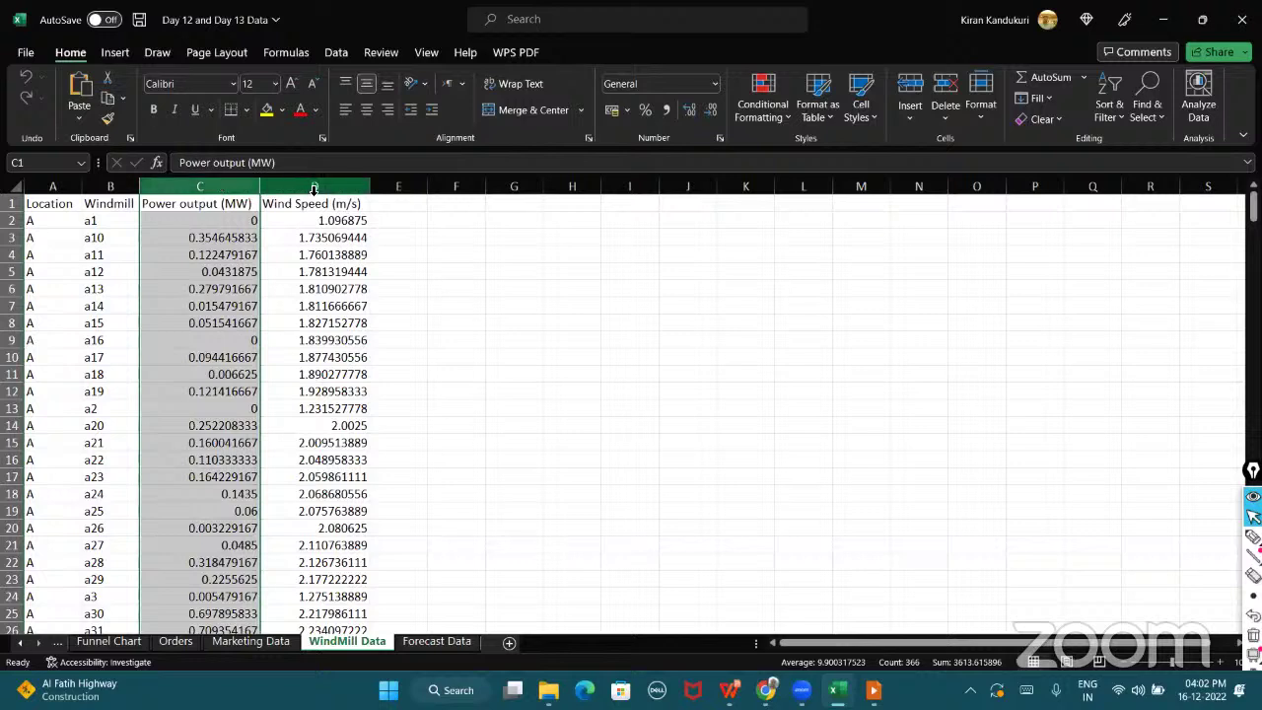
{"action": "left_click", "coordinate": [313, 188], "text": "ctrl"}
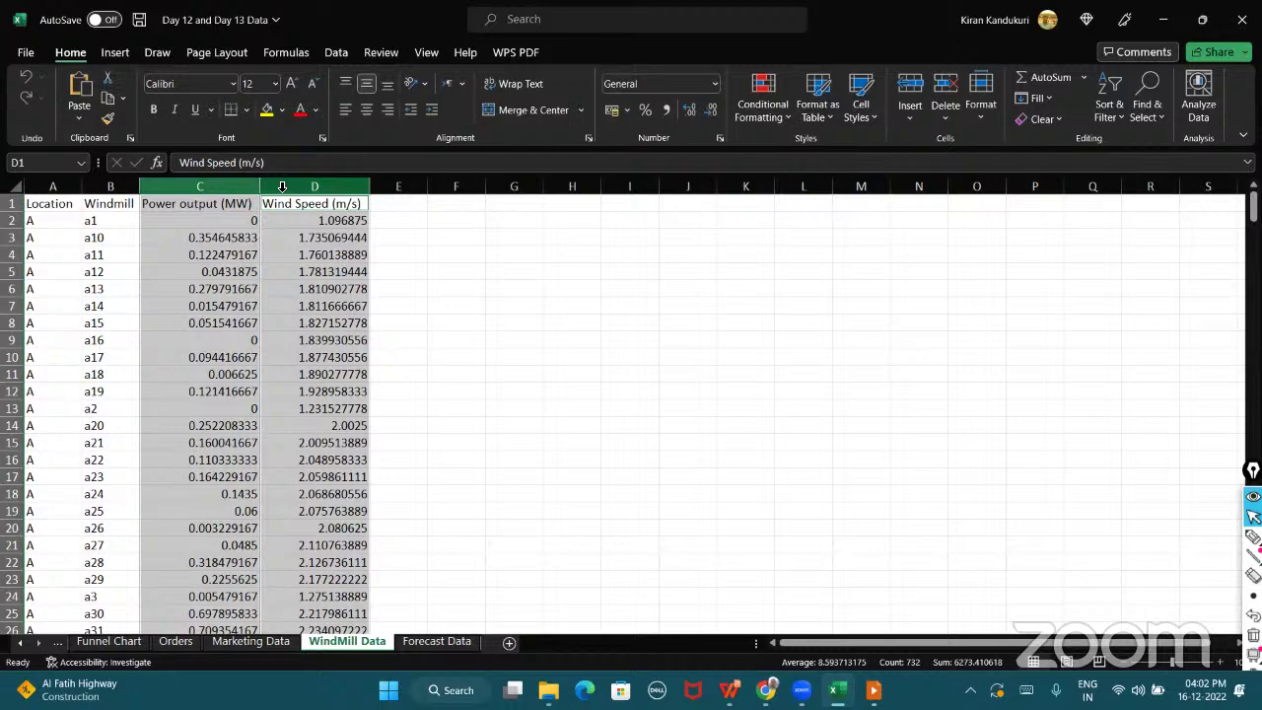
{"action": "left_click", "coordinate": [110, 51]}
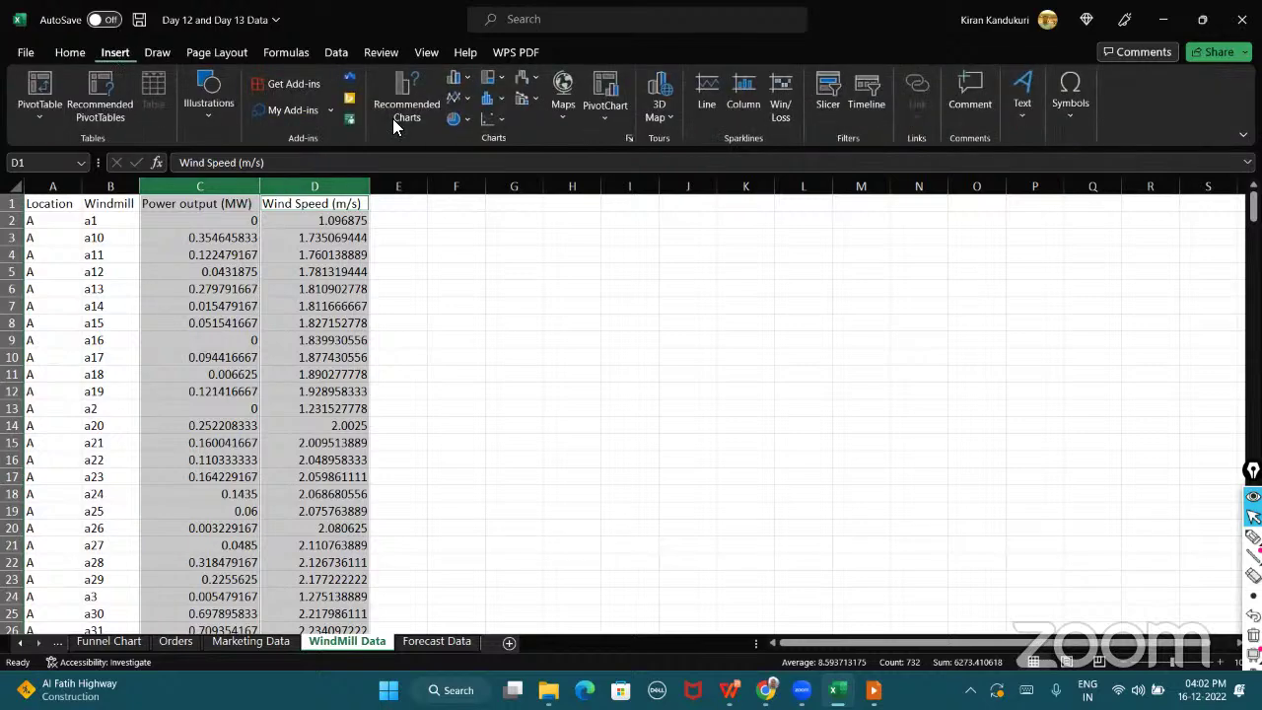
{"action": "left_click", "coordinate": [500, 118]}
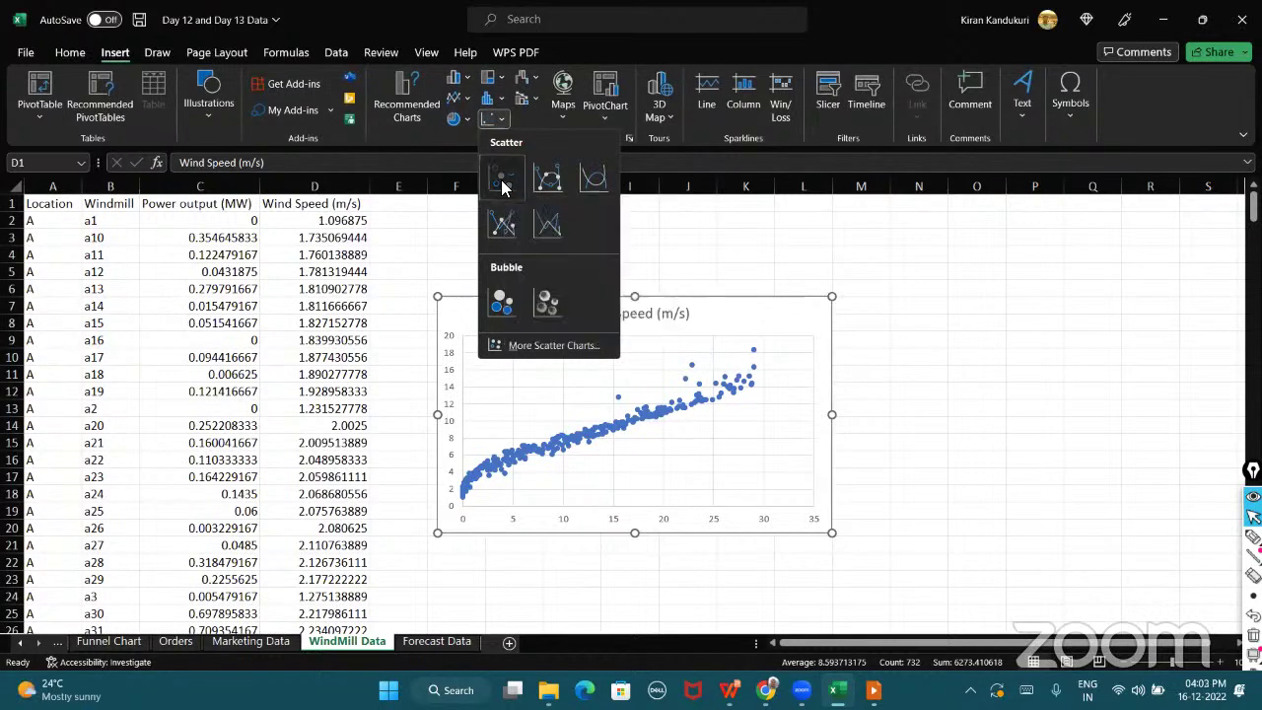
{"action": "left_click", "coordinate": [501, 181]}
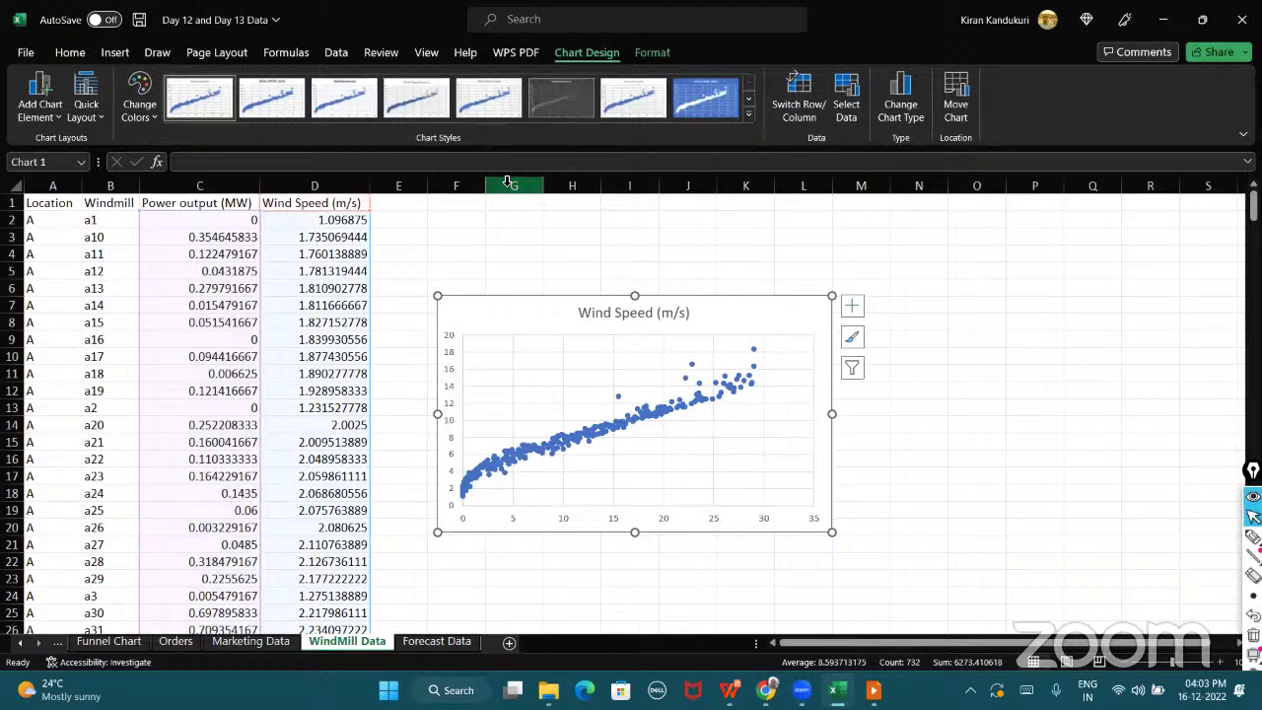
- Check the Power output and Wind Speed columns against the scatter chart and delete that chart
{"action": "left_click", "coordinate": [204, 183]}
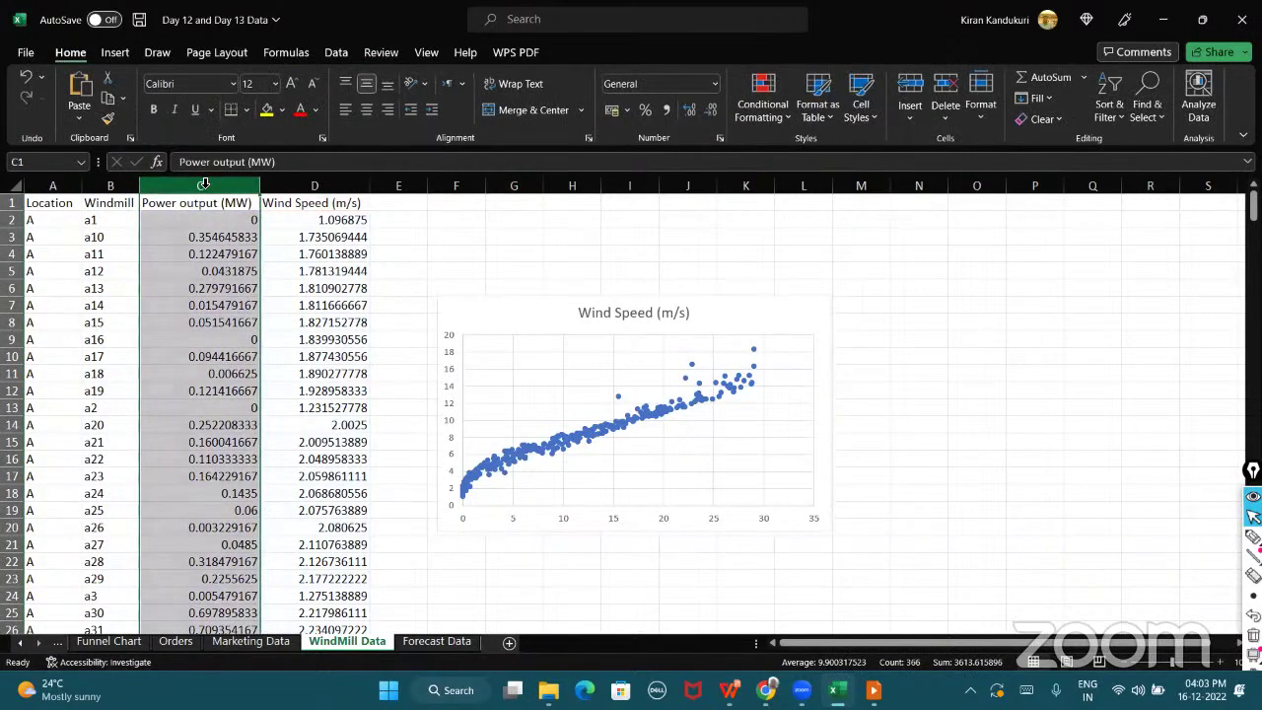
{"action": "left_click", "coordinate": [345, 185]}
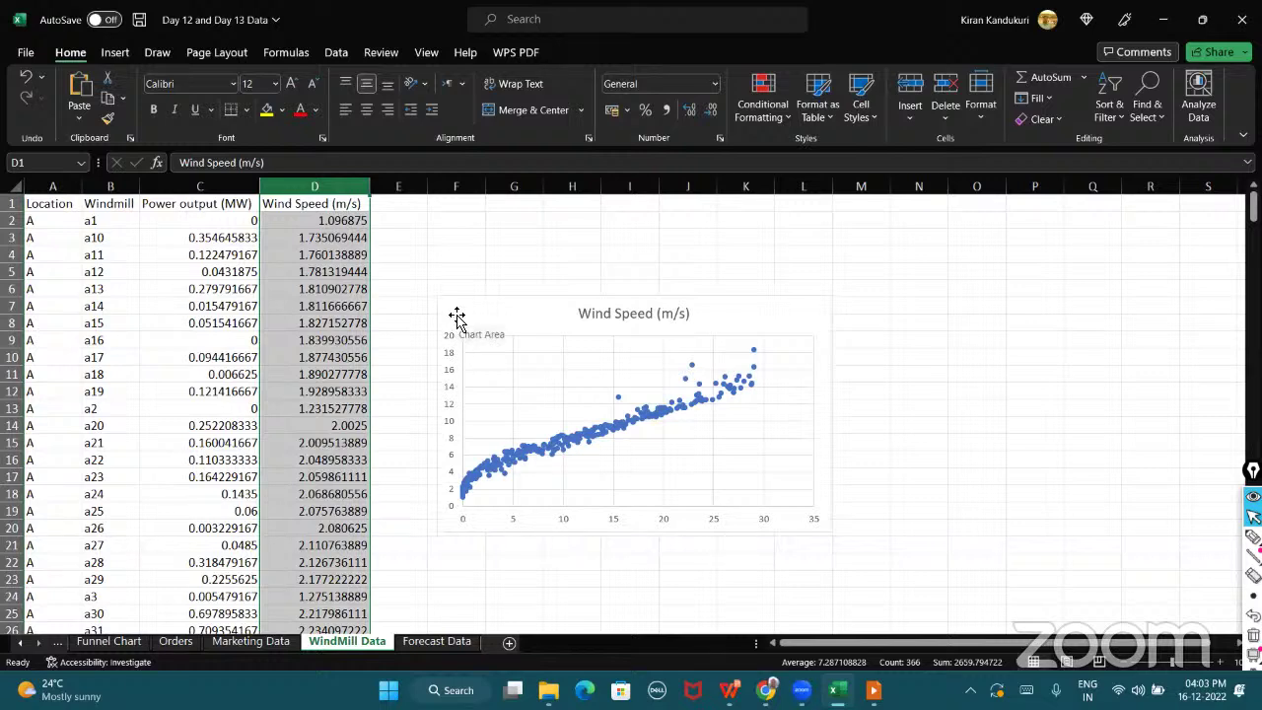
{"action": "left_click", "coordinate": [199, 185]}
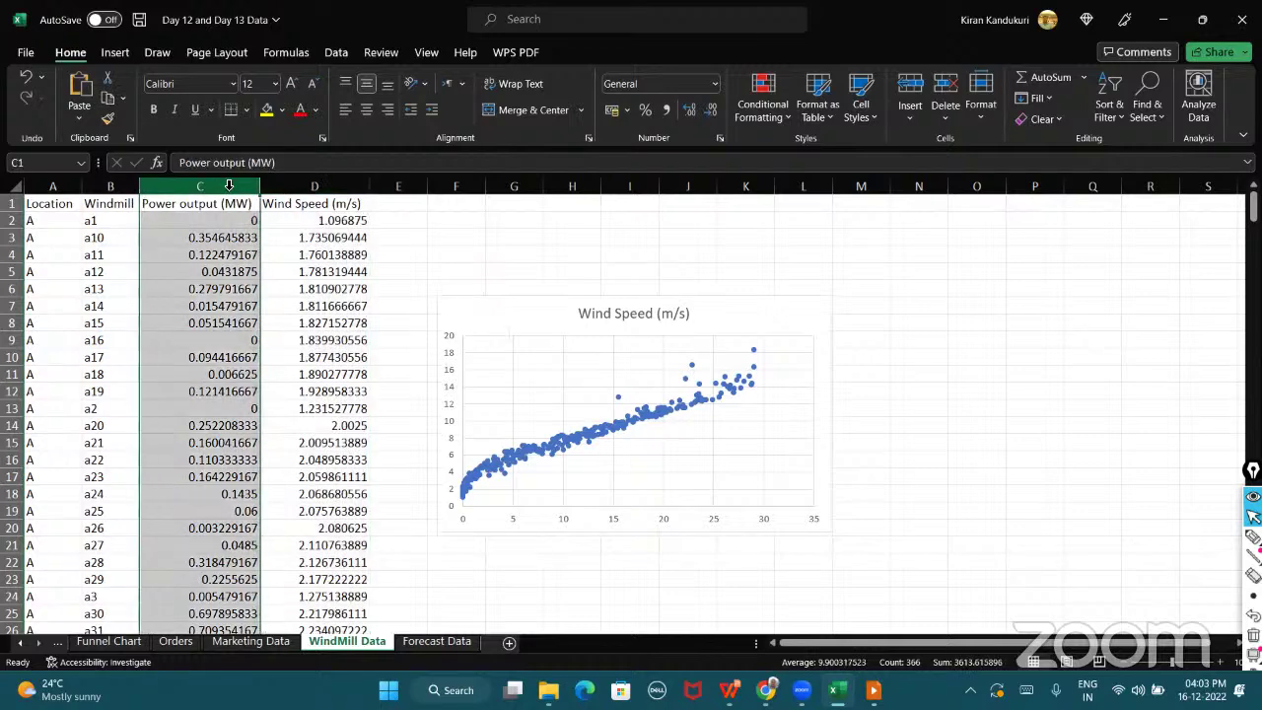
{"action": "left_click", "coordinate": [310, 187]}
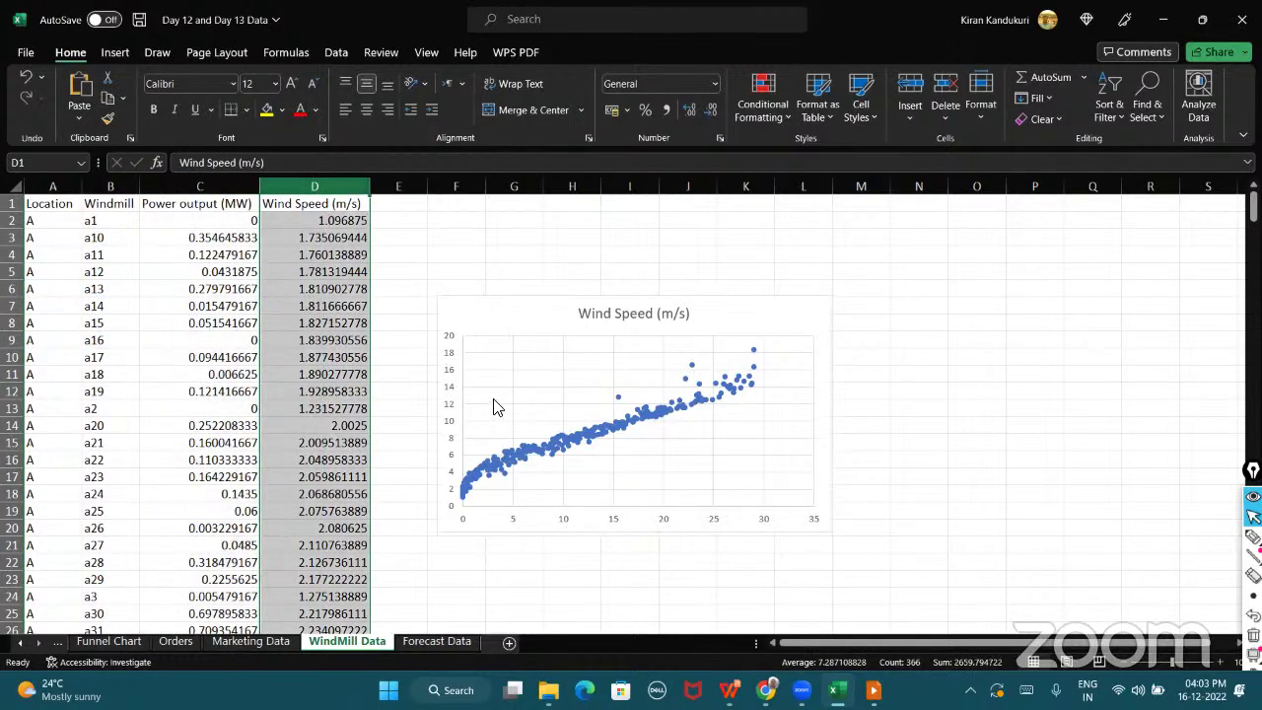
{"action": "left_click", "coordinate": [490, 303]}
{"action": "key", "text": "Delete"}
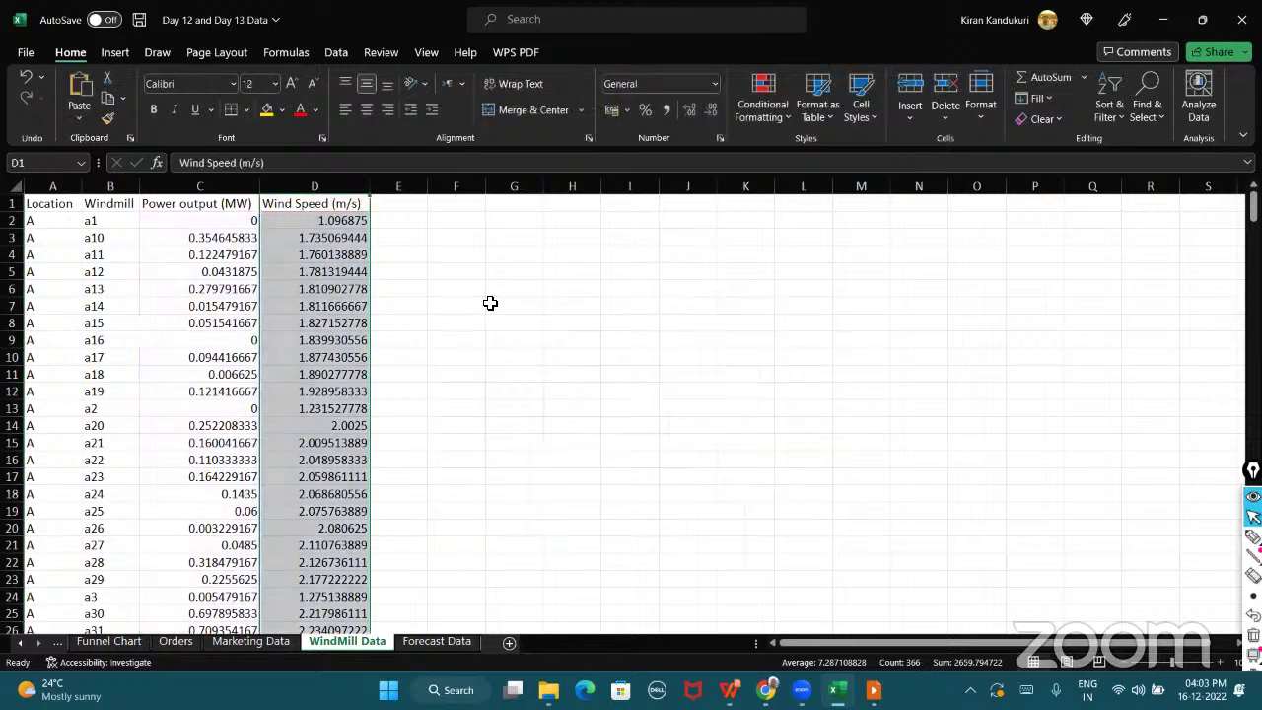
- Move the Wind Speed (m/s) column in front of the Power output (MW) column
{"action": "right_click", "coordinate": [346, 183]}
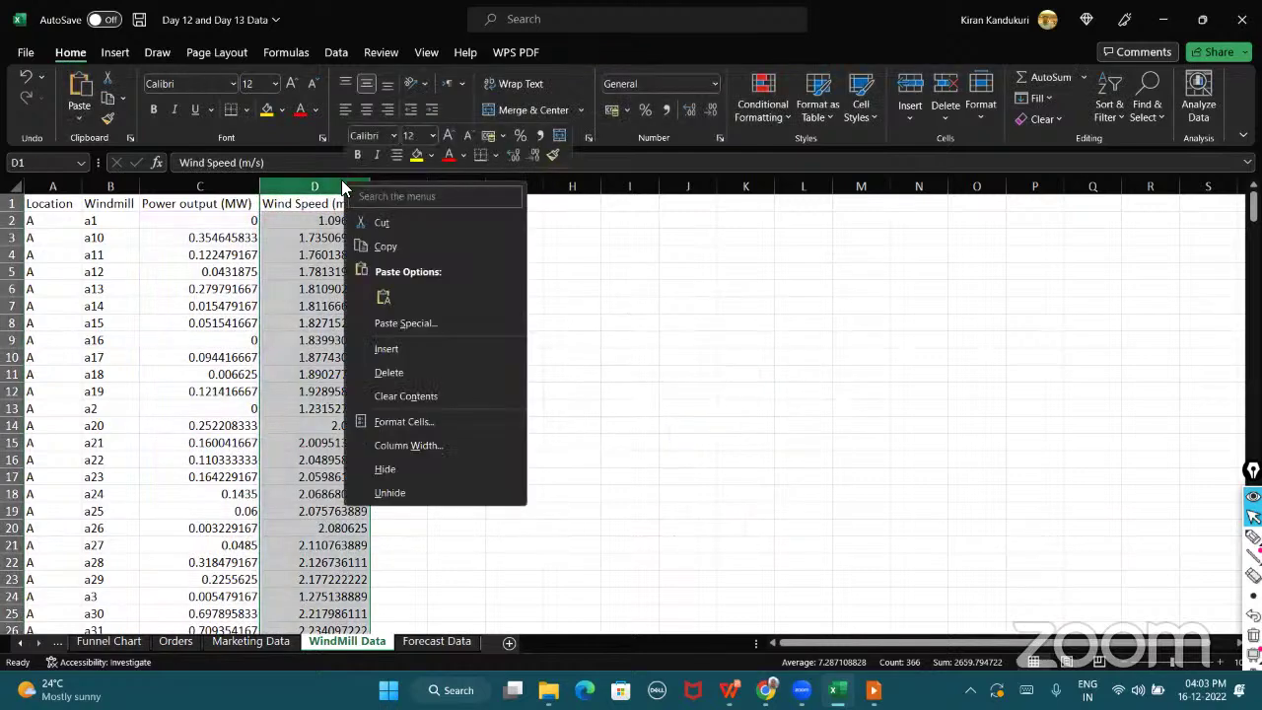
{"action": "left_click", "coordinate": [395, 230]}
{"action": "left_click", "coordinate": [178, 185]}
{"action": "right_click", "coordinate": [169, 185]}
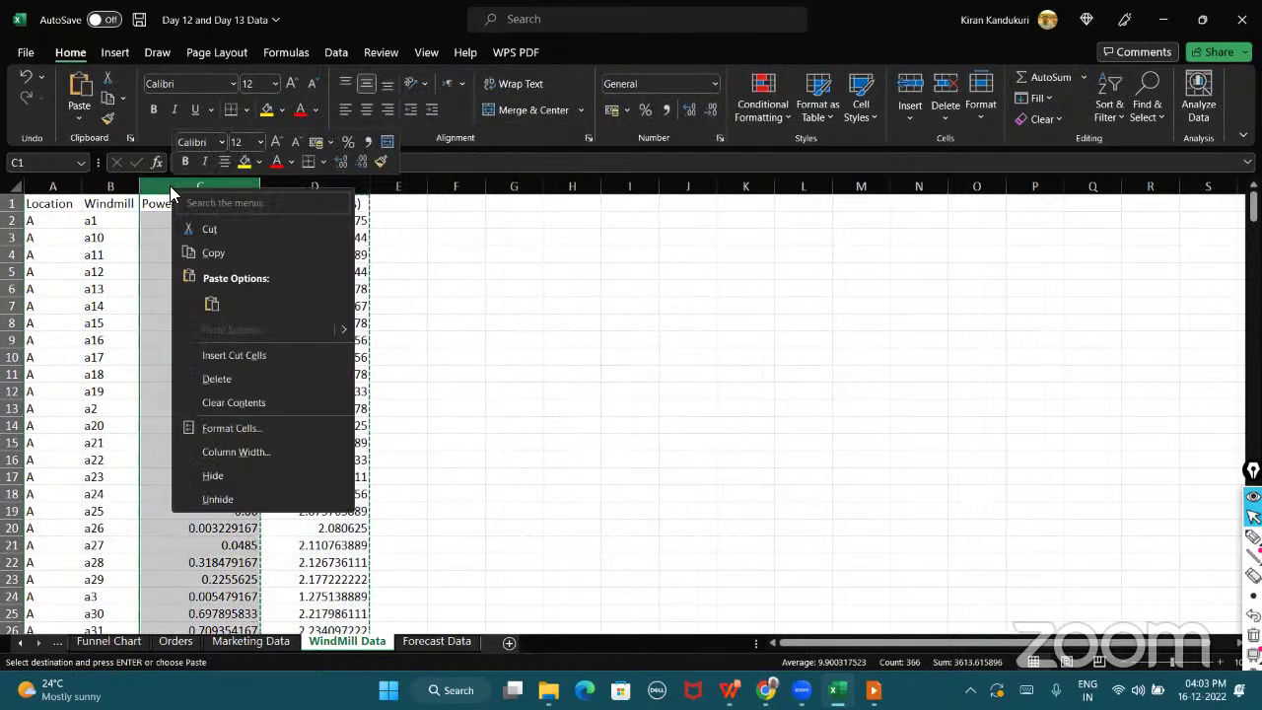
{"action": "left_click", "coordinate": [247, 353]}
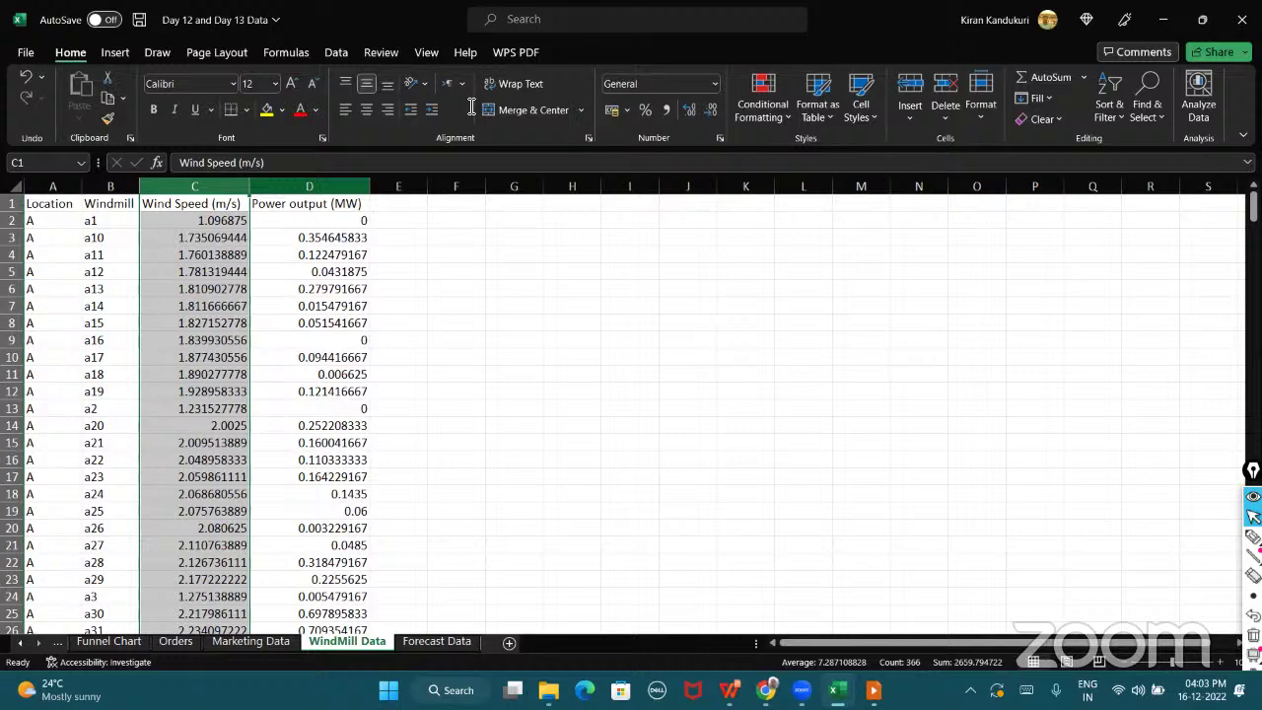
- Insert a markers-only scatter chart from columns C and D, with Wind Speed (m/s) first and Power output (MW) second
{"action": "left_click", "coordinate": [563, 160]}
{"action": "left_click", "coordinate": [221, 182]}
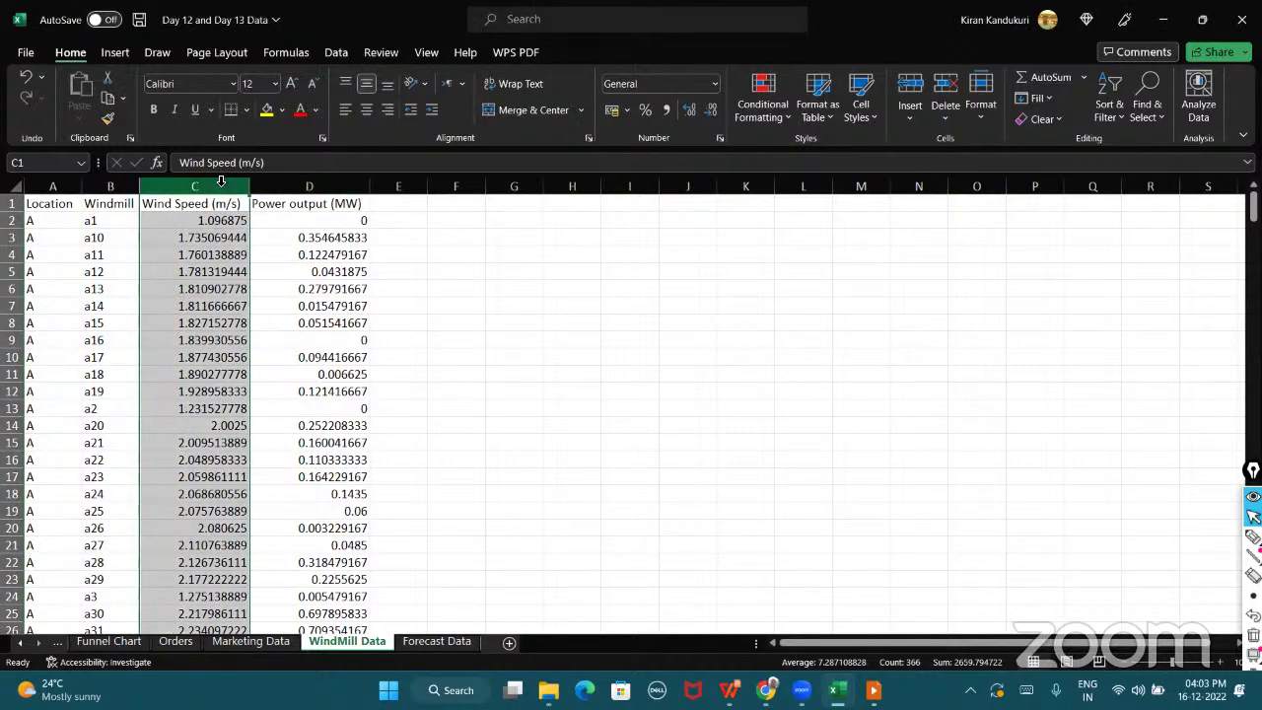
{"action": "left_click", "coordinate": [284, 187], "text": "ctrl"}
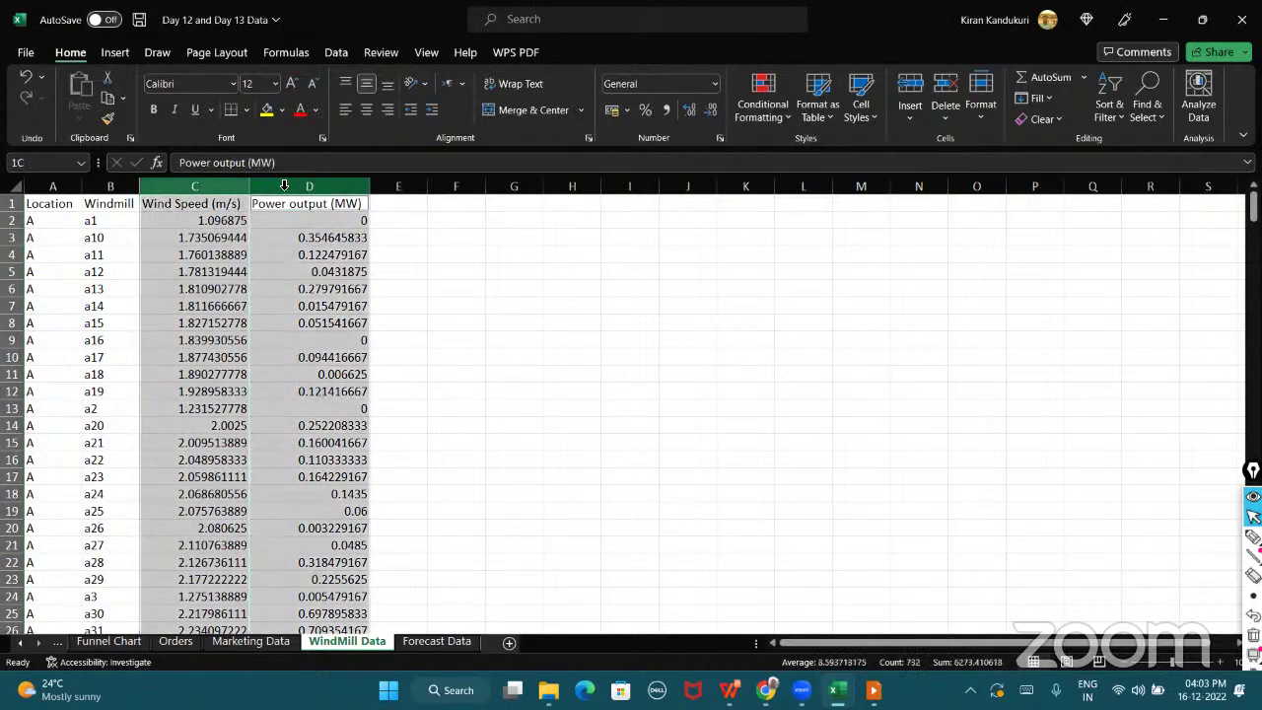
{"action": "left_click", "coordinate": [114, 54]}
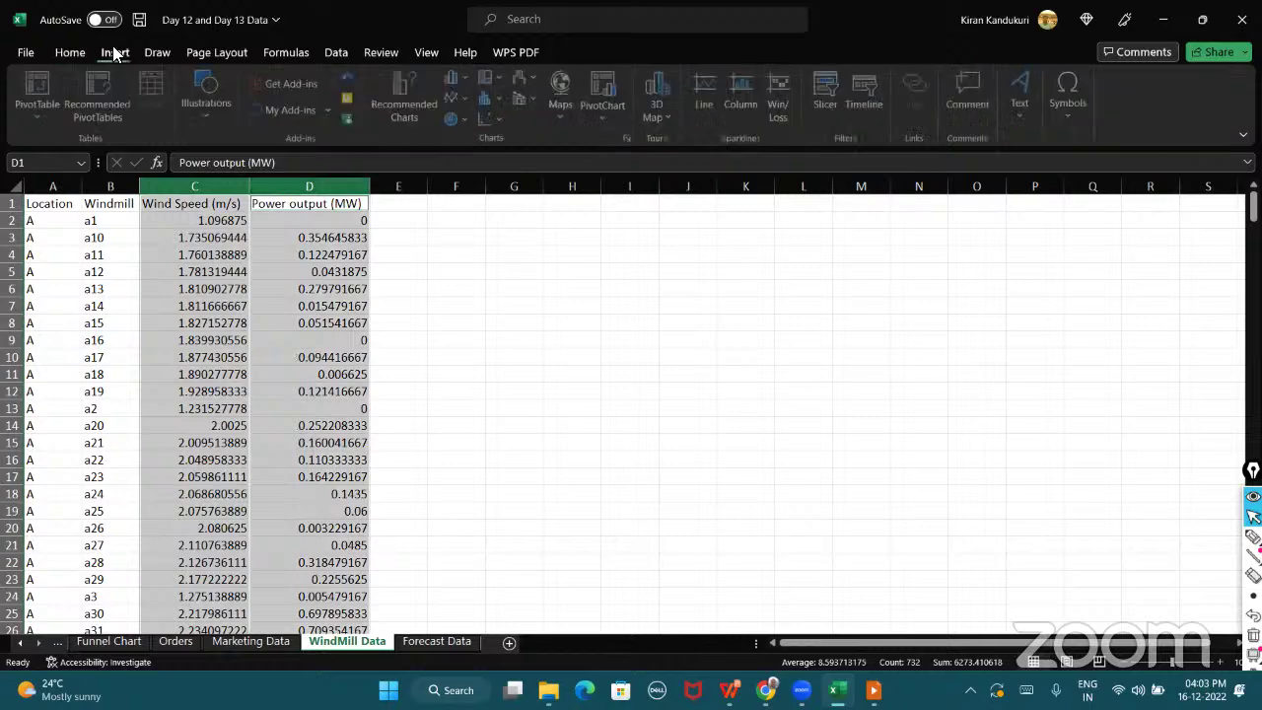
{"action": "left_click", "coordinate": [500, 124]}
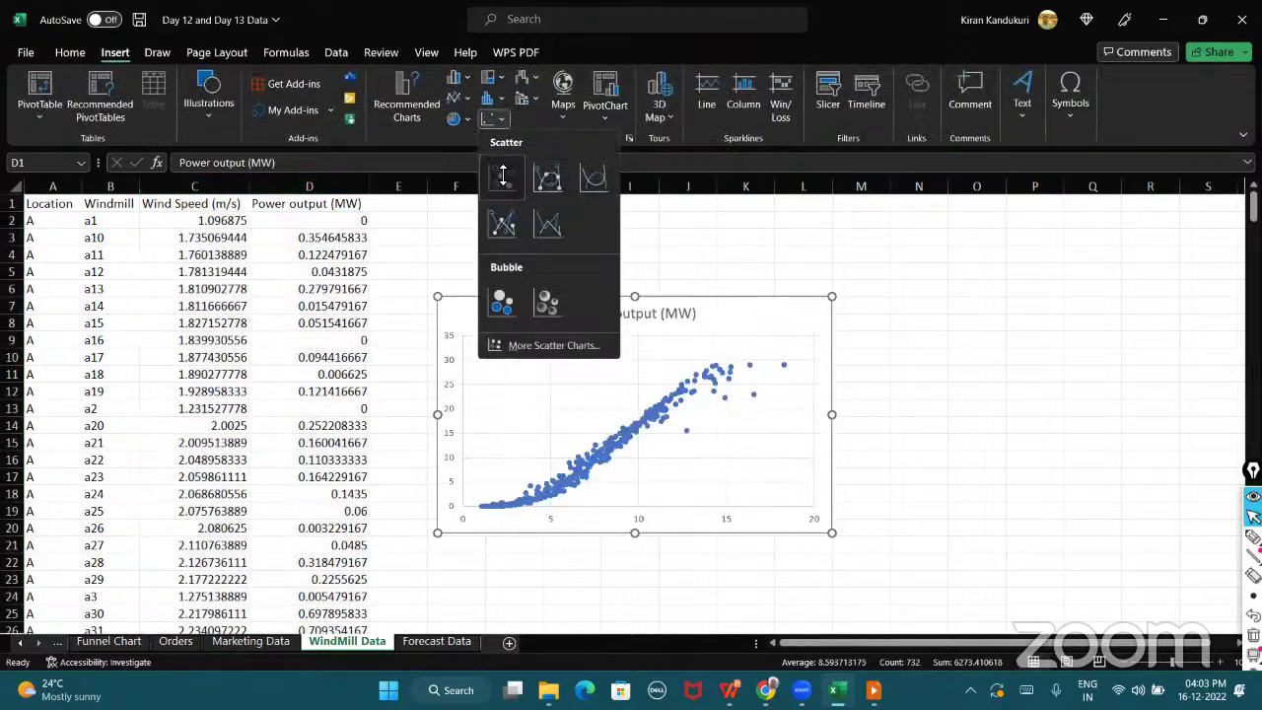
{"action": "left_click", "coordinate": [500, 174]}
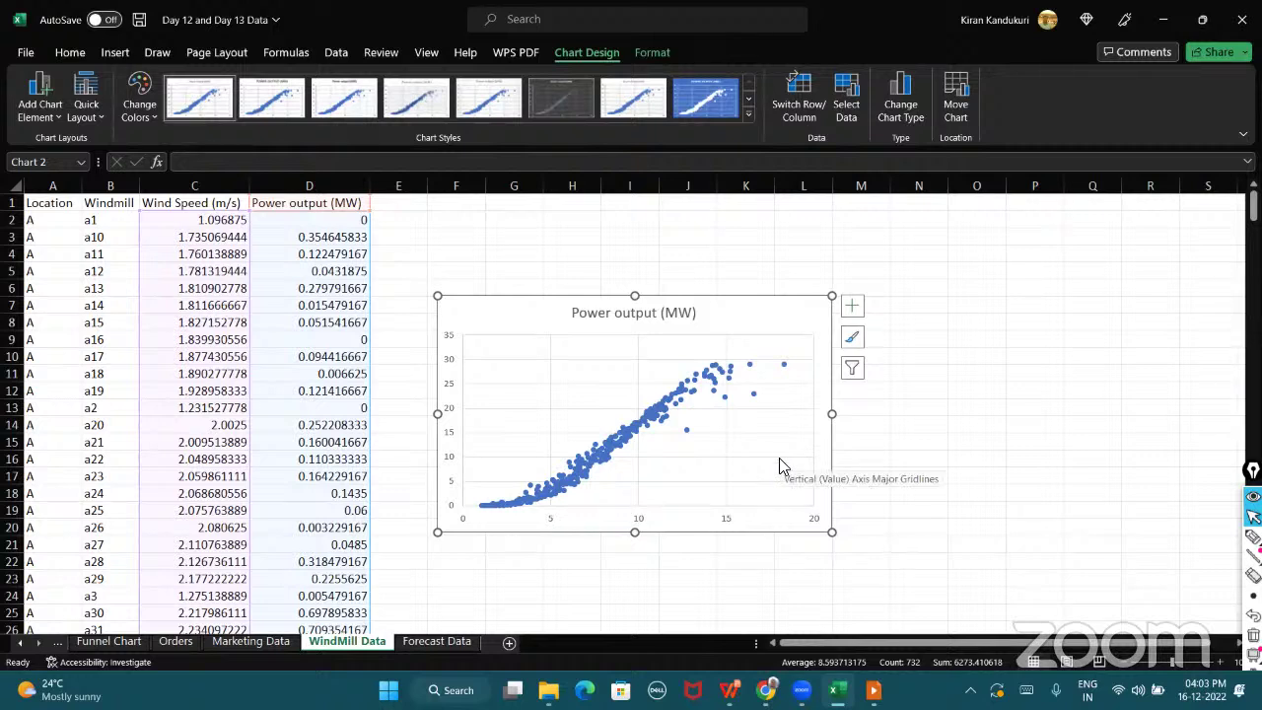
- Try the chart layout with a trendline equation, and replace it with the untitled layout that has a trendline but no equation
{"action": "left_click", "coordinate": [99, 114]}
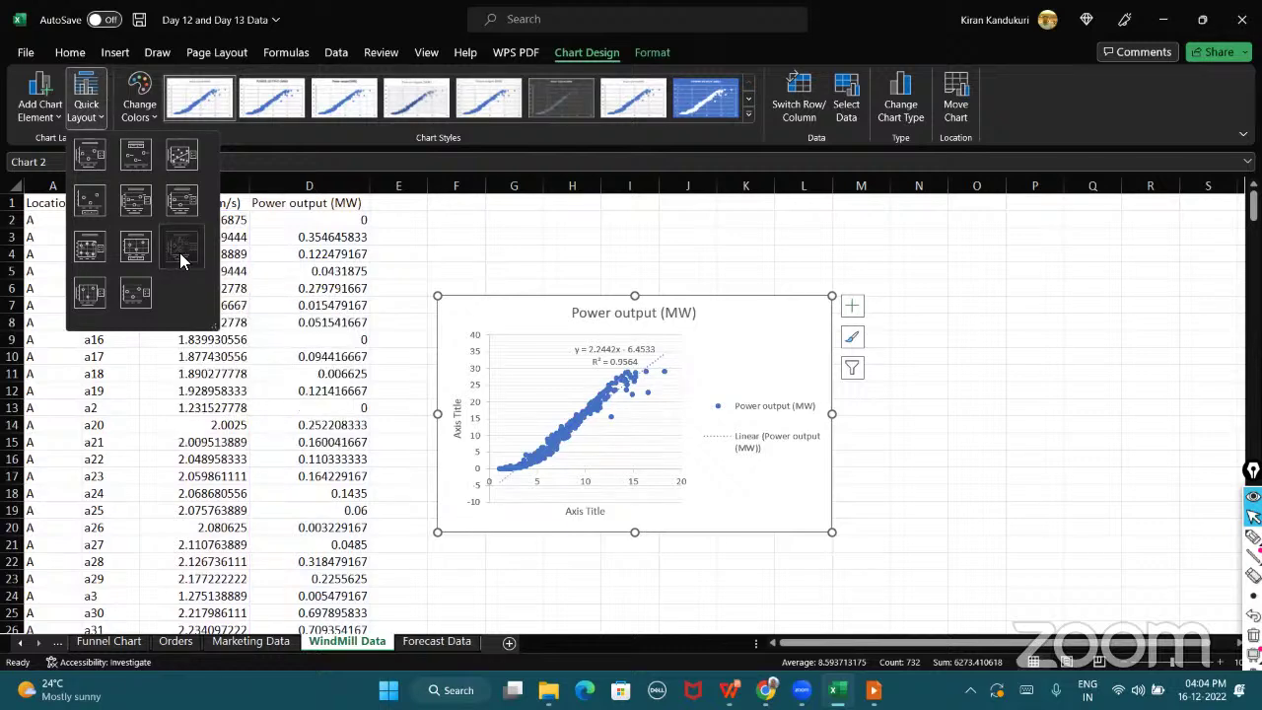
{"action": "left_click", "coordinate": [181, 255]}
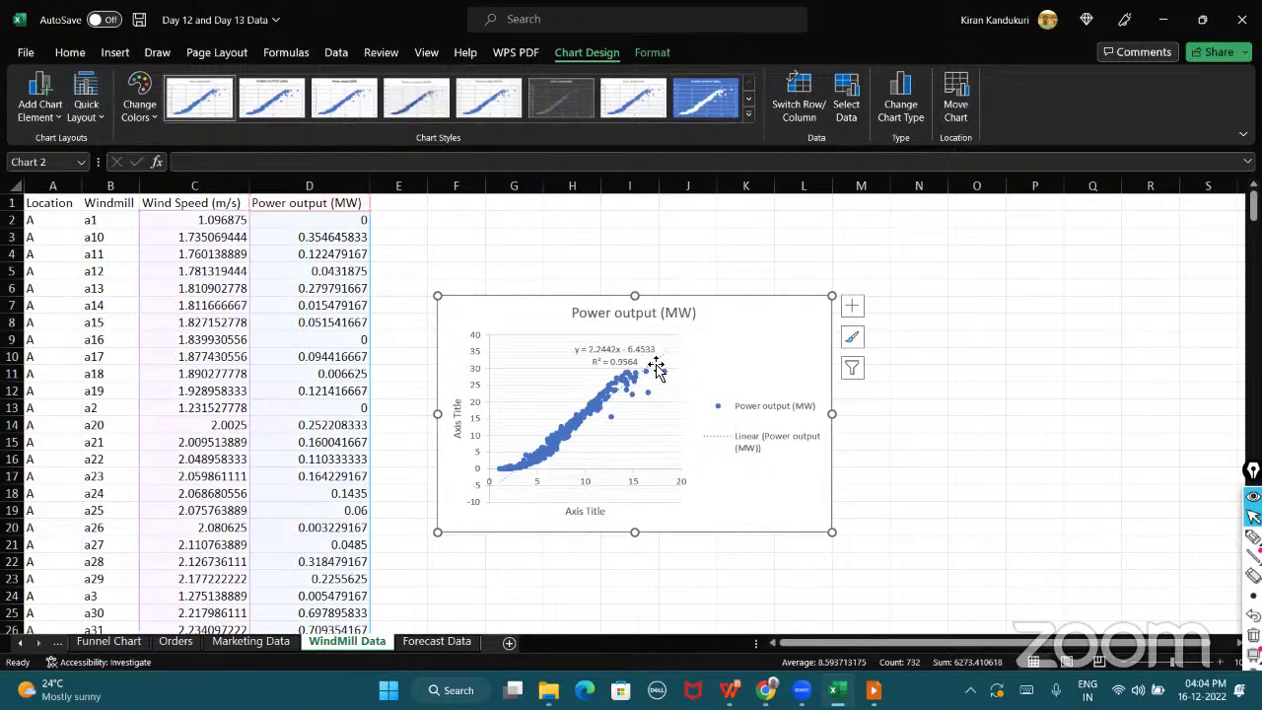
{"action": "left_click", "coordinate": [100, 114]}
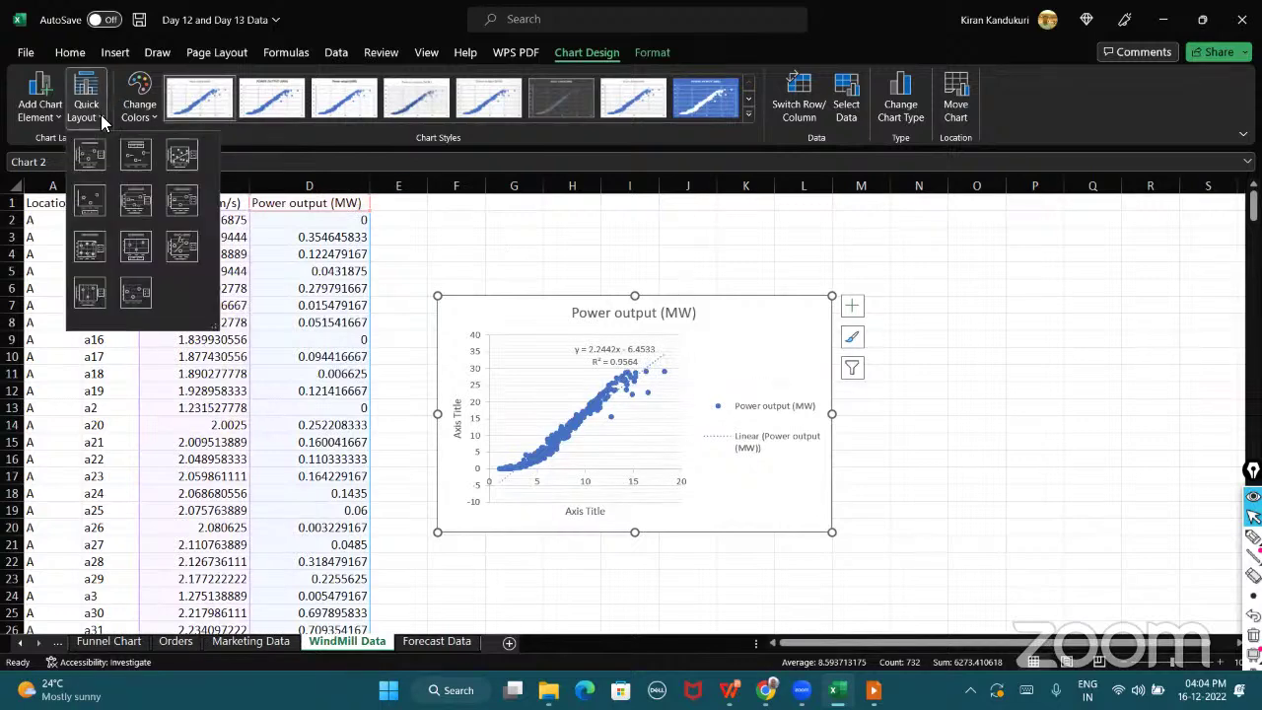
{"action": "left_click", "coordinate": [186, 156]}
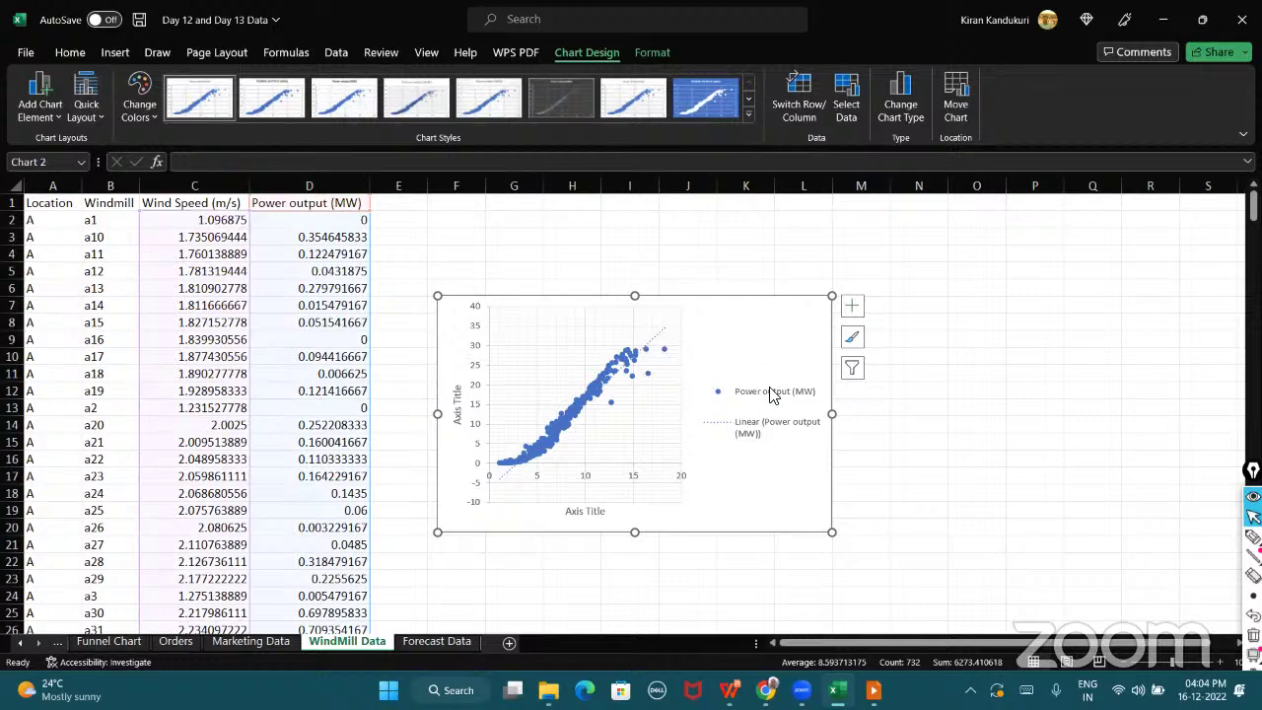
- Remove the legend from the untitled Power output chart
{"action": "left_click", "coordinate": [60, 119]}
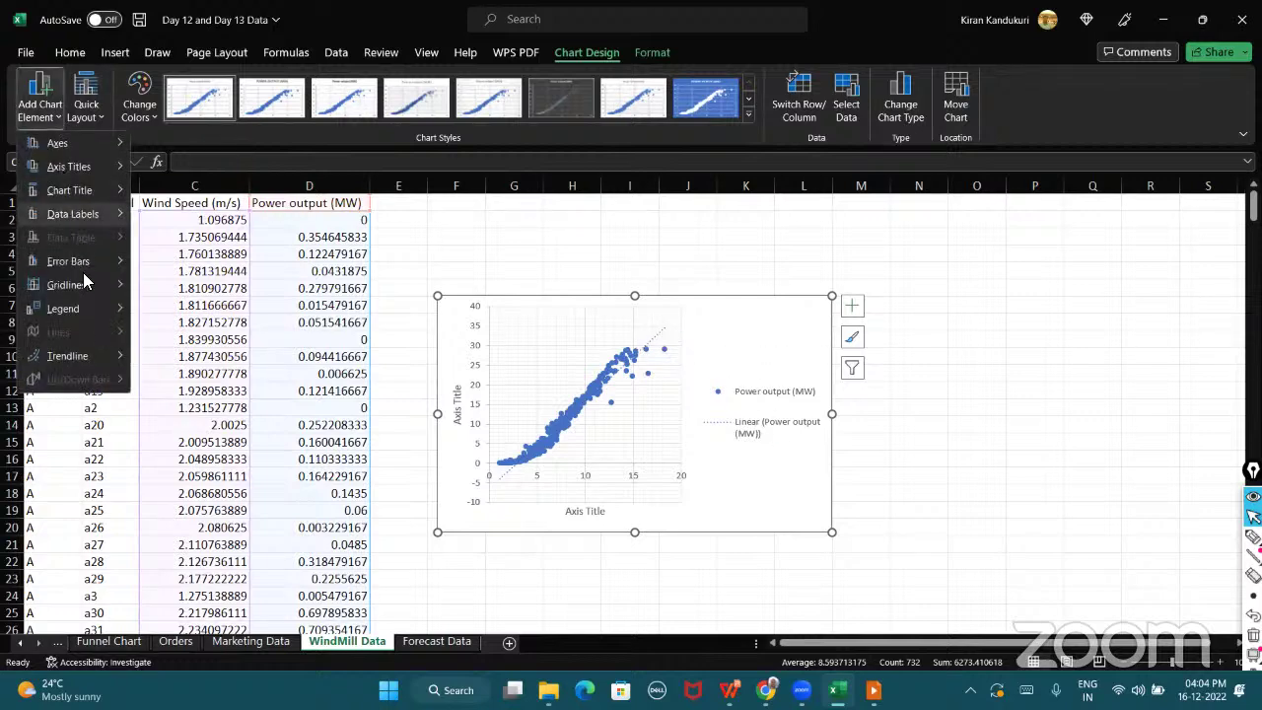
{"action": "mouse_move", "coordinate": [85, 309]}
{"action": "left_click", "coordinate": [212, 319]}
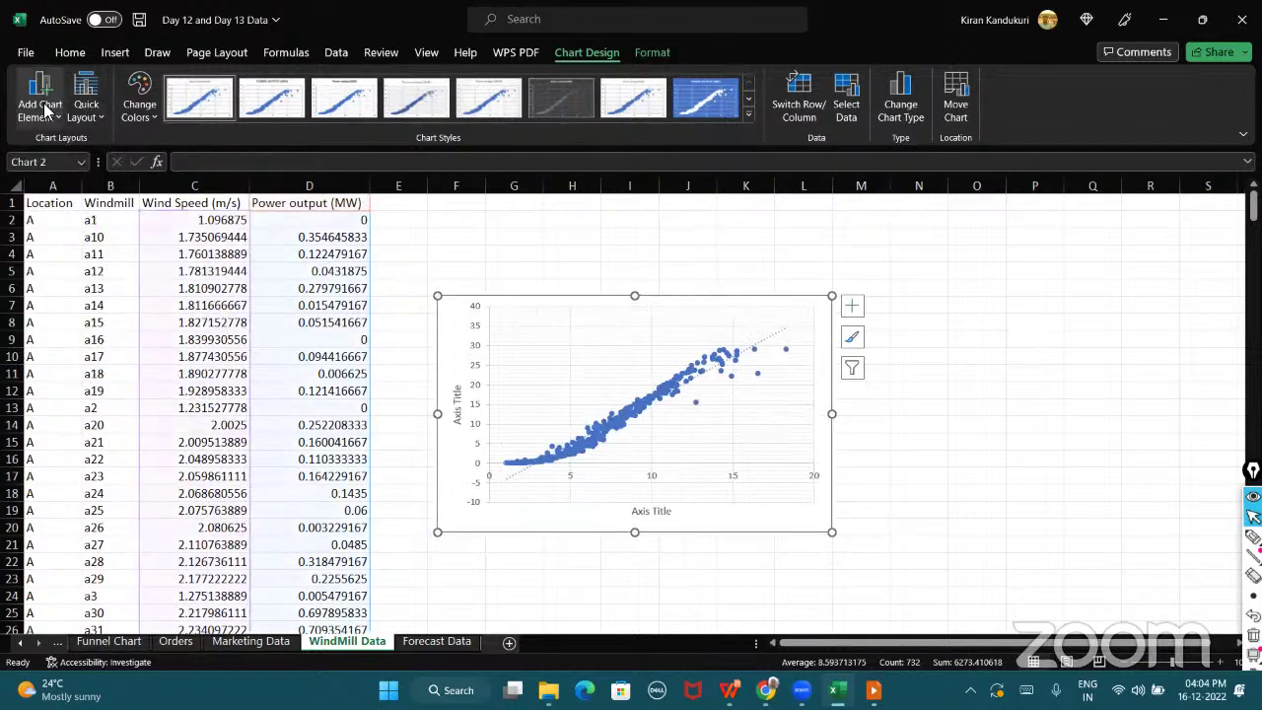
- Apply the chart layout with title, axis titles, linear trendline, equation and R² value, and set its legend to None
{"action": "left_click", "coordinate": [103, 119]}
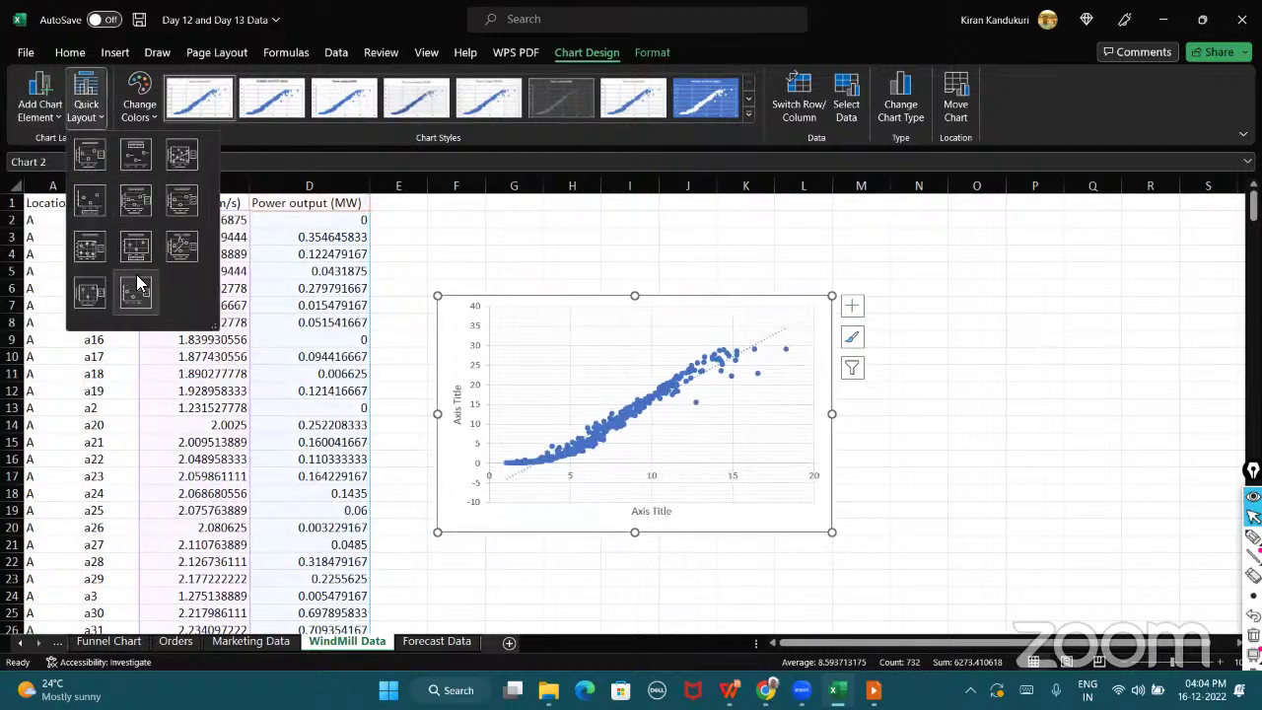
{"action": "left_click", "coordinate": [182, 248]}
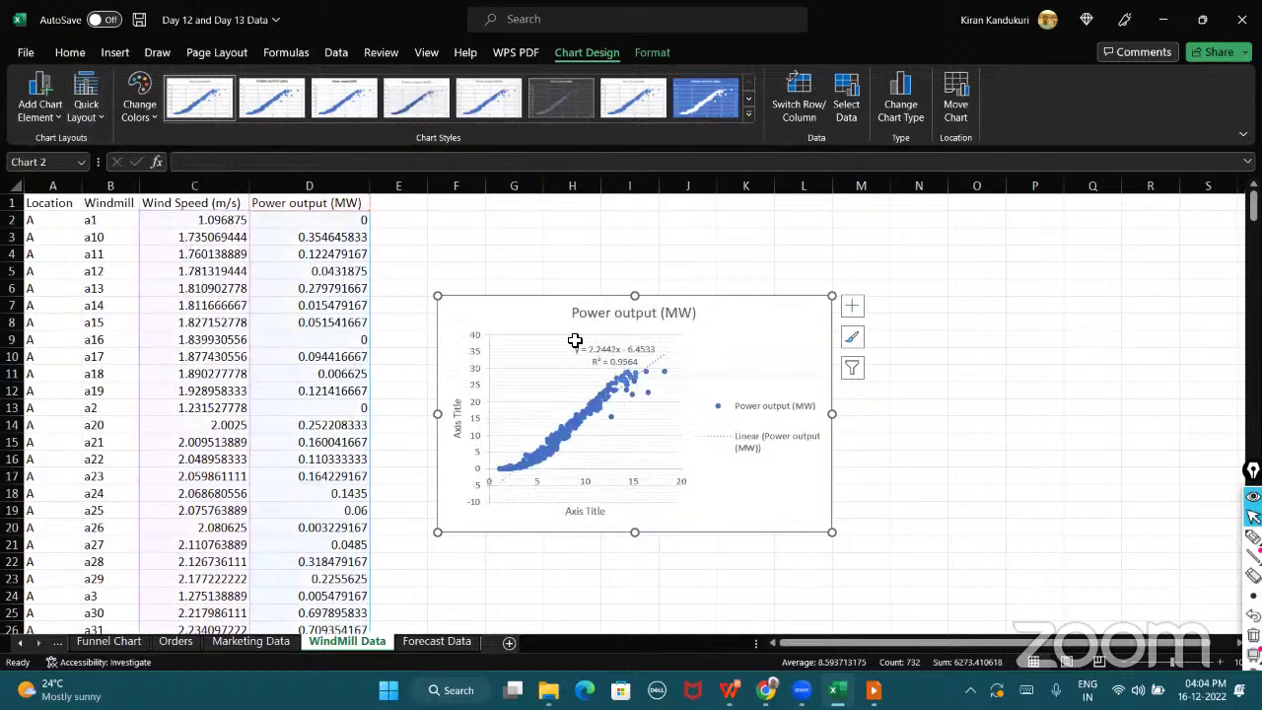
{"action": "left_click", "coordinate": [57, 119]}
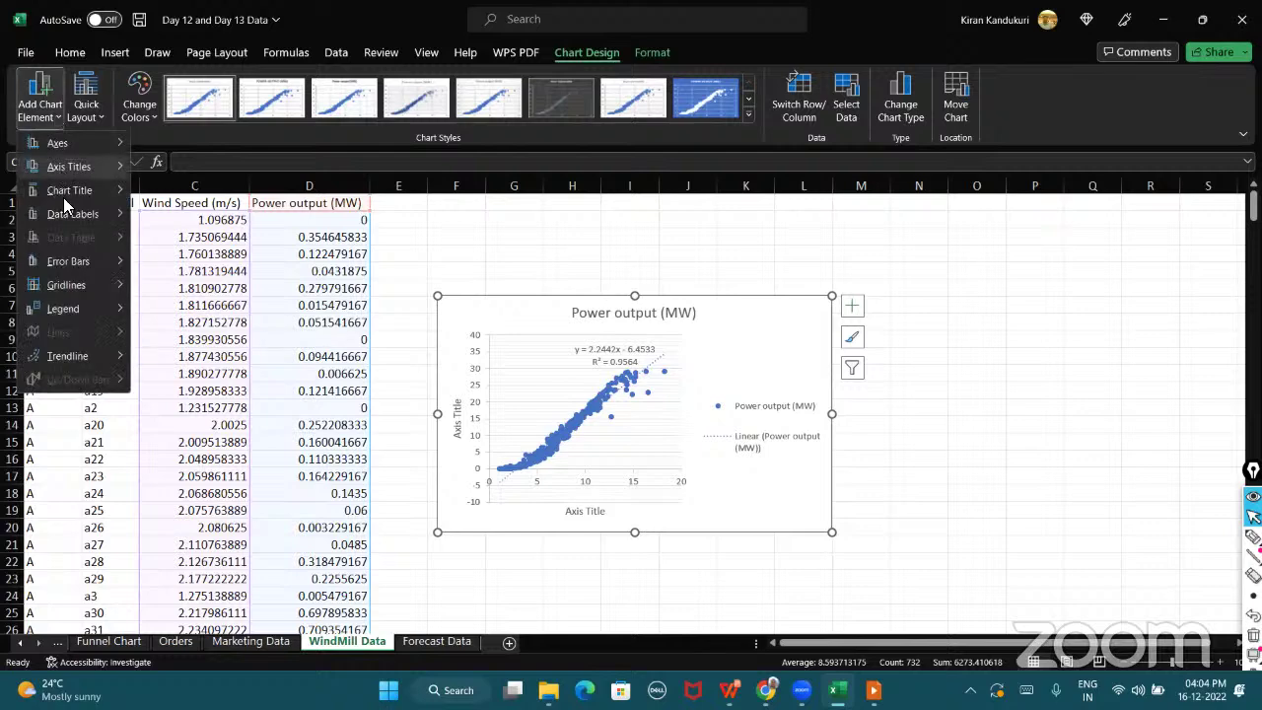
{"action": "mouse_move", "coordinate": [74, 308]}
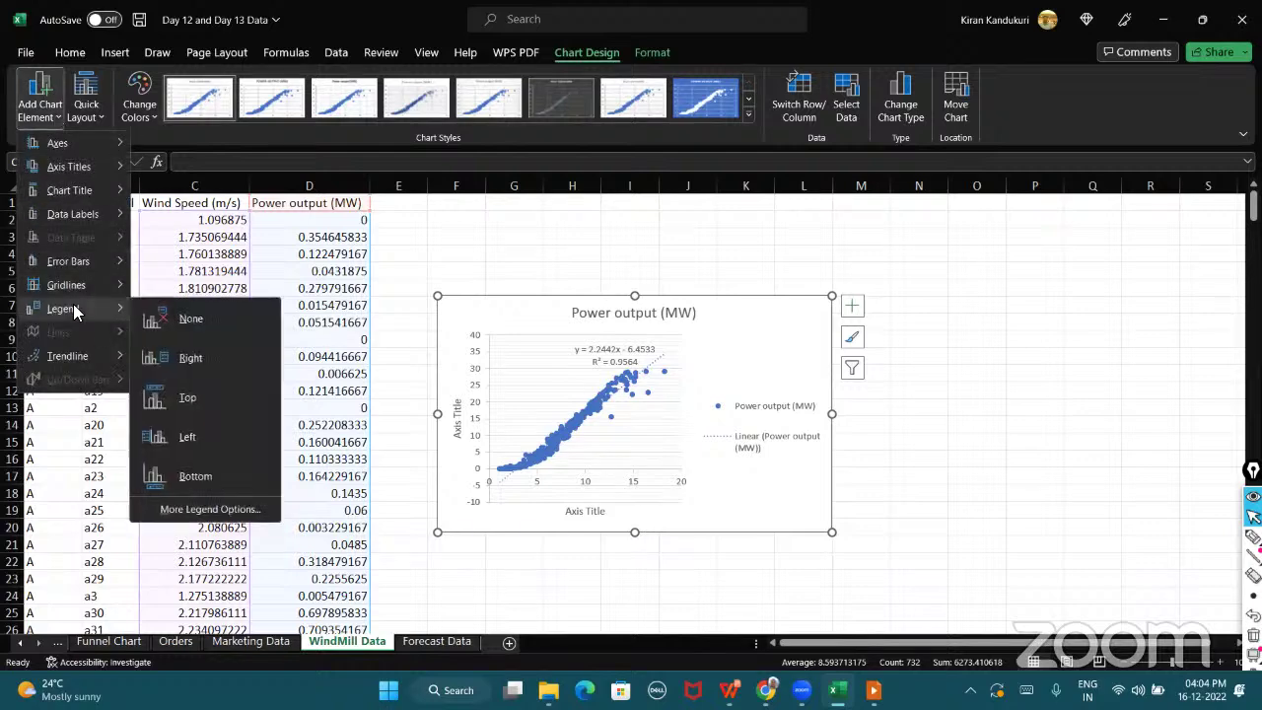
{"action": "left_click", "coordinate": [211, 319]}
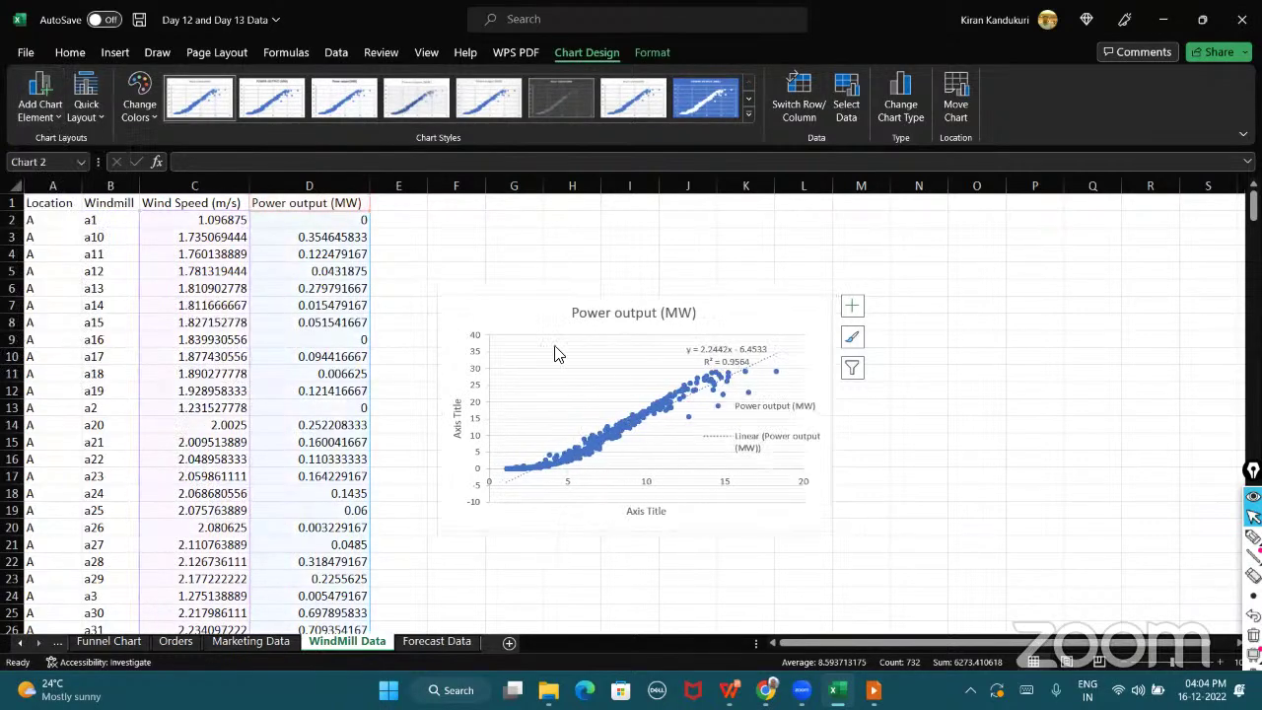
- Move the trendline equation and R² label away from the data points to the empty area beneath the chart title
{"action": "left_click", "coordinate": [717, 359]}
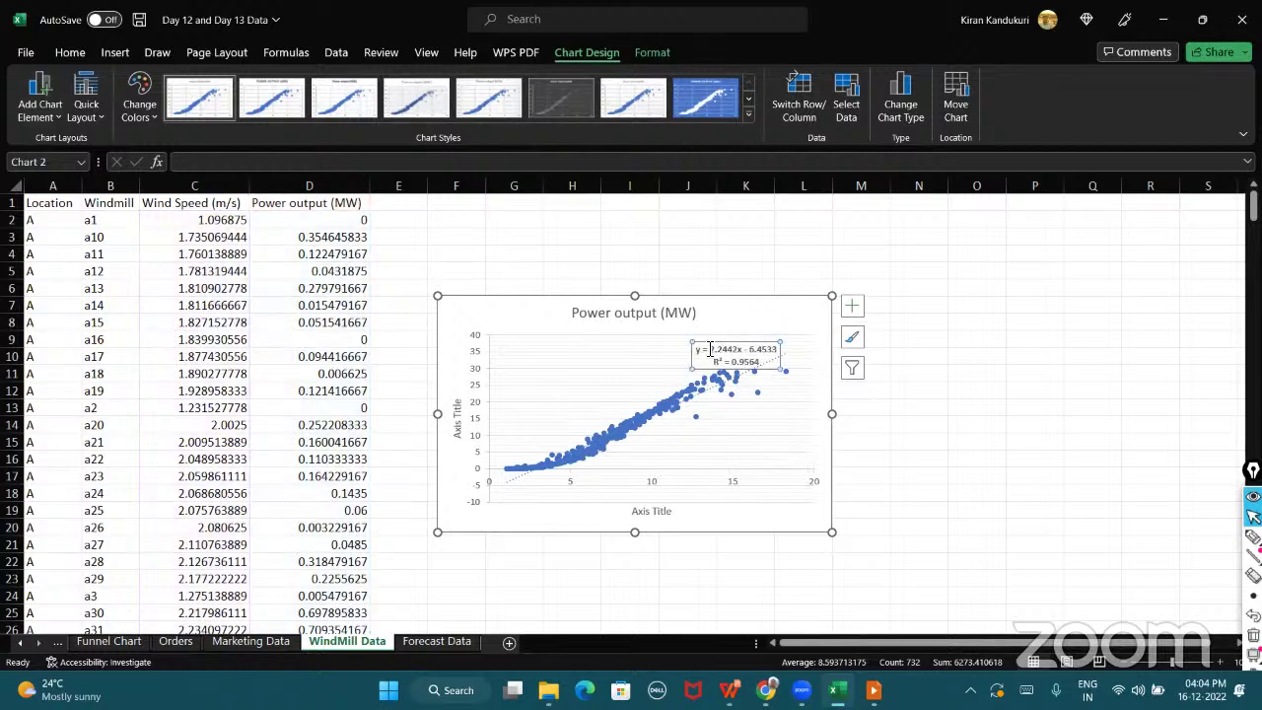
{"action": "left_click_drag", "start_coordinate": [696, 347], "coordinate": [621, 343]}
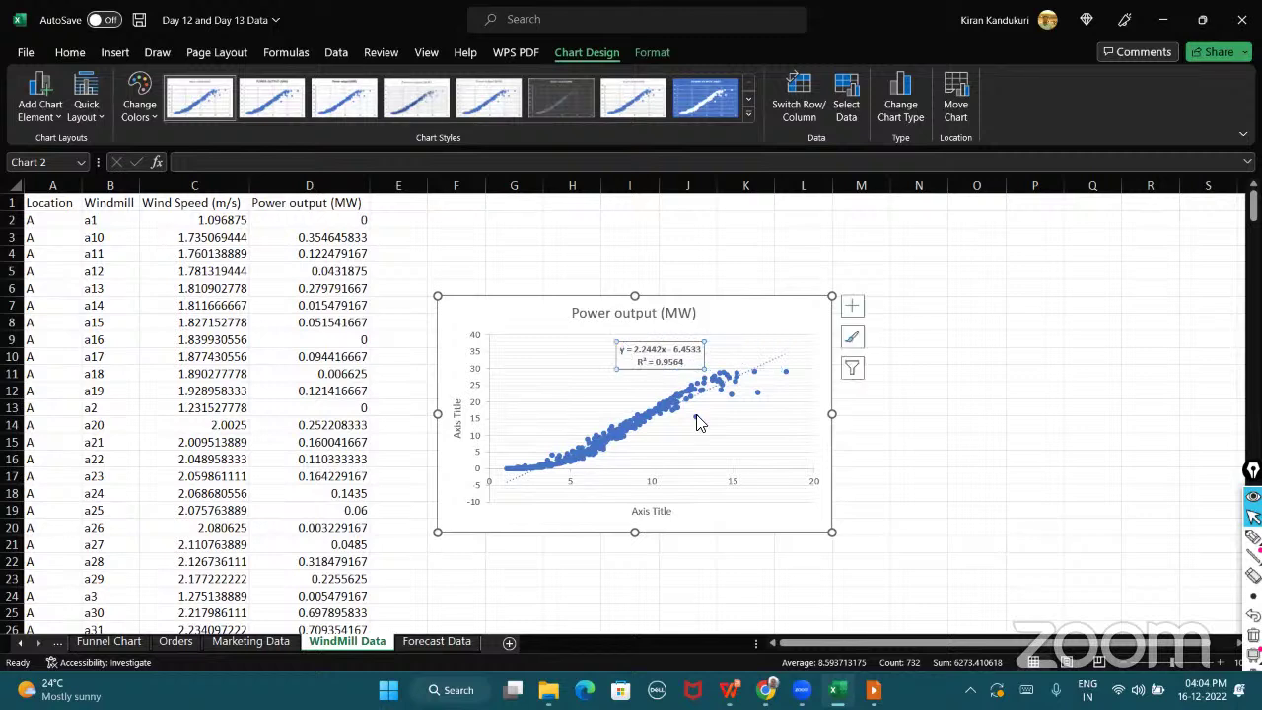
{"action": "left_click", "coordinate": [742, 433]}
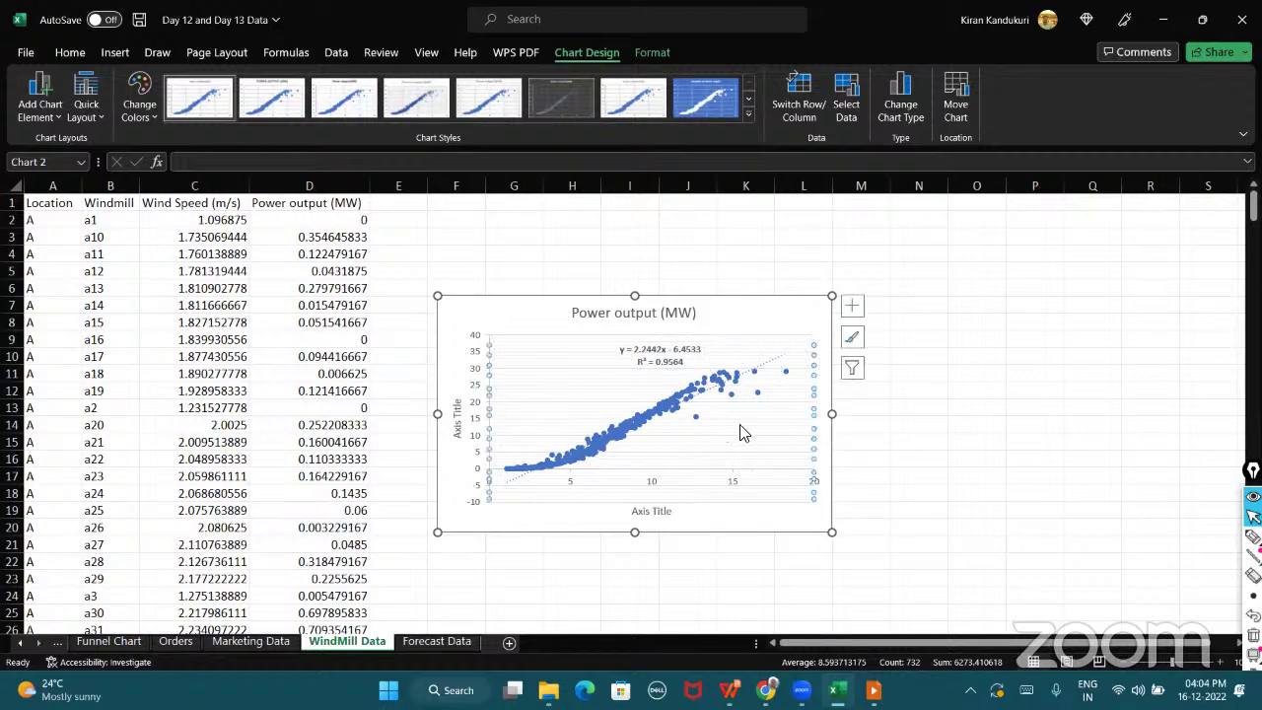
- Enlarge the Power output chart by extending its upper-left corner to about row 2 and its lower-right corner to about column N, row 22
{"action": "left_click", "coordinate": [761, 313]}
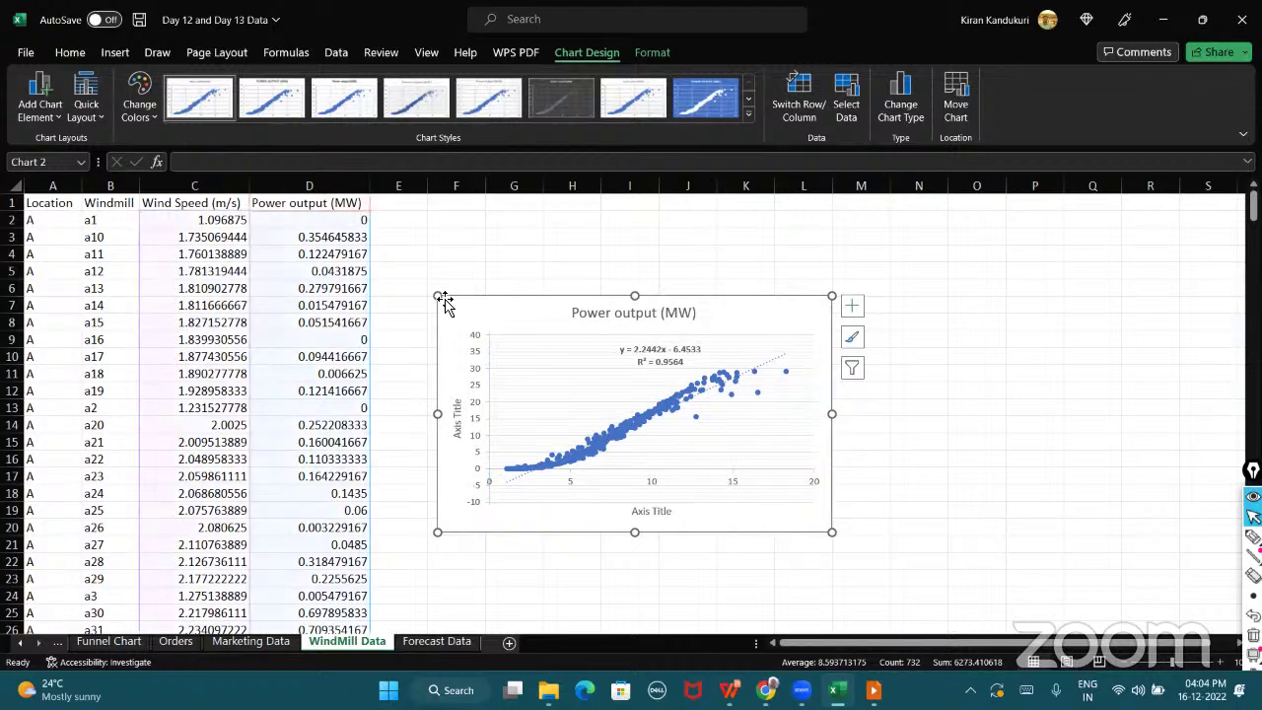
{"action": "left_click_drag", "start_coordinate": [440, 296], "coordinate": [392, 219]}
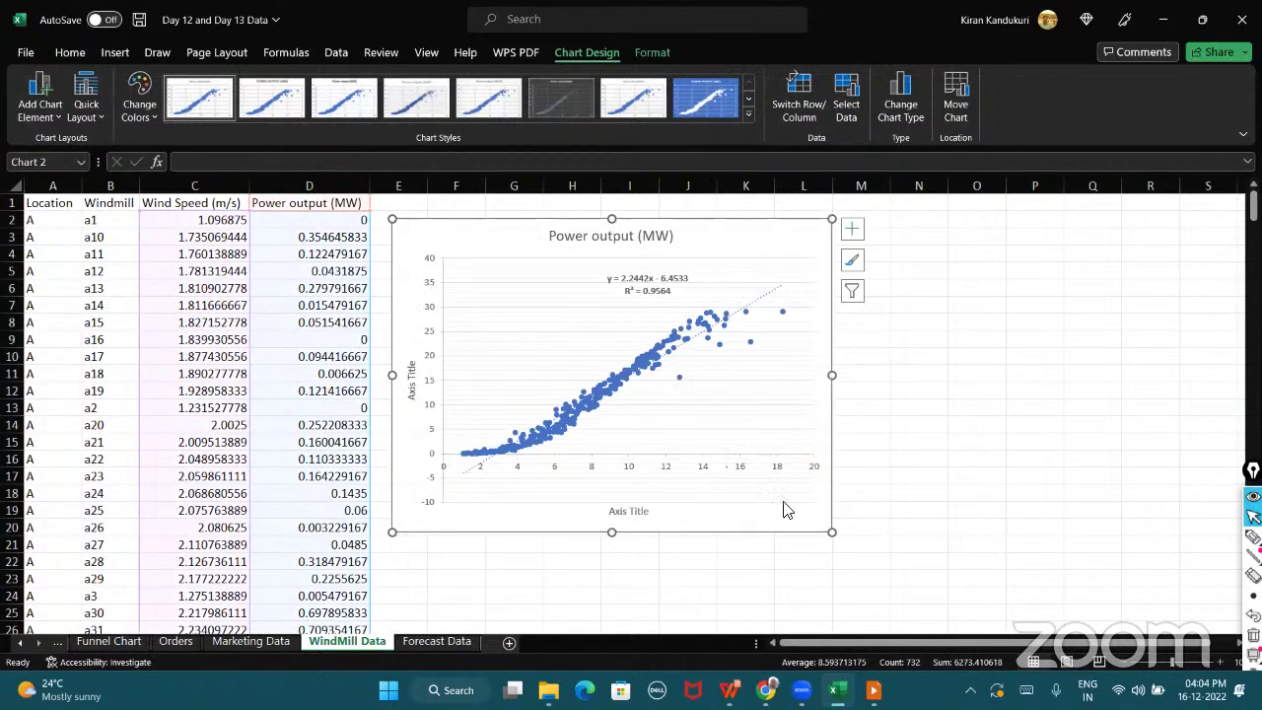
{"action": "left_click_drag", "start_coordinate": [831, 531], "coordinate": [921, 569]}
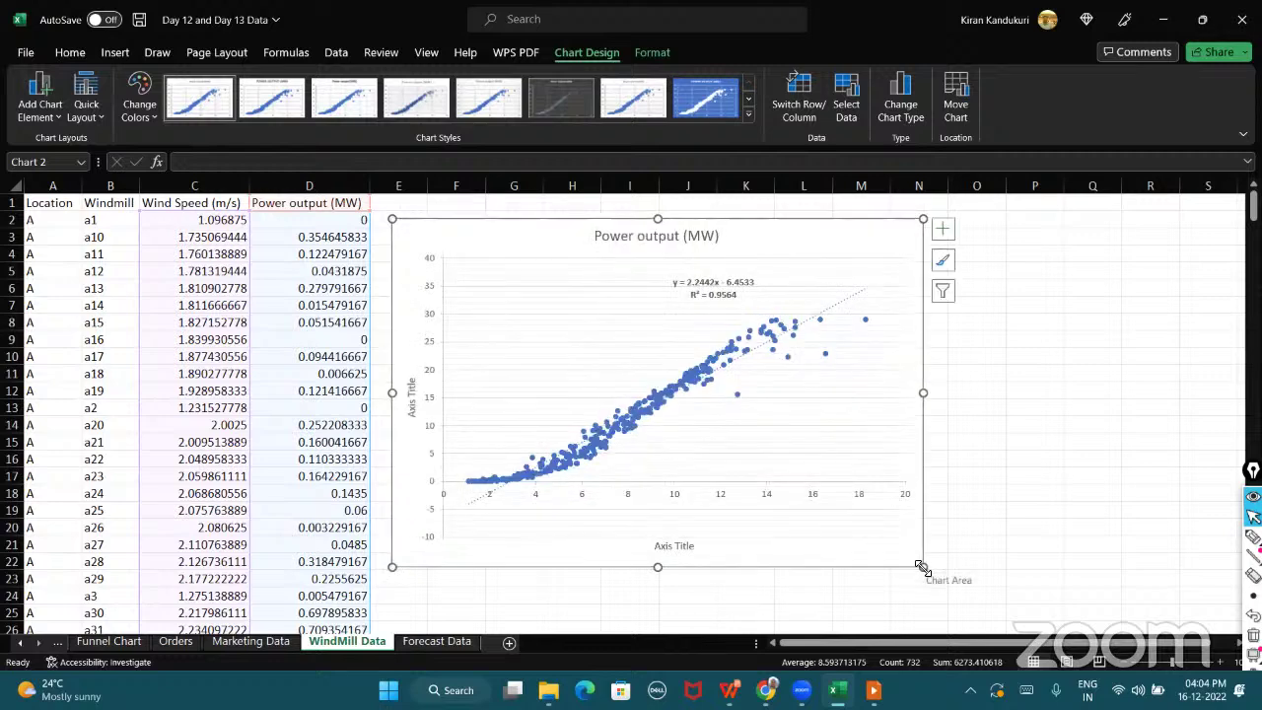
{"action": "left_click", "coordinate": [1252, 536]}
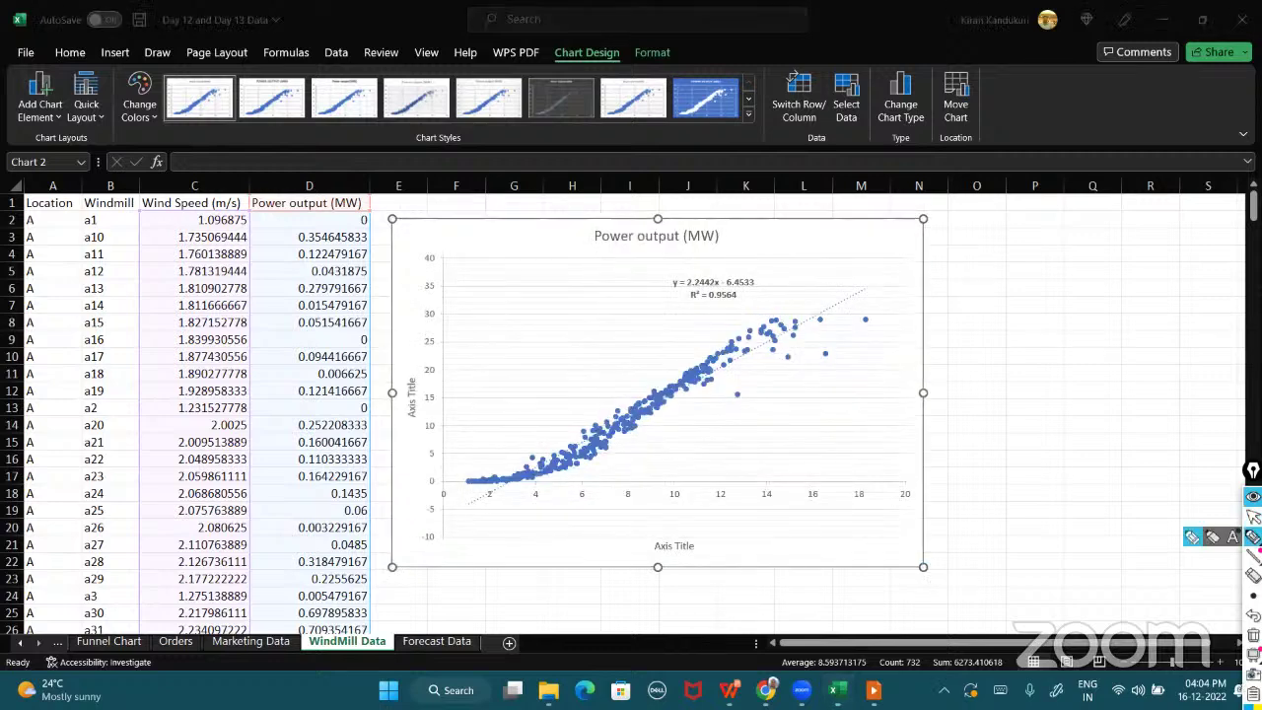
{"action": "left_click", "coordinate": [848, 517]}
{"action": "left_click", "coordinate": [1251, 516]}
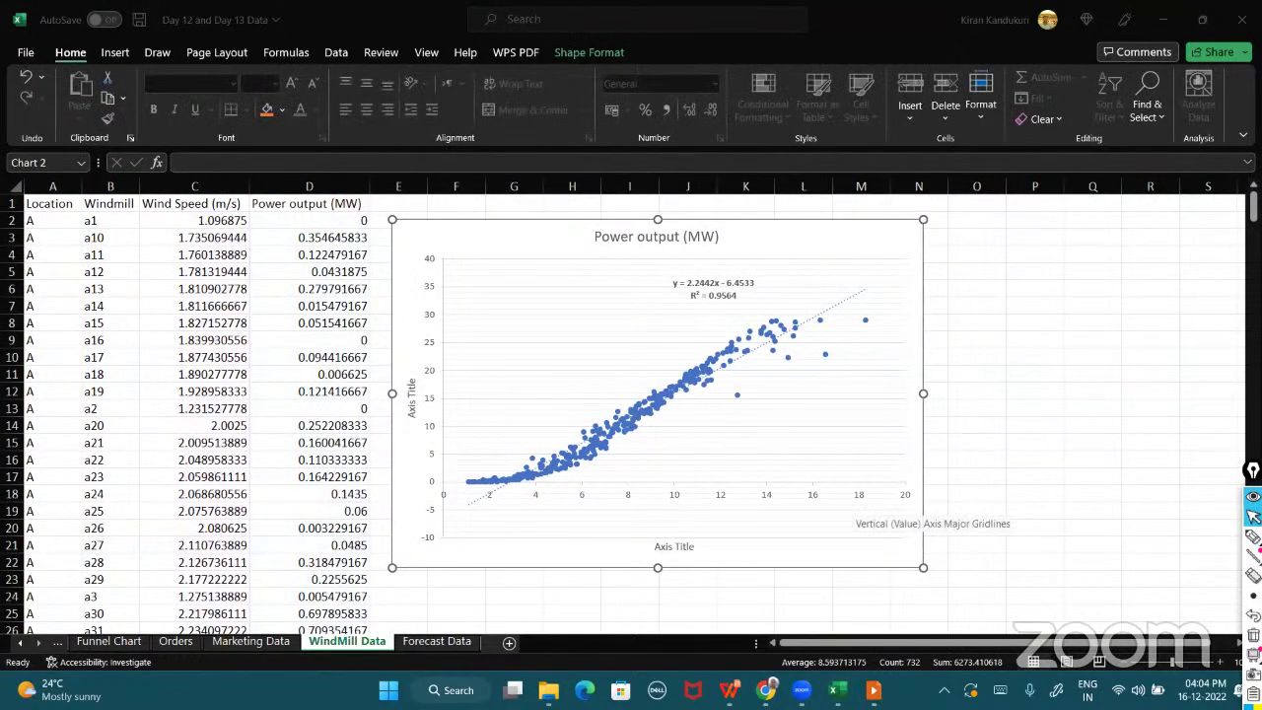
{"action": "left_click", "coordinate": [1252, 537]}
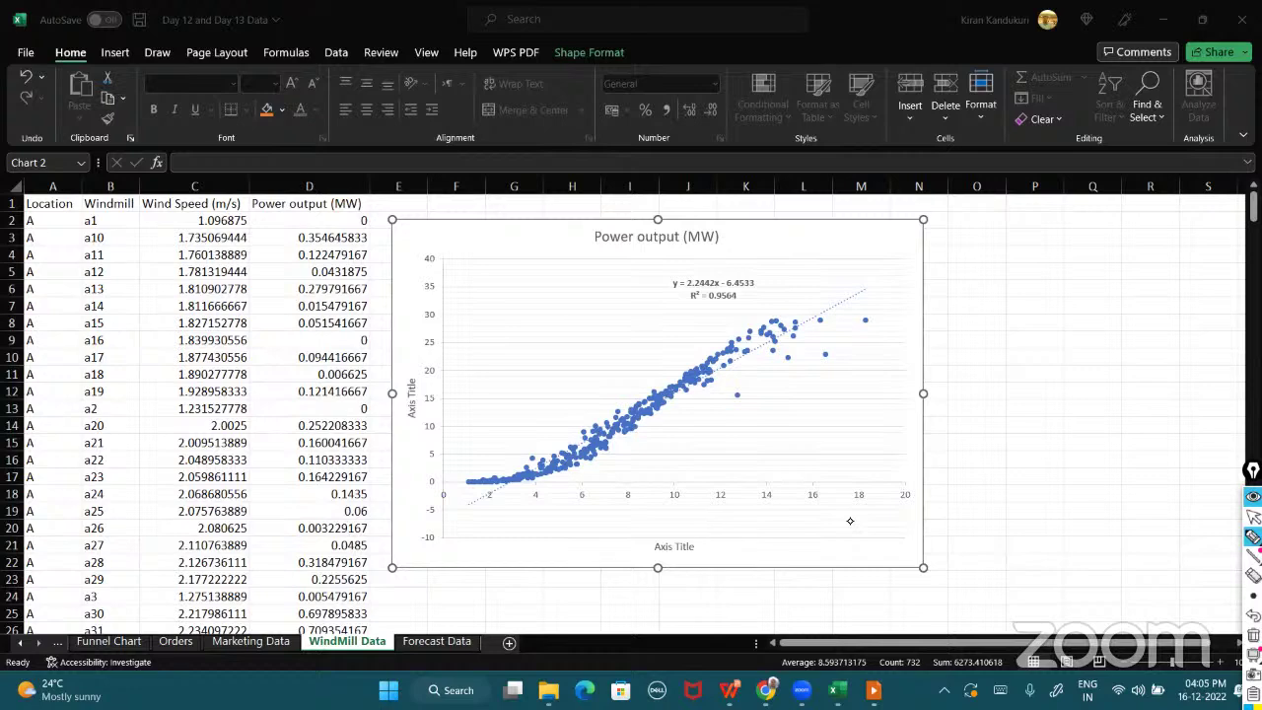
{"action": "left_click_drag", "start_coordinate": [694, 579], "coordinate": [868, 580]}
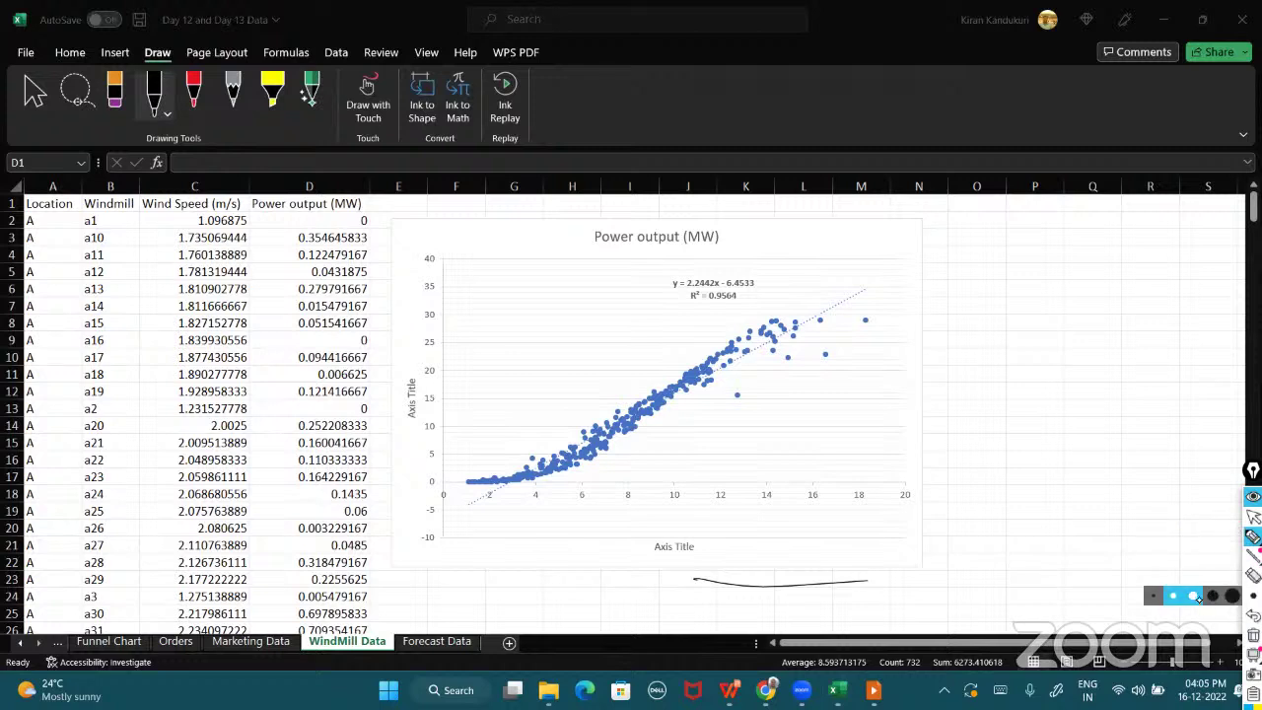
{"action": "left_click_drag", "start_coordinate": [702, 595], "coordinate": [800, 596]}
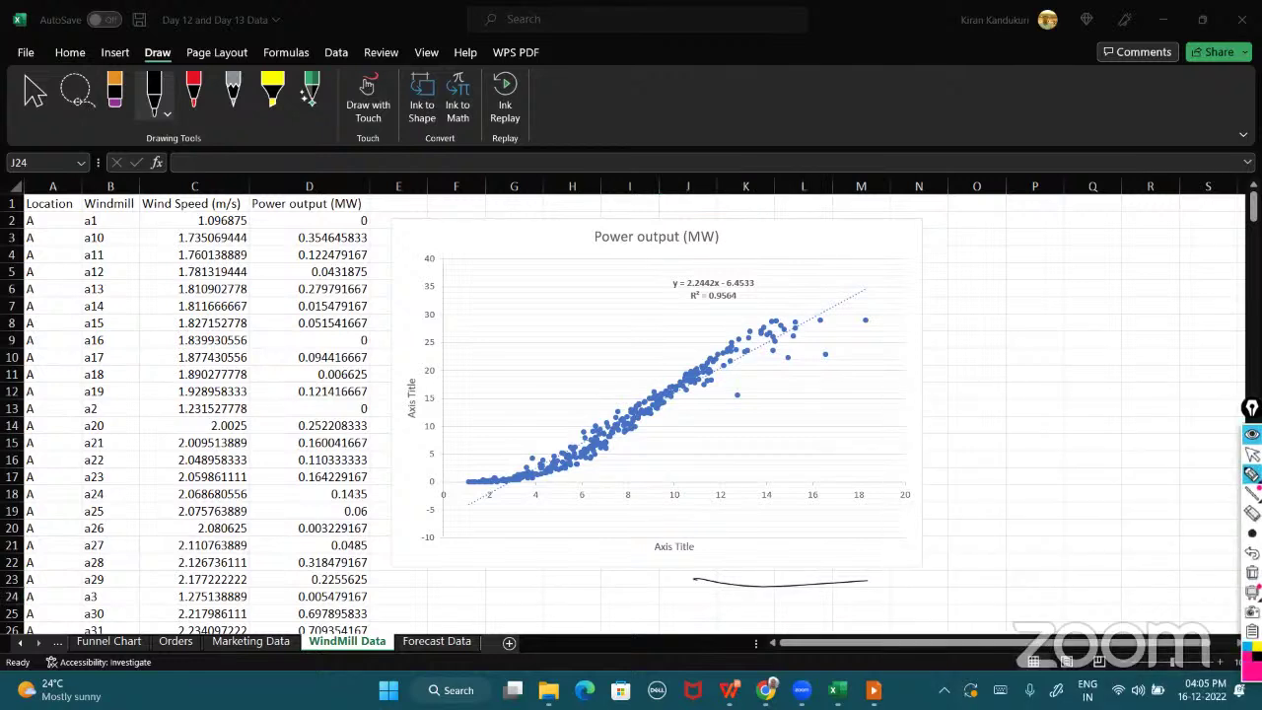
{"action": "left_click_drag", "start_coordinate": [711, 594], "coordinate": [842, 589]}
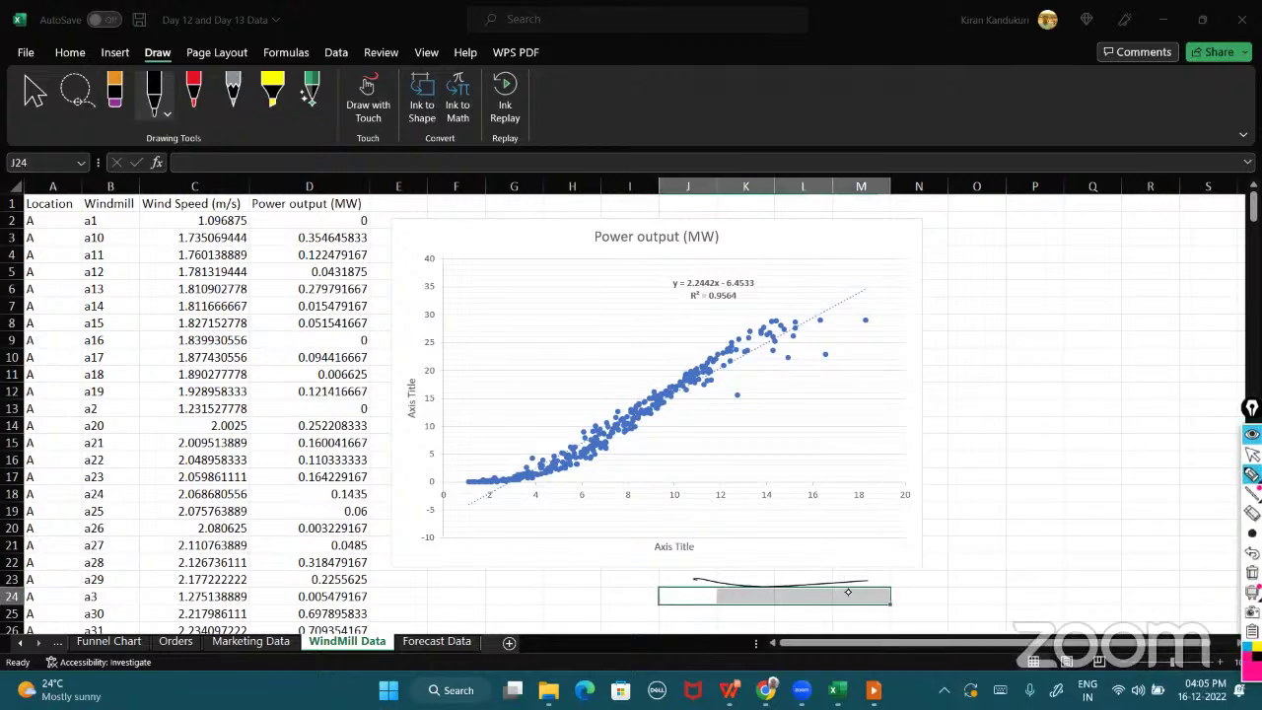
{"action": "left_click", "coordinate": [1252, 454]}
{"action": "left_click", "coordinate": [1251, 474]}
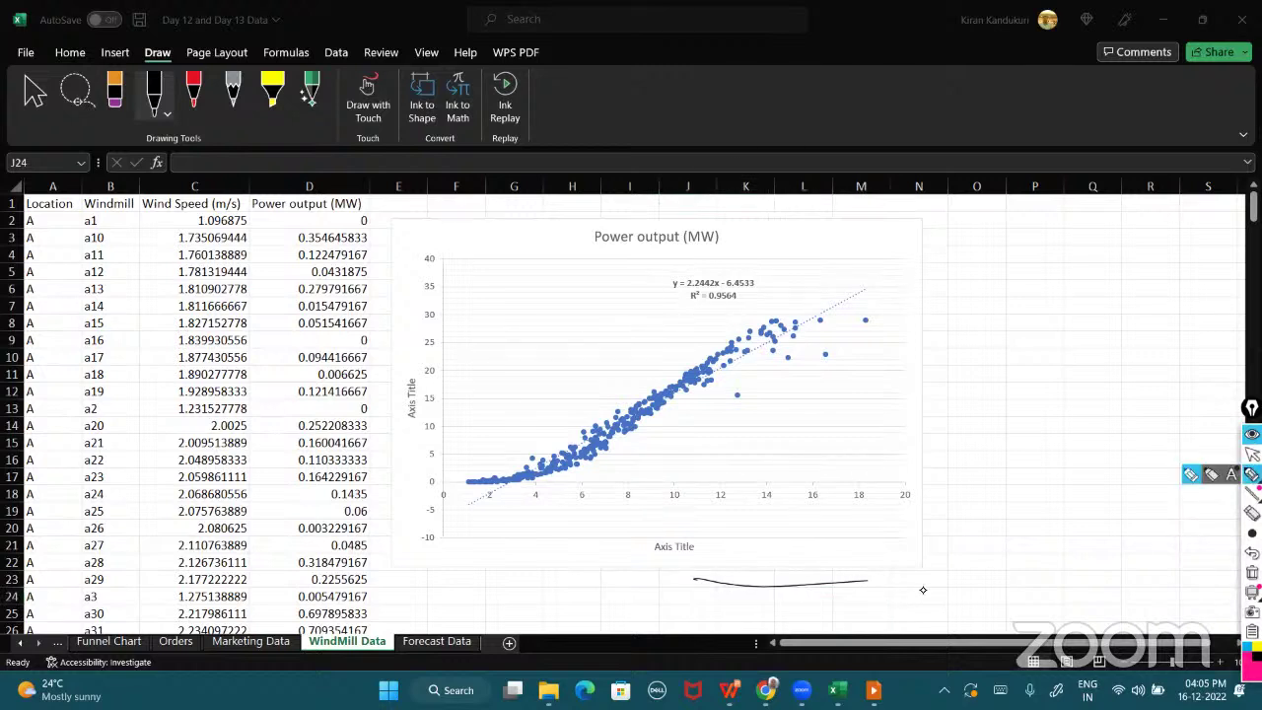
{"action": "left_click_drag", "start_coordinate": [709, 603], "coordinate": [900, 594]}
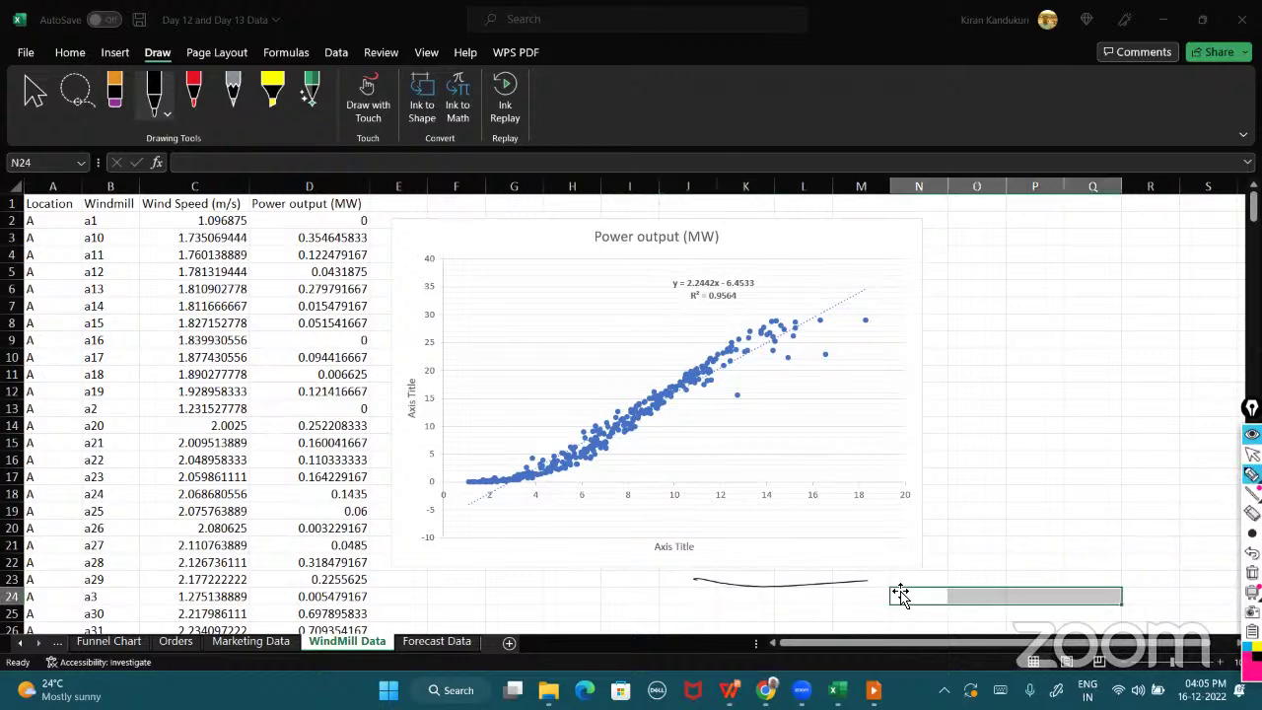
{"action": "key", "text": "ctrl+shift+2"}
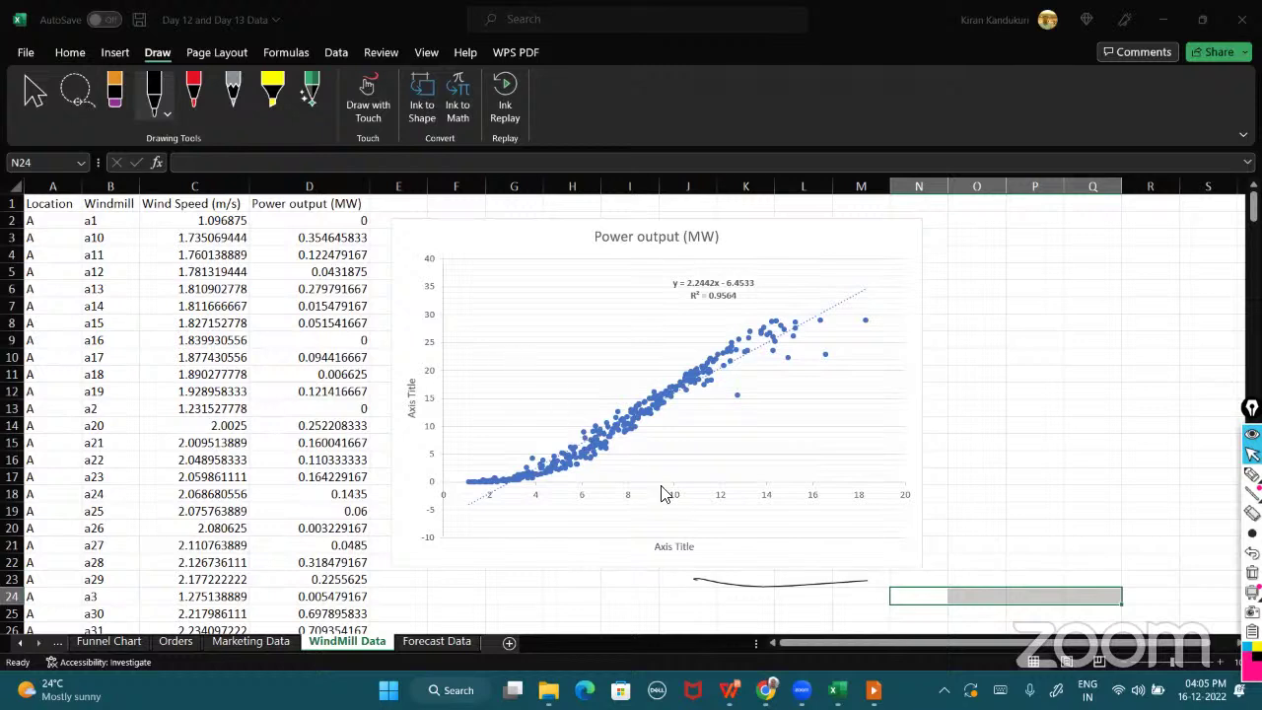
{"action": "left_click", "coordinate": [823, 566]}
{"action": "left_click", "coordinate": [944, 562]}
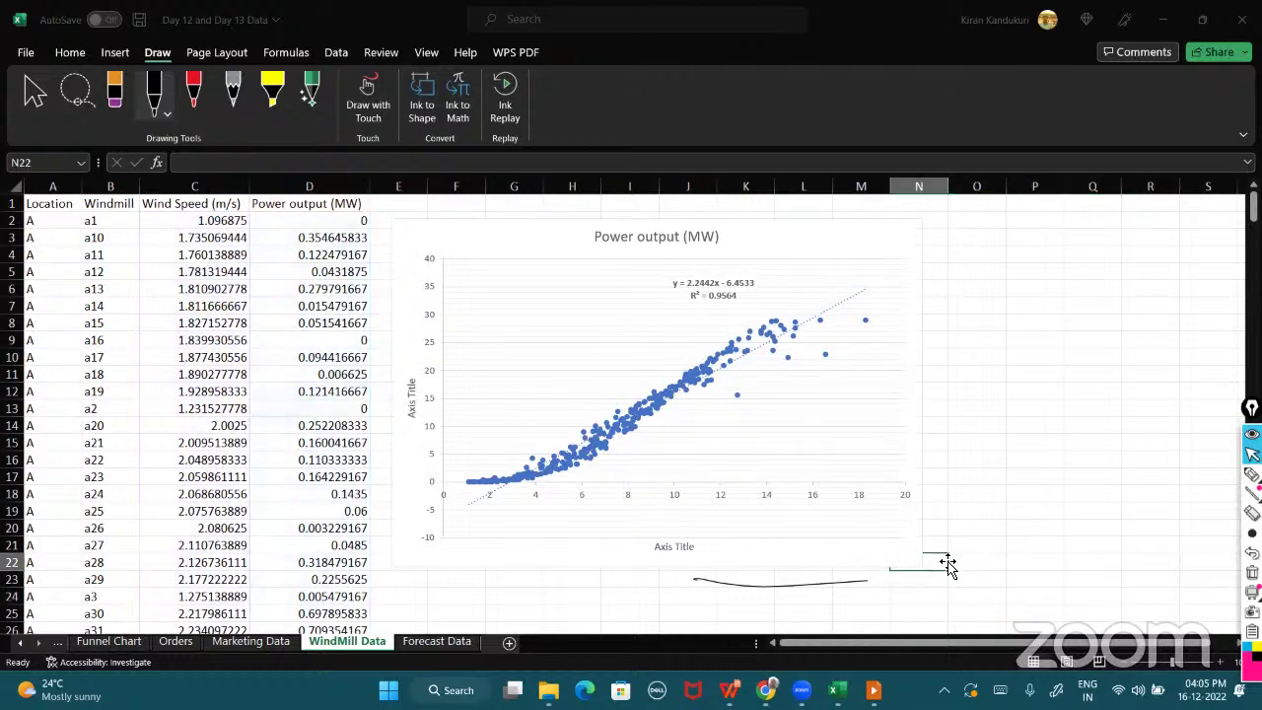
{"action": "key", "text": "ctrl+a"}
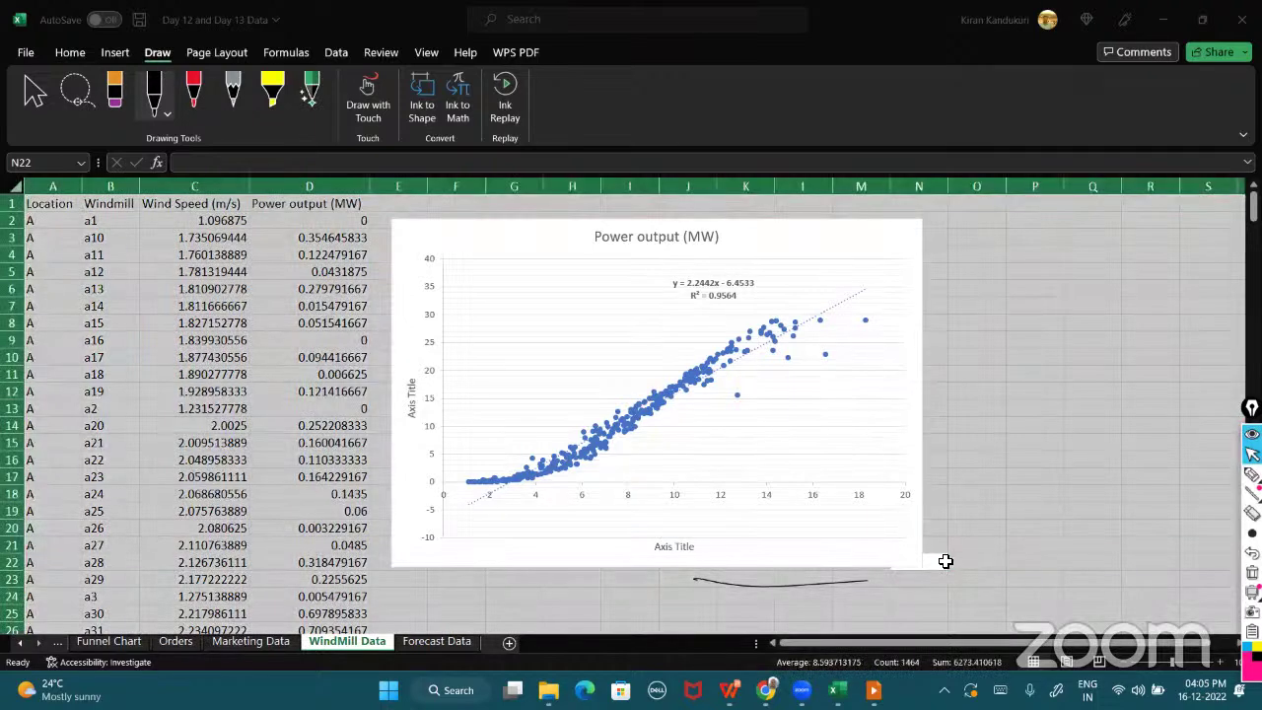
{"action": "left_click", "coordinate": [1010, 476]}
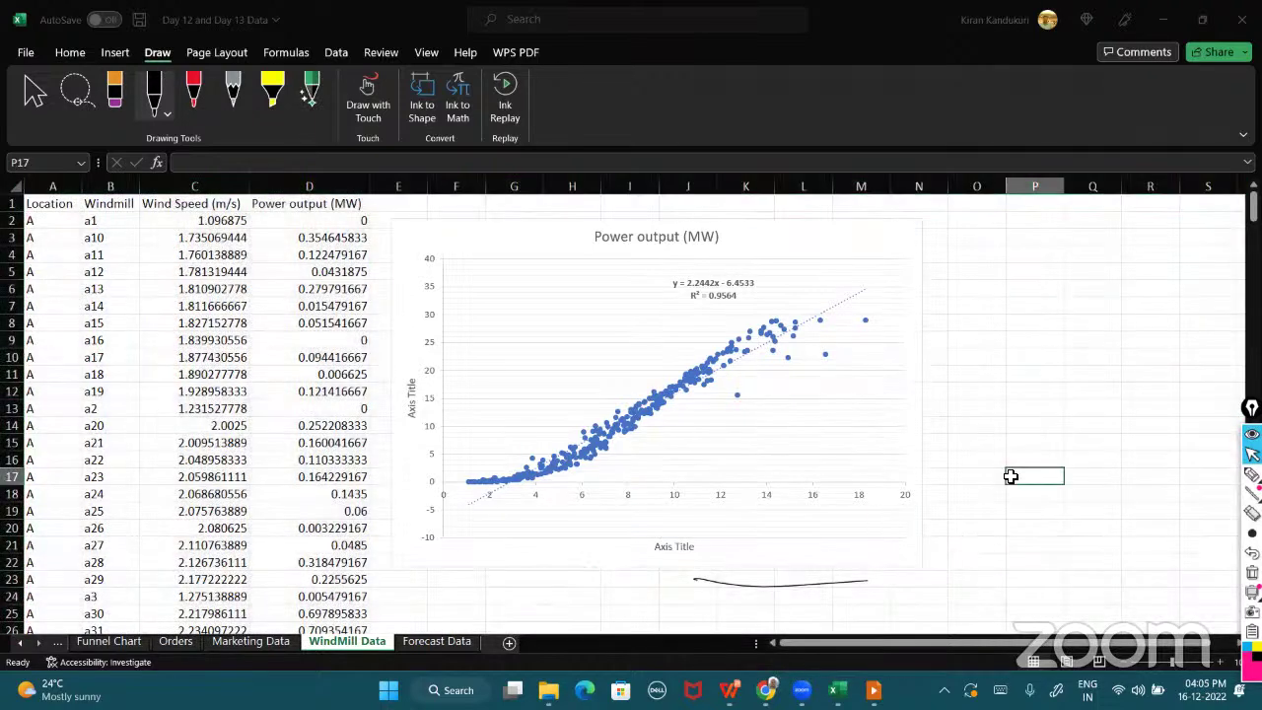
{"action": "key", "text": "ctrl+z"}
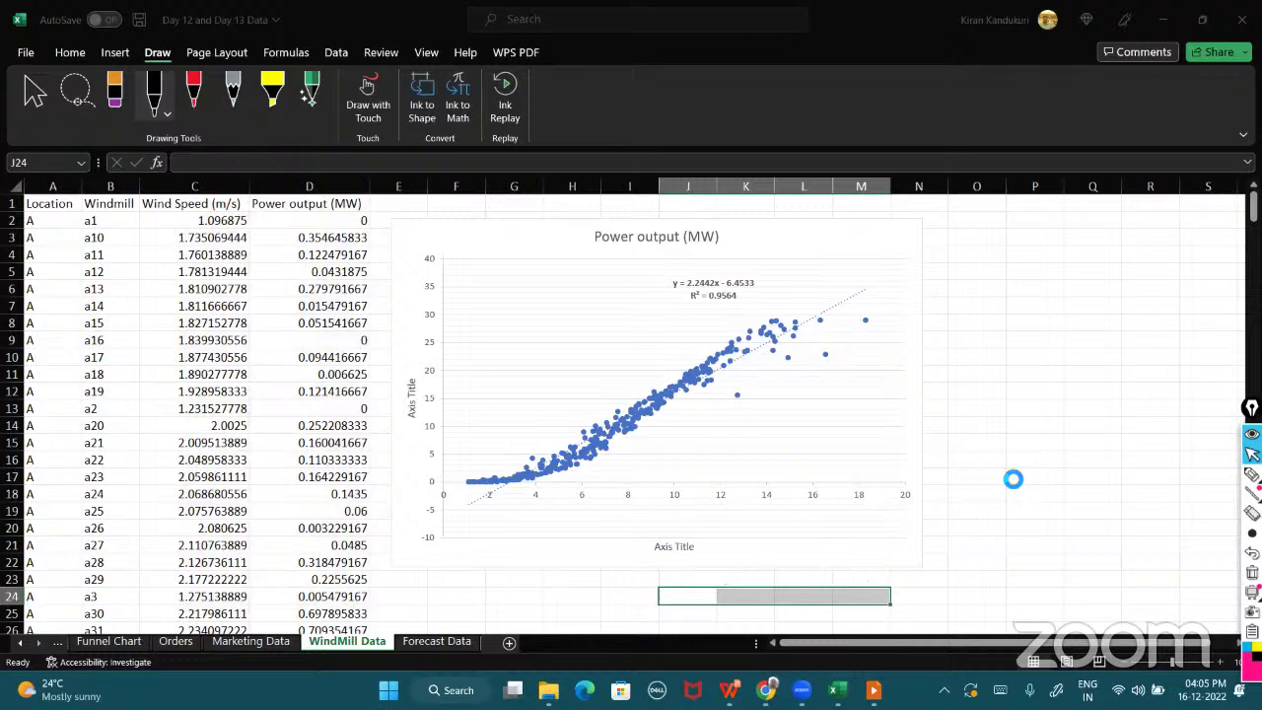
- Replace the chart's horizontal axis title with "Wind Speed"
{"action": "left_click", "coordinate": [667, 548]}
{"action": "triple_click", "coordinate": [668, 548]}
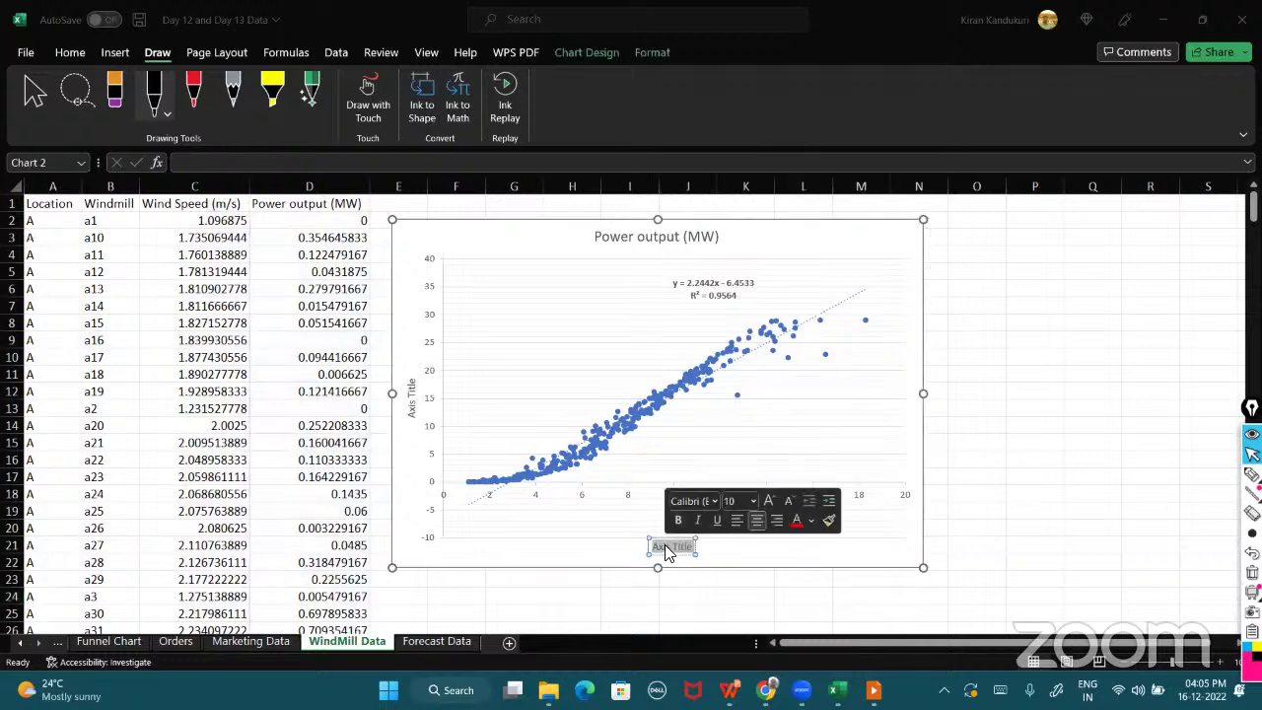
{"action": "type", "text": "Wind S"}
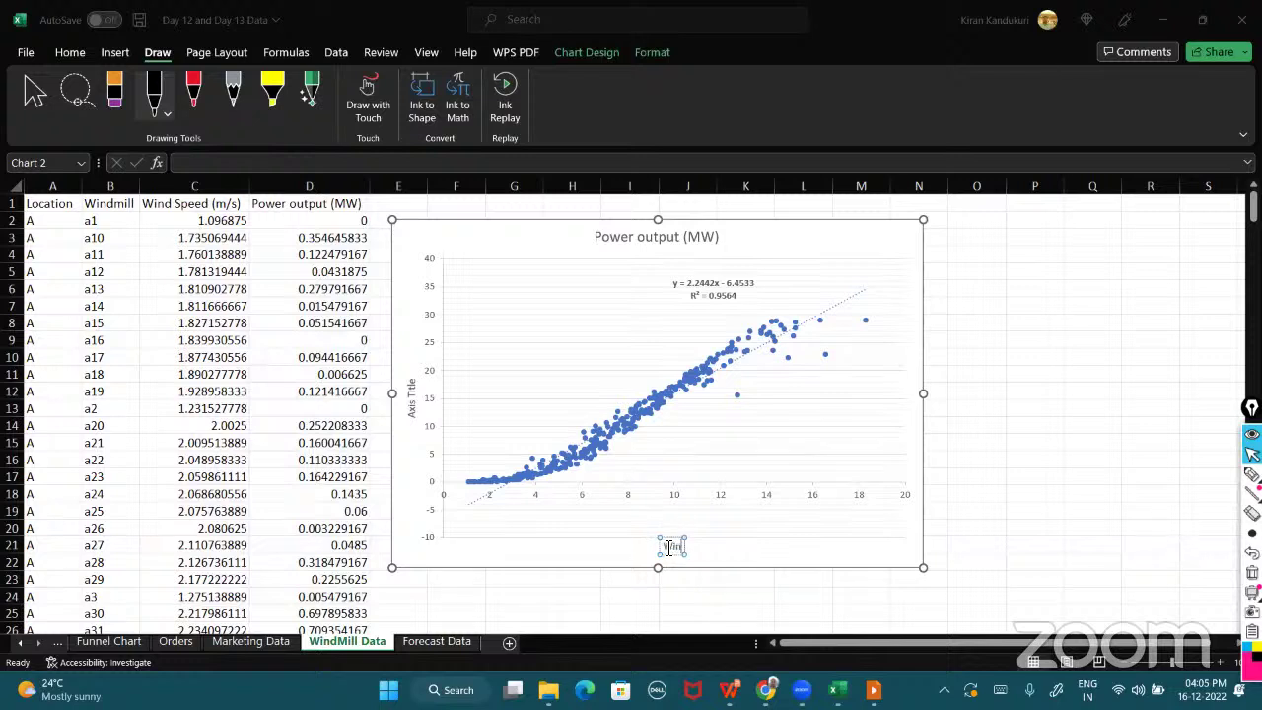
{"action": "type", "text": "peed"}
- Replace the chart's vertical axis title with "Power Output"
{"action": "left_click", "coordinate": [412, 399]}
{"action": "triple_click", "coordinate": [412, 400]}
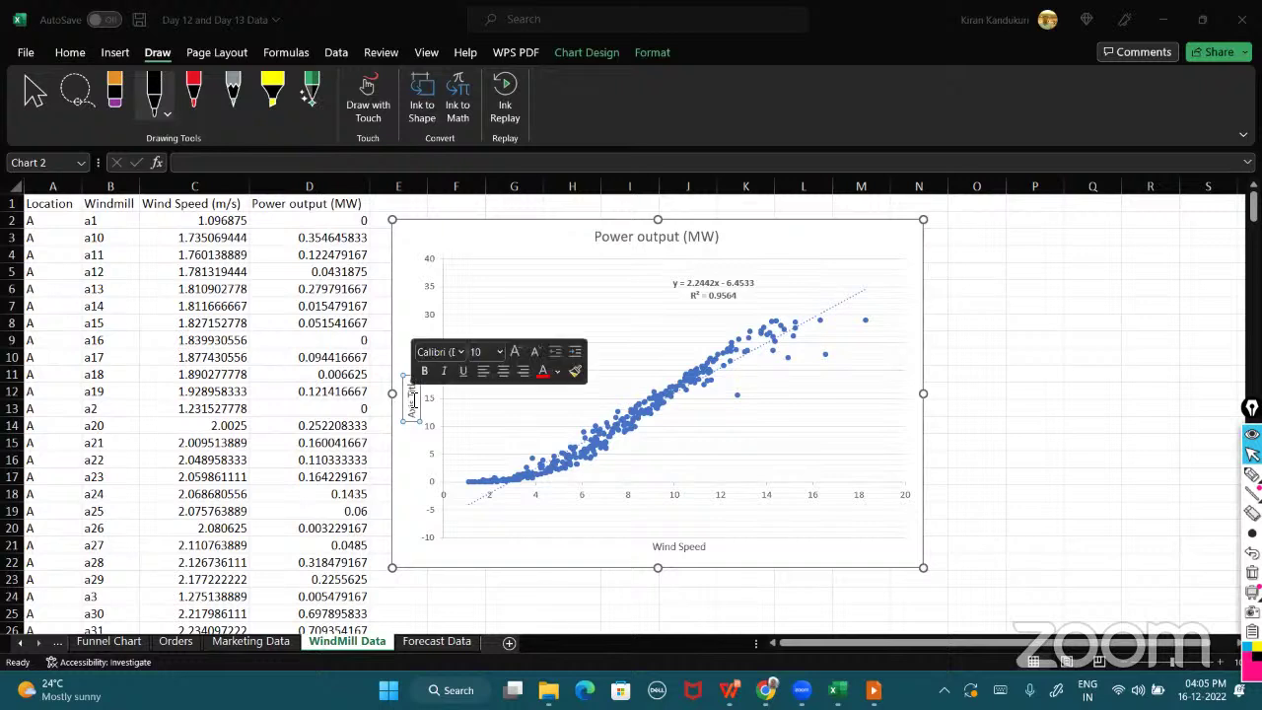
{"action": "type", "text": "P"}
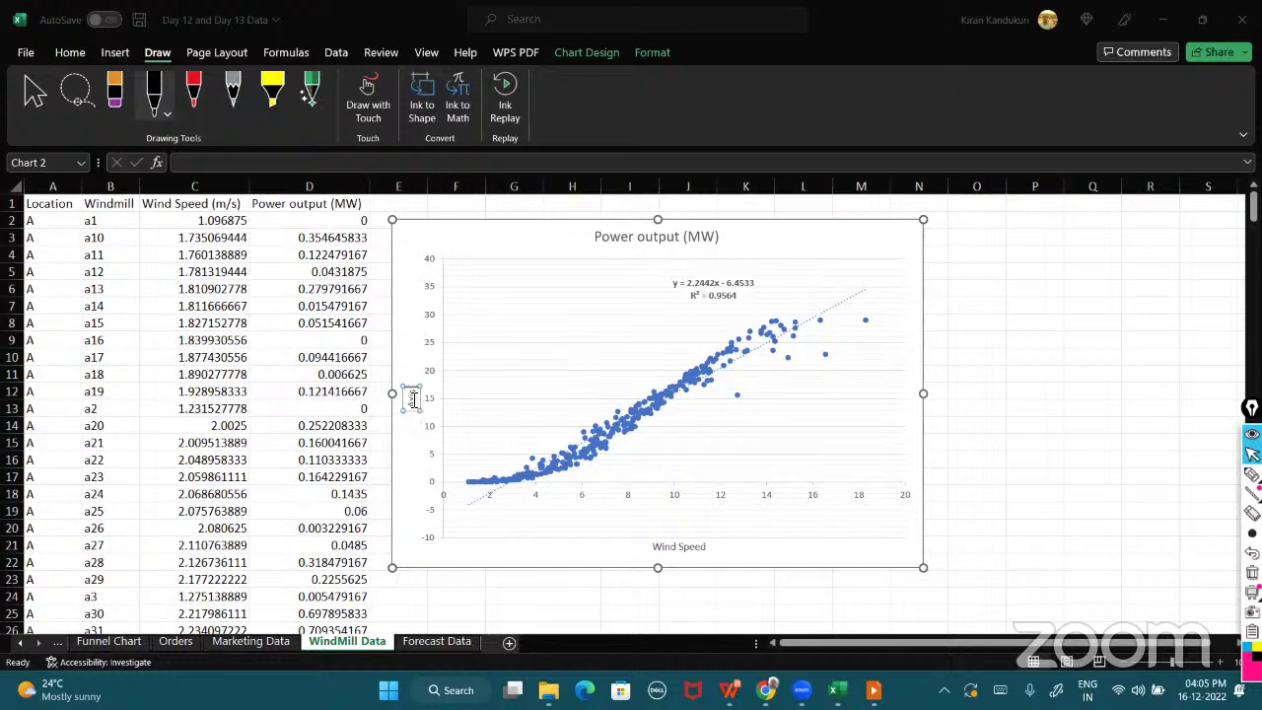
{"action": "key", "text": "BackSpace"}
{"action": "key", "text": "BackSpace"}
{"action": "key", "text": "BackSpace"}
{"action": "type", "text": "Pow"}
{"action": "key", "text": "BackSpace"}
{"action": "key", "text": "BackSpace"}
{"action": "type", "text": "owe"}
{"action": "key", "text": "BackSpace"}
{"action": "key", "text": "BackSpace"}
{"action": "key", "text": "BackSpace"}
{"action": "type", "text": "ower Output"}
{"action": "left_click", "coordinate": [476, 562]}
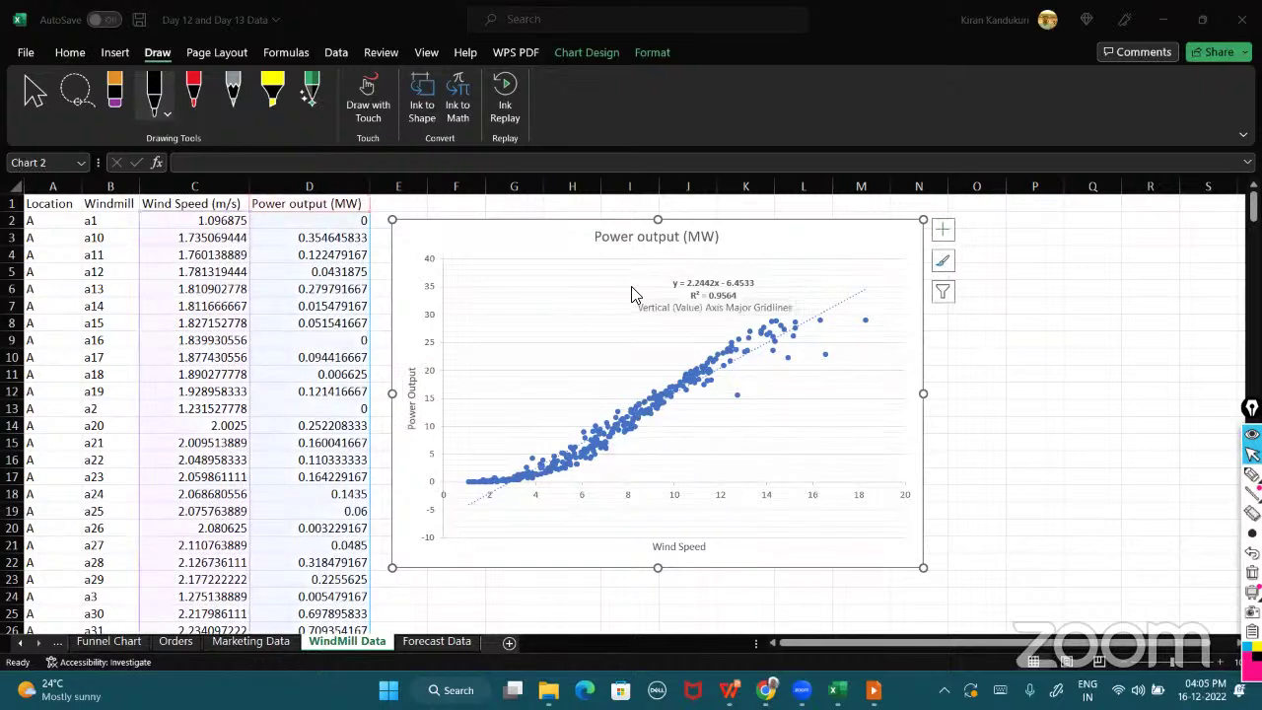
- Replace the chart title with "Scatter Plot"
{"action": "left_click", "coordinate": [654, 237]}
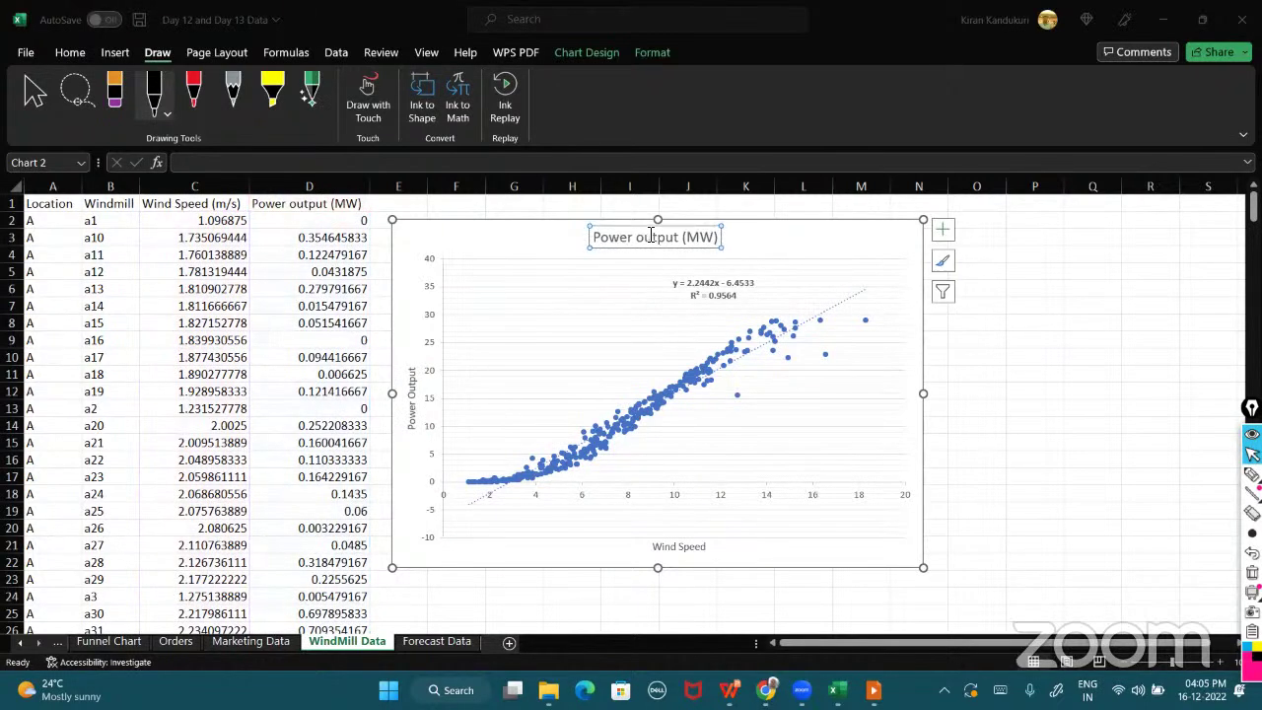
{"action": "double_click", "coordinate": [649, 239]}
{"action": "triple_click", "coordinate": [648, 239]}
{"action": "type", "text": "Sca"}
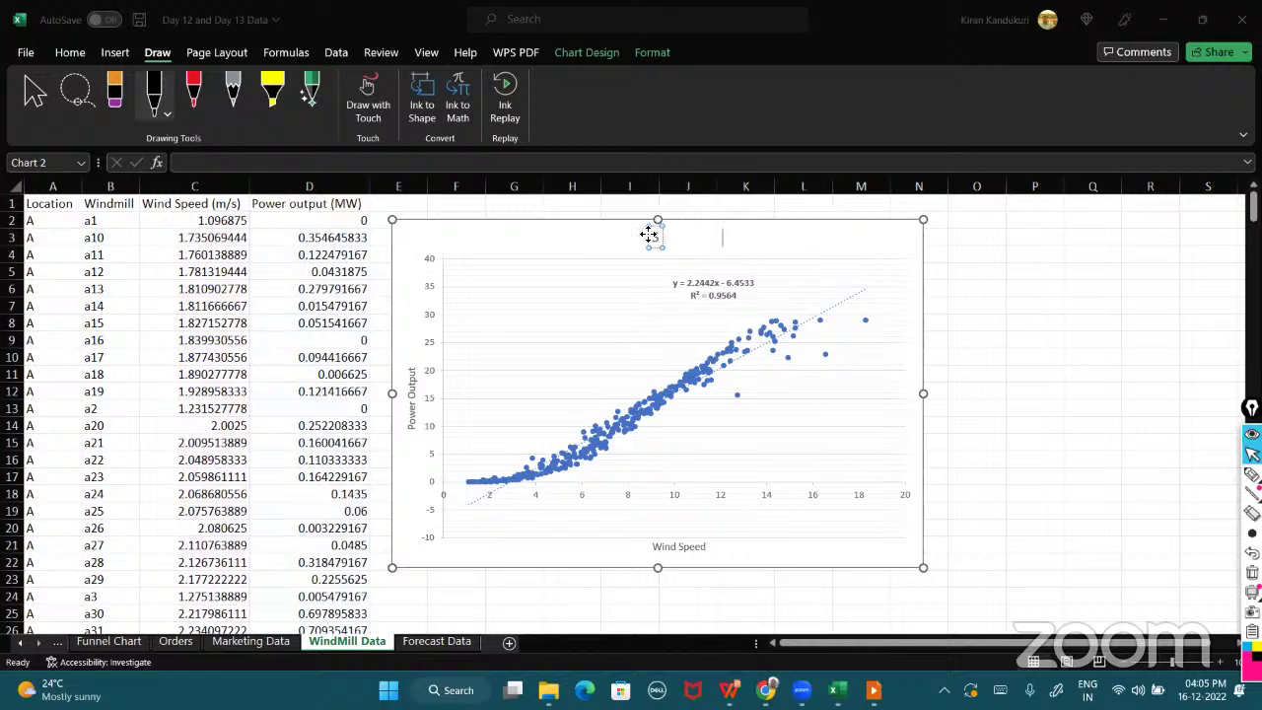
{"action": "type", "text": "tter Plot"}
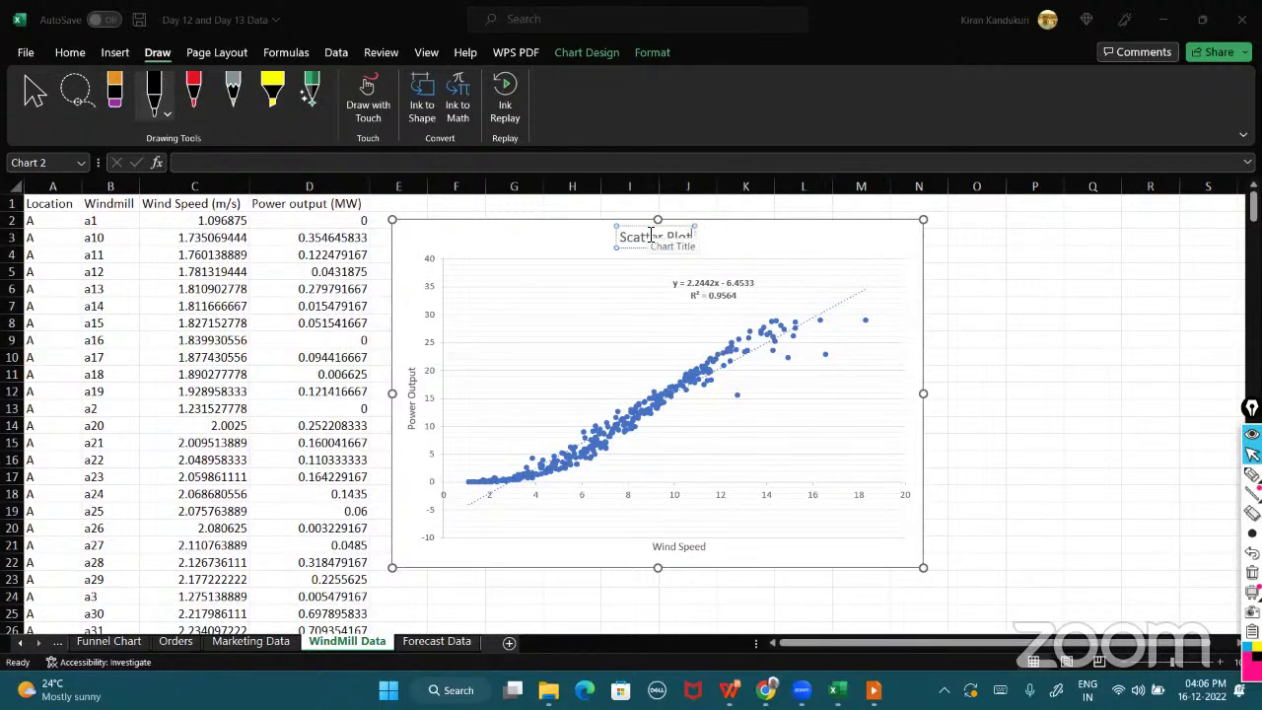
{"action": "left_click", "coordinate": [543, 253]}
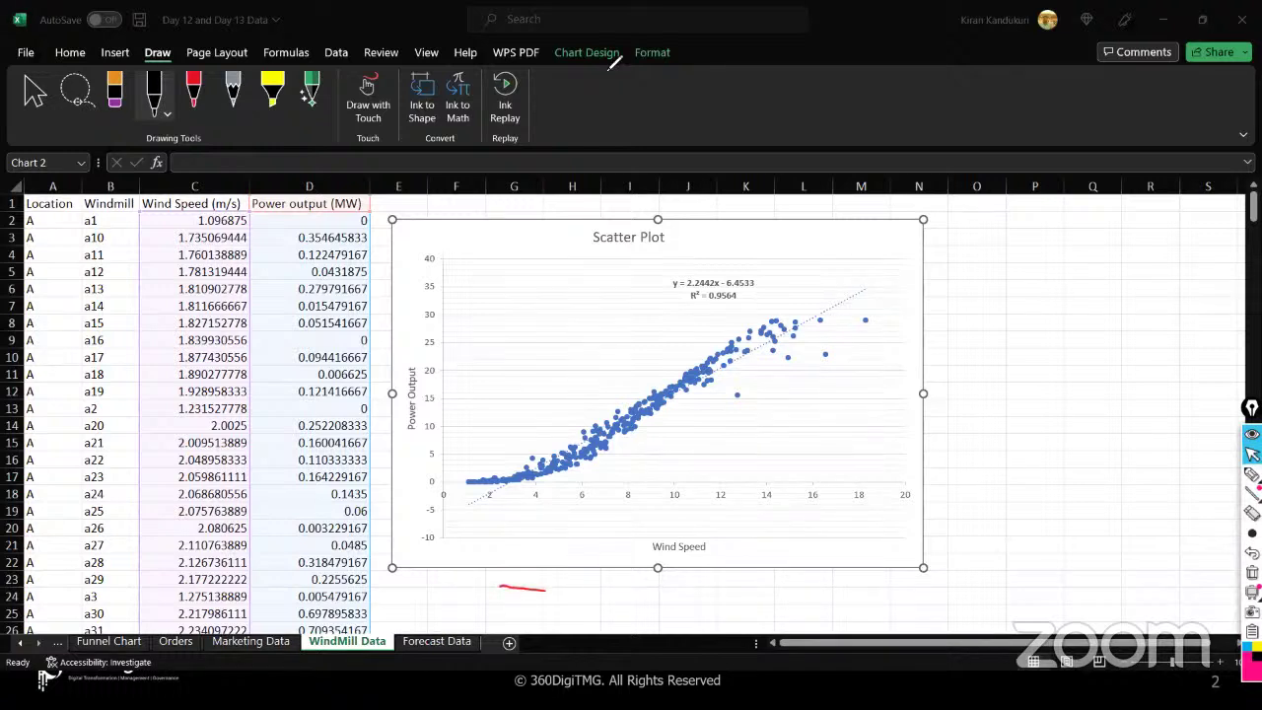
- Draw red pen arrows along the chart's horizontal and vertical axes
{"action": "left_click_drag", "start_coordinate": [545, 590], "coordinate": [942, 583]}
{"action": "left_click_drag", "start_coordinate": [932, 573], "coordinate": [939, 592]}
{"action": "mouse_move", "coordinate": [508, 583]}
{"action": "left_mouse_down"}
{"action": "mouse_move", "coordinate": [421, 562]}
{"action": "mouse_move", "coordinate": [384, 321]}
{"action": "mouse_move", "coordinate": [385, 235]}
{"action": "left_mouse_up"}
{"action": "left_click_drag", "start_coordinate": [375, 254], "coordinate": [406, 253]}
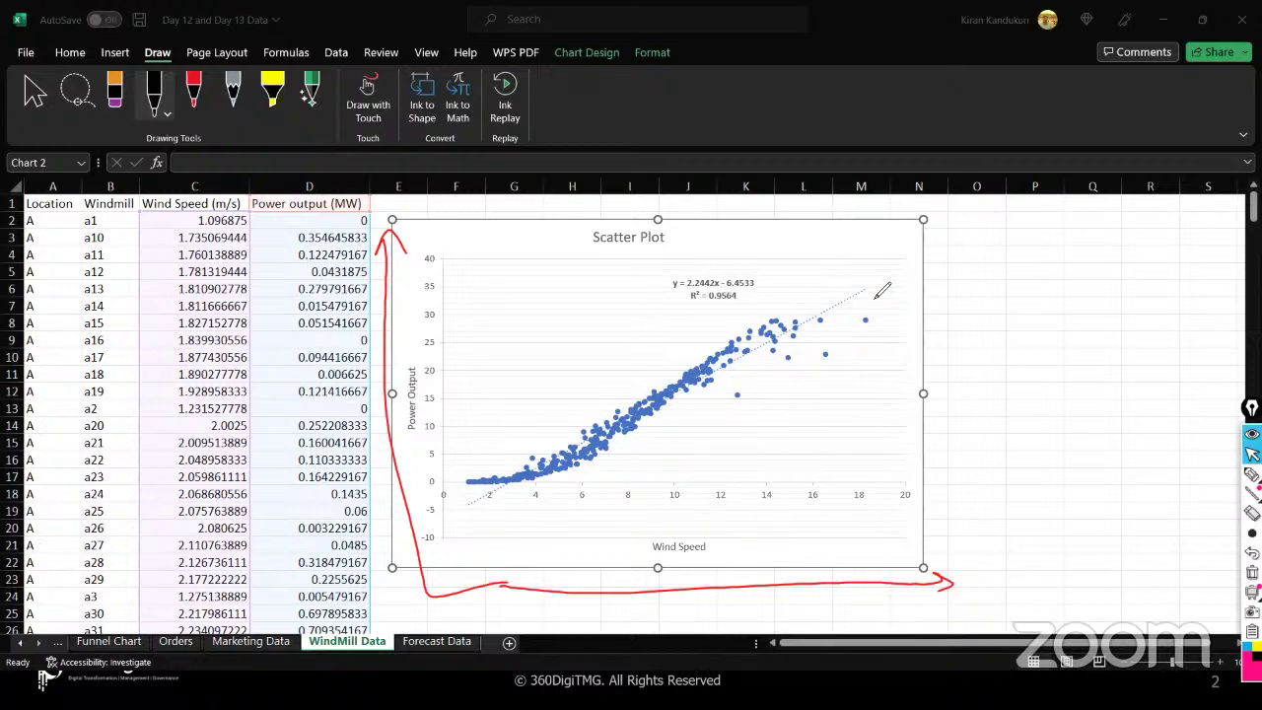
- Handwrite the line equation "y = mx + c" in red in the empty cells beside the chart
{"action": "left_click_drag", "start_coordinate": [958, 260], "coordinate": [964, 279]}
{"action": "mouse_move", "coordinate": [974, 258]}
{"action": "left_mouse_down"}
{"action": "mouse_move", "coordinate": [954, 298]}
{"action": "mouse_move", "coordinate": [993, 263]}
{"action": "mouse_move", "coordinate": [997, 273]}
{"action": "left_mouse_up"}
{"action": "mouse_move", "coordinate": [1011, 276]}
{"action": "left_mouse_down"}
{"action": "mouse_move", "coordinate": [1015, 254]}
{"action": "mouse_move", "coordinate": [1032, 268]}
{"action": "left_mouse_up"}
{"action": "mouse_move", "coordinate": [1050, 258]}
{"action": "left_mouse_down"}
{"action": "mouse_move", "coordinate": [1065, 247]}
{"action": "mouse_move", "coordinate": [1056, 264]}
{"action": "left_mouse_up"}
{"action": "left_click_drag", "start_coordinate": [1092, 244], "coordinate": [1143, 250]}
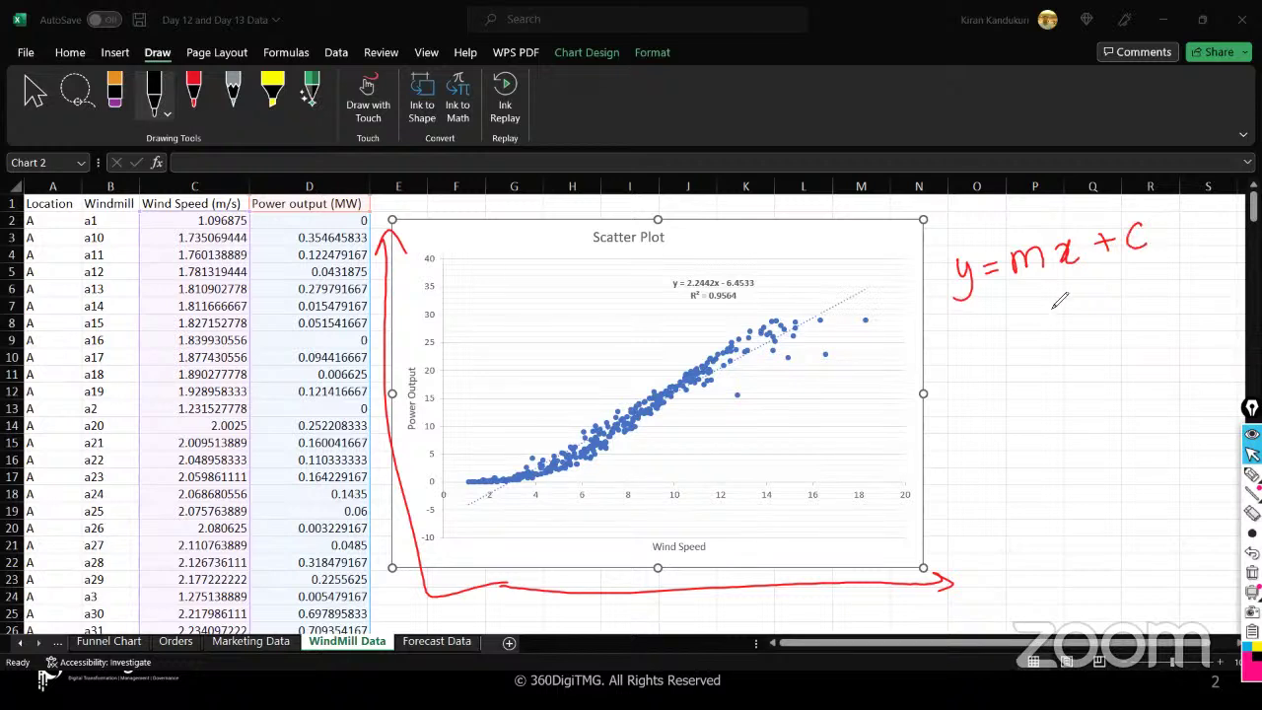
- Annotate the handwritten equation with arrows labelling m as "slope" and c as "y-intercept"
{"action": "mouse_move", "coordinate": [1035, 325]}
{"action": "left_mouse_down"}
{"action": "mouse_move", "coordinate": [1035, 289]}
{"action": "mouse_move", "coordinate": [1042, 300]}
{"action": "left_mouse_up"}
{"action": "mouse_move", "coordinate": [1021, 351]}
{"action": "left_mouse_down"}
{"action": "mouse_move", "coordinate": [1007, 375]}
{"action": "mouse_move", "coordinate": [1100, 341]}
{"action": "left_mouse_up"}
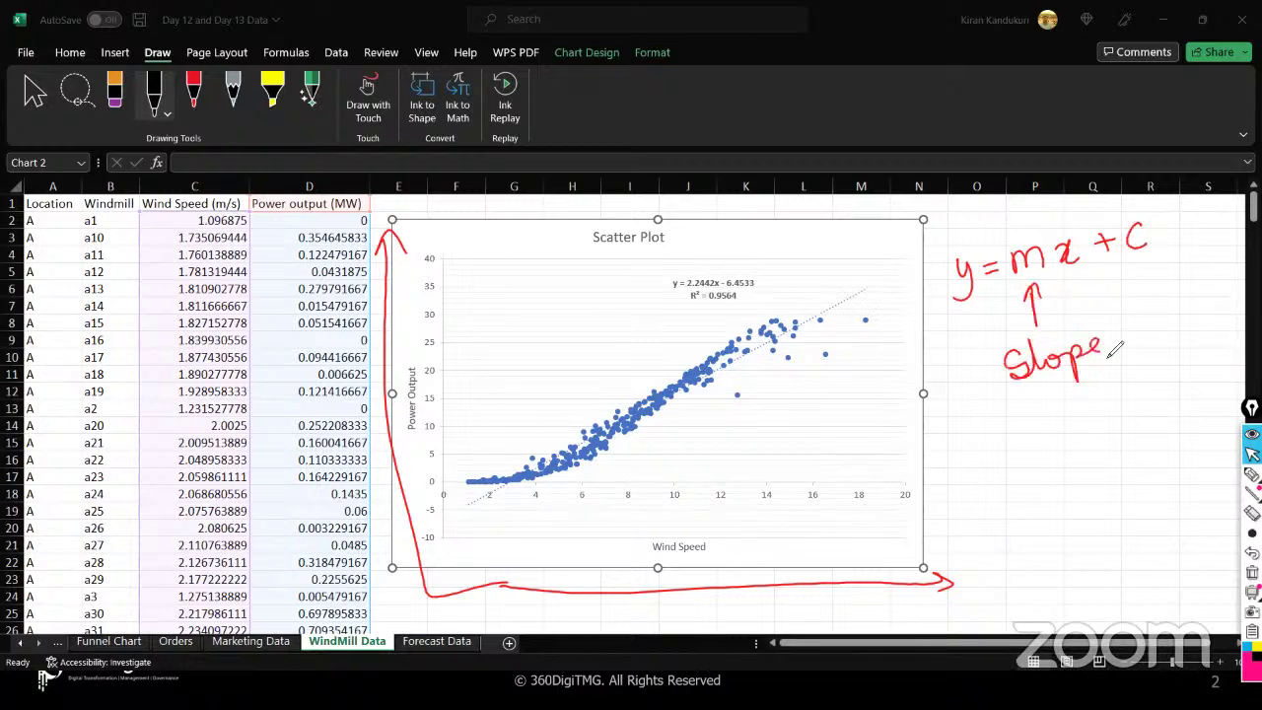
{"action": "mouse_move", "coordinate": [1151, 292]}
{"action": "left_mouse_down"}
{"action": "mouse_move", "coordinate": [1151, 258]}
{"action": "mouse_move", "coordinate": [1160, 264]}
{"action": "left_mouse_up"}
{"action": "mouse_move", "coordinate": [1147, 314]}
{"action": "left_mouse_down"}
{"action": "mouse_move", "coordinate": [1141, 345]}
{"action": "mouse_move", "coordinate": [1167, 314]}
{"action": "left_mouse_up"}
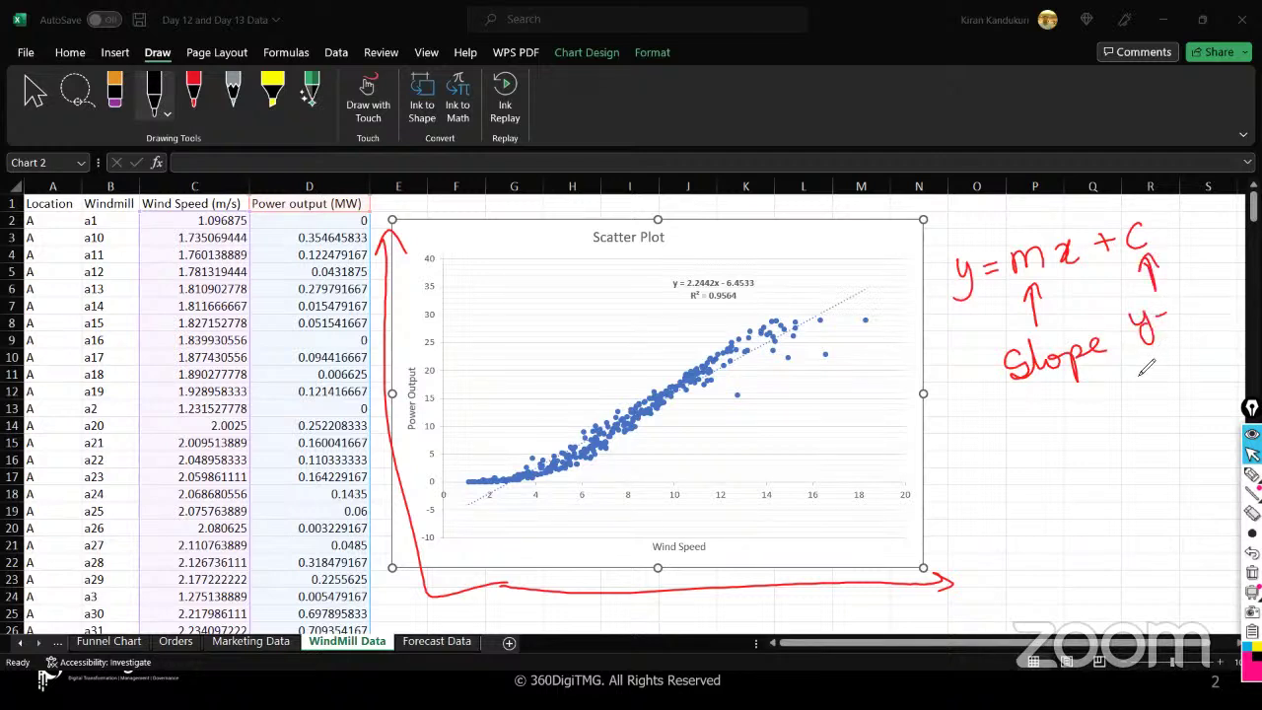
{"action": "mouse_move", "coordinate": [1131, 367]}
{"action": "left_mouse_down"}
{"action": "mouse_move", "coordinate": [1220, 350]}
{"action": "mouse_move", "coordinate": [1238, 368]}
{"action": "left_mouse_up"}
{"action": "left_click_drag", "start_coordinate": [1244, 318], "coordinate": [1250, 351]}
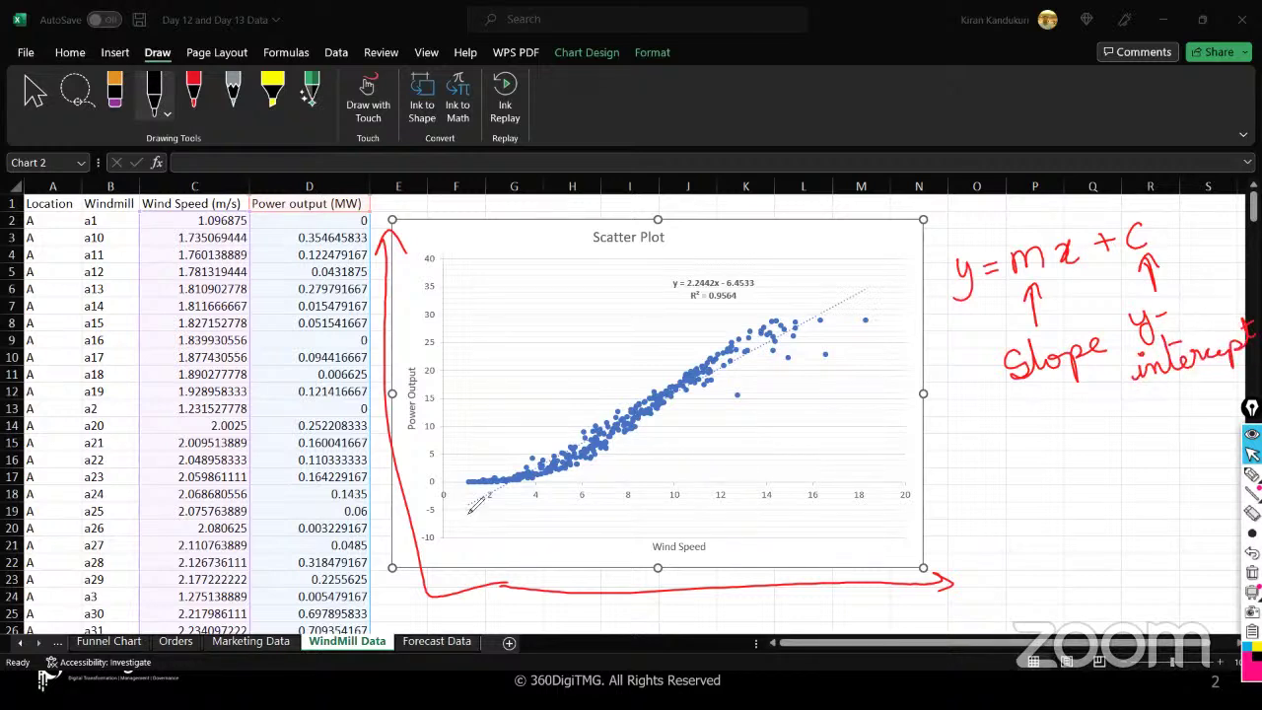
- Extend the trendline with red dots to the vertical axis, and bracket and underline the R² label with the note "> 0.8"
{"action": "left_click_drag", "start_coordinate": [477, 501], "coordinate": [426, 534]}
{"action": "left_click_drag", "start_coordinate": [758, 278], "coordinate": [787, 262]}
{"action": "left_click_drag", "start_coordinate": [690, 309], "coordinate": [749, 309]}
{"action": "mouse_move", "coordinate": [786, 281]}
{"action": "left_mouse_down"}
{"action": "mouse_move", "coordinate": [804, 289]}
{"action": "mouse_move", "coordinate": [781, 299]}
{"action": "mouse_move", "coordinate": [826, 297]}
{"action": "mouse_move", "coordinate": [836, 280]}
{"action": "mouse_move", "coordinate": [859, 296]}
{"action": "mouse_move", "coordinate": [874, 272]}
{"action": "left_mouse_up"}
{"action": "left_click", "coordinate": [853, 292]}
{"action": "left_click_drag", "start_coordinate": [663, 274], "coordinate": [660, 306]}
{"action": "left_click_drag", "start_coordinate": [761, 259], "coordinate": [760, 290]}
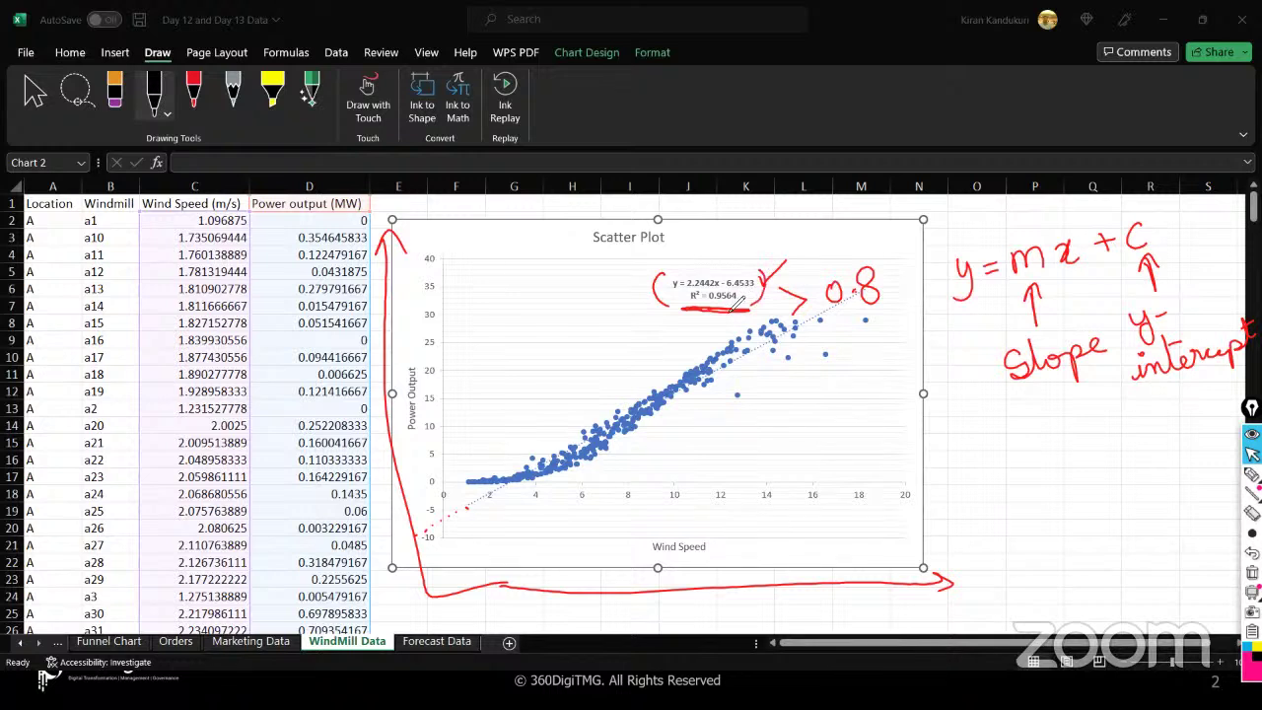
- Handwrite "p value < 0.05" in red over the chart beneath the trendline and underline it
{"action": "mouse_move", "coordinate": [778, 402]}
{"action": "left_mouse_down"}
{"action": "mouse_move", "coordinate": [781, 422]}
{"action": "mouse_move", "coordinate": [847, 374]}
{"action": "mouse_move", "coordinate": [909, 361]}
{"action": "left_mouse_up"}
{"action": "mouse_move", "coordinate": [867, 402]}
{"action": "left_mouse_down"}
{"action": "mouse_move", "coordinate": [883, 412]}
{"action": "mouse_move", "coordinate": [905, 386]}
{"action": "mouse_move", "coordinate": [918, 404]}
{"action": "left_mouse_up"}
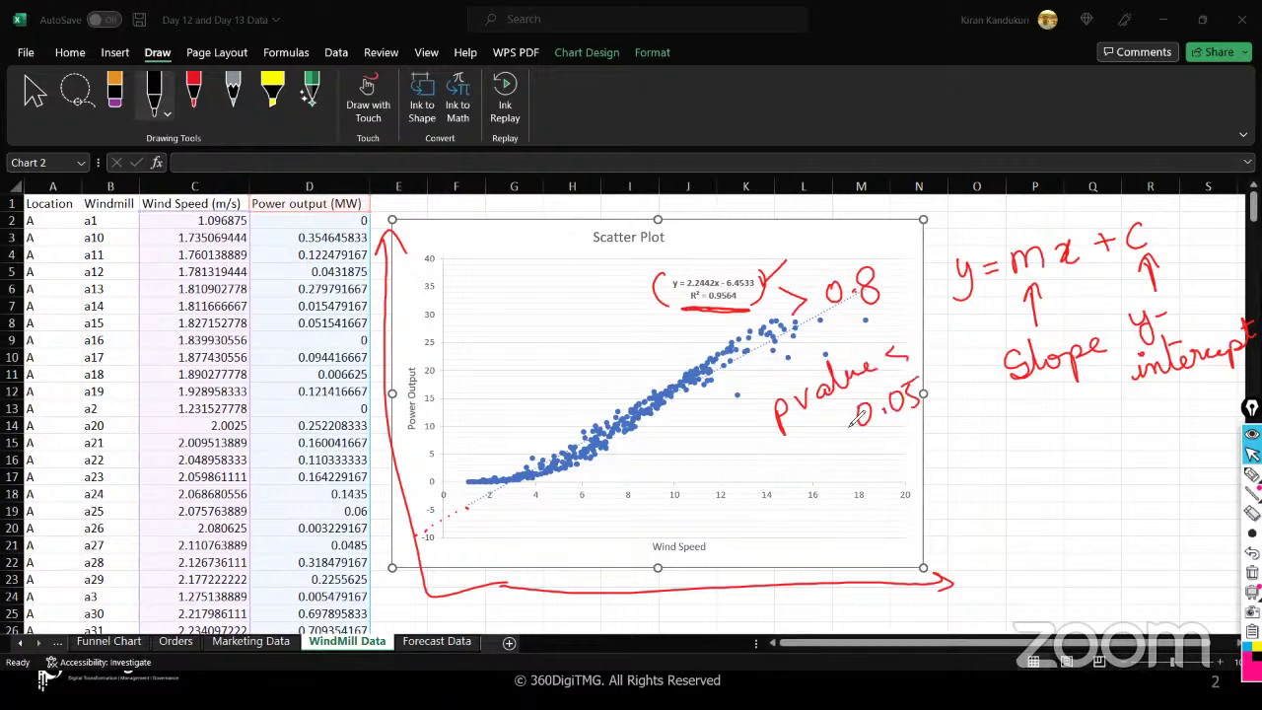
{"action": "left_click_drag", "start_coordinate": [787, 483], "coordinate": [925, 415]}
- Handwrite "CI" and "95%" in red near the chart's lower-right corner and underline "CI"
{"action": "mouse_move", "coordinate": [836, 515]}
{"action": "left_mouse_down"}
{"action": "mouse_move", "coordinate": [834, 543]}
{"action": "mouse_move", "coordinate": [870, 518]}
{"action": "left_mouse_up"}
{"action": "left_click", "coordinate": [852, 538]}
{"action": "mouse_move", "coordinate": [862, 519]}
{"action": "left_mouse_down"}
{"action": "mouse_move", "coordinate": [863, 540]}
{"action": "mouse_move", "coordinate": [882, 538]}
{"action": "left_mouse_up"}
{"action": "left_click_drag", "start_coordinate": [932, 482], "coordinate": [944, 507]}
{"action": "mouse_move", "coordinate": [968, 461]}
{"action": "left_mouse_down"}
{"action": "mouse_move", "coordinate": [976, 506]}
{"action": "mouse_move", "coordinate": [991, 505]}
{"action": "left_mouse_up"}
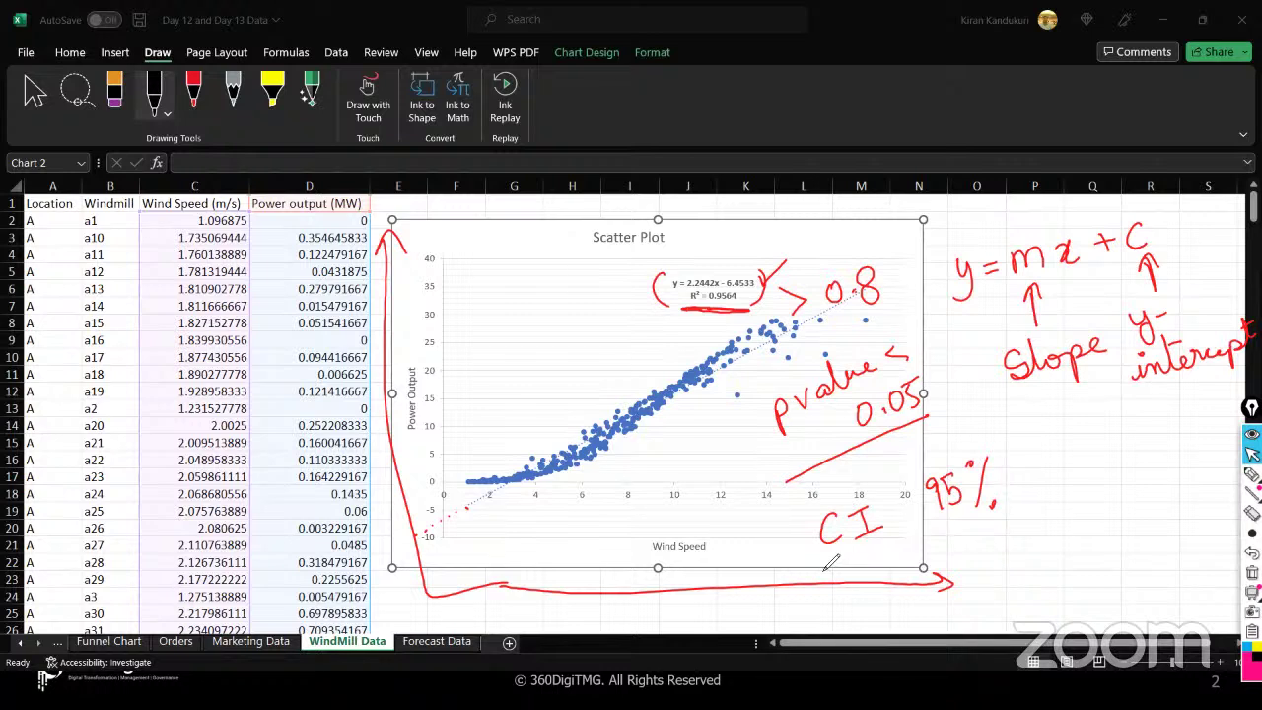
{"action": "mouse_move", "coordinate": [823, 565]}
{"action": "left_mouse_down"}
{"action": "mouse_move", "coordinate": [899, 549]}
{"action": "mouse_move", "coordinate": [828, 563]}
{"action": "left_mouse_up"}
- Add red strokes around the trendline equation and R² label, and clear all pen annotations from the screen
{"action": "left_click_drag", "start_coordinate": [654, 291], "coordinate": [767, 292]}
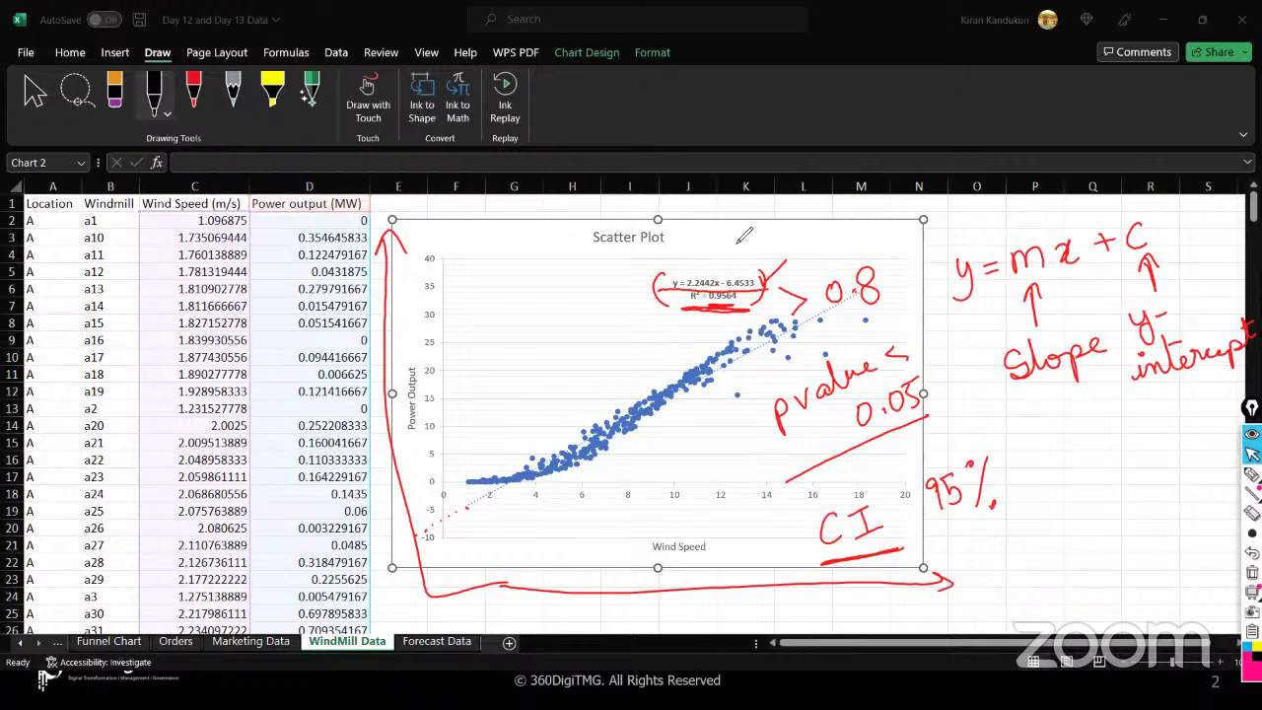
{"action": "left_click_drag", "start_coordinate": [734, 237], "coordinate": [719, 266]}
{"action": "left_click_drag", "start_coordinate": [658, 261], "coordinate": [675, 253]}
{"action": "left_click", "coordinate": [853, 74]}
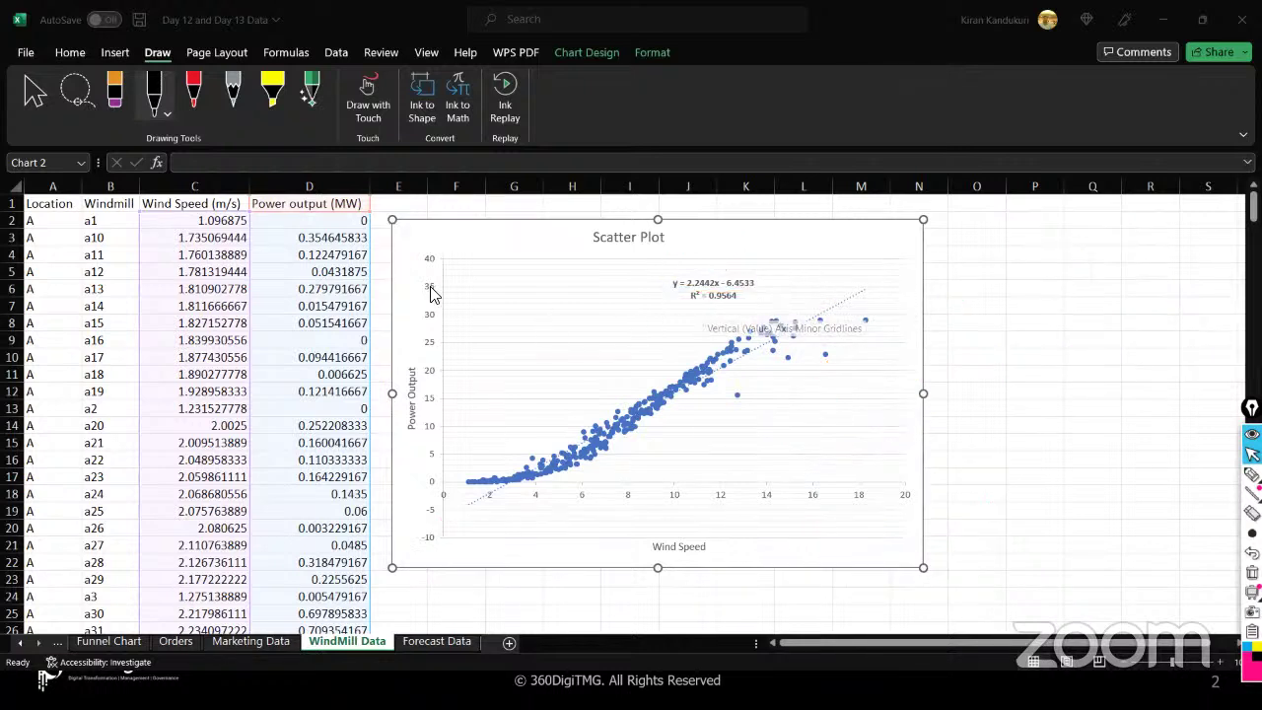
- Select the wind speed and power output columns C and D and view the available Data Analysis tools
{"action": "left_click", "coordinate": [241, 187]}
{"action": "left_click_drag", "start_coordinate": [251, 191], "coordinate": [290, 194]}
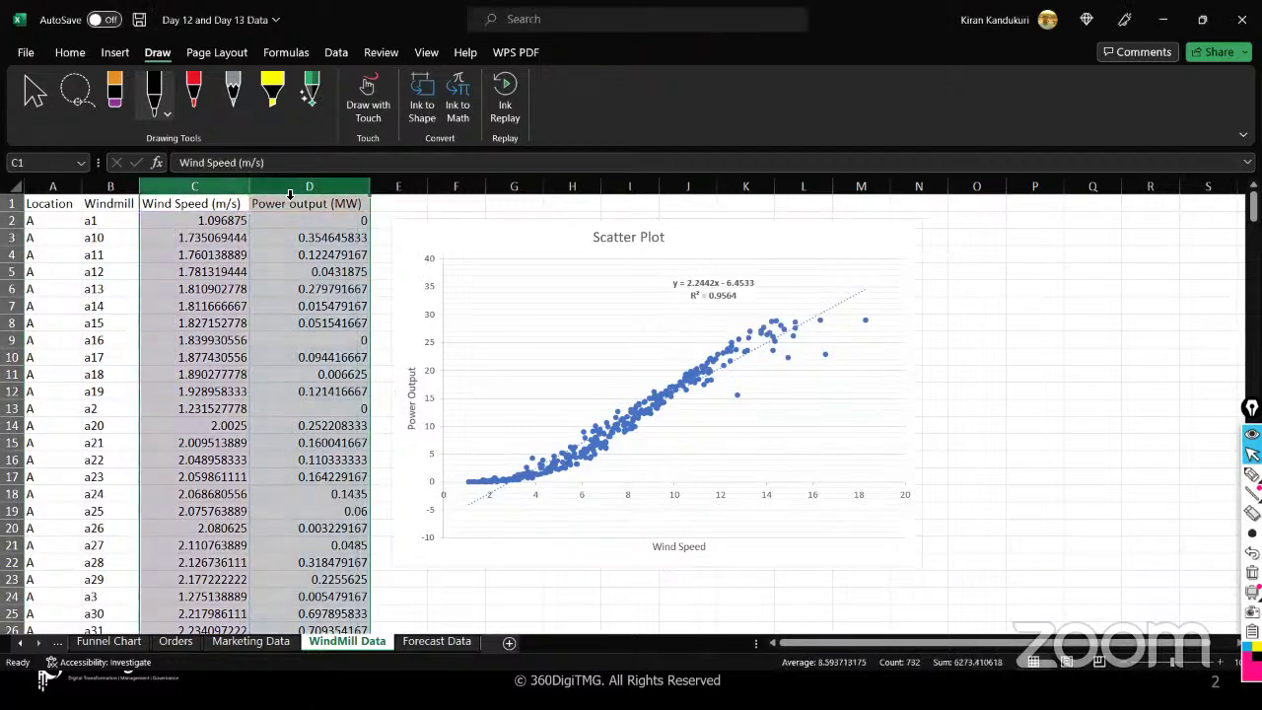
{"action": "left_click", "coordinate": [331, 54]}
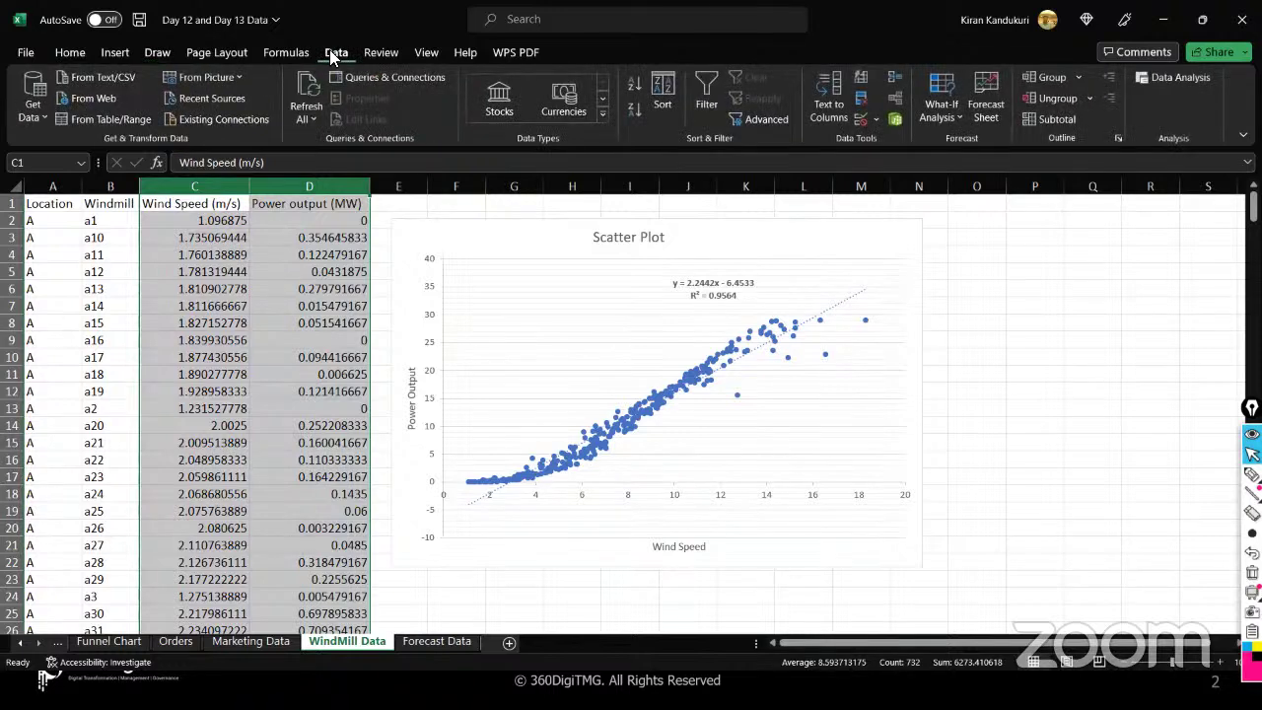
{"action": "left_click", "coordinate": [1183, 81]}
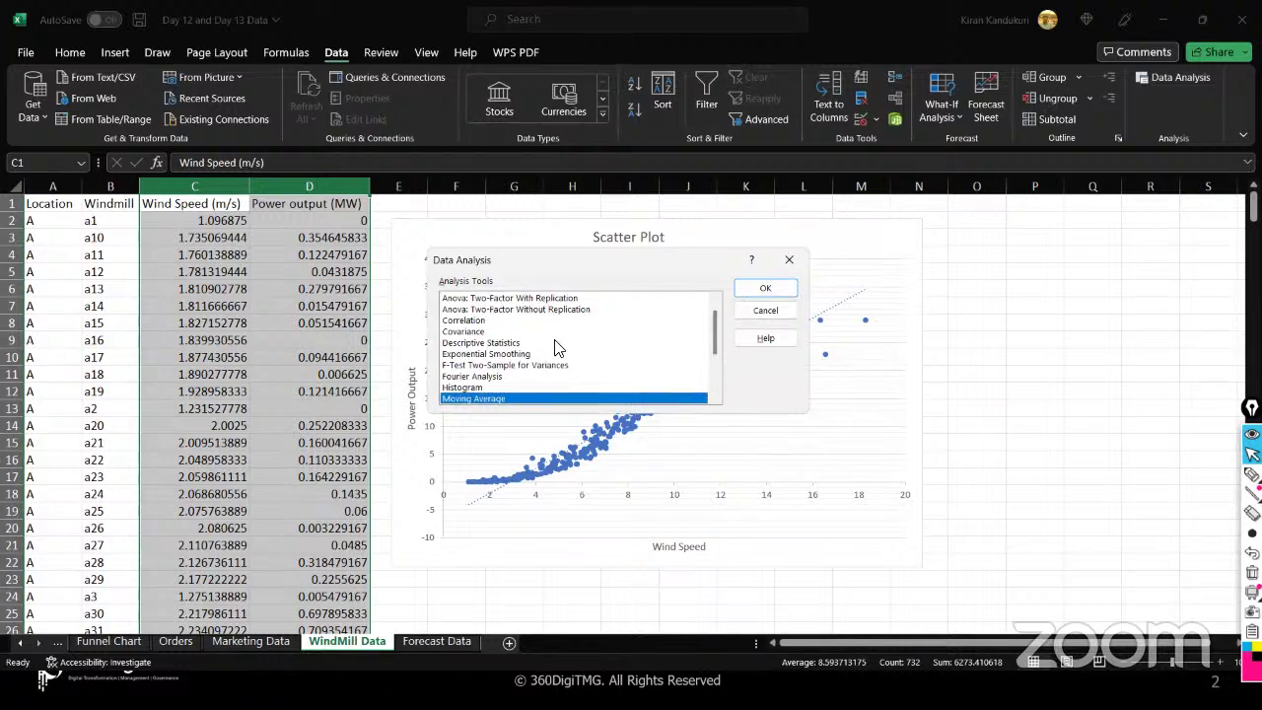
{"action": "left_click", "coordinate": [786, 260]}
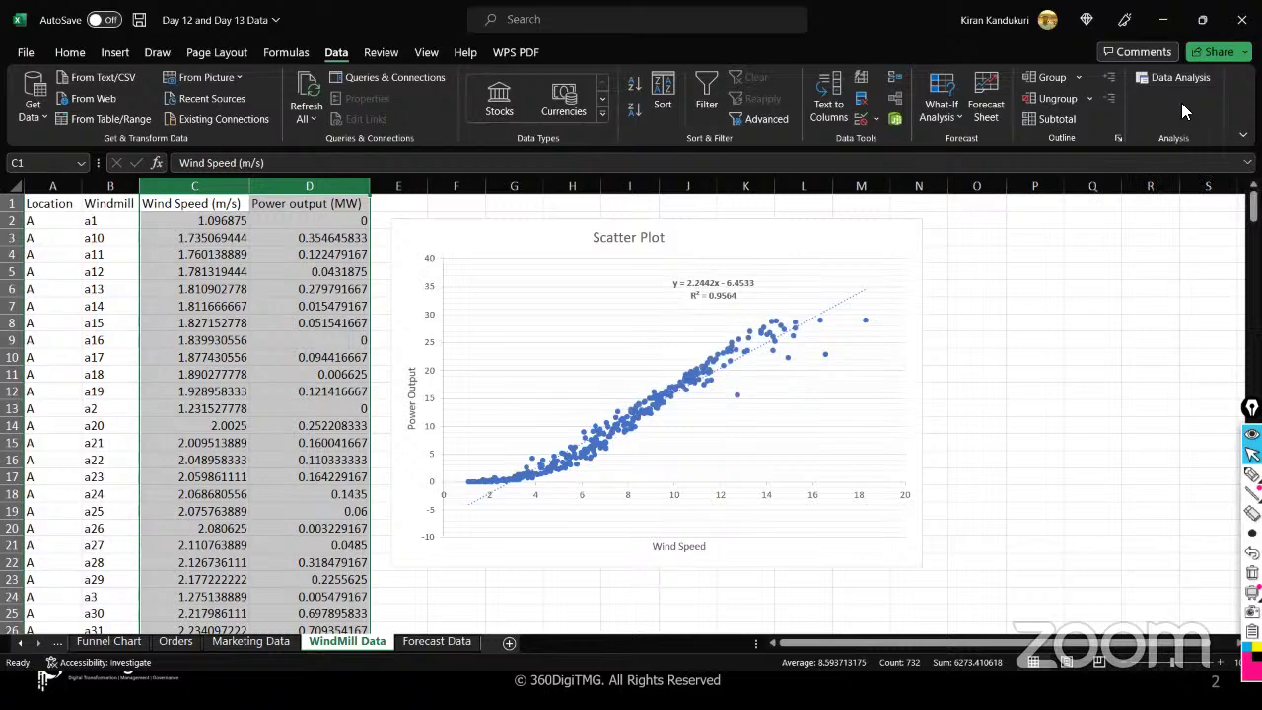
- Check in the Excel add-ins settings whether the Analysis ToolPak is enabled
{"action": "left_click", "coordinate": [25, 55]}
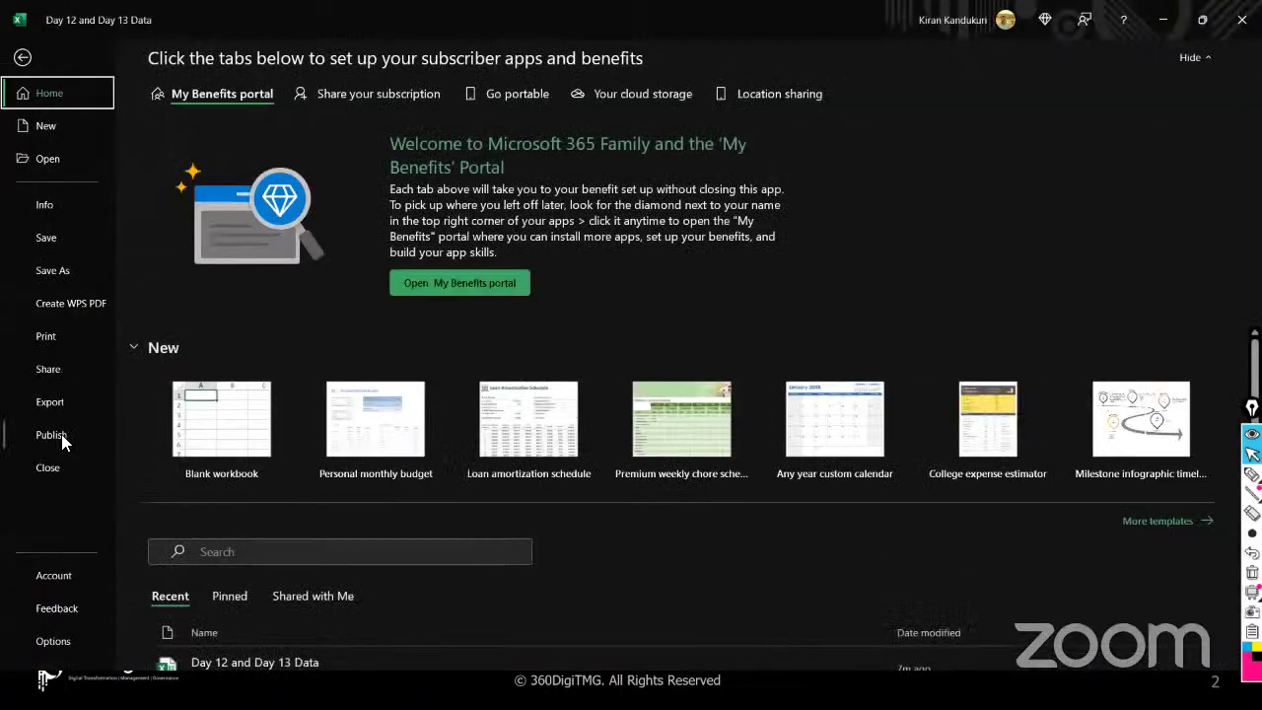
{"action": "left_click", "coordinate": [65, 645]}
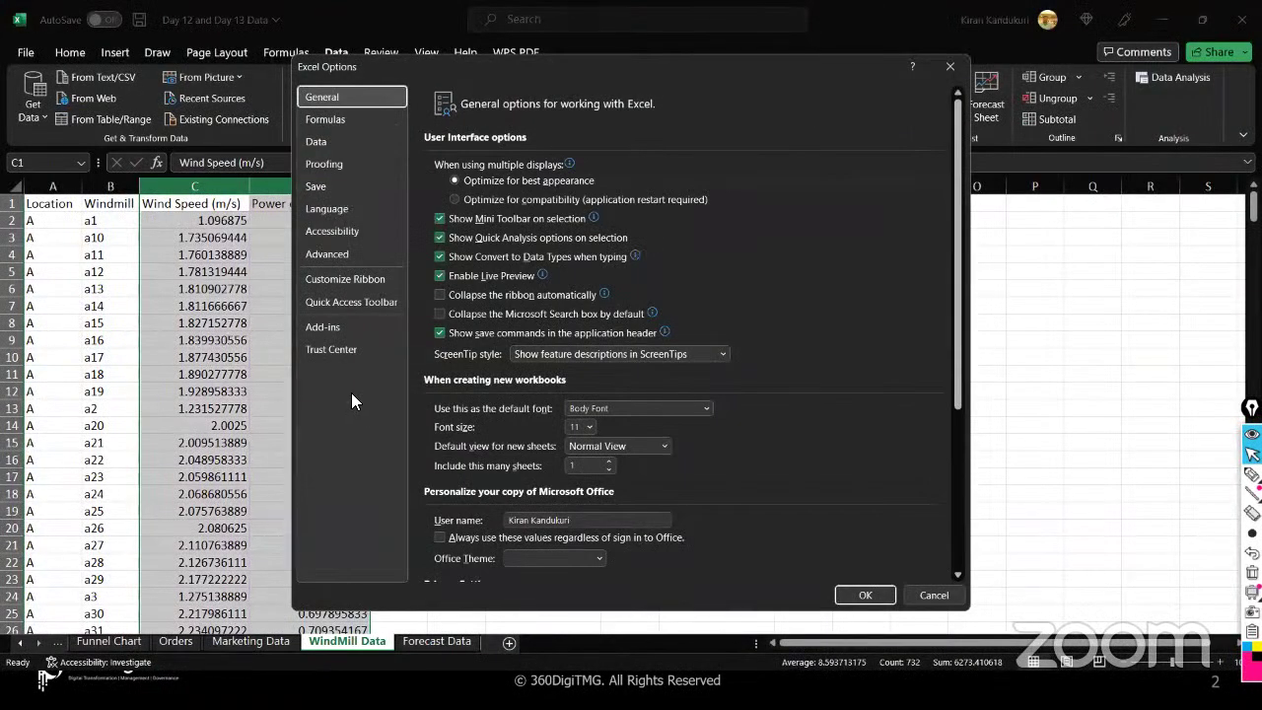
{"action": "left_click", "coordinate": [321, 328]}
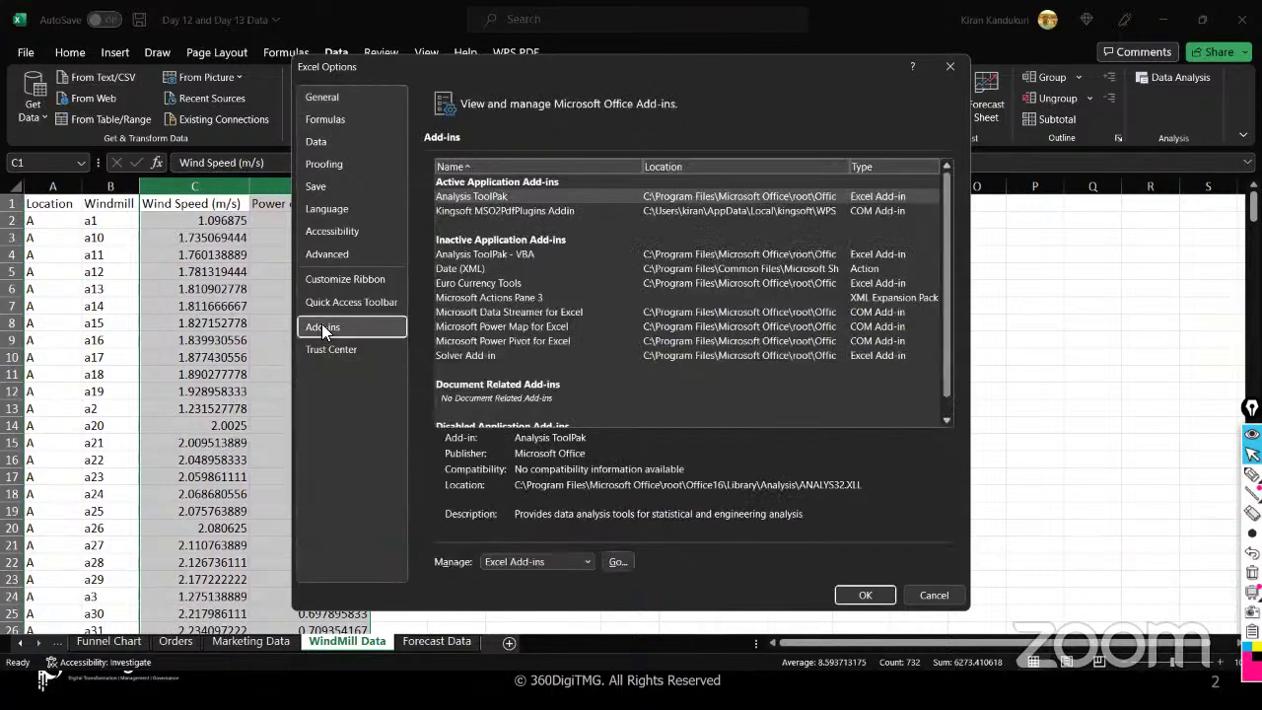
{"action": "left_click", "coordinate": [585, 559]}
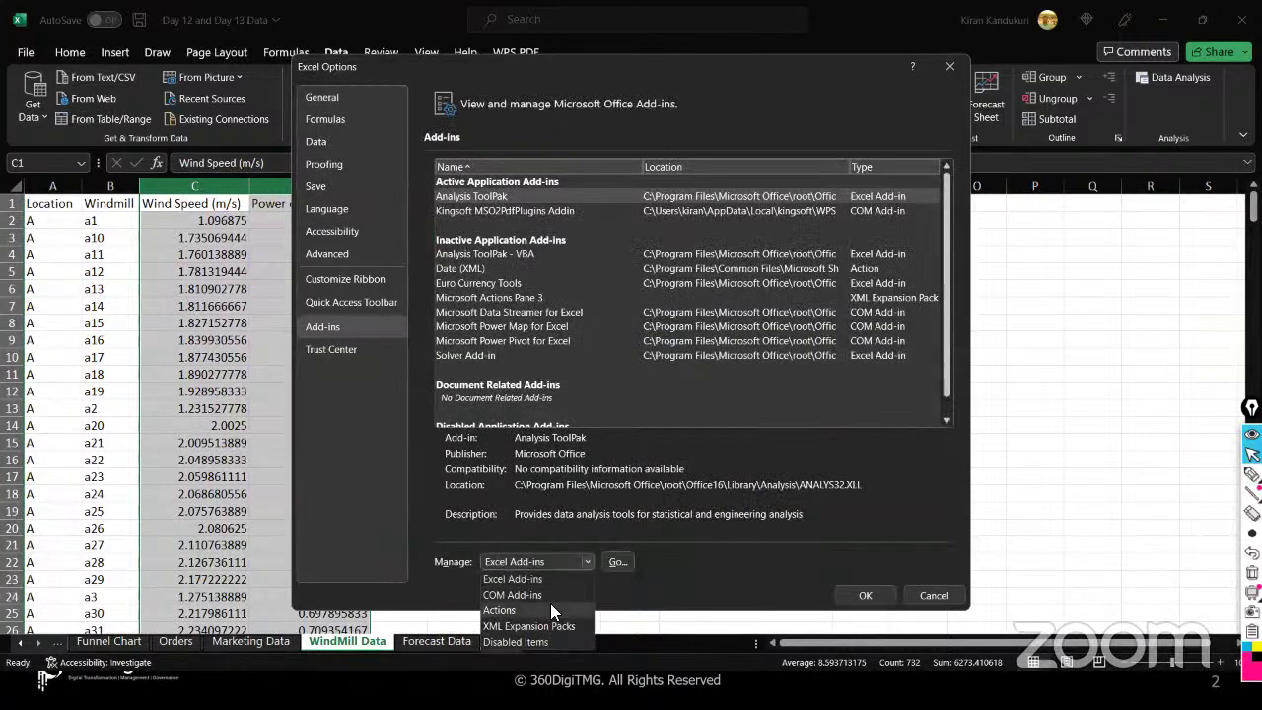
{"action": "left_click", "coordinate": [548, 561]}
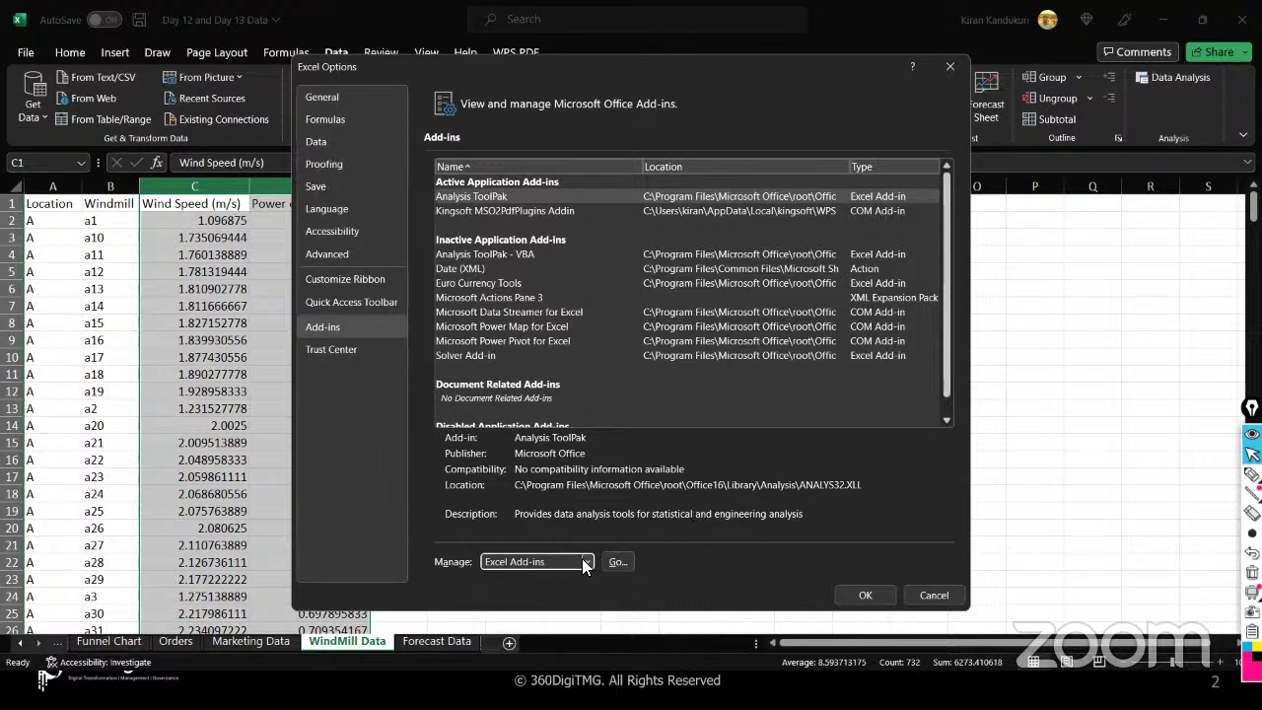
{"action": "left_click", "coordinate": [615, 561]}
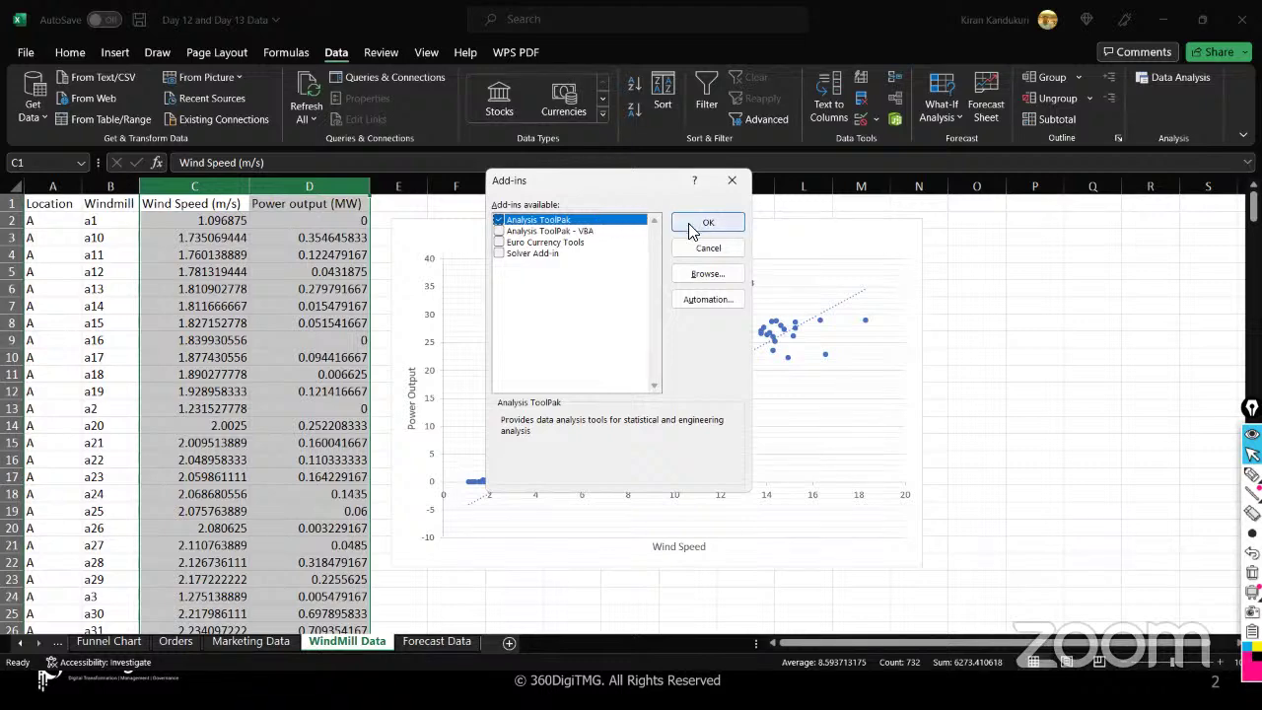
{"action": "left_click", "coordinate": [732, 183]}
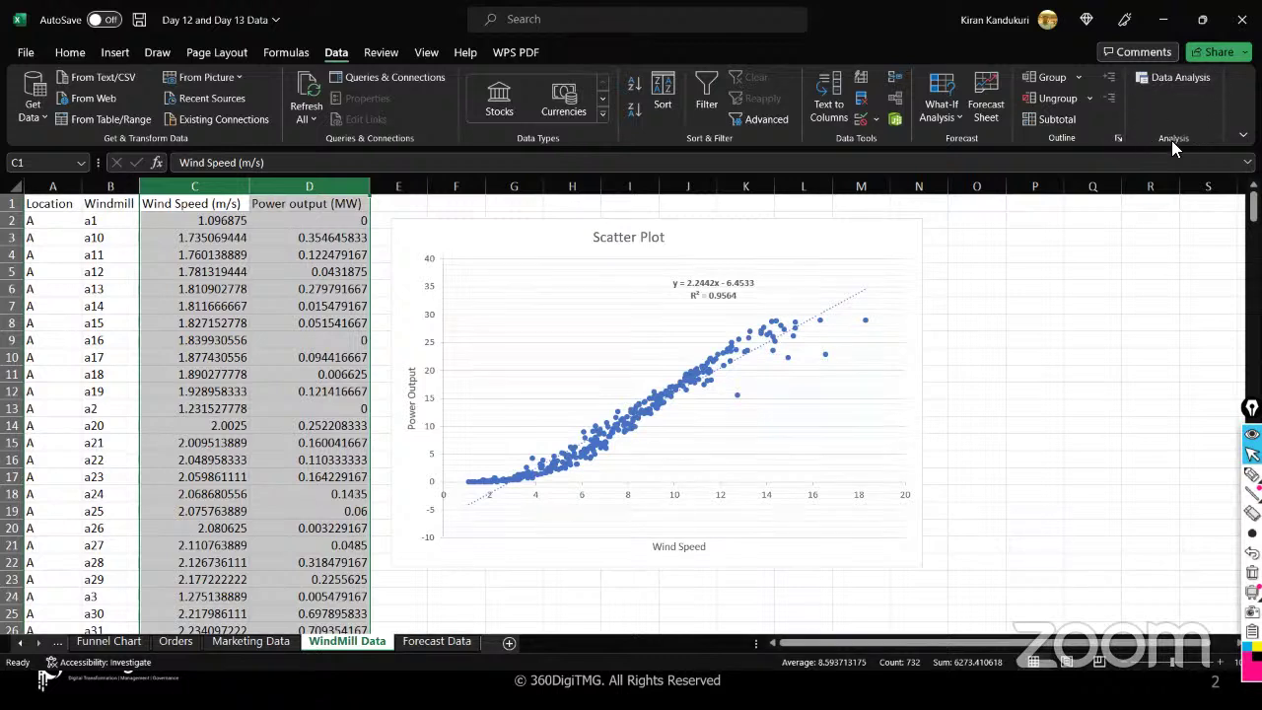
- Start a Regression data analysis with the power output cells $D$1:$D$366 as the input Y range
{"action": "left_click", "coordinate": [1179, 79]}
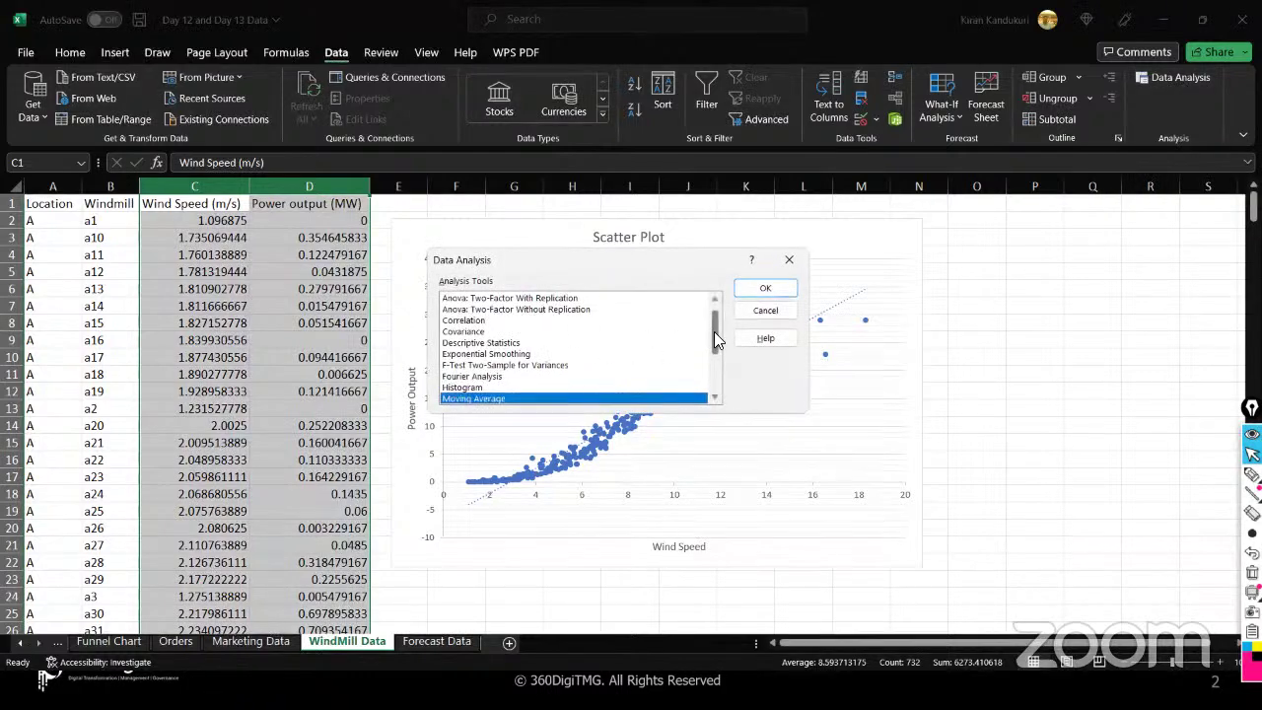
{"action": "left_click_drag", "start_coordinate": [712, 330], "coordinate": [714, 317]}
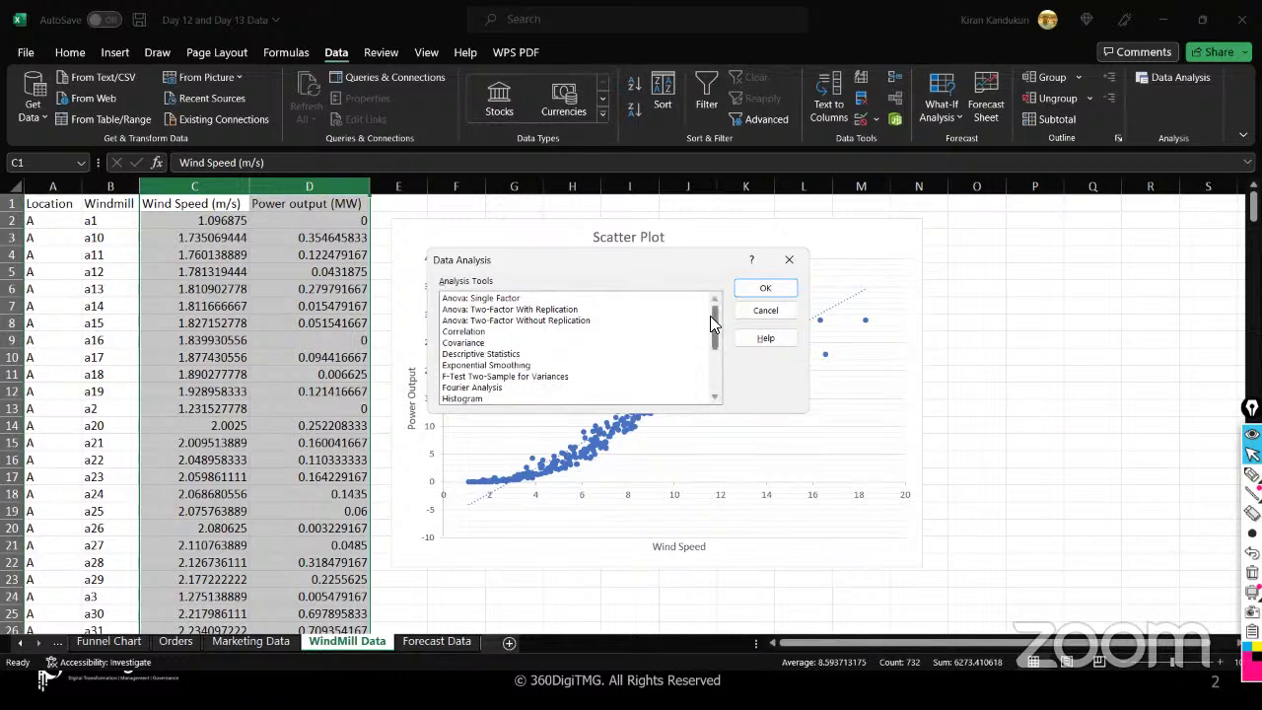
{"action": "left_click_drag", "start_coordinate": [711, 322], "coordinate": [715, 343]}
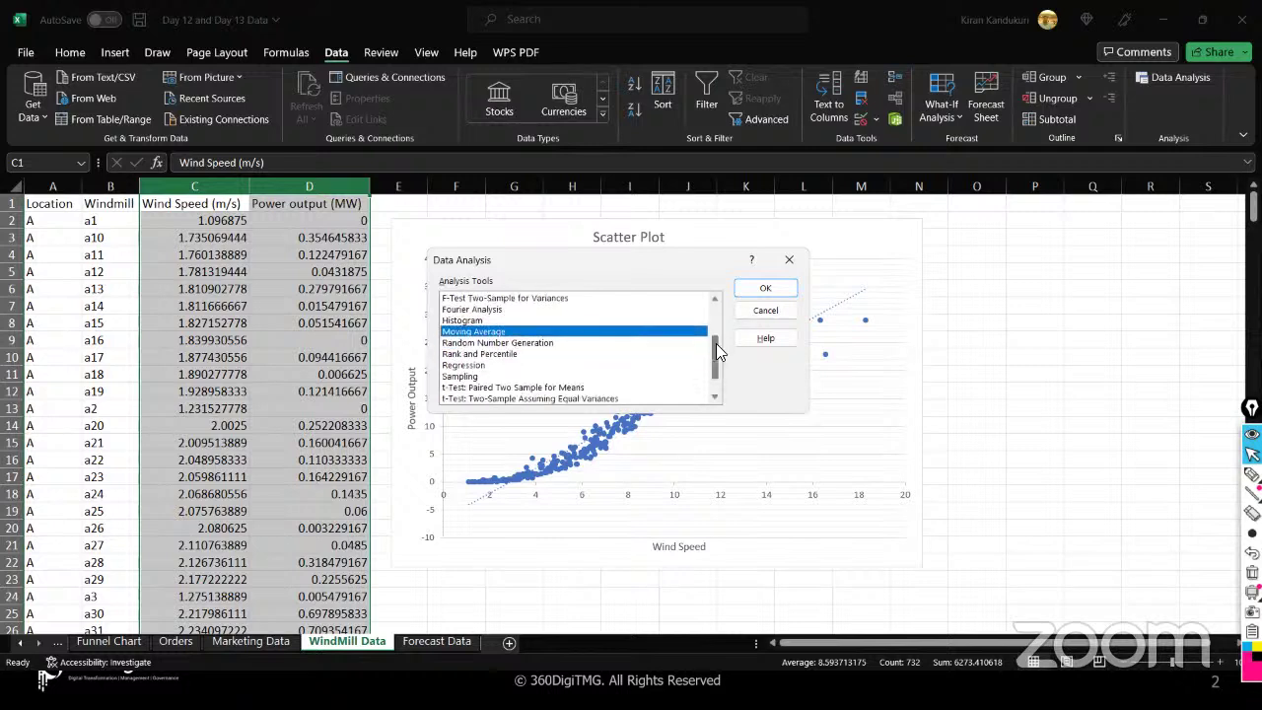
{"action": "left_click", "coordinate": [482, 366]}
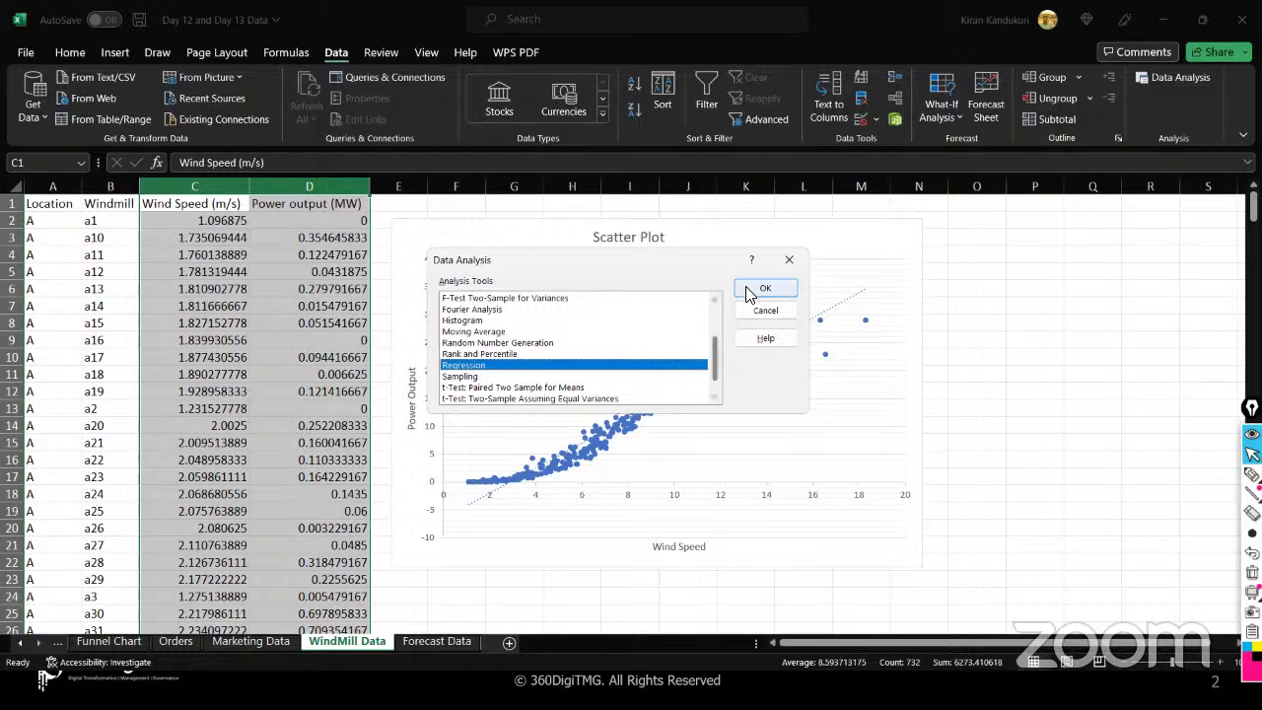
{"action": "left_click", "coordinate": [747, 288]}
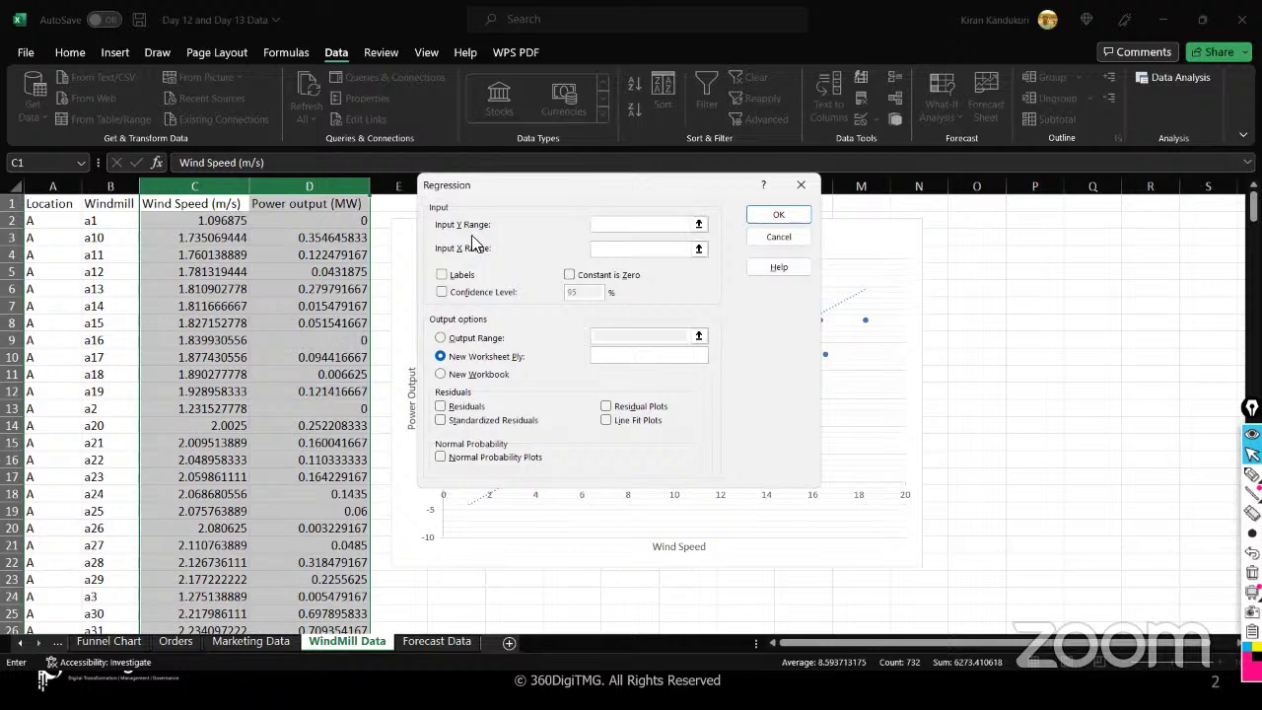
{"action": "left_click", "coordinate": [310, 224]}
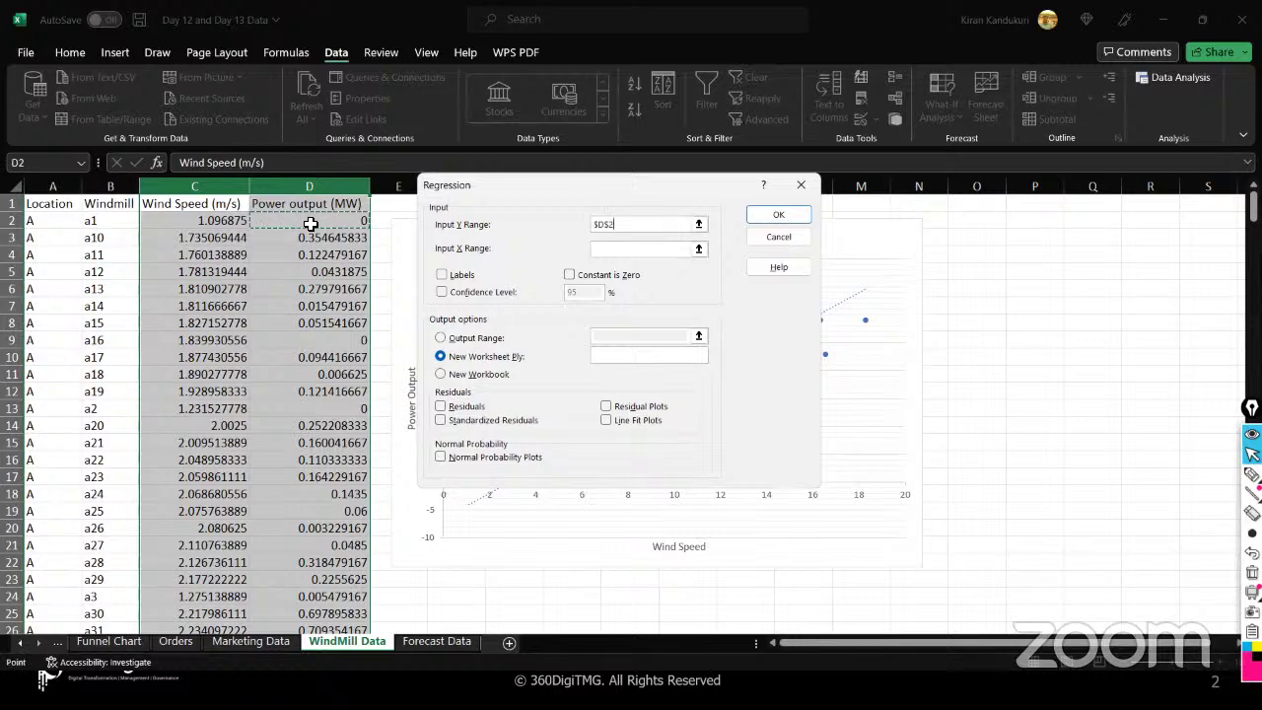
{"action": "left_click", "coordinate": [313, 205]}
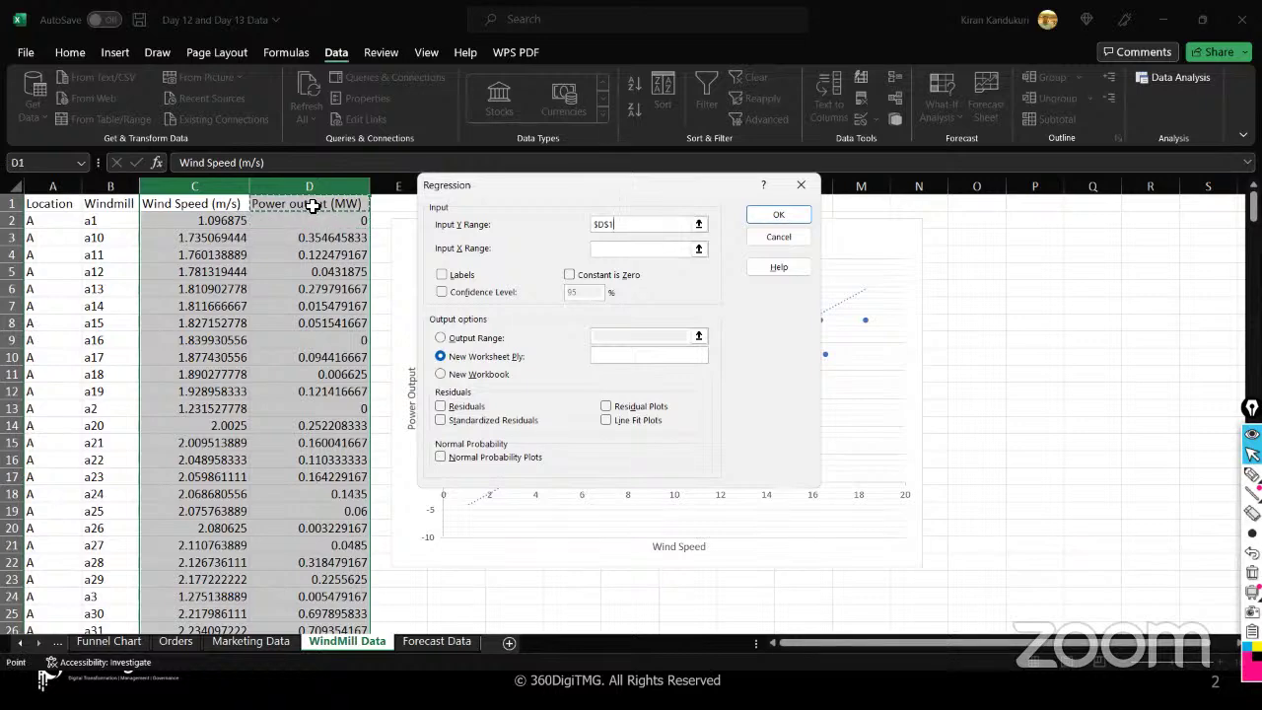
{"action": "key", "text": "ctrl+shift+Down"}
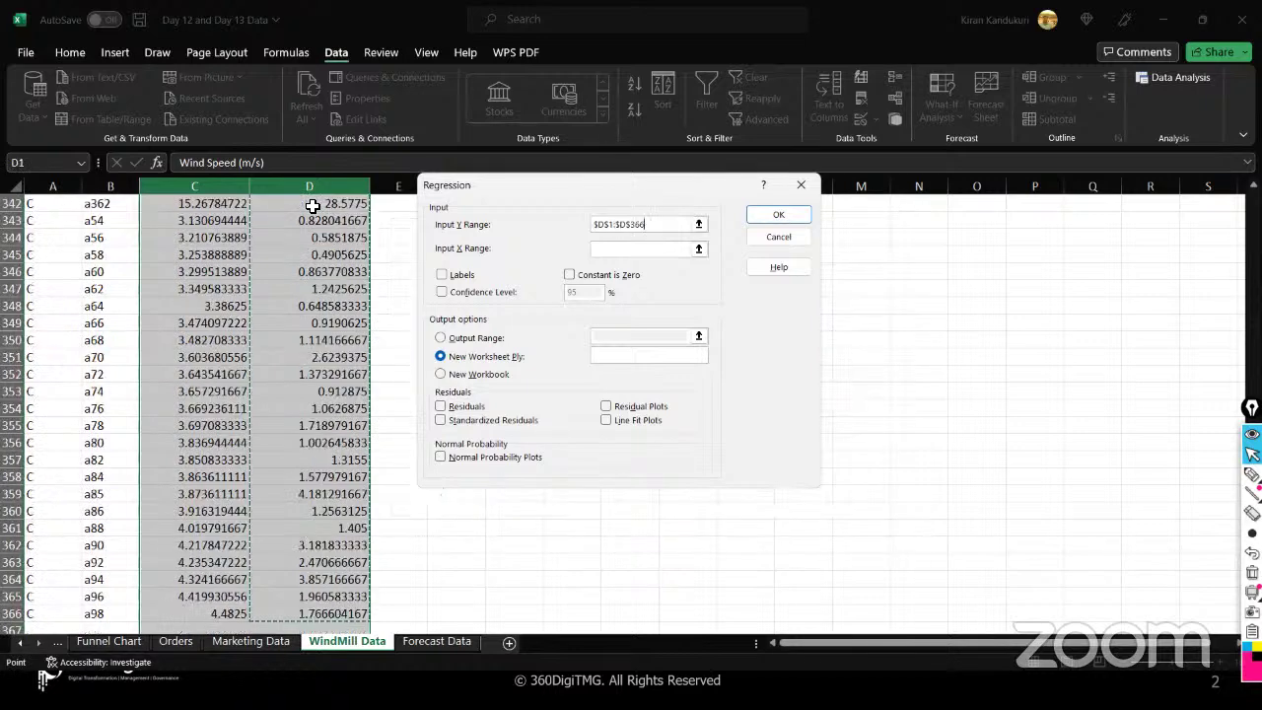
- Use the wind speed cells $C$1:$C$366 as the input X range with labels, and run the regression into a new worksheet
{"action": "left_click", "coordinate": [599, 250]}
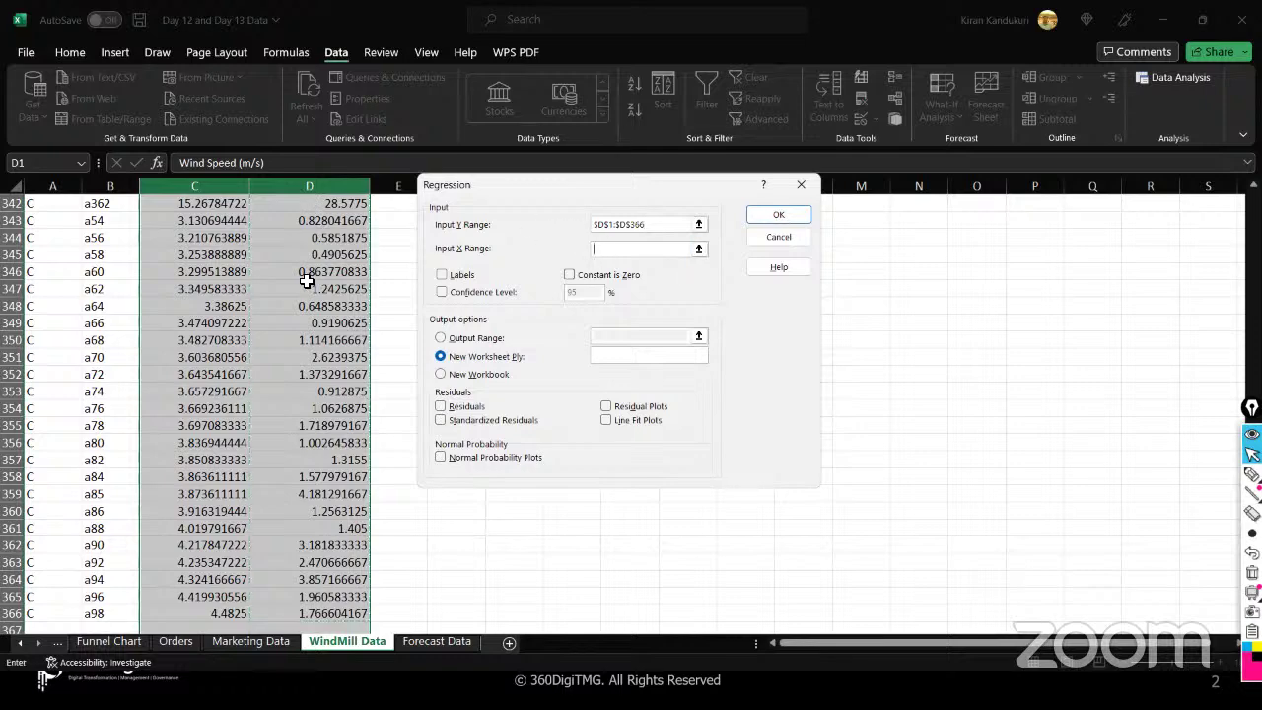
{"action": "scroll", "coordinate": [308, 282], "scroll_direction": "up", "scroll_amount": 20}
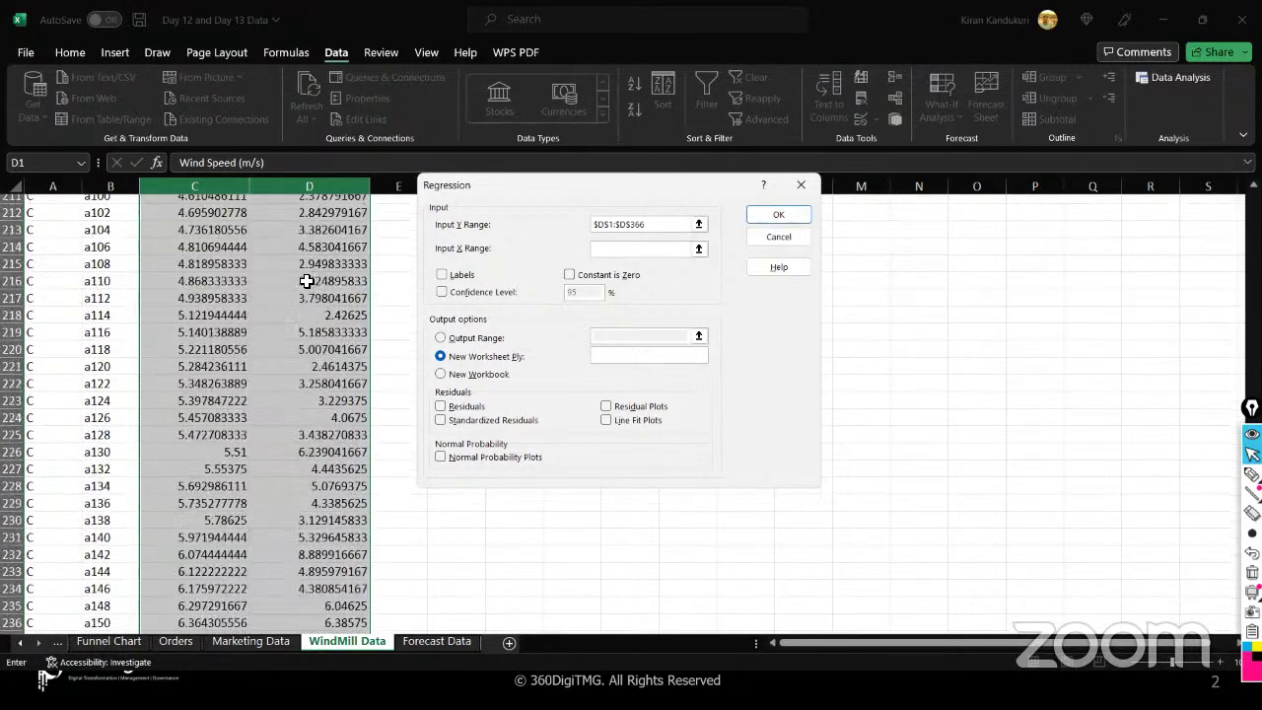
{"action": "scroll", "coordinate": [307, 282], "scroll_direction": "up", "scroll_amount": 20}
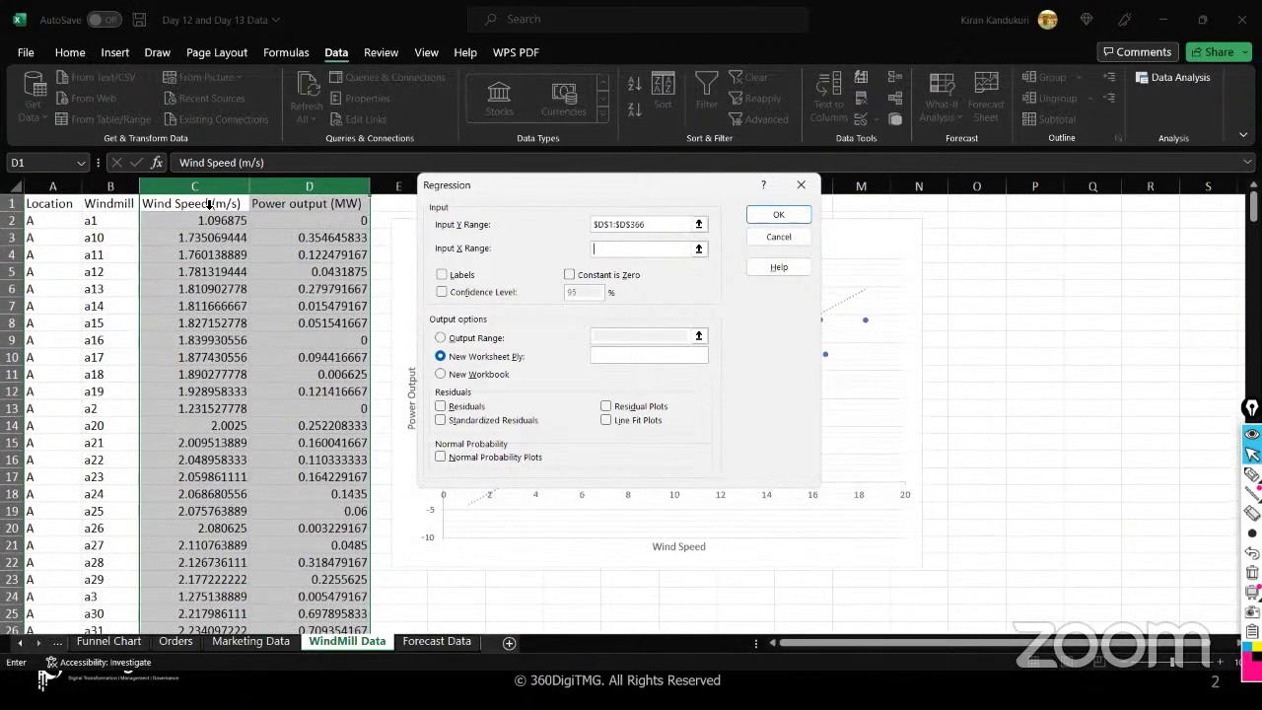
{"action": "left_click", "coordinate": [209, 203]}
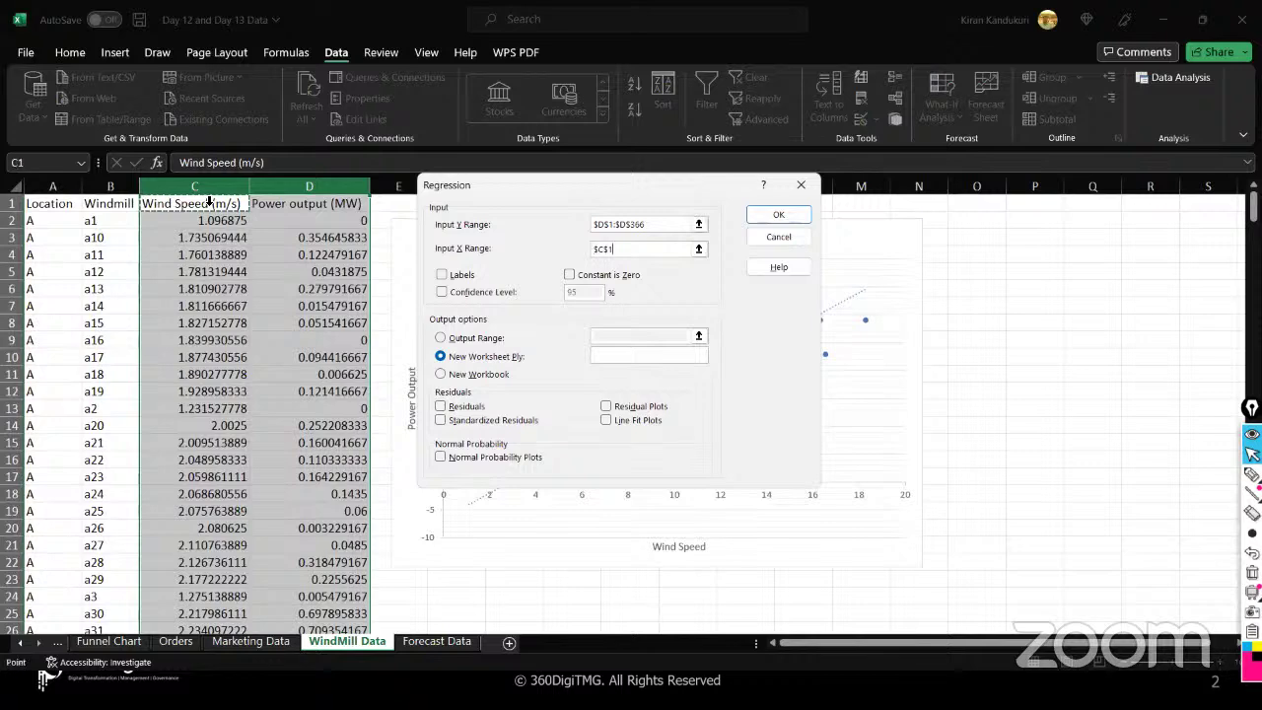
{"action": "key", "text": "ctrl+shift+Down"}
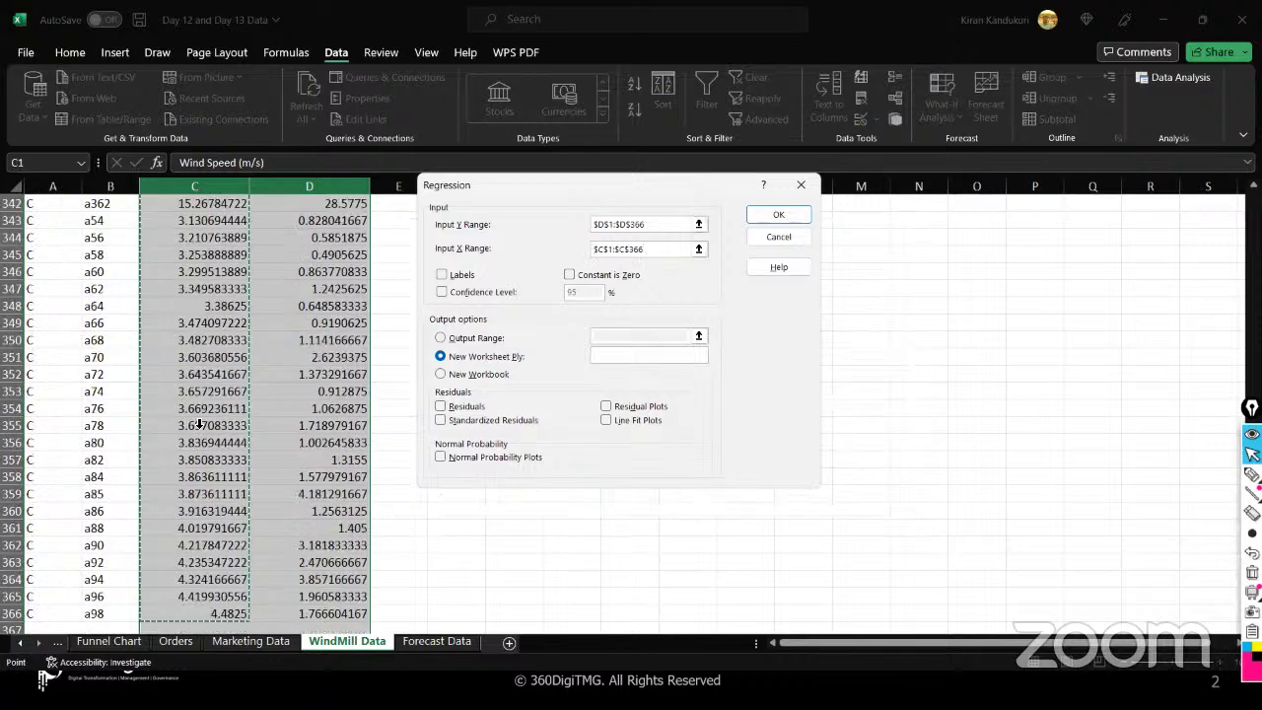
{"action": "left_click", "coordinate": [441, 276]}
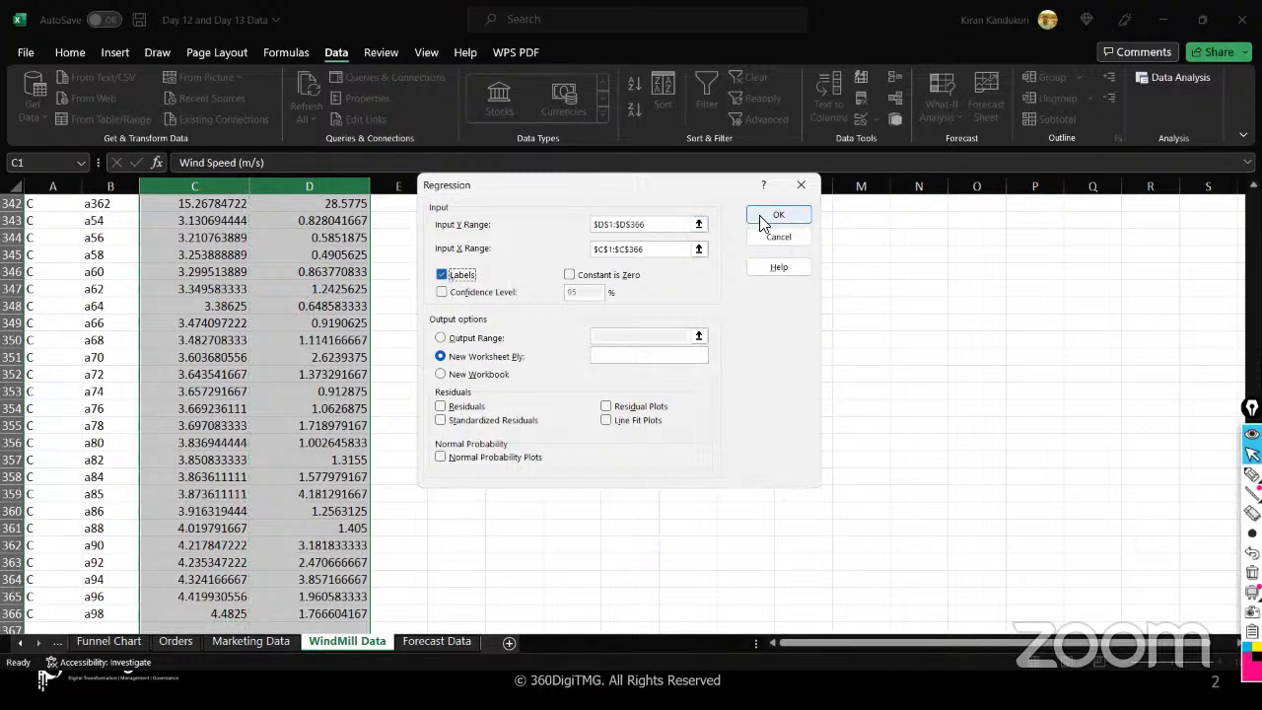
{"action": "left_click", "coordinate": [776, 216]}
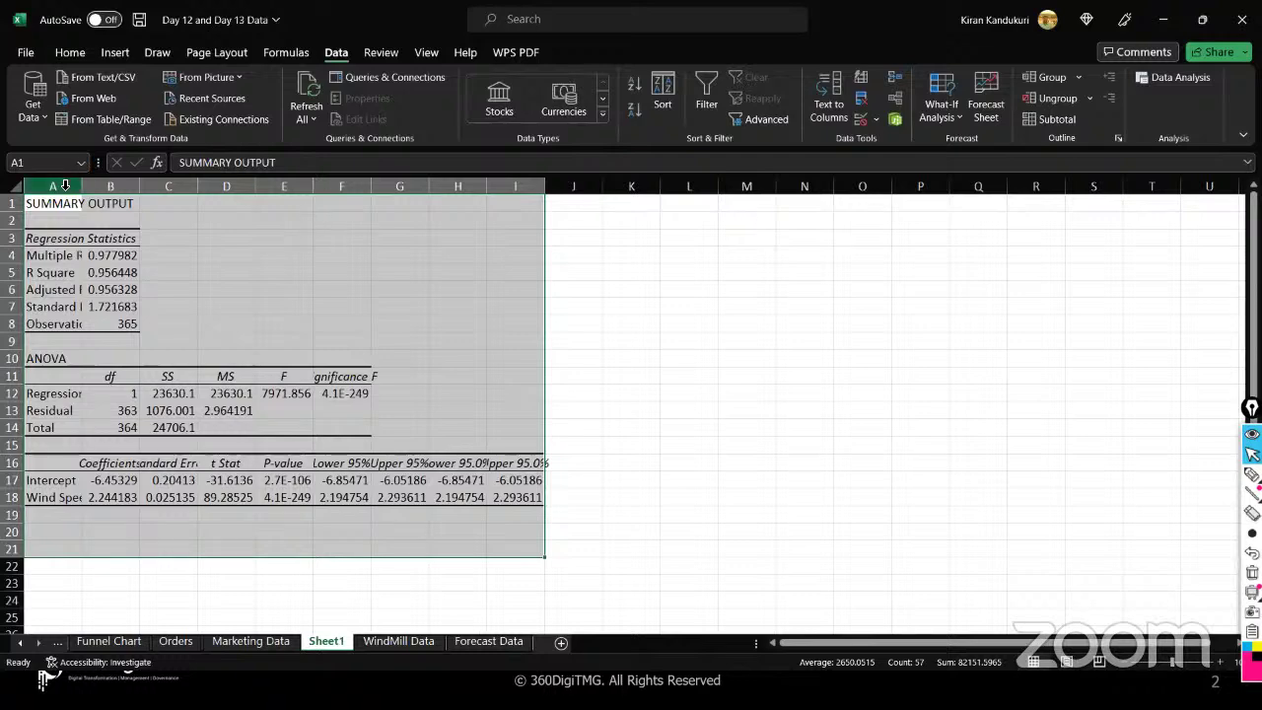
- Autofit columns A to I of the regression summary output to their contents
{"action": "left_click_drag", "start_coordinate": [52, 185], "coordinate": [544, 186]}
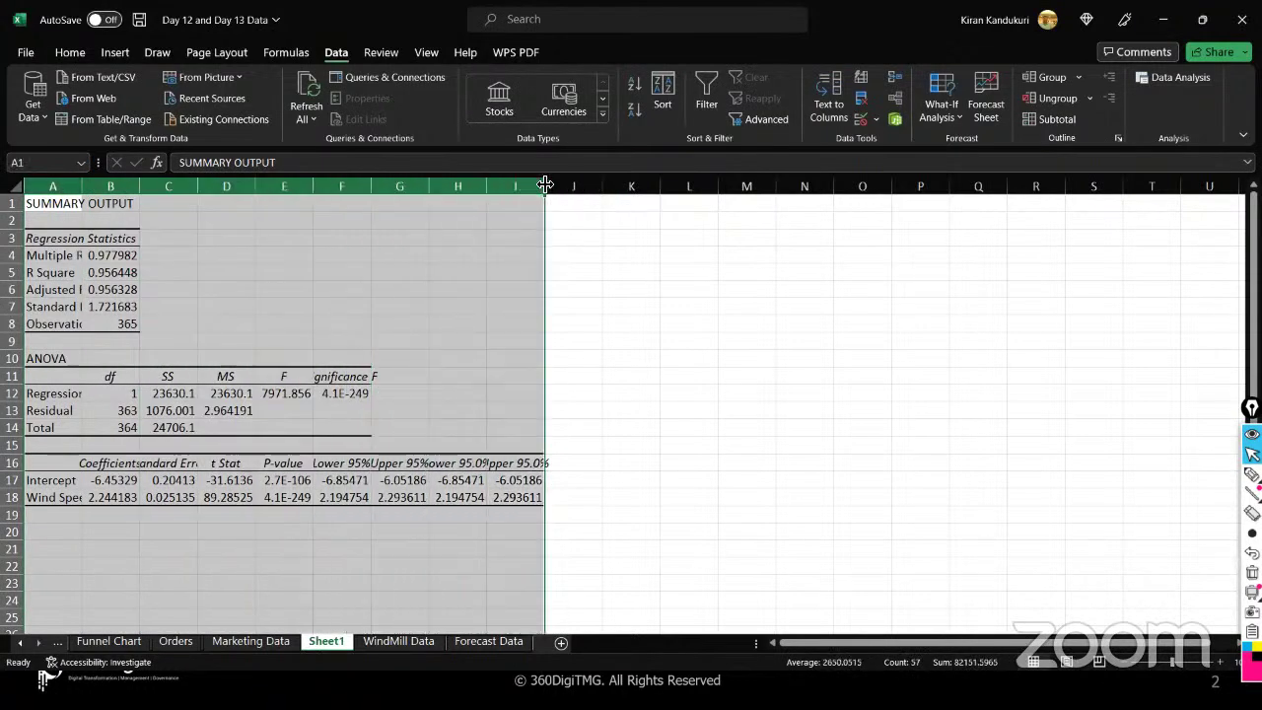
{"action": "double_click", "coordinate": [544, 185]}
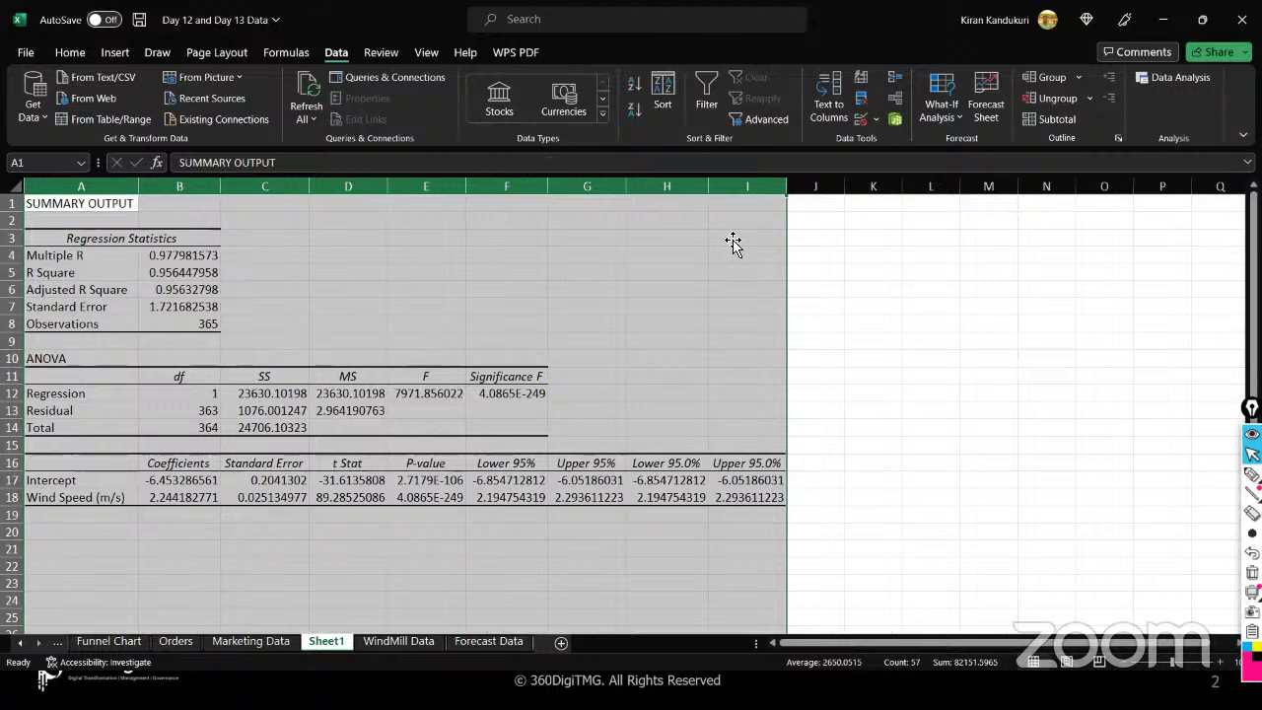
{"action": "left_click", "coordinate": [301, 286]}
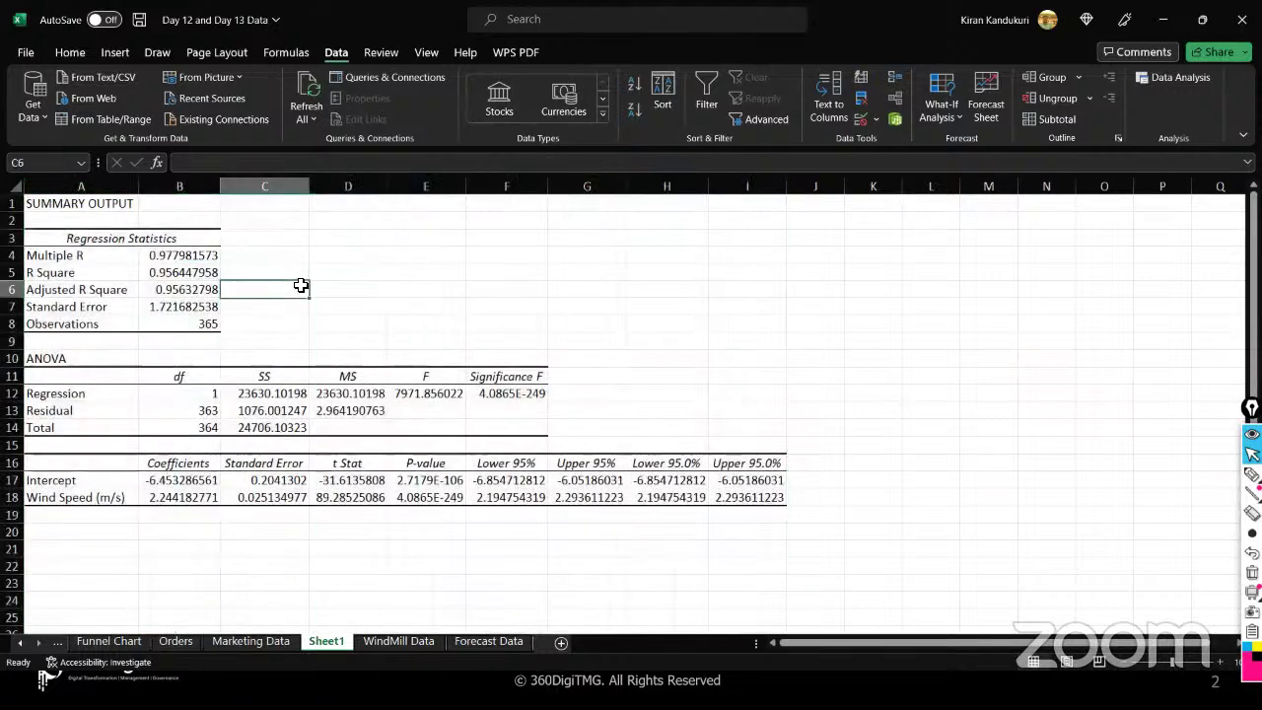
- Examine the R Square, the intercept's P-value and the intercept and wind speed coefficients in the regression summary output
{"action": "left_click", "coordinate": [200, 277]}
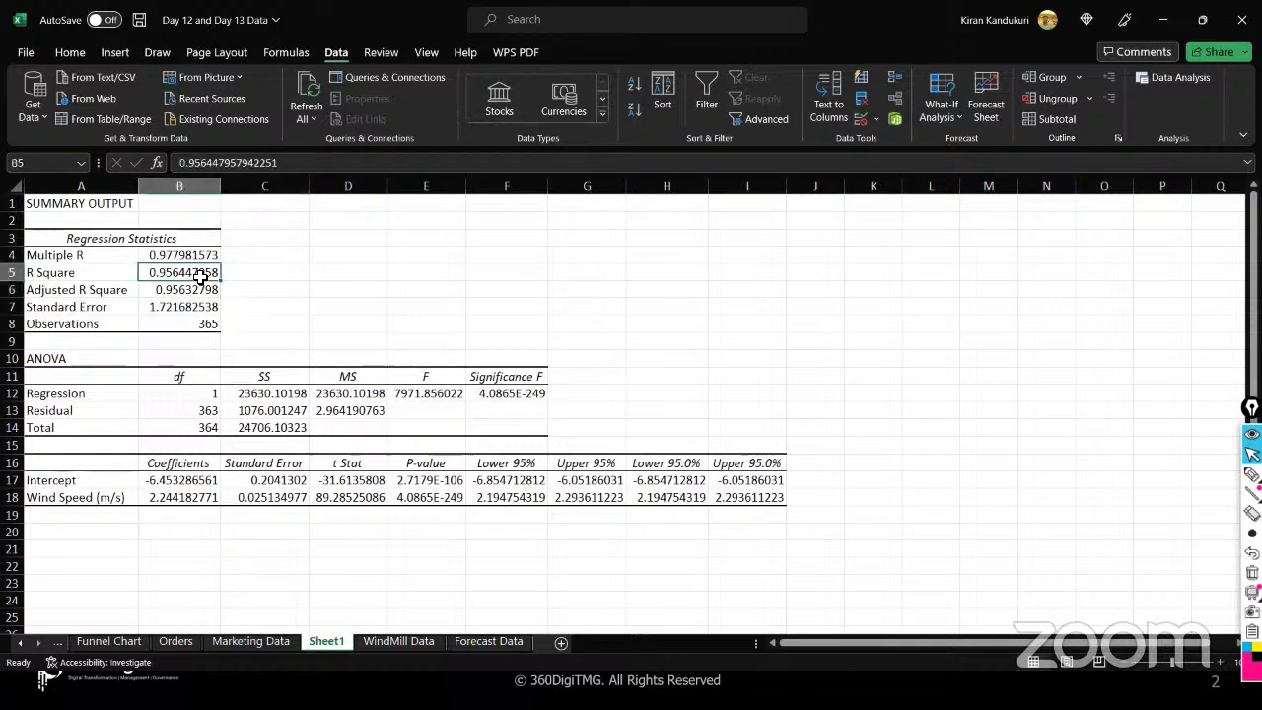
{"action": "left_click", "coordinate": [419, 480]}
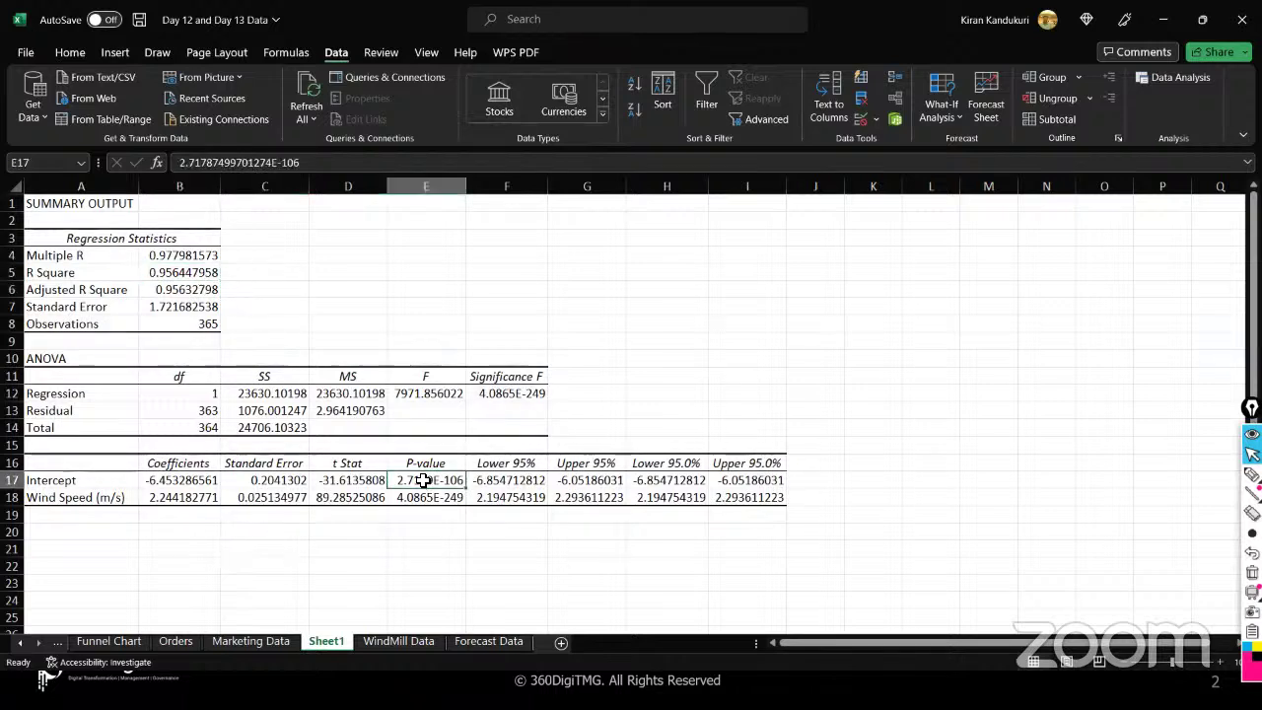
{"action": "left_click", "coordinate": [208, 480]}
{"action": "left_click_drag", "start_coordinate": [210, 480], "coordinate": [167, 490]}
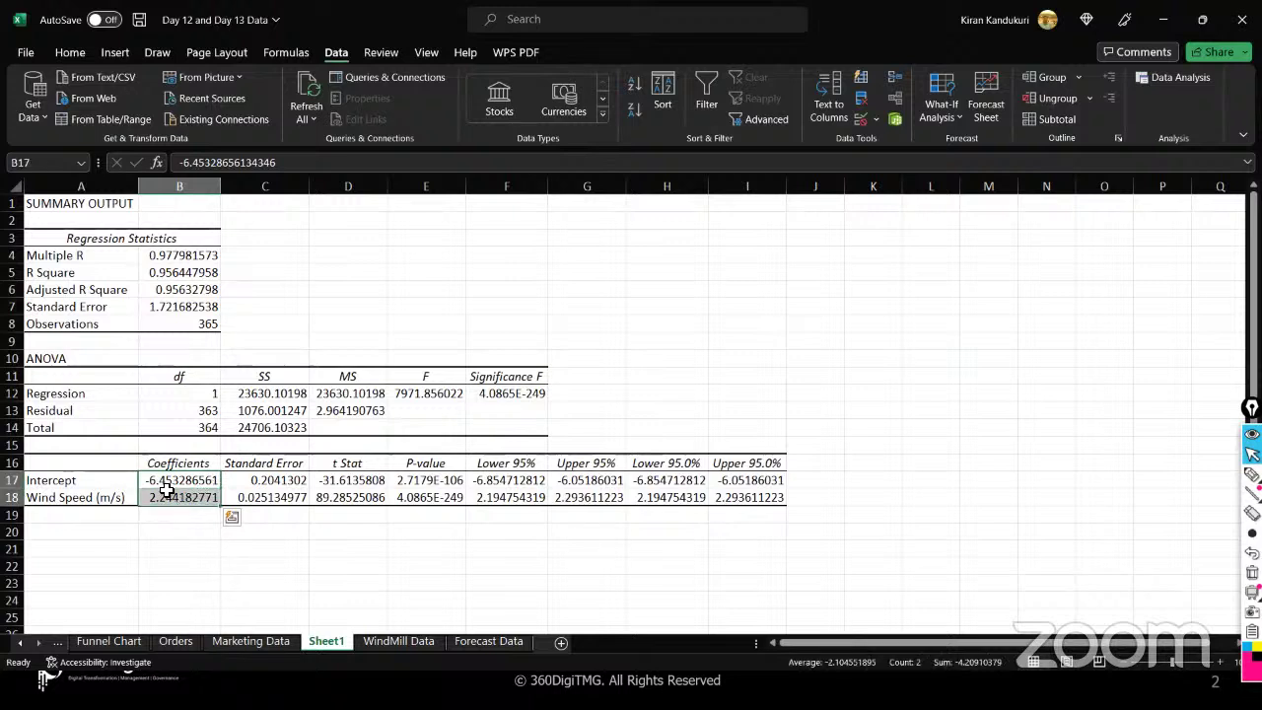
{"action": "left_click", "coordinate": [166, 482]}
{"action": "left_click", "coordinate": [174, 498]}
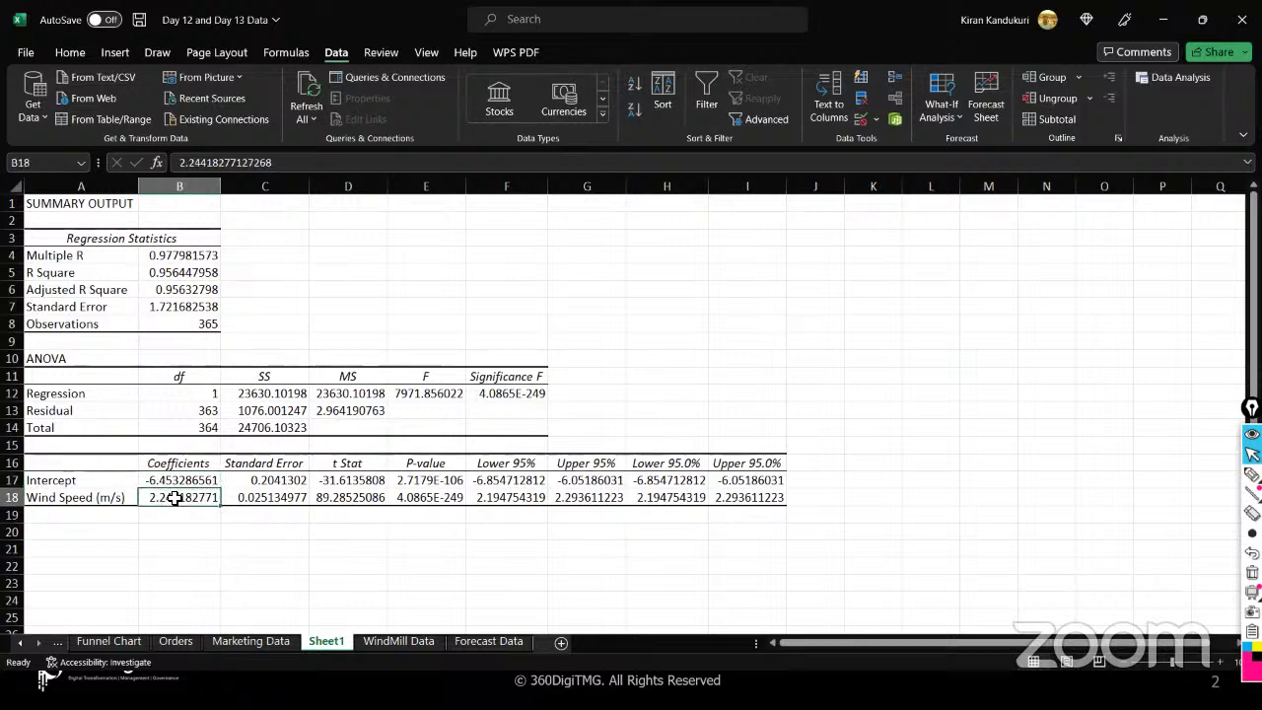
{"action": "left_click_drag", "start_coordinate": [186, 482], "coordinate": [175, 496]}
{"action": "left_click", "coordinate": [176, 497]}
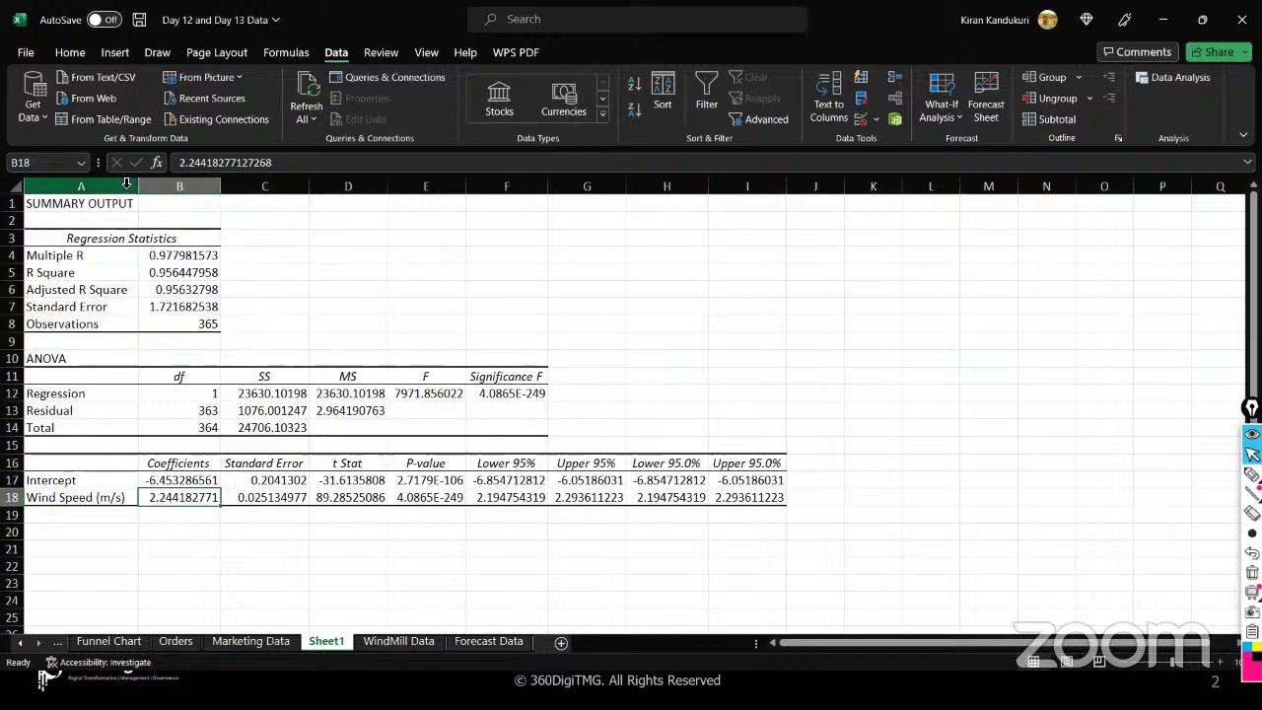
{"action": "left_click_drag", "start_coordinate": [69, 187], "coordinate": [820, 175]}
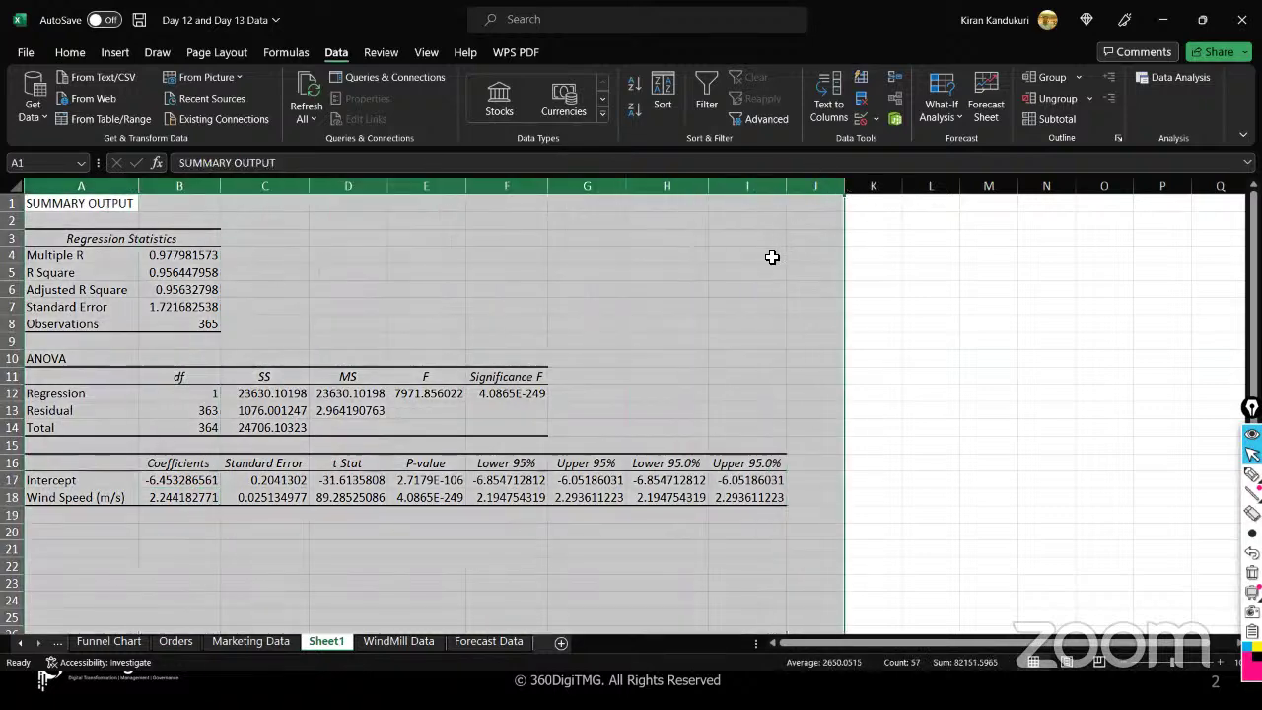
- Check the intercept coefficient in the regression output and switch to the WPS Presentation slide show
{"action": "left_click", "coordinate": [670, 533]}
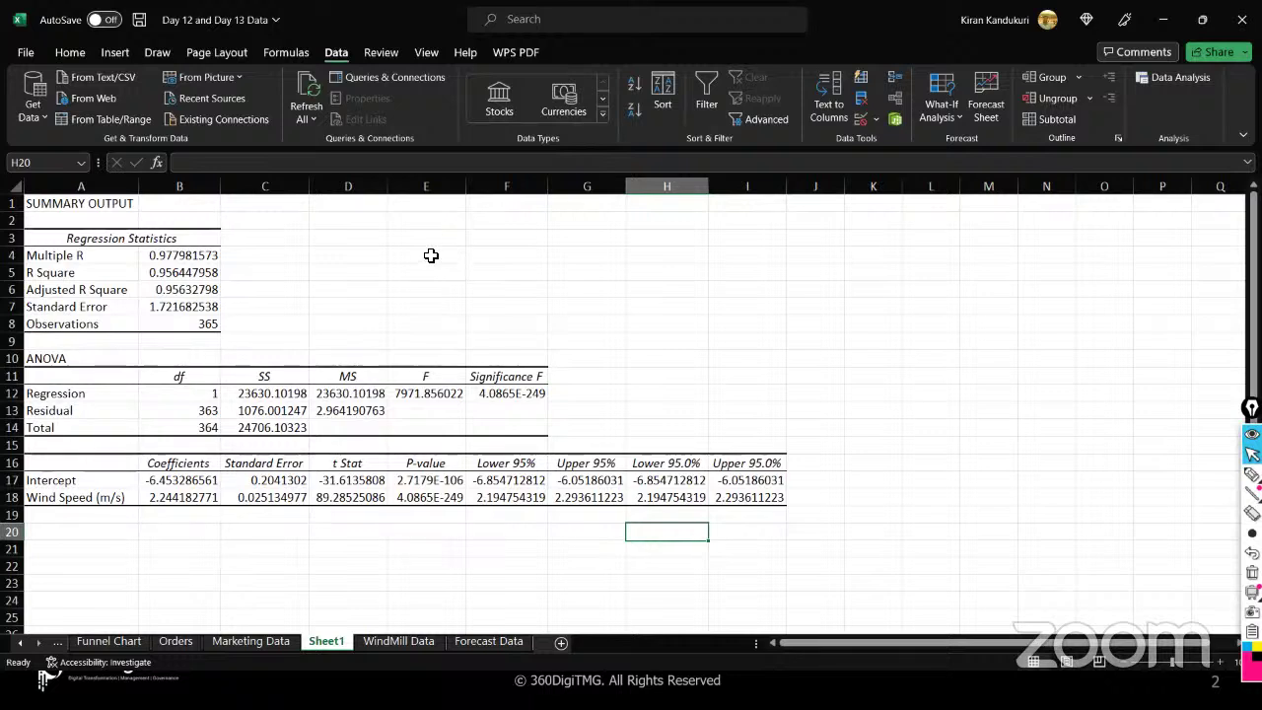
{"action": "left_click", "coordinate": [180, 480]}
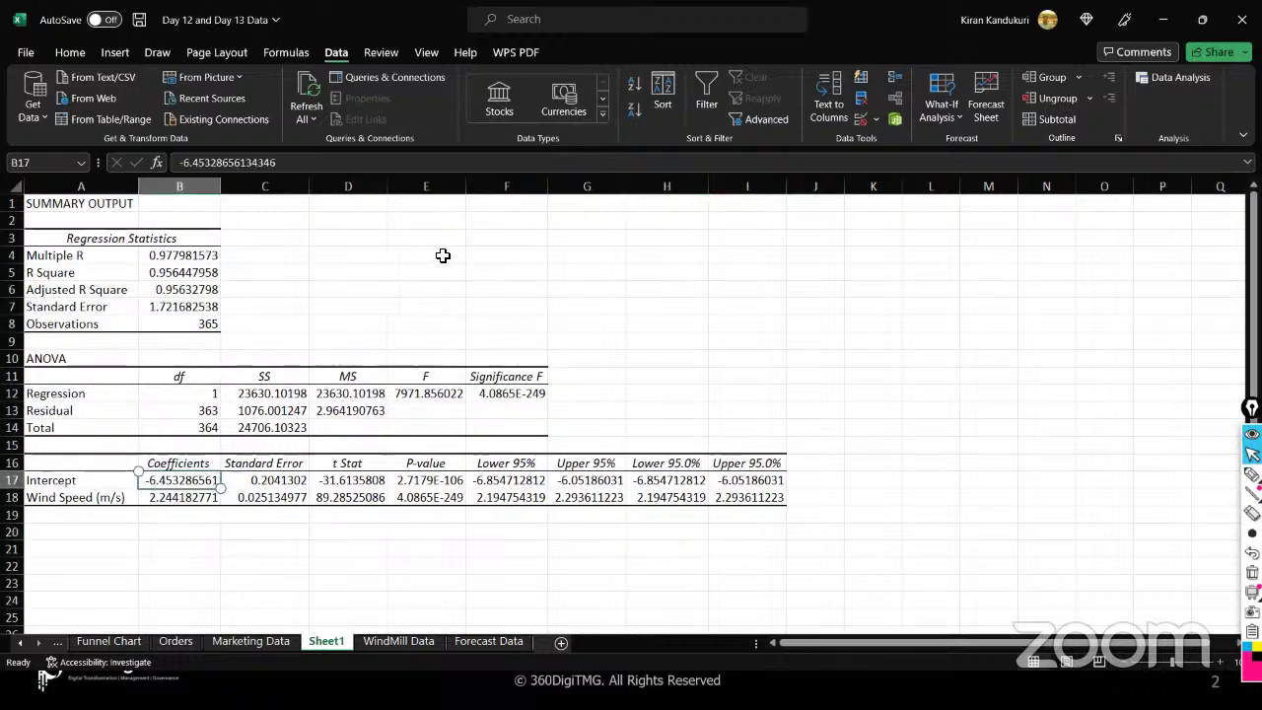
{"action": "left_click", "coordinate": [665, 564]}
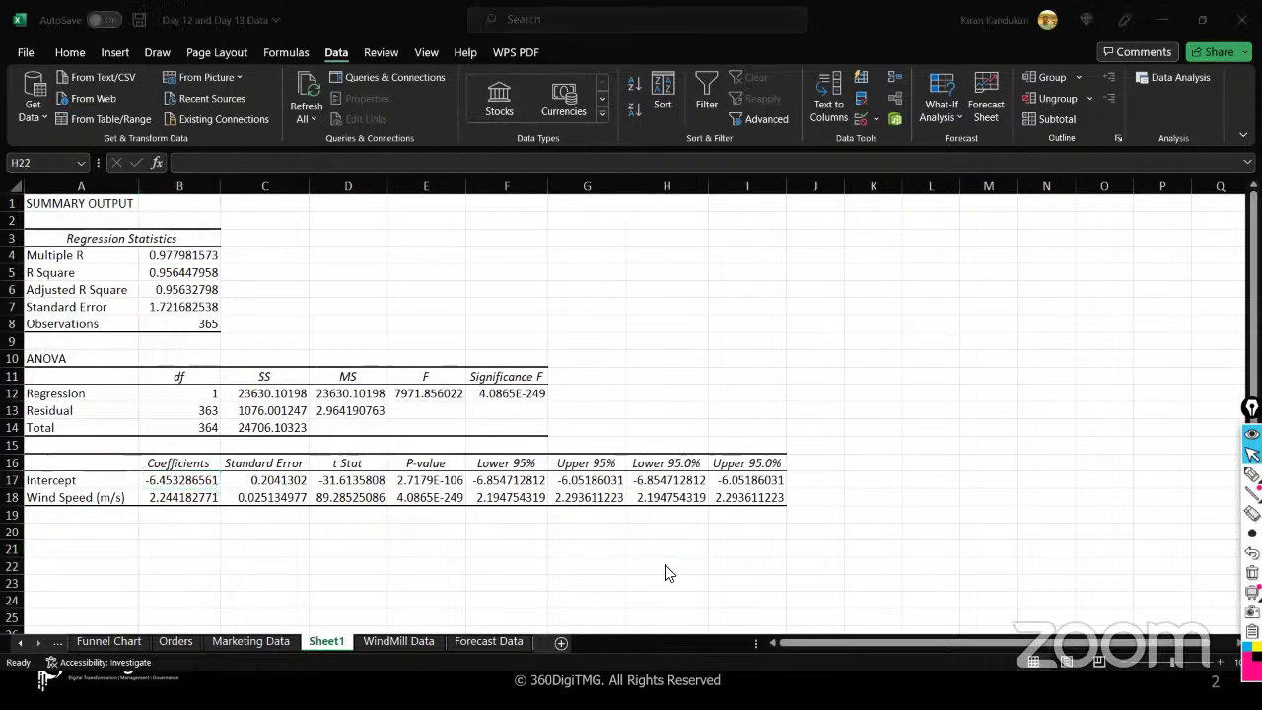
{"action": "key", "text": "alt+Tab"}
{"action": "key", "text": "alt+Tab"}
{"action": "key", "text": "alt+Tab"}
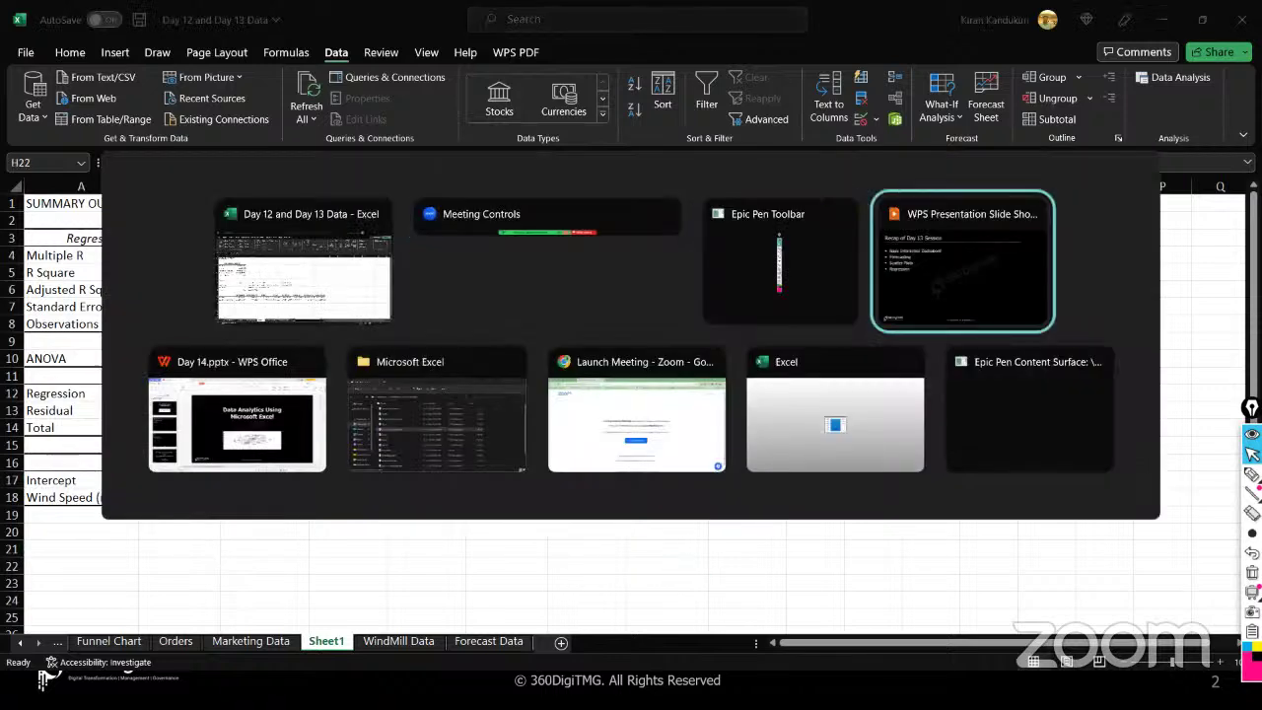
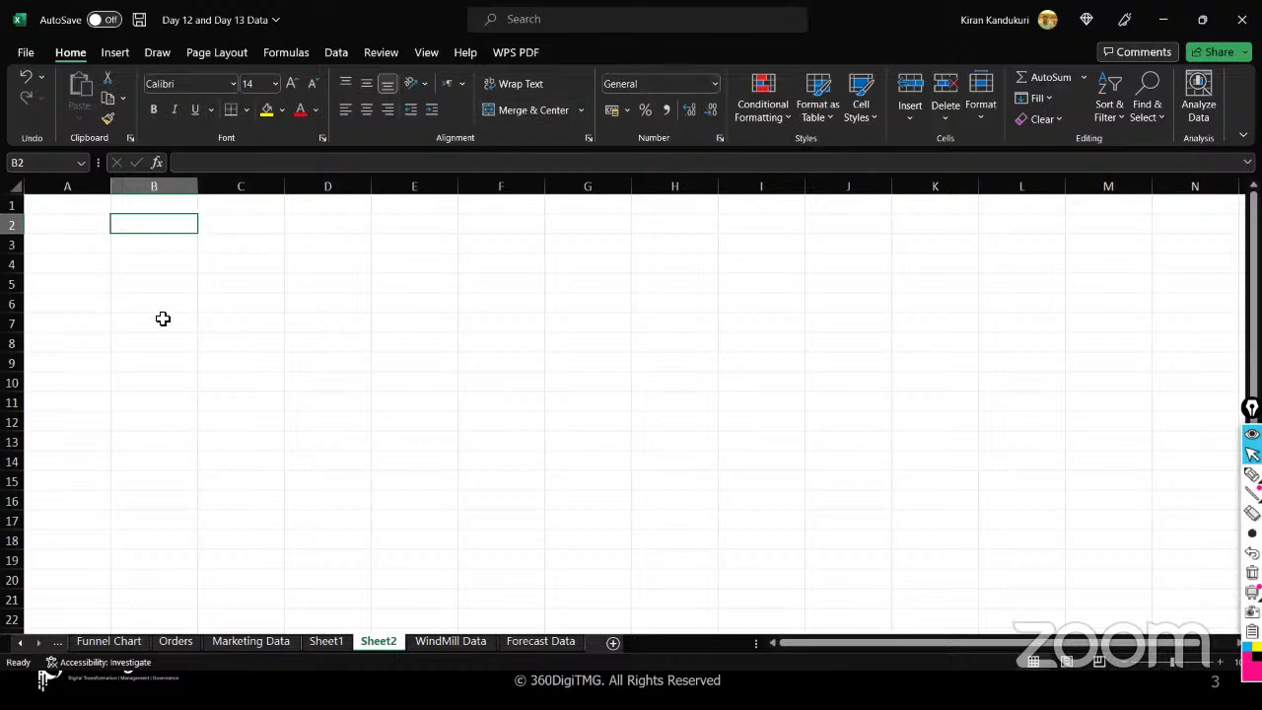
- Enter the date 16-dec 2022 in cell B2 of Sheet2
{"action": "type", "text": "16"}
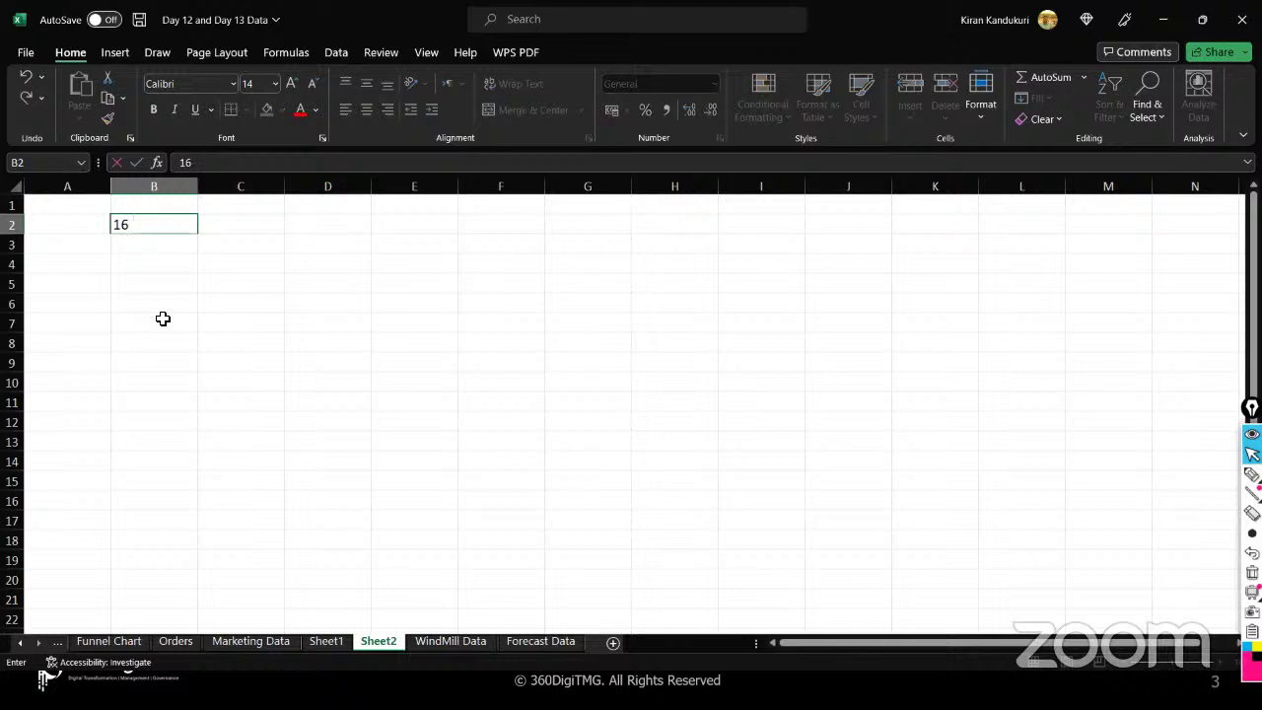
{"action": "type", "text": "-dec 2022"}
{"action": "key", "text": "Return"}
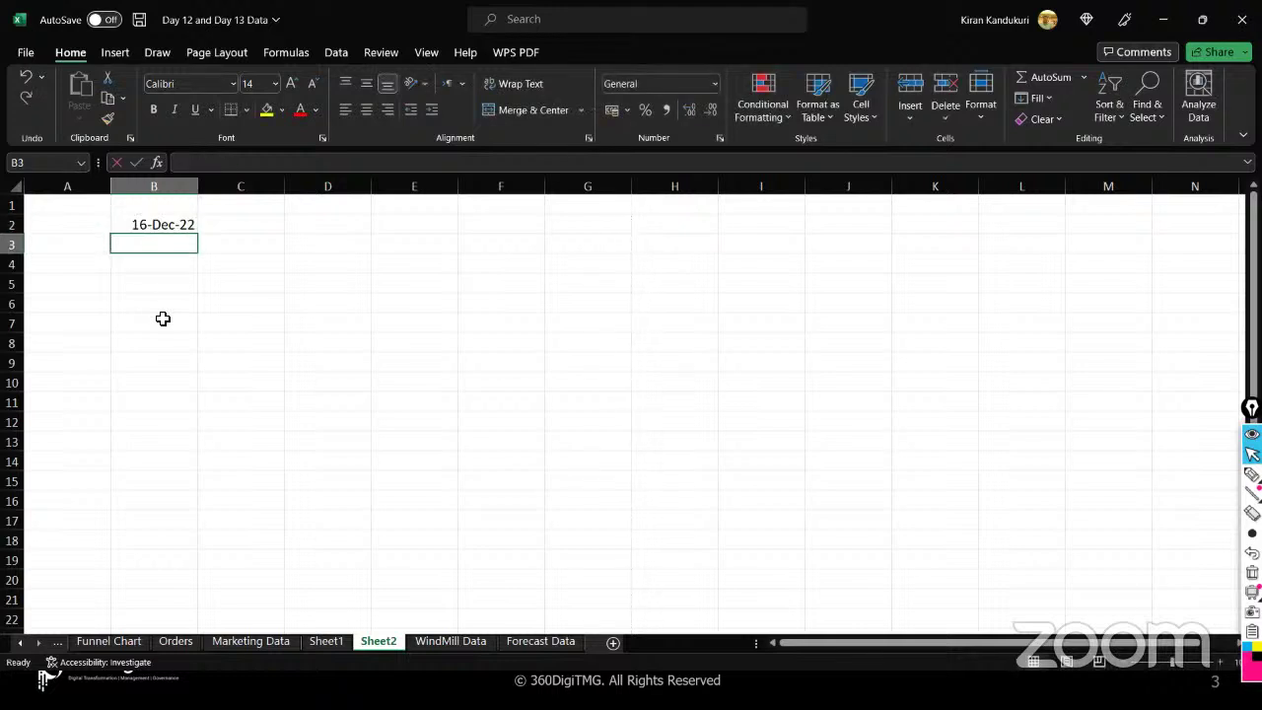
- Apply the custom number format dd-mm-yyyy to the date in cell B2
{"action": "left_click", "coordinate": [189, 228]}
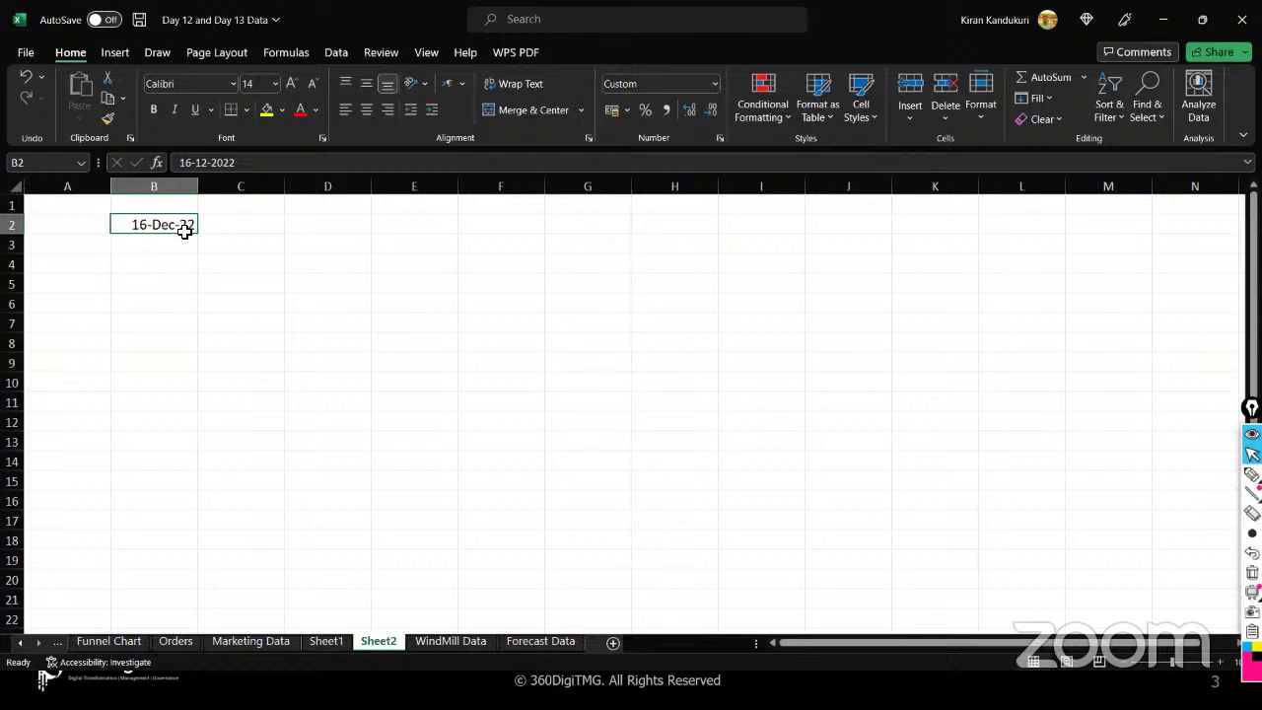
{"action": "left_click", "coordinate": [715, 85]}
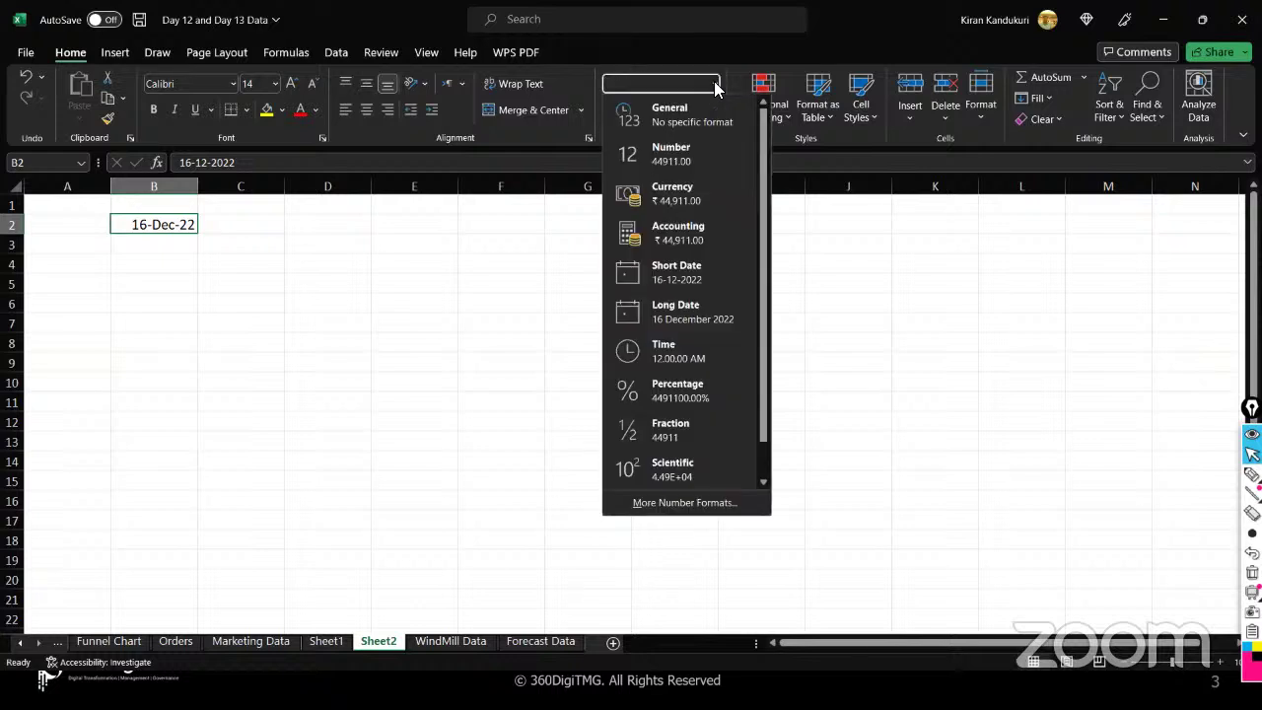
{"action": "left_click", "coordinate": [678, 504]}
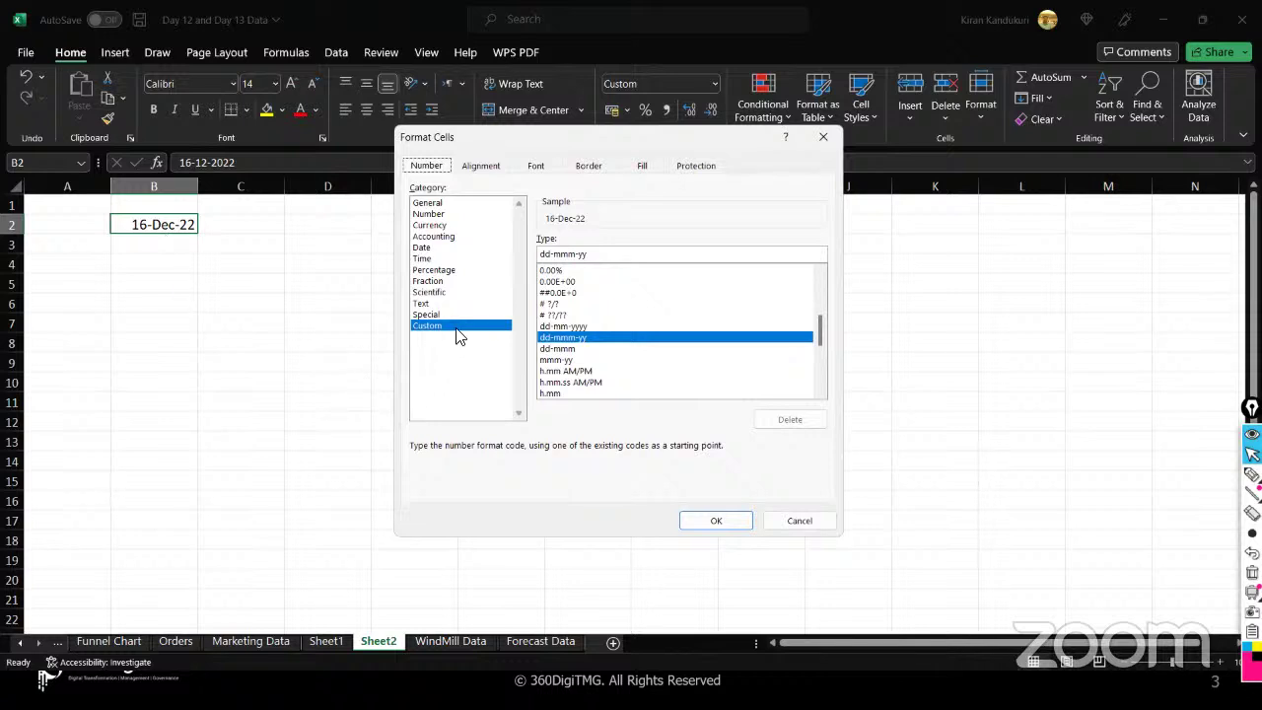
{"action": "left_click", "coordinate": [597, 326]}
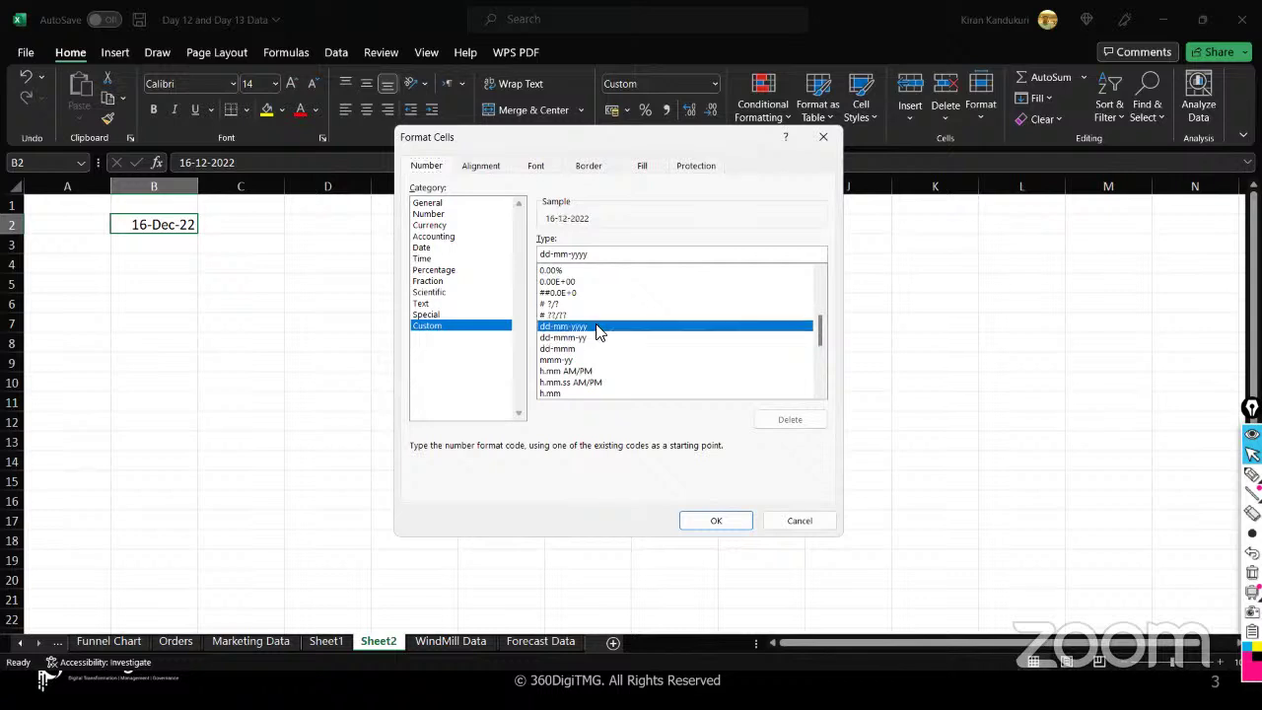
{"action": "left_click", "coordinate": [716, 522]}
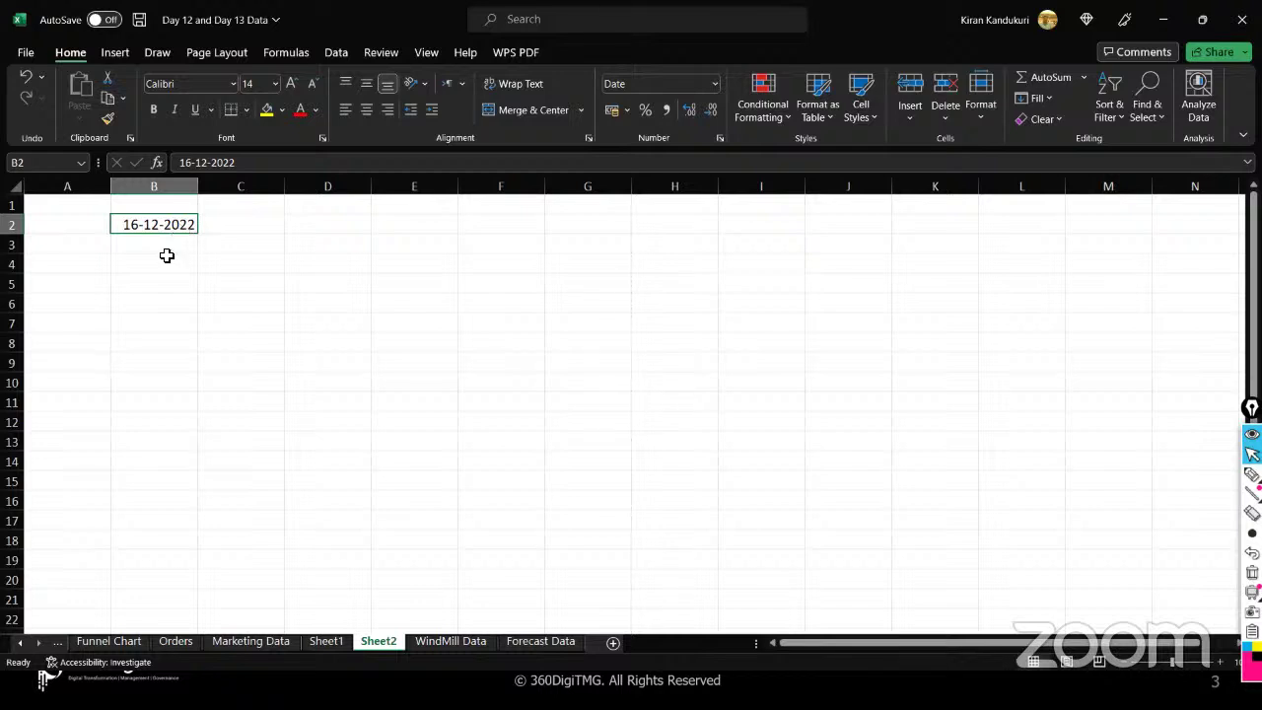
- Apply the Short Date number format to the date in cell B2
{"action": "left_click", "coordinate": [160, 259]}
{"action": "left_click", "coordinate": [169, 244]}
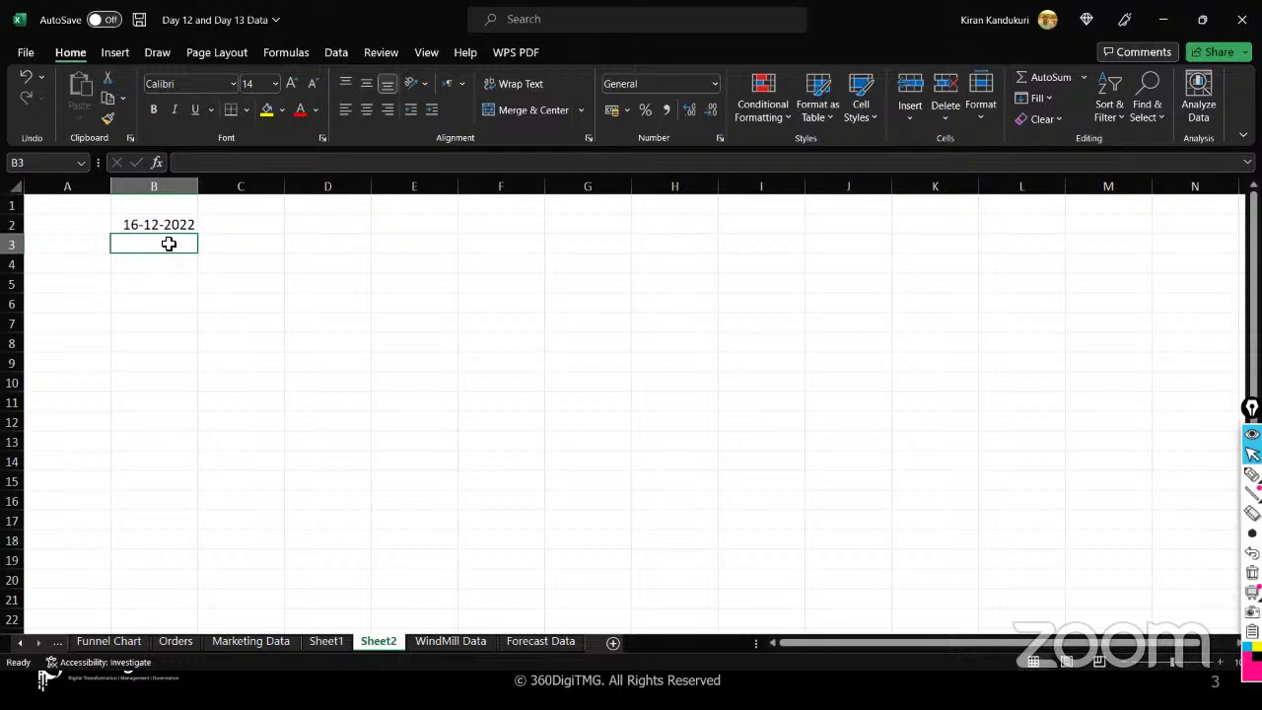
{"action": "left_click_drag", "start_coordinate": [170, 225], "coordinate": [167, 254]}
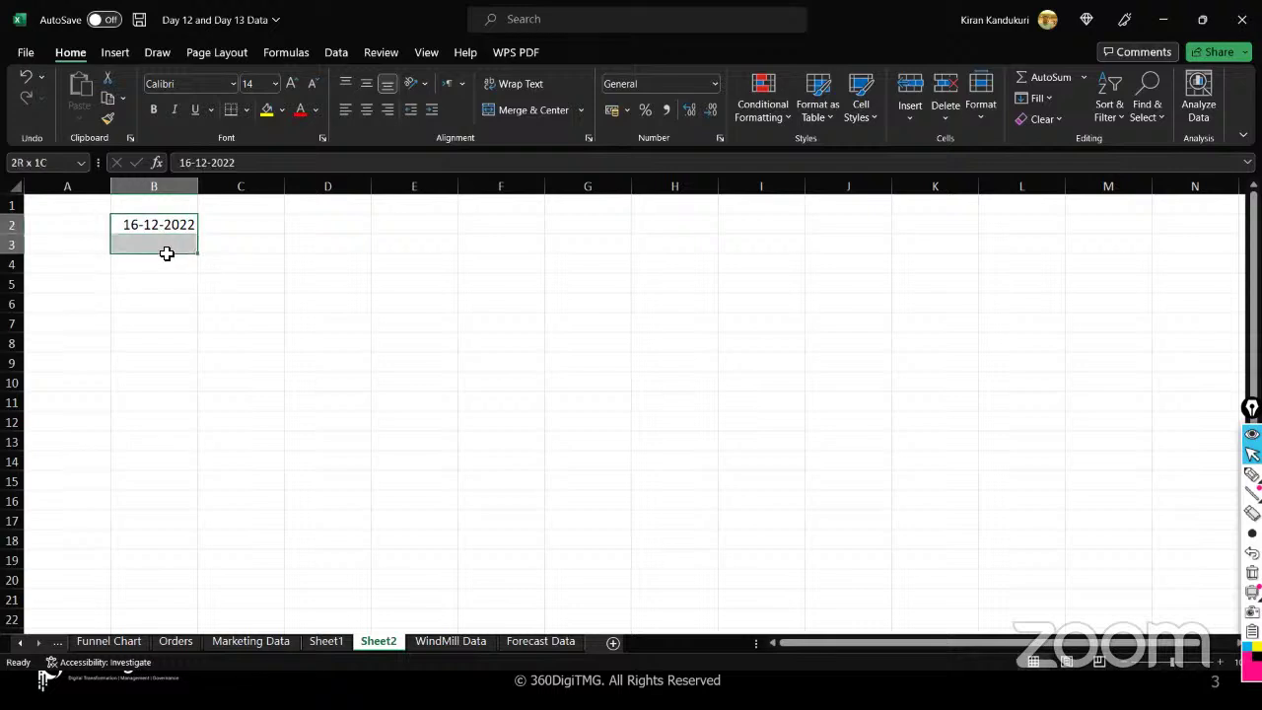
{"action": "left_click", "coordinate": [186, 225]}
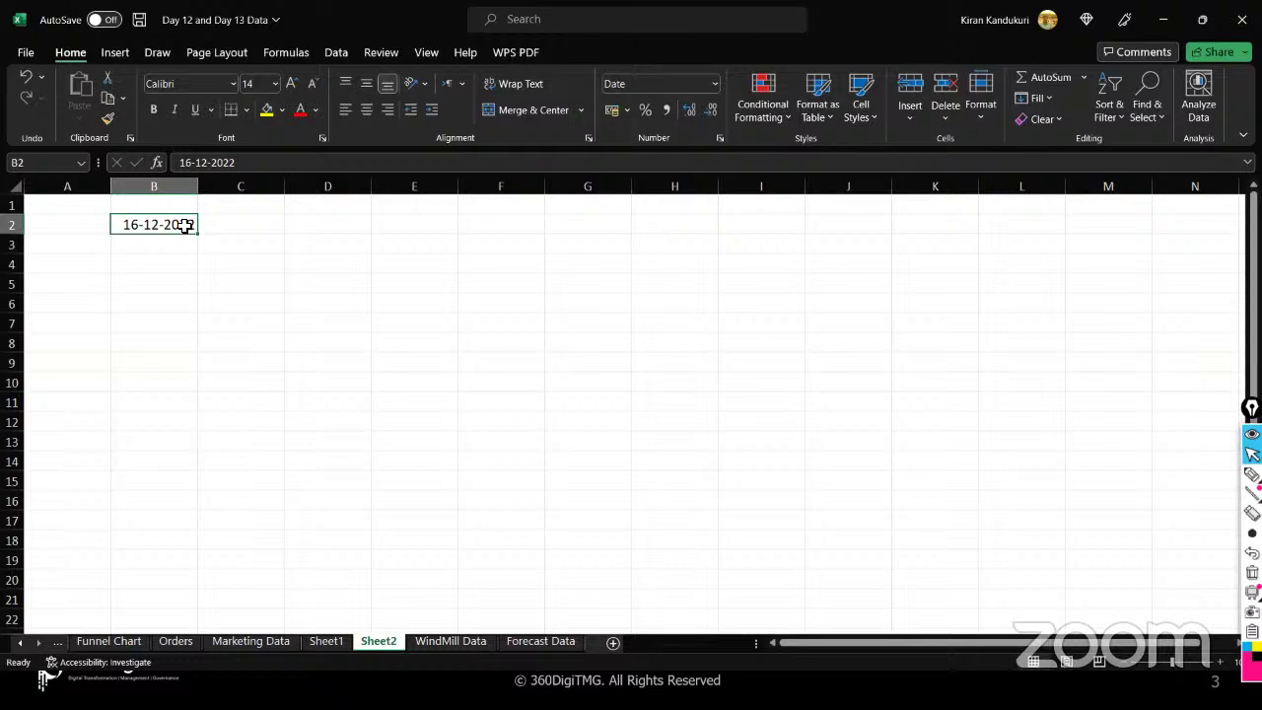
{"action": "left_click", "coordinate": [716, 84]}
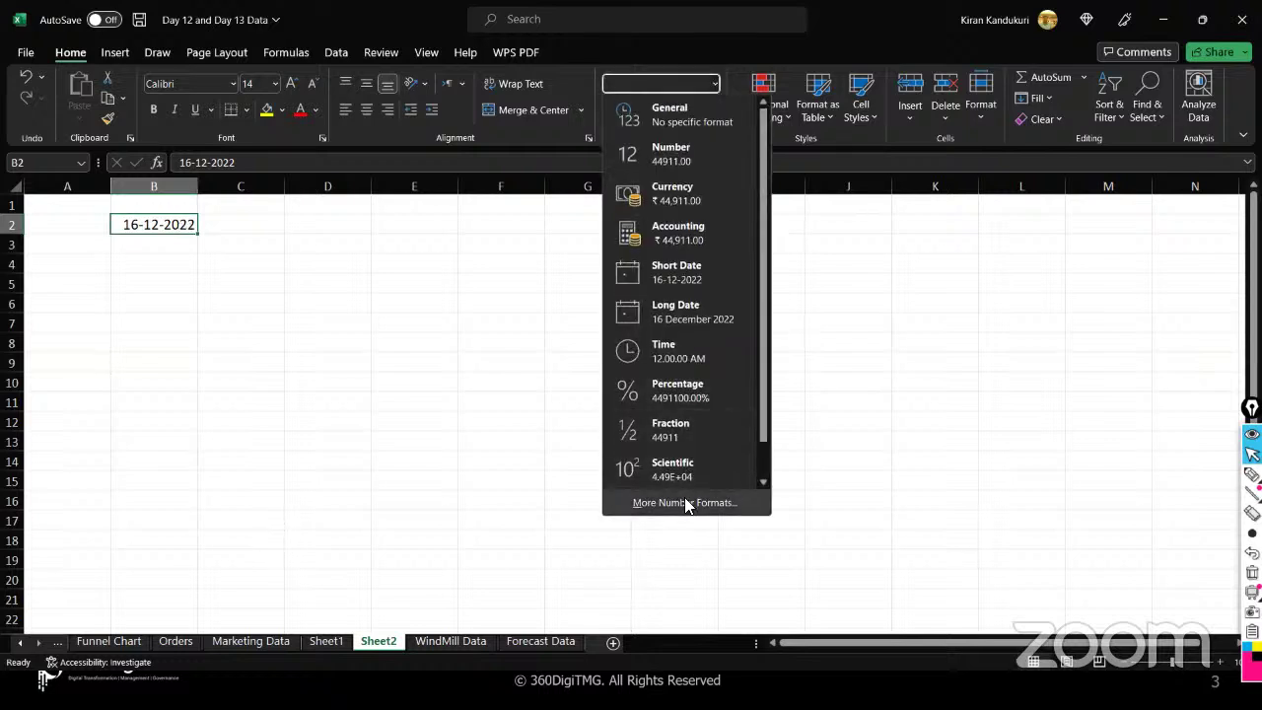
{"action": "left_click", "coordinate": [687, 268]}
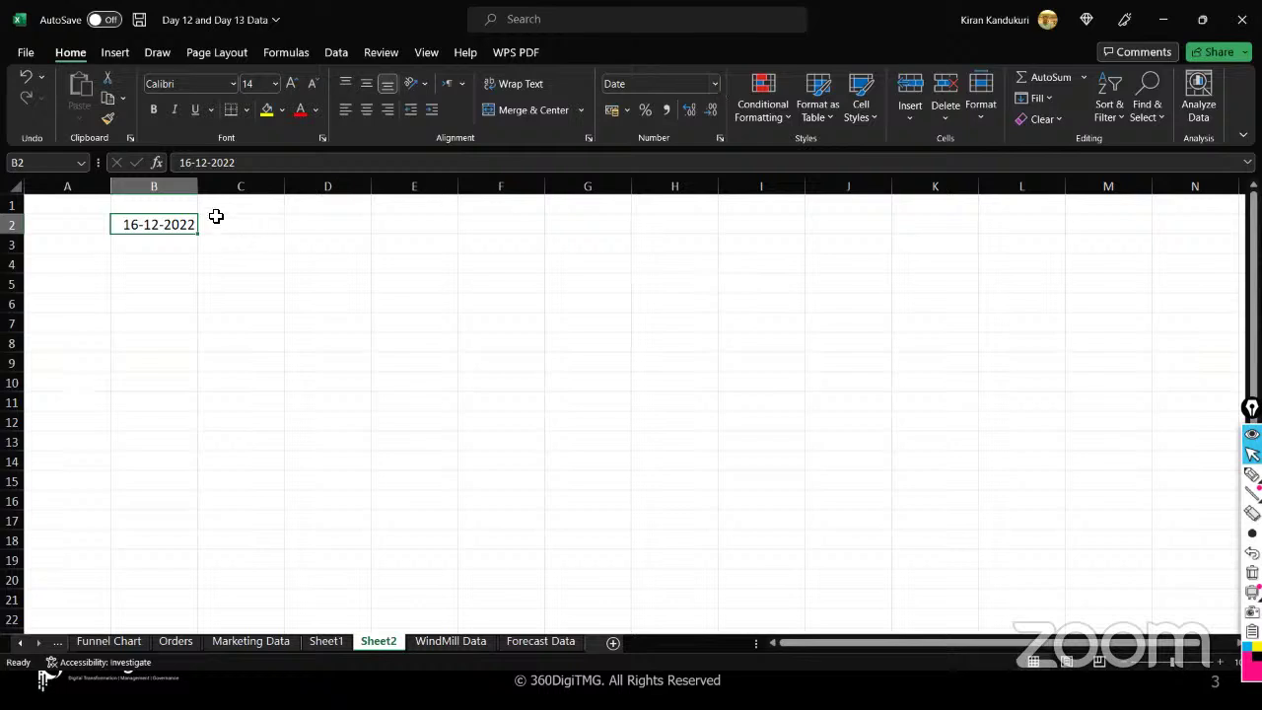
- Examine the date types and the locale setting in the cell format options for B2, without changing anything
{"action": "right_click", "coordinate": [164, 225]}
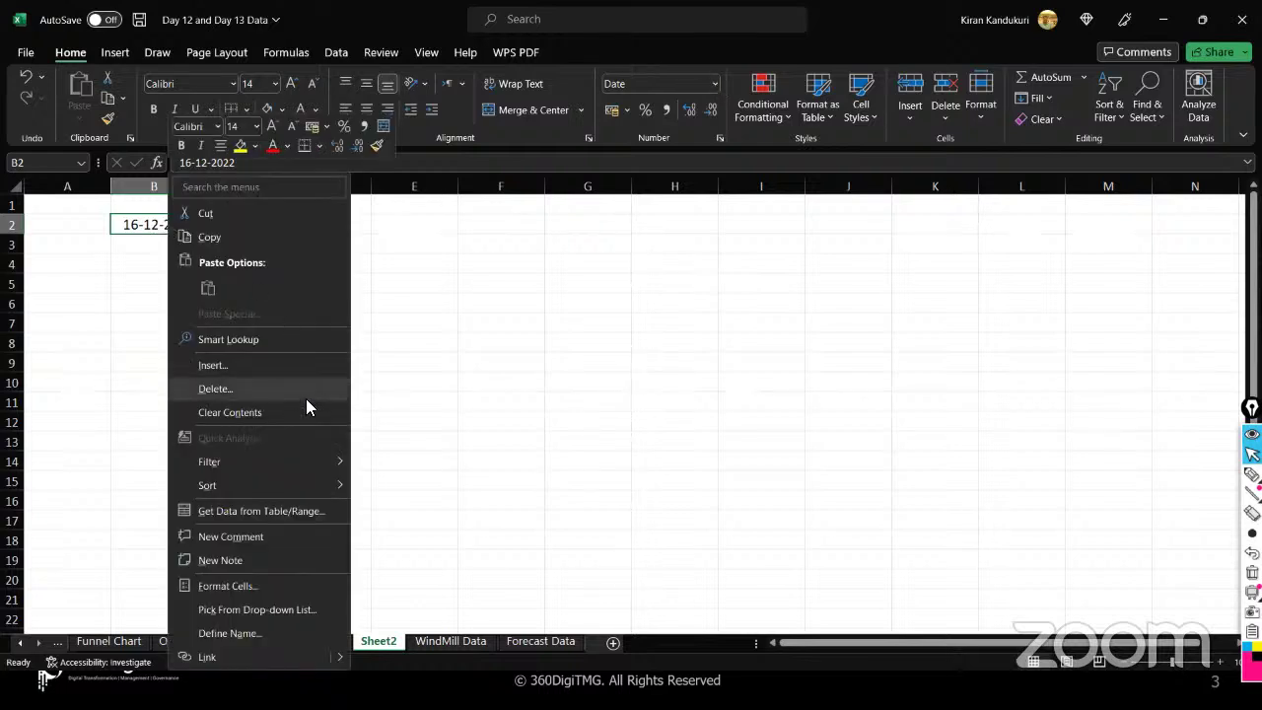
{"action": "left_click", "coordinate": [295, 587]}
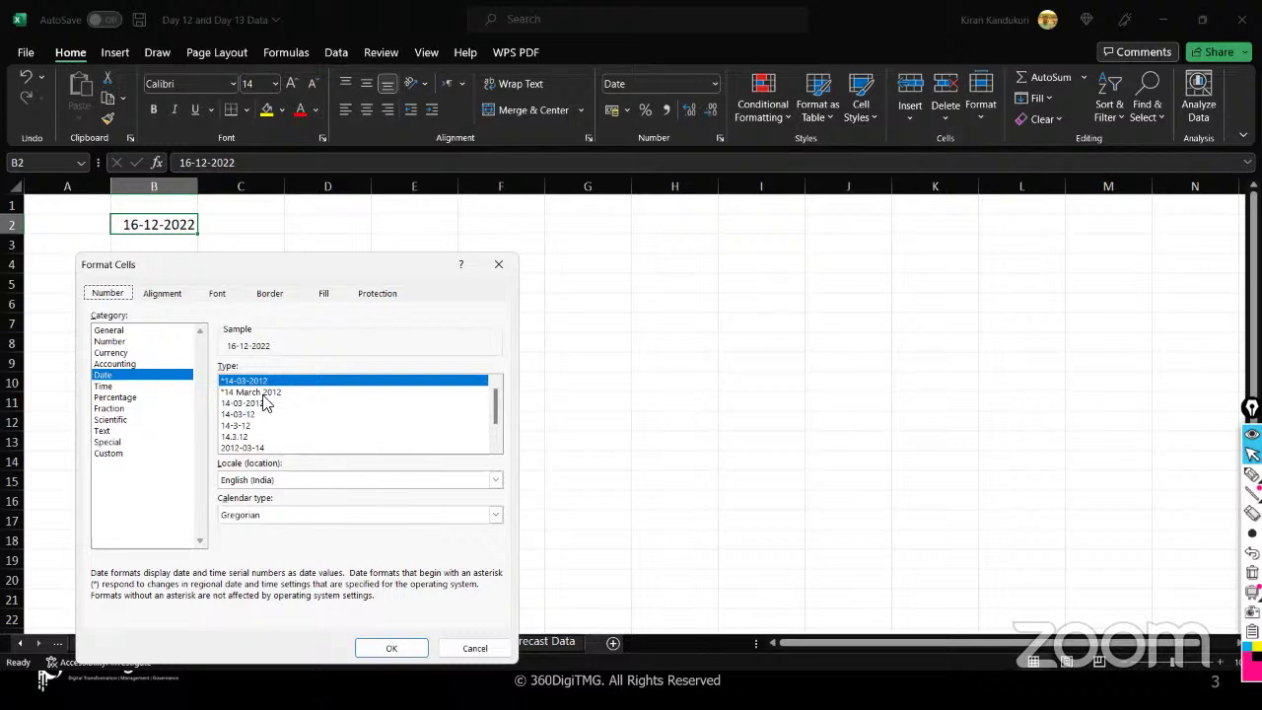
{"action": "left_click_drag", "start_coordinate": [284, 262], "coordinate": [388, 252]}
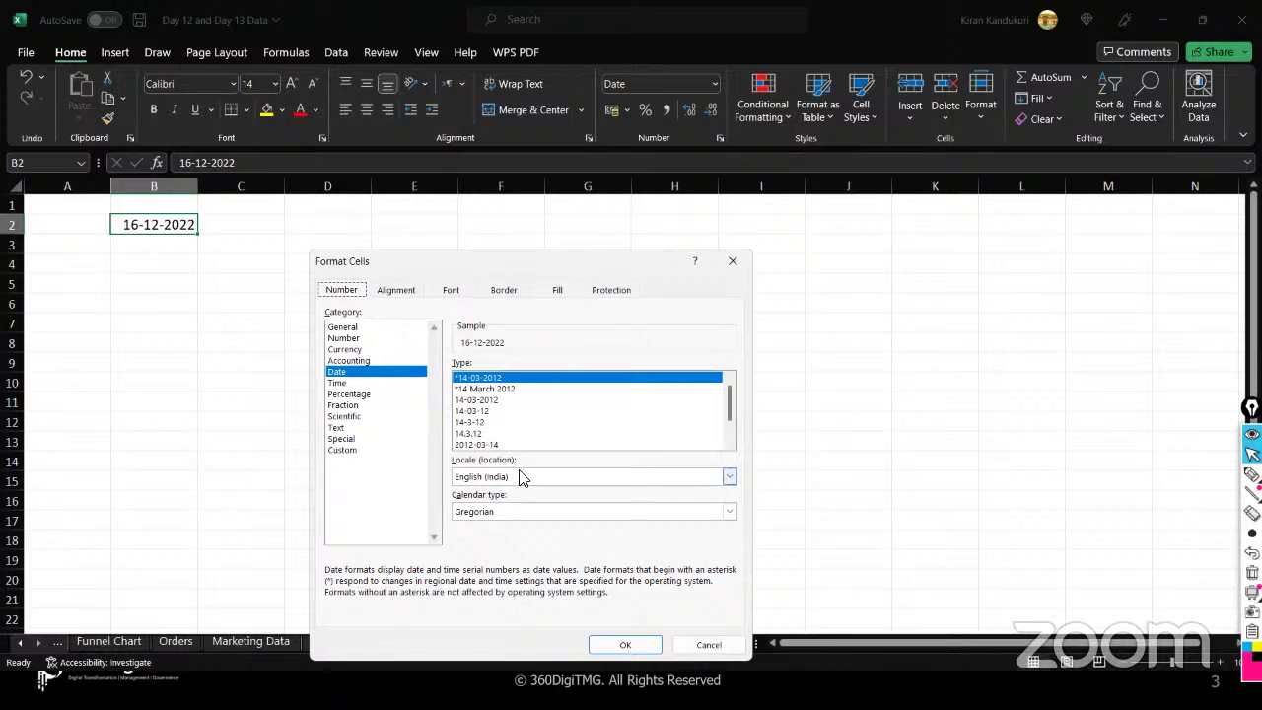
{"action": "left_click", "coordinate": [732, 260]}
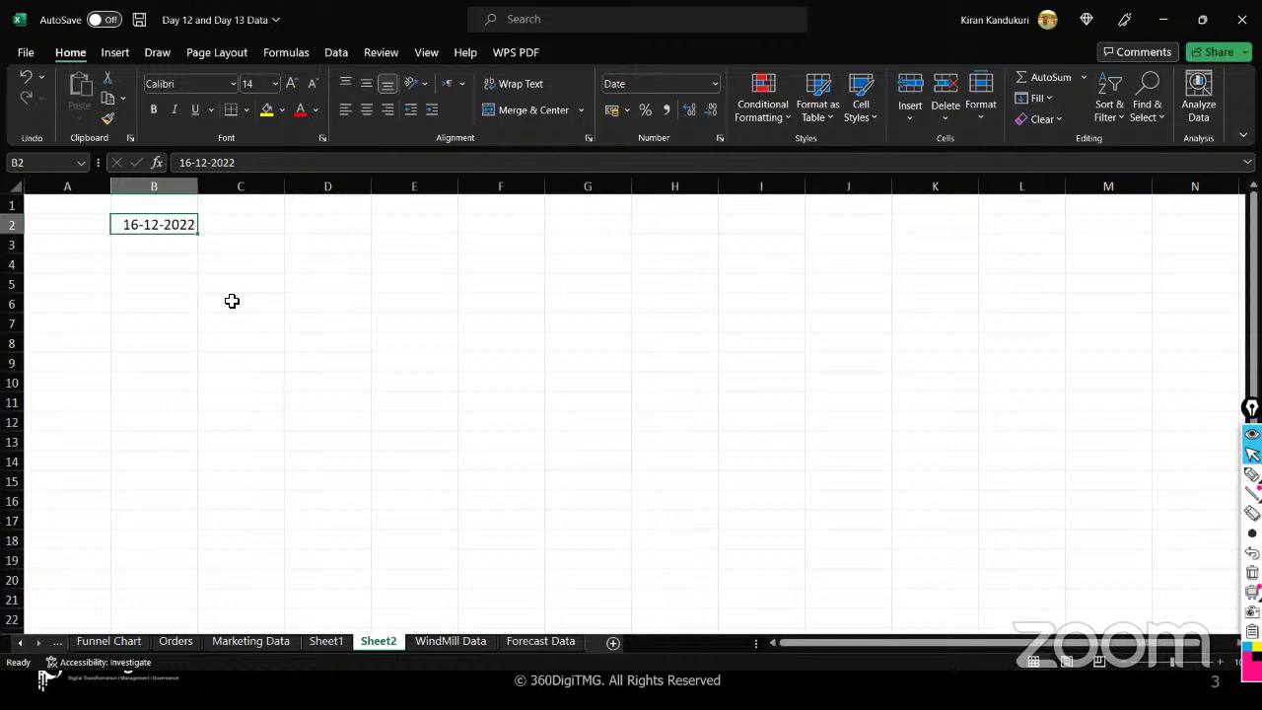
- Clear the date from cell B2 and enter the formula =TODAY() in cell B4
{"action": "key", "text": "Delete"}
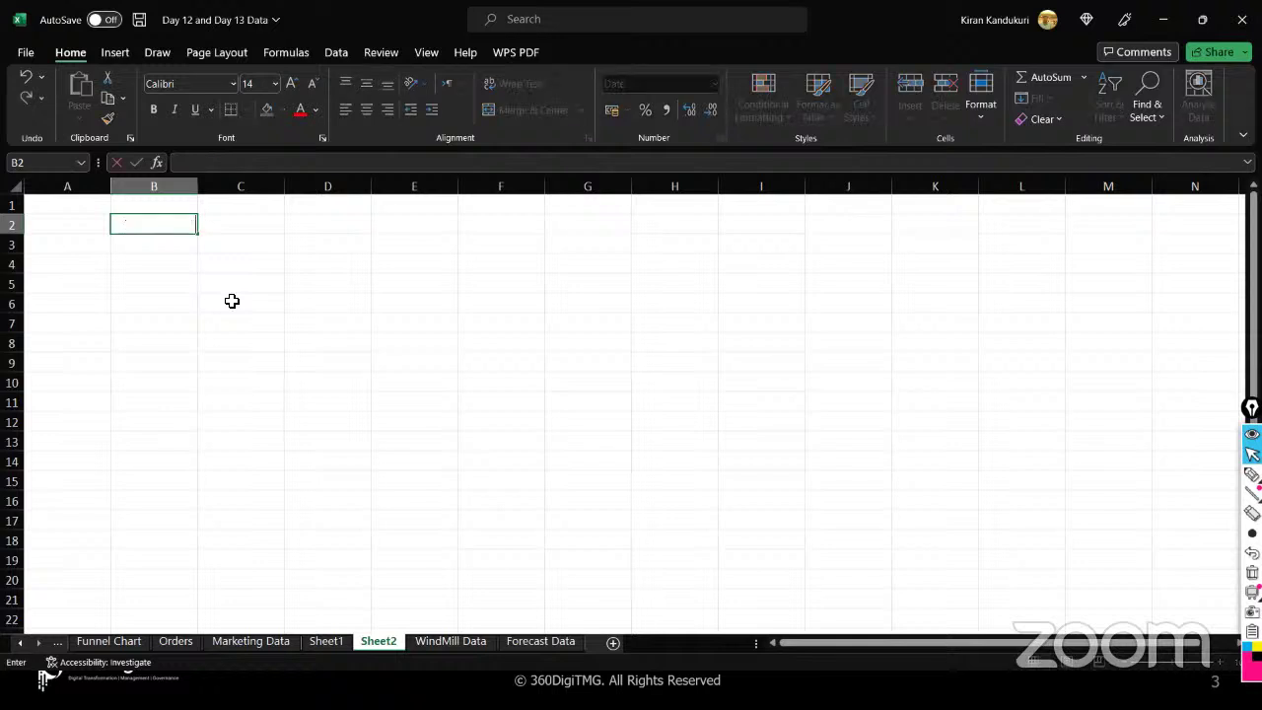
{"action": "left_click", "coordinate": [173, 263]}
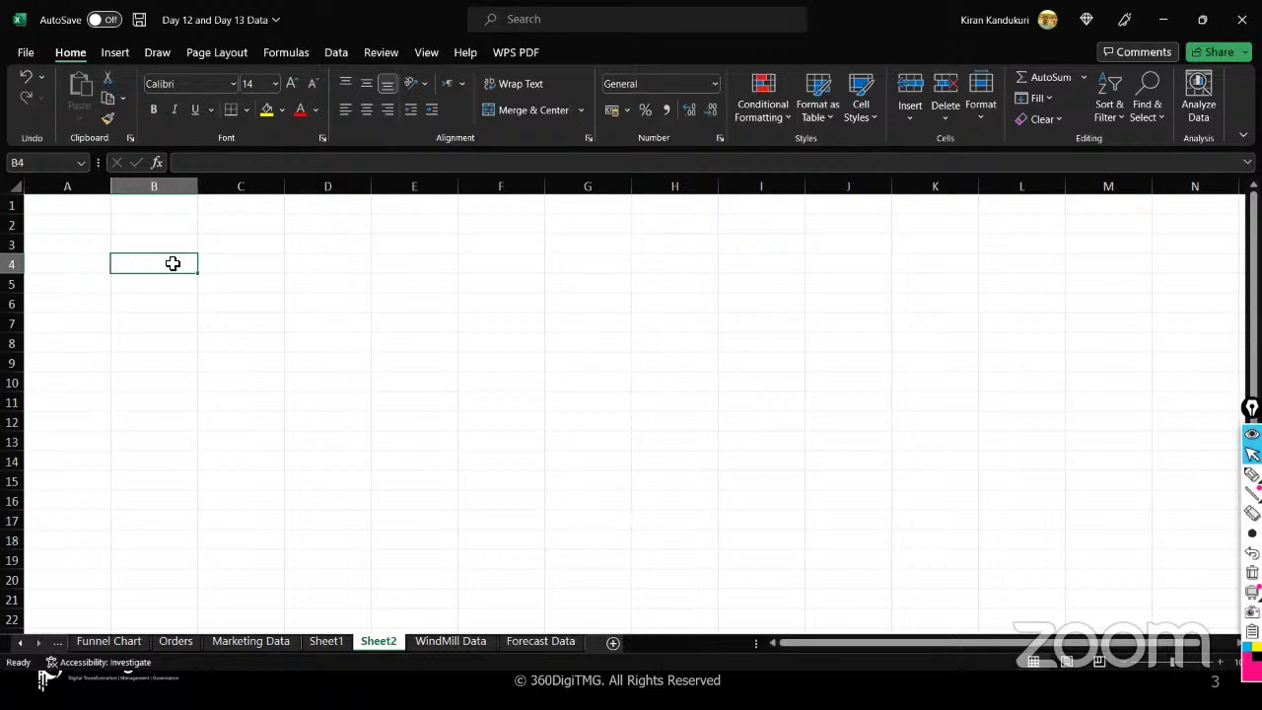
{"action": "type", "text": "=today"}
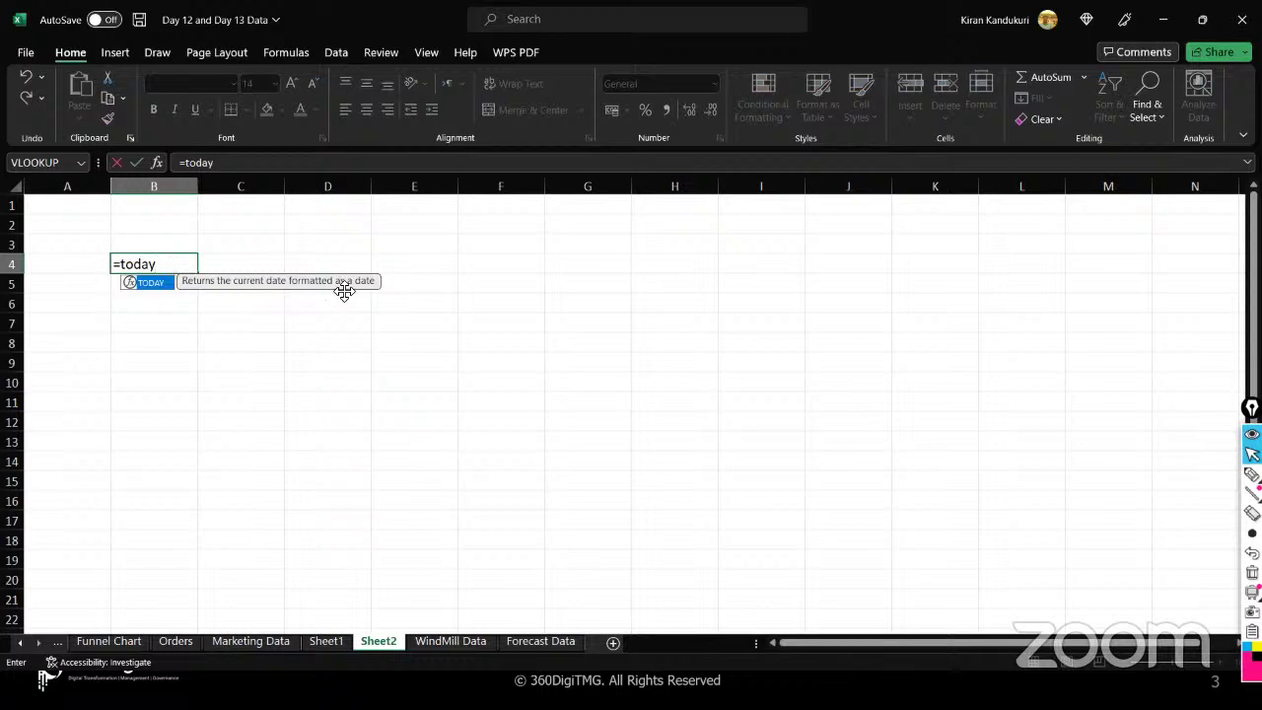
{"action": "type", "text": "()"}
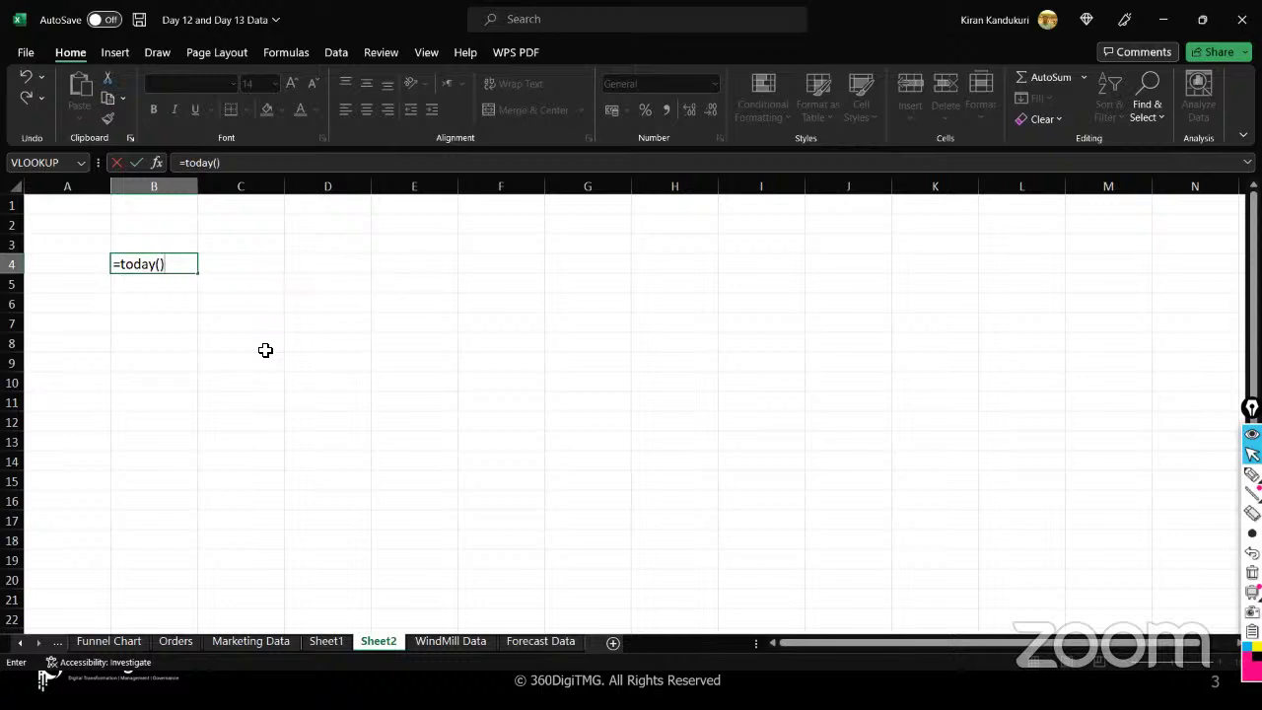
{"action": "key", "text": "Return"}
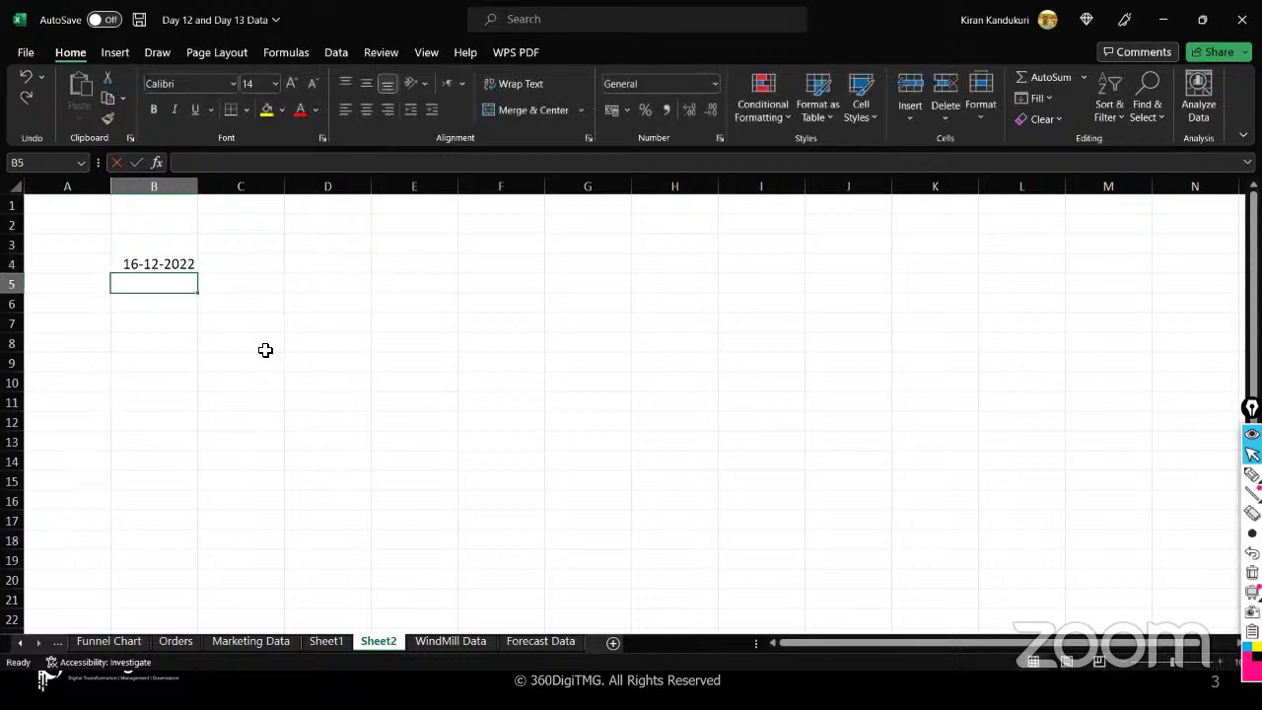
- Look through the number formats offered for the current date in cell B4
{"action": "left_click", "coordinate": [185, 264]}
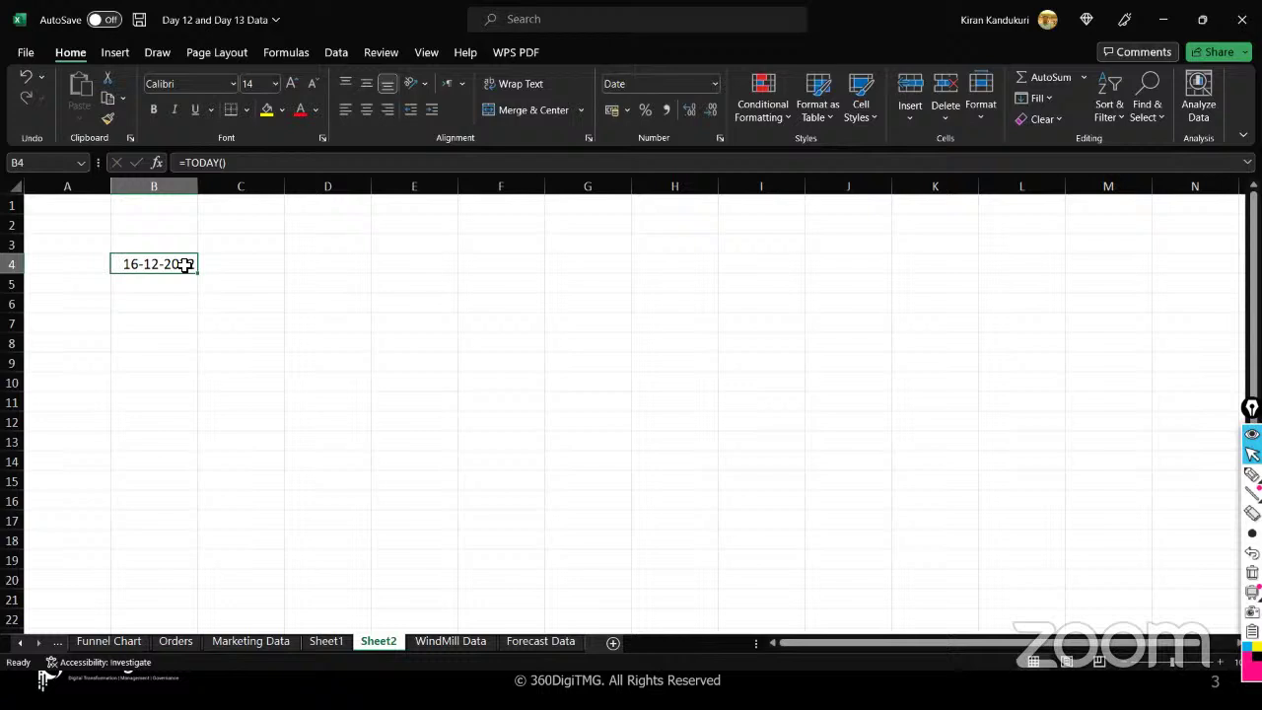
{"action": "left_click", "coordinate": [712, 83]}
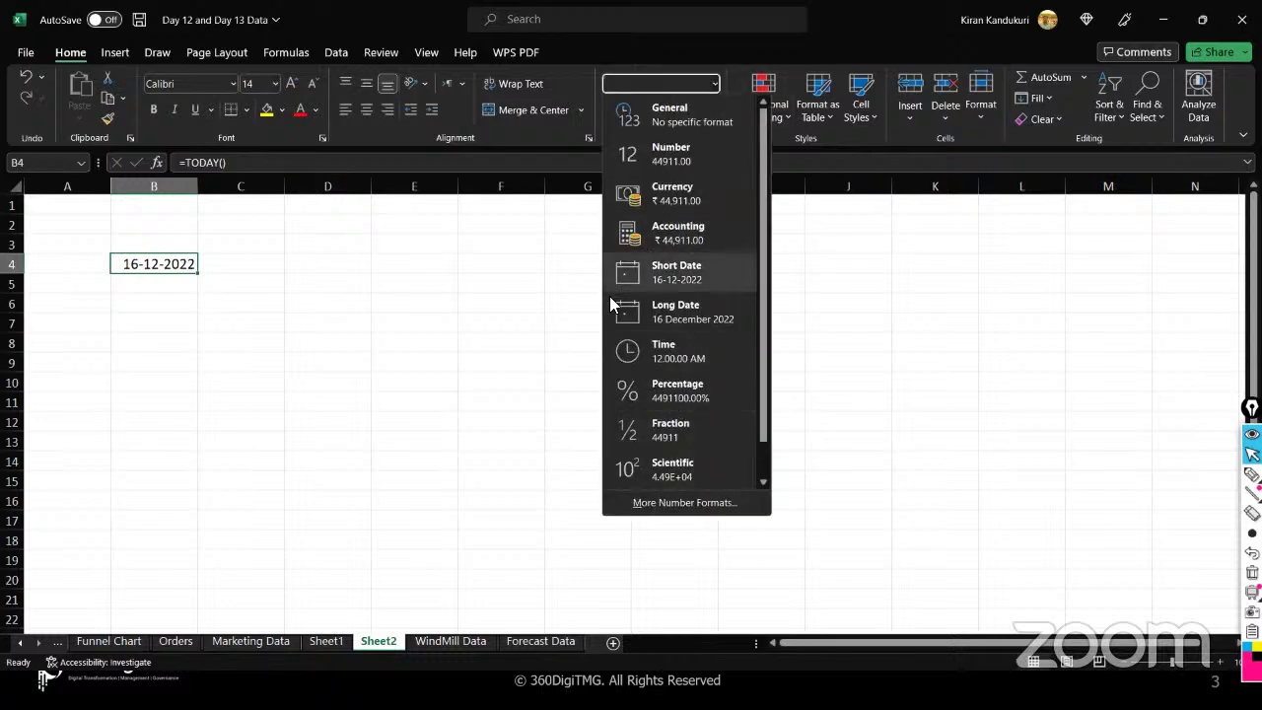
{"action": "left_click", "coordinate": [184, 269]}
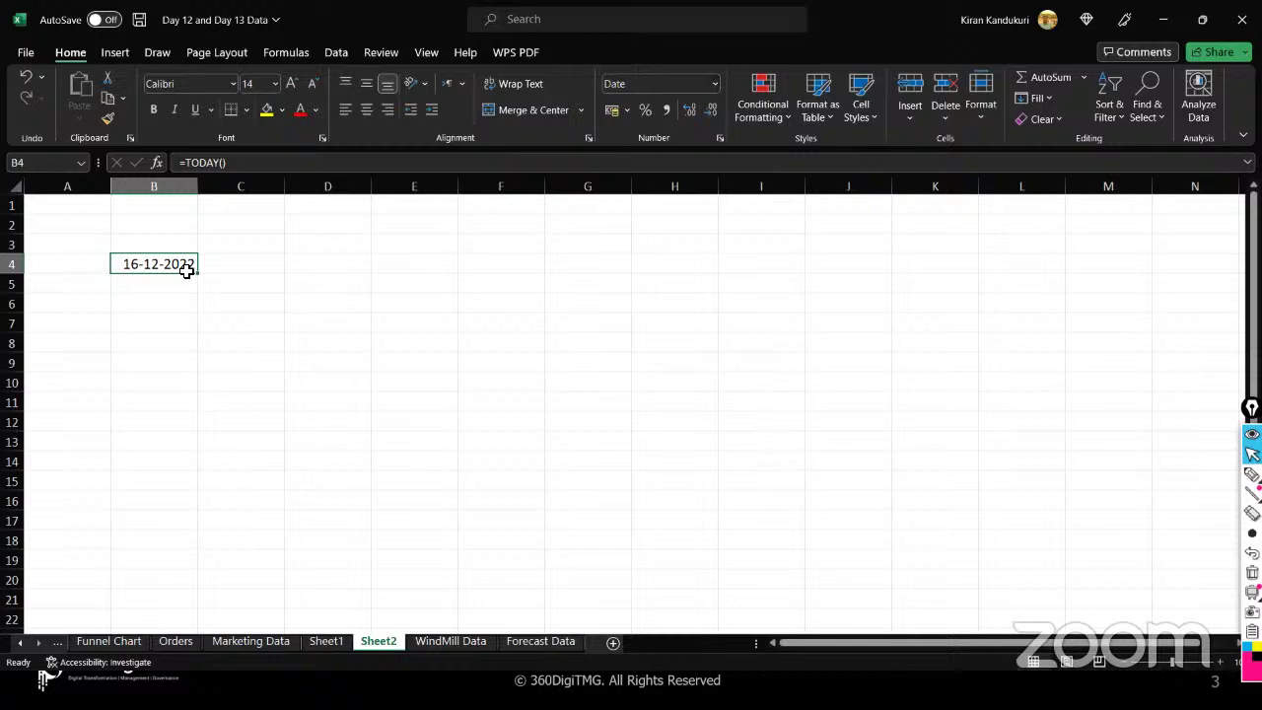
{"action": "left_click", "coordinate": [295, 266]}
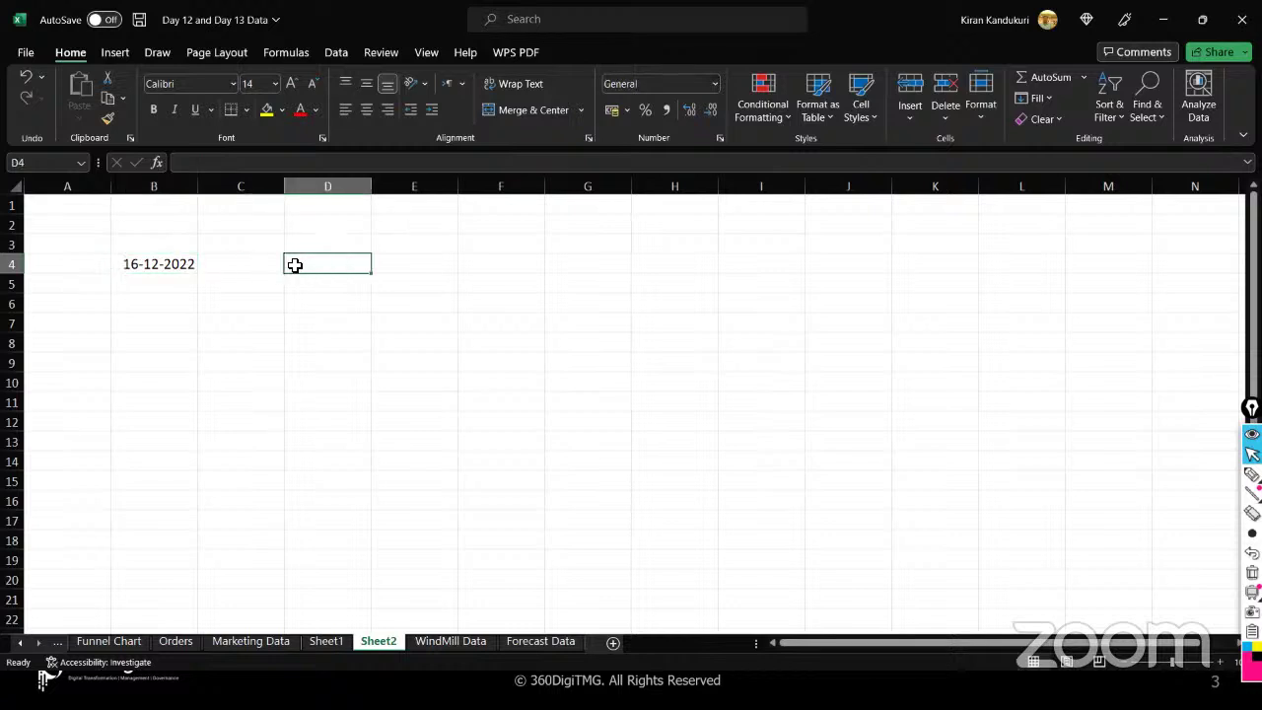
- Enter the formula =NOW() in cell B5 and widen column B slightly
{"action": "left_click", "coordinate": [171, 287]}
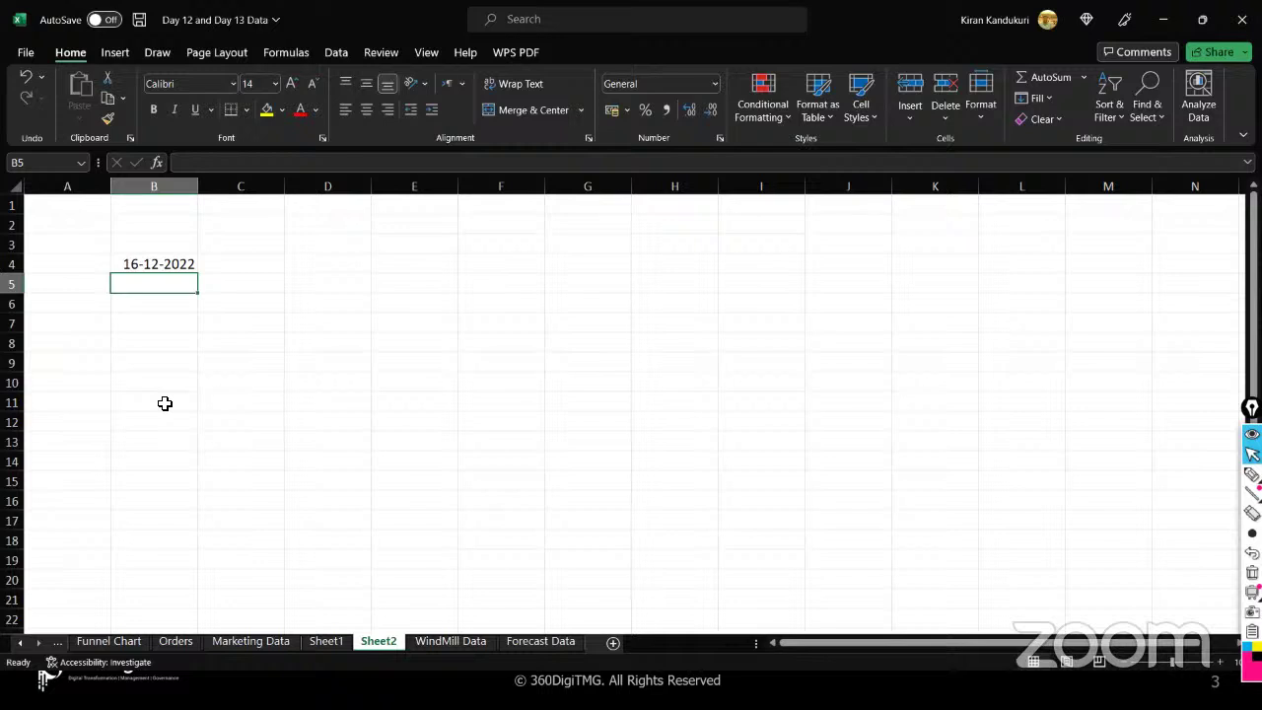
{"action": "type", "text": "=no"}
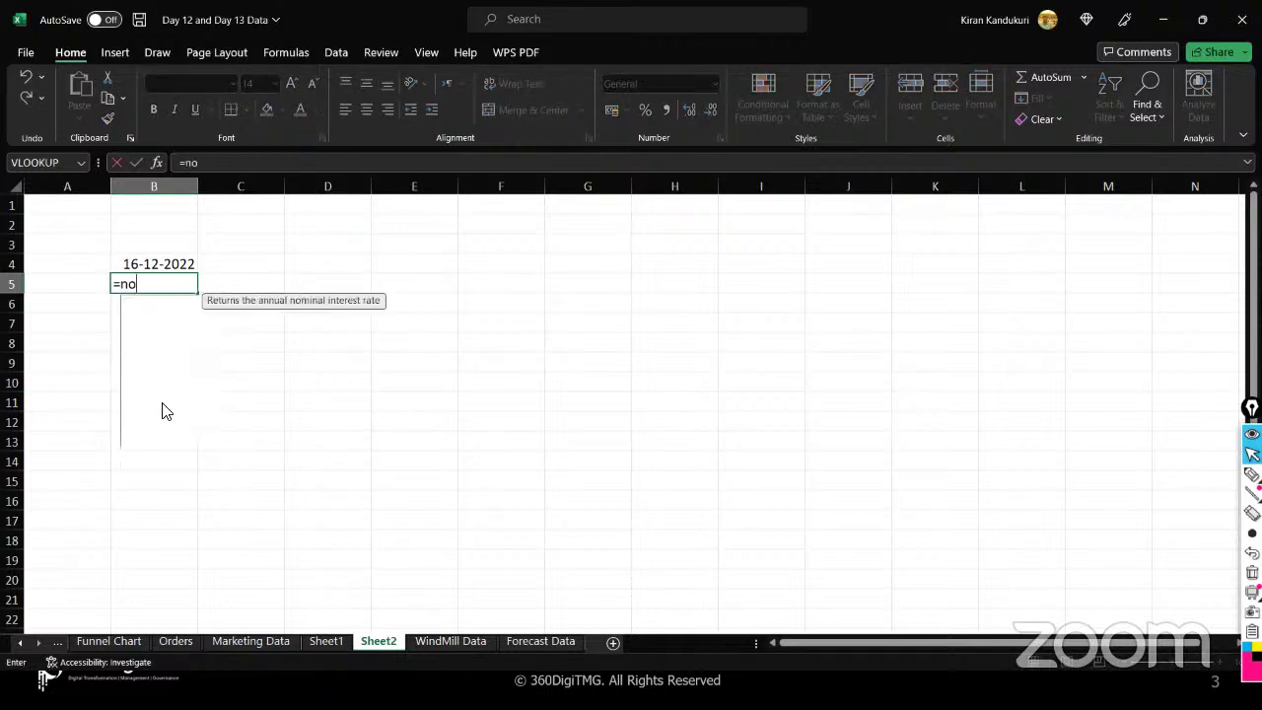
{"action": "type", "text": "w()"}
{"action": "key", "text": "BackSpace"}
{"action": "key", "text": "BackSpace"}
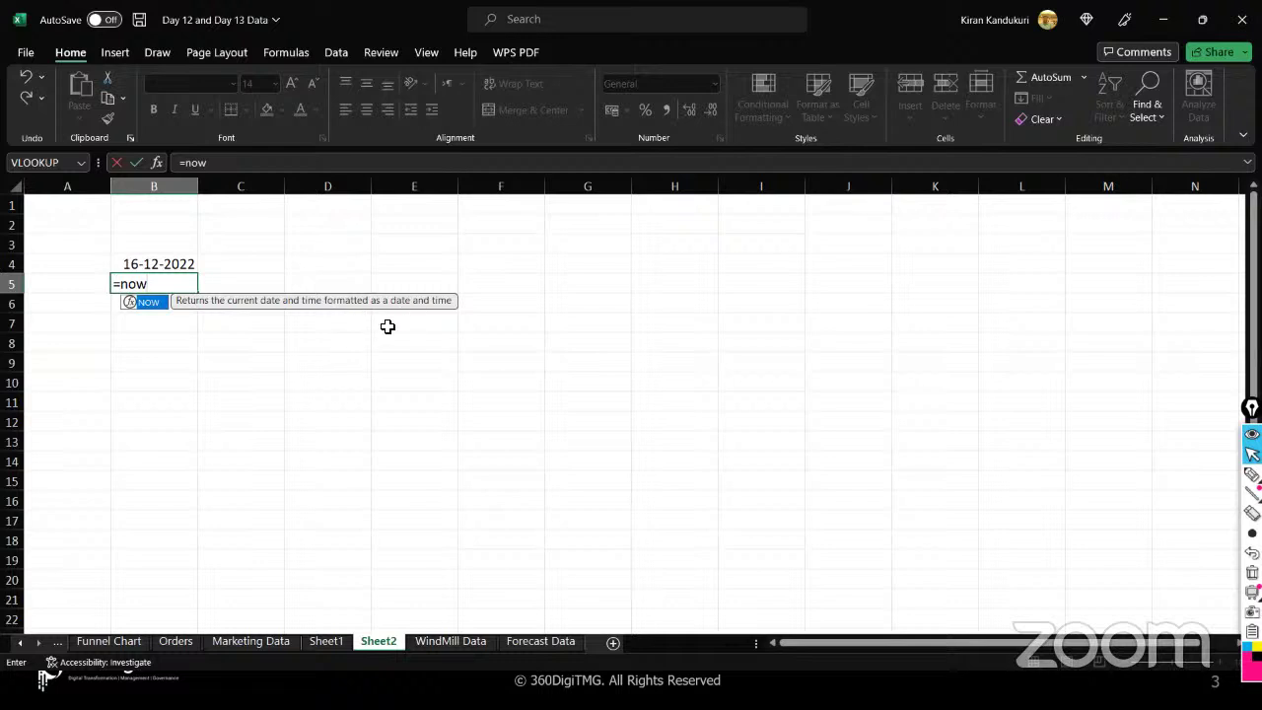
{"action": "type", "text": "()"}
{"action": "key", "text": "Return"}
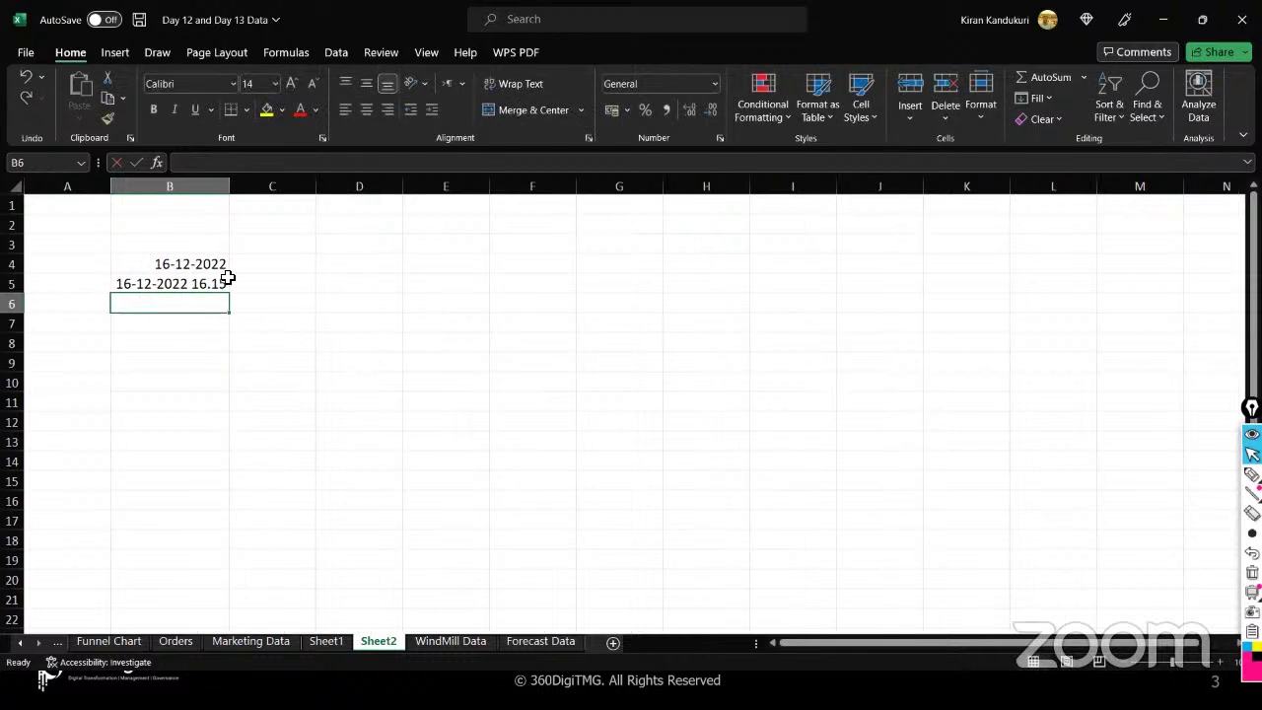
{"action": "left_click_drag", "start_coordinate": [231, 188], "coordinate": [244, 188]}
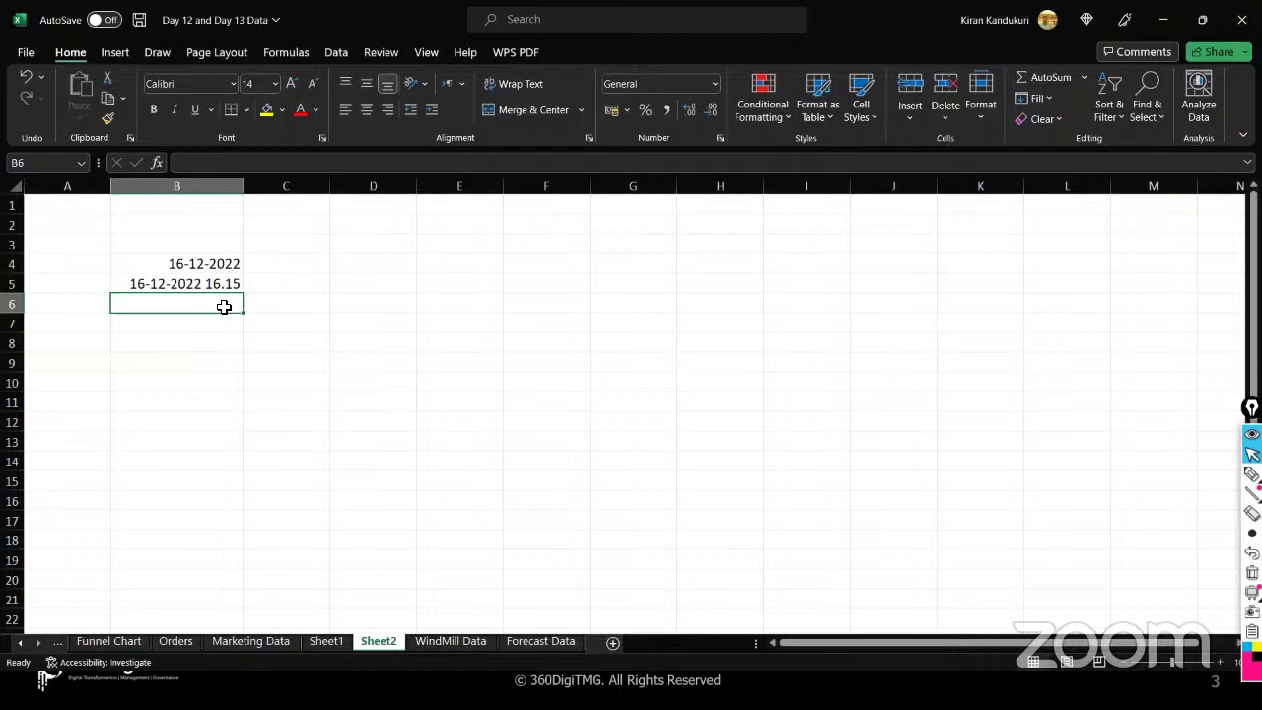
- Apply the Number format to the TODAY result in B4 and the NOW result in B5
{"action": "left_click", "coordinate": [231, 262]}
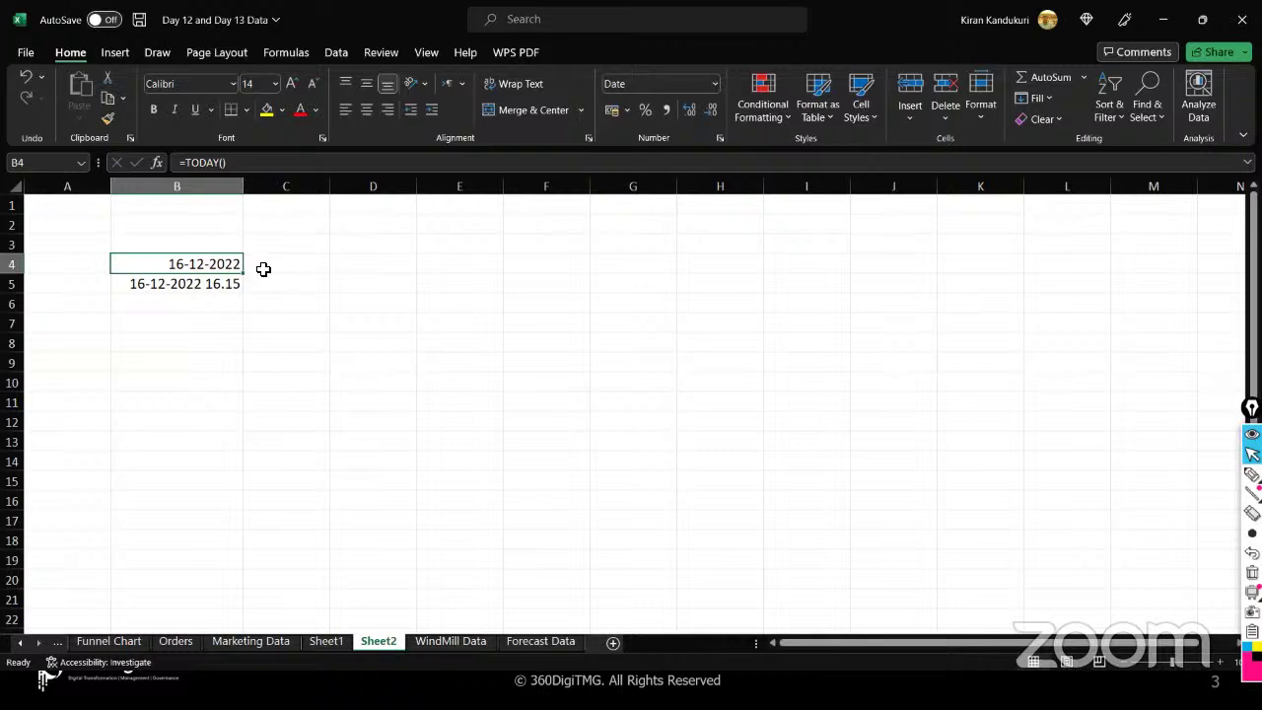
{"action": "left_click", "coordinate": [714, 83]}
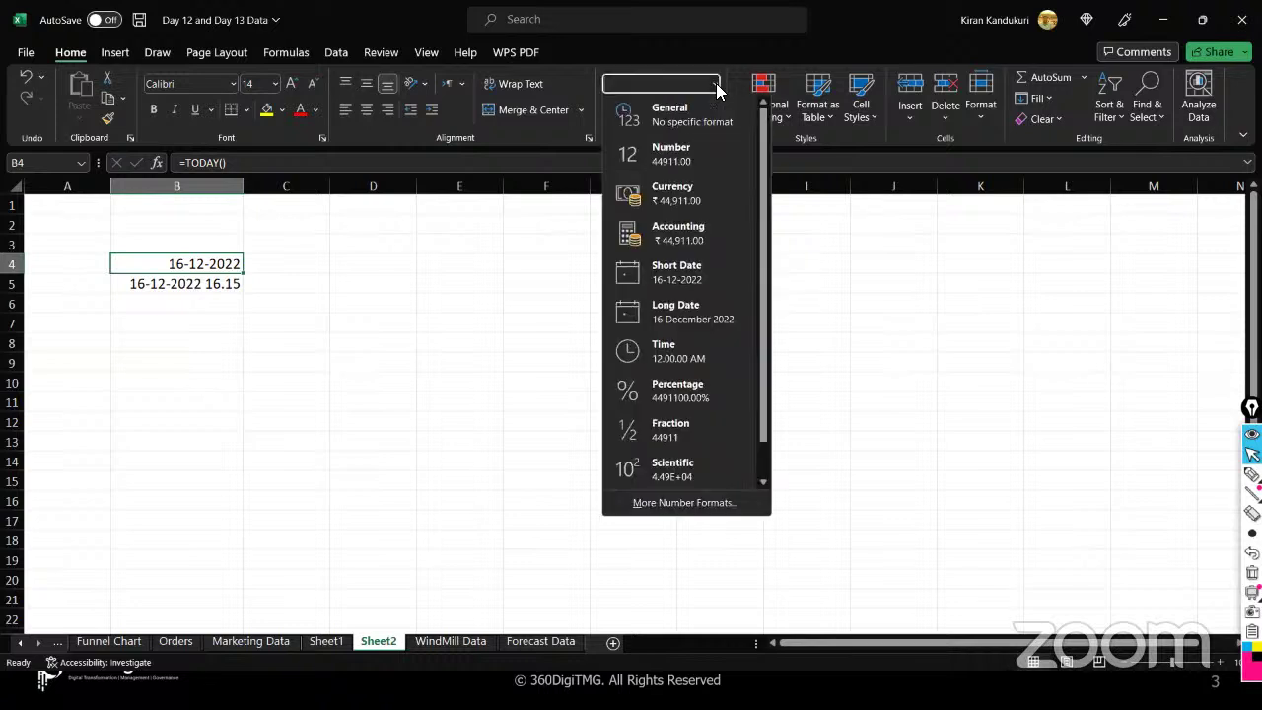
{"action": "left_click", "coordinate": [685, 163]}
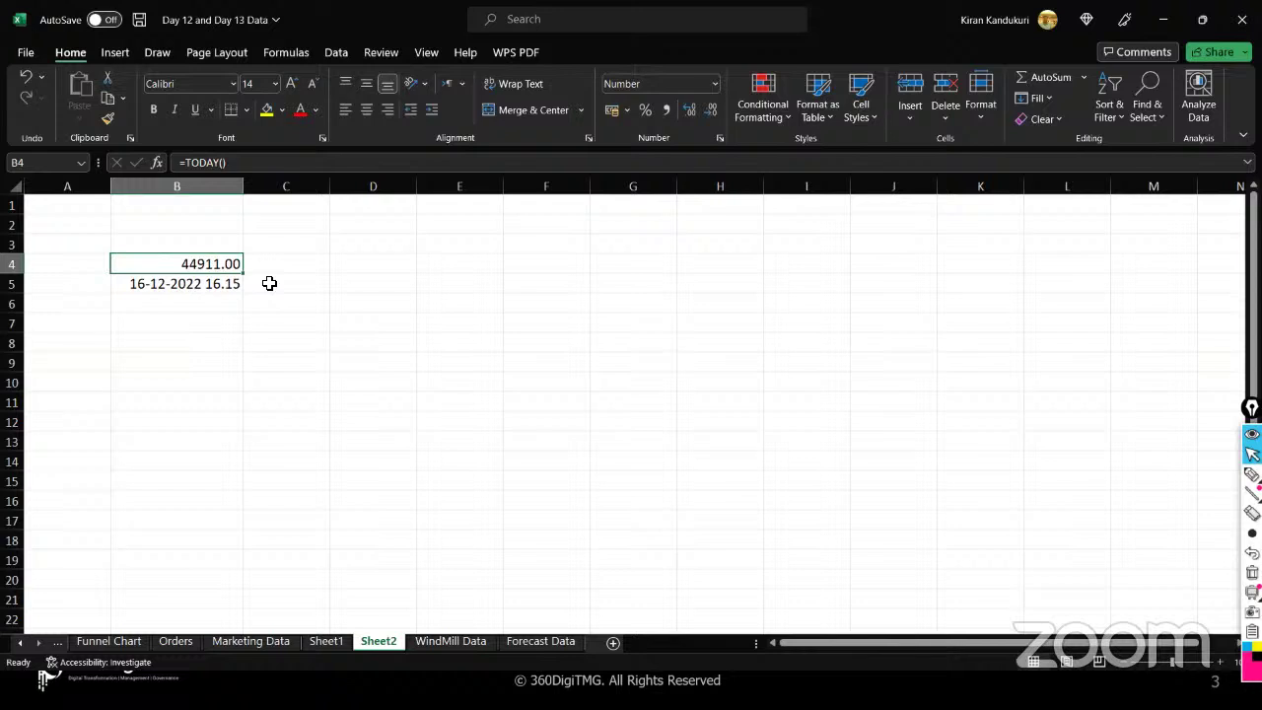
{"action": "left_click", "coordinate": [208, 283]}
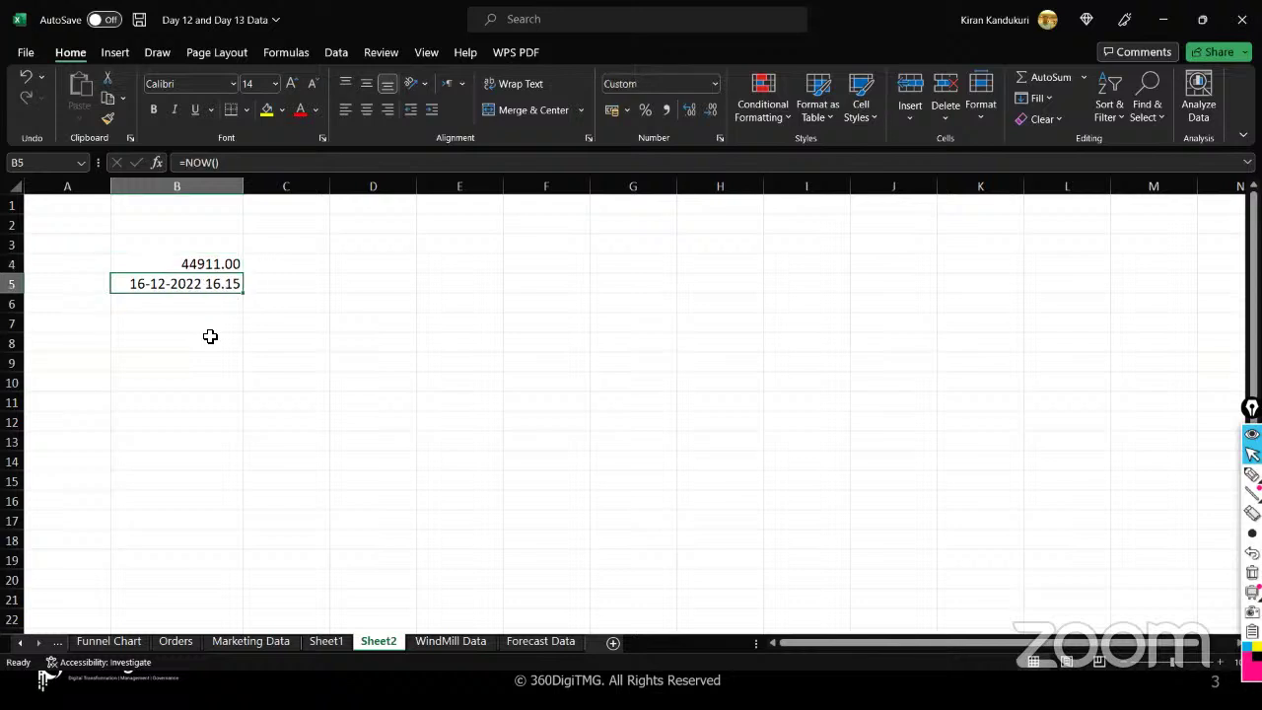
{"action": "left_click", "coordinate": [702, 83]}
{"action": "left_click", "coordinate": [674, 162]}
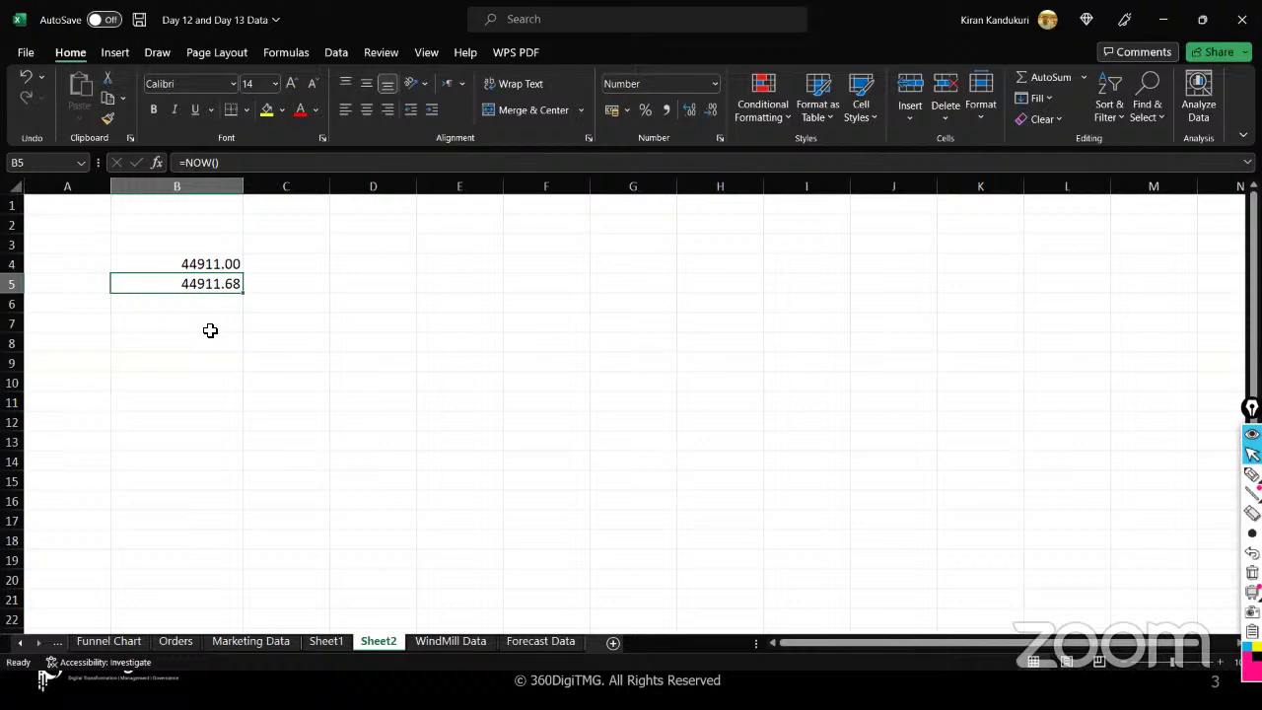
- Enter the date and time 1-Dec-2022 6:00 AM in cell D4
{"action": "left_click", "coordinate": [391, 264]}
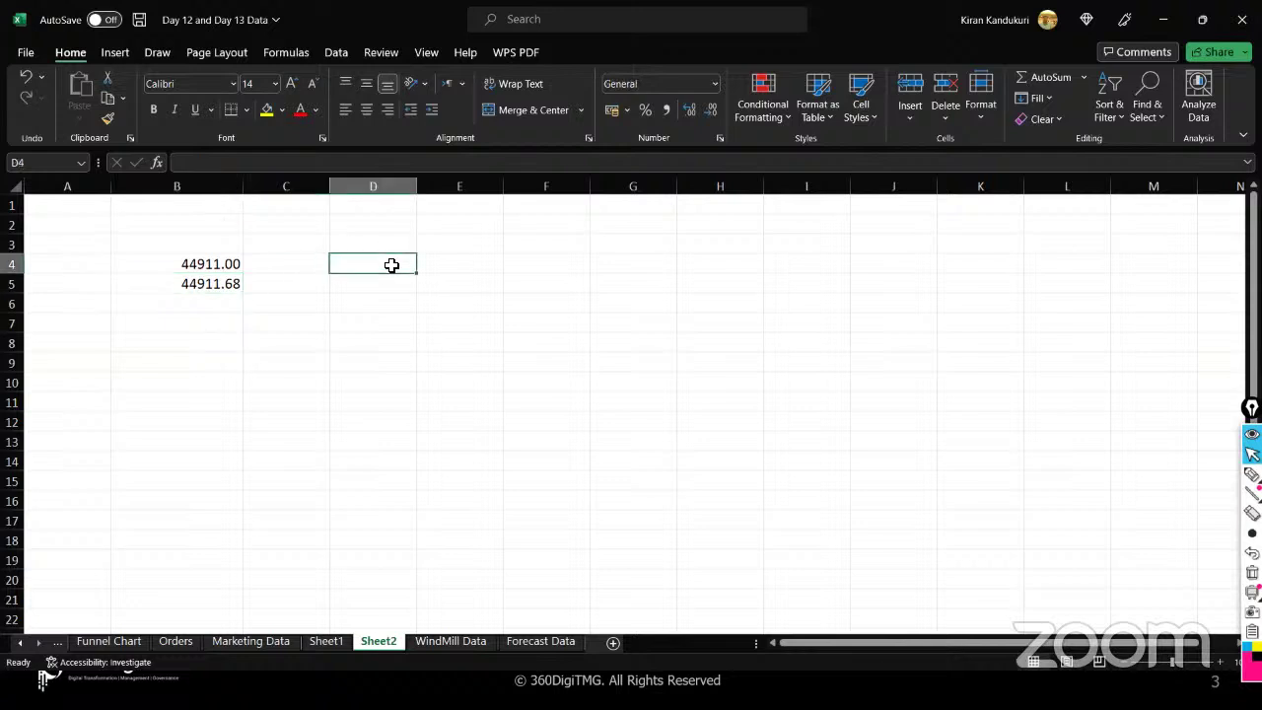
{"action": "type", "text": "1-"}
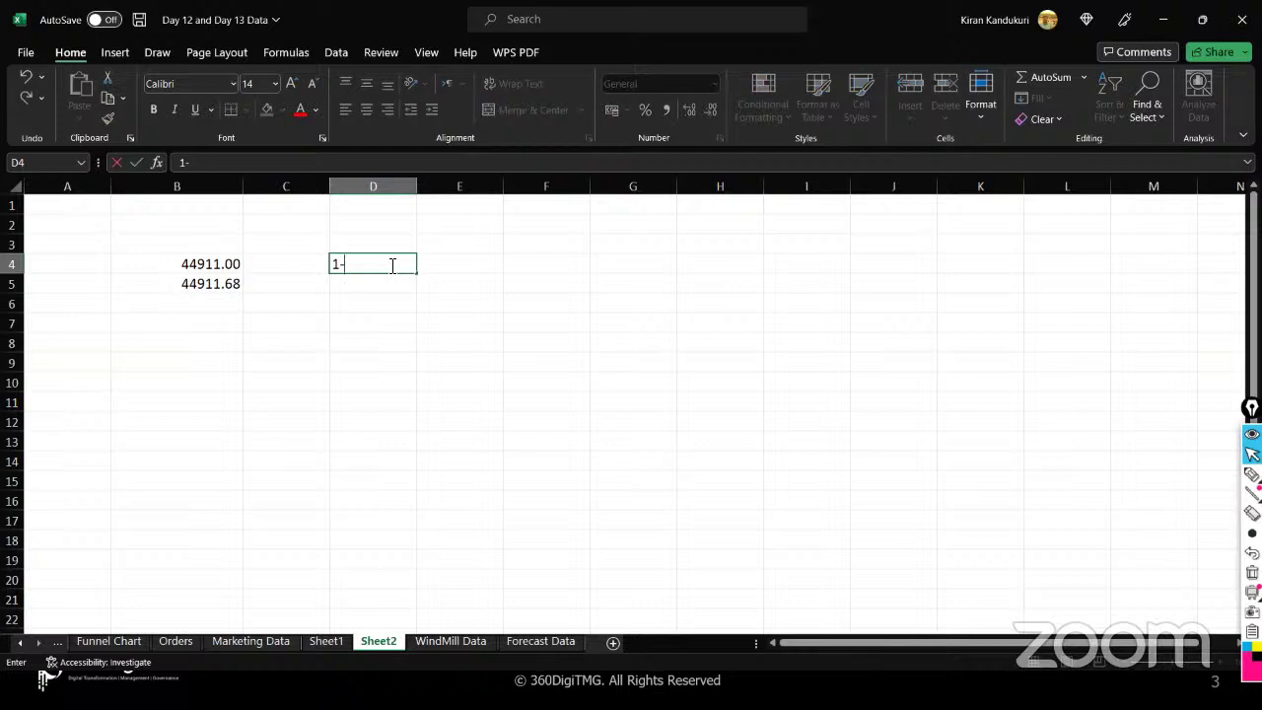
{"action": "type", "text": "Dec-2022"}
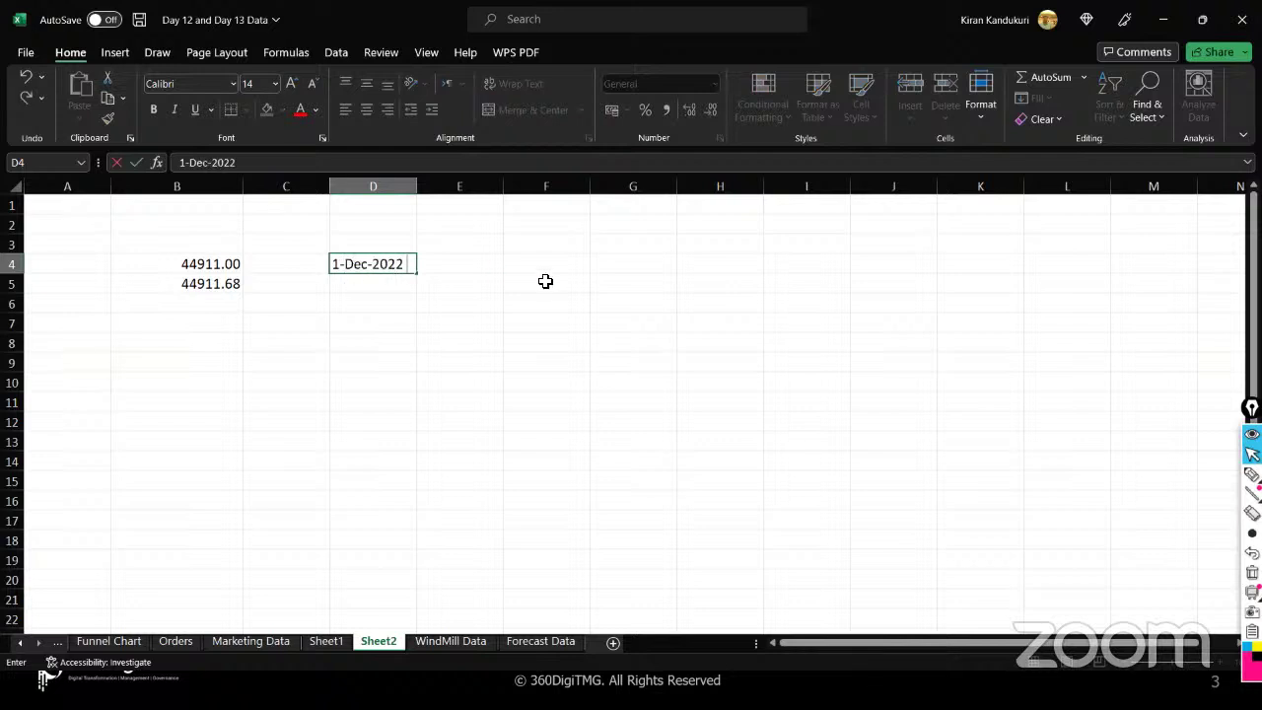
{"action": "type", "text": " 6:00 AM"}
{"action": "key", "text": "Return"}
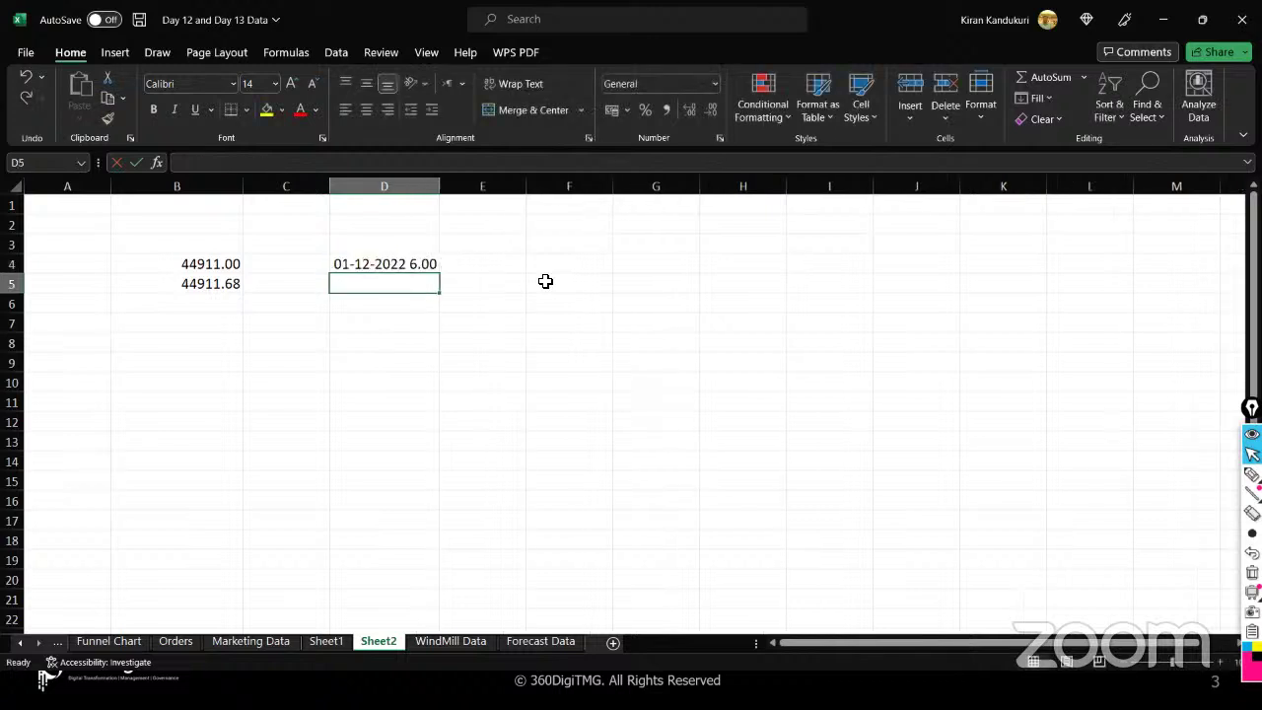
- Examine the number formats offered for D4 and its custom format code in the cell format options, leaving the format as is
{"action": "left_click", "coordinate": [417, 264]}
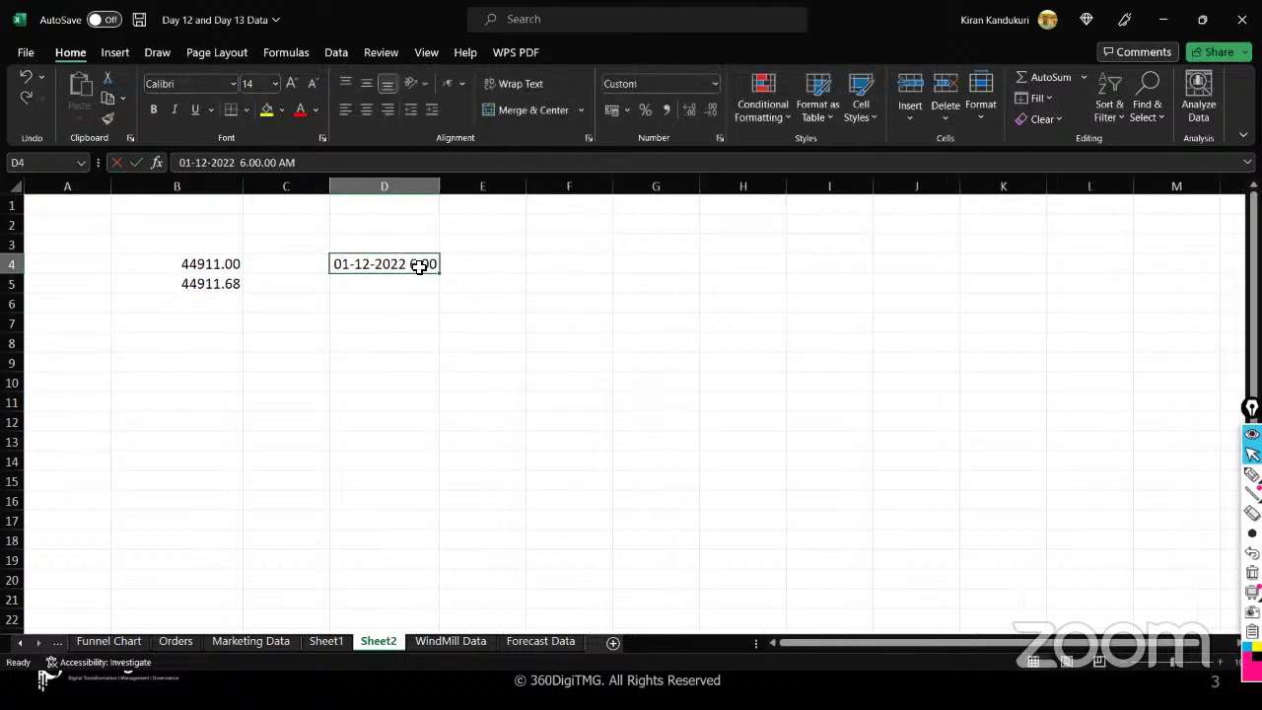
{"action": "left_click", "coordinate": [710, 84]}
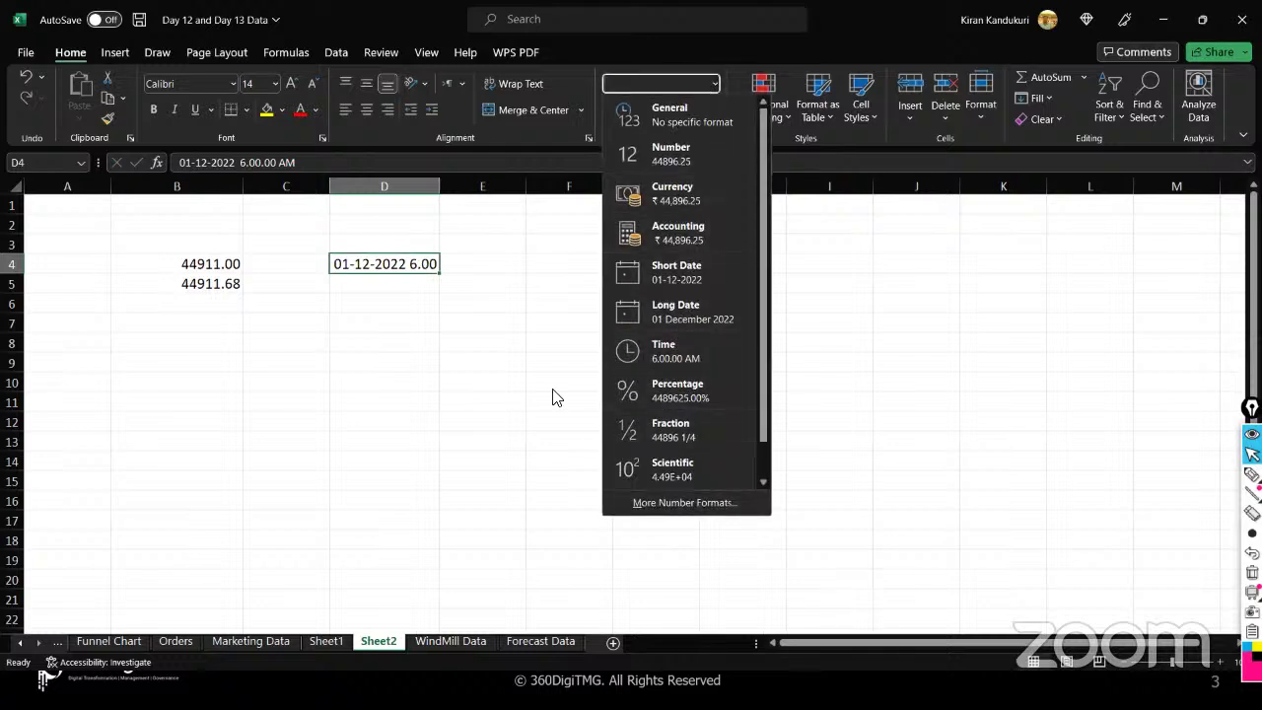
{"action": "left_click", "coordinate": [365, 264]}
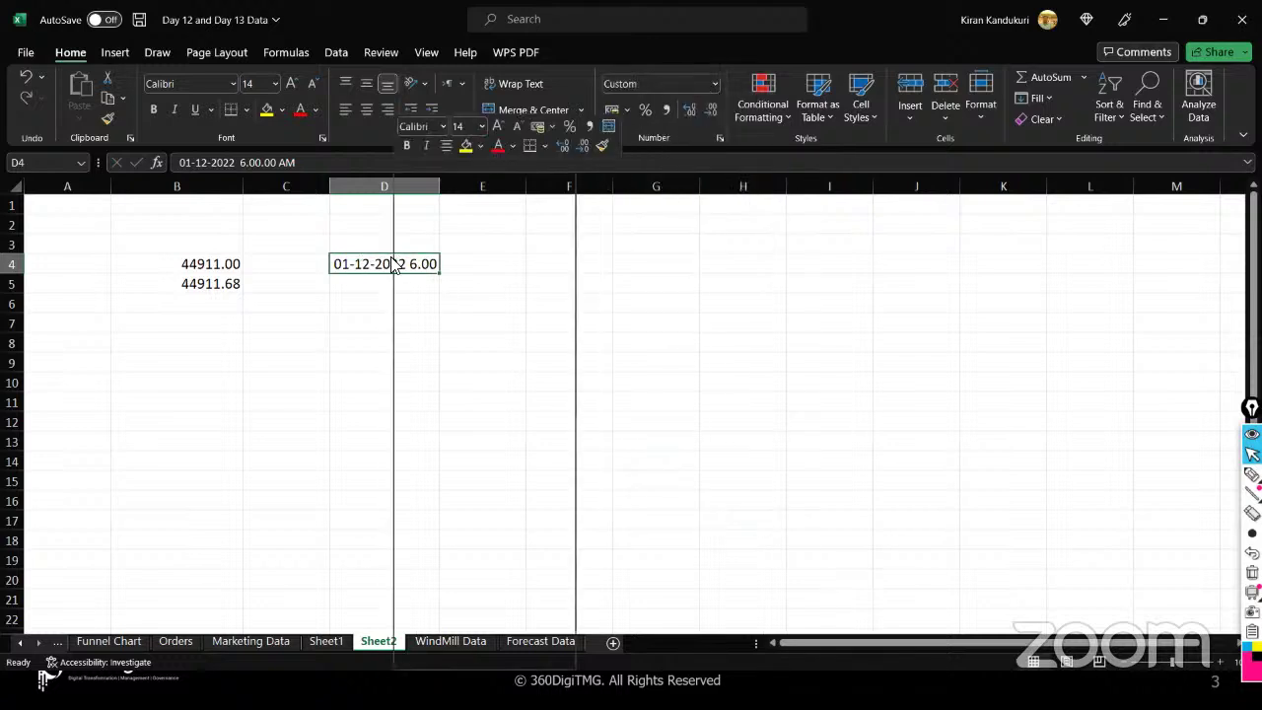
{"action": "right_click", "coordinate": [393, 259]}
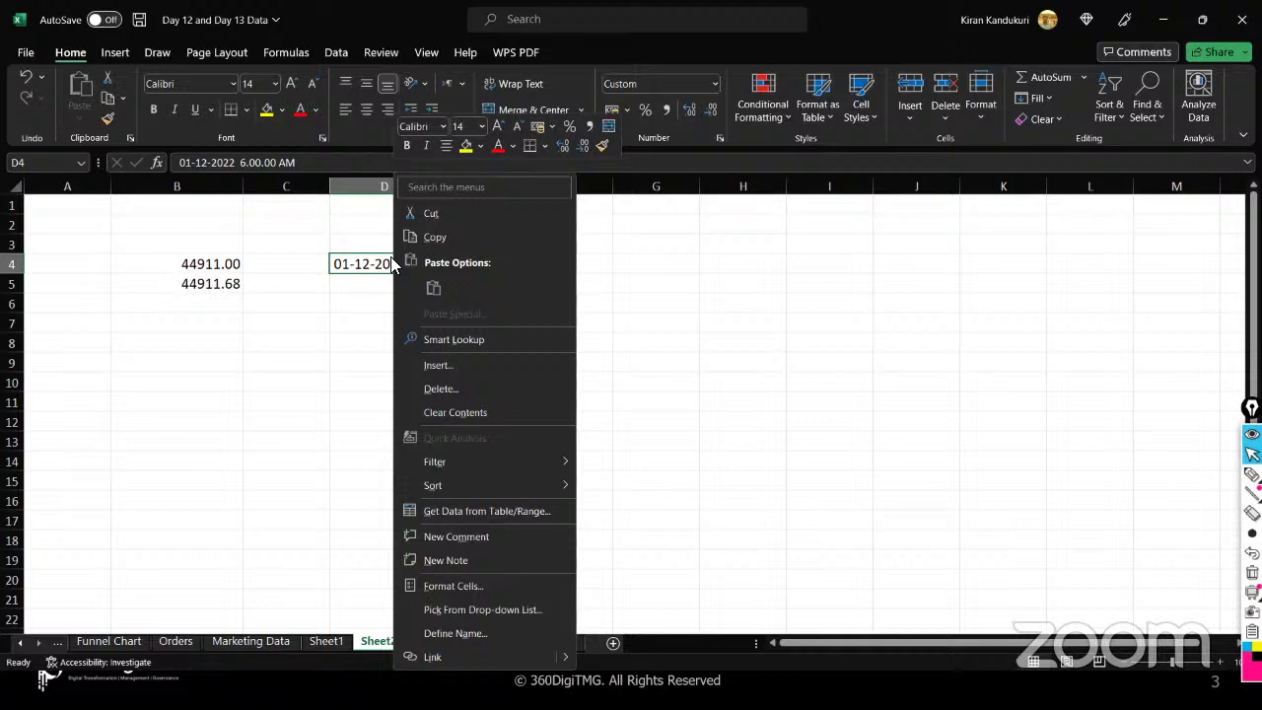
{"action": "left_click", "coordinate": [483, 588]}
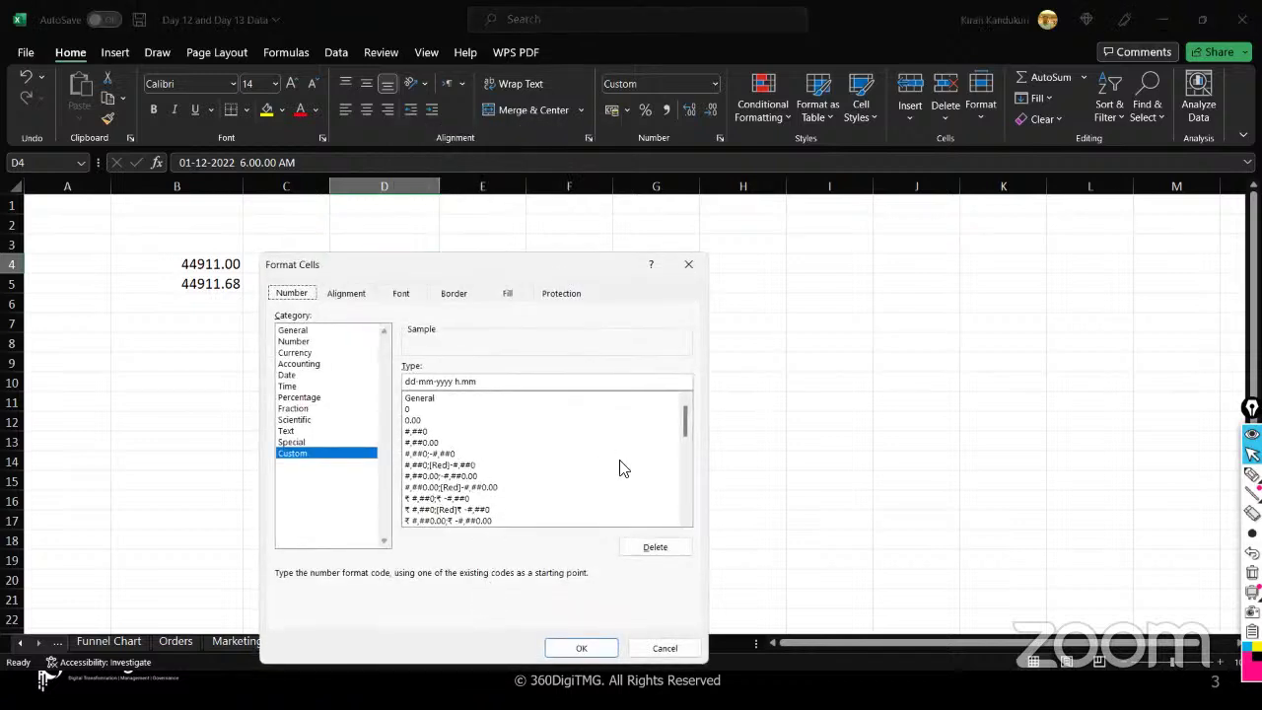
{"action": "left_click_drag", "start_coordinate": [684, 418], "coordinate": [690, 358]}
{"action": "left_click_drag", "start_coordinate": [491, 274], "coordinate": [801, 239]}
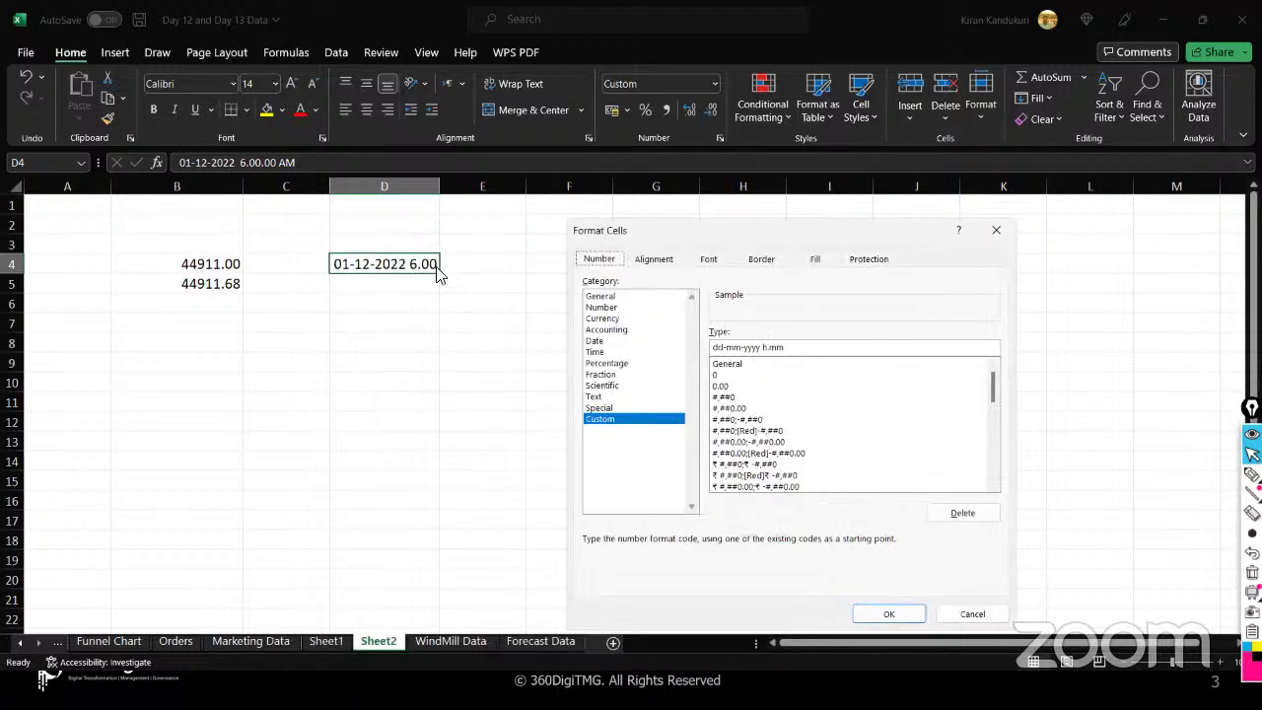
{"action": "left_click", "coordinate": [883, 613]}
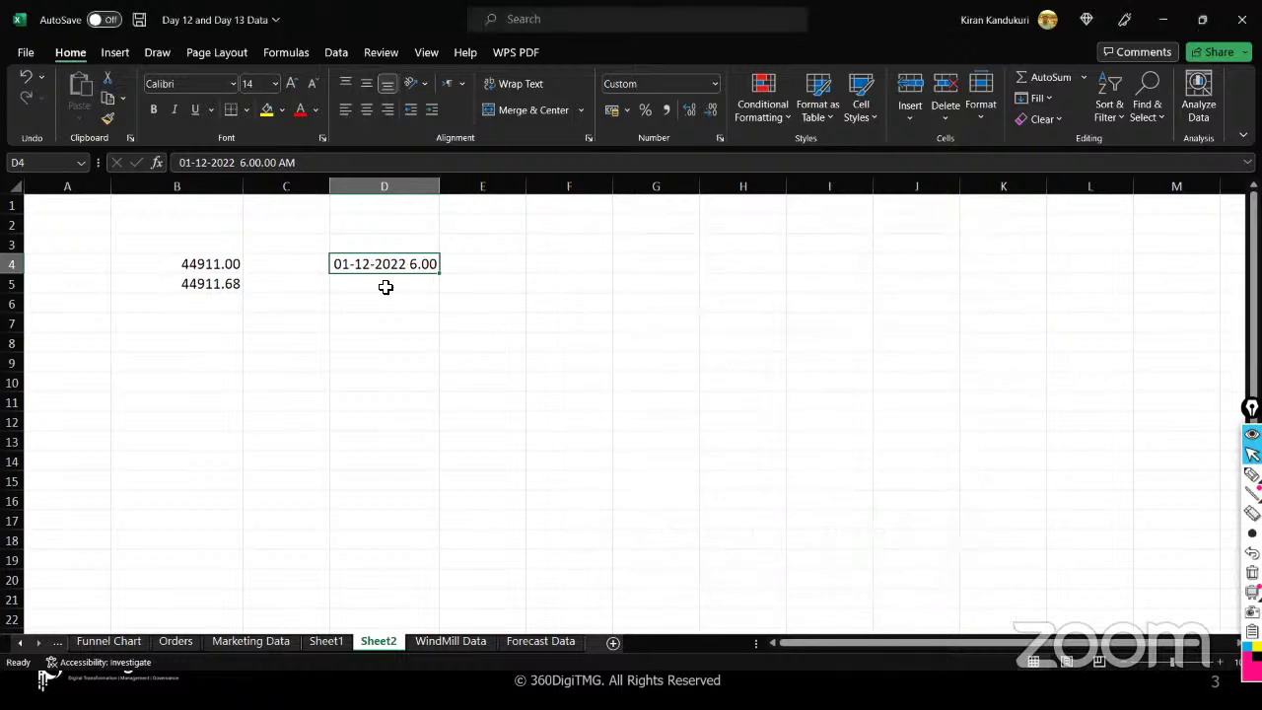
- Try the Number format on the 6:00 AM date-time in D4, and undo it to restore the date display
{"action": "left_click", "coordinate": [713, 85]}
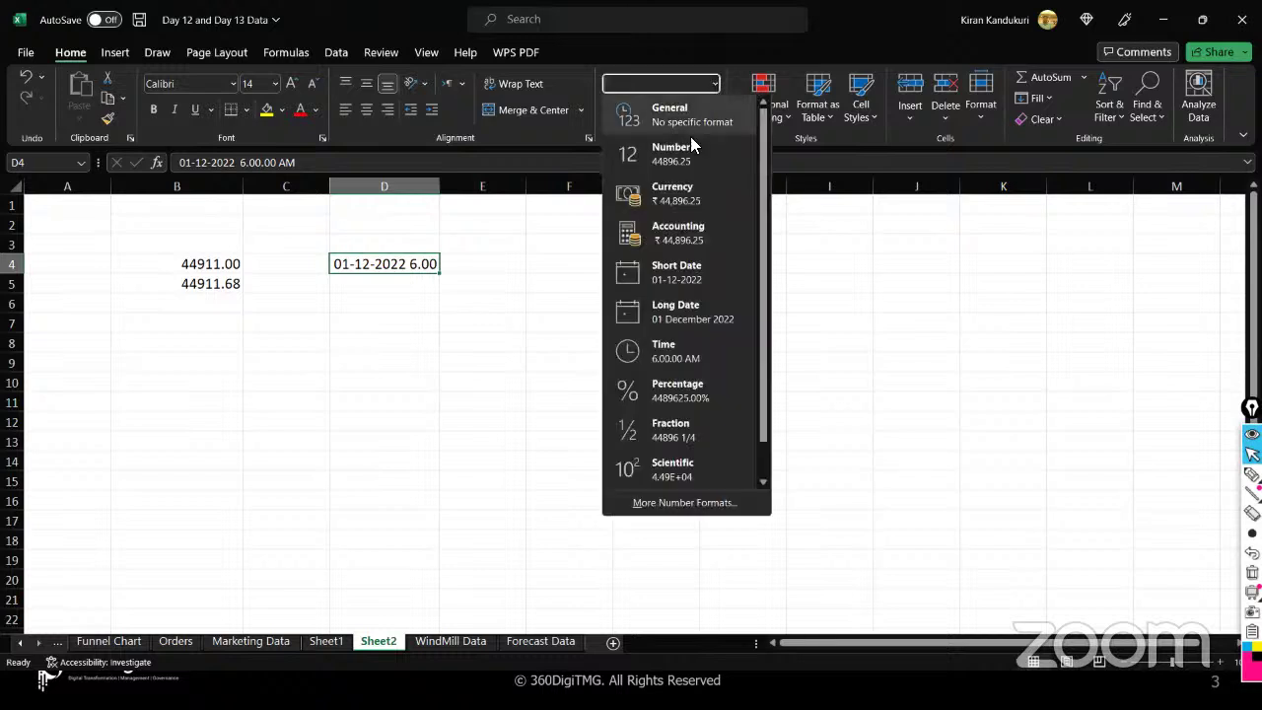
{"action": "left_click", "coordinate": [631, 155]}
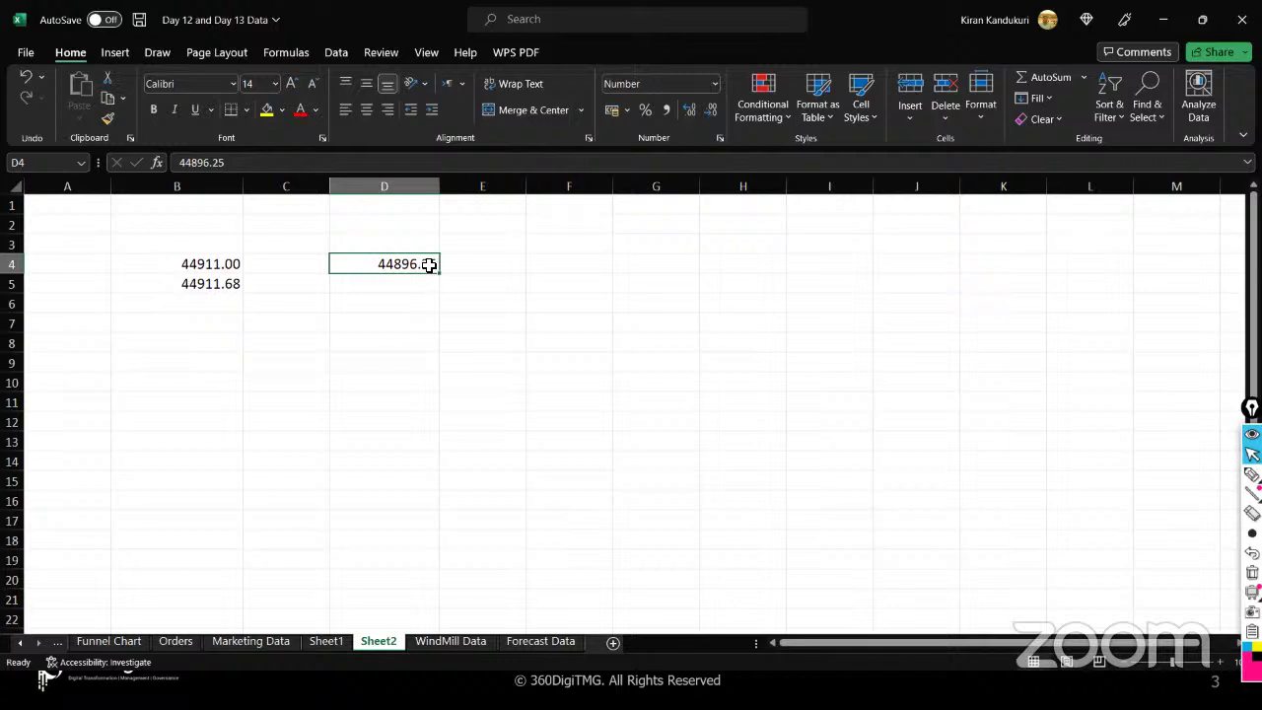
{"action": "double_click", "coordinate": [424, 263]}
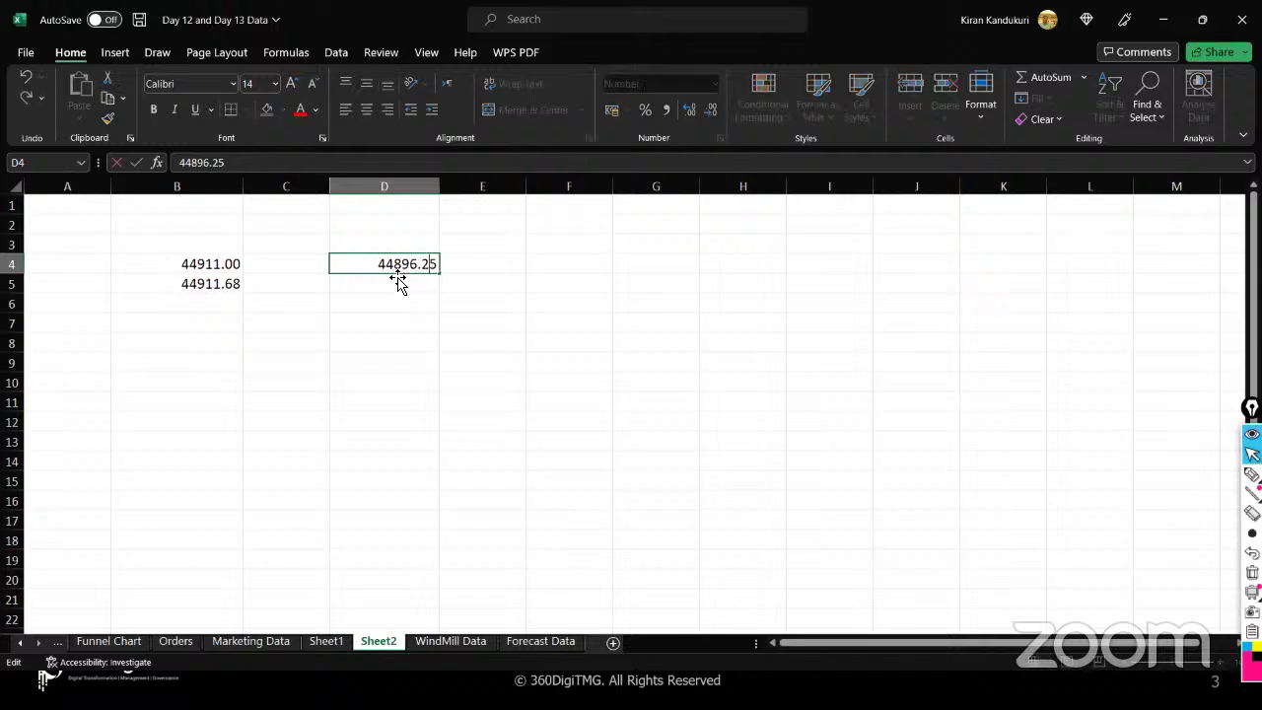
{"action": "key", "text": "Escape"}
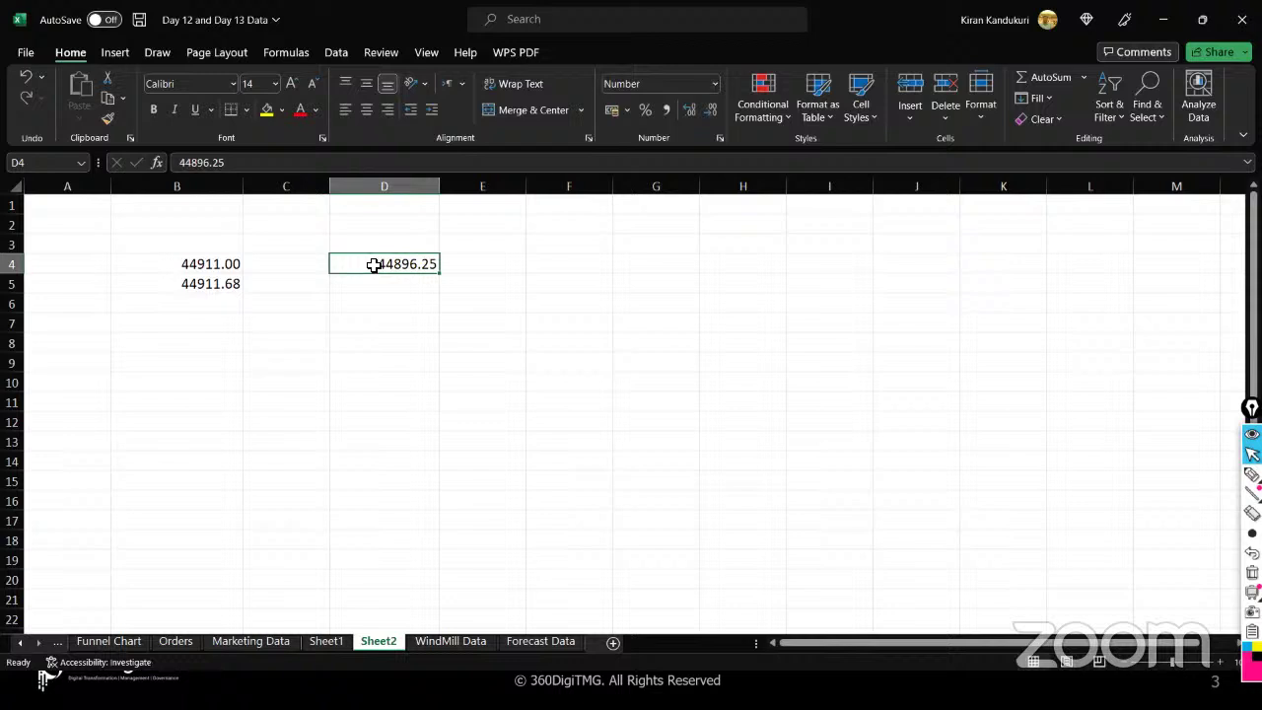
{"action": "left_click", "coordinate": [398, 329]}
{"action": "key", "text": "Up"}
{"action": "key", "text": "Up"}
{"action": "key", "text": "Up"}
{"action": "key", "text": "ctrl+z"}
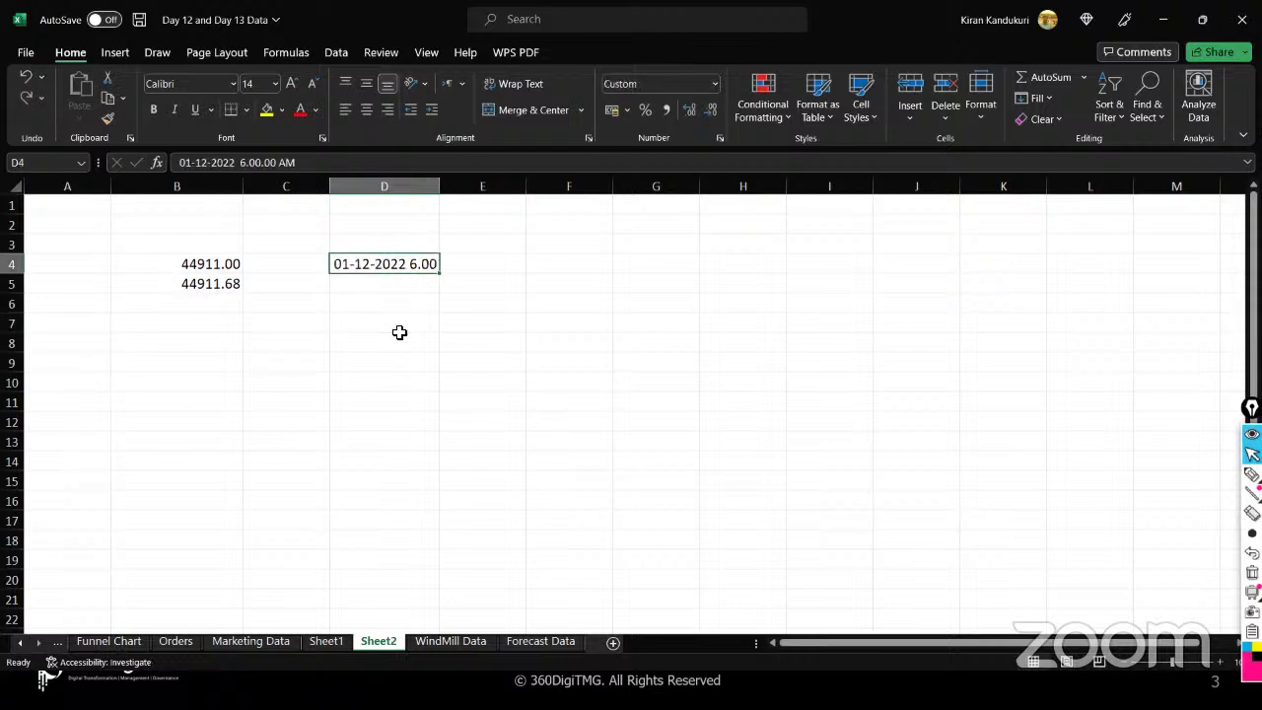
- Change the time part of the entry in D4 to 12.00.00 PM
{"action": "double_click", "coordinate": [419, 264]}
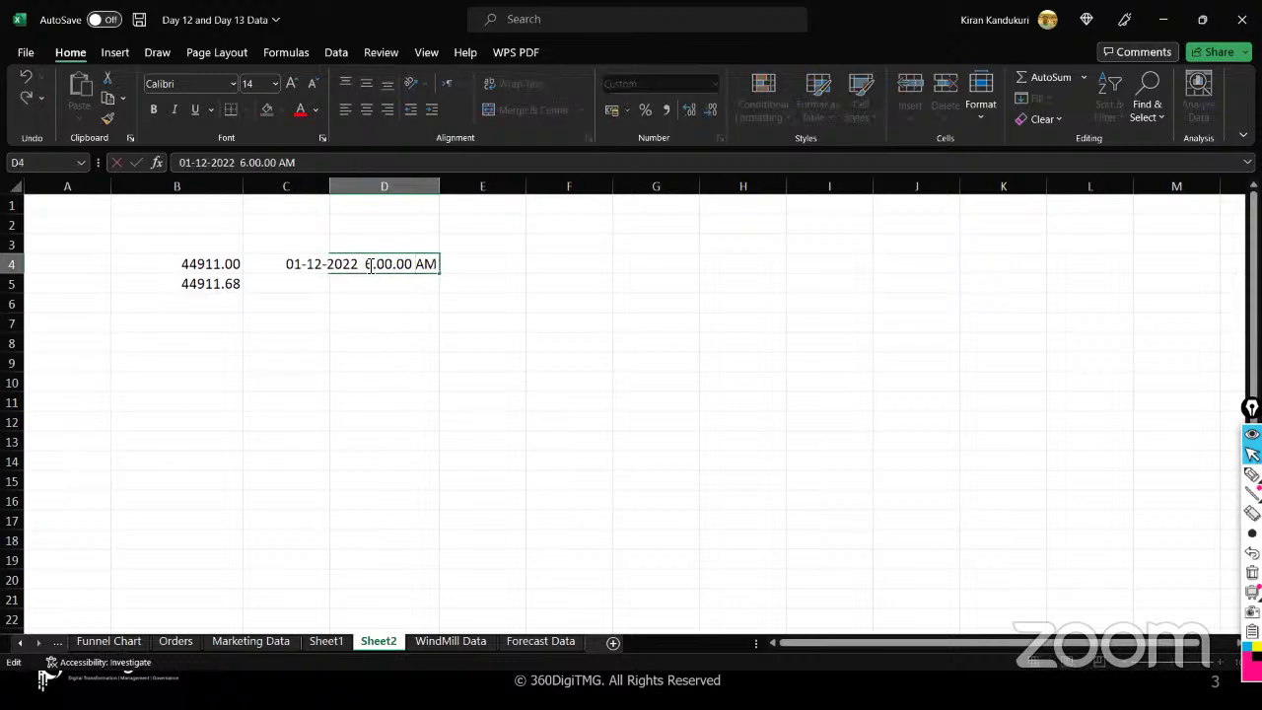
{"action": "key", "text": "Delete"}
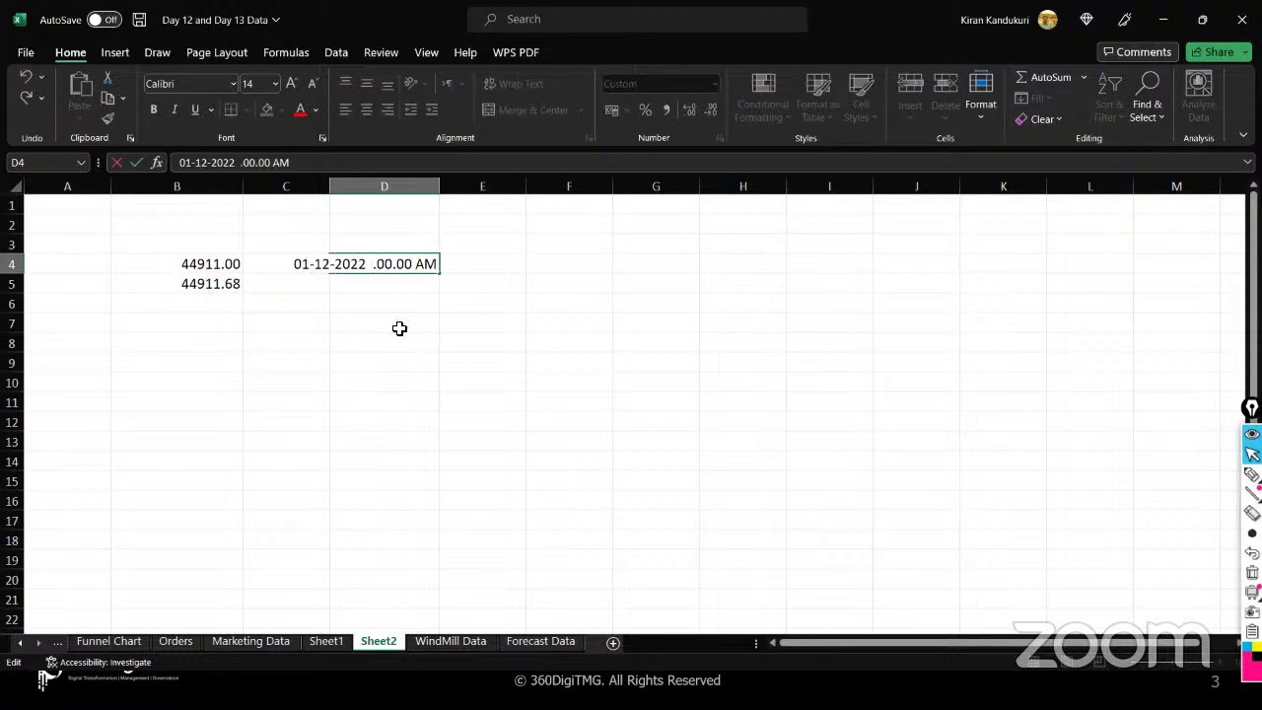
{"action": "type", "text": "12"}
{"action": "key", "text": "Right"}
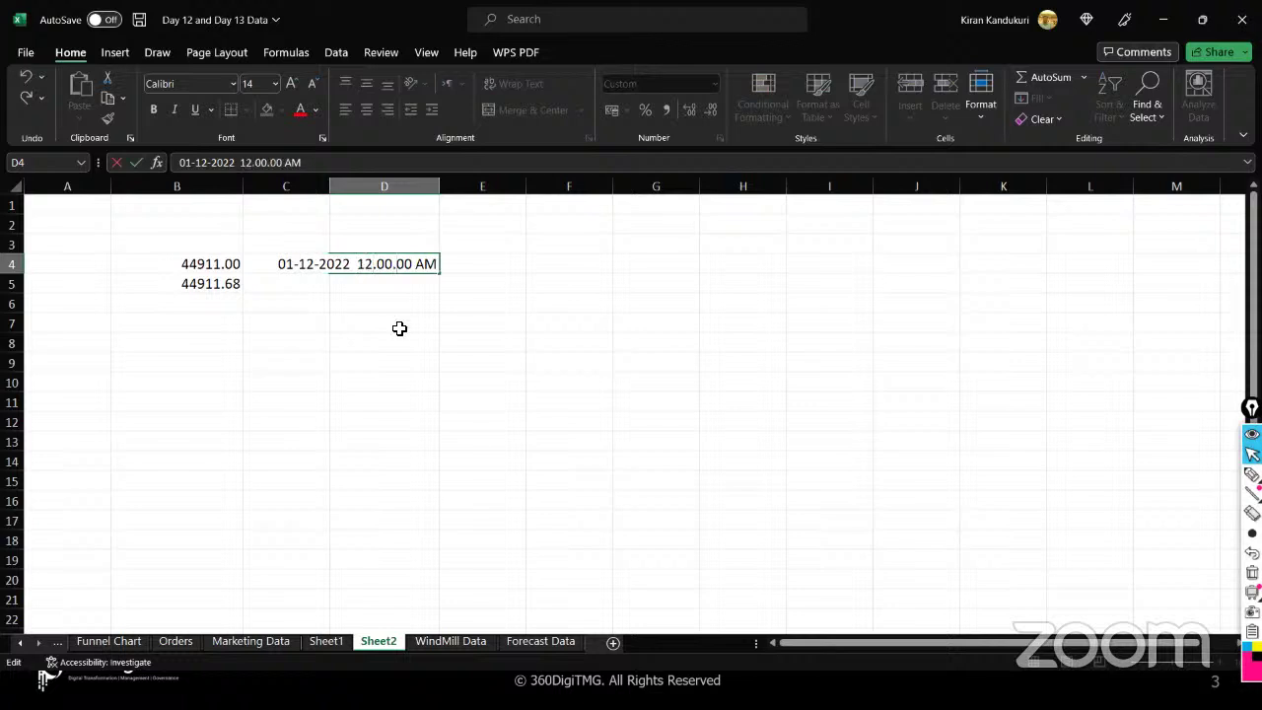
{"action": "key", "text": "shift+Right"}
{"action": "type", "text": "P"}
{"action": "key", "text": "Return"}
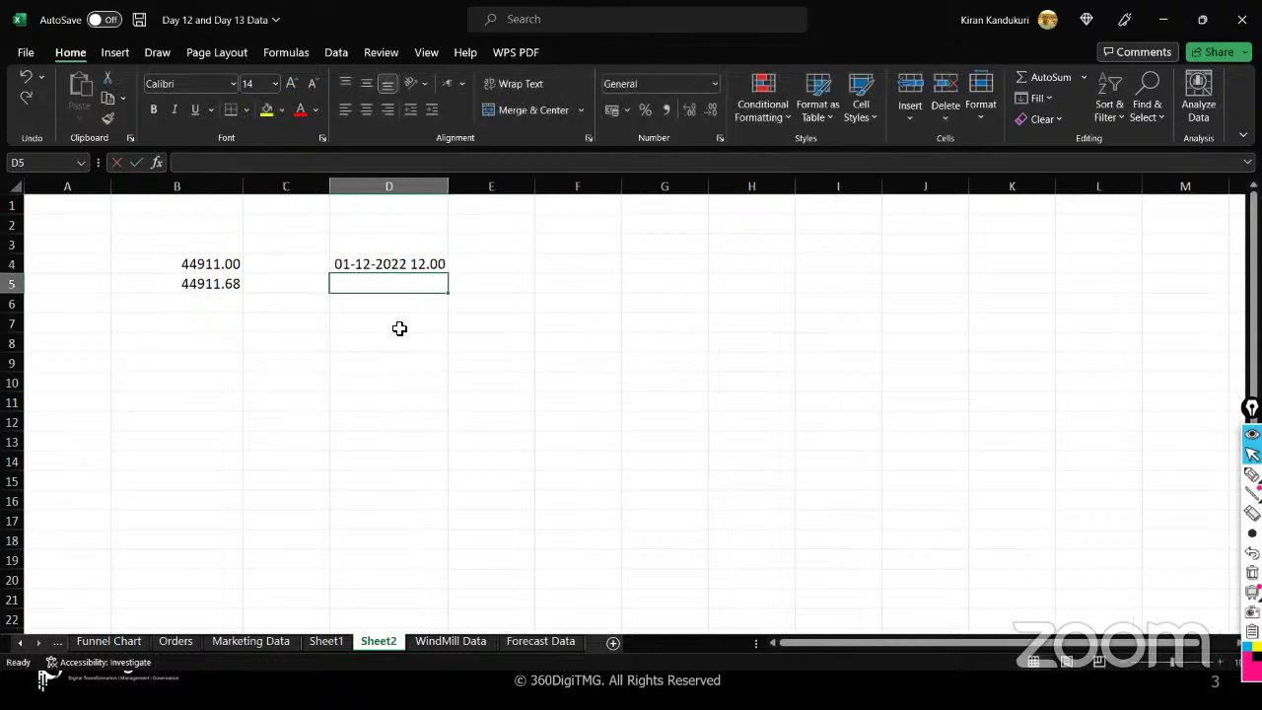
- Try the Number format on the 12 PM date-time in D4, and undo that format change
{"action": "left_click", "coordinate": [419, 262]}
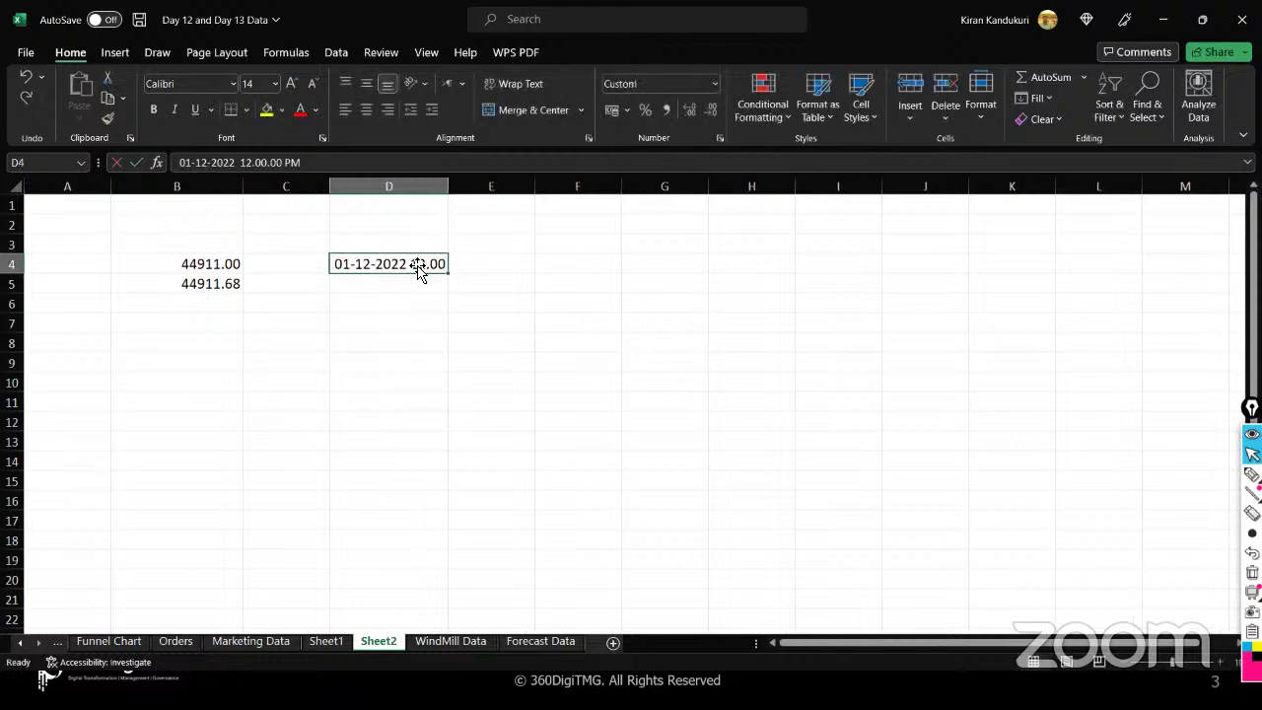
{"action": "left_click", "coordinate": [713, 87]}
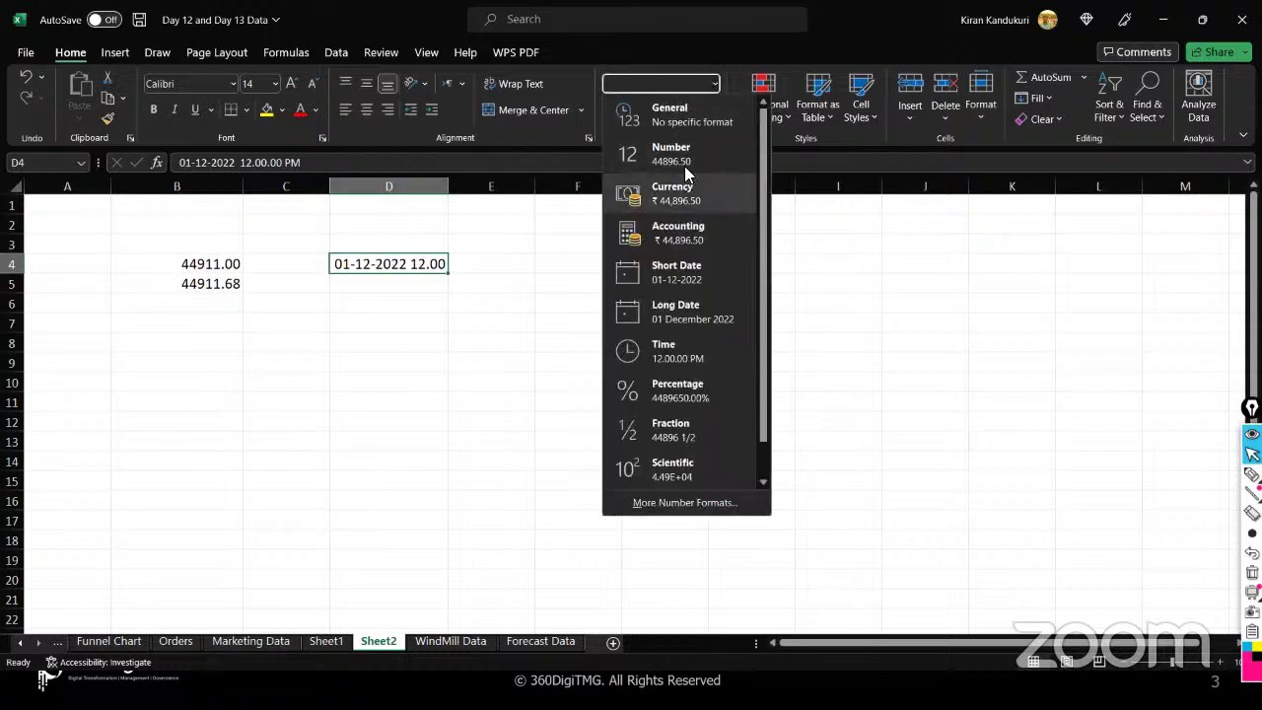
{"action": "left_click", "coordinate": [686, 159]}
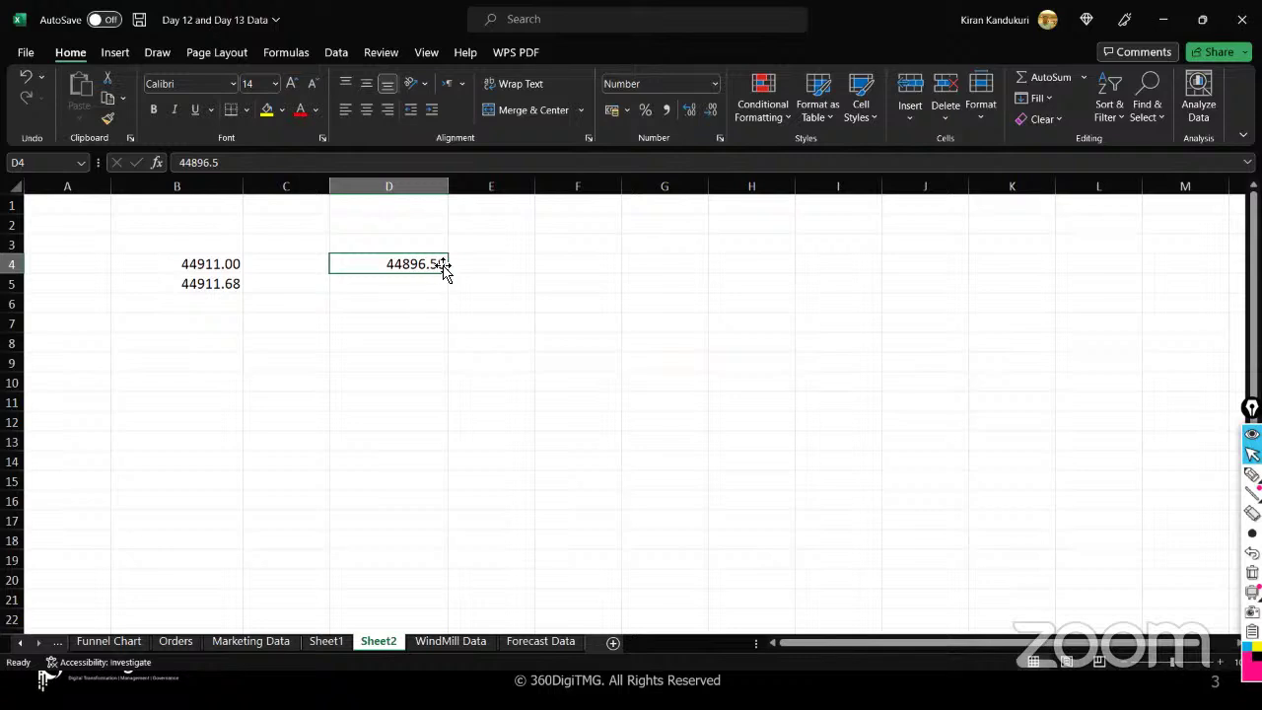
{"action": "double_click", "coordinate": [425, 258]}
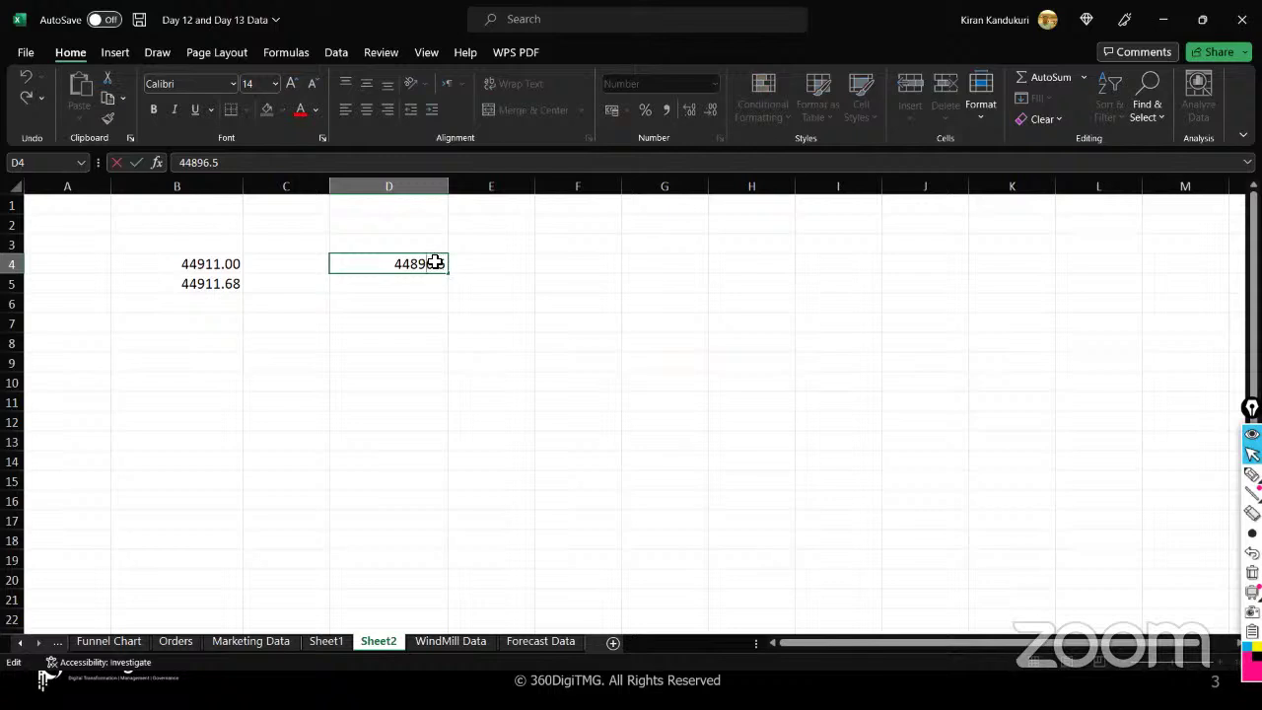
{"action": "key", "text": "Return"}
{"action": "key", "text": "Up"}
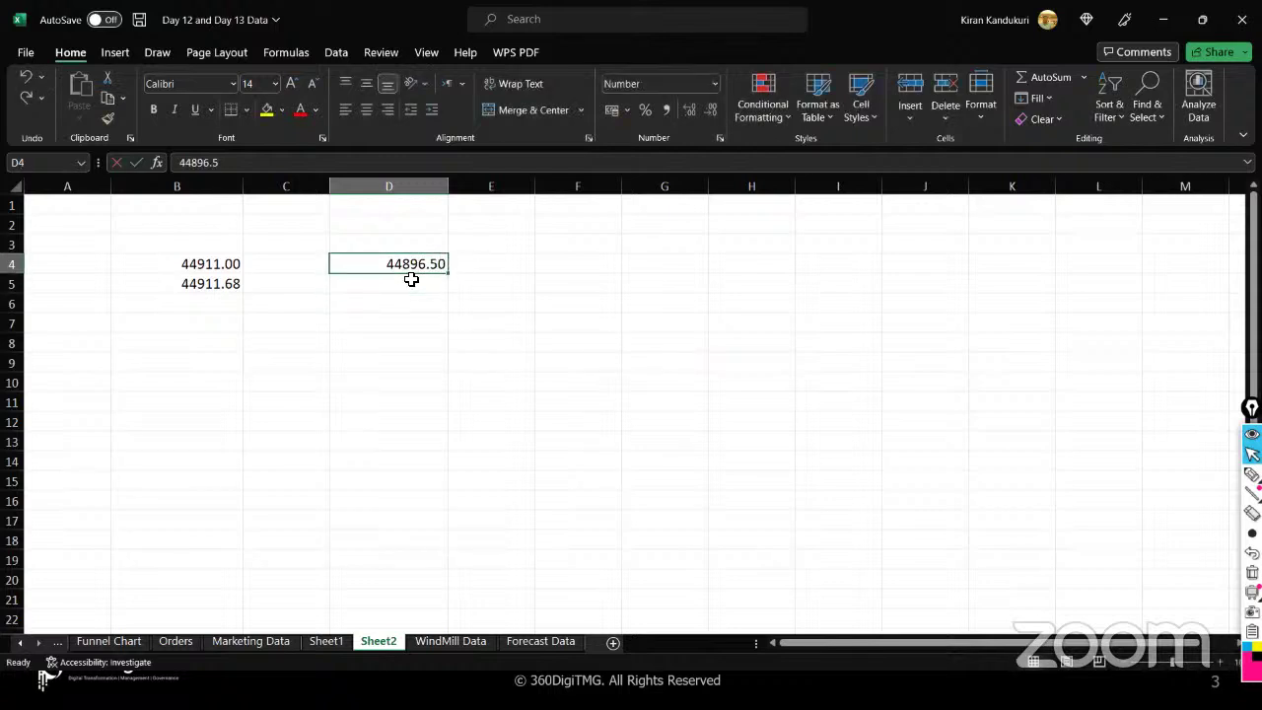
{"action": "key", "text": "ctrl+z"}
- Change the hour of the date-time in D4 to 6, keeping PM
{"action": "double_click", "coordinate": [418, 263]}
{"action": "left_click_drag", "start_coordinate": [416, 266], "coordinate": [376, 264]}
{"action": "left_click", "coordinate": [378, 264]}
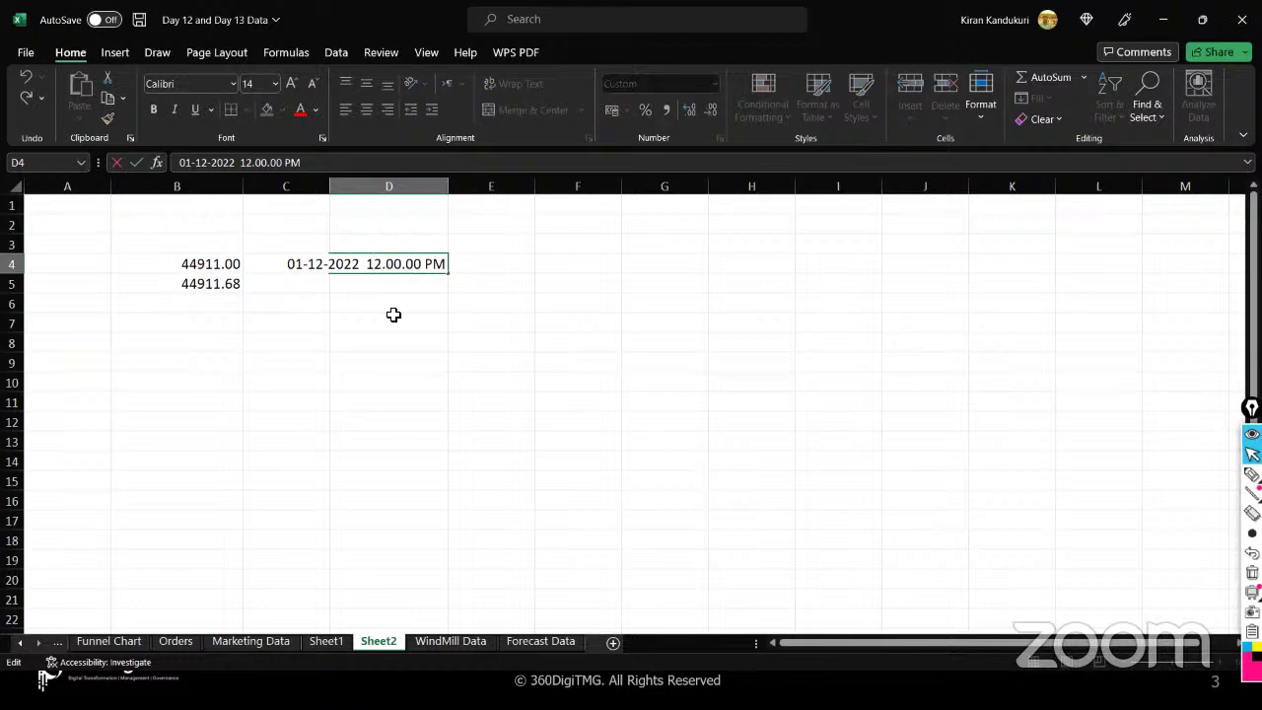
{"action": "key", "text": "BackSpace"}
{"action": "key", "text": "BackSpace"}
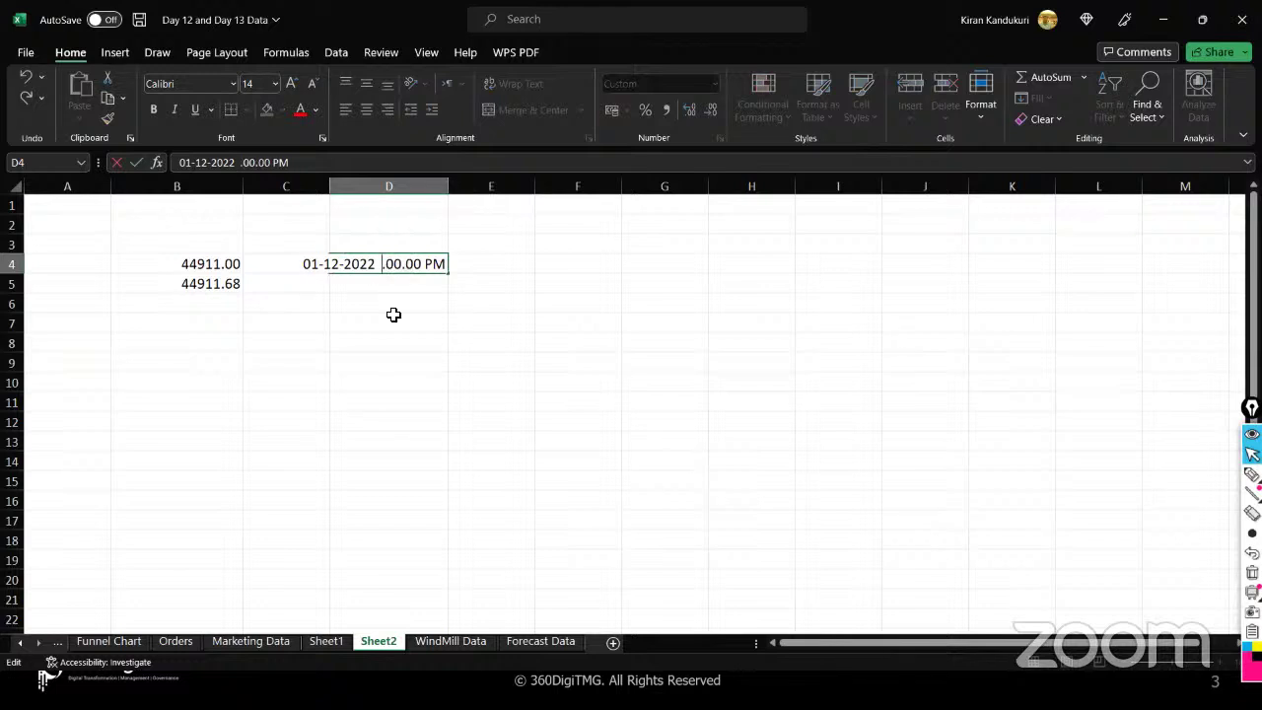
{"action": "type", "text": "6"}
{"action": "key", "text": "Return"}
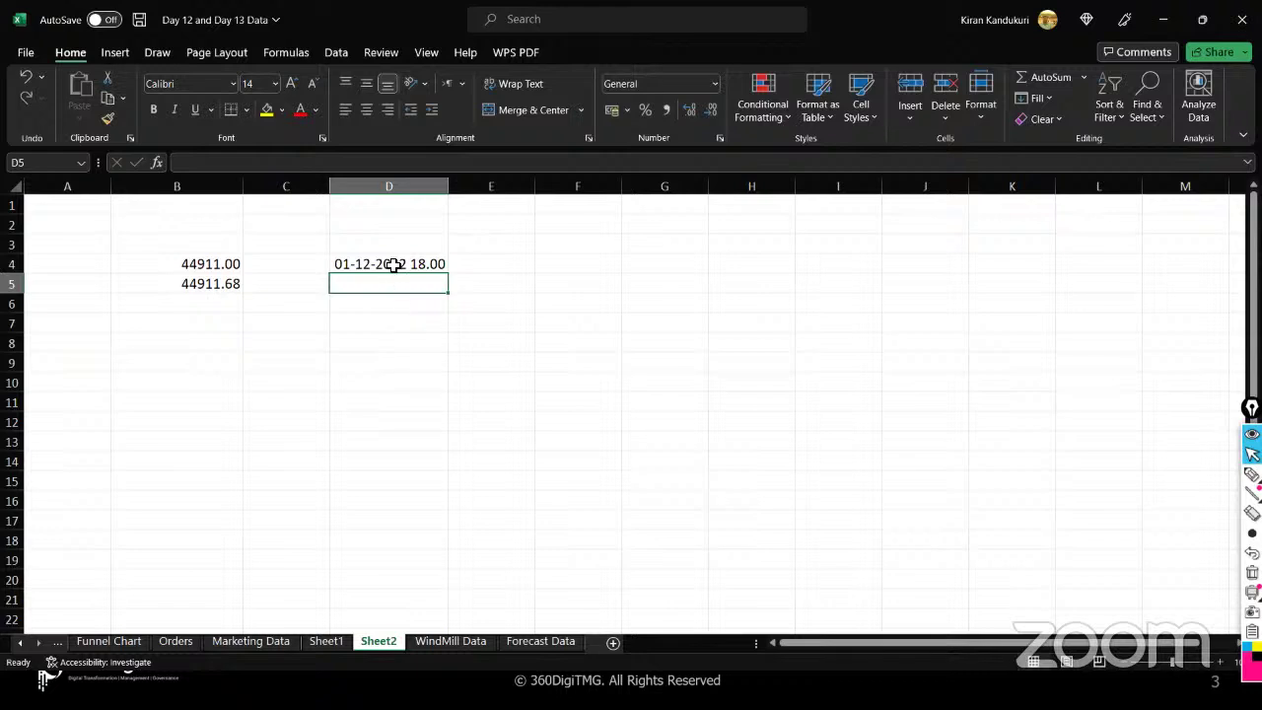
- Apply the Number format to the 6 PM date-time in cell D4
{"action": "left_click", "coordinate": [392, 267]}
{"action": "left_click", "coordinate": [713, 85]}
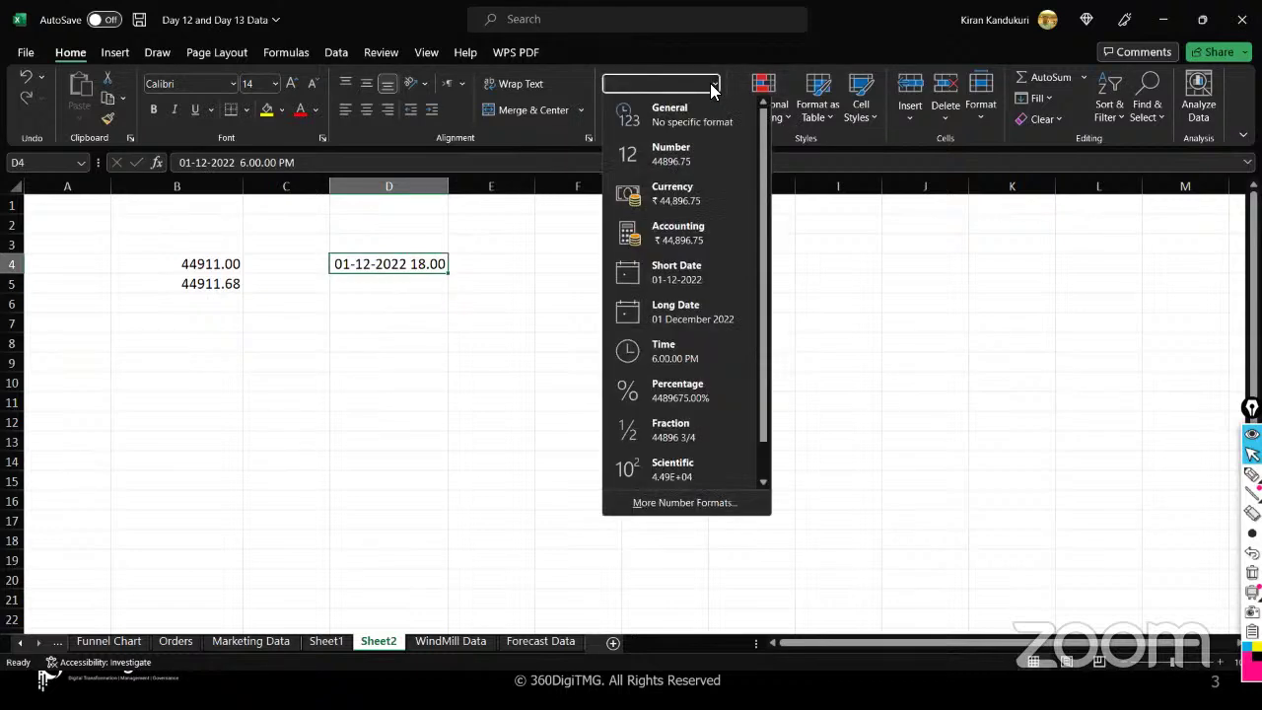
{"action": "left_click", "coordinate": [679, 155]}
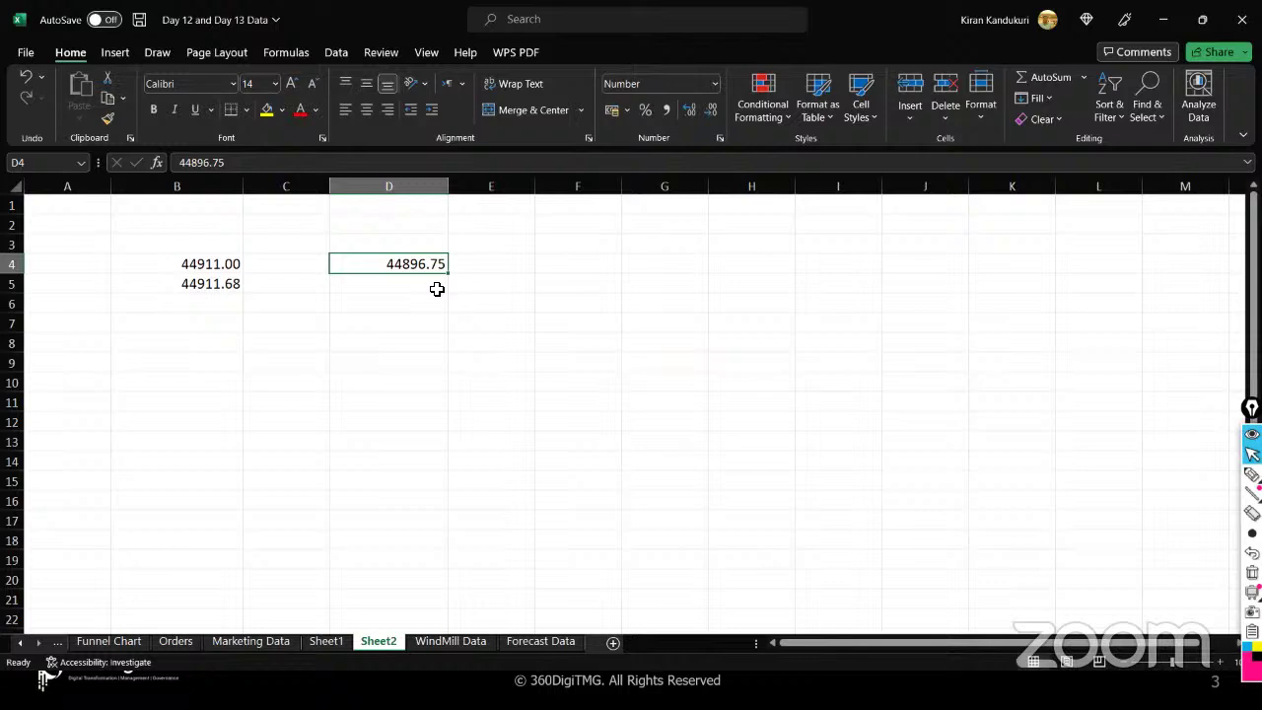
- Clear the date and time serial numbers from cells B4 to D6
{"action": "left_click_drag", "start_coordinate": [164, 264], "coordinate": [162, 296]}
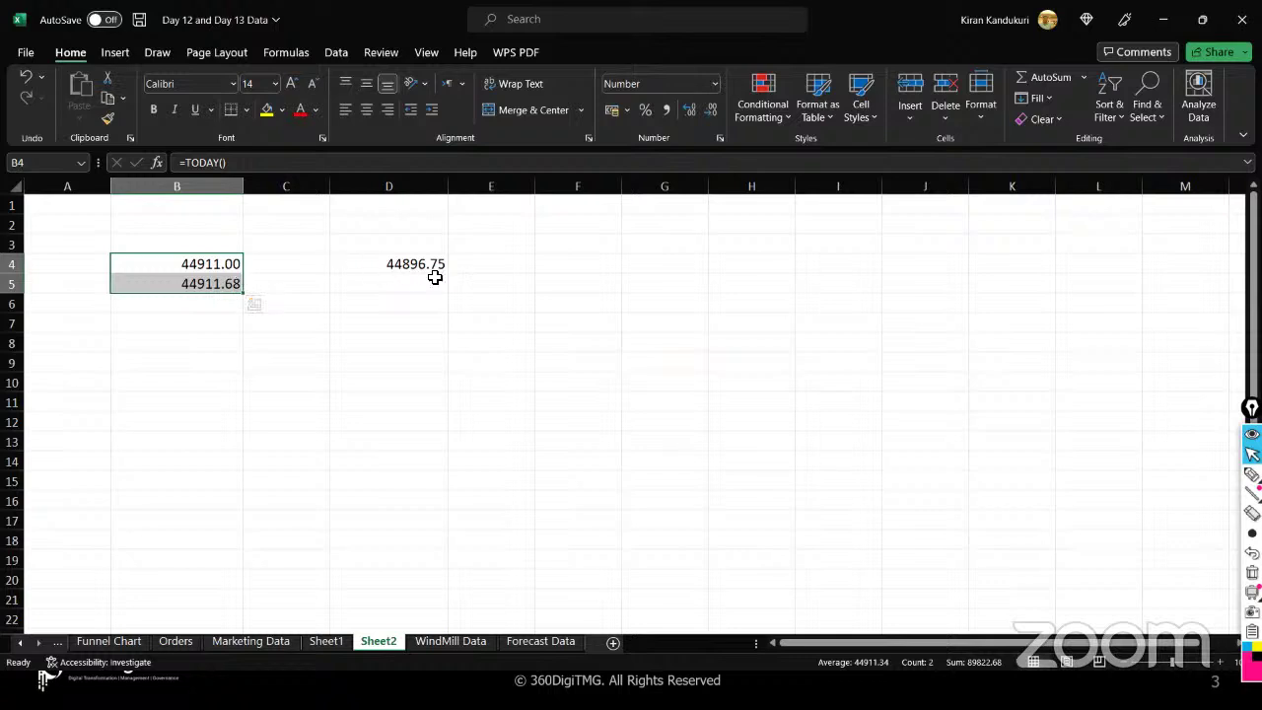
{"action": "left_click_drag", "start_coordinate": [188, 248], "coordinate": [449, 332]}
{"action": "key", "text": "BackSpace"}
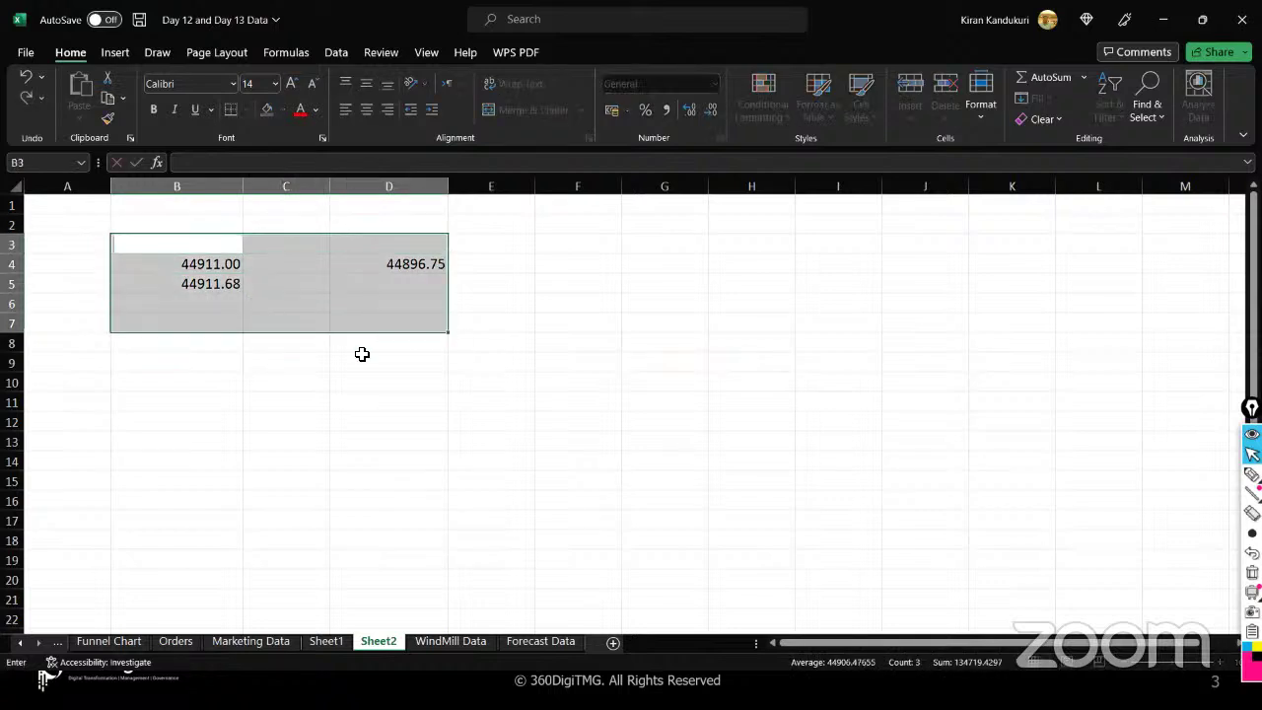
{"action": "left_click_drag", "start_coordinate": [379, 363], "coordinate": [437, 293]}
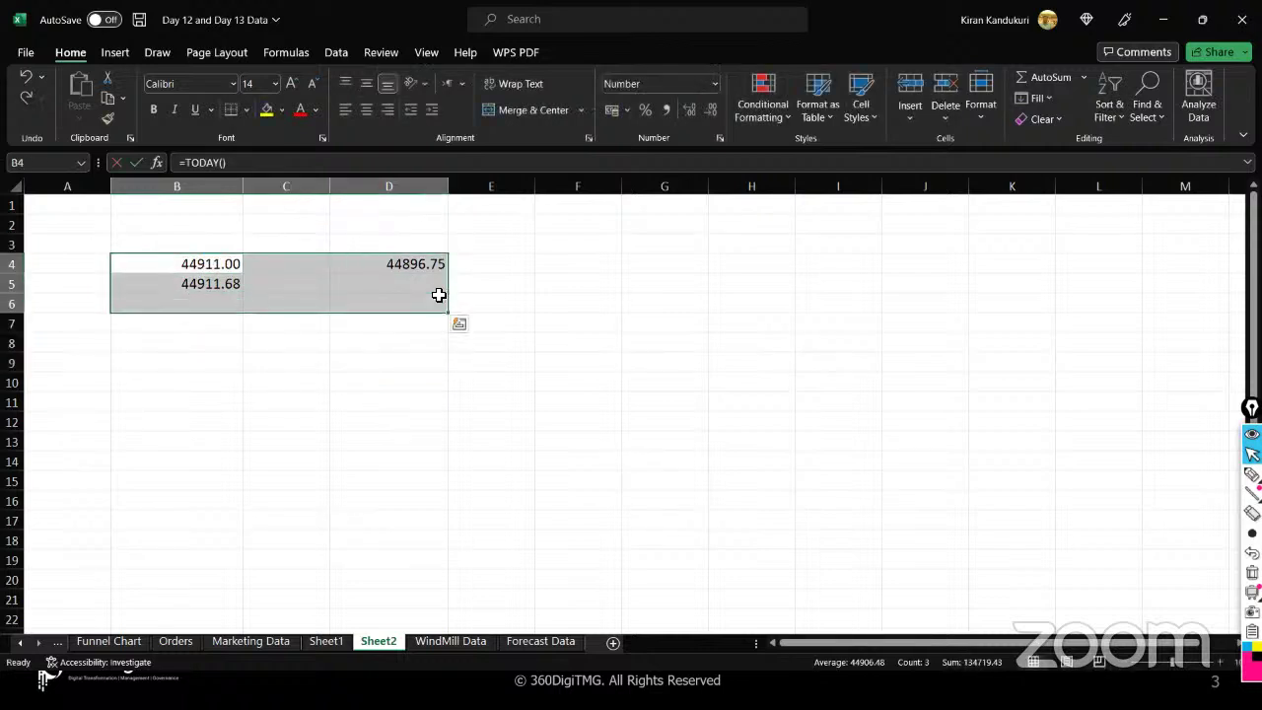
{"action": "key", "text": "Delete"}
{"action": "left_click", "coordinate": [185, 212]}
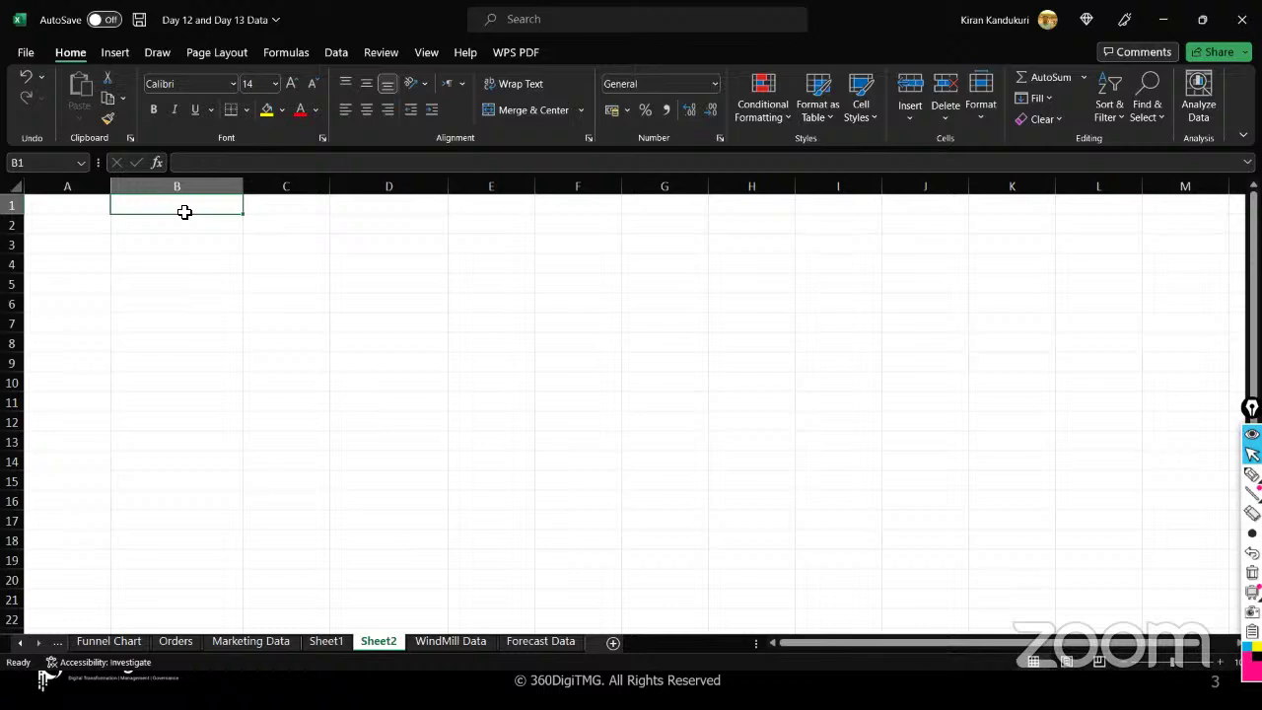
- Label cell B3 "Invoice Date" and enter the formula =TODAY() in C3
{"action": "left_click", "coordinate": [152, 248]}
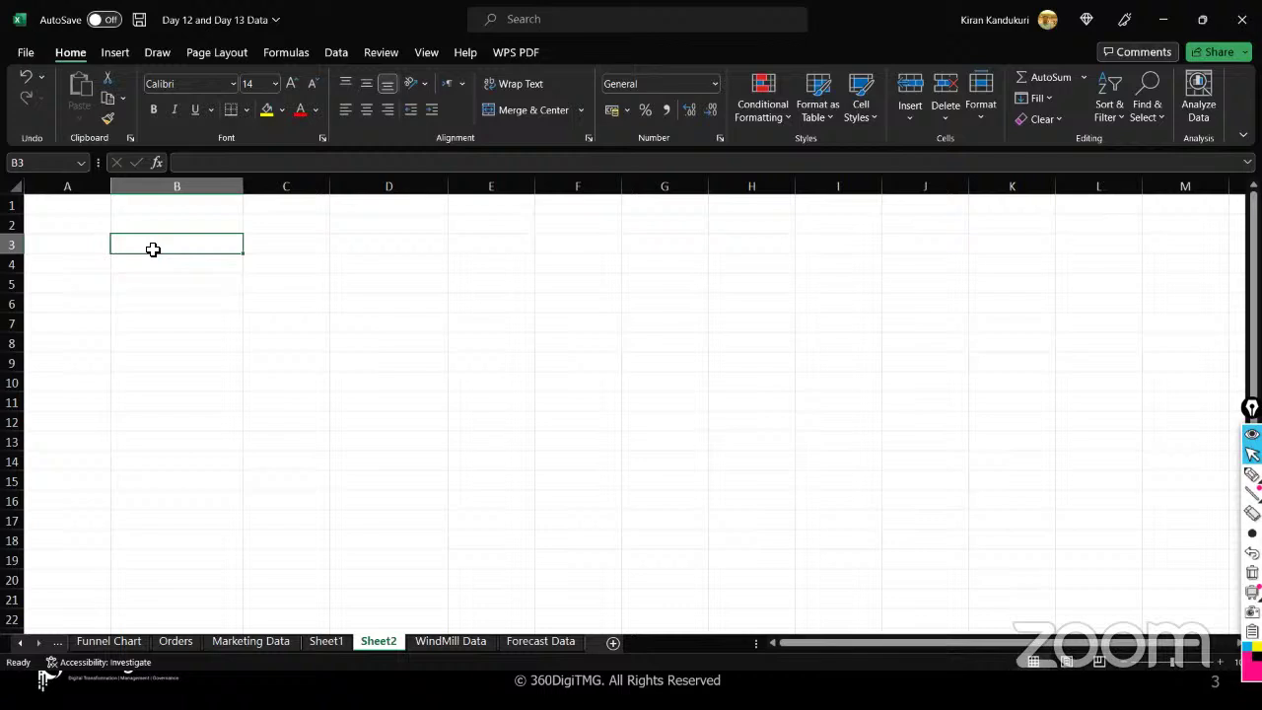
{"action": "type", "text": "Invoice Date"}
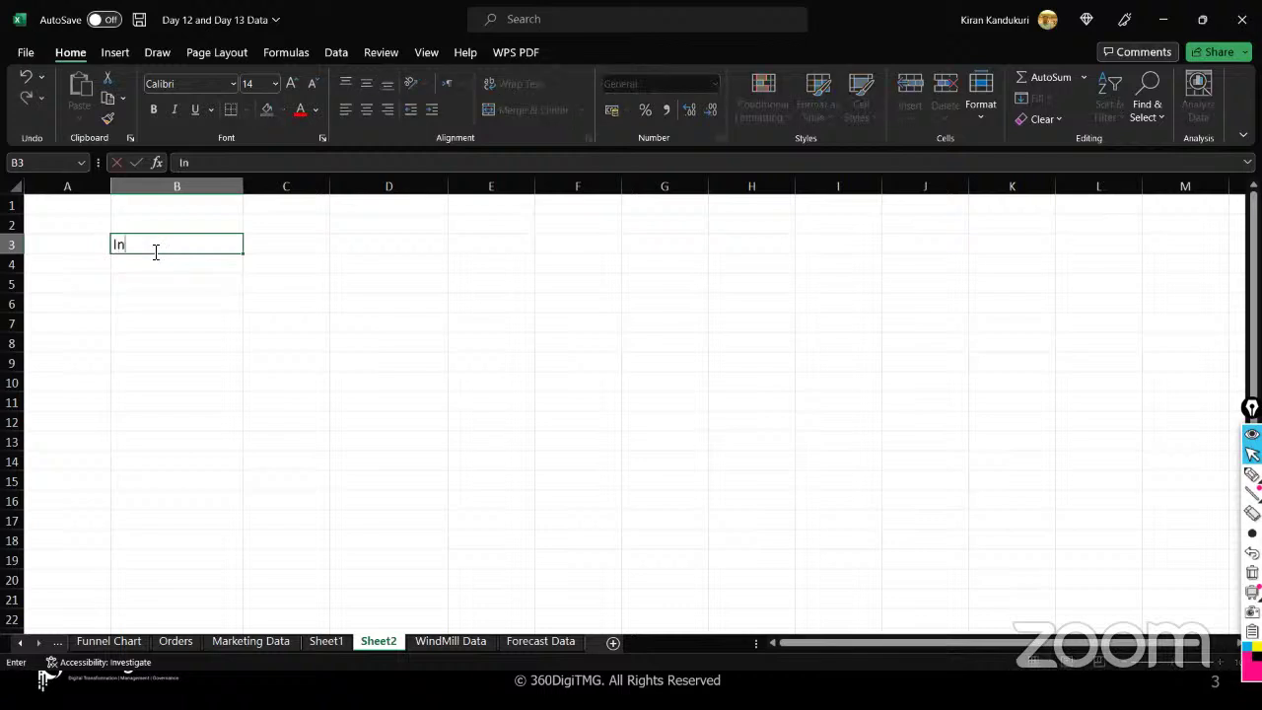
{"action": "key", "text": "Tab"}
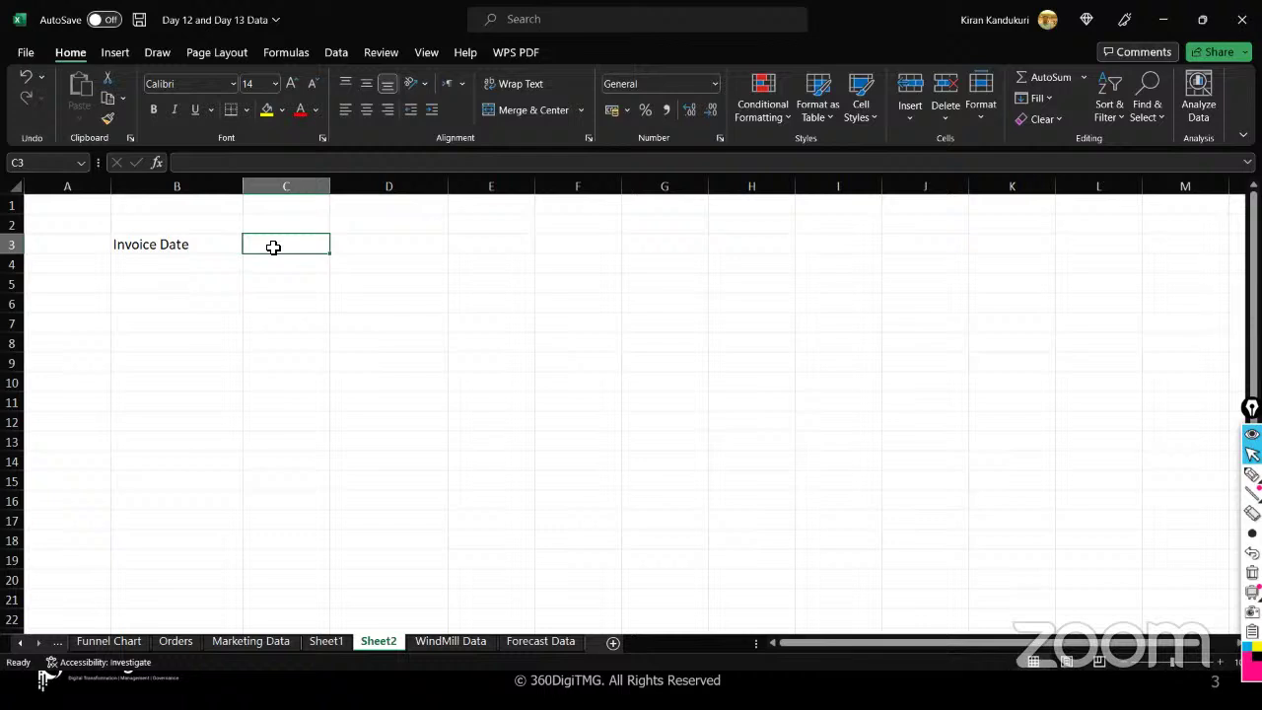
{"action": "type", "text": "=tod"}
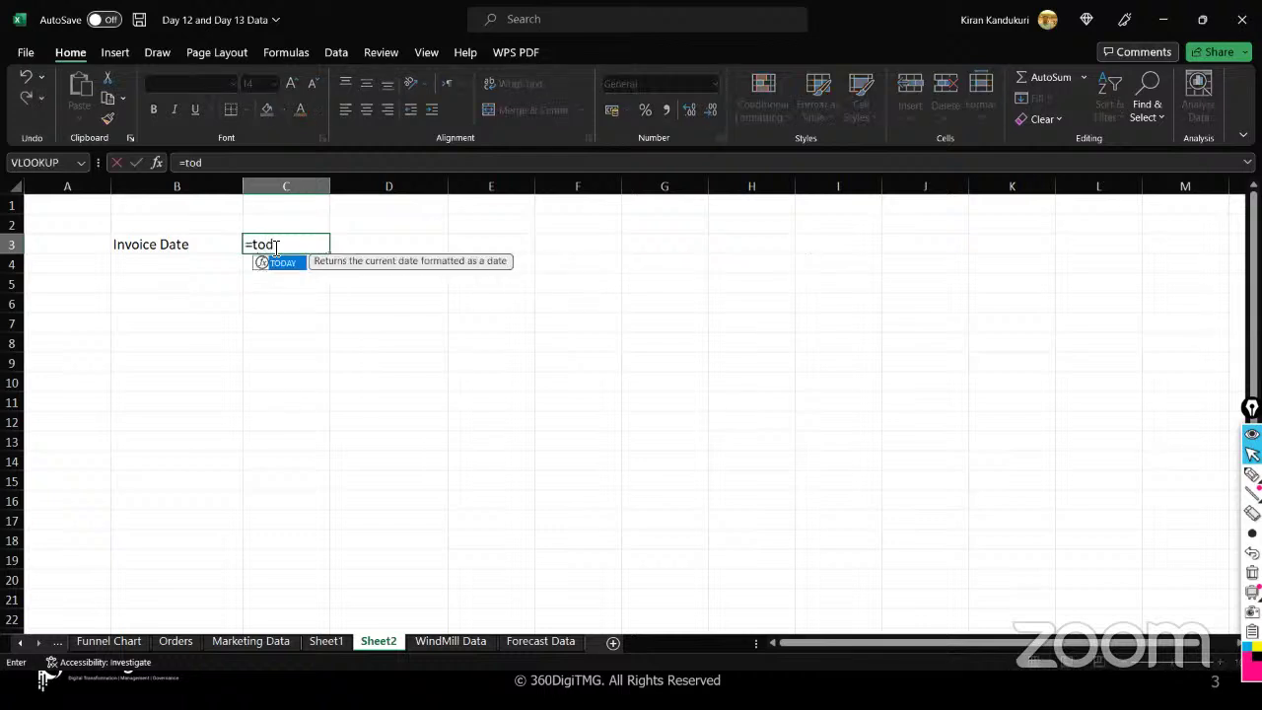
{"action": "type", "text": "ay()"}
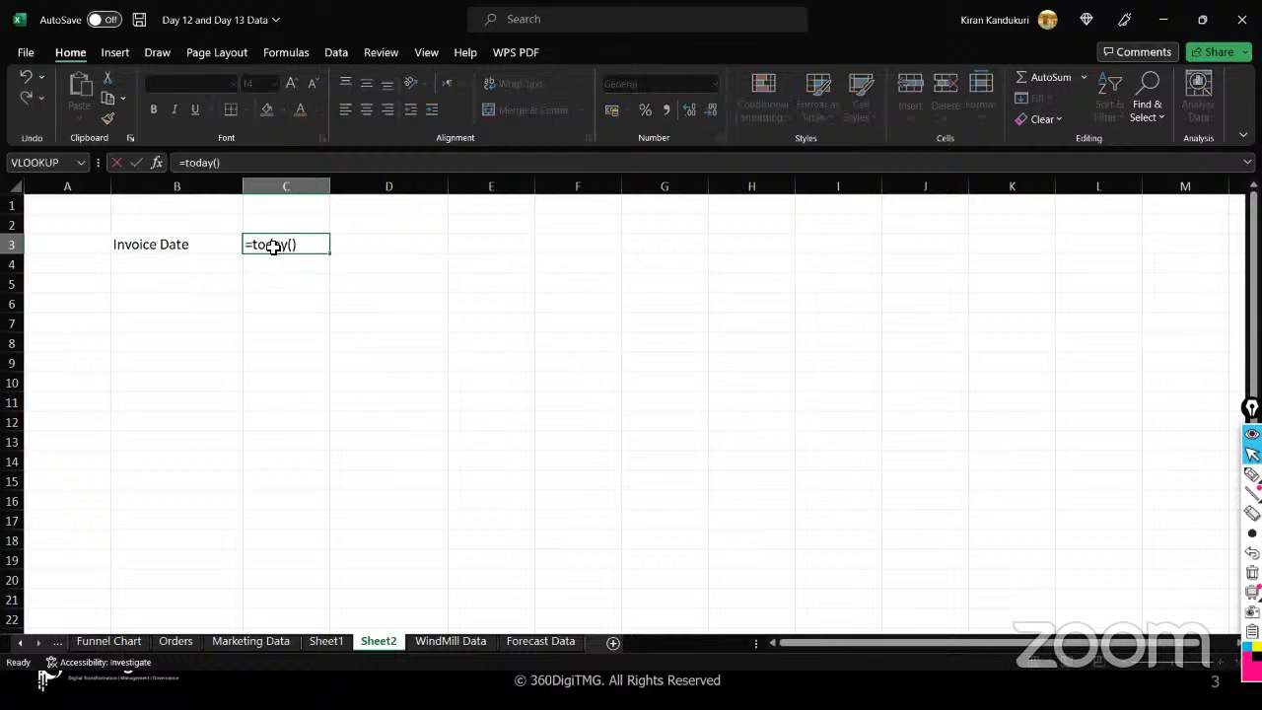
{"action": "key", "text": "Return"}
{"action": "left_click", "coordinate": [319, 244]}
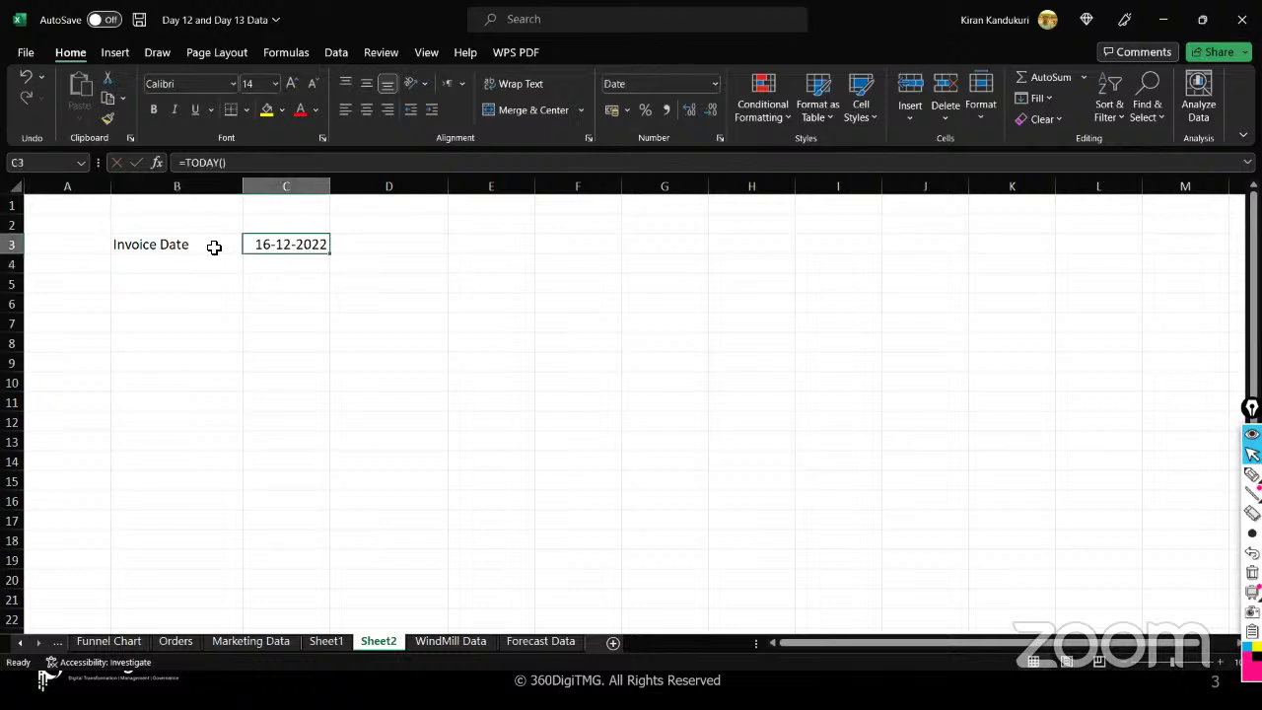
{"action": "left_click_drag", "start_coordinate": [211, 245], "coordinate": [285, 244]}
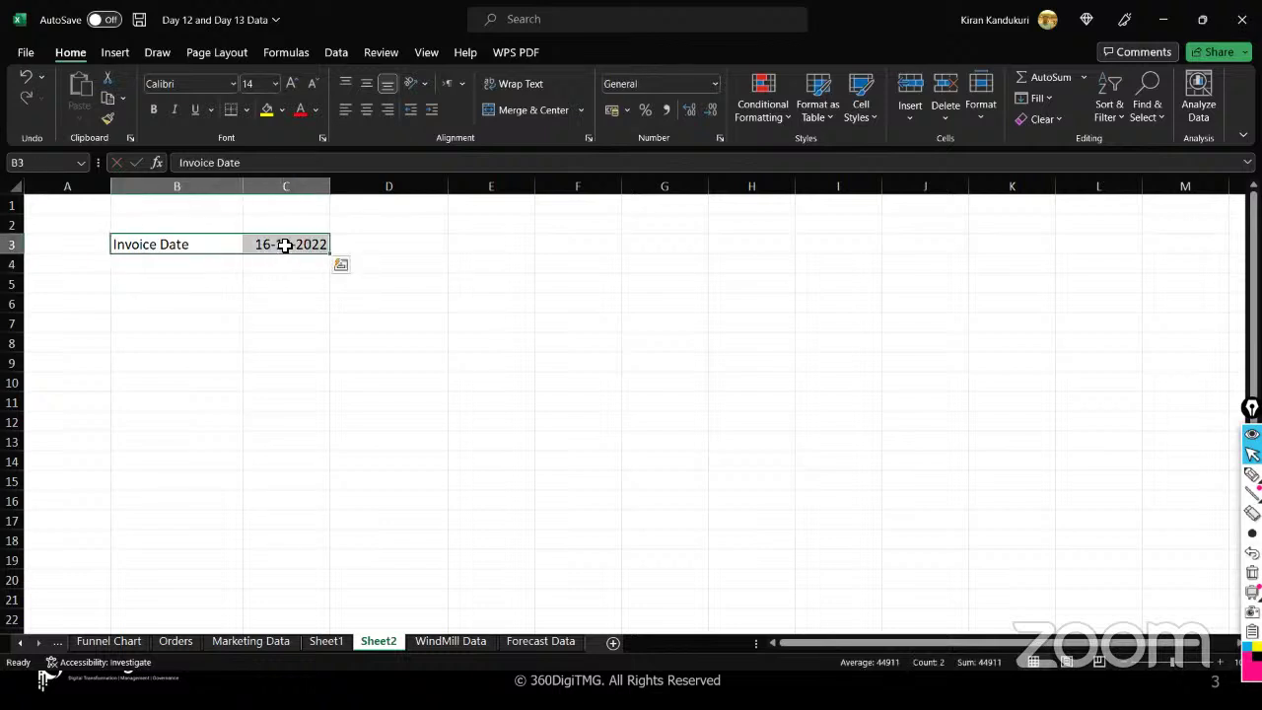
- Label cell B5 "Due Date", two rows below the invoice date label
{"action": "left_click", "coordinate": [187, 268]}
{"action": "mouse_move", "coordinate": [180, 285]}
{"action": "left_mouse_down"}
{"action": "mouse_move", "coordinate": [168, 344]}
{"action": "mouse_move", "coordinate": [183, 285]}
{"action": "left_mouse_up"}
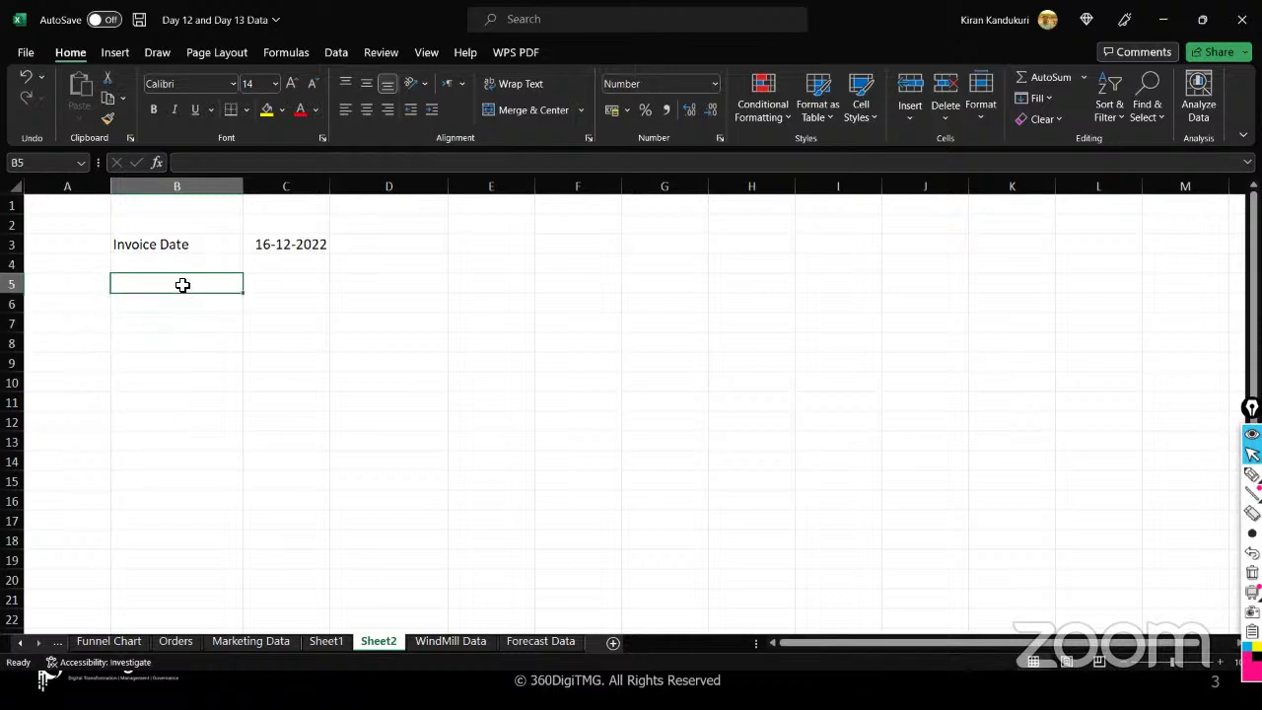
{"action": "type", "text": "DUeD"}
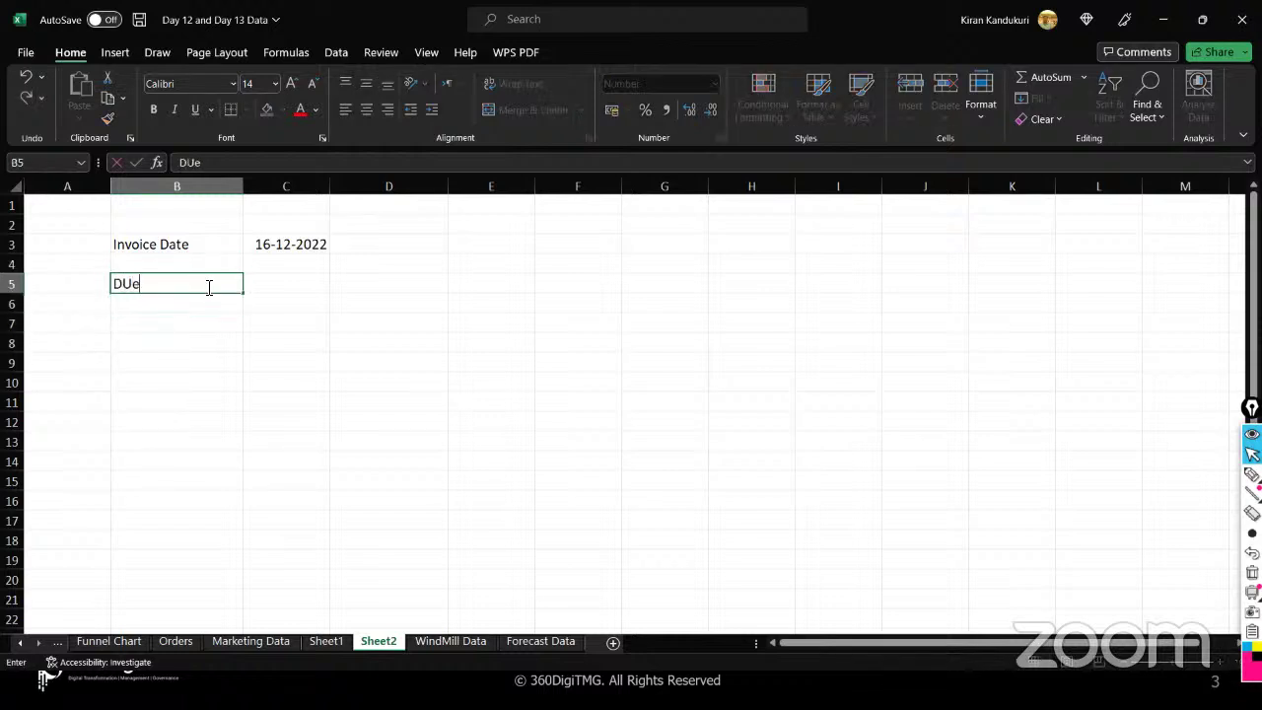
{"action": "key", "text": "BackSpace"}
{"action": "key", "text": "BackSpace"}
{"action": "key", "text": "BackSpace"}
{"action": "type", "text": "ue Date"}
{"action": "key", "text": "Tab"}
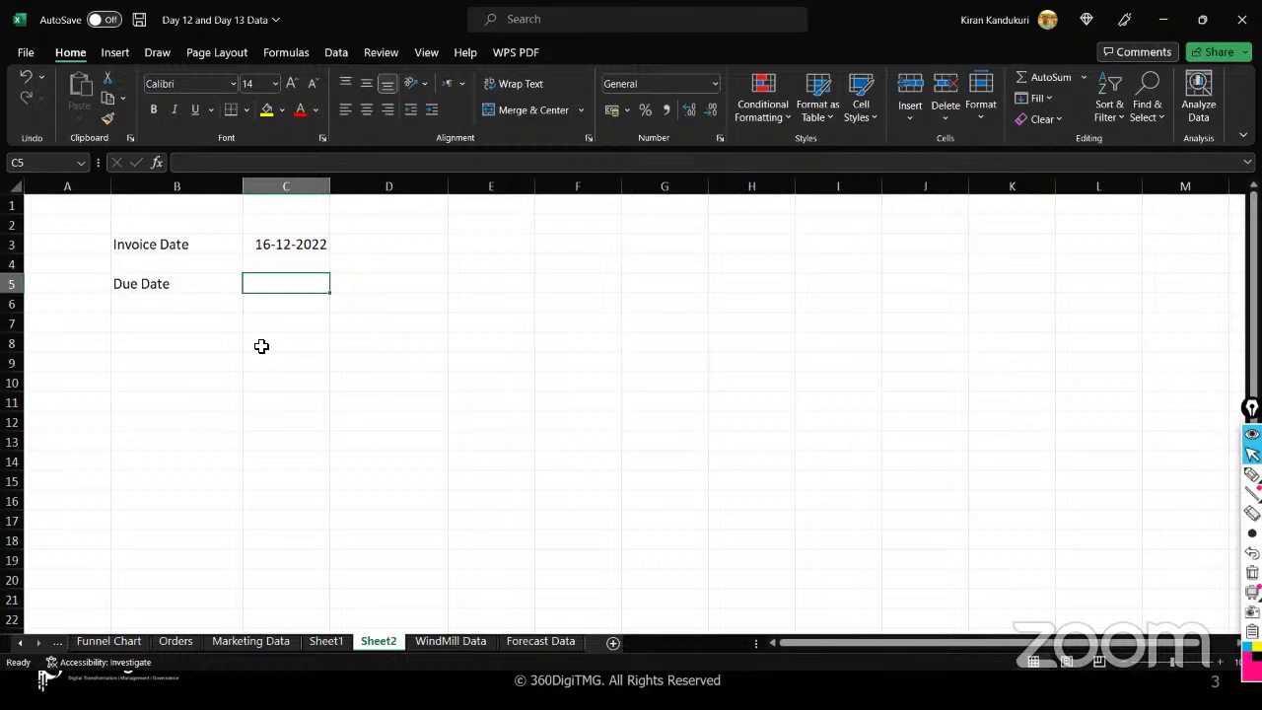
- Calculate the due date in C5 as 30 days after the invoice date with =C3+30
{"action": "left_click", "coordinate": [324, 246]}
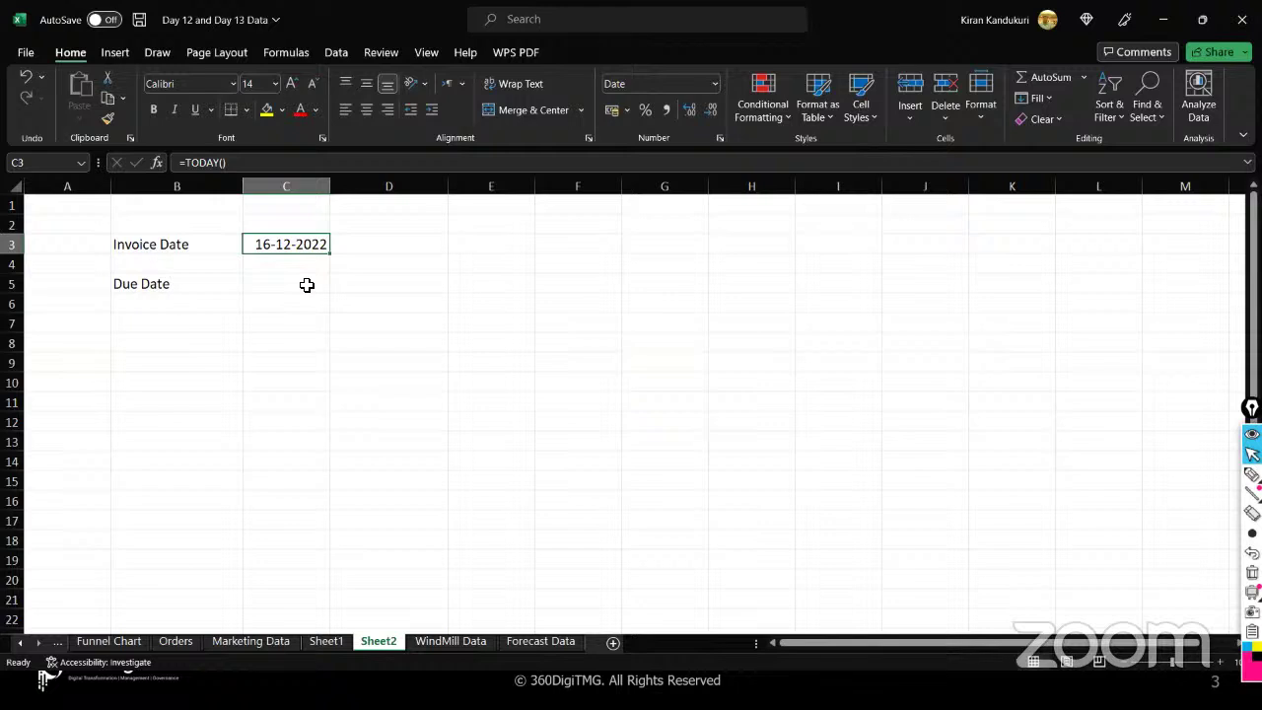
{"action": "left_click", "coordinate": [307, 285]}
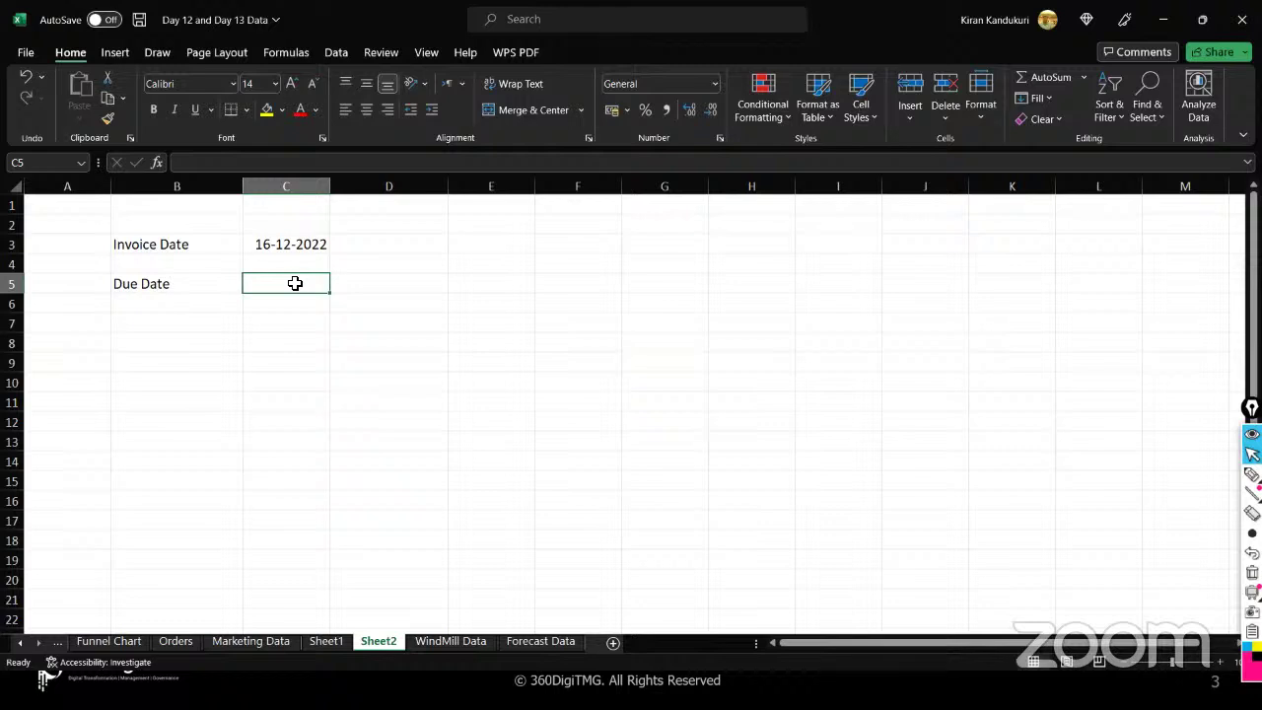
{"action": "double_click", "coordinate": [295, 283]}
{"action": "type", "text": "="}
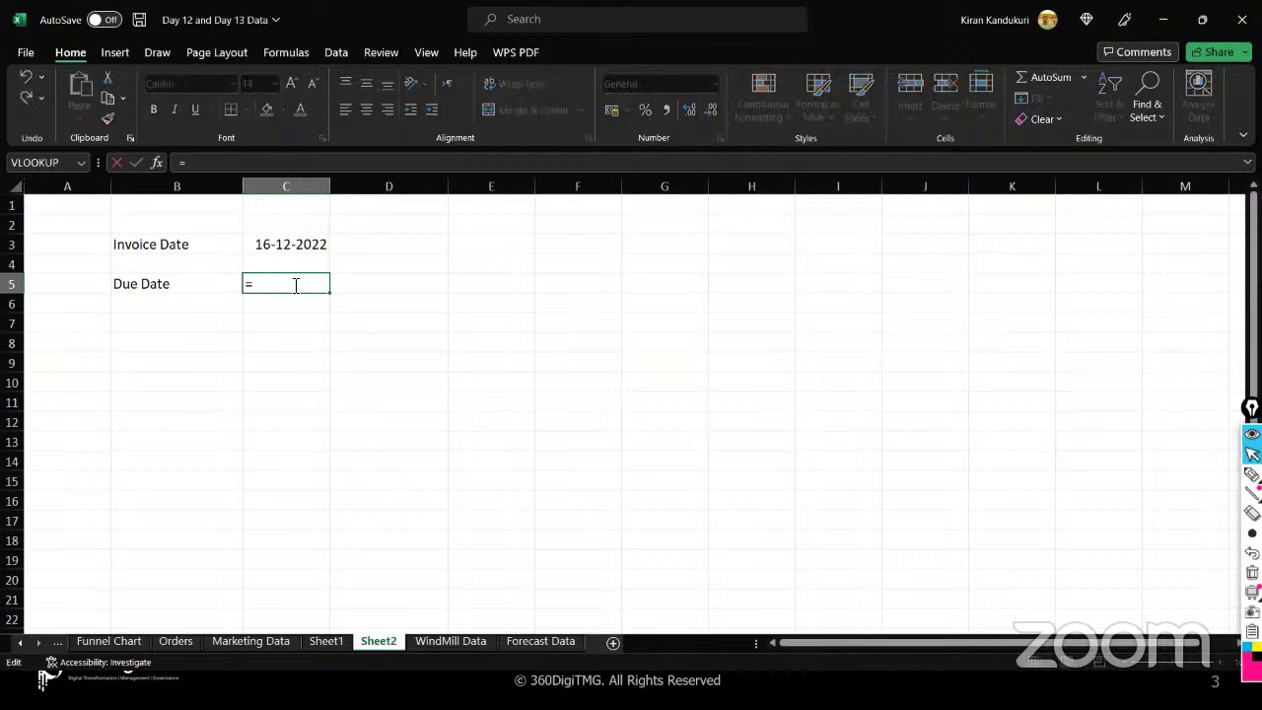
{"action": "left_click", "coordinate": [301, 244]}
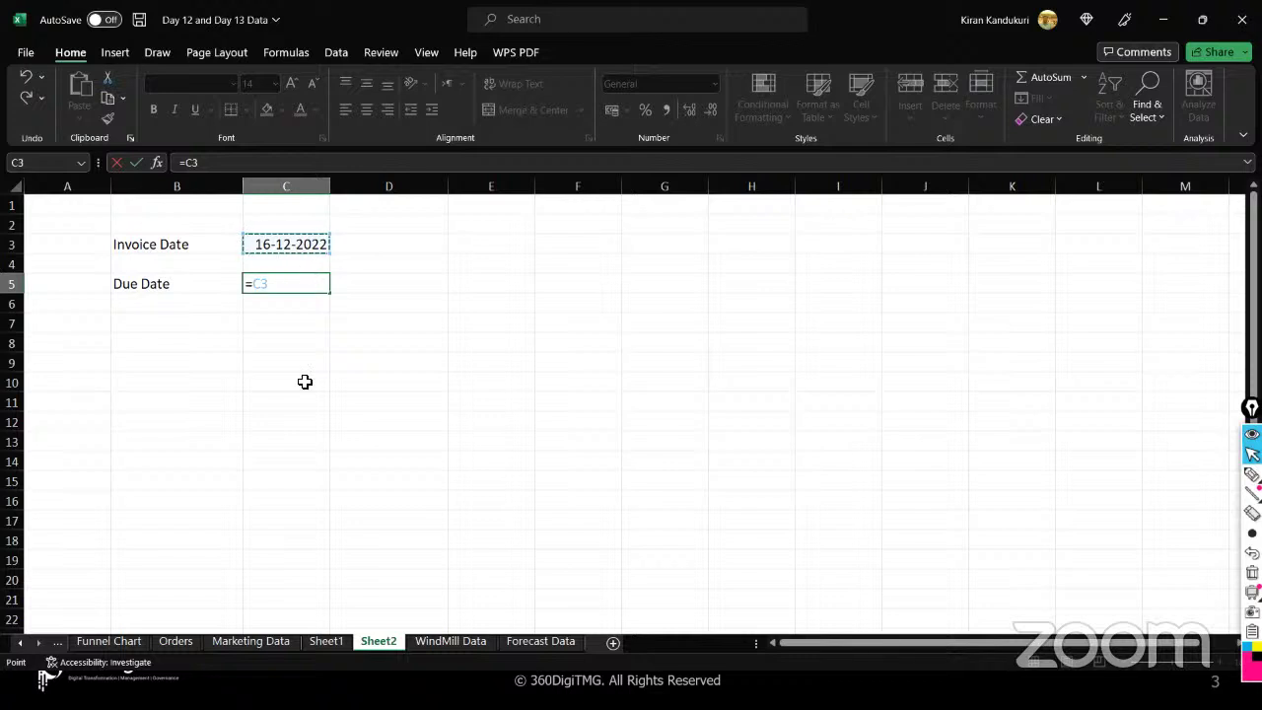
{"action": "type", "text": "+30"}
{"action": "key", "text": "Return"}
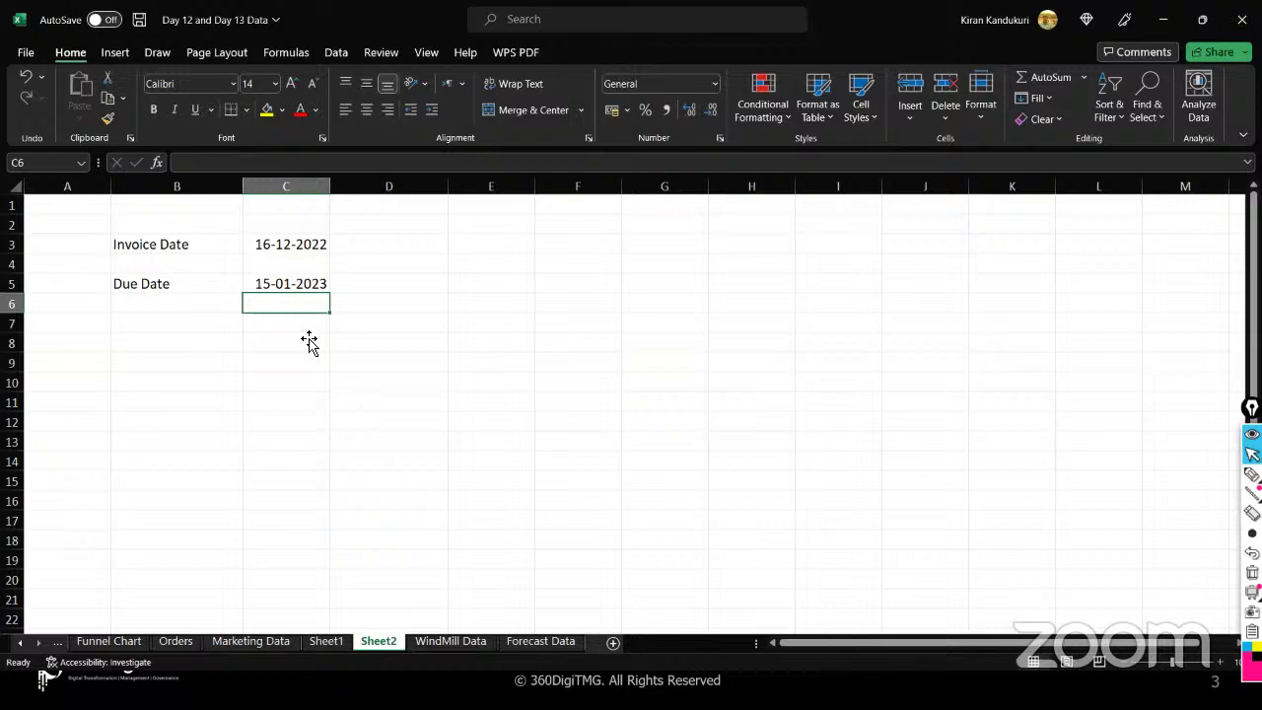
- Copy the invoice date from C3 into E3 as a value only and format it as Short Date
{"action": "left_click", "coordinate": [308, 244]}
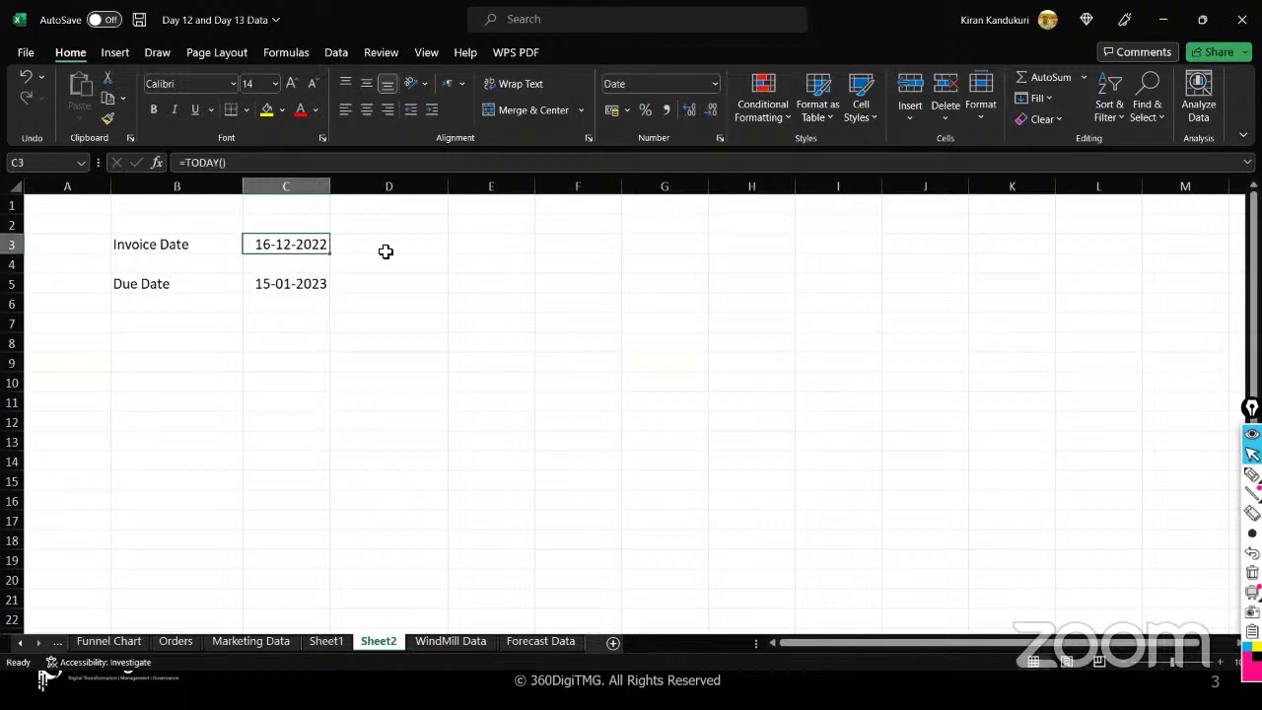
{"action": "key", "text": "ctrl+c"}
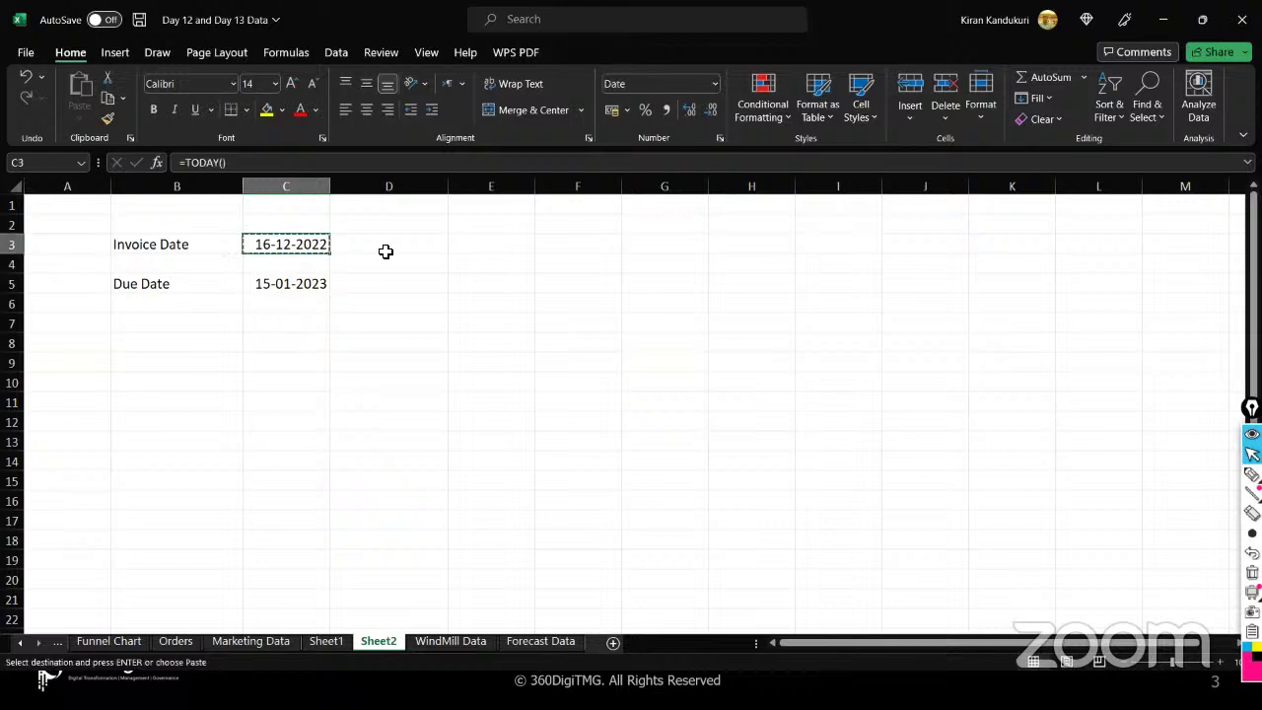
{"action": "left_click", "coordinate": [464, 244]}
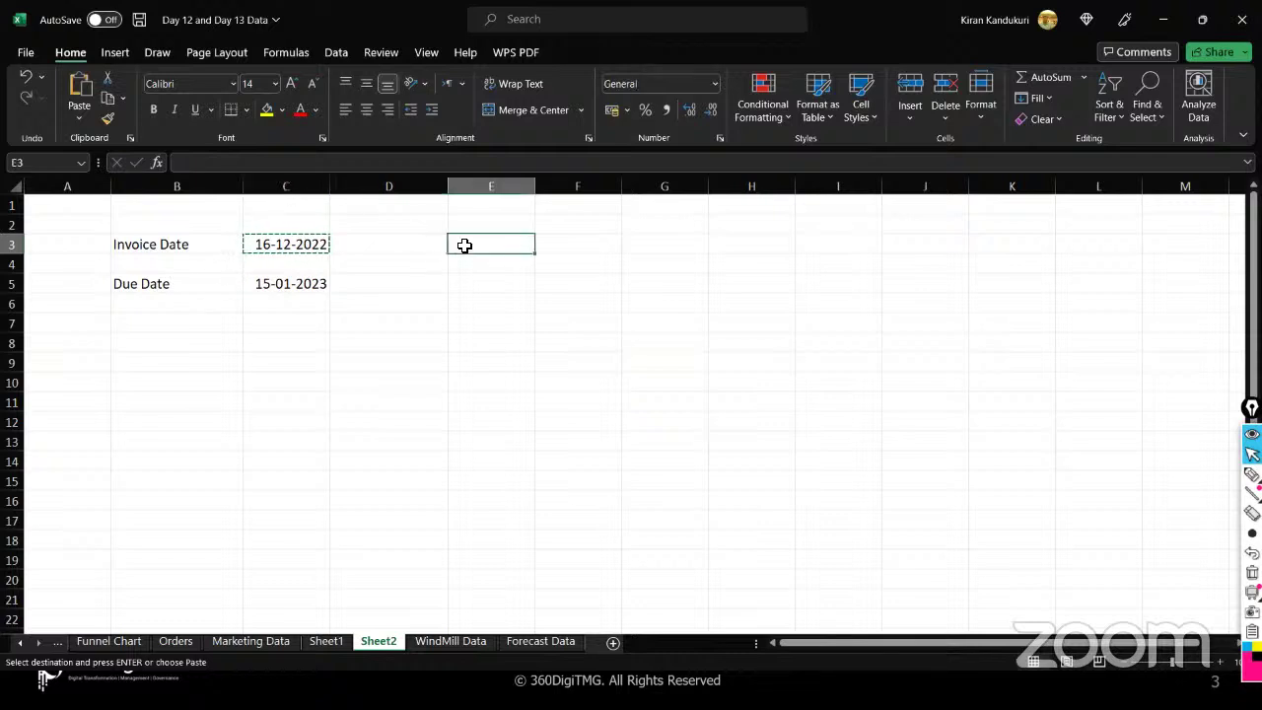
{"action": "key", "text": "ctrl+v"}
{"action": "left_click", "coordinate": [578, 268]}
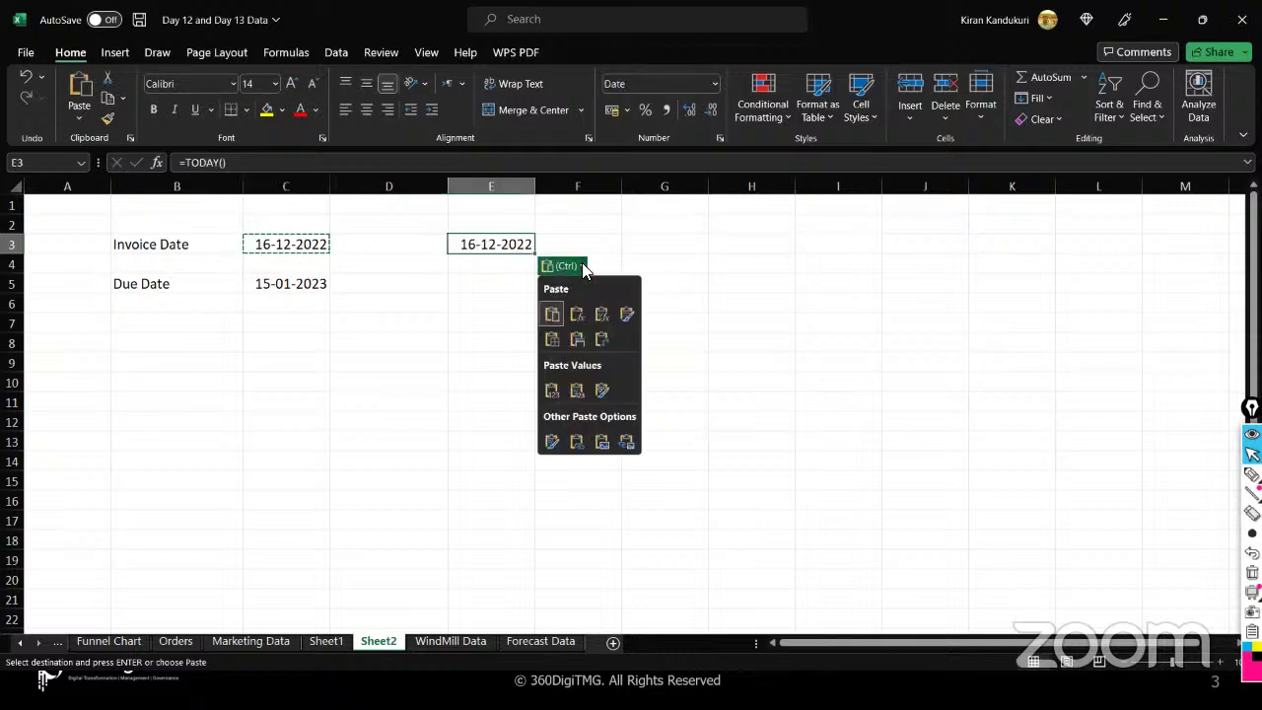
{"action": "left_click", "coordinate": [552, 390]}
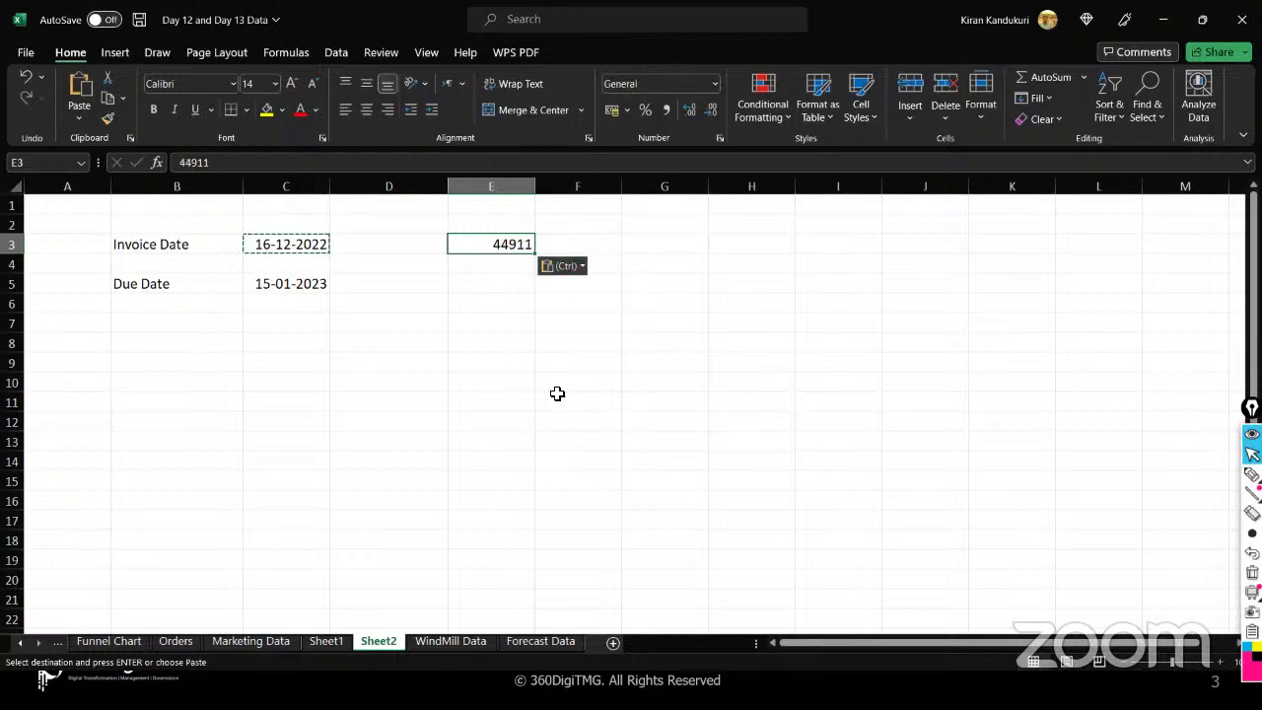
{"action": "left_click", "coordinate": [713, 87]}
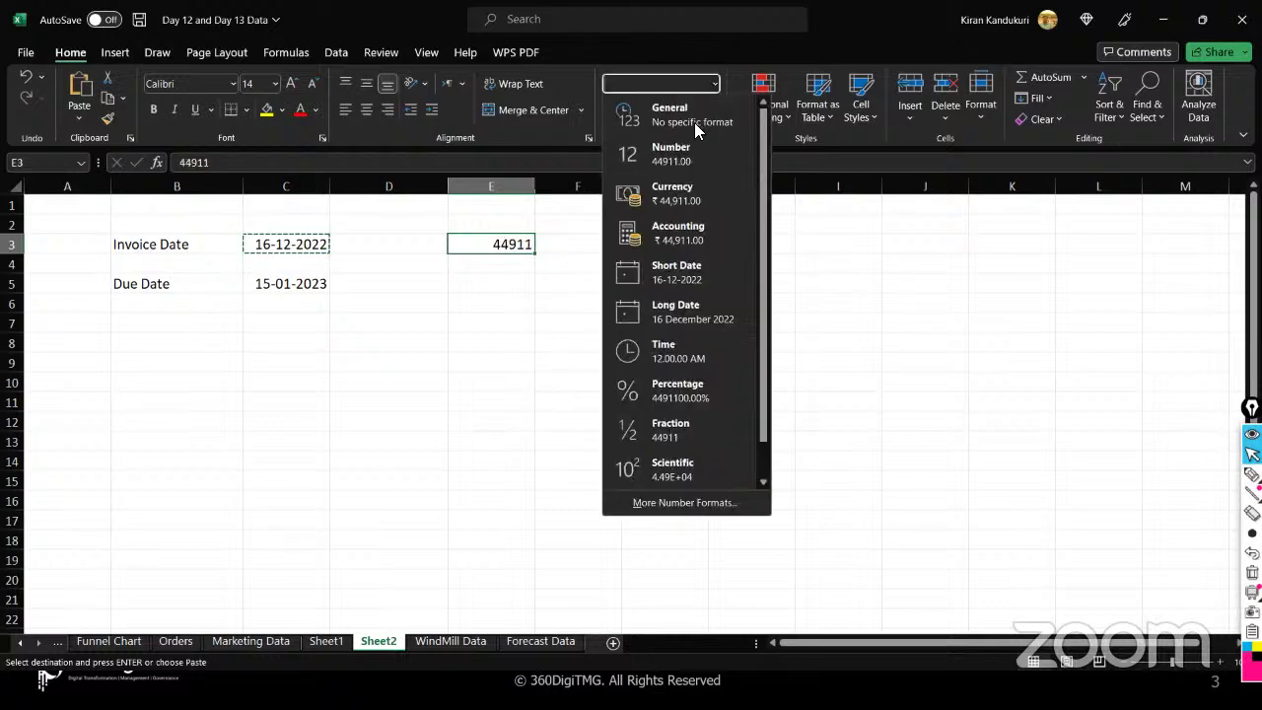
{"action": "left_click", "coordinate": [674, 290]}
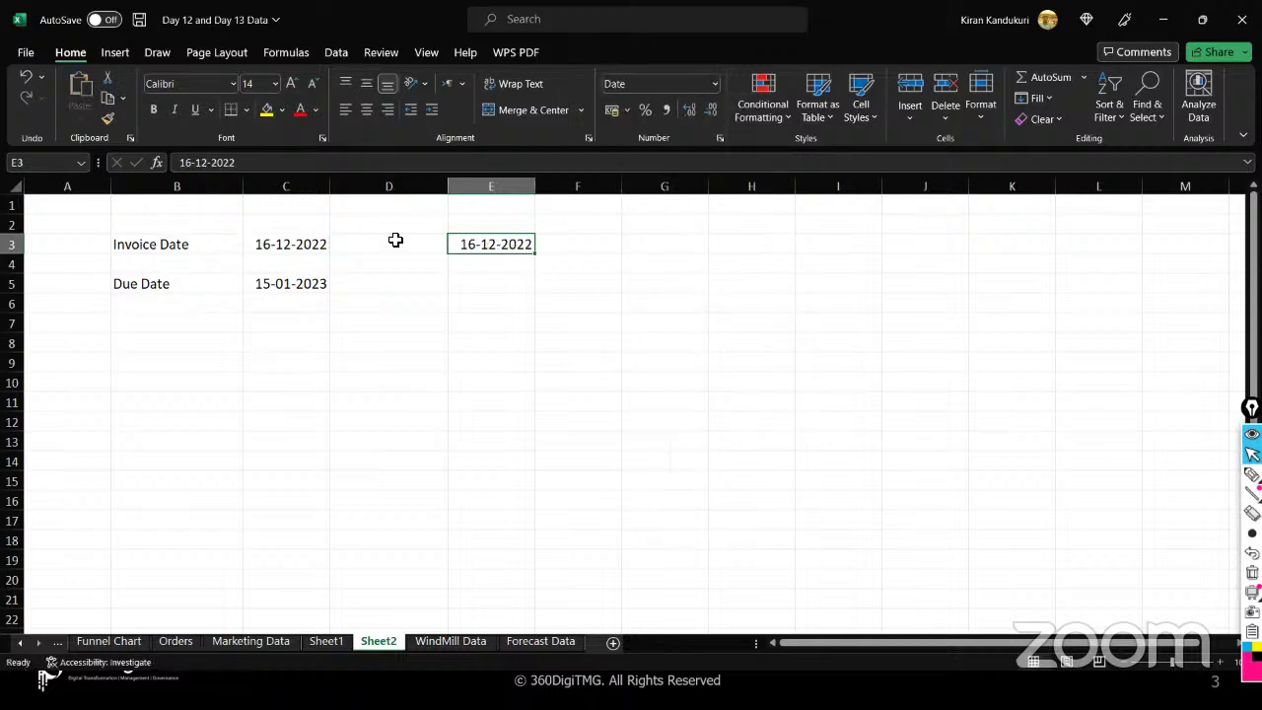
{"action": "left_click", "coordinate": [300, 244]}
{"action": "left_click_drag", "start_coordinate": [239, 164], "coordinate": [184, 163]}
{"action": "left_click", "coordinate": [471, 244]}
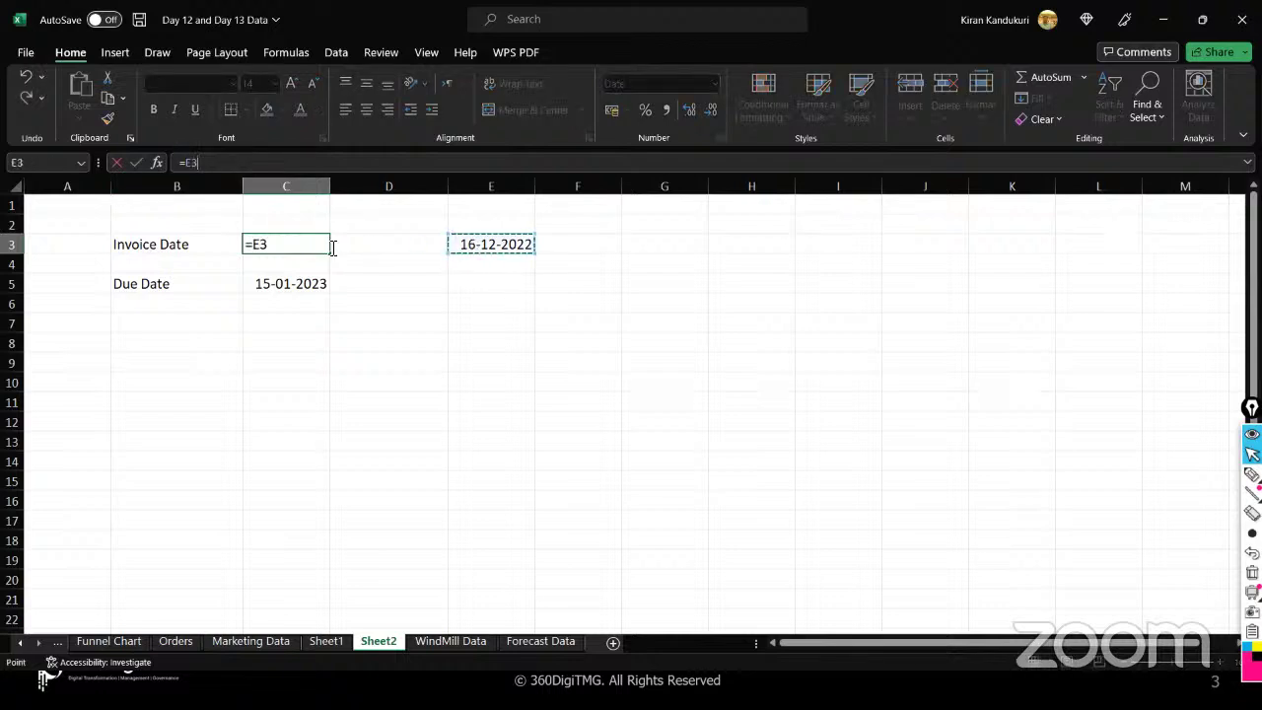
{"action": "key", "text": "Escape"}
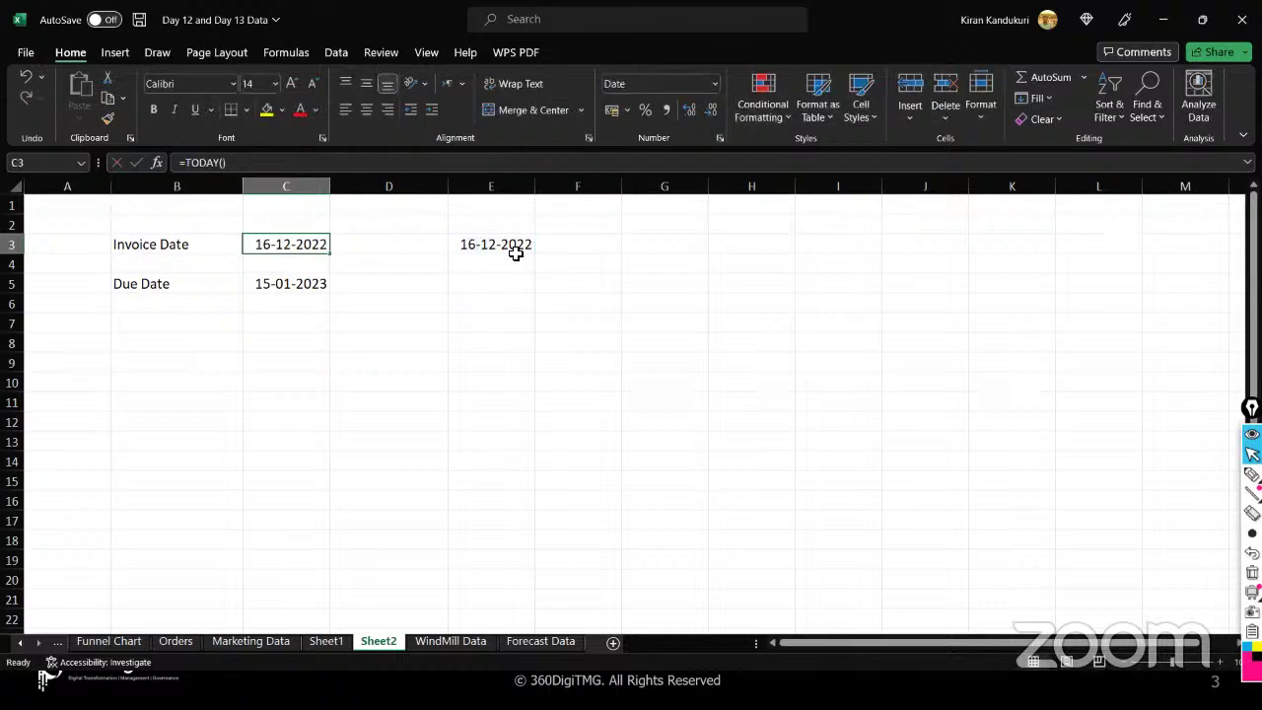
- Extract the year of the date in E3 into cell E5 with =YEAR(E3)
{"action": "left_click", "coordinate": [517, 255]}
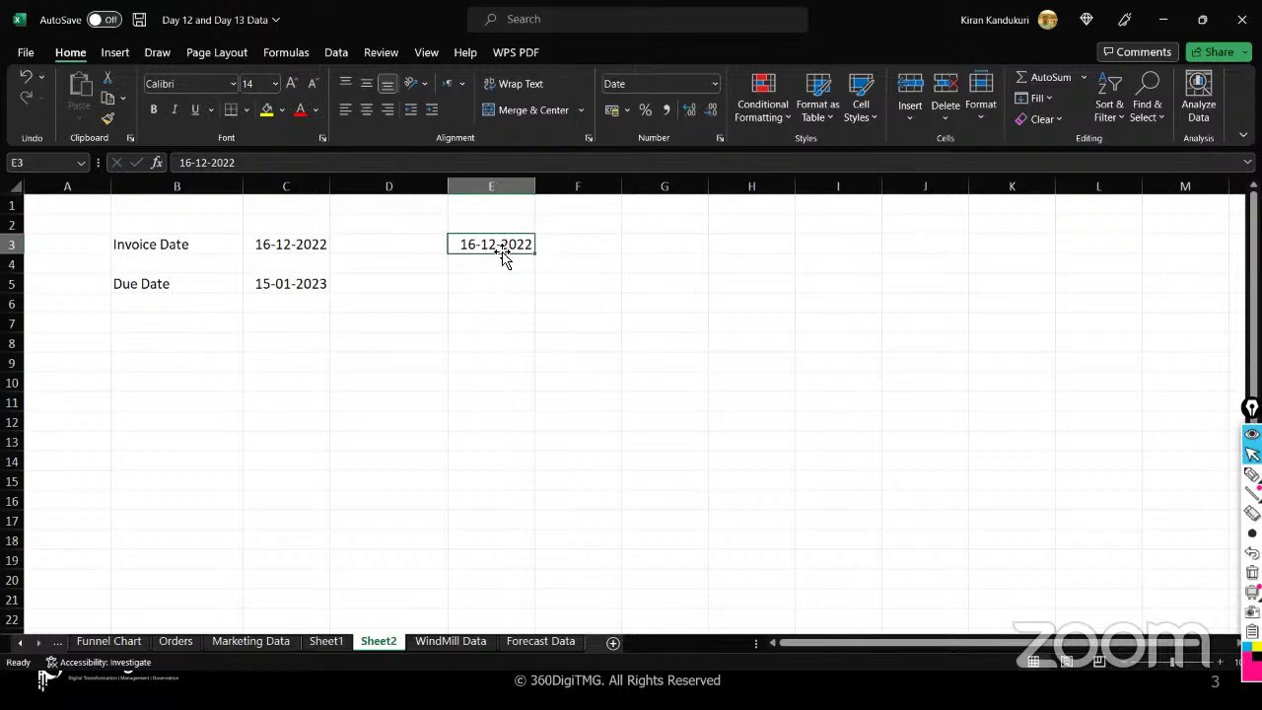
{"action": "left_click", "coordinate": [490, 283]}
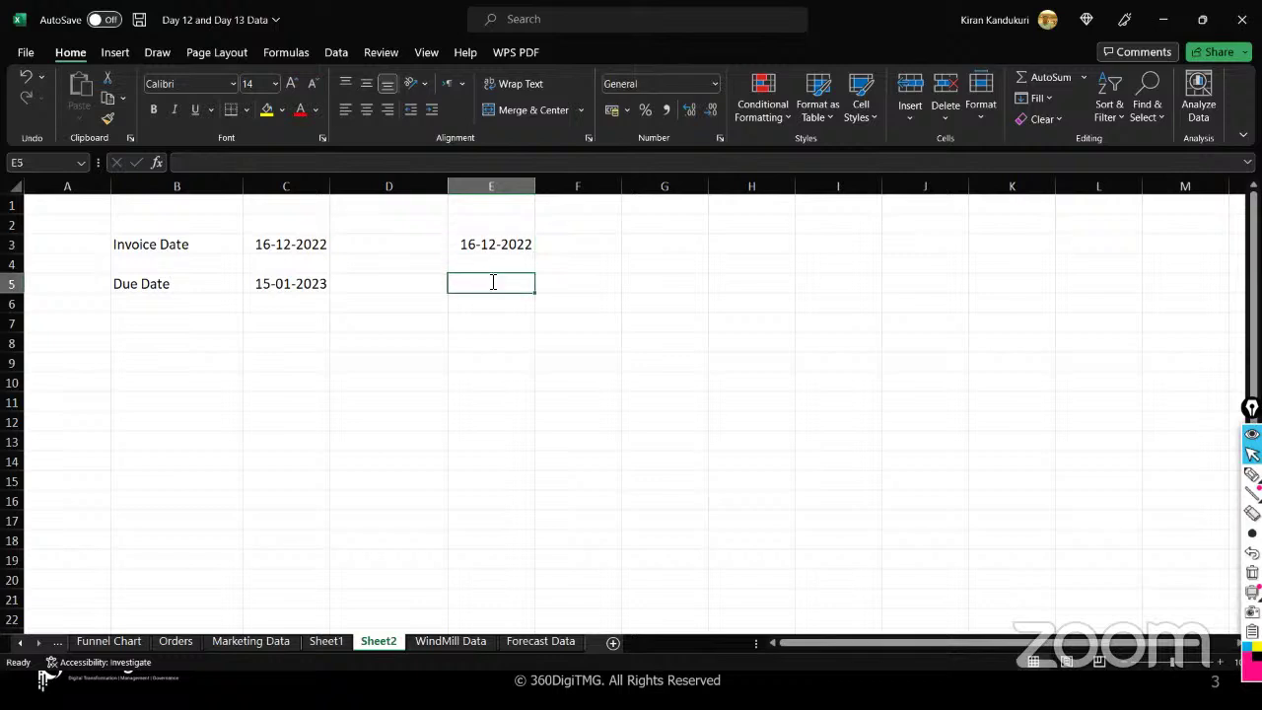
{"action": "type", "text": "=year("}
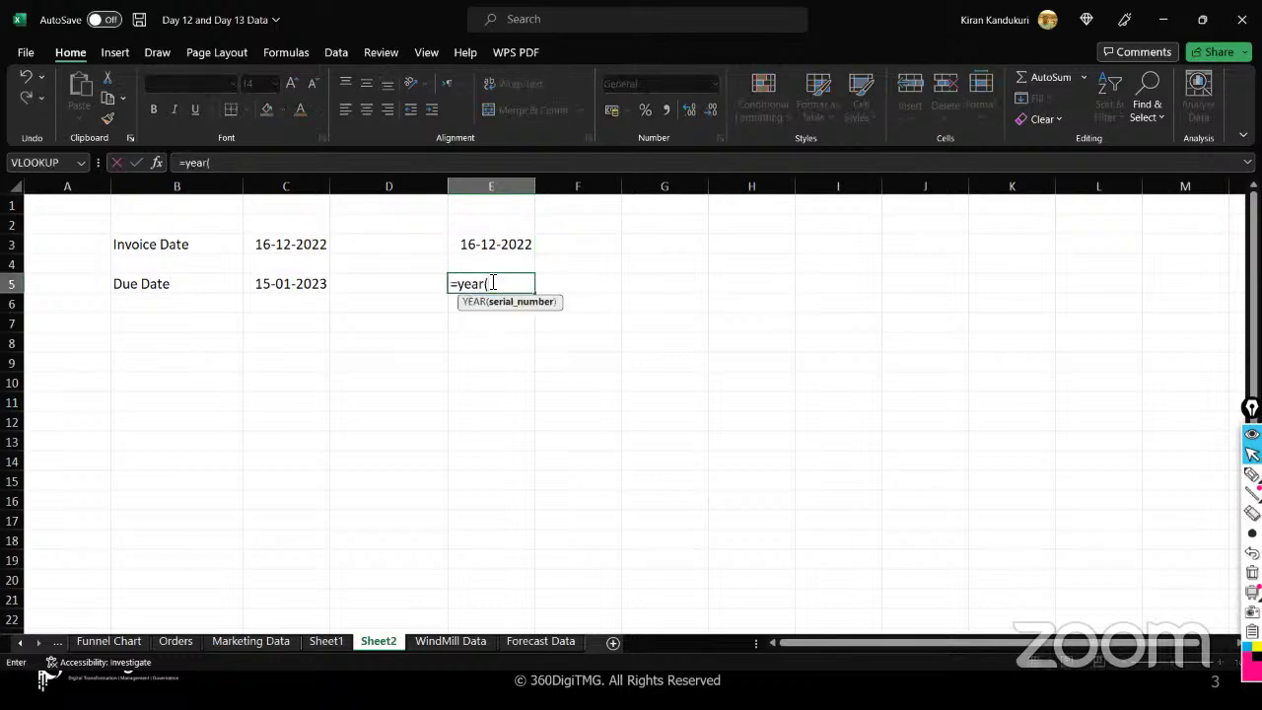
{"action": "left_click", "coordinate": [494, 245]}
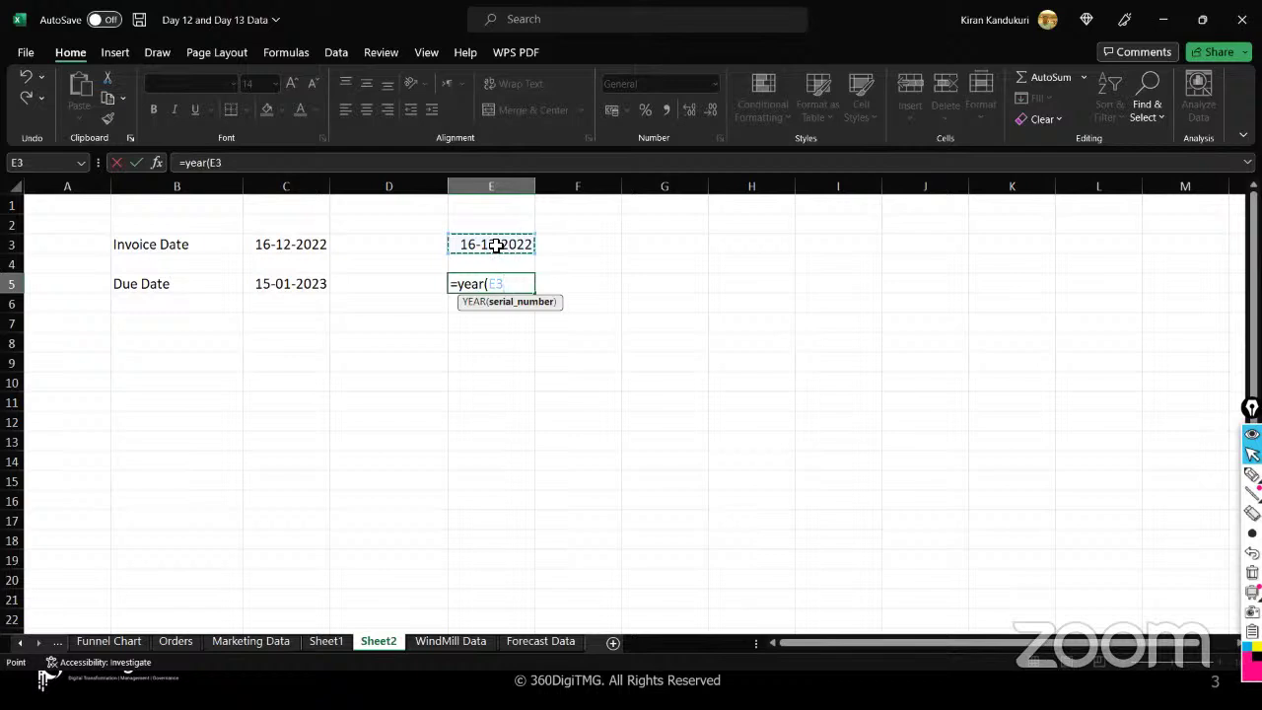
{"action": "type", "text": ")"}
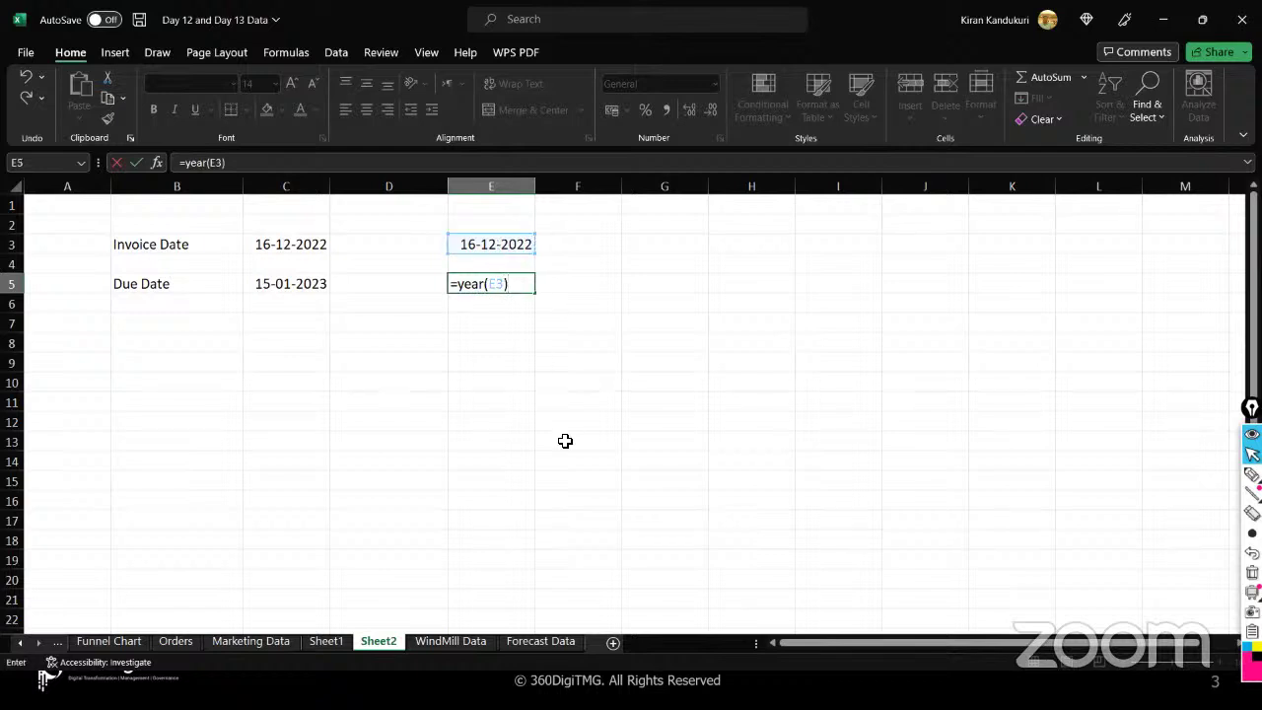
{"action": "key", "text": "Return"}
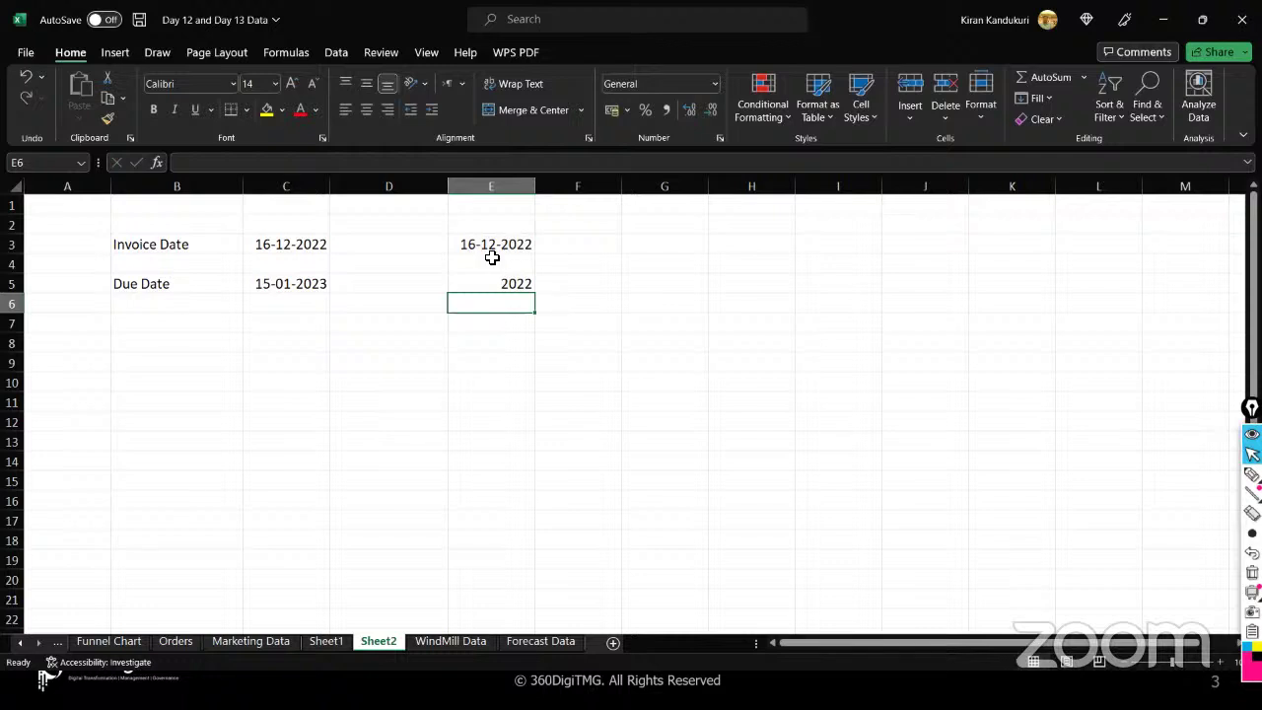
- Extract the month number of the date in E3 into cell E6 with =MONTH(E3)
{"action": "type", "text": "=month"}
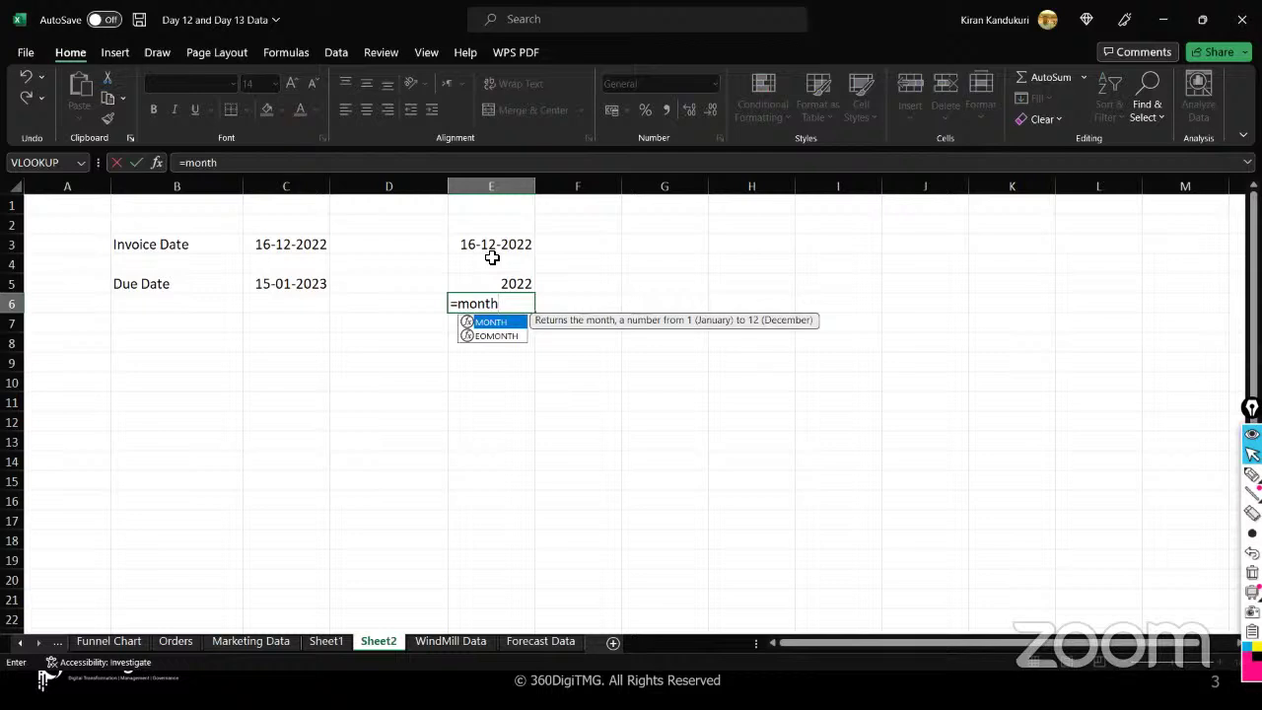
{"action": "type", "text": "("}
{"action": "left_click", "coordinate": [486, 247]}
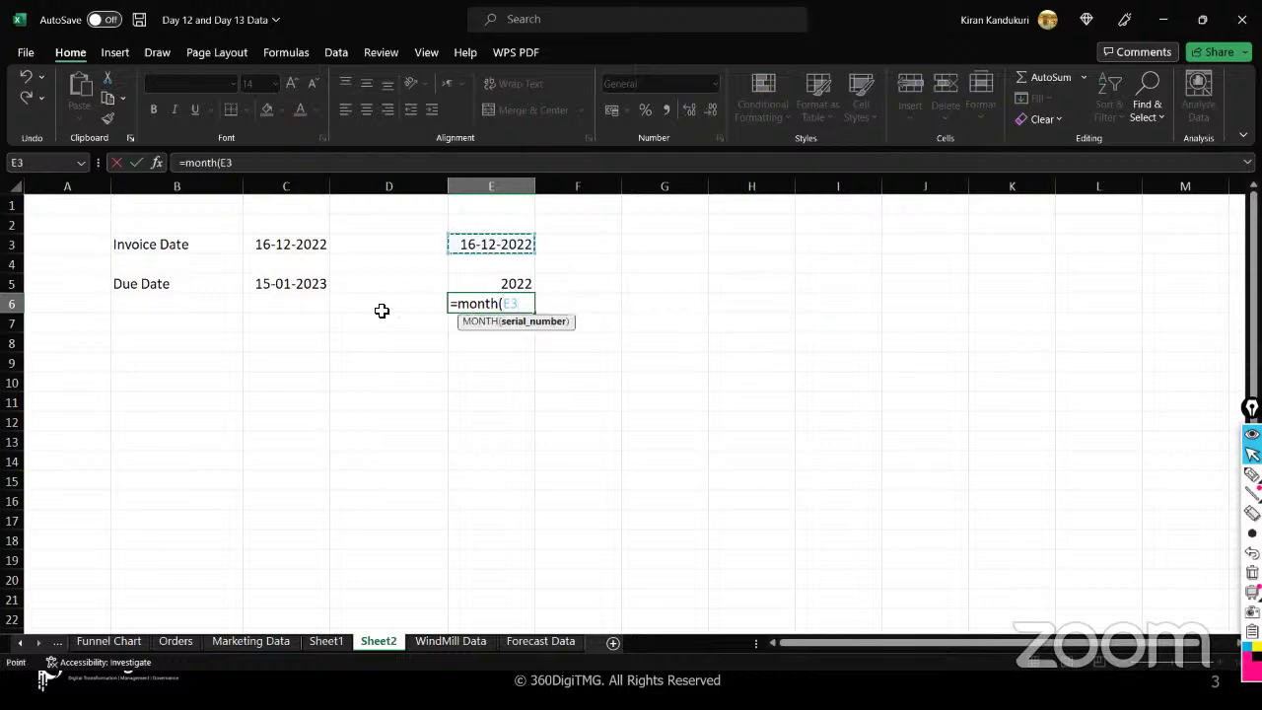
{"action": "type", "text": ")"}
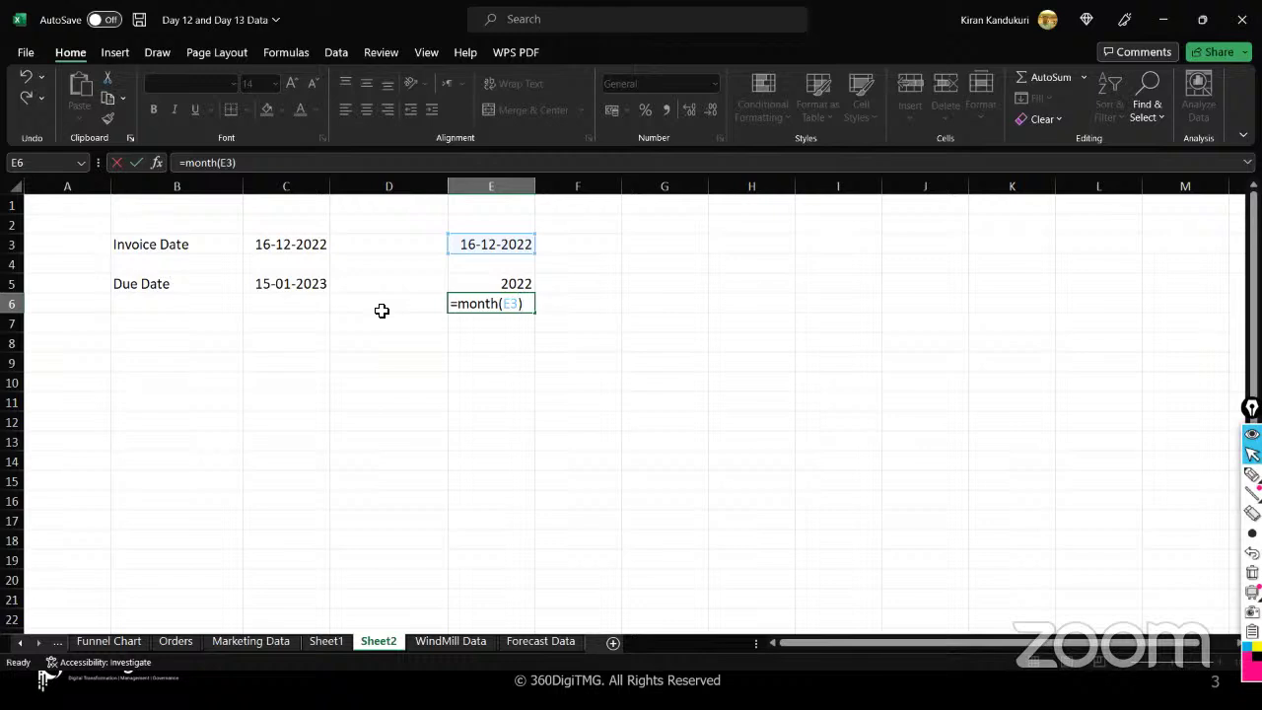
{"action": "key", "text": "Return"}
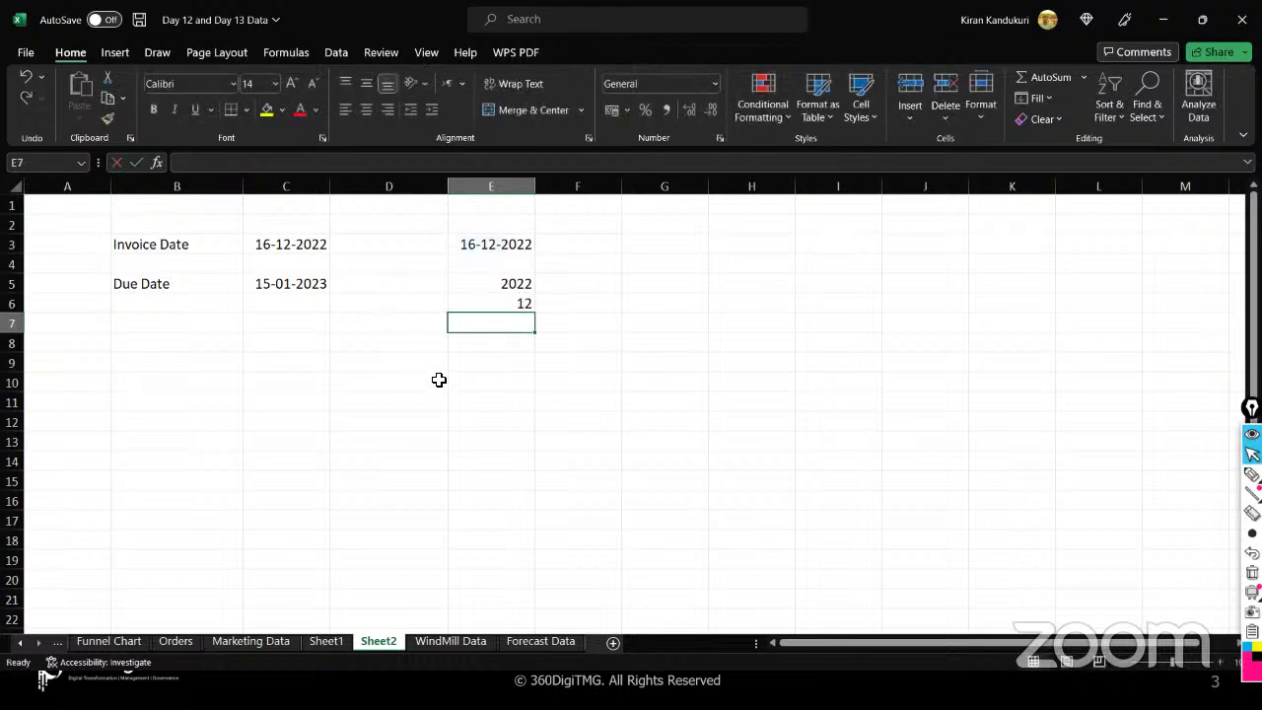
- Extract the day of the month of the date in E3 into cell E7 with =DAY(E3)
{"action": "type", "text": "=day("}
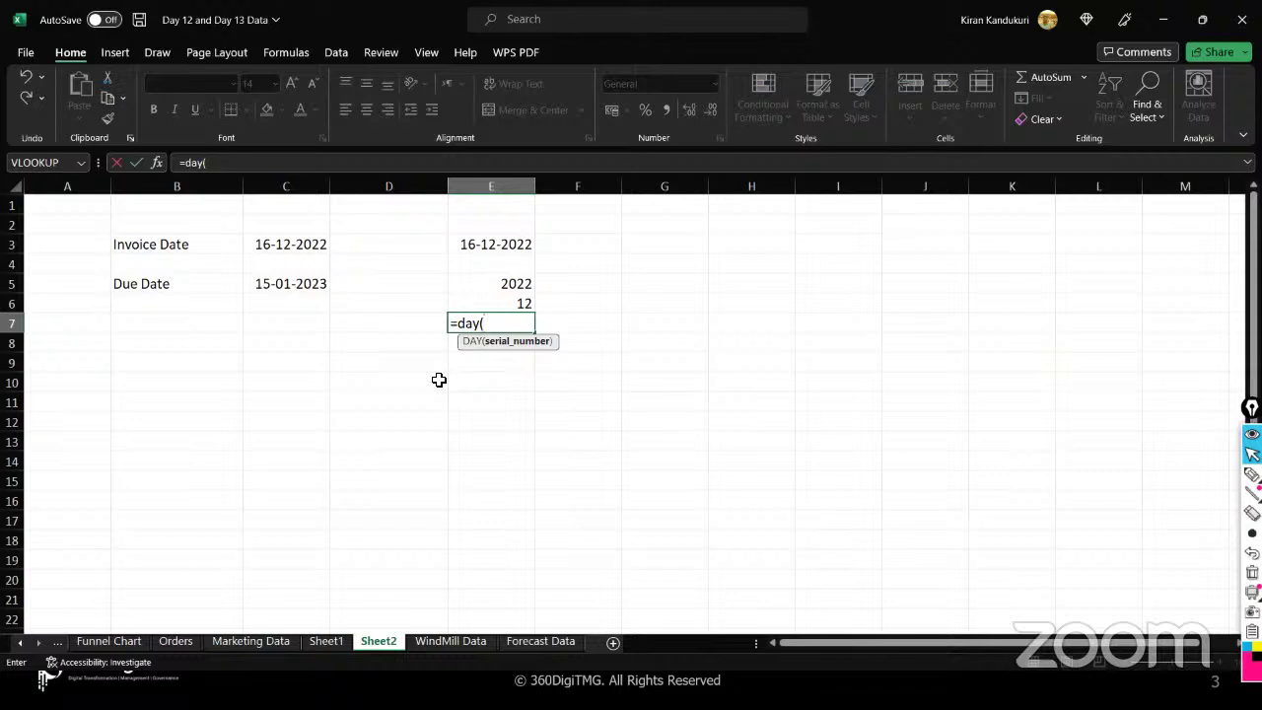
{"action": "left_click", "coordinate": [485, 245]}
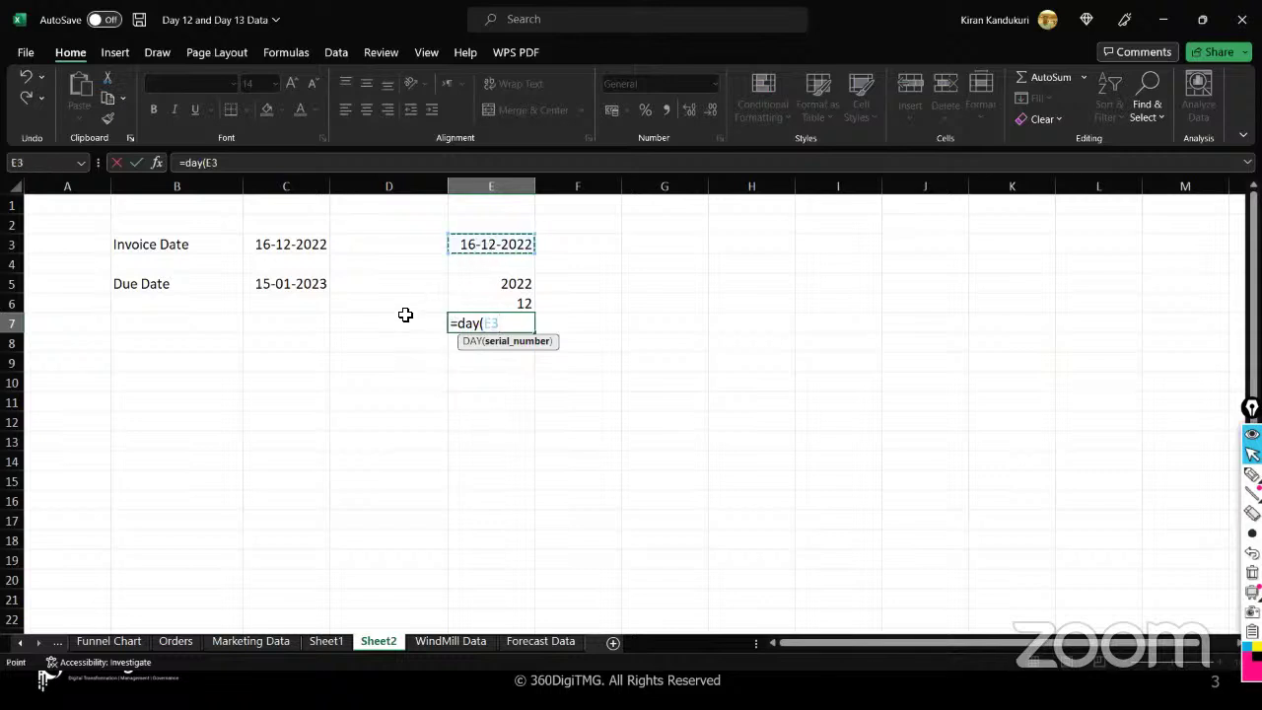
{"action": "type", "text": ")"}
{"action": "key", "text": "Return"}
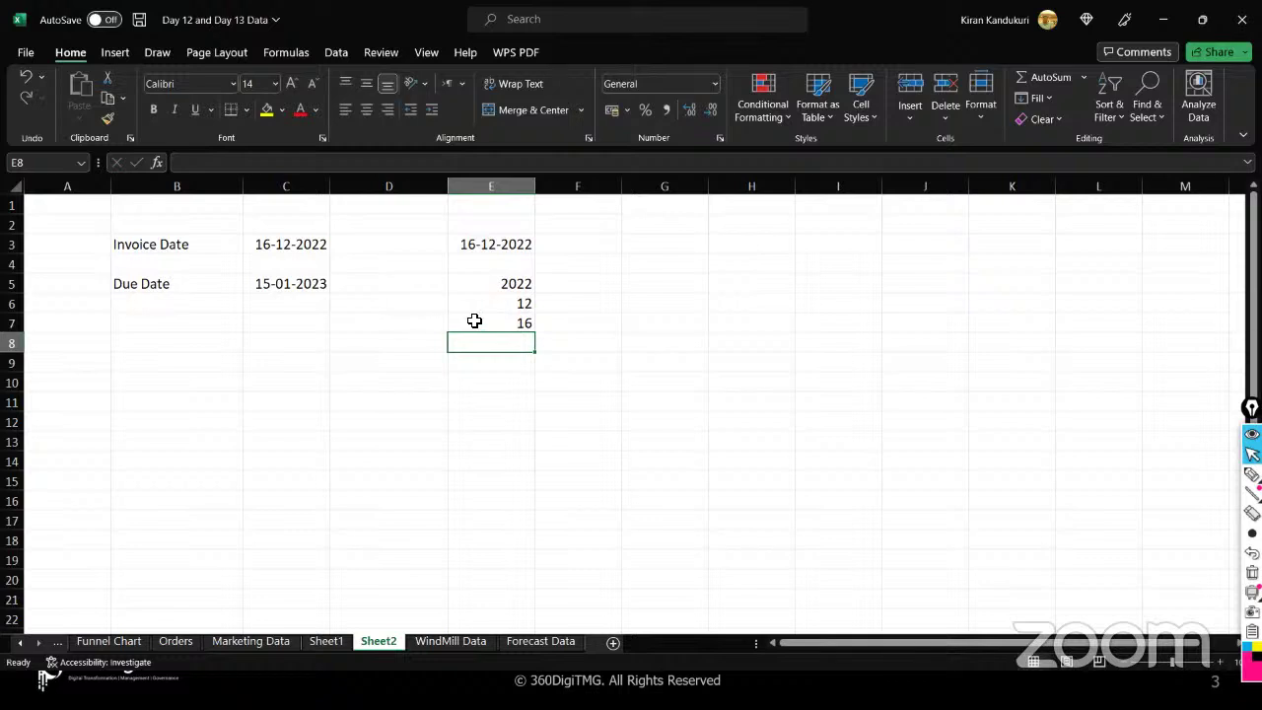
- Enter the current date and time in E4 with =NOW() and widen columns C and E
{"action": "left_click_drag", "start_coordinate": [330, 185], "coordinate": [400, 186]}
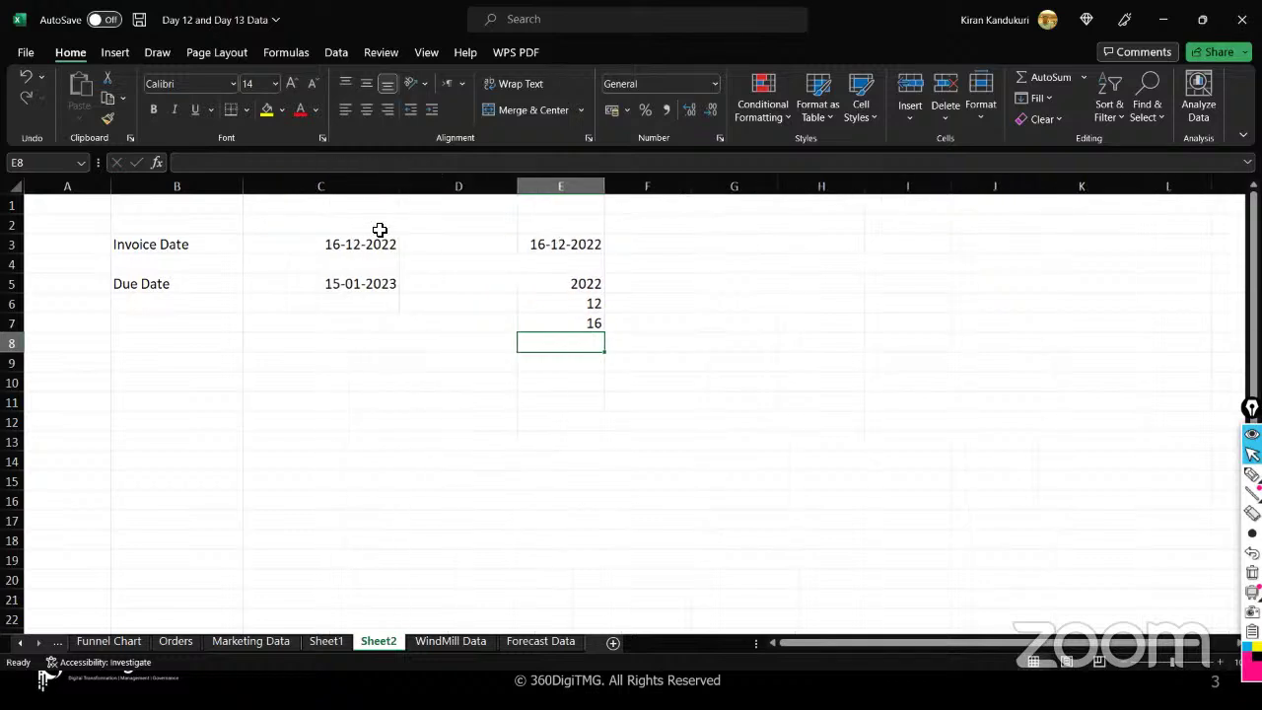
{"action": "left_click", "coordinate": [547, 261]}
{"action": "type", "text": "=now()"}
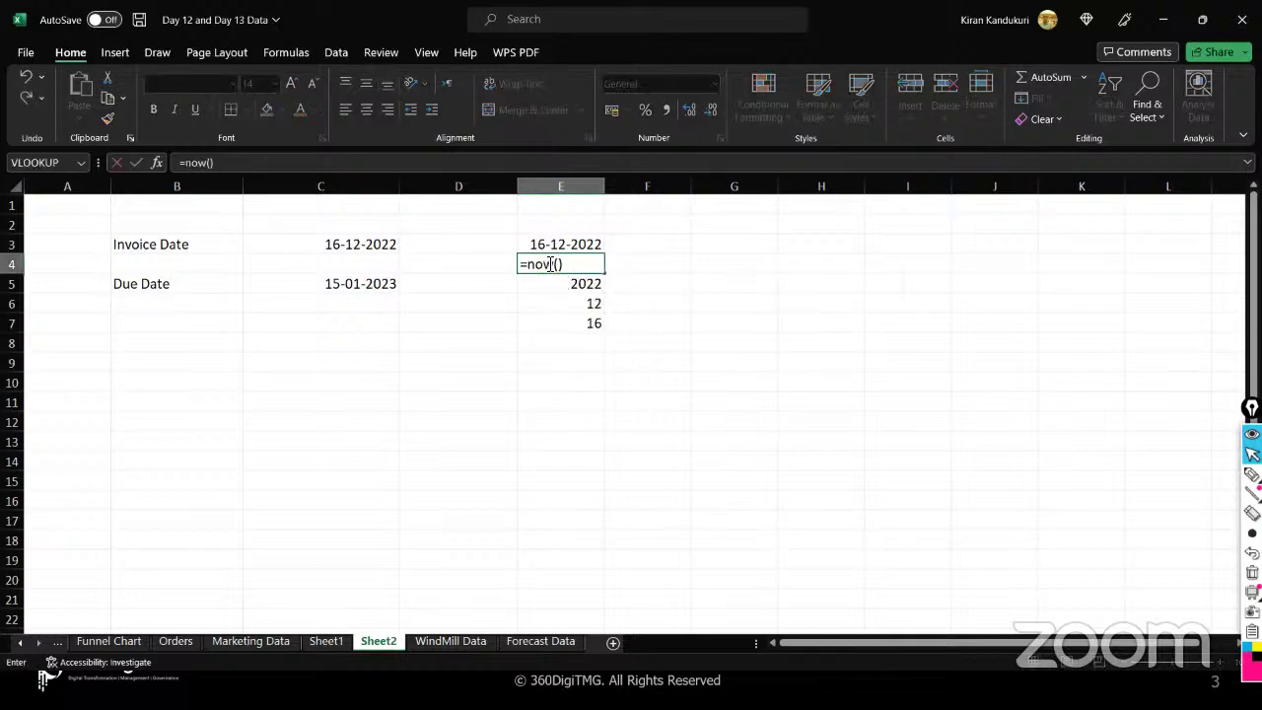
{"action": "key", "text": "Return"}
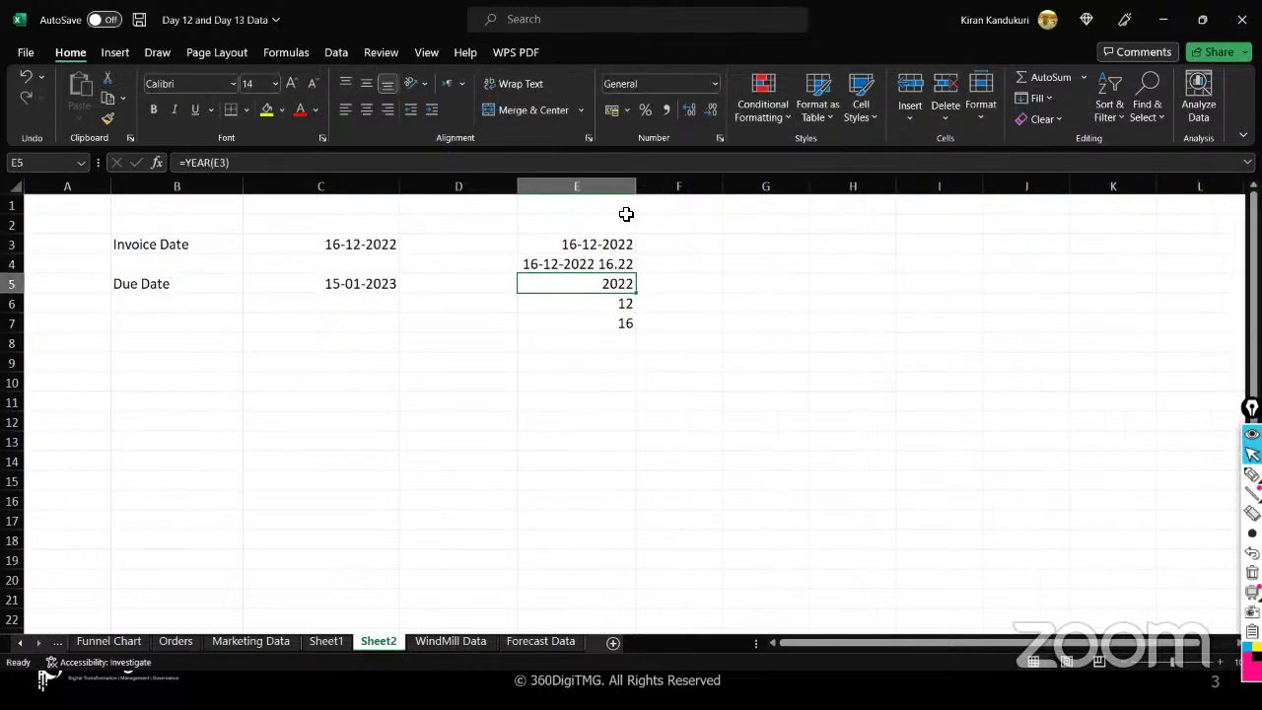
{"action": "left_click_drag", "start_coordinate": [639, 178], "coordinate": [645, 178]}
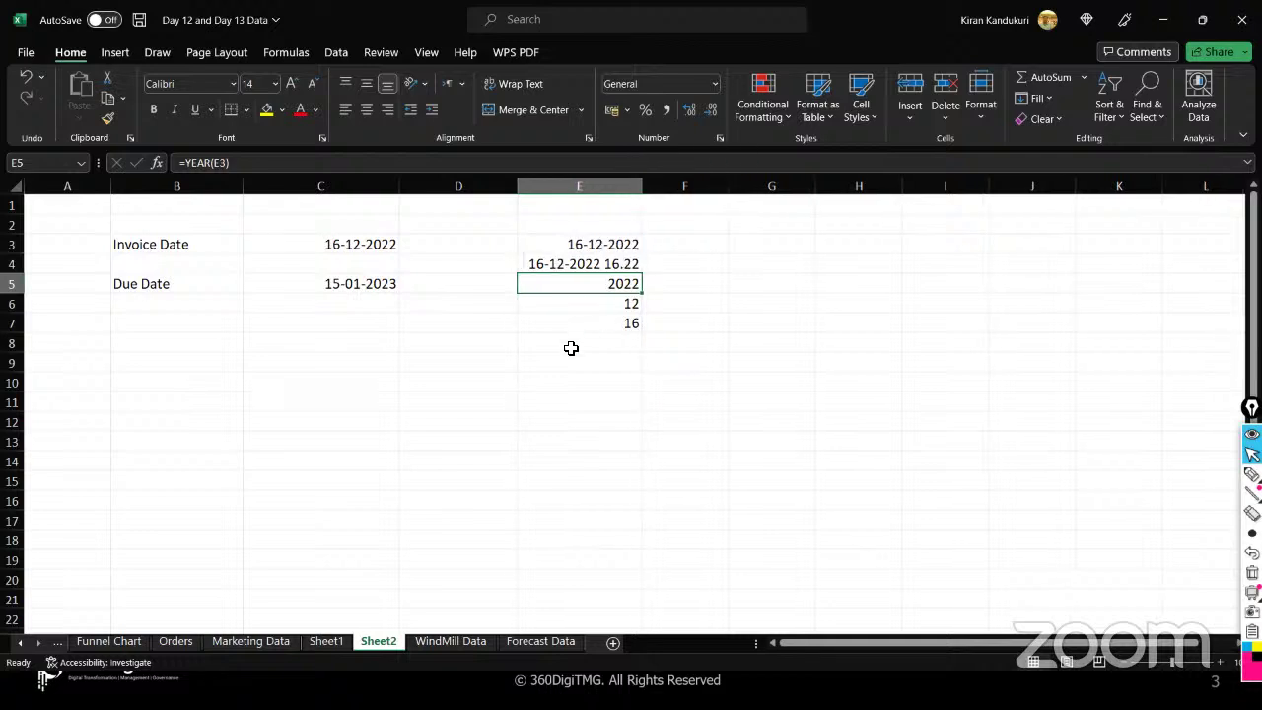
- Extract the hour of the date and time in E4 into cell E8 with =HOUR(E4)
{"action": "left_click", "coordinate": [571, 348]}
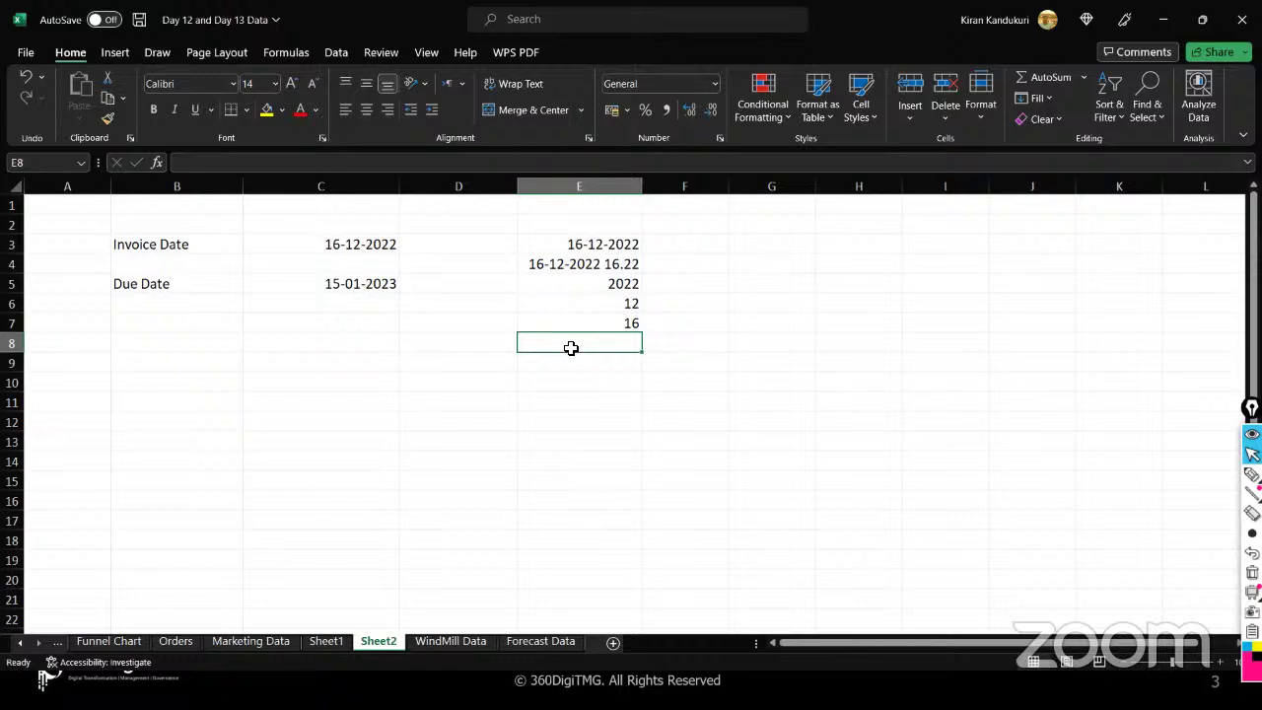
{"action": "type", "text": "=hour"}
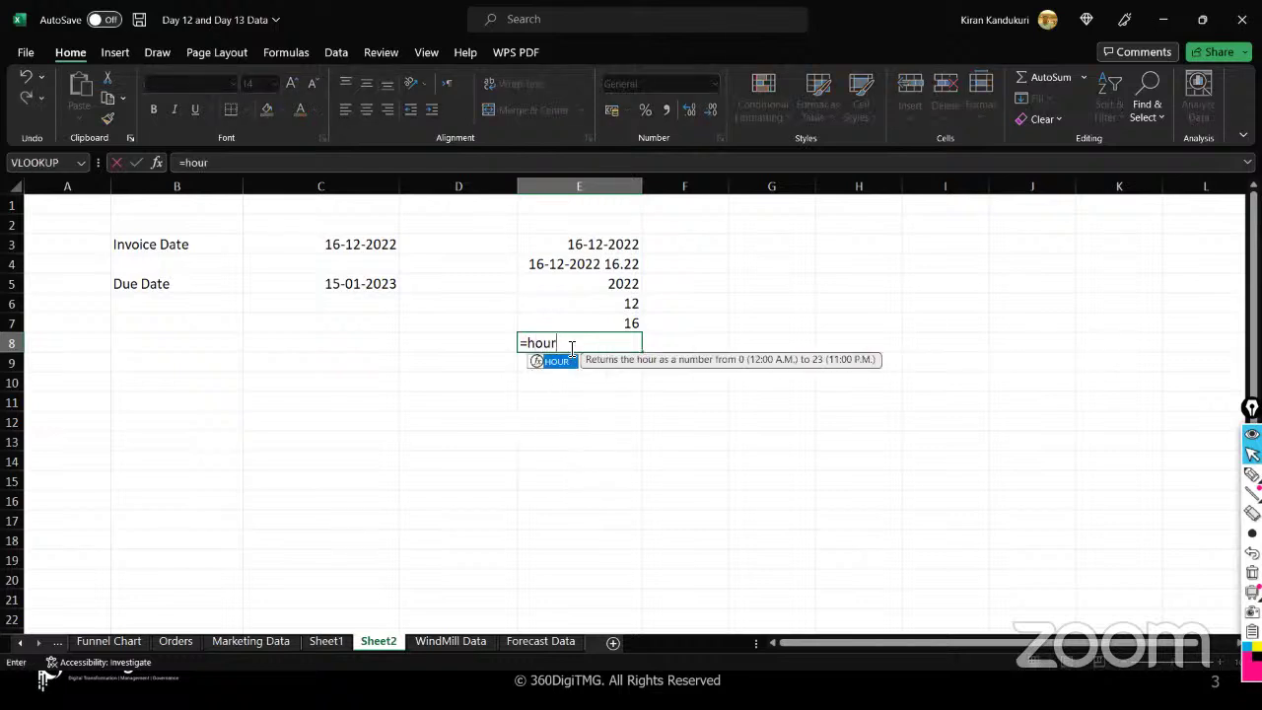
{"action": "type", "text": "("}
{"action": "left_click", "coordinate": [569, 264]}
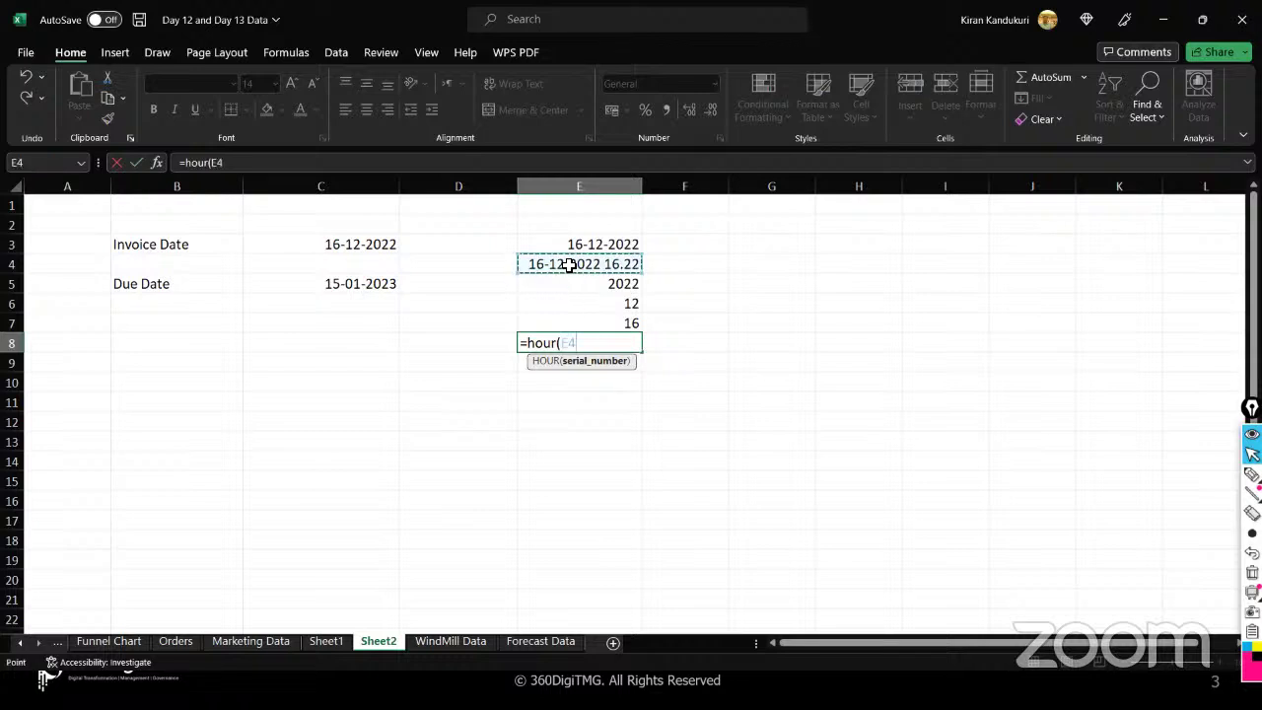
{"action": "type", "text": ")"}
{"action": "key", "text": "Return"}
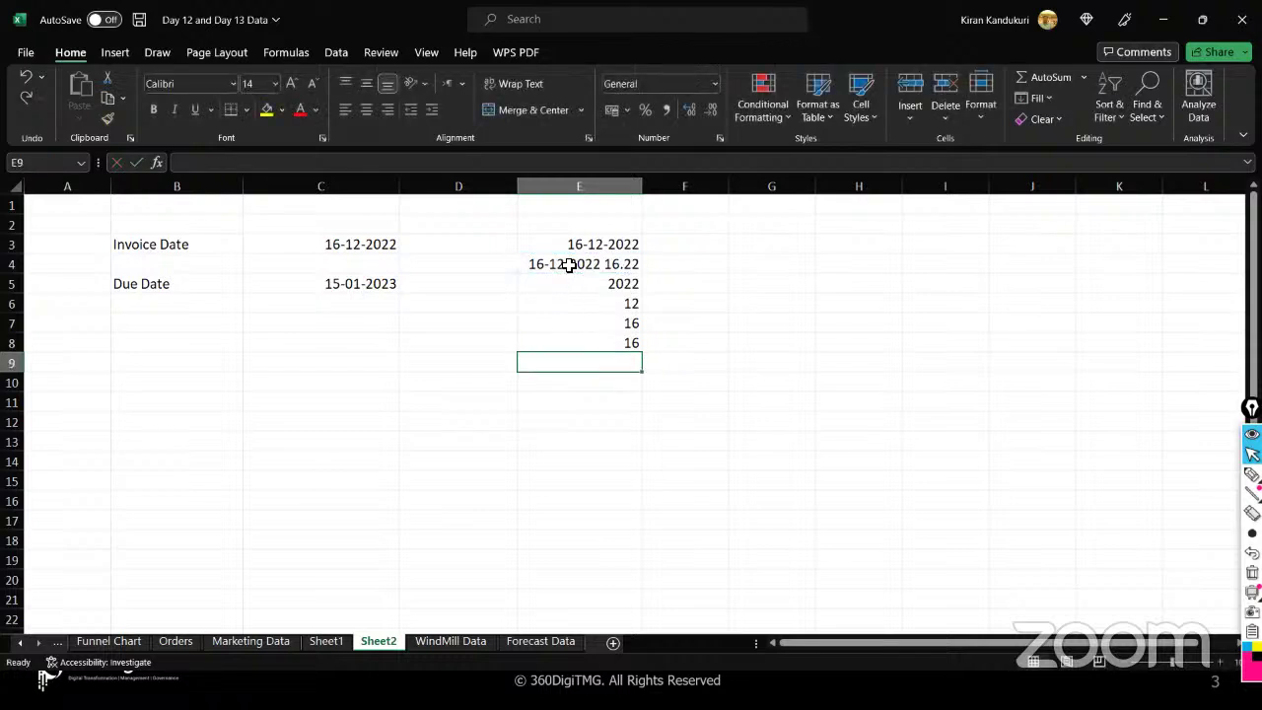
{"action": "left_click", "coordinate": [577, 341]}
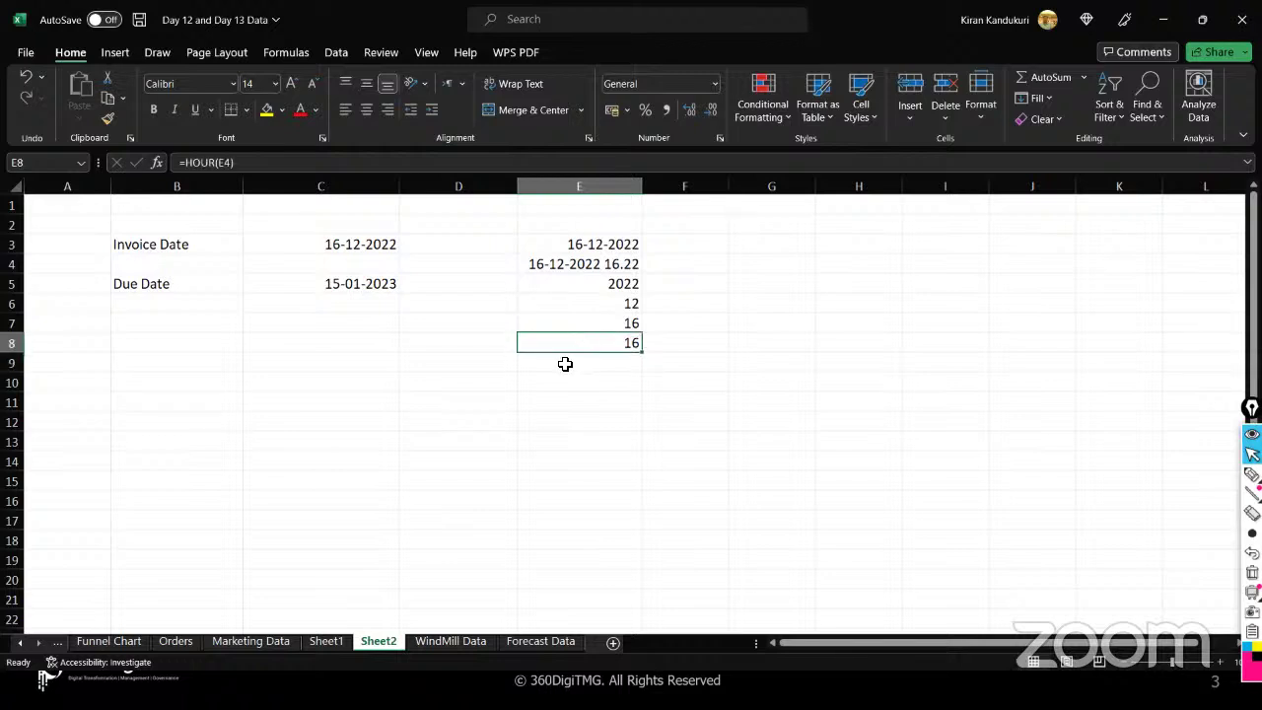
- Extract the minute of the date and time in E4 into cell E9 with =MINUTE(E4), and review the formula in E4
{"action": "left_click", "coordinate": [563, 361]}
{"action": "type", "text": "=minute("}
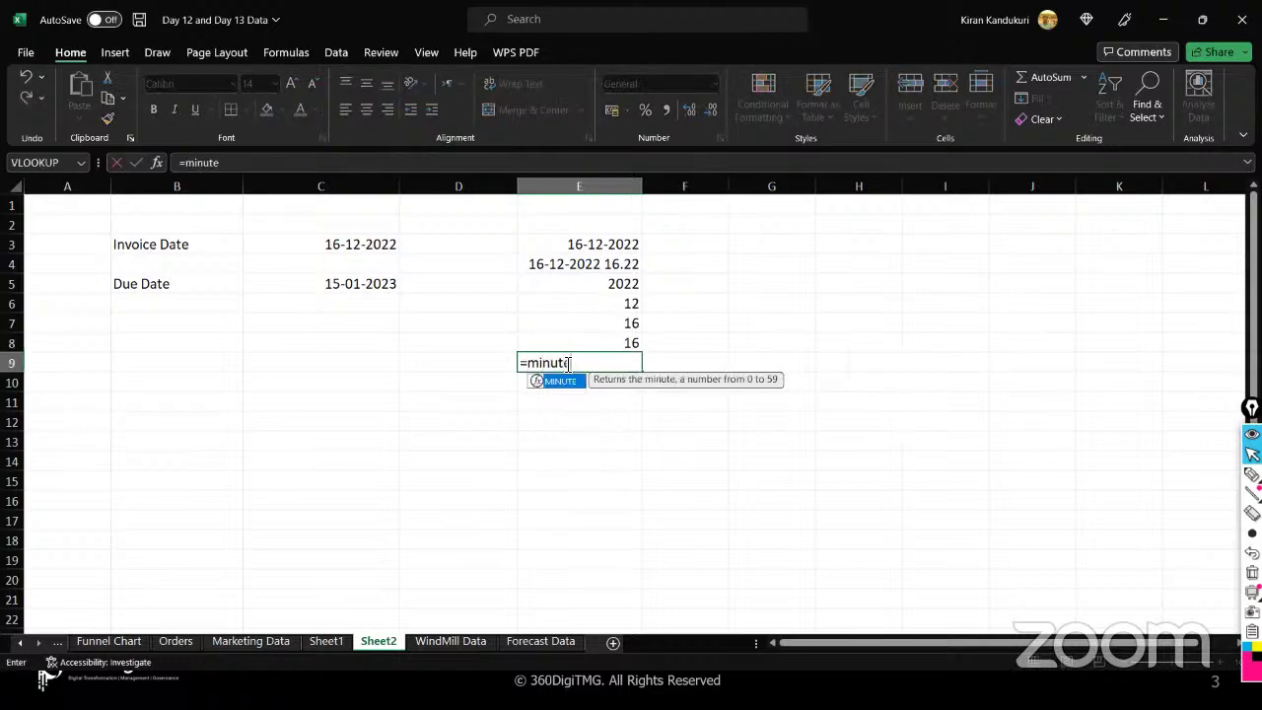
{"action": "left_click", "coordinate": [564, 264]}
{"action": "key", "text": "Return"}
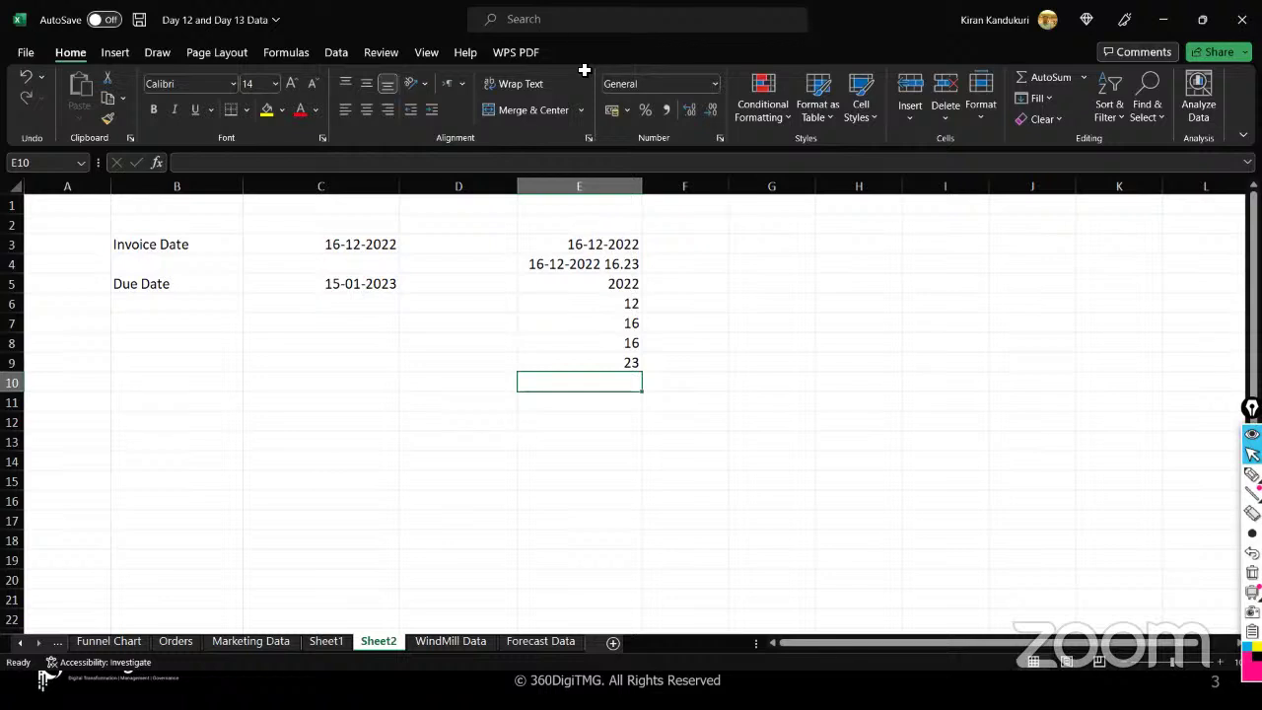
{"action": "left_click", "coordinate": [563, 263]}
{"action": "left_click", "coordinate": [262, 161]}
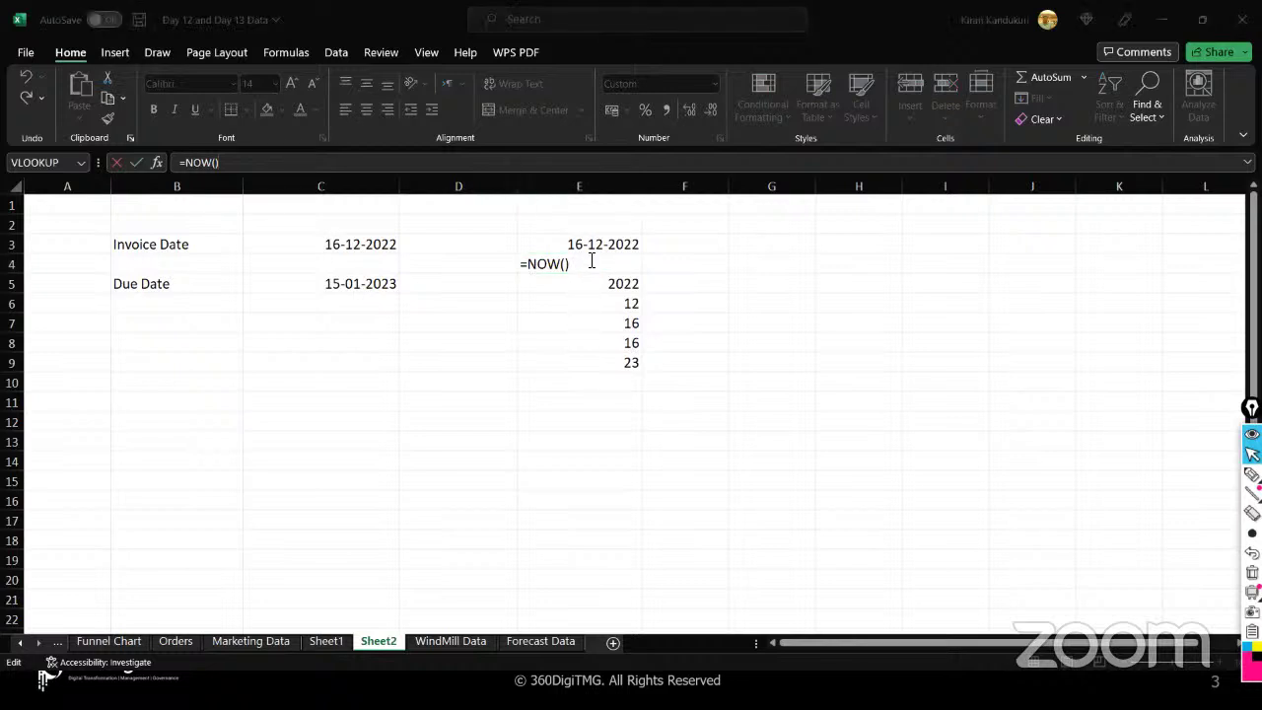
{"action": "left_click", "coordinate": [574, 402]}
{"action": "left_click", "coordinate": [582, 363]}
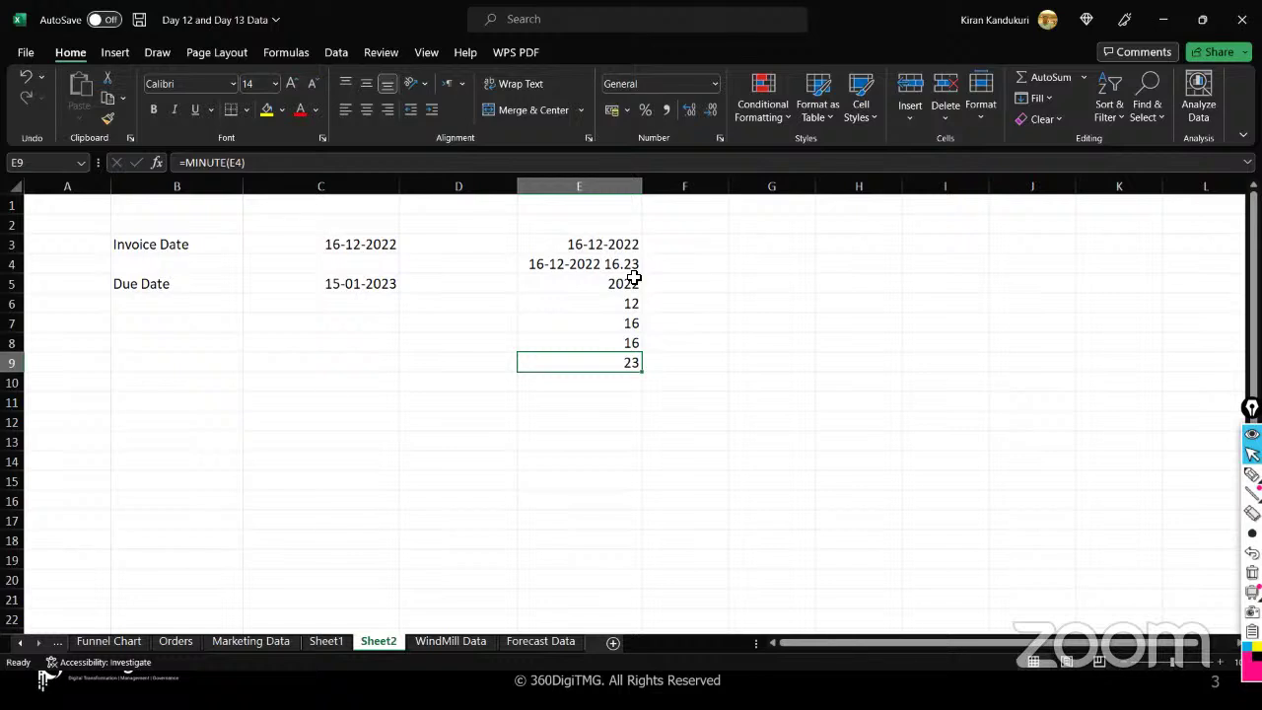
- Get the day-of-week number of the date in E3 in cell E10 with =WEEKDAY(E3)
{"action": "left_click", "coordinate": [577, 382]}
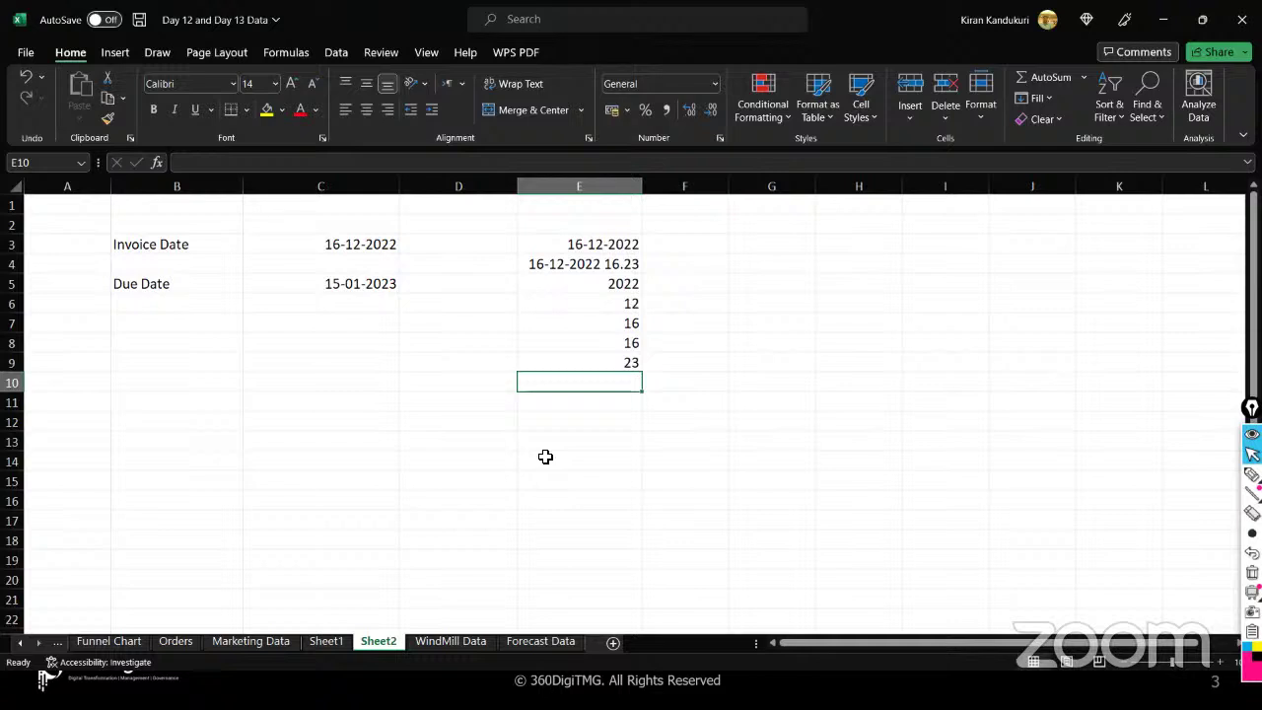
{"action": "type", "text": "=weekday"}
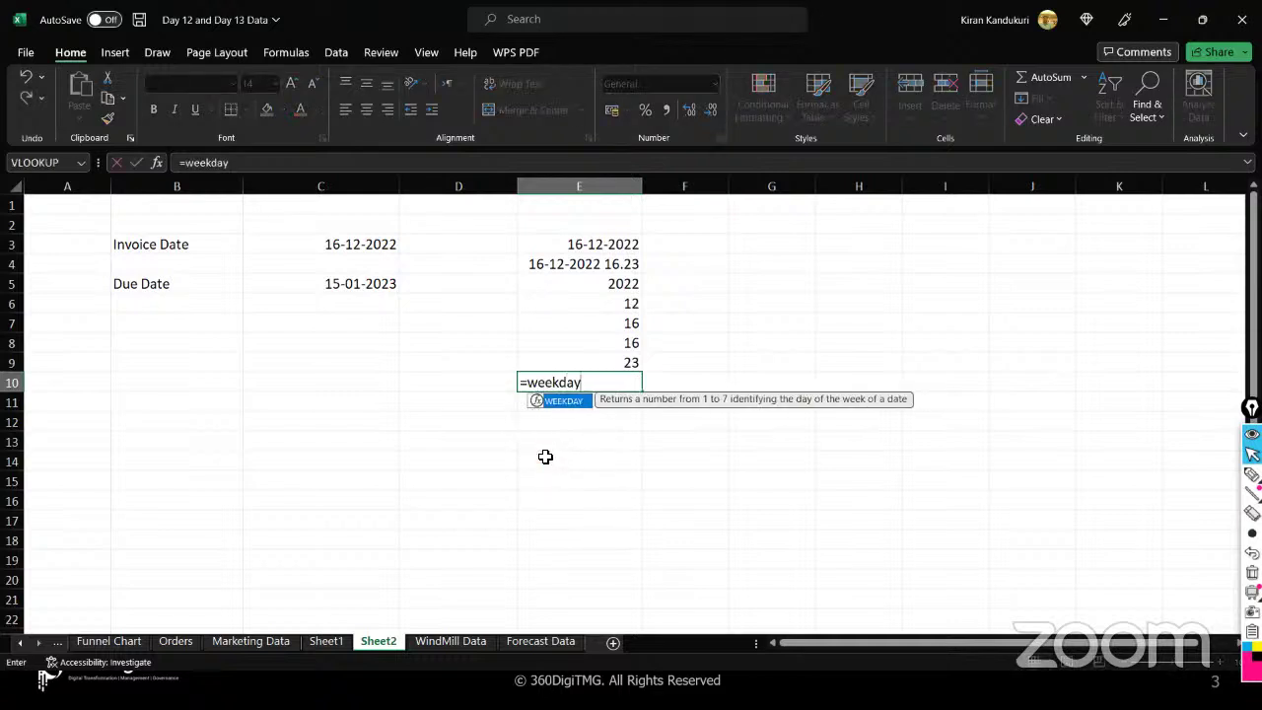
{"action": "type", "text": "("}
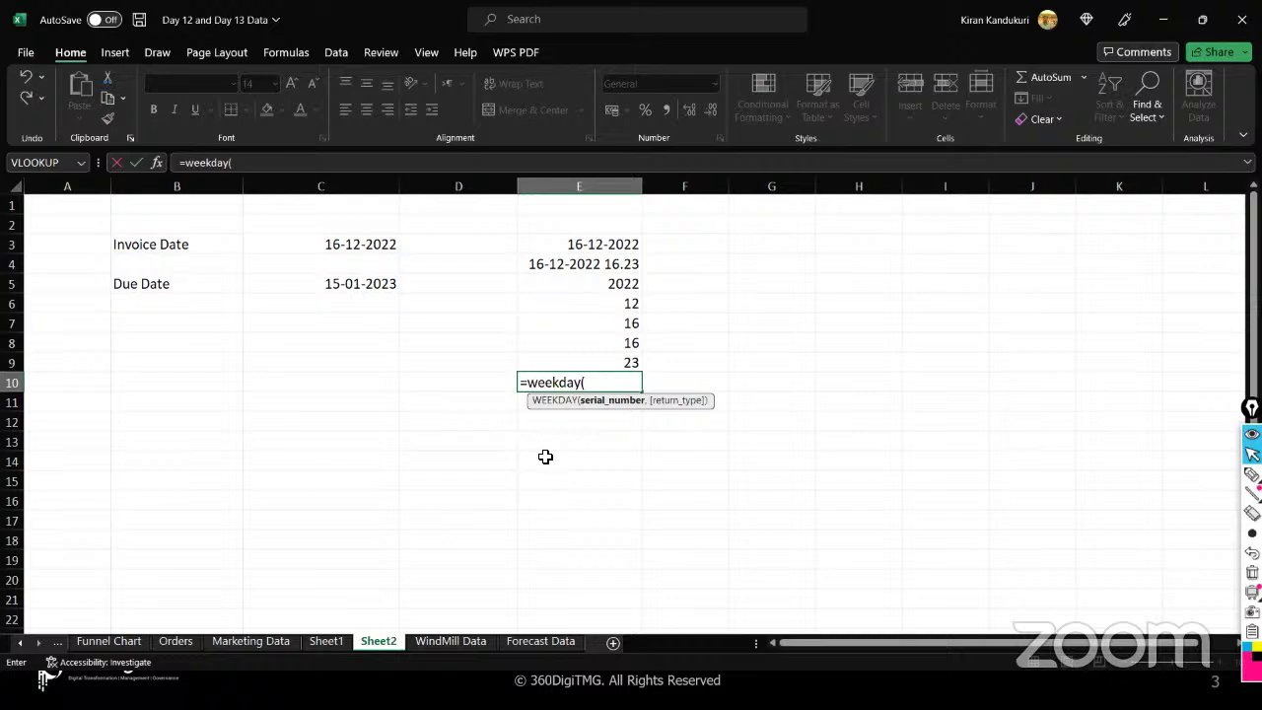
{"action": "left_click", "coordinate": [565, 244]}
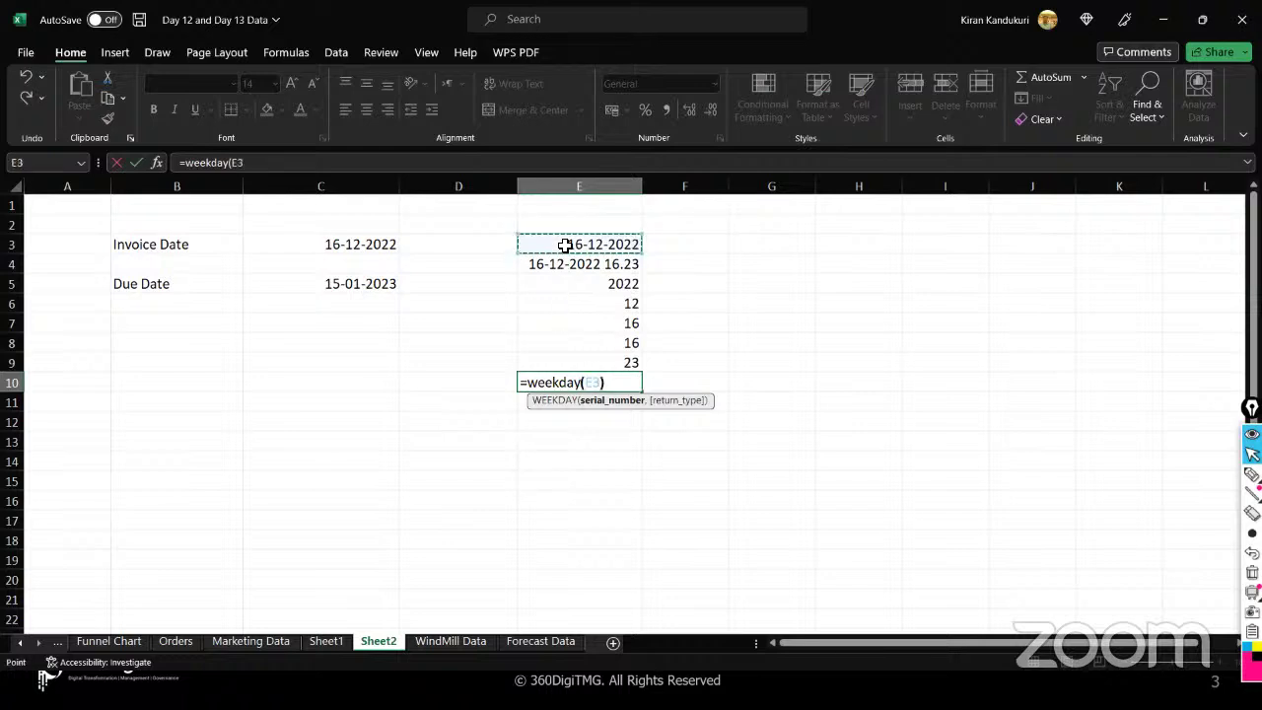
{"action": "key", "text": "Return"}
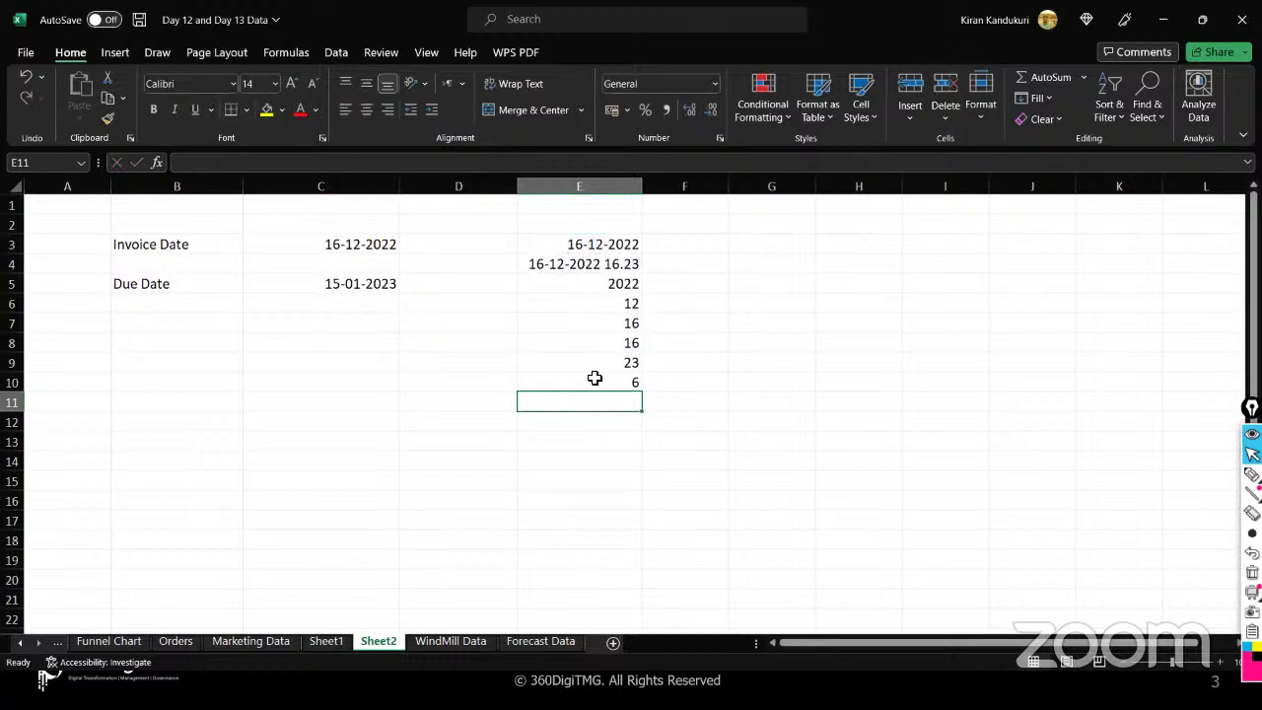
{"action": "left_click", "coordinate": [594, 380]}
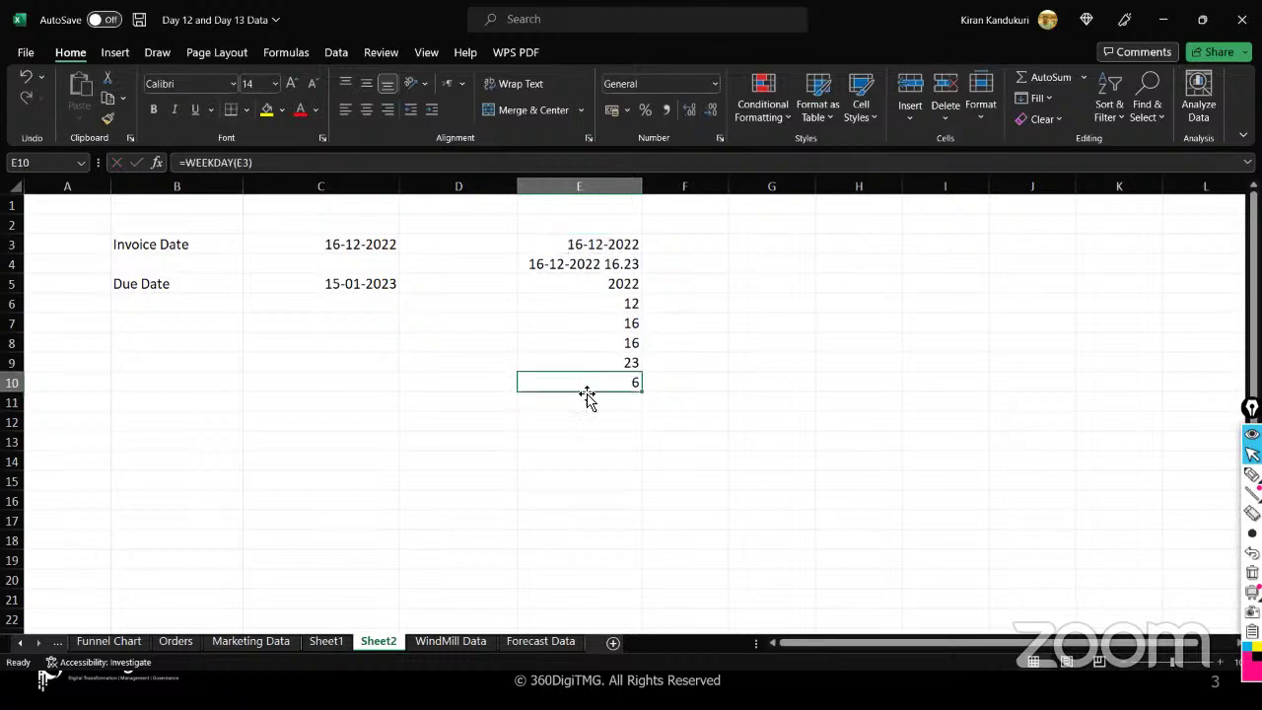
- Get the week number of the date and time in E4 in cell E11 with =WEEKNUM(E4), and review the extracted date parts
{"action": "left_click", "coordinate": [571, 407]}
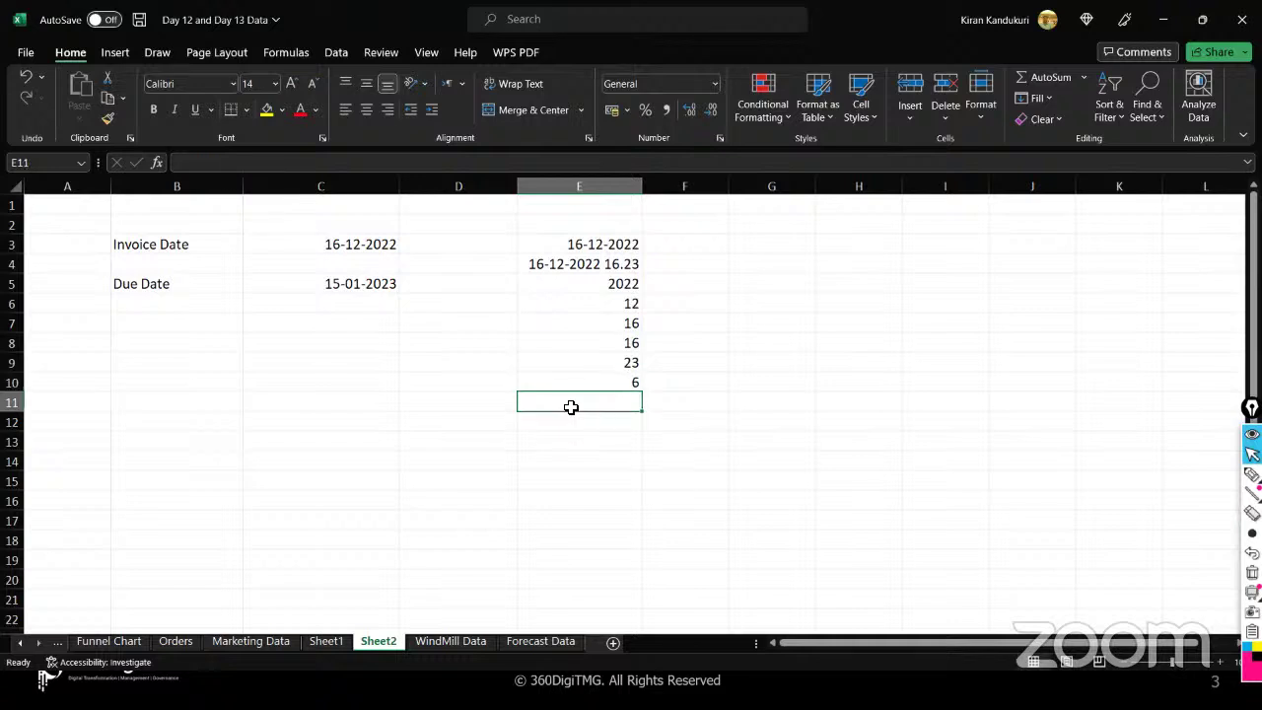
{"action": "type", "text": "=weekm"}
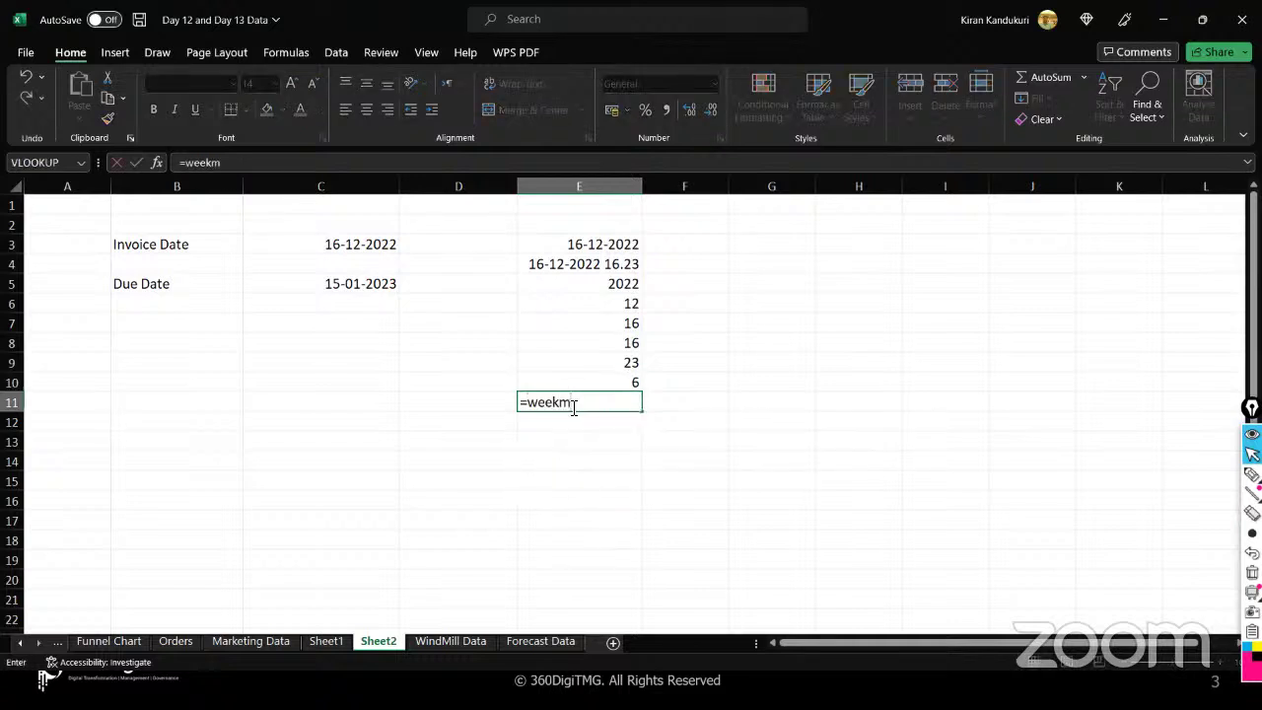
{"action": "key", "text": "BackSpace"}
{"action": "type", "text": "num("}
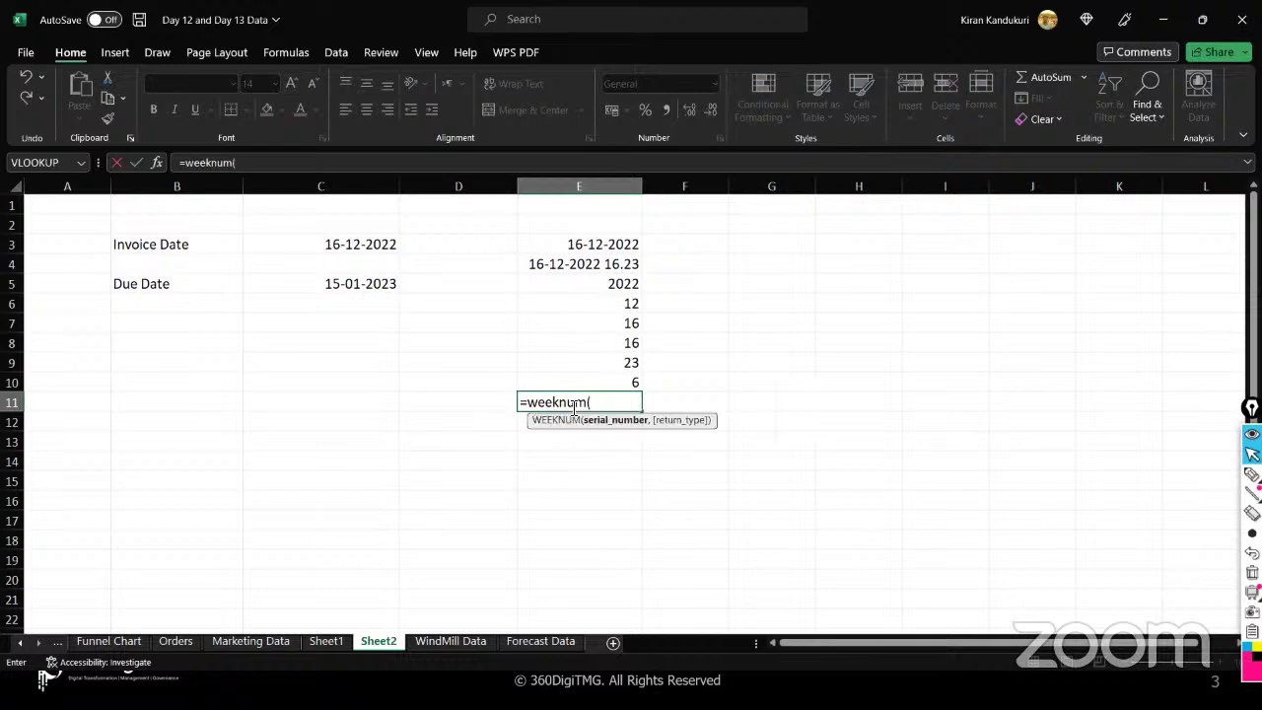
{"action": "left_click", "coordinate": [576, 264]}
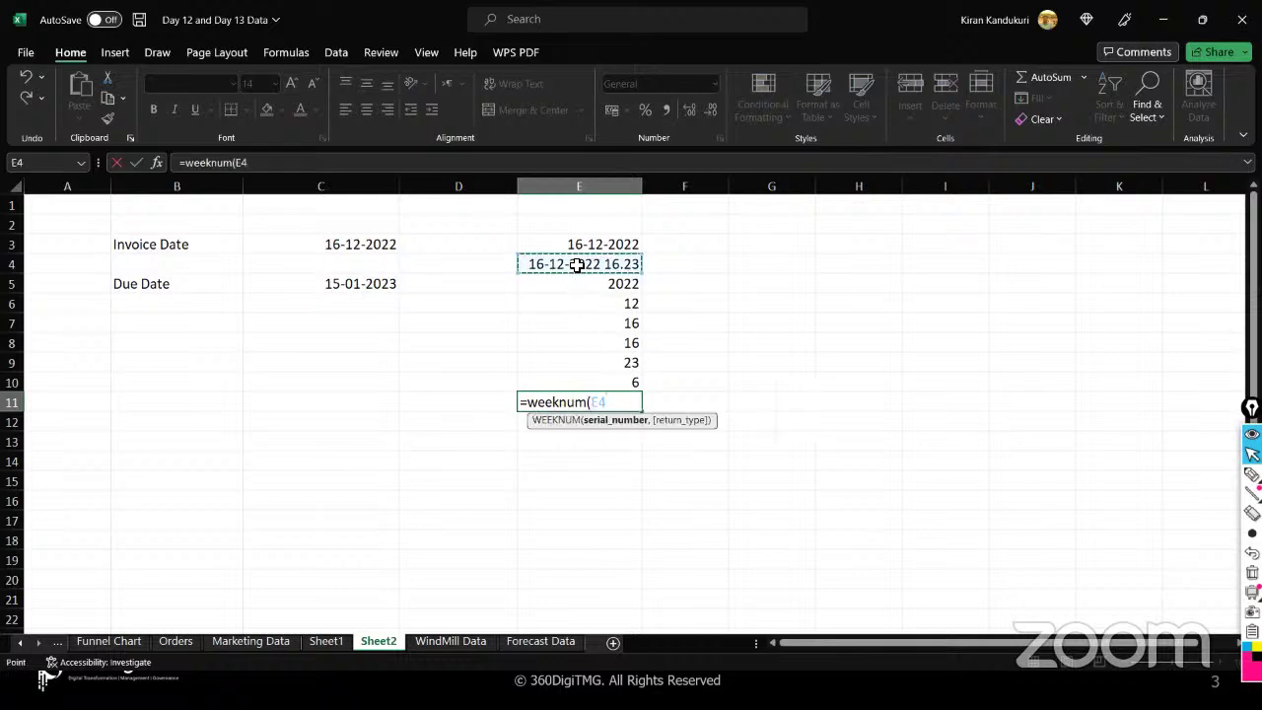
{"action": "type", "text": ")"}
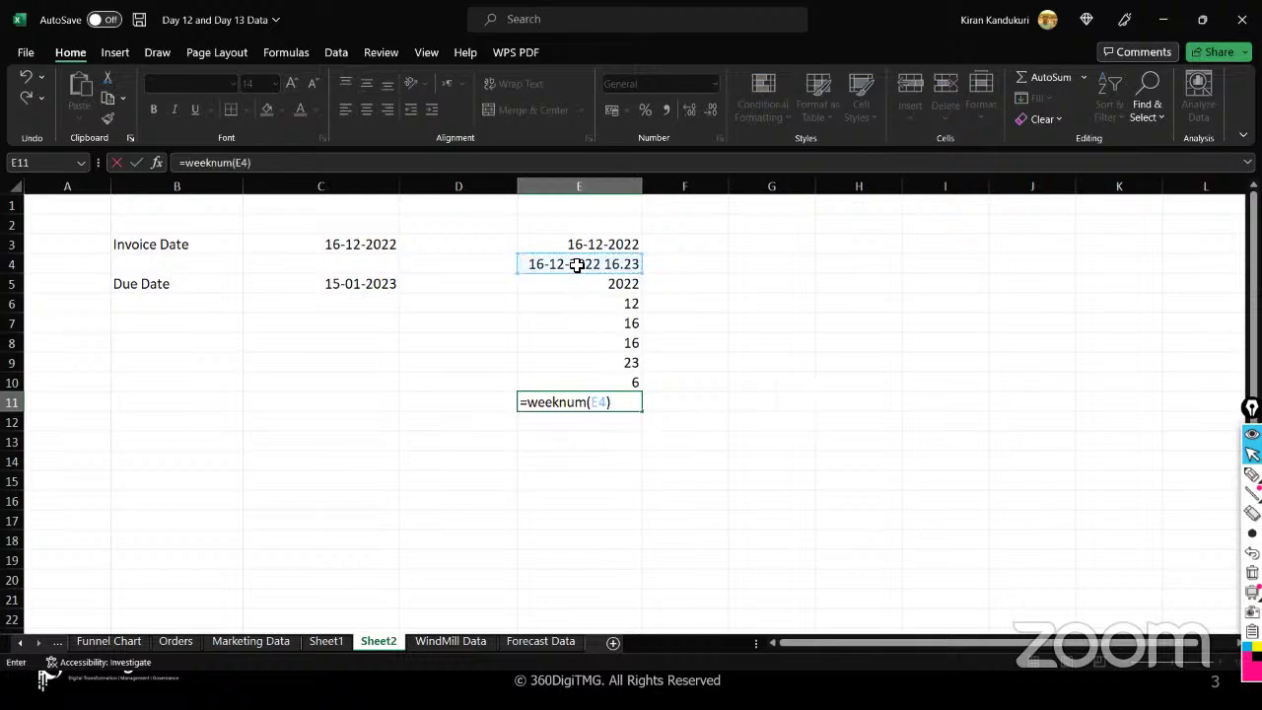
{"action": "key", "text": "Return"}
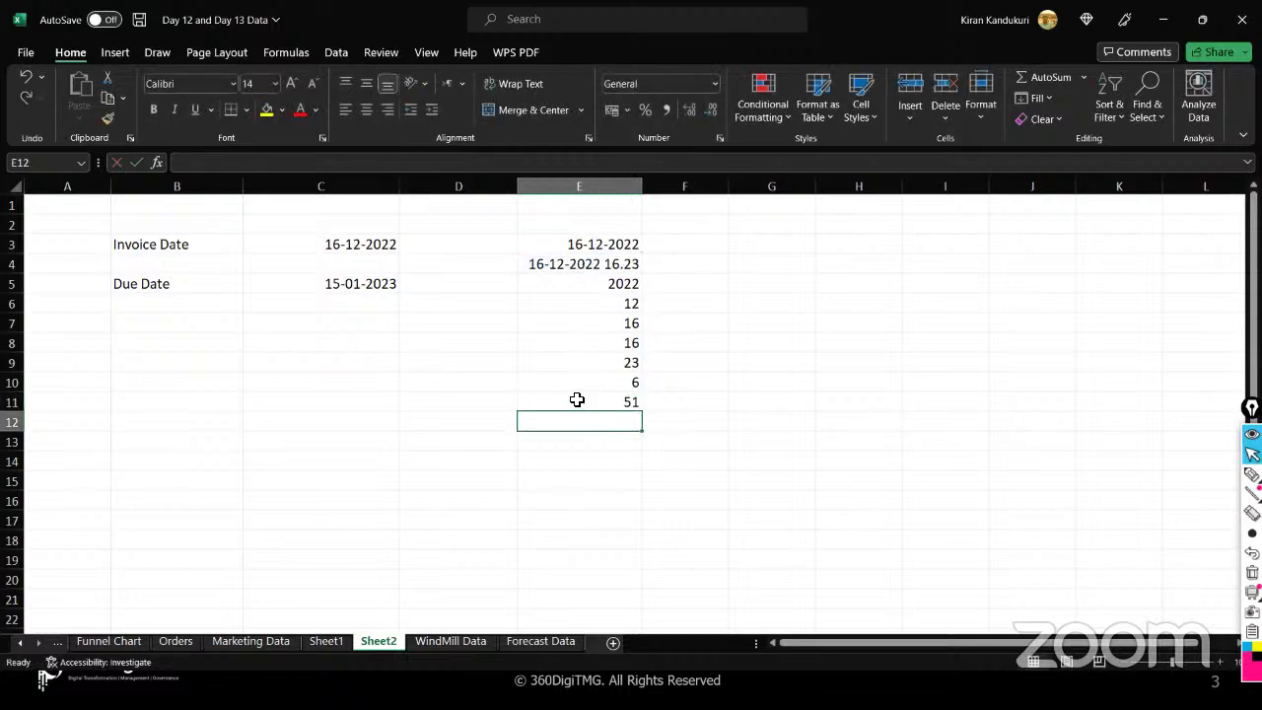
{"action": "left_click", "coordinate": [577, 399]}
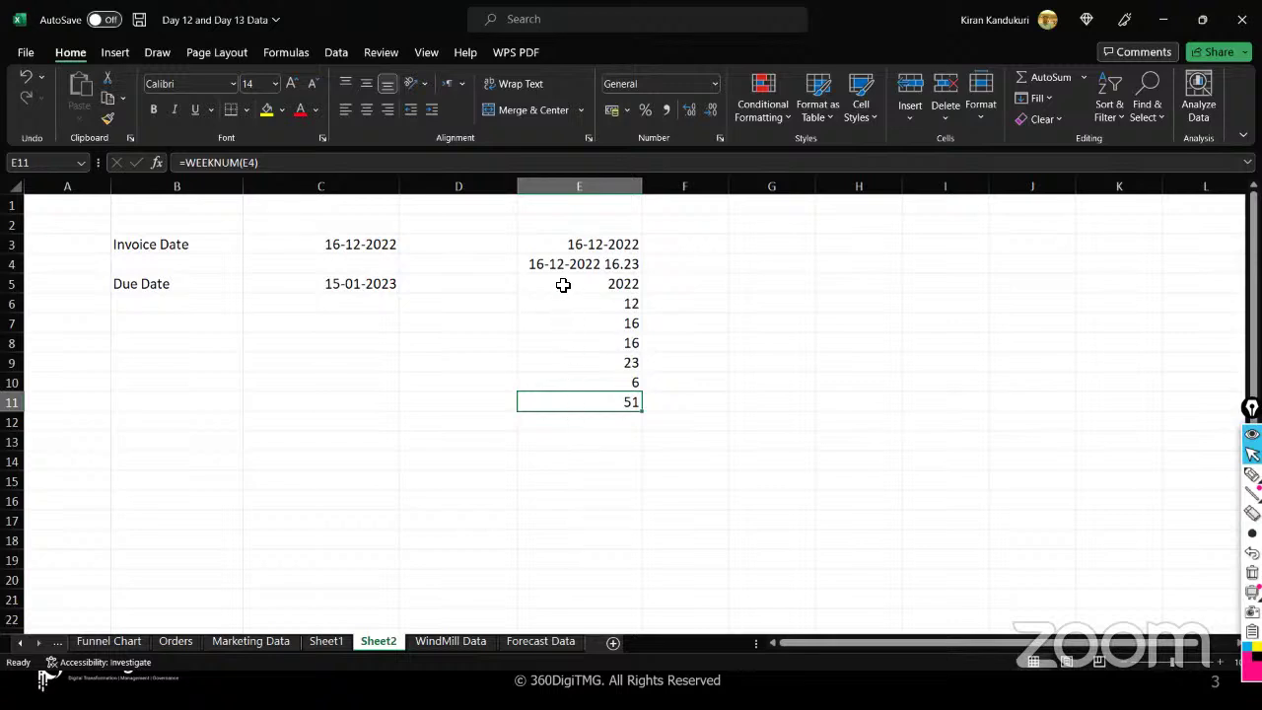
{"action": "left_click_drag", "start_coordinate": [563, 285], "coordinate": [568, 387]}
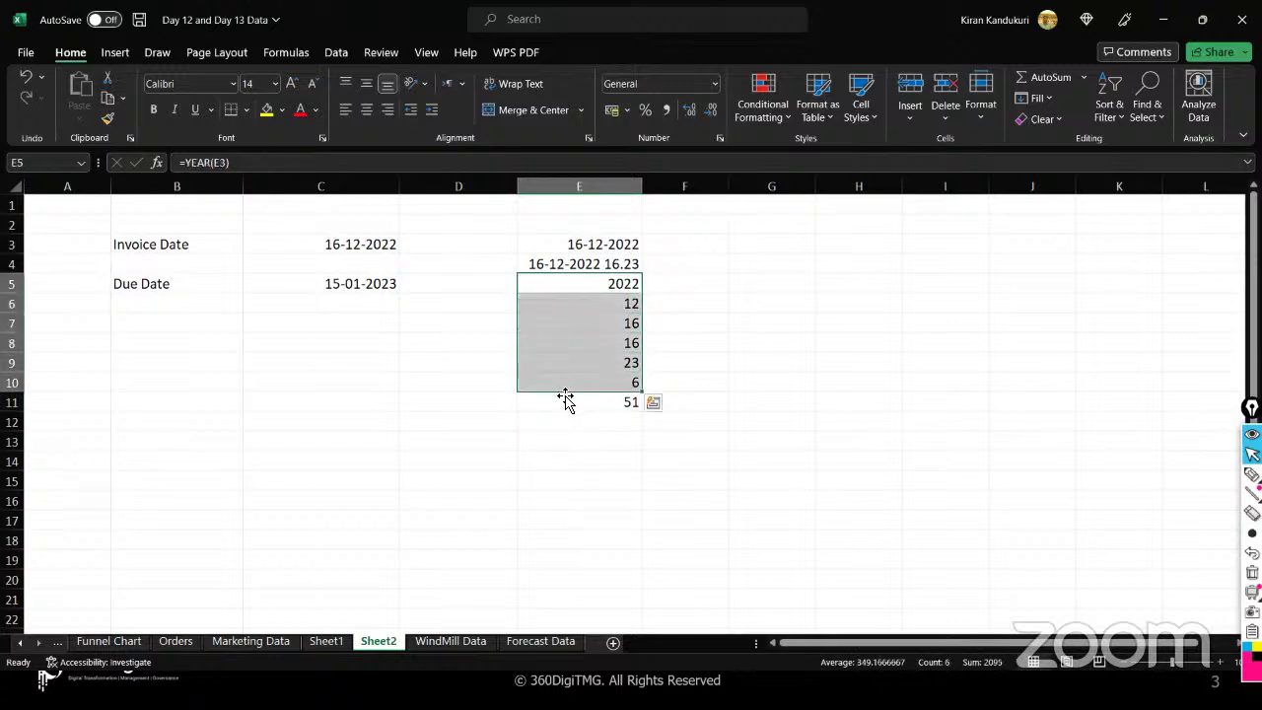
{"action": "left_click", "coordinate": [559, 401]}
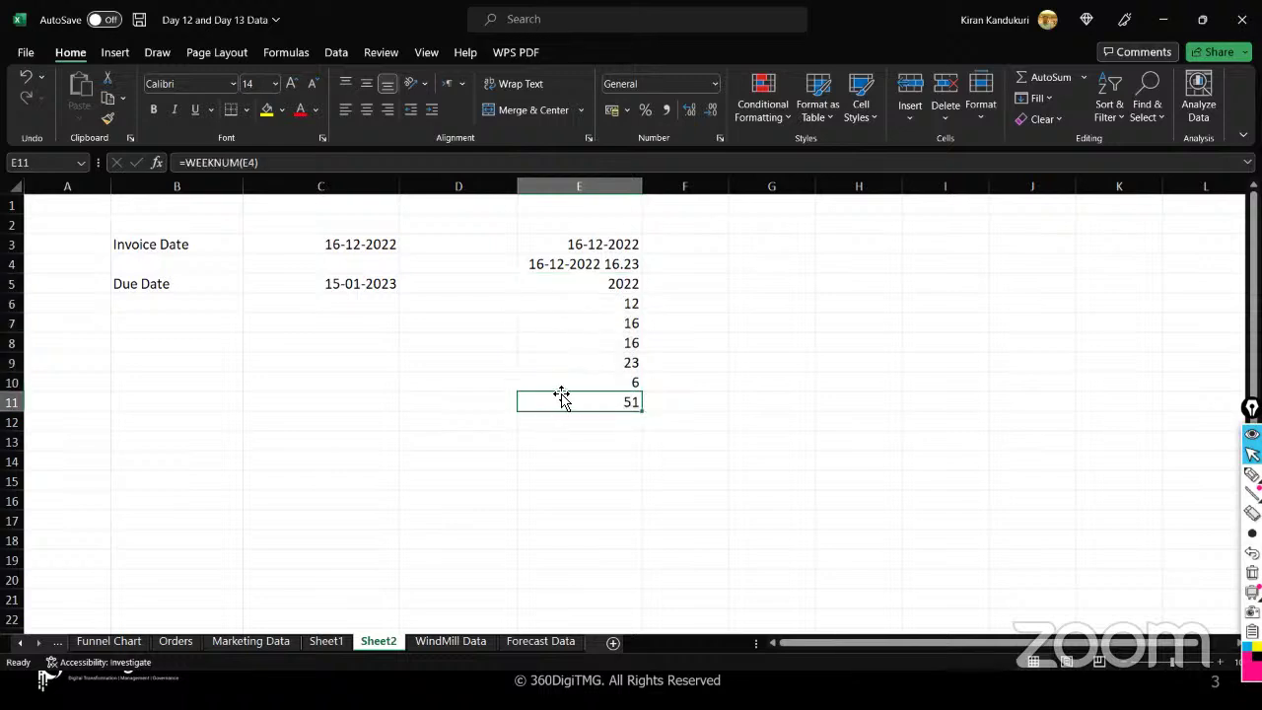
- Review the WEEKDAY formula in E10 and the extracted date parts in E6:E11
{"action": "left_click", "coordinate": [563, 384]}
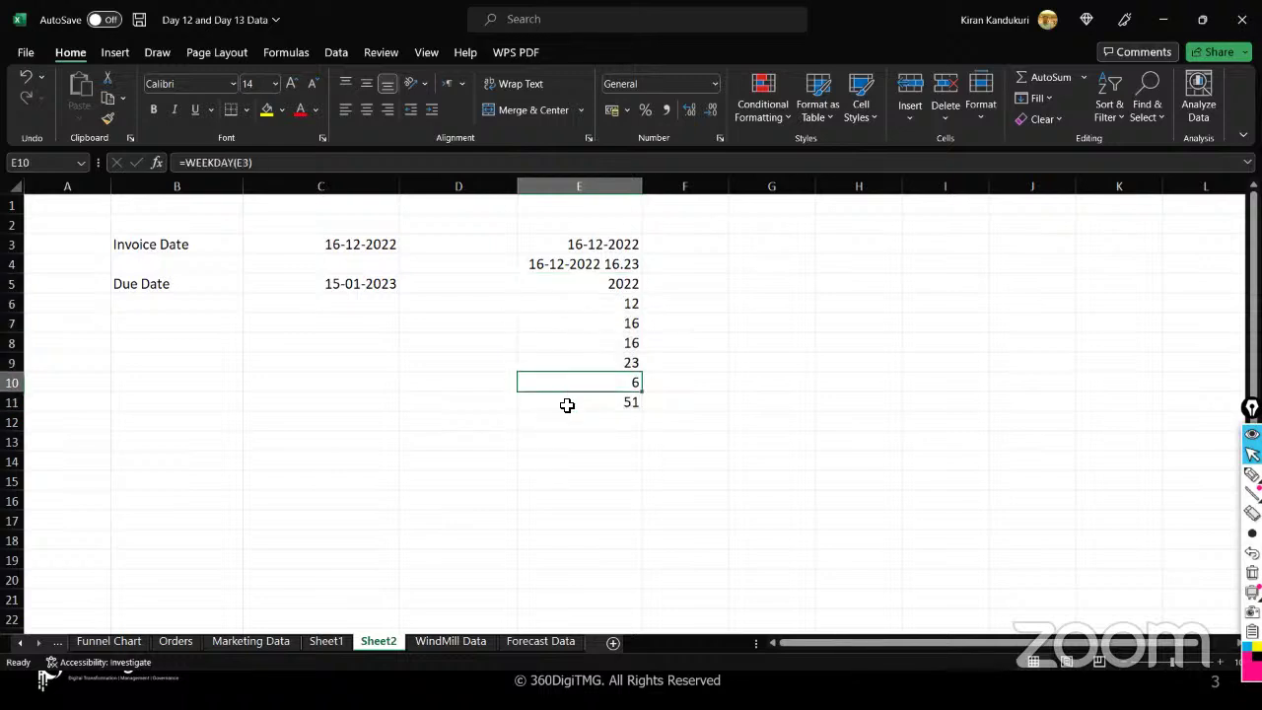
{"action": "left_click", "coordinate": [561, 425]}
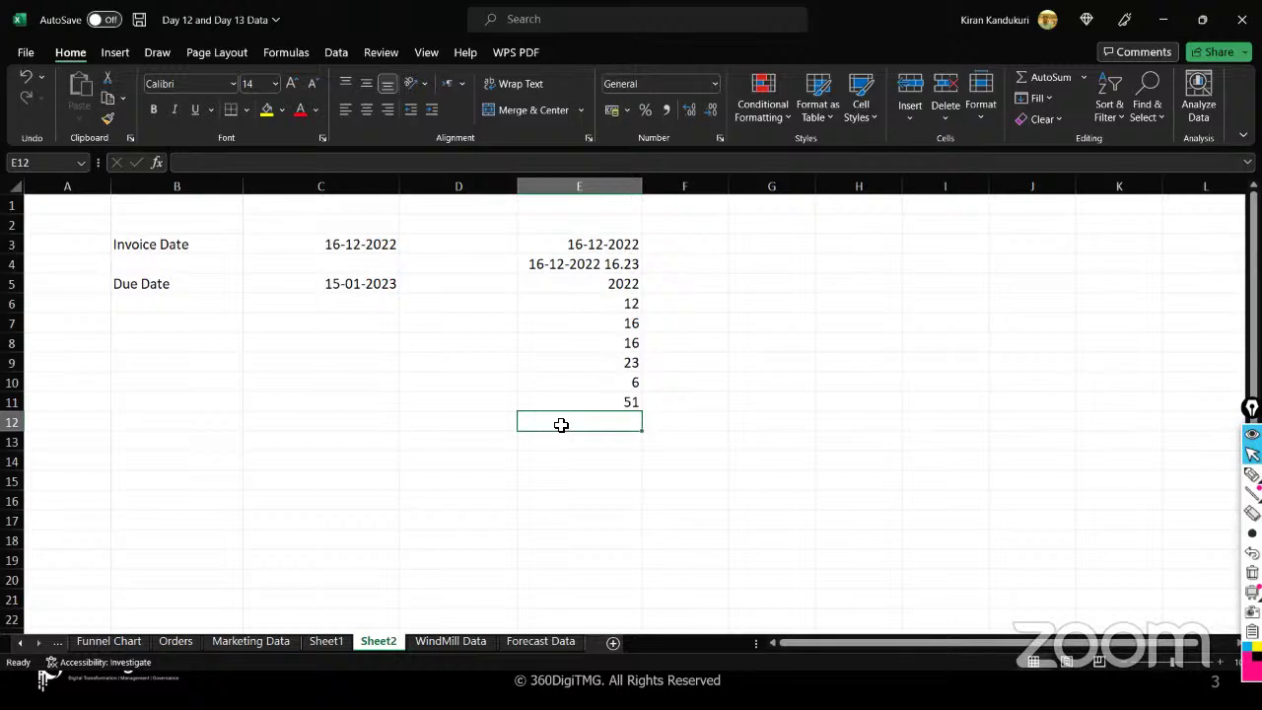
{"action": "left_click_drag", "start_coordinate": [583, 300], "coordinate": [588, 402]}
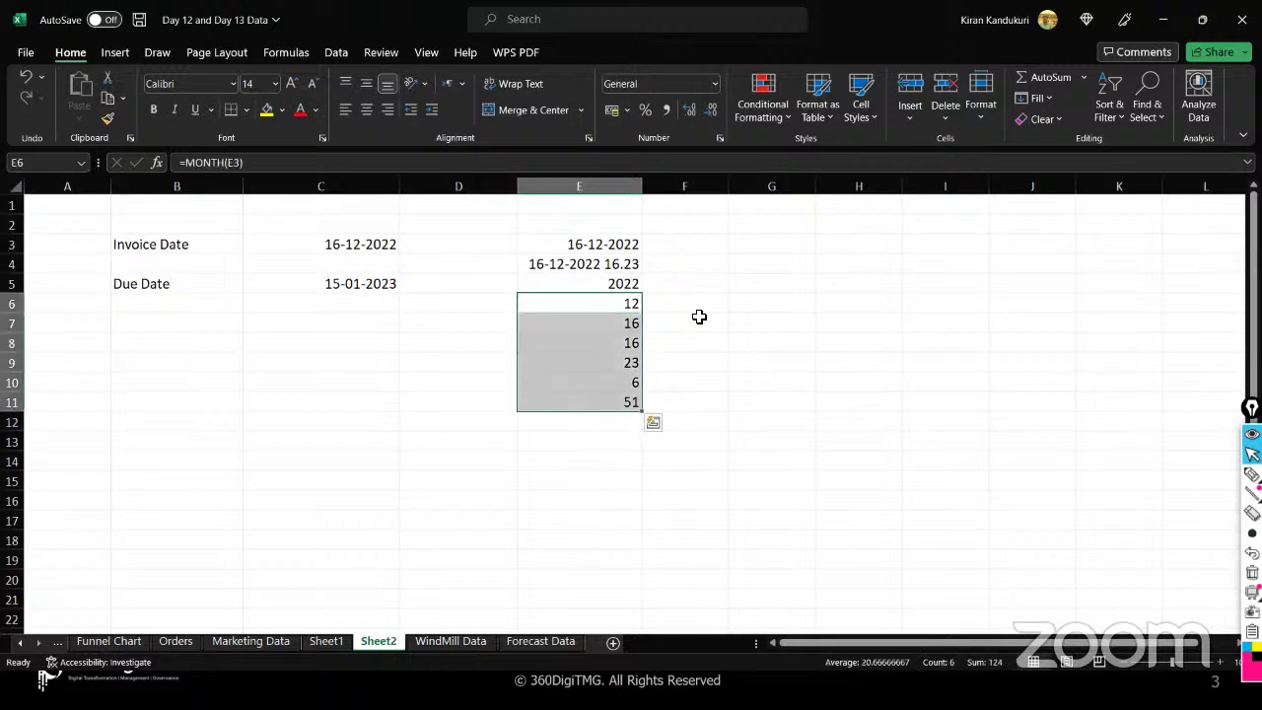
- Start the WEEKDAY function in cell F5 from the date and time function library, with E3 as its serial number
{"action": "left_click", "coordinate": [725, 284]}
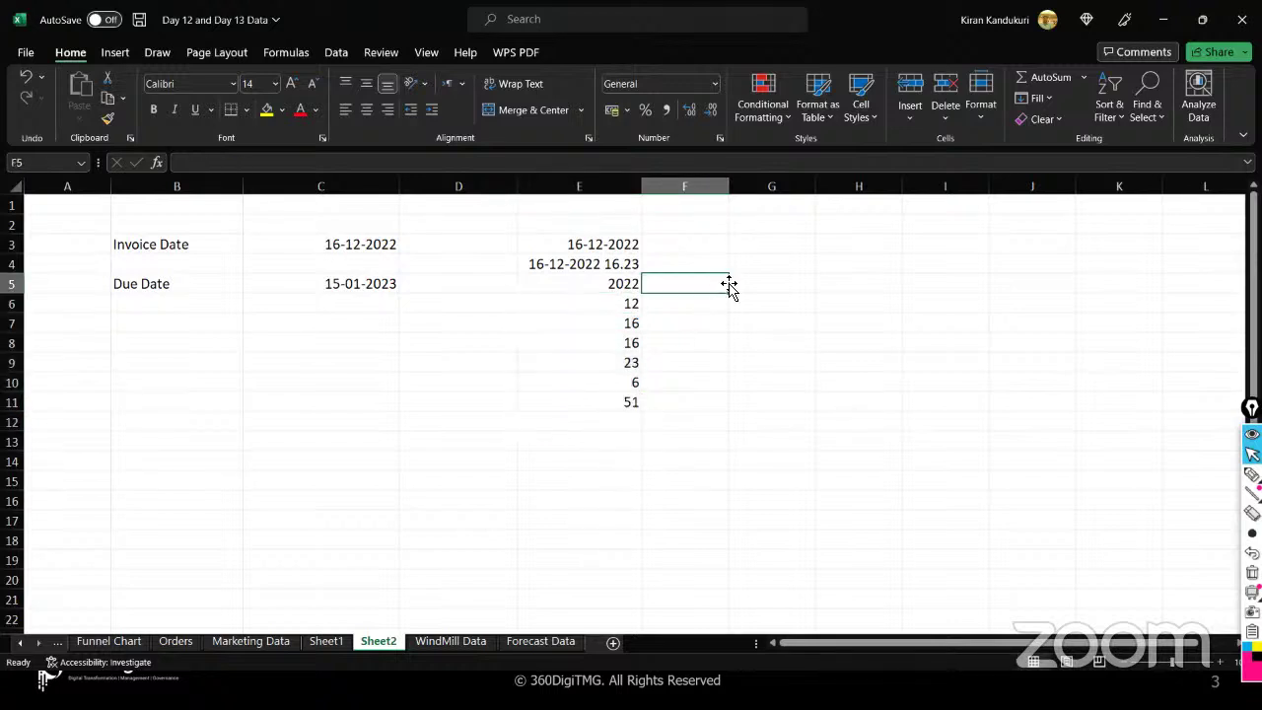
{"action": "left_click", "coordinate": [288, 53]}
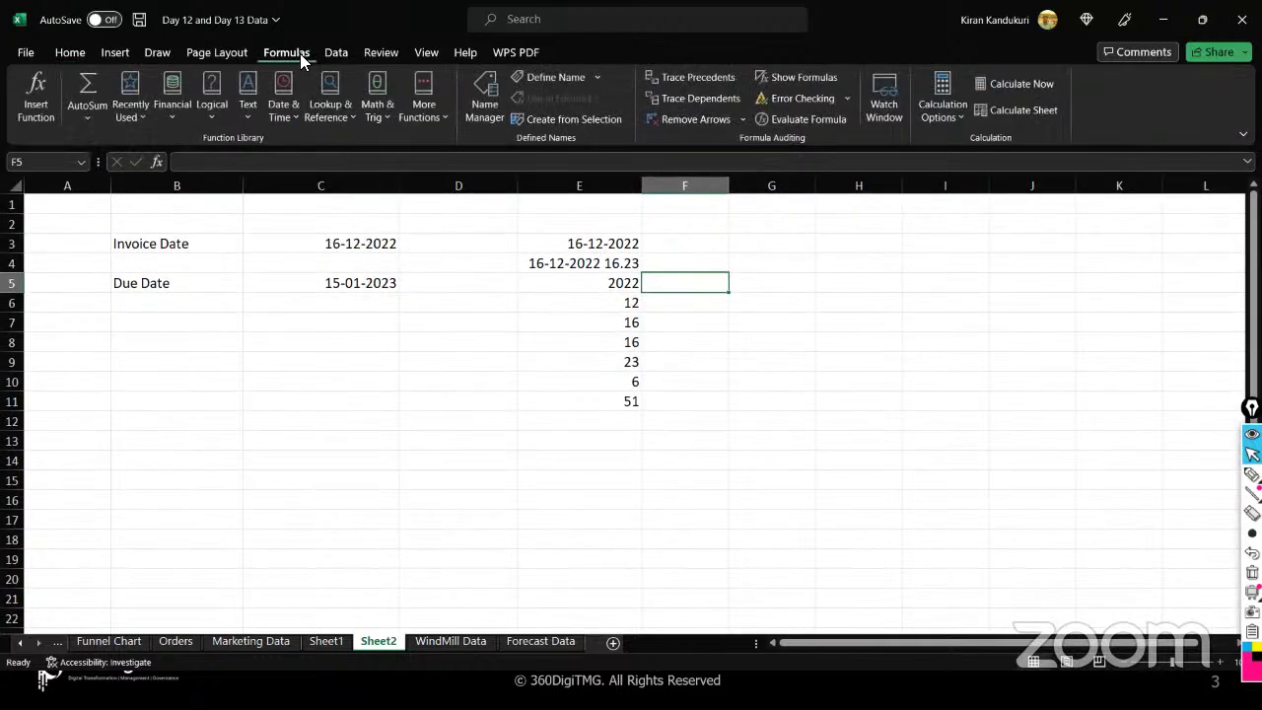
{"action": "left_click", "coordinate": [294, 116]}
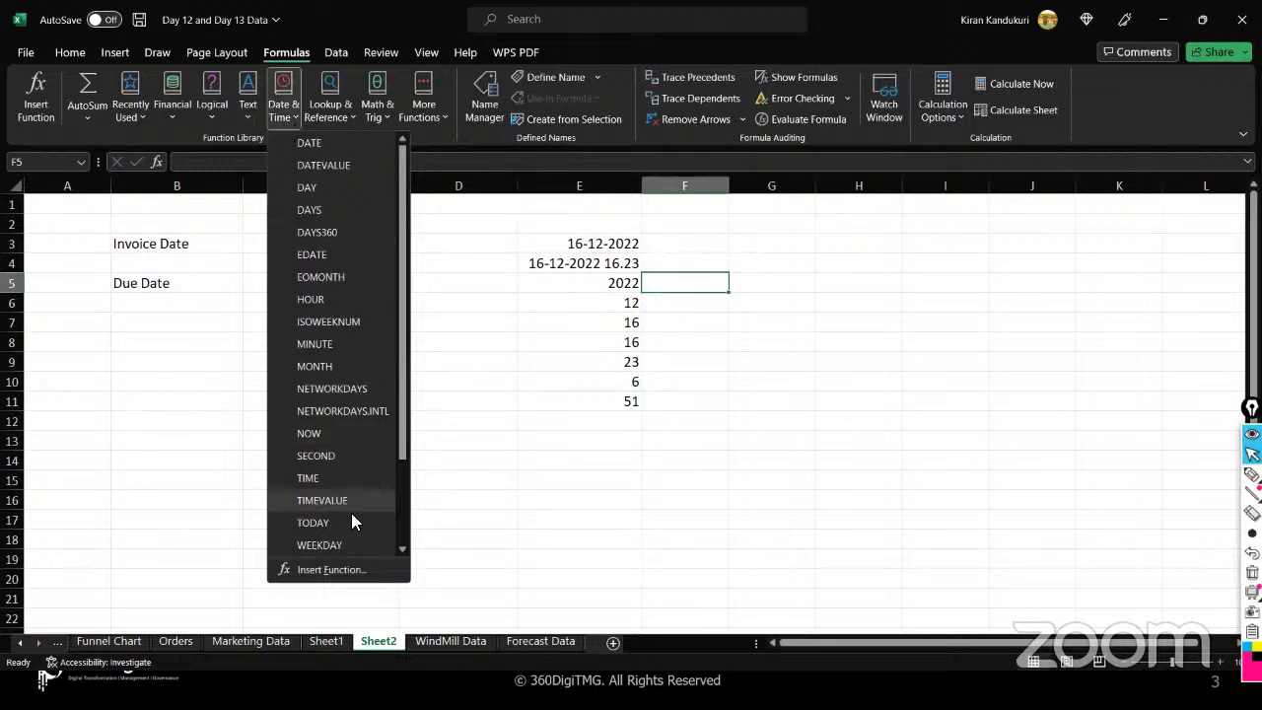
{"action": "scroll", "coordinate": [347, 544], "scroll_direction": "down", "scroll_amount": 2}
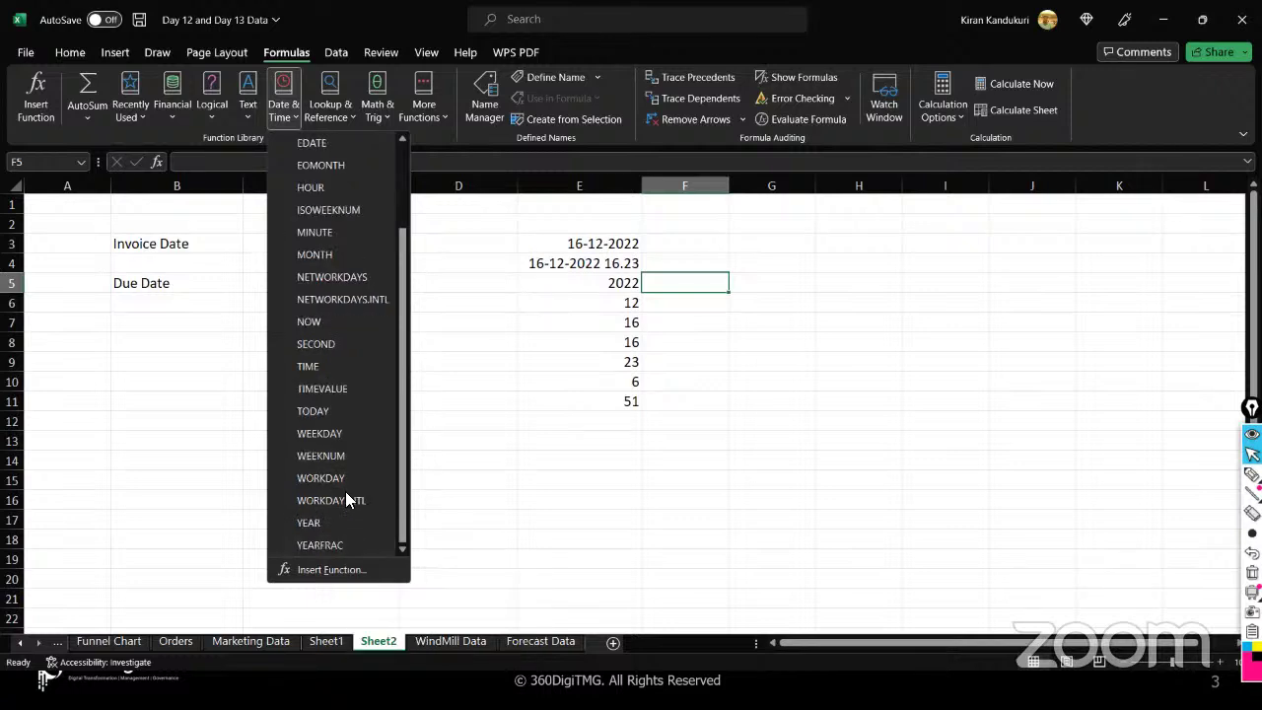
{"action": "left_click", "coordinate": [343, 433]}
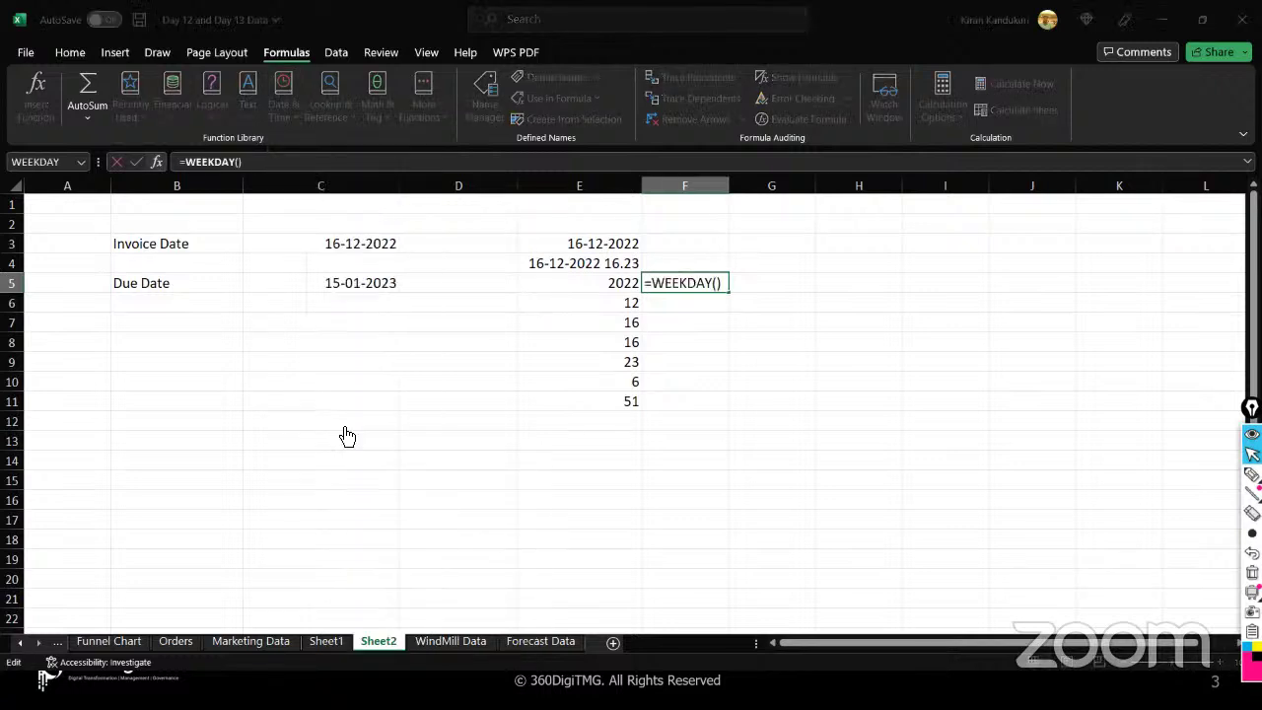
{"action": "left_click_drag", "start_coordinate": [516, 234], "coordinate": [543, 374]}
{"action": "left_click", "coordinate": [571, 246]}
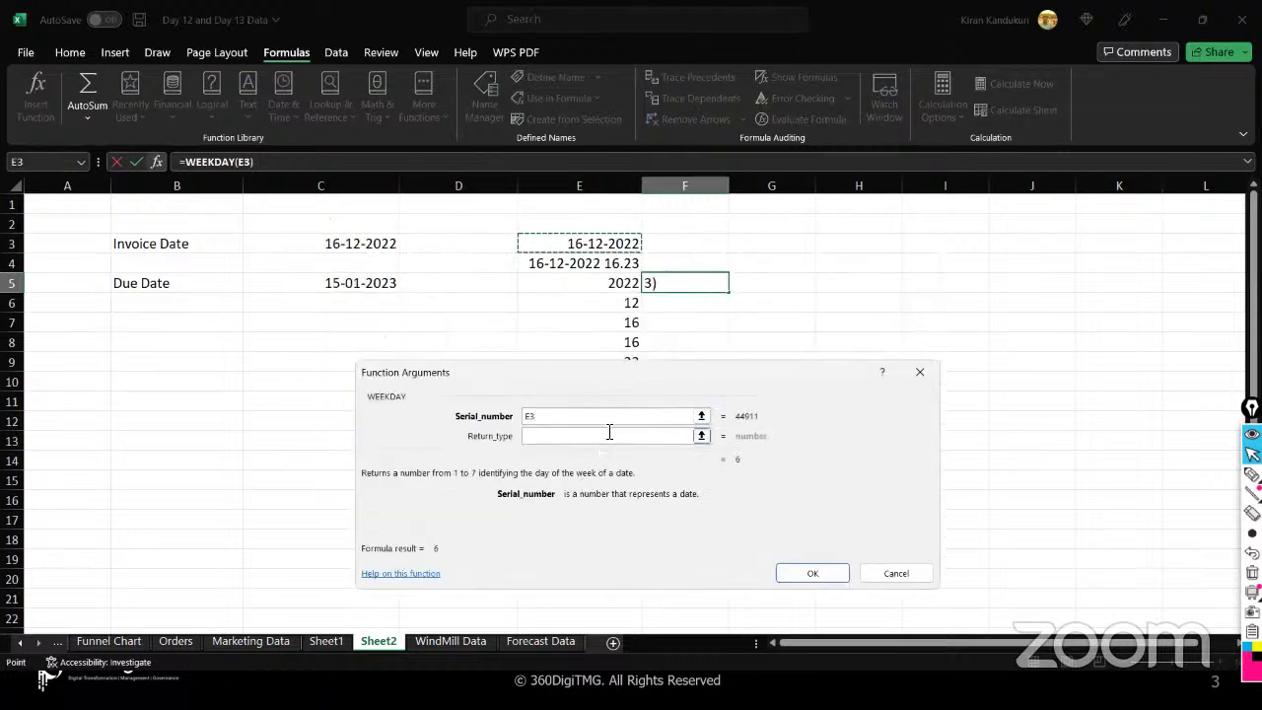
- Open the WEEKDAY function's help article and read its syntax, return types, remarks and examples
{"action": "left_click", "coordinate": [421, 577]}
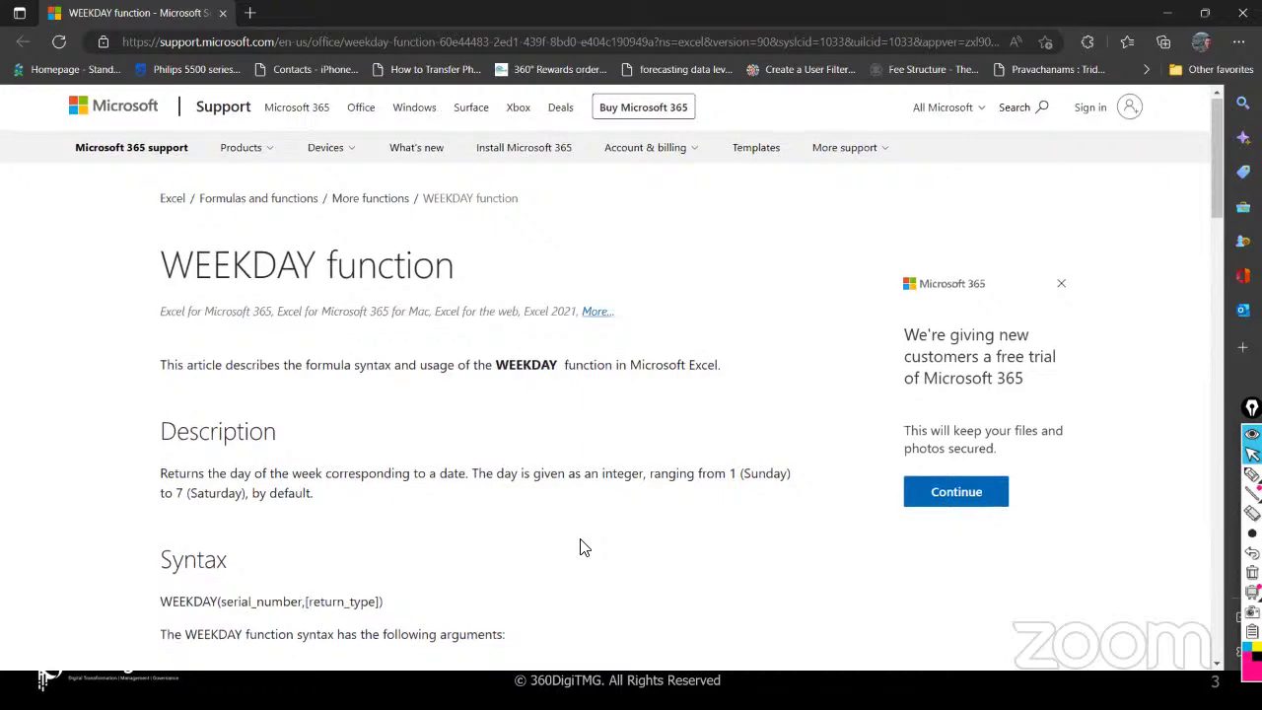
{"action": "scroll", "coordinate": [580, 548], "scroll_direction": "down", "scroll_amount": 1}
{"action": "scroll", "coordinate": [581, 547], "scroll_direction": "down", "scroll_amount": 2}
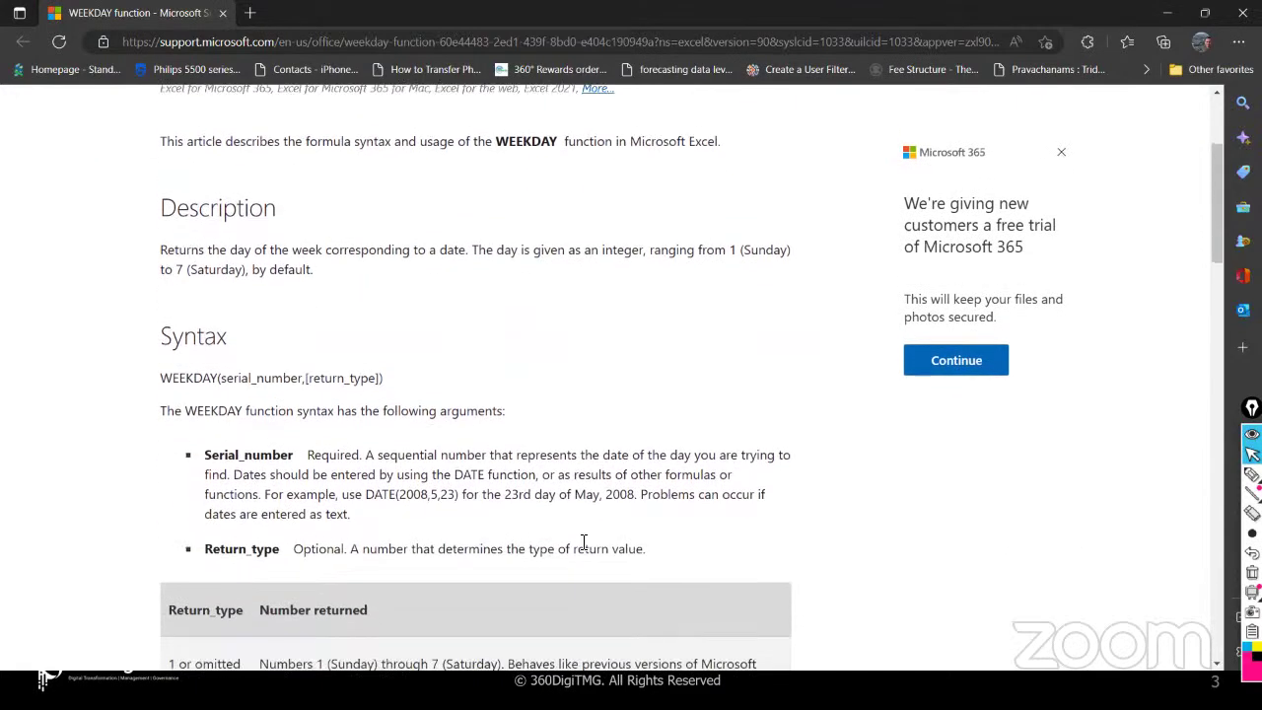
{"action": "scroll", "coordinate": [582, 547], "scroll_direction": "down", "scroll_amount": 3}
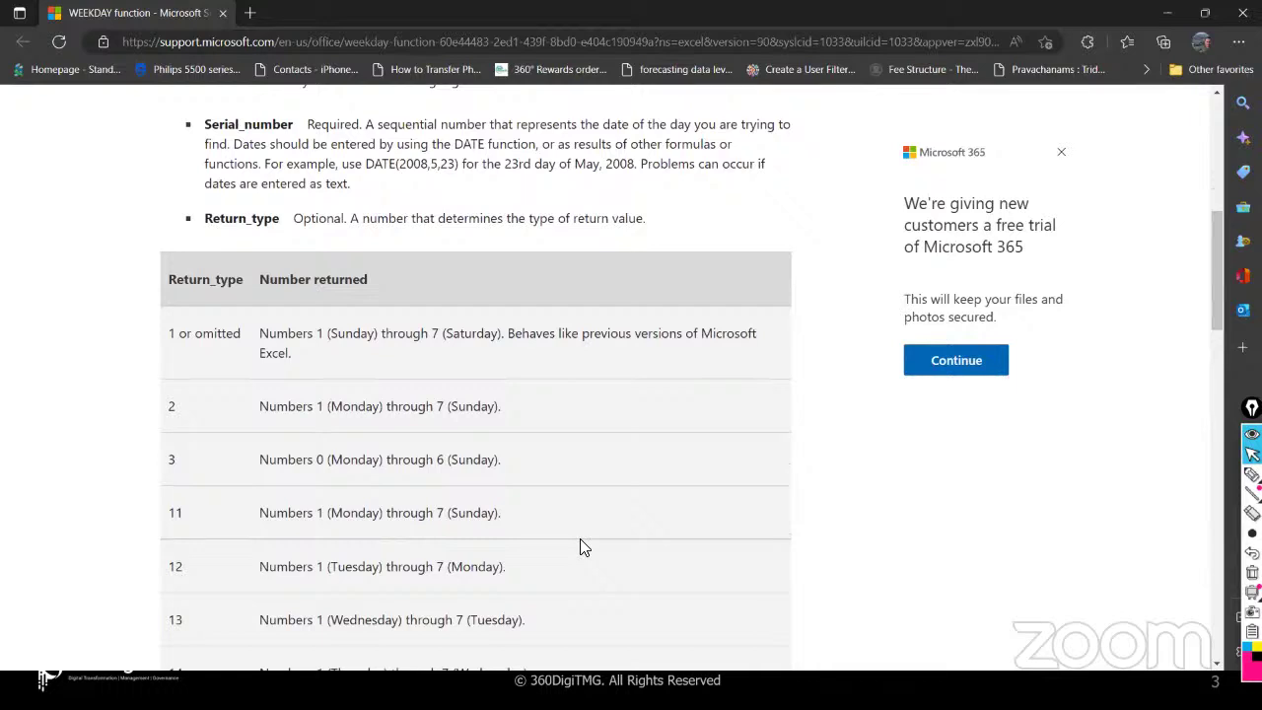
{"action": "scroll", "coordinate": [582, 547], "scroll_direction": "down", "scroll_amount": 3}
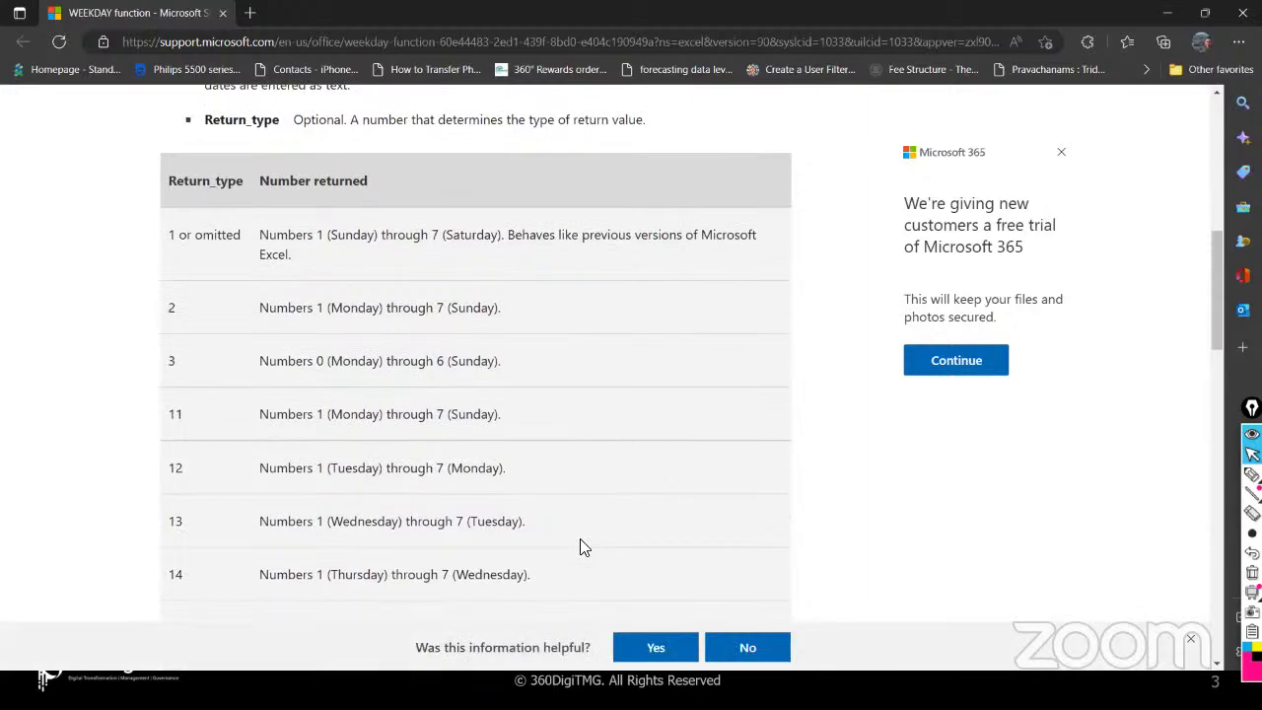
{"action": "scroll", "coordinate": [582, 547], "scroll_direction": "down", "scroll_amount": 8}
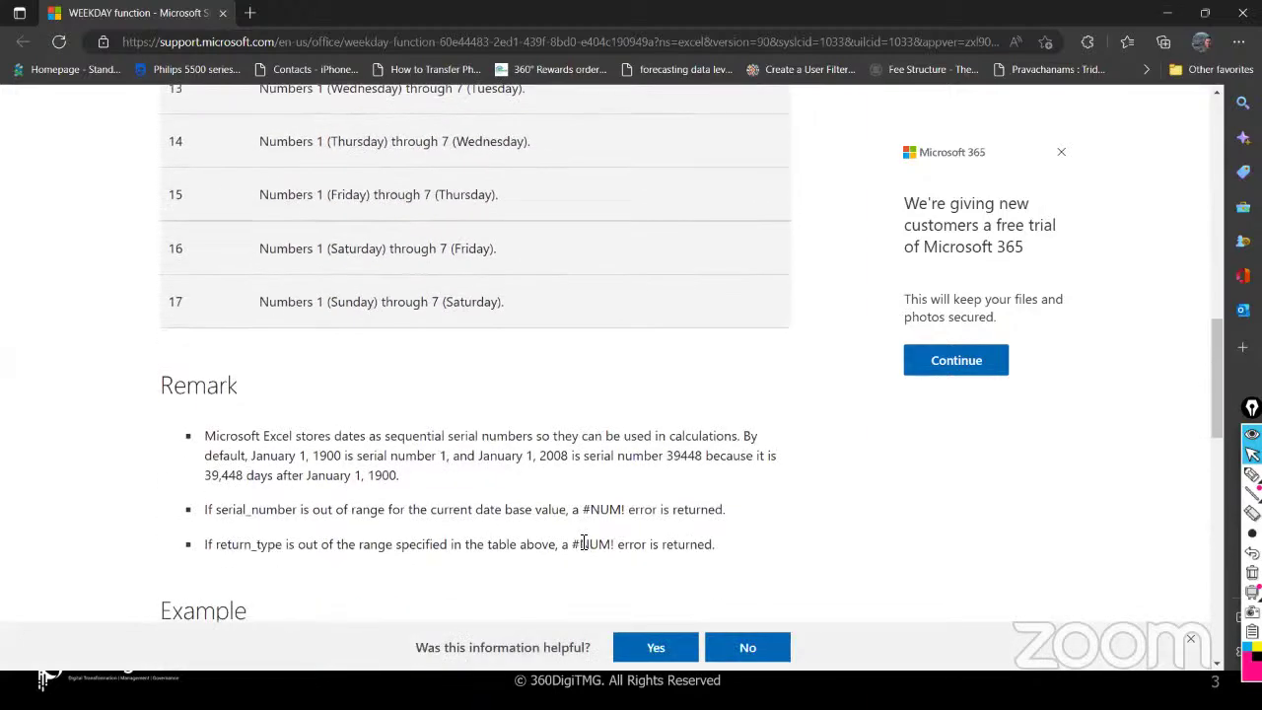
{"action": "scroll", "coordinate": [582, 547], "scroll_direction": "down", "scroll_amount": 2}
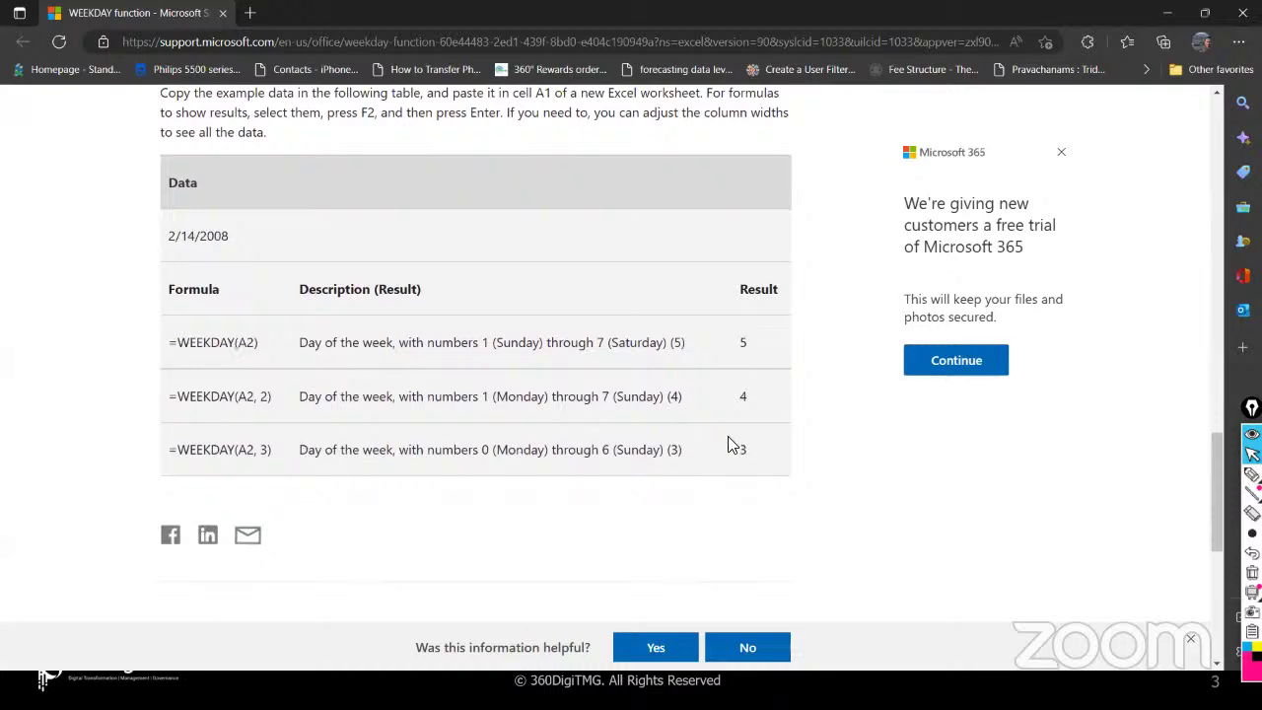
{"action": "scroll", "coordinate": [729, 444], "scroll_direction": "down", "scroll_amount": 1}
{"action": "scroll", "coordinate": [728, 444], "scroll_direction": "down", "scroll_amount": 3}
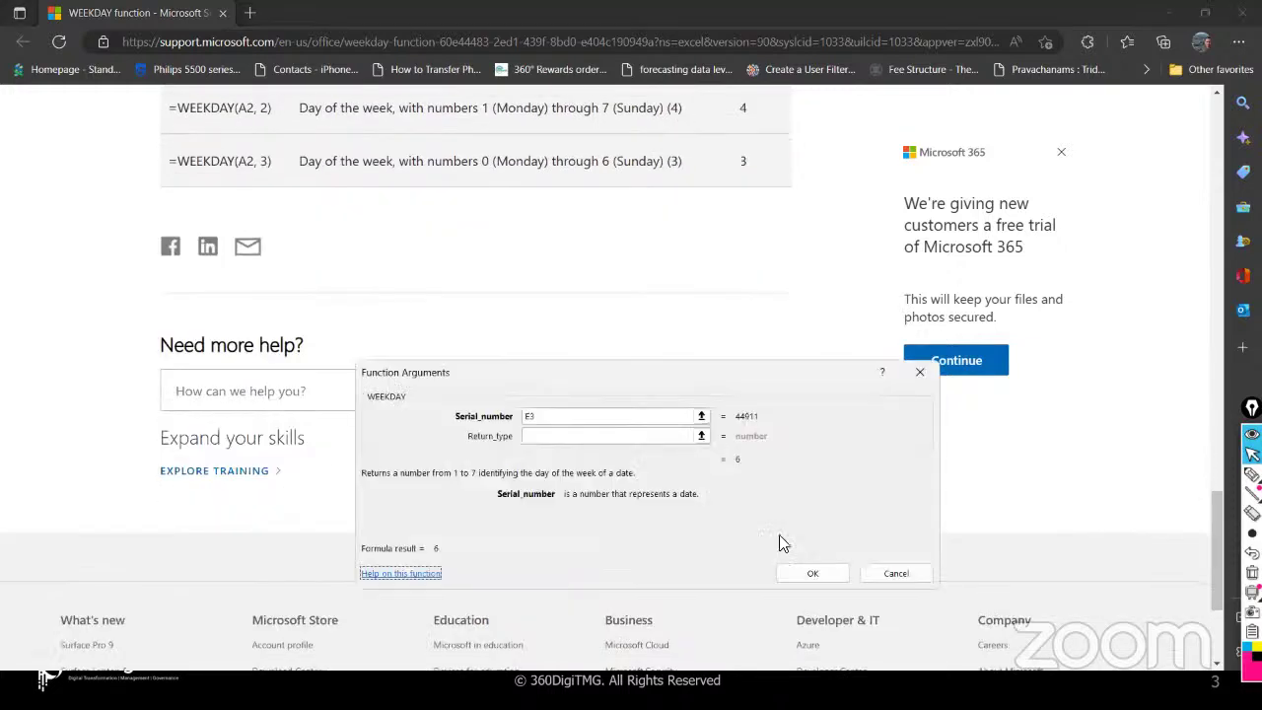
- Confirm =WEEKDAY(E3) in F5, return to Excel and compare the formula with the one in E10
{"action": "left_click", "coordinate": [822, 575]}
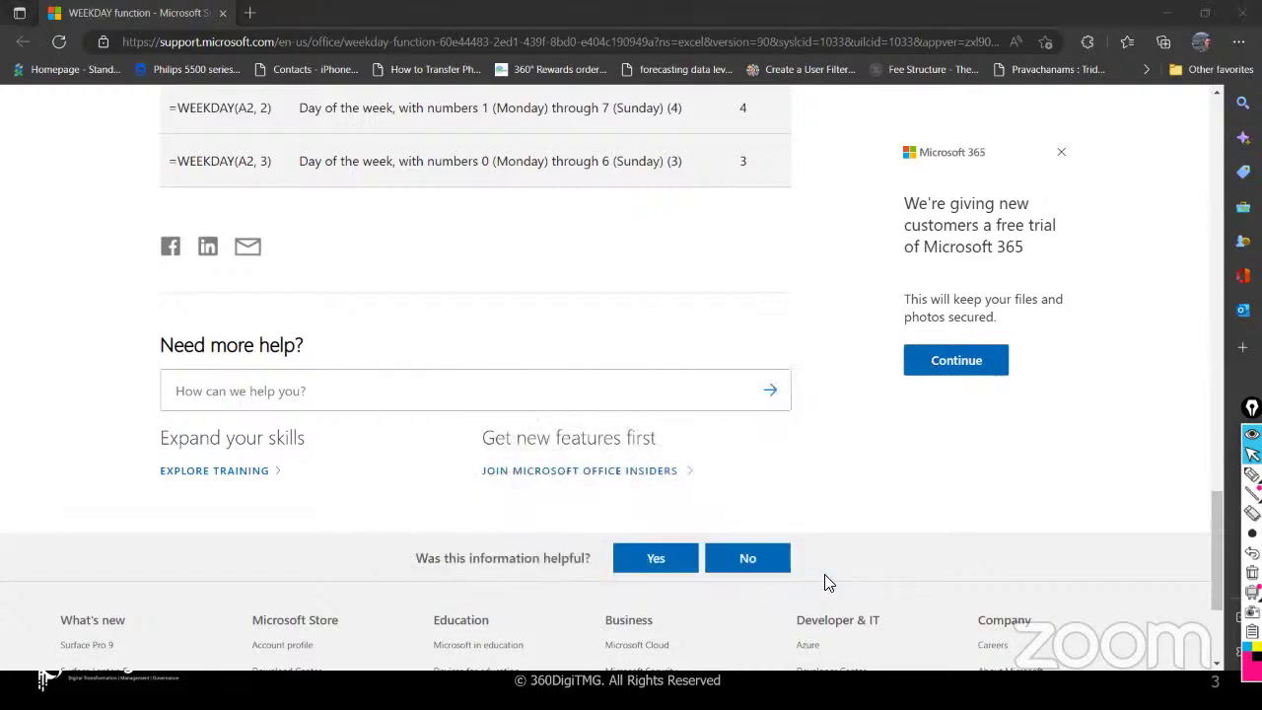
{"action": "key", "text": "alt+Tab"}
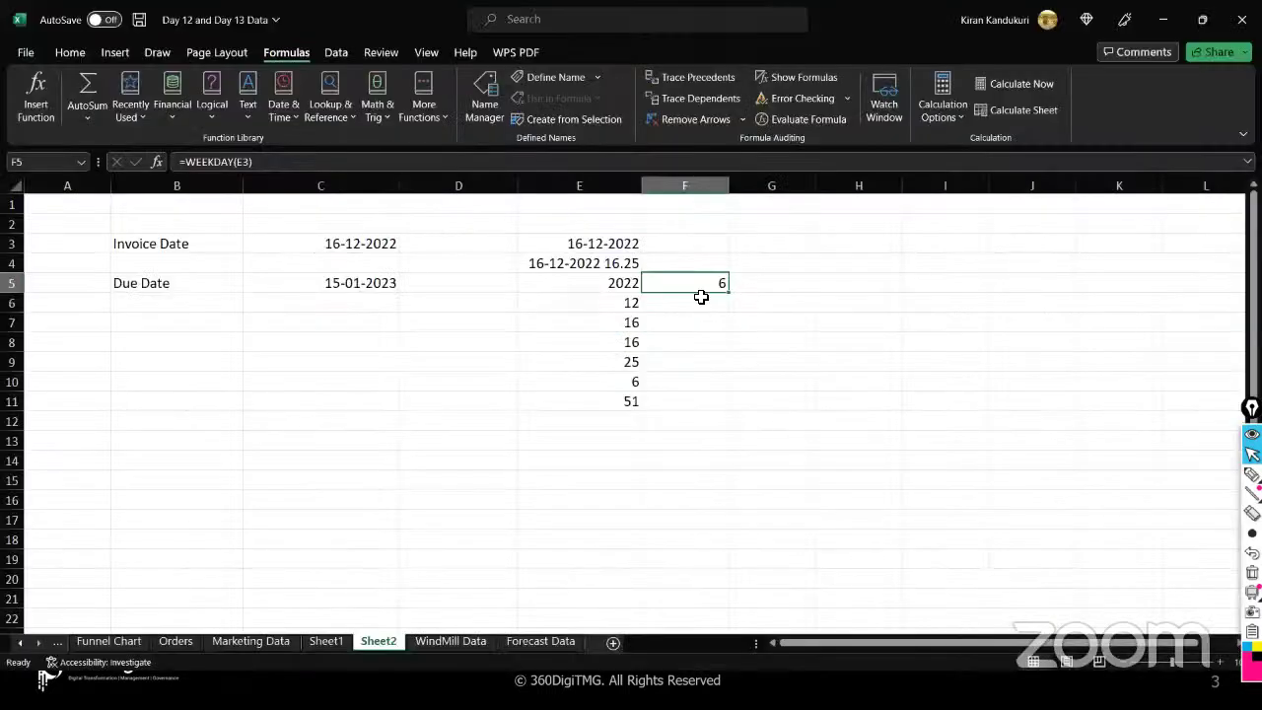
{"action": "left_click", "coordinate": [596, 389]}
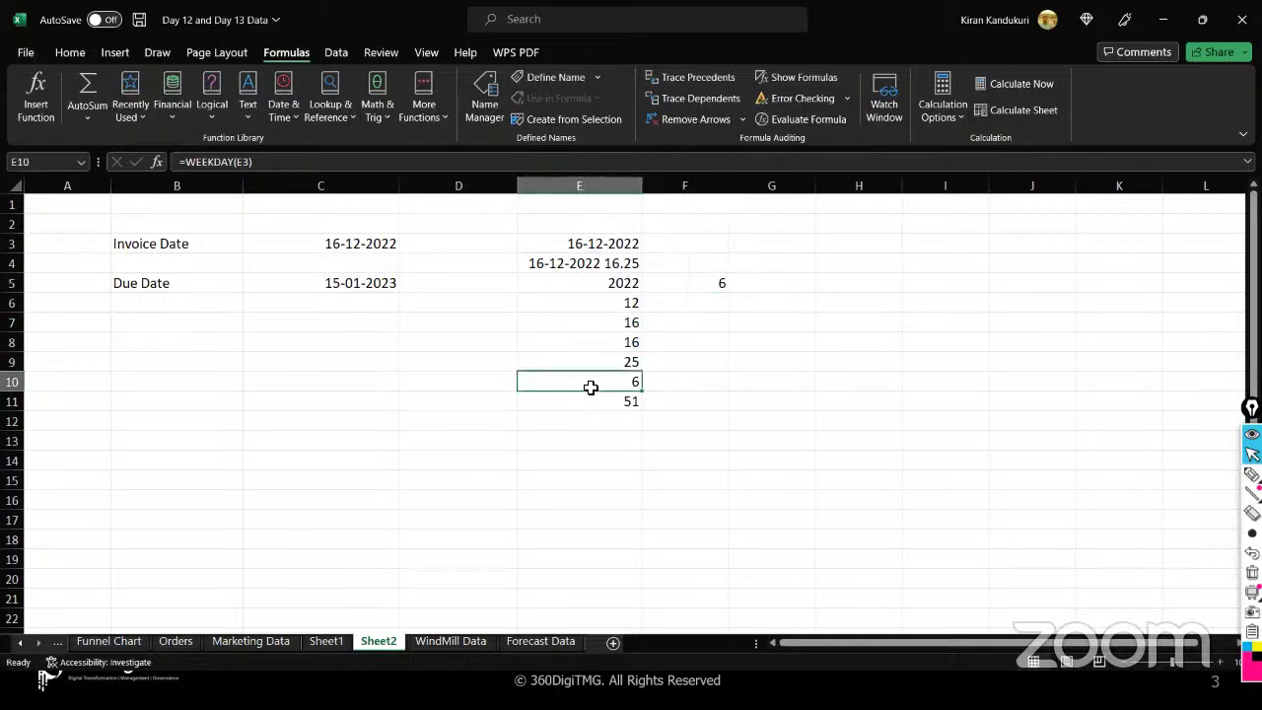
{"action": "left_click", "coordinate": [685, 283]}
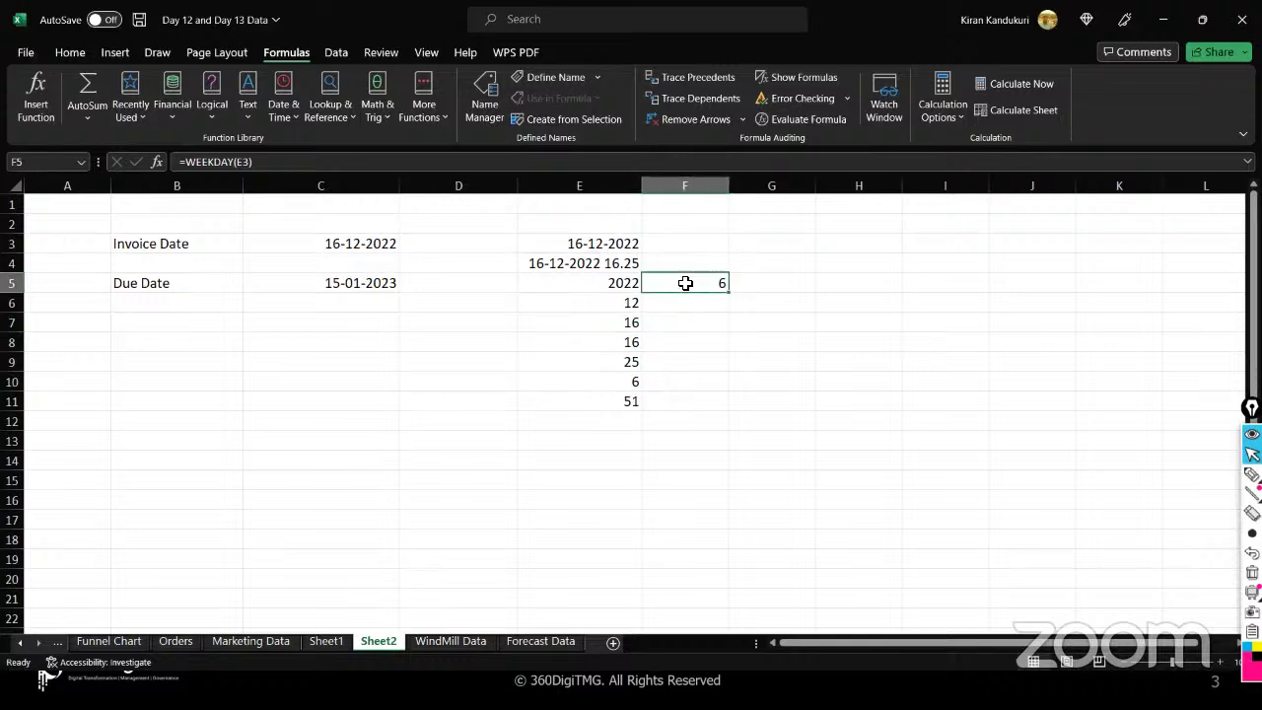
{"action": "left_click", "coordinate": [565, 386]}
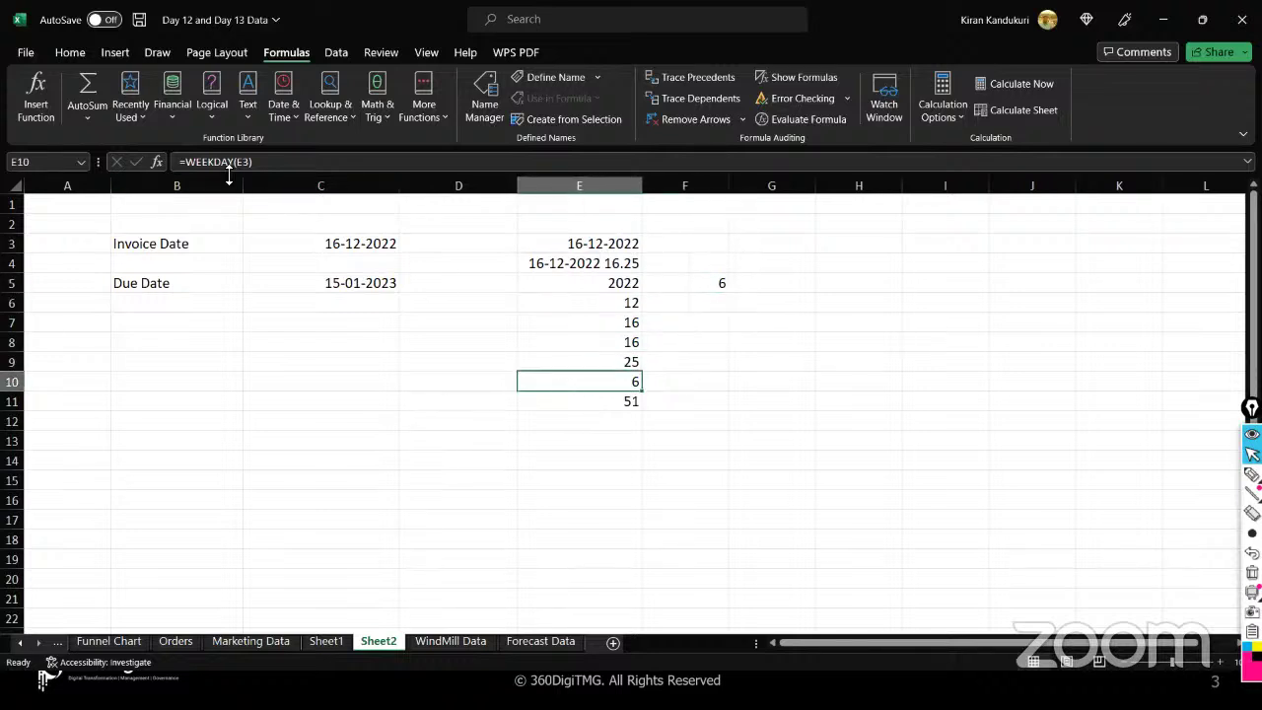
{"action": "left_click", "coordinate": [687, 284]}
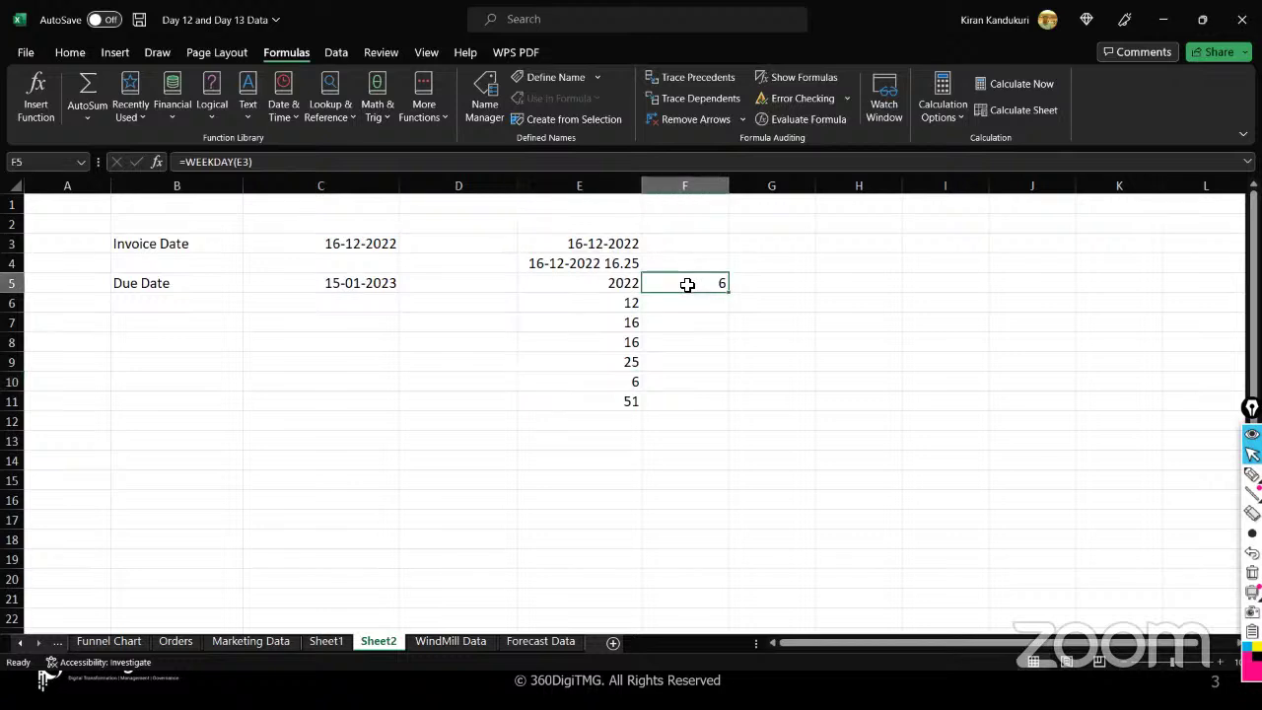
- Clear the WEEKDAY formula from cell F5
{"action": "double_click", "coordinate": [687, 284]}
{"action": "key", "text": "BackSpace"}
{"action": "key", "text": "BackSpace"}
{"action": "key", "text": "BackSpace"}
{"action": "key", "text": "BackSpace"}
{"action": "key", "text": "BackSpace"}
{"action": "key", "text": "BackSpace"}
{"action": "key", "text": "BackSpace"}
{"action": "key", "text": "BackSpace"}
{"action": "key", "text": "BackSpace"}
{"action": "key", "text": "BackSpace"}
{"action": "key", "text": "BackSpace"}
{"action": "key", "text": "BackSpace"}
{"action": "key", "text": "Return"}
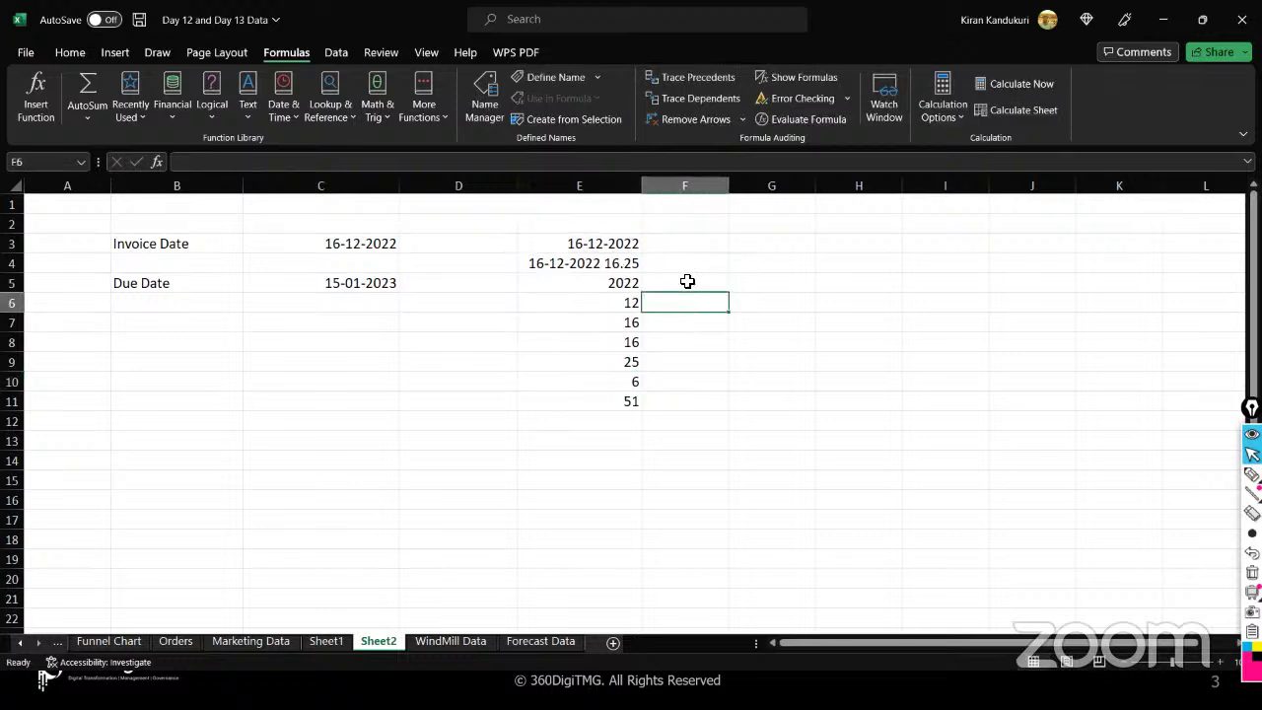
- Extract the year of the date in E3 into cell F5 with the YEAR function from the date and time function library
{"action": "left_click", "coordinate": [687, 282]}
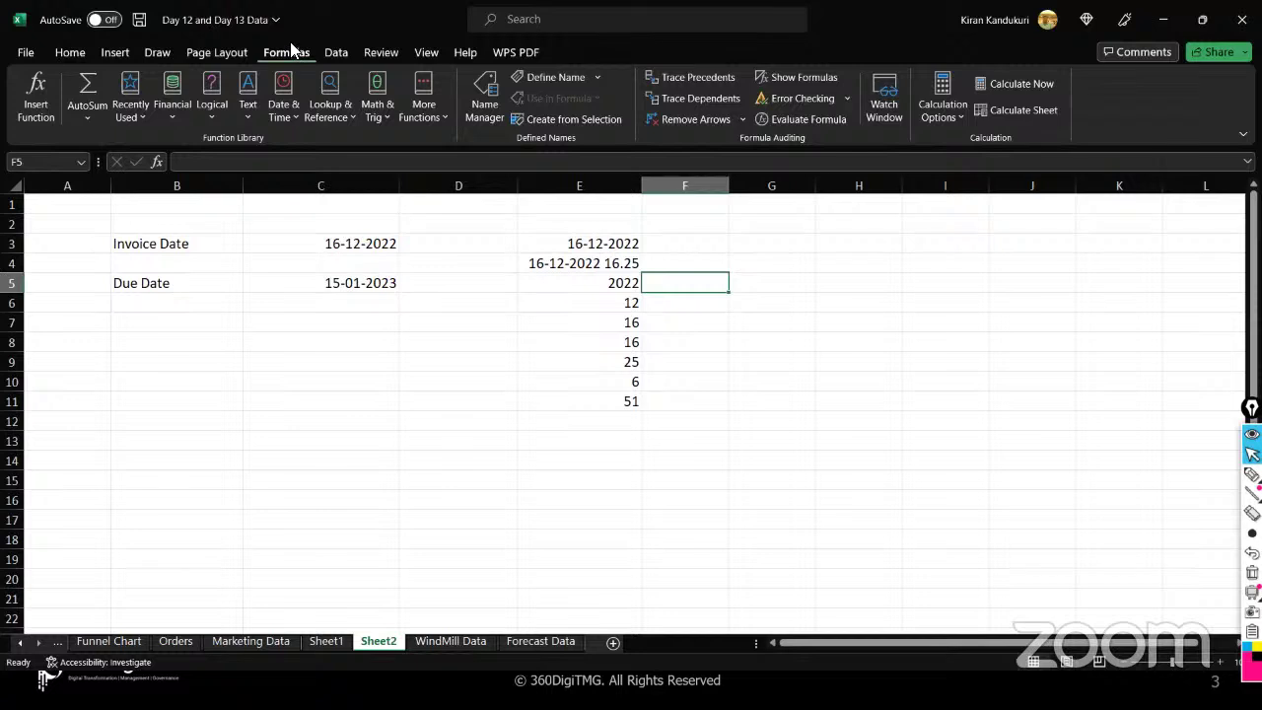
{"action": "left_click", "coordinate": [296, 112]}
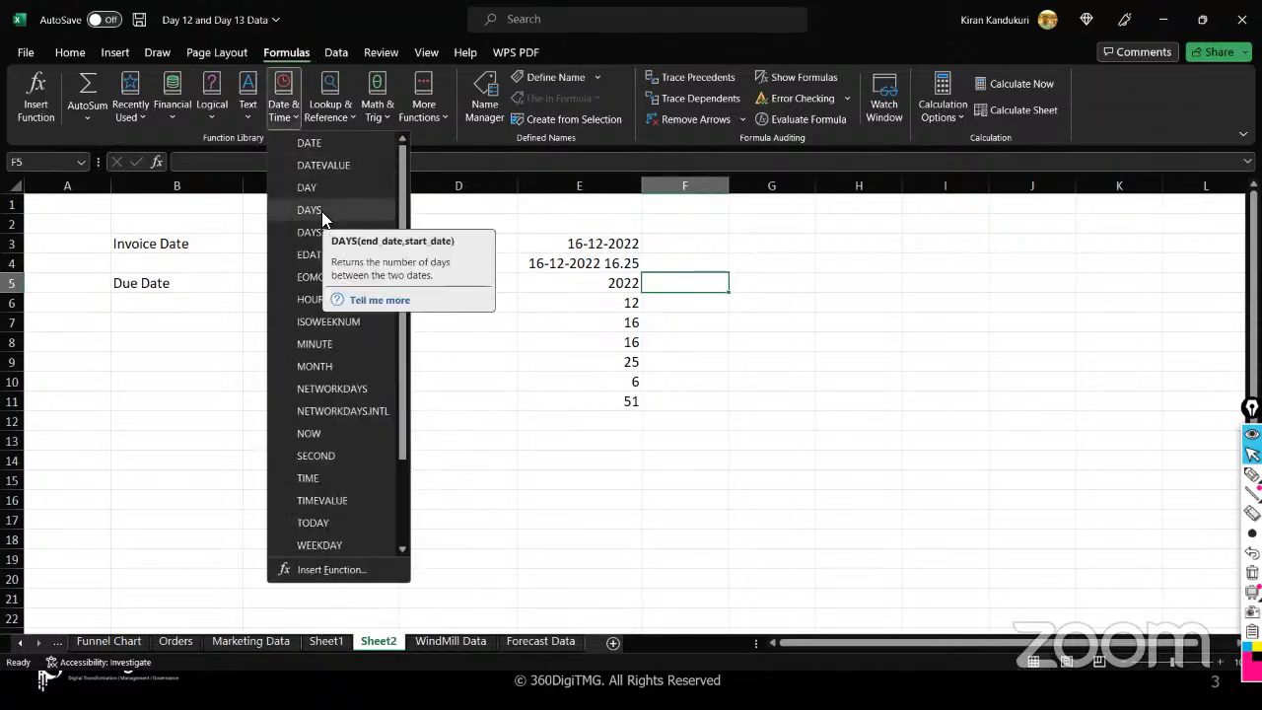
{"action": "scroll", "coordinate": [321, 211], "scroll_direction": "down", "scroll_amount": 2}
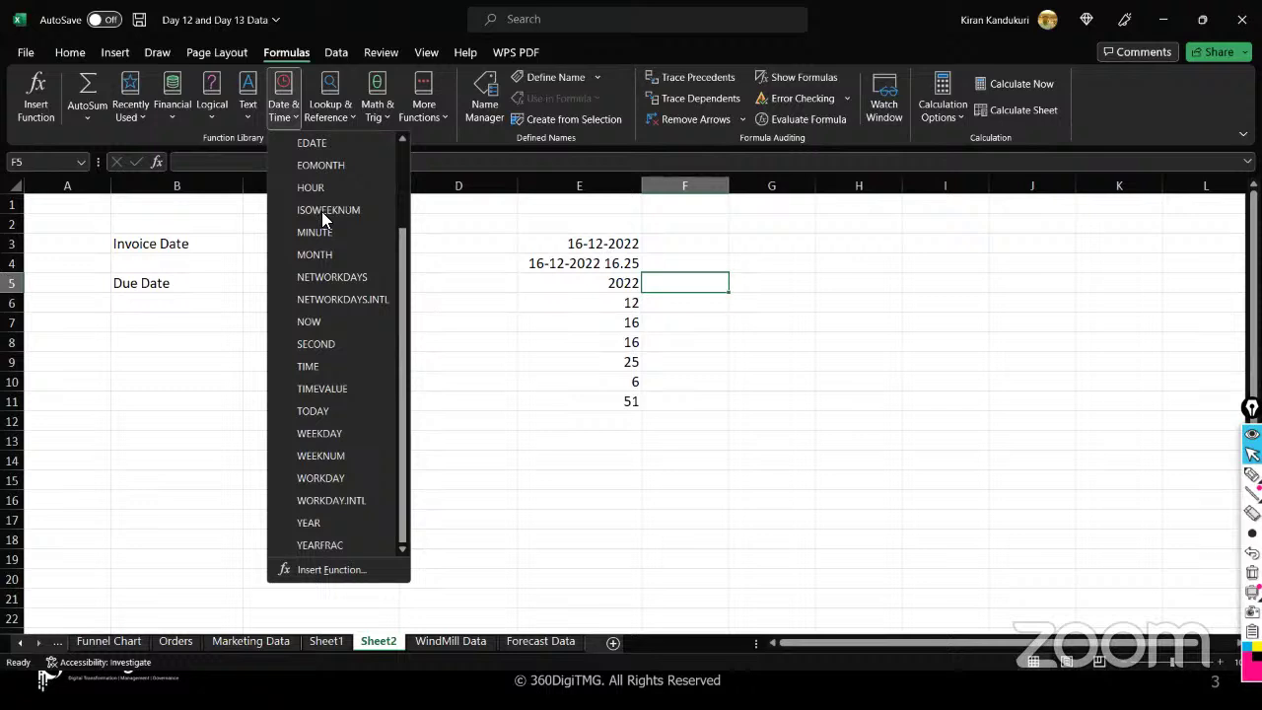
{"action": "left_click", "coordinate": [310, 523]}
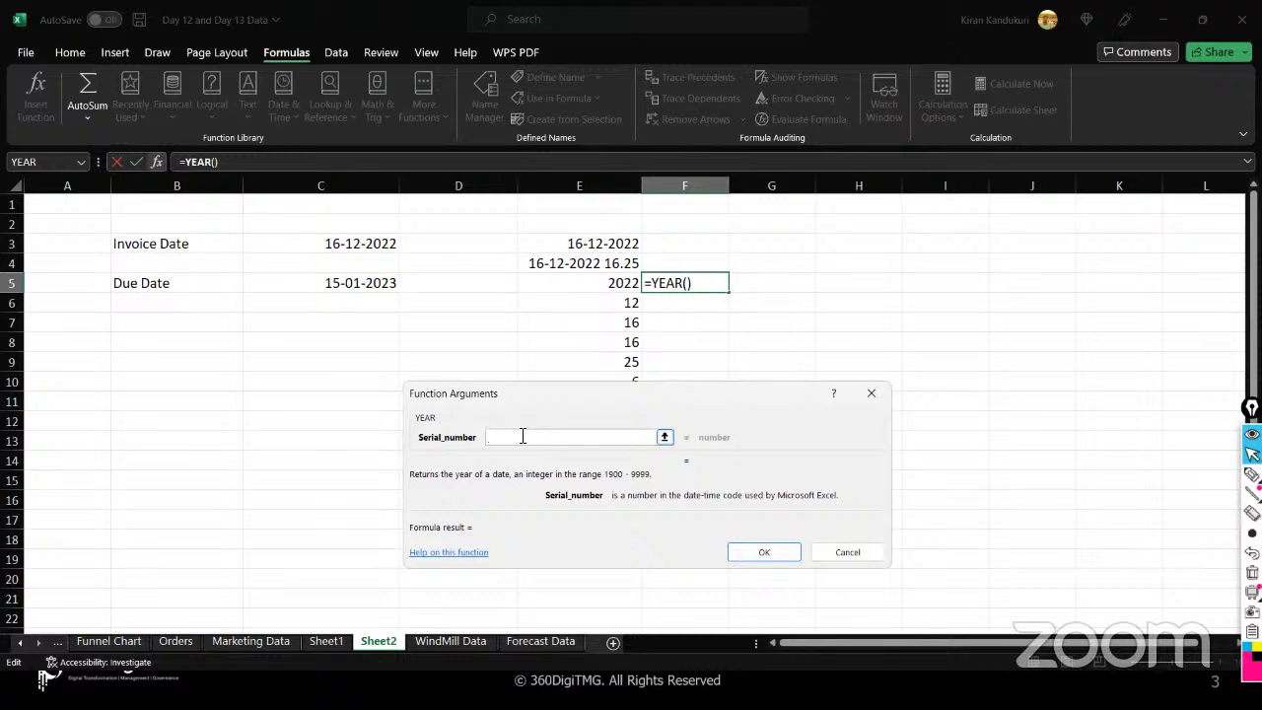
{"action": "left_click", "coordinate": [563, 243]}
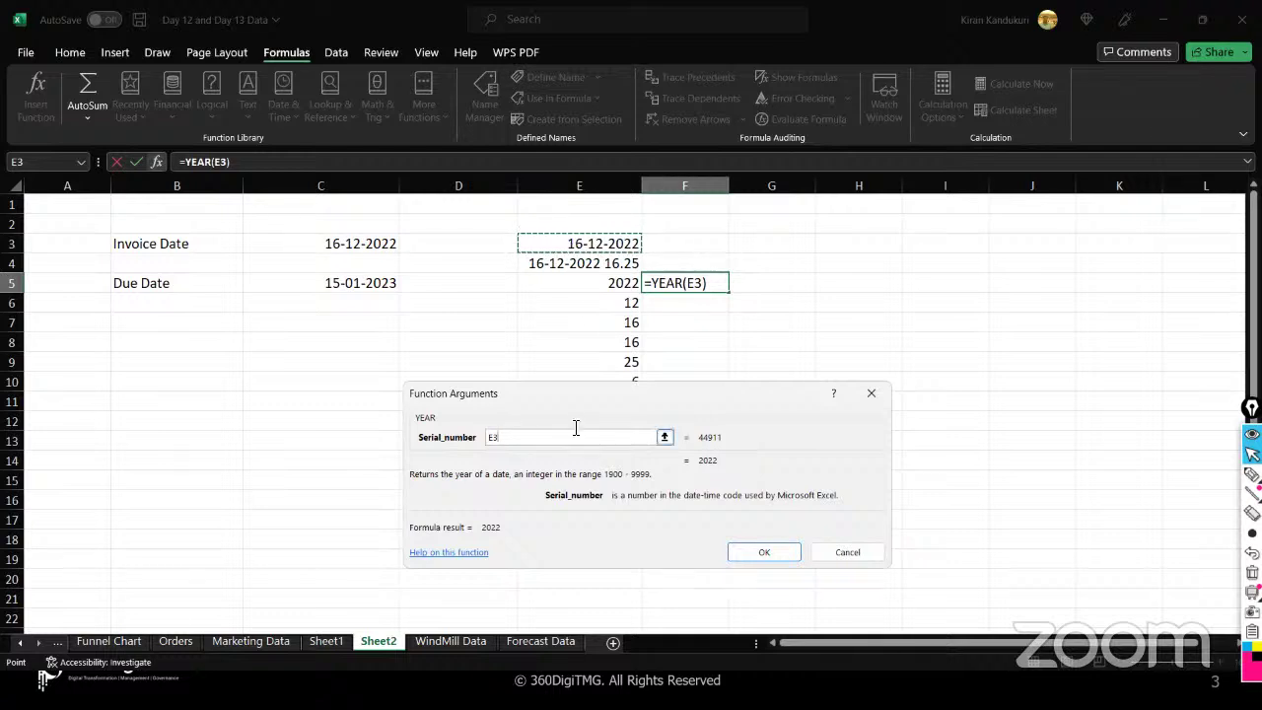
{"action": "left_click", "coordinate": [780, 552]}
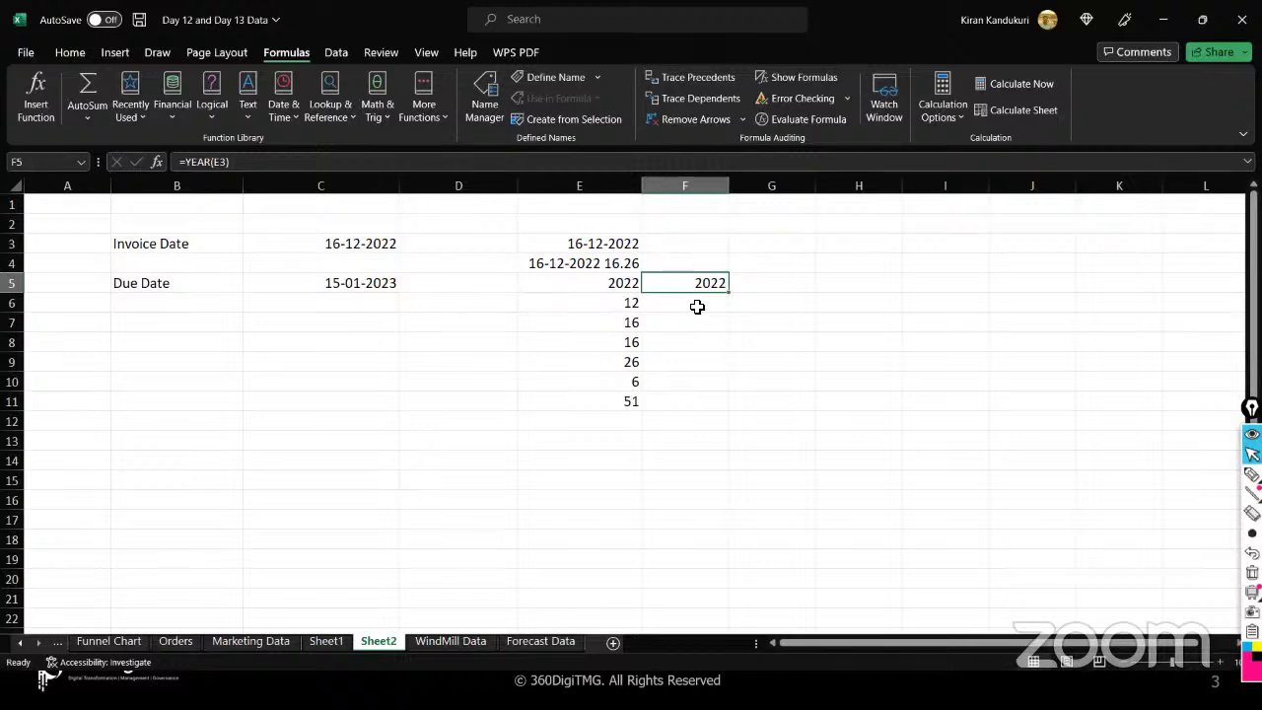
{"action": "left_click", "coordinate": [697, 306]}
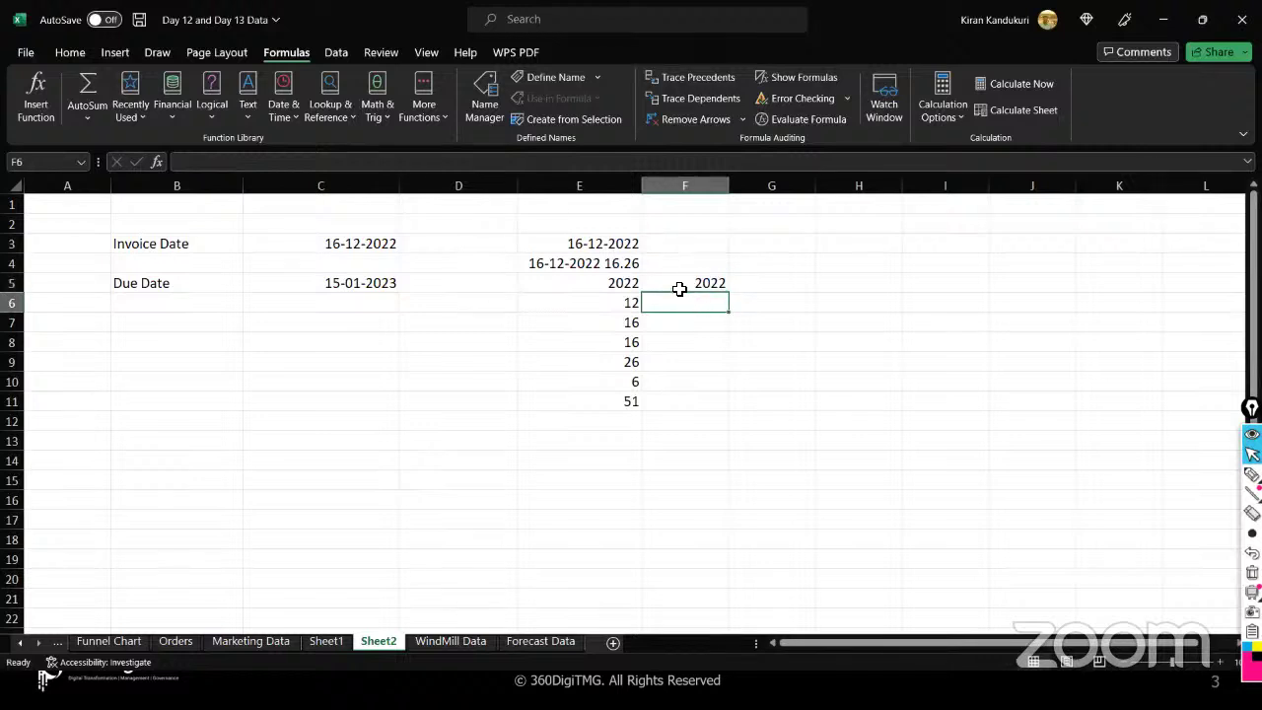
{"action": "left_click", "coordinate": [679, 284]}
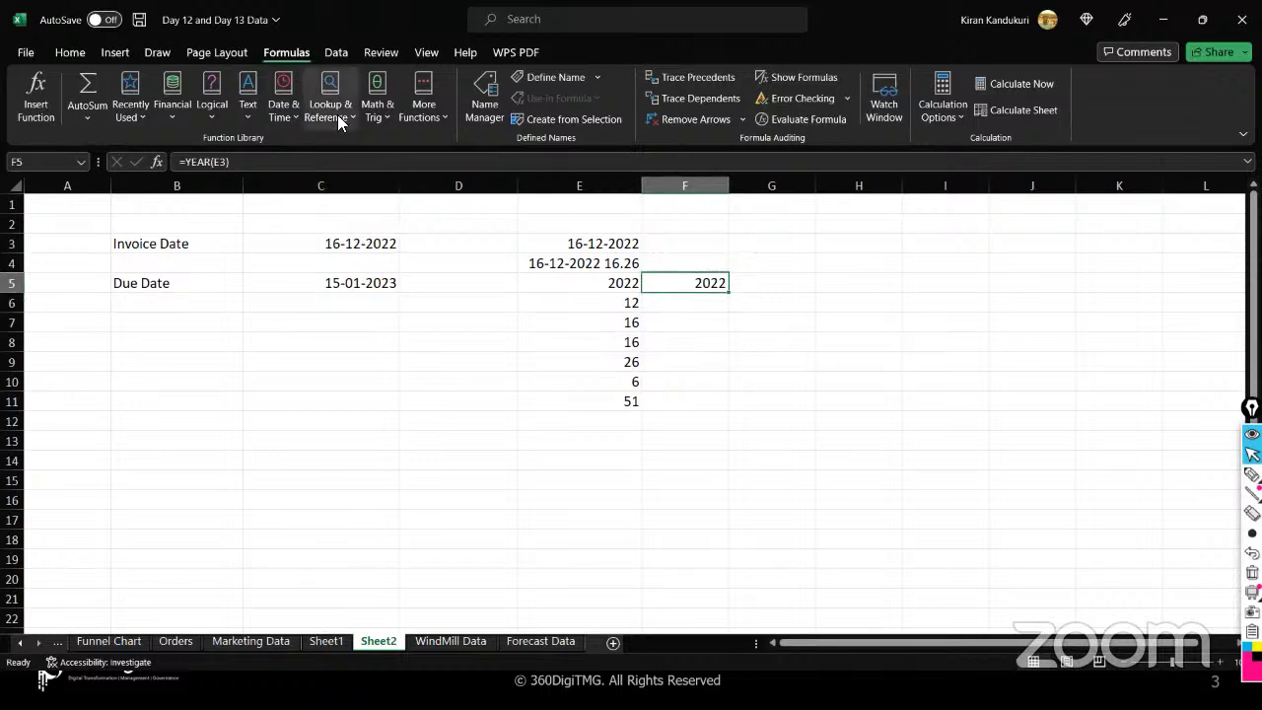
{"action": "left_click", "coordinate": [288, 110]}
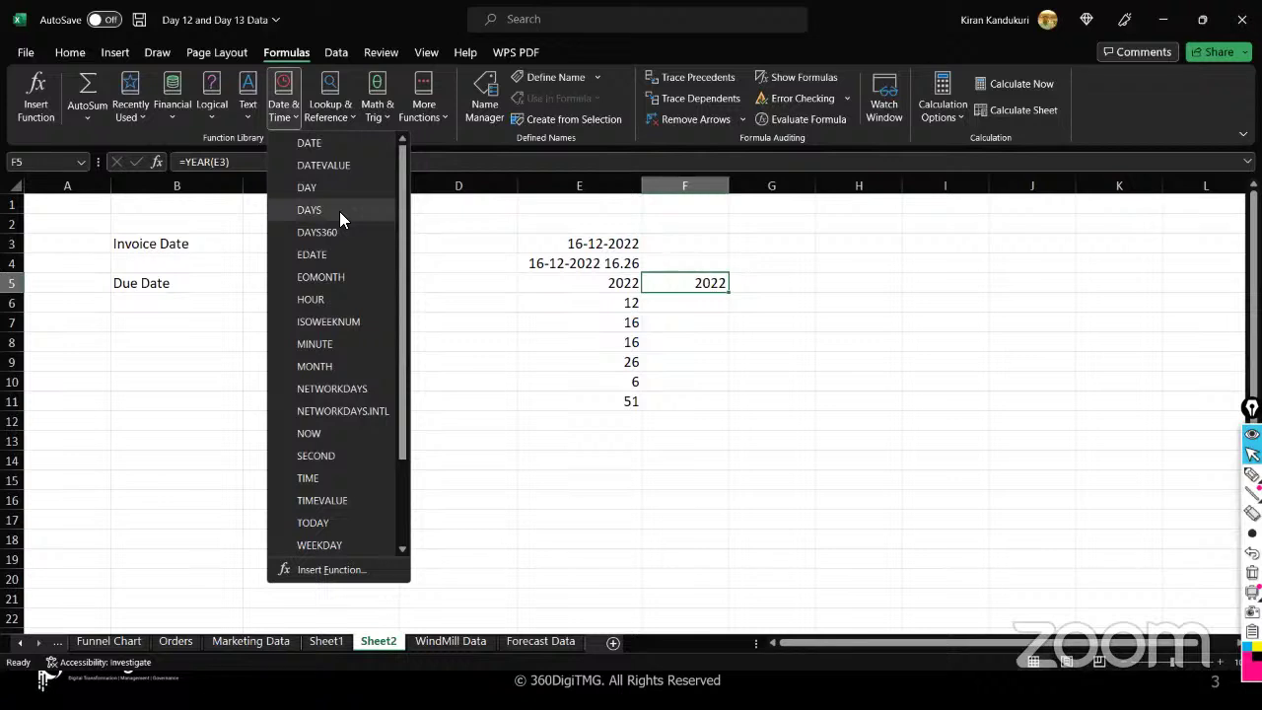
{"action": "scroll", "coordinate": [339, 211], "scroll_direction": "down", "scroll_amount": 2}
{"action": "scroll", "coordinate": [339, 211], "scroll_direction": "up", "scroll_amount": 2}
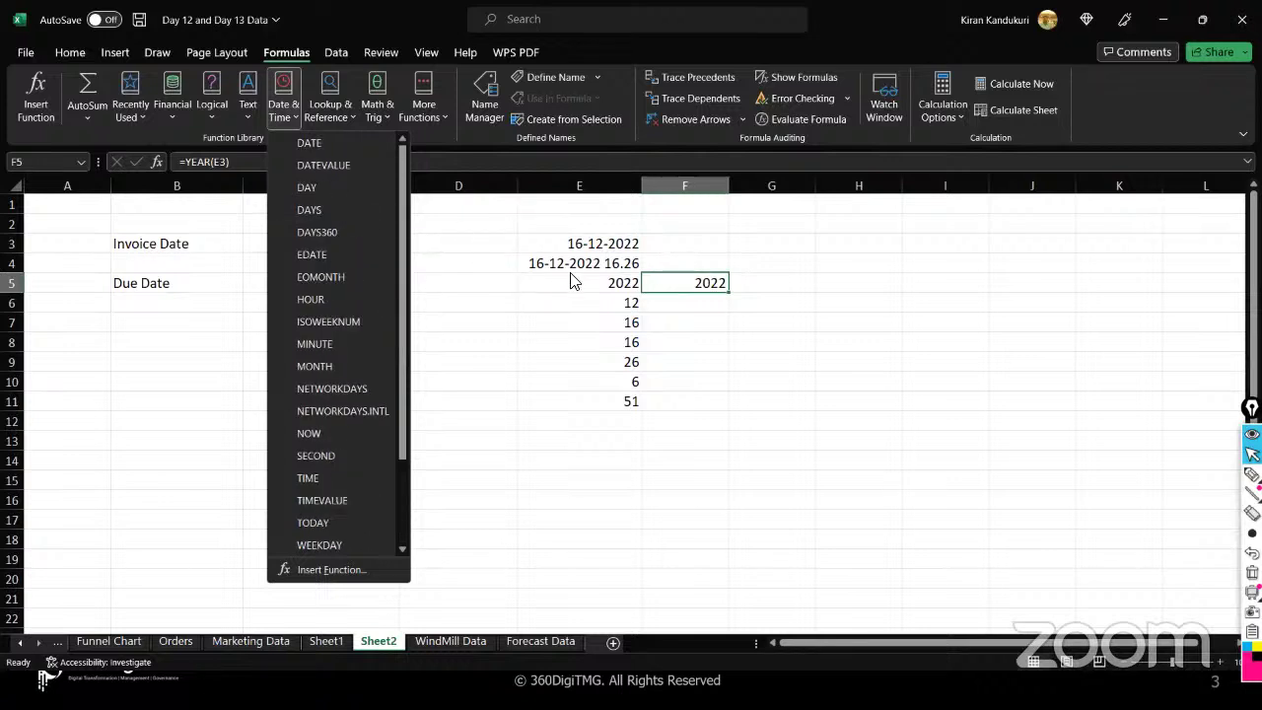
{"action": "left_click", "coordinate": [674, 471]}
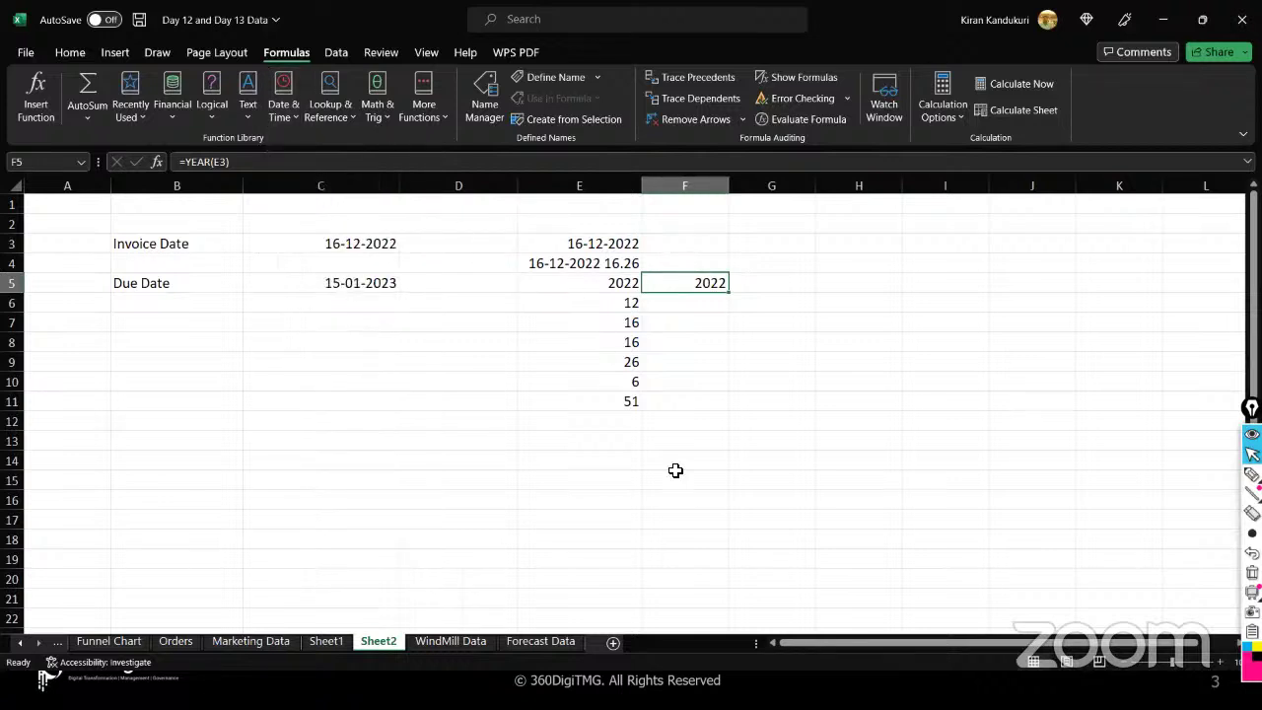
{"action": "left_click", "coordinate": [523, 245]}
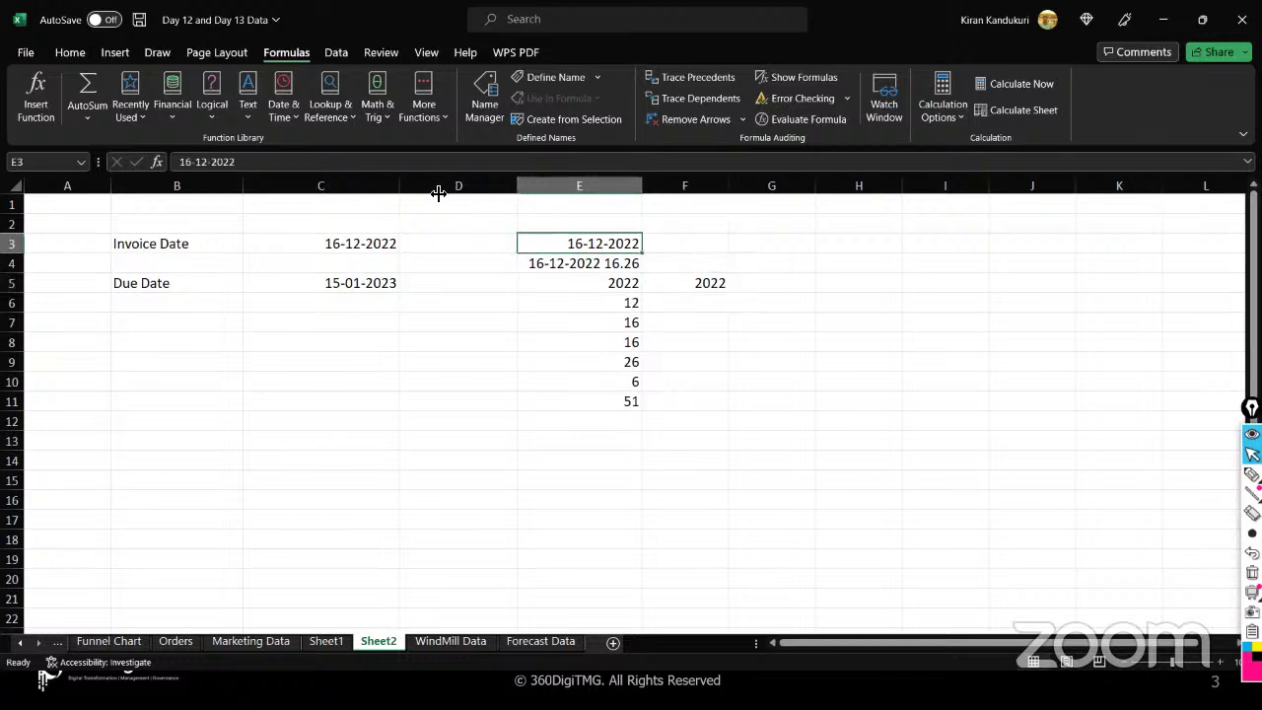
- Review the NOW formula in E4 and the date and time part formulas in E5 through E9
{"action": "left_click_drag", "start_coordinate": [535, 262], "coordinate": [228, 167]}
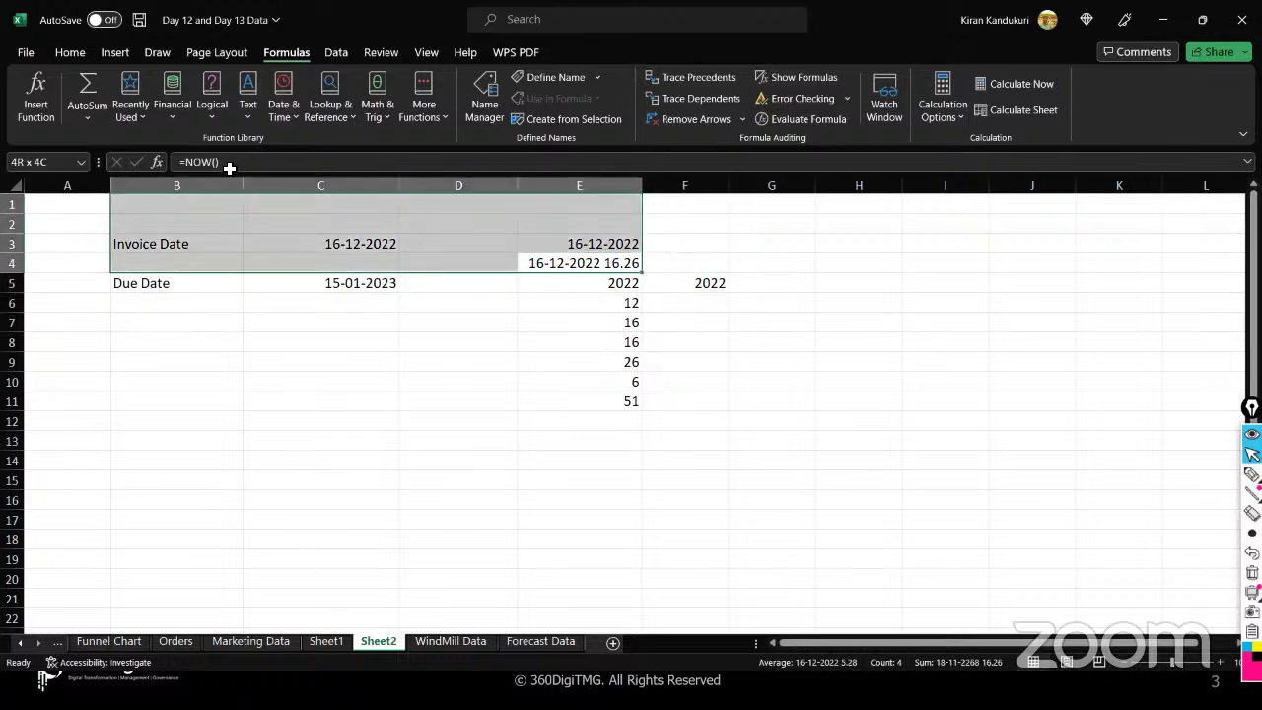
{"action": "left_click", "coordinate": [228, 168]}
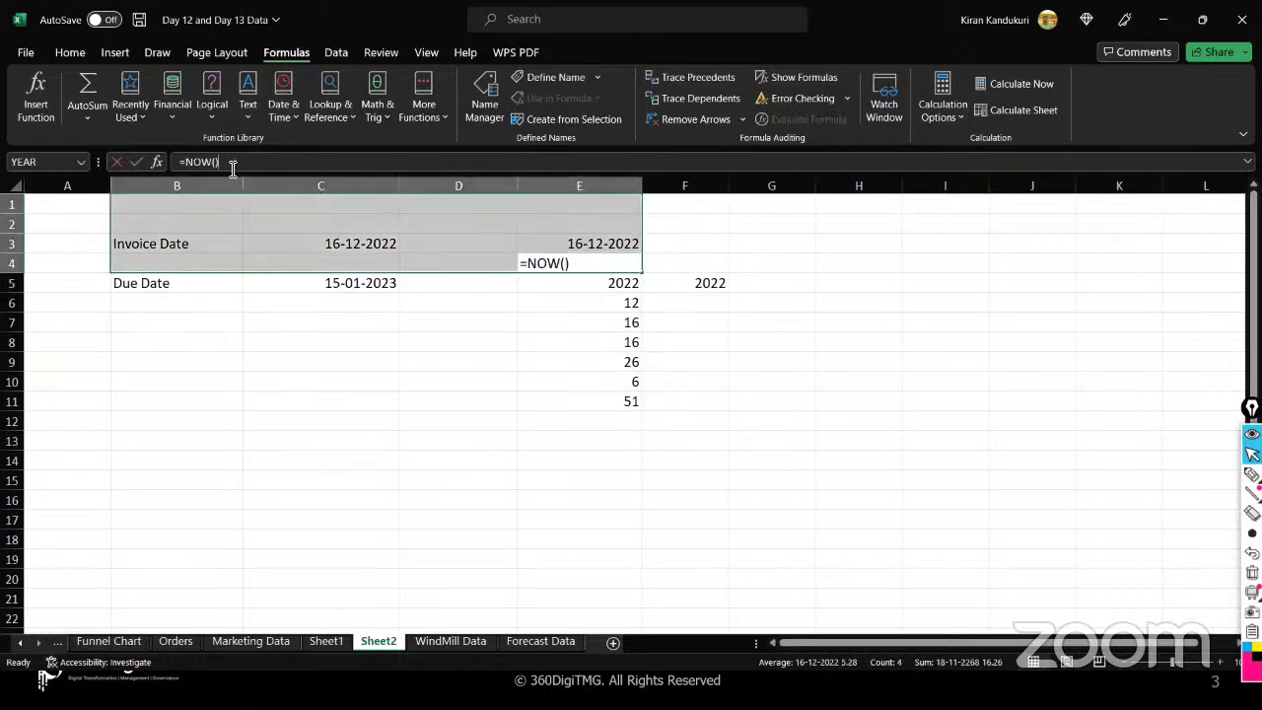
{"action": "left_click", "coordinate": [552, 285]}
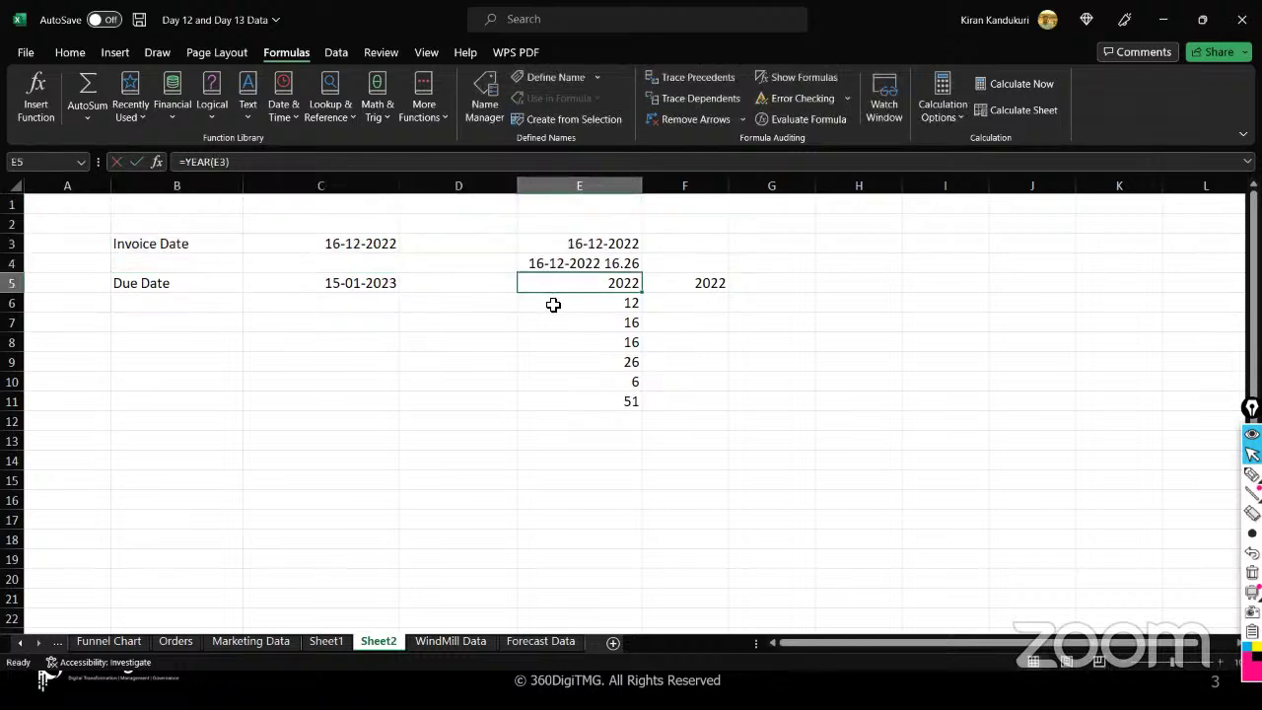
{"action": "left_click", "coordinate": [553, 304]}
{"action": "left_click", "coordinate": [552, 321]}
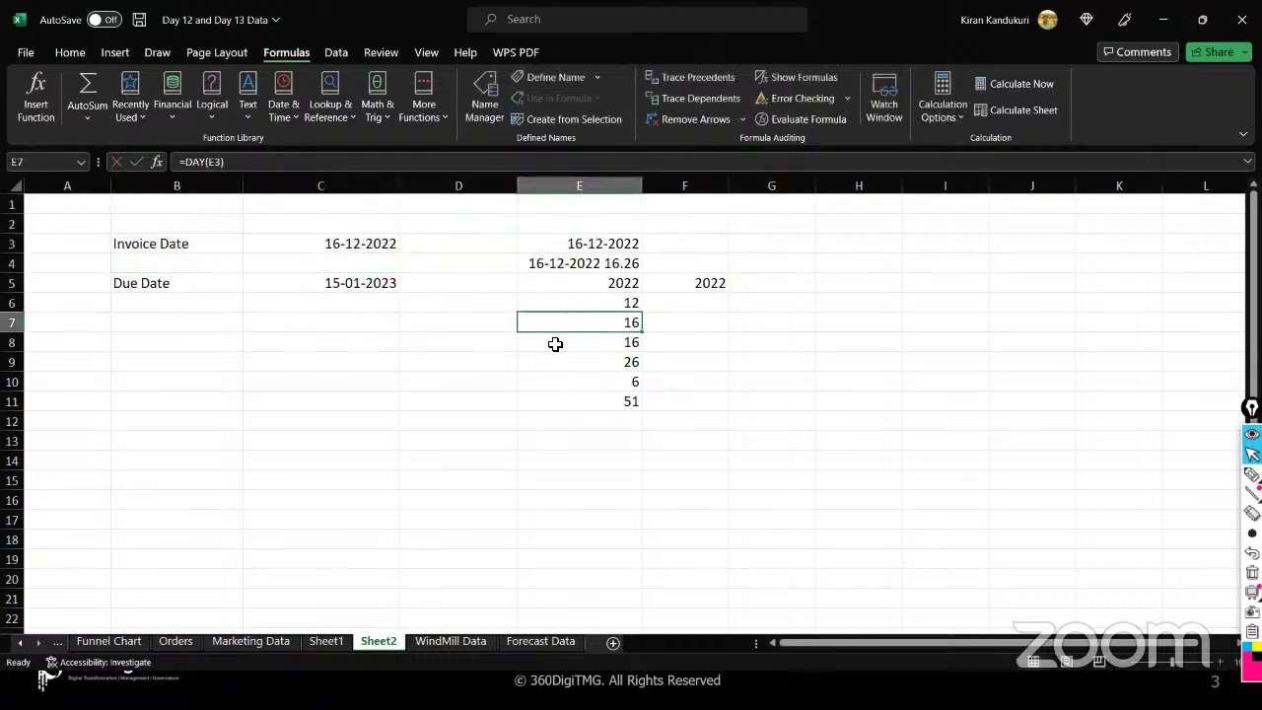
{"action": "left_click", "coordinate": [555, 344]}
{"action": "left_click", "coordinate": [557, 362]}
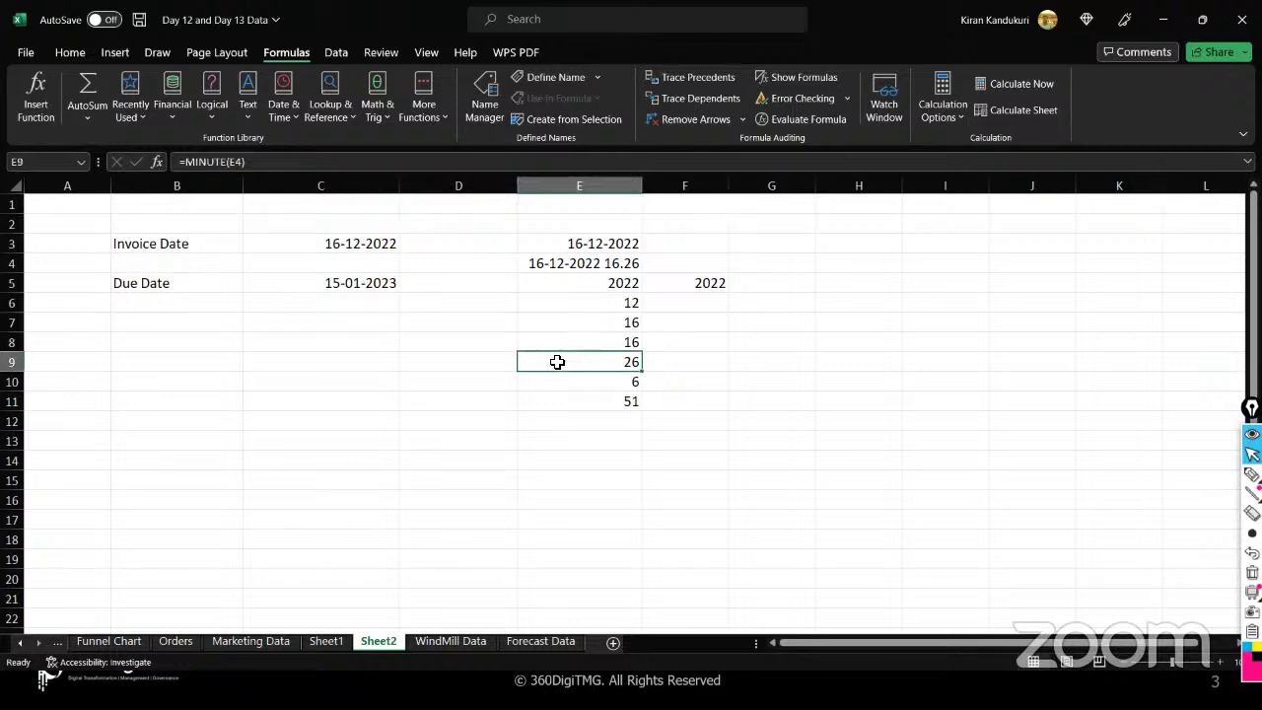
- Extract the seconds of the E4 timestamp into cell E12 with =SECOND(E4)
{"action": "left_click", "coordinate": [571, 422]}
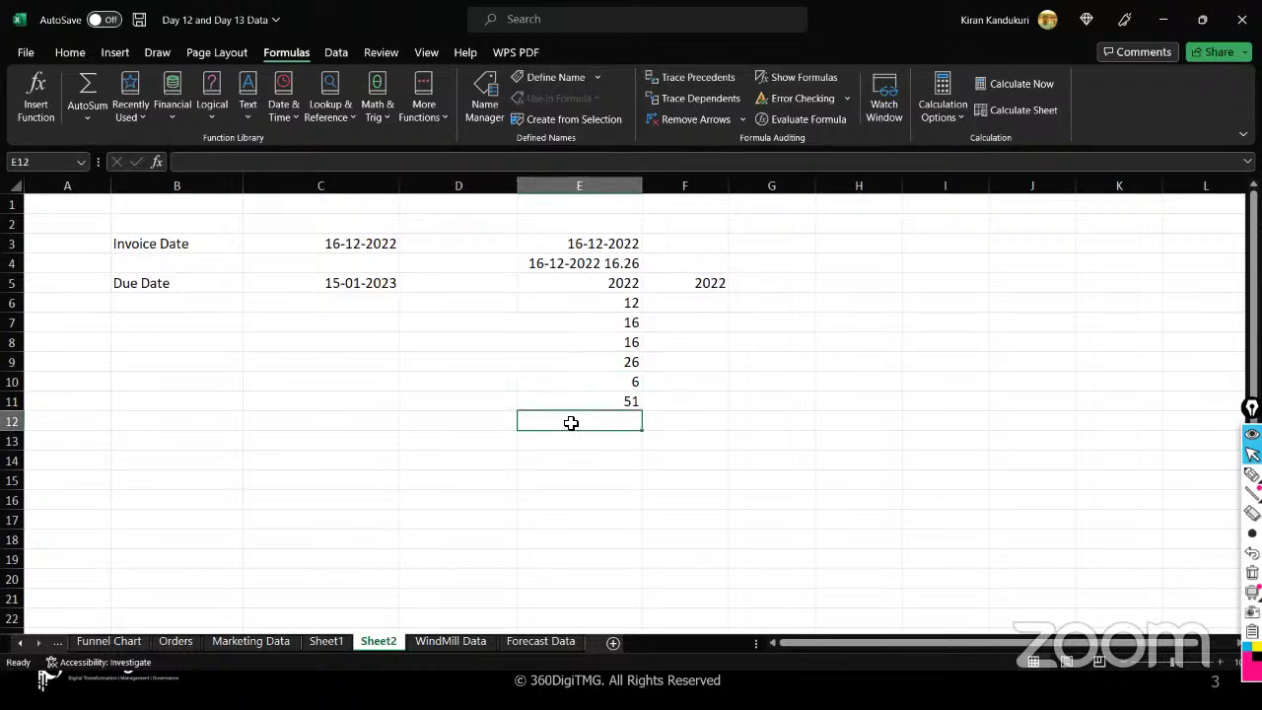
{"action": "type", "text": "=second("}
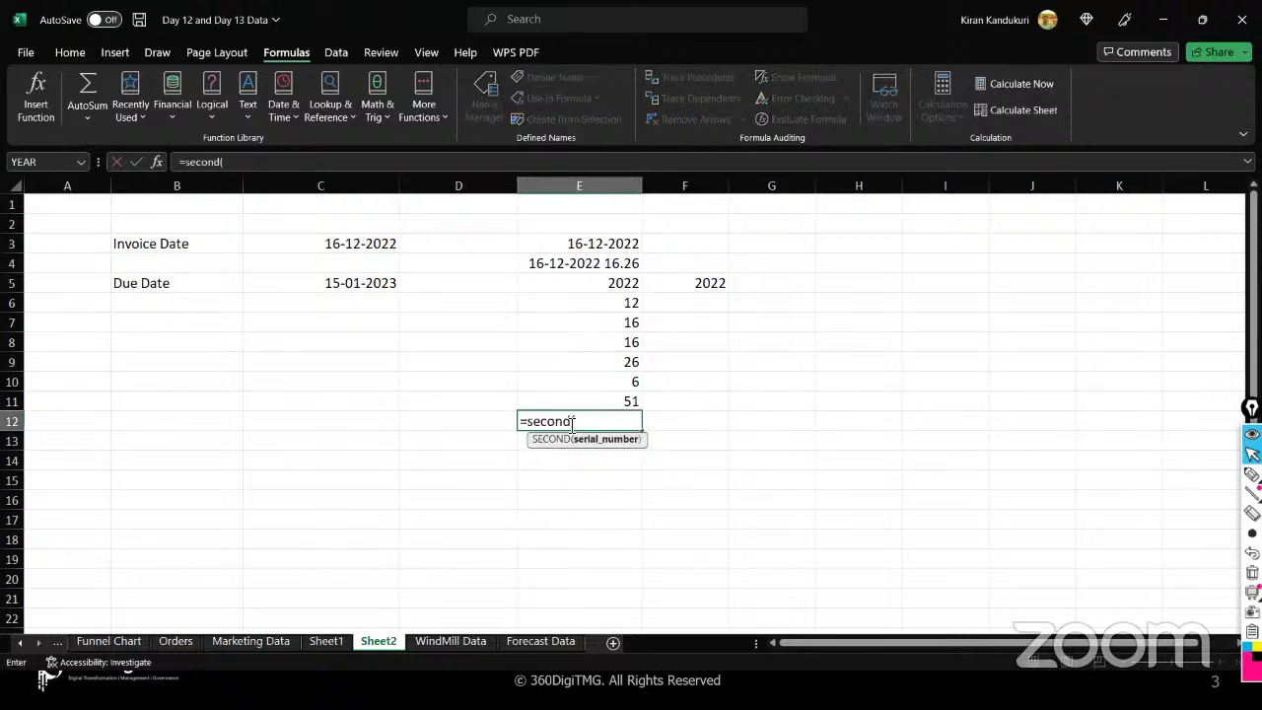
{"action": "left_click", "coordinate": [577, 263]}
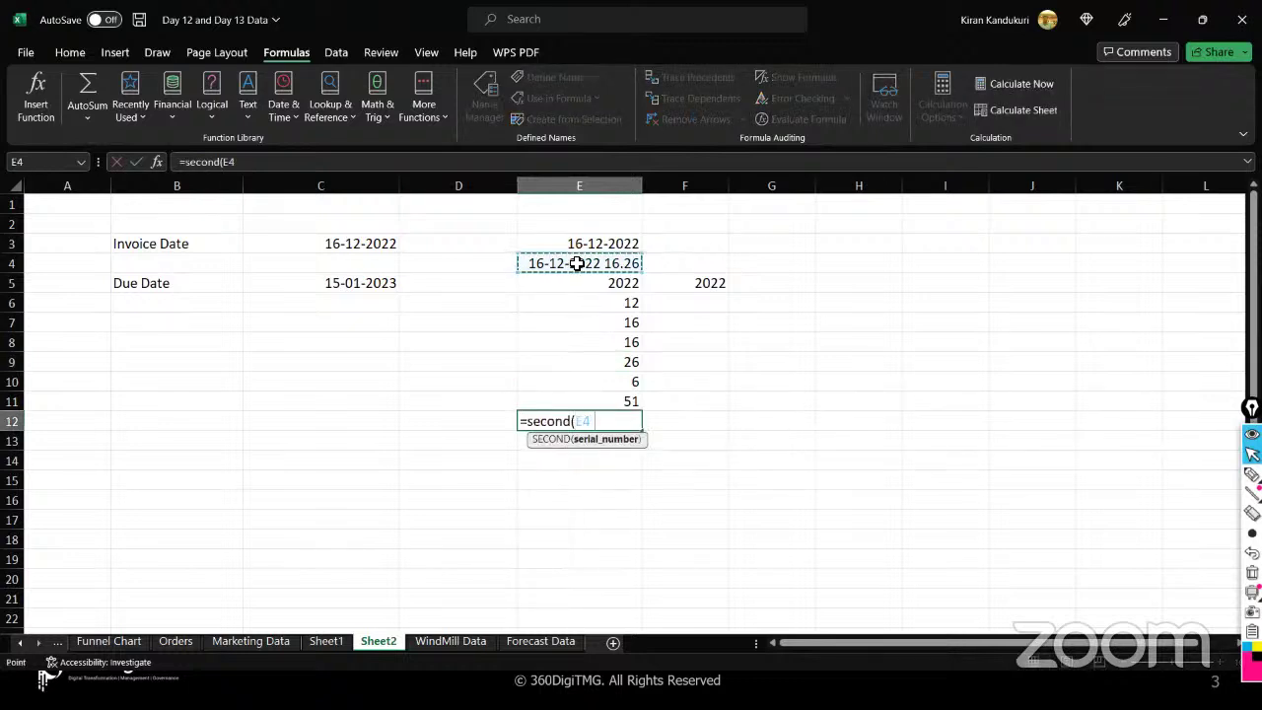
{"action": "type", "text": ")"}
{"action": "key", "text": "Return"}
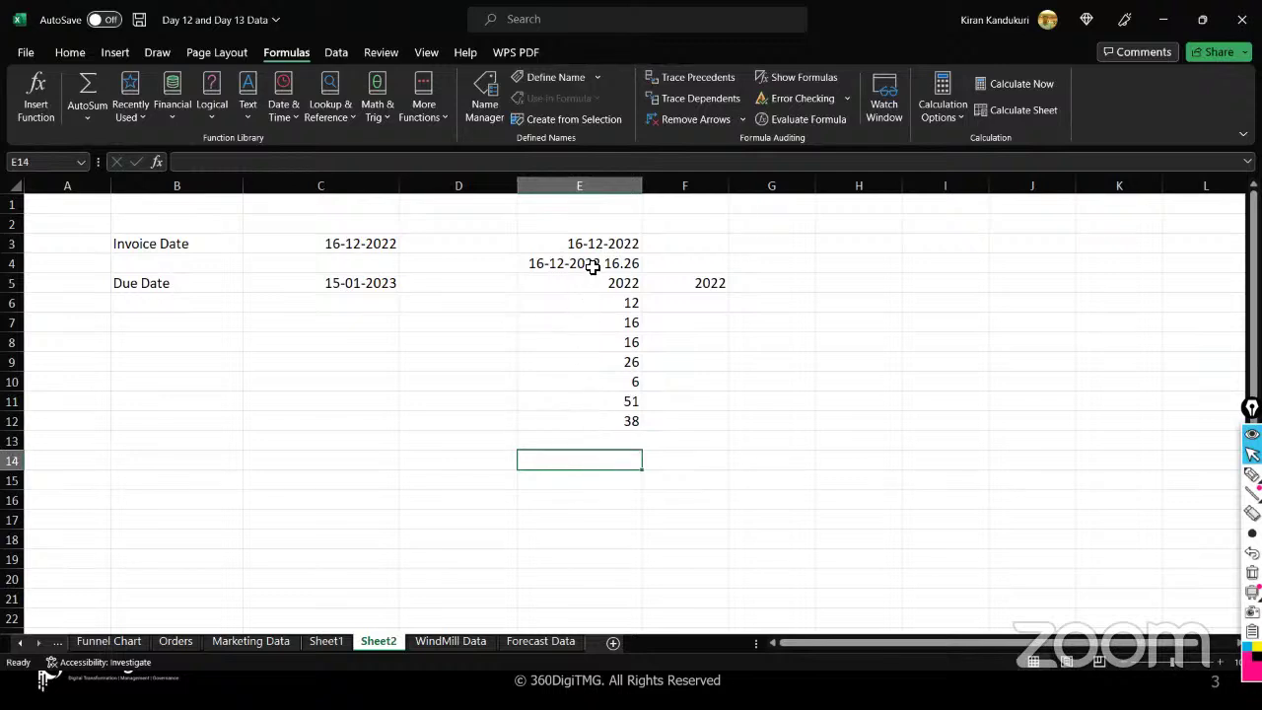
- Enter 1 in cell F9 to trigger a recalculation, and check the NOW and SECOND formulas in E4 and E12
{"action": "left_click_drag", "start_coordinate": [591, 262], "coordinate": [697, 355]}
{"action": "left_click", "coordinate": [697, 356]}
{"action": "type", "text": "1"}
{"action": "key", "text": "Tab"}
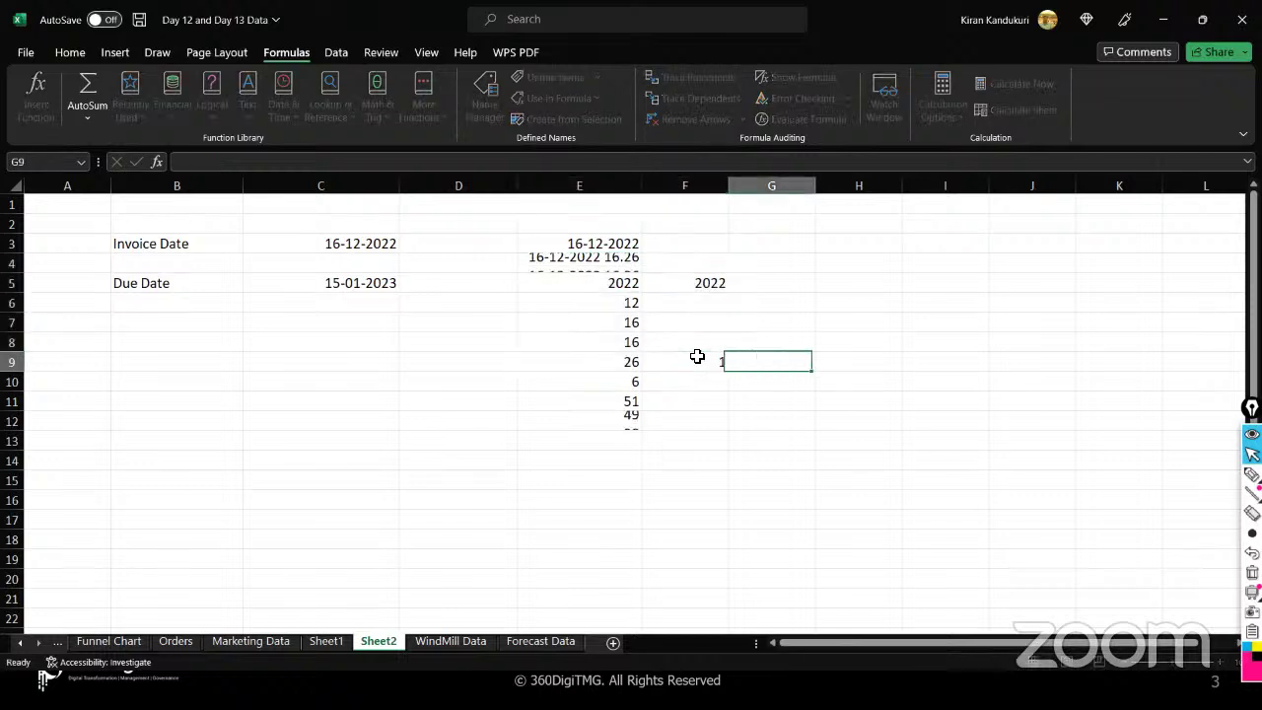
{"action": "left_click", "coordinate": [629, 263]}
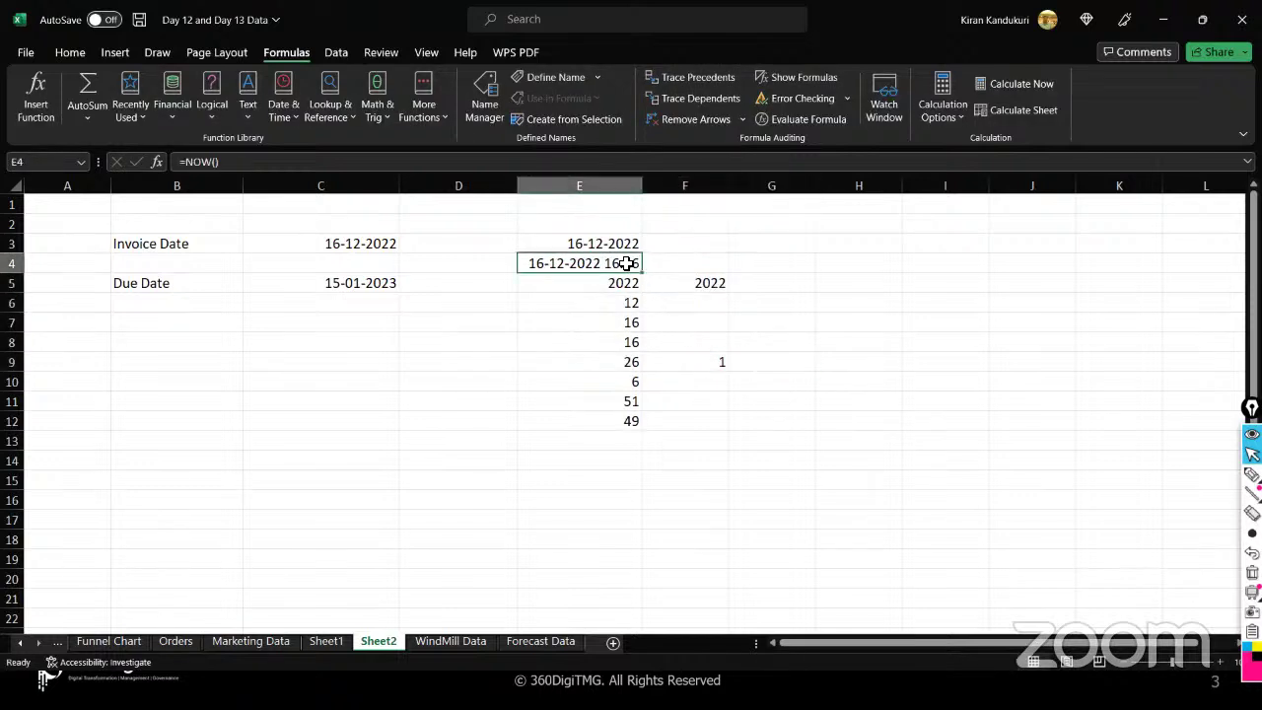
{"action": "left_click", "coordinate": [597, 421]}
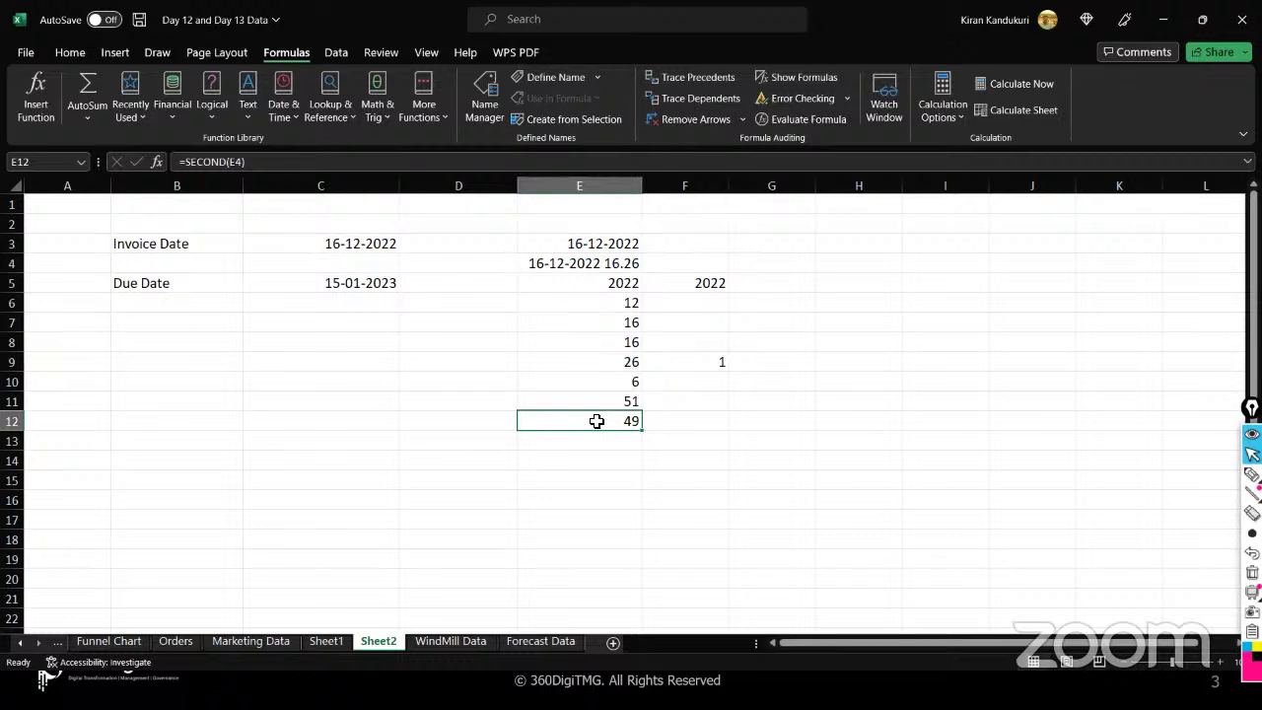
- Enter 2, 3 and 4 in cells G9, H9 and I9 to trigger further recalculations of the time formulas
{"action": "left_click", "coordinate": [769, 365]}
{"action": "type", "text": "2"}
{"action": "key", "text": "Tab"}
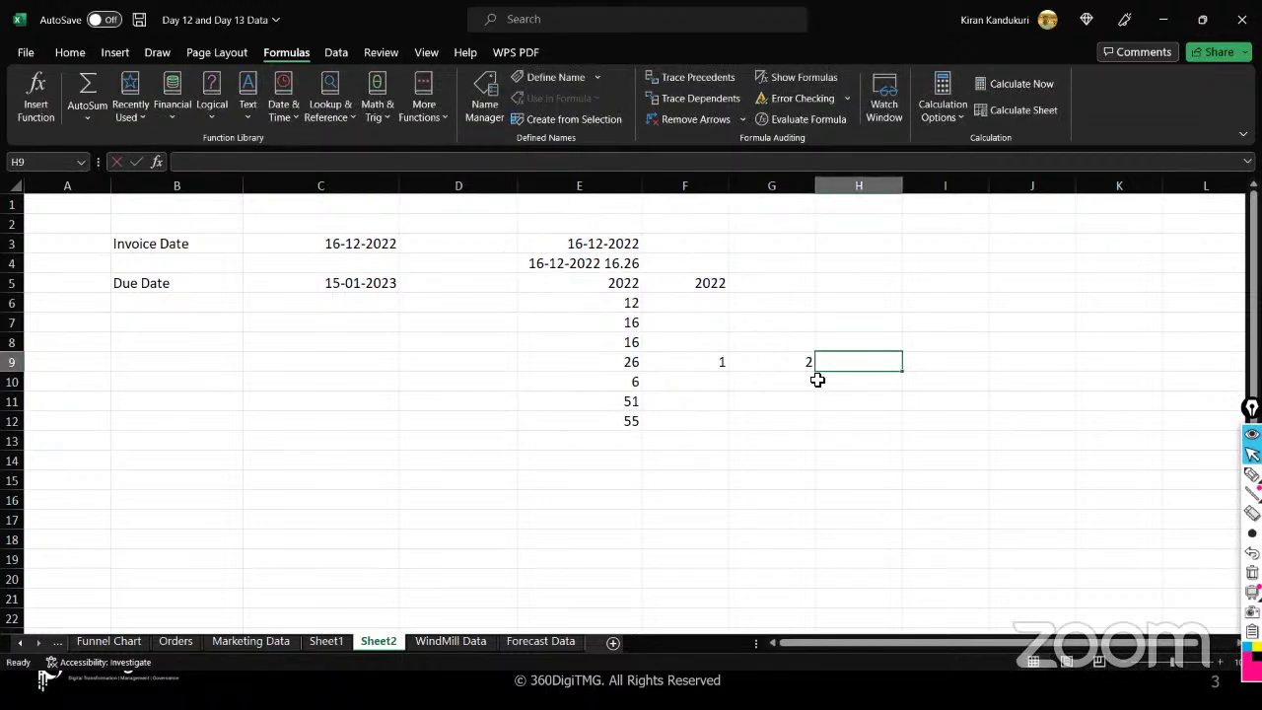
{"action": "type", "text": "3"}
{"action": "key", "text": "Tab"}
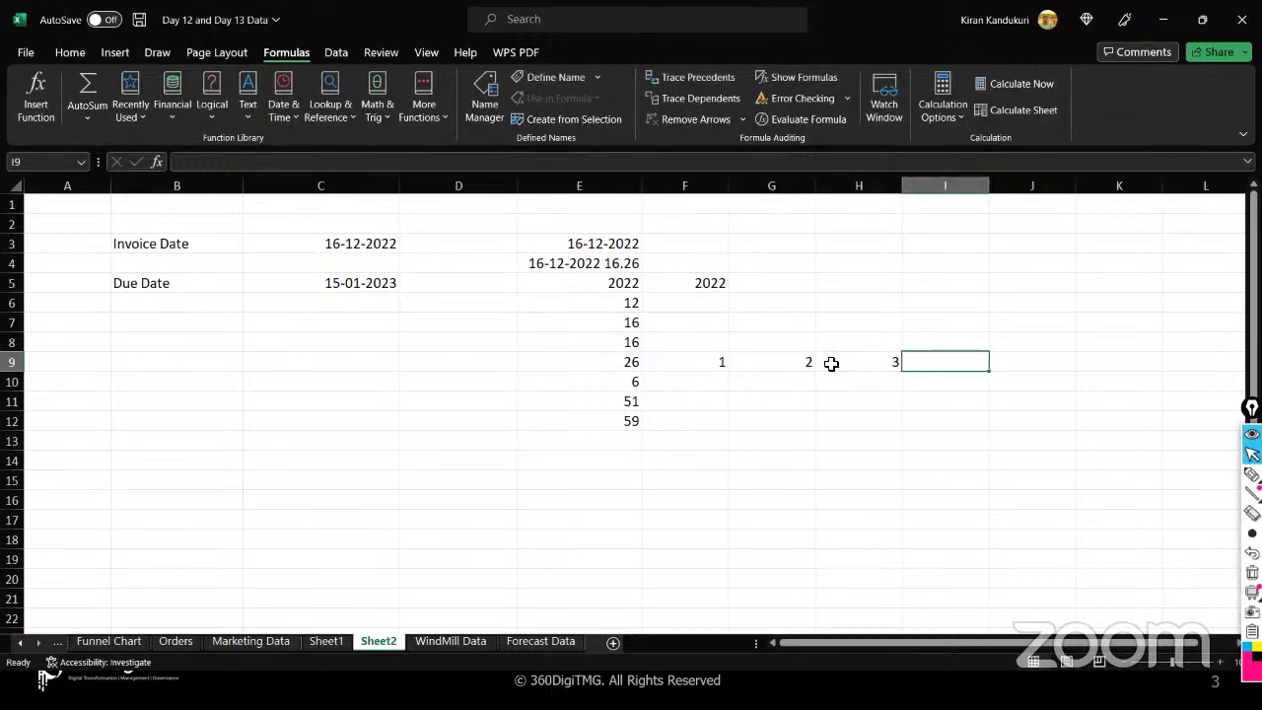
{"action": "type", "text": "4"}
{"action": "key", "text": "Tab"}
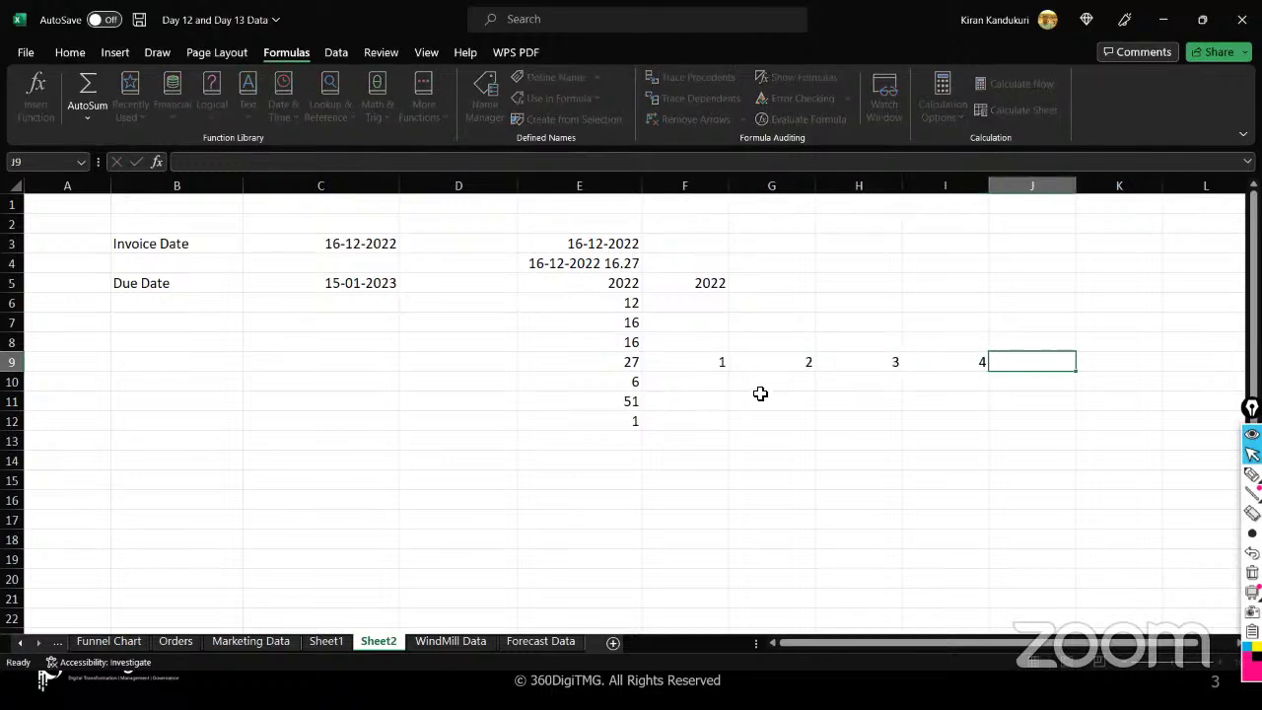
{"action": "left_click", "coordinate": [623, 362]}
- Clear the test numbers from cells F9 to I9
{"action": "left_click", "coordinate": [682, 364]}
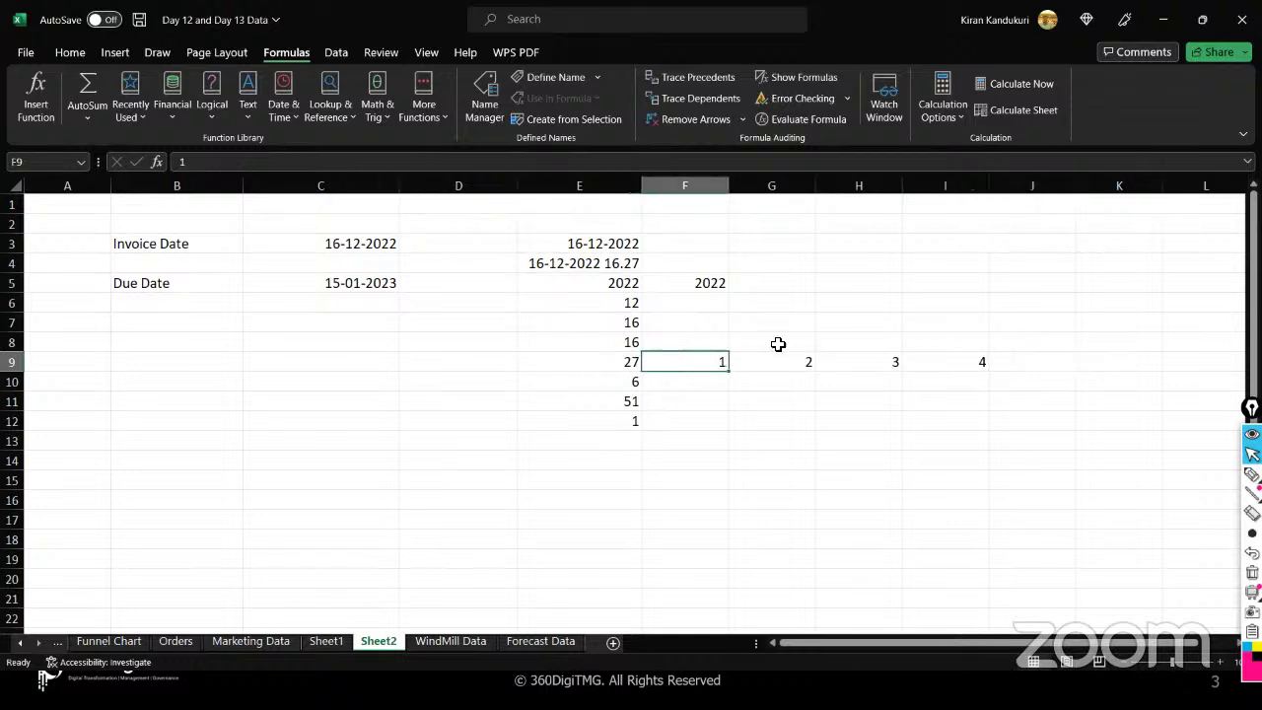
{"action": "left_click", "coordinate": [1005, 338], "text": "shift"}
{"action": "key", "text": "BackSpace"}
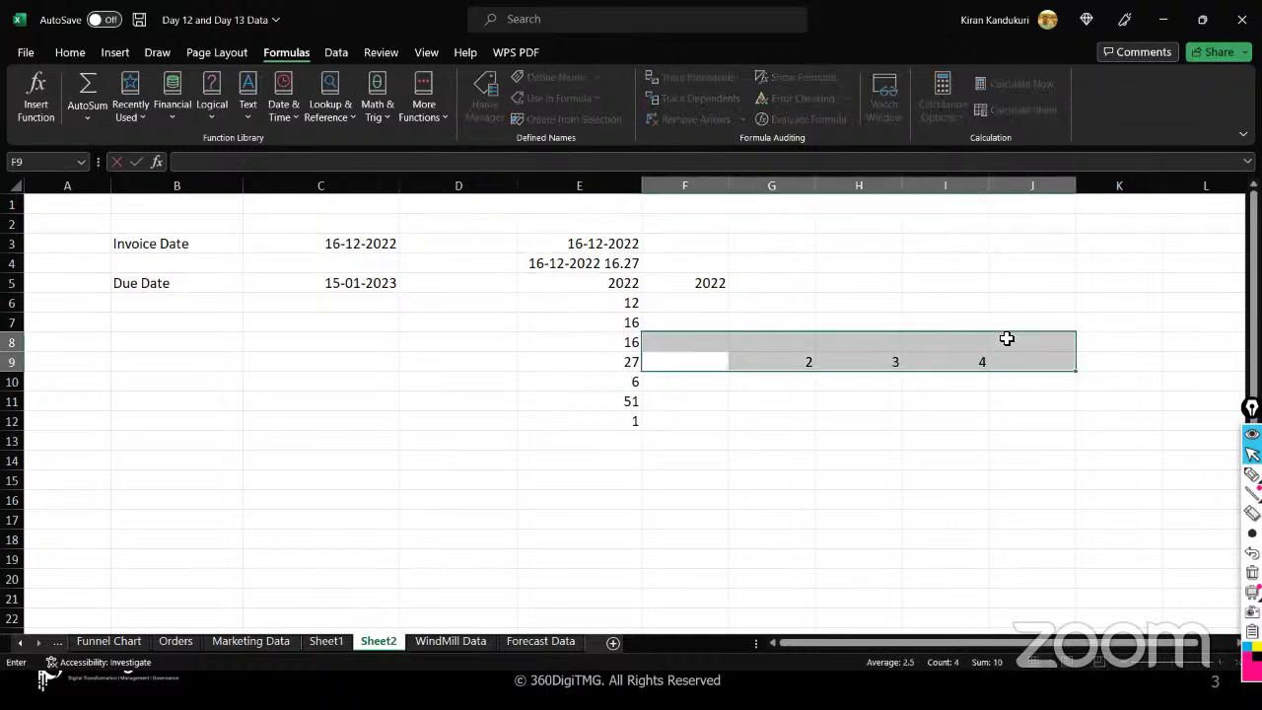
{"action": "key", "text": "Escape"}
{"action": "key", "text": "Delete"}
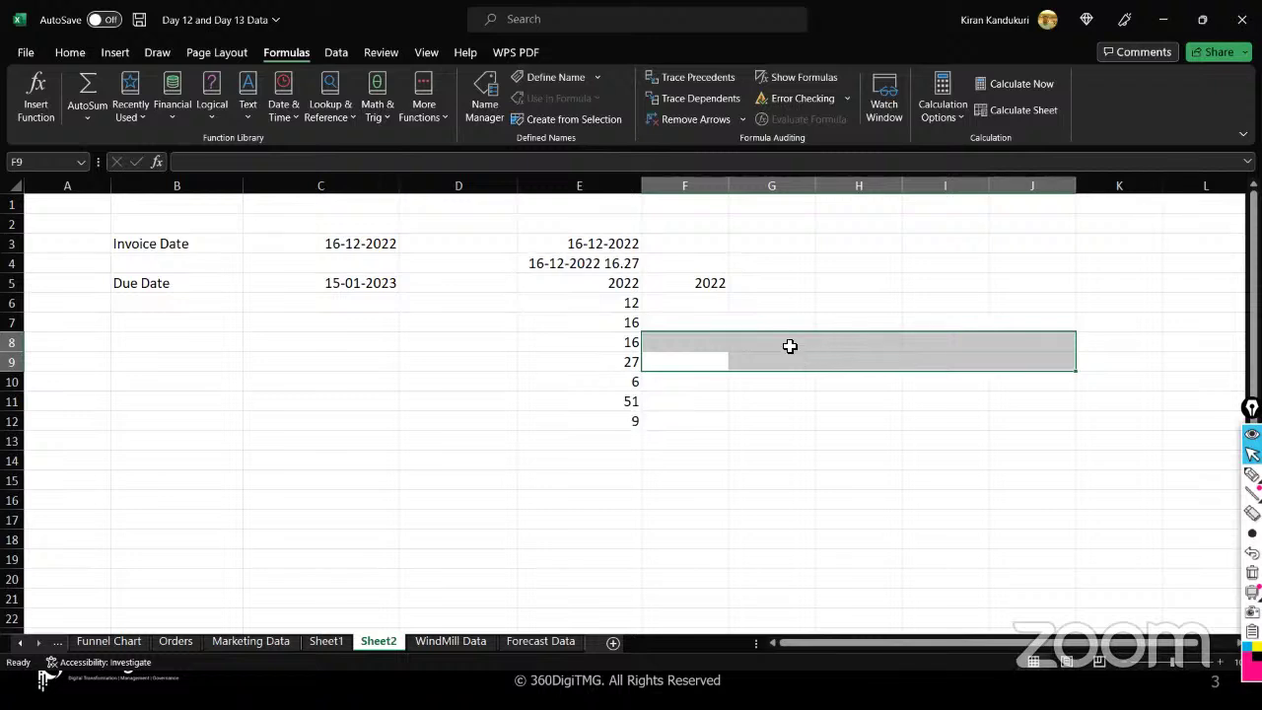
{"action": "left_click", "coordinate": [713, 443]}
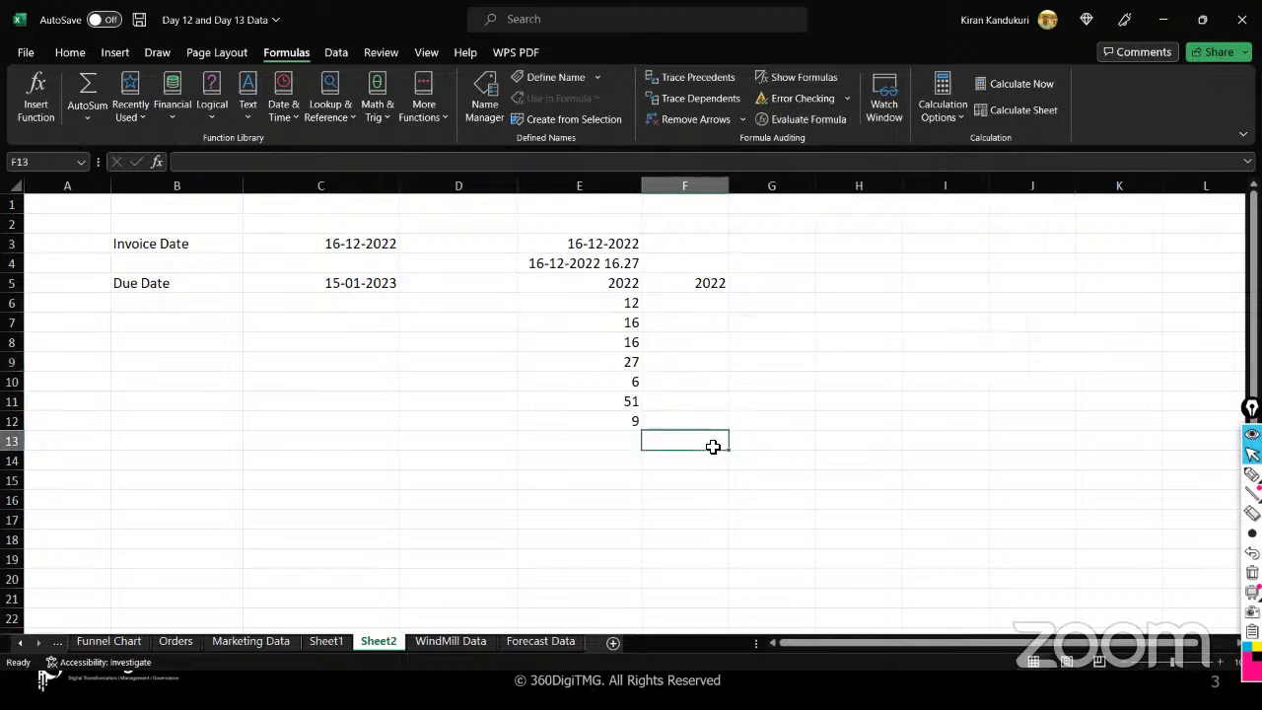
- Compare the NOW formula in E4 with TODAY in C3 and review the minute, weekday and week number formulas in E9 to E11
{"action": "left_click", "coordinate": [542, 266]}
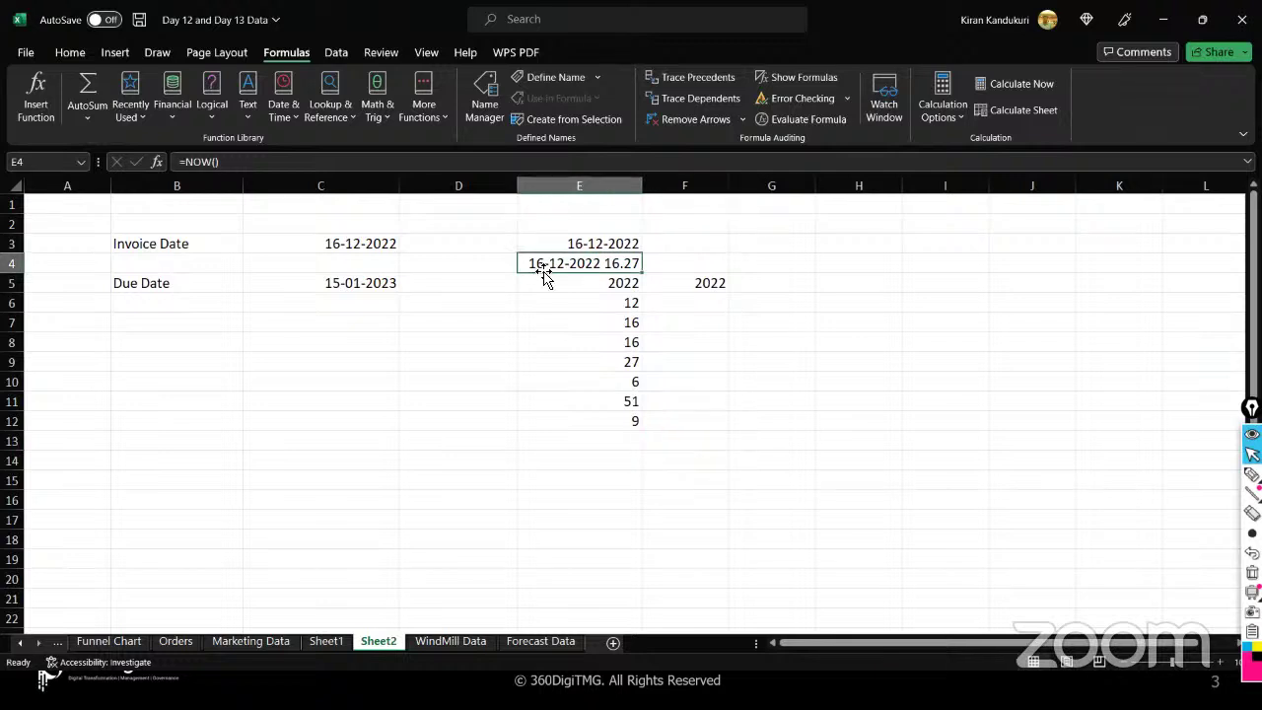
{"action": "left_click", "coordinate": [368, 241]}
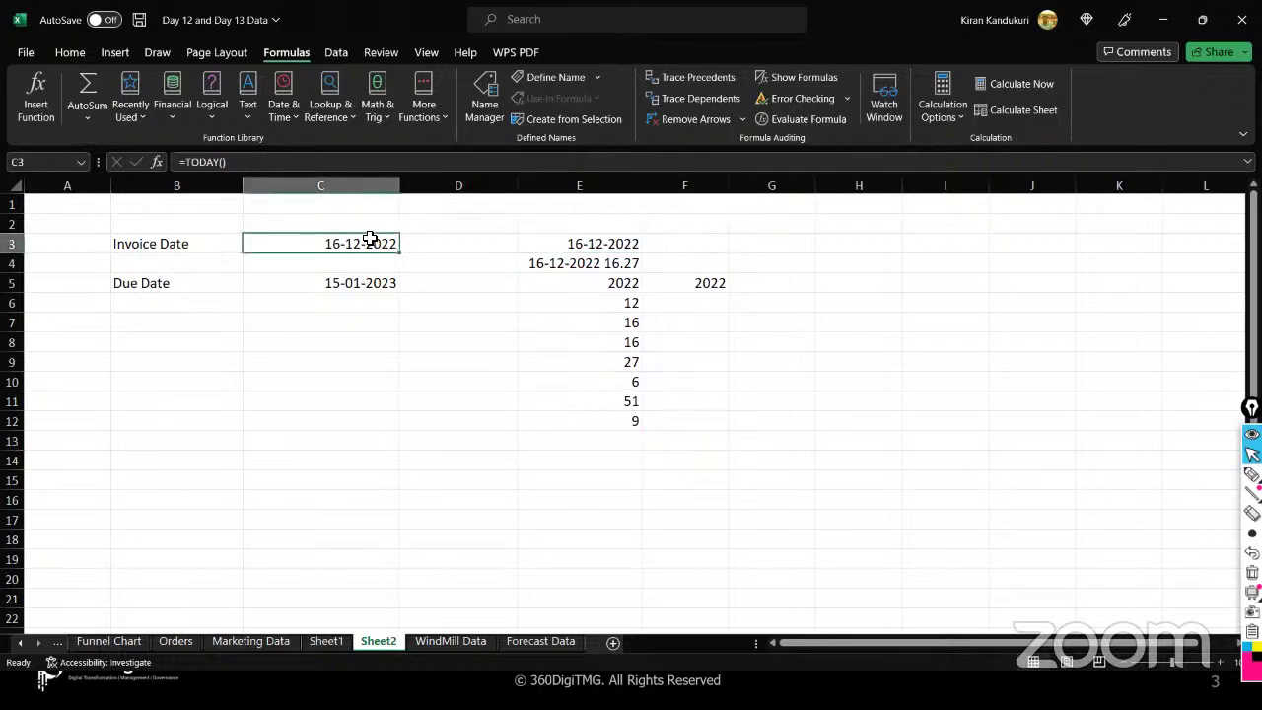
{"action": "left_click", "coordinate": [542, 266]}
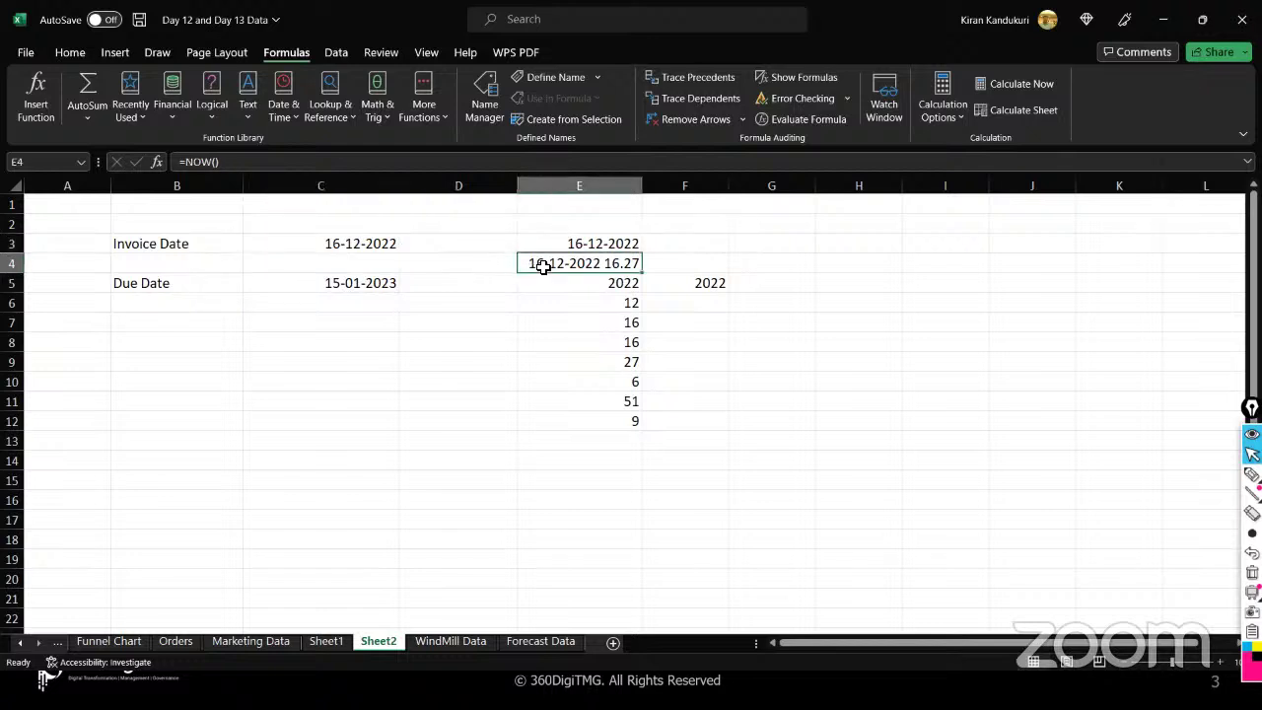
{"action": "left_click", "coordinate": [583, 364]}
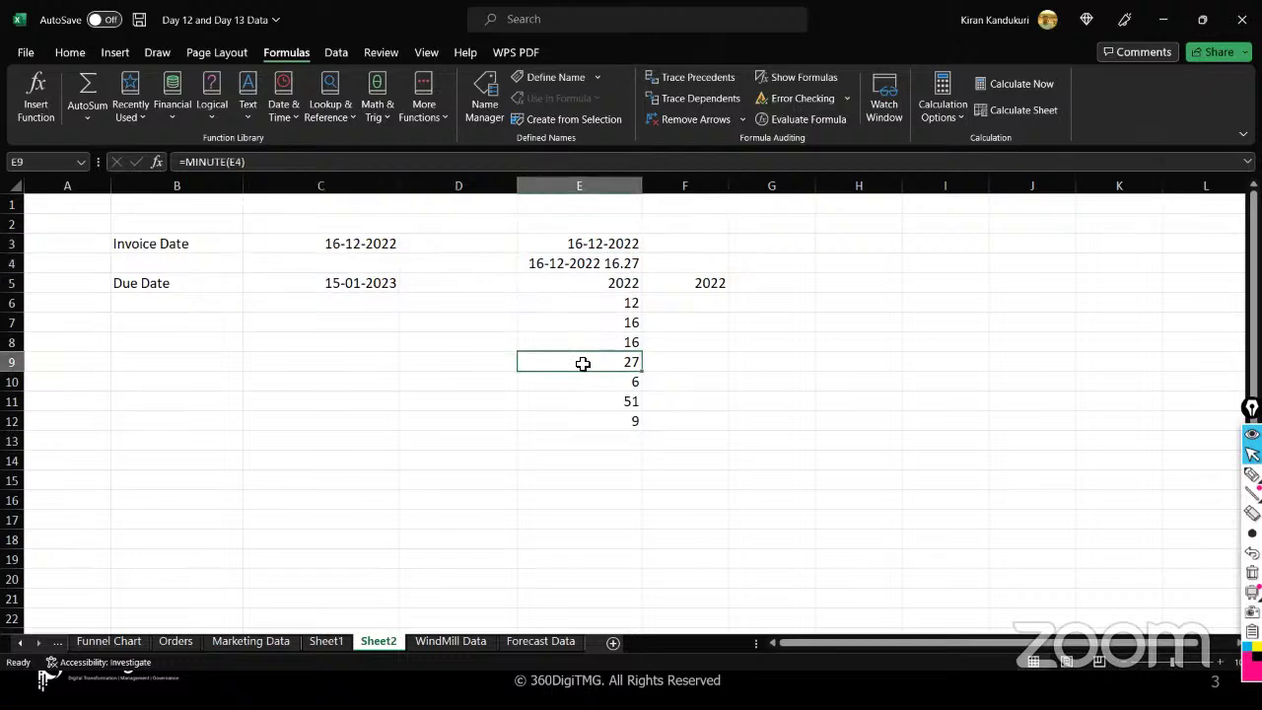
{"action": "left_click", "coordinate": [578, 401]}
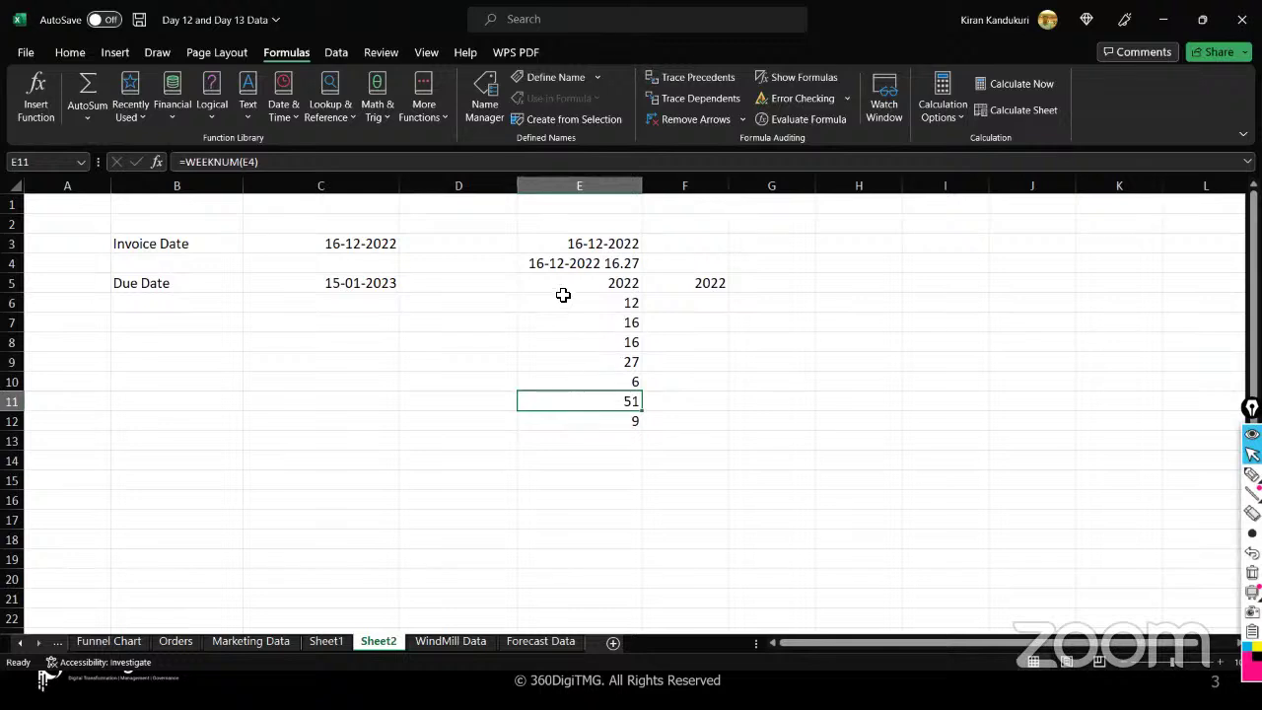
{"action": "left_click", "coordinate": [559, 265]}
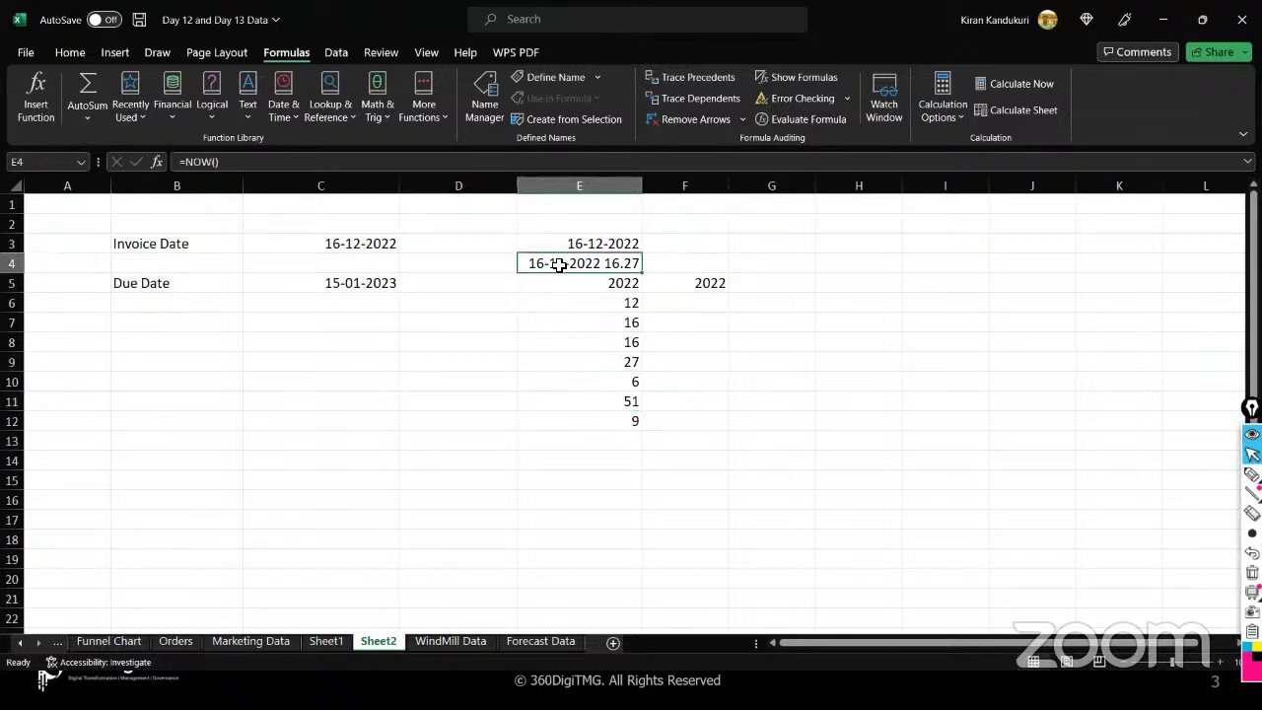
{"action": "left_click", "coordinate": [547, 364]}
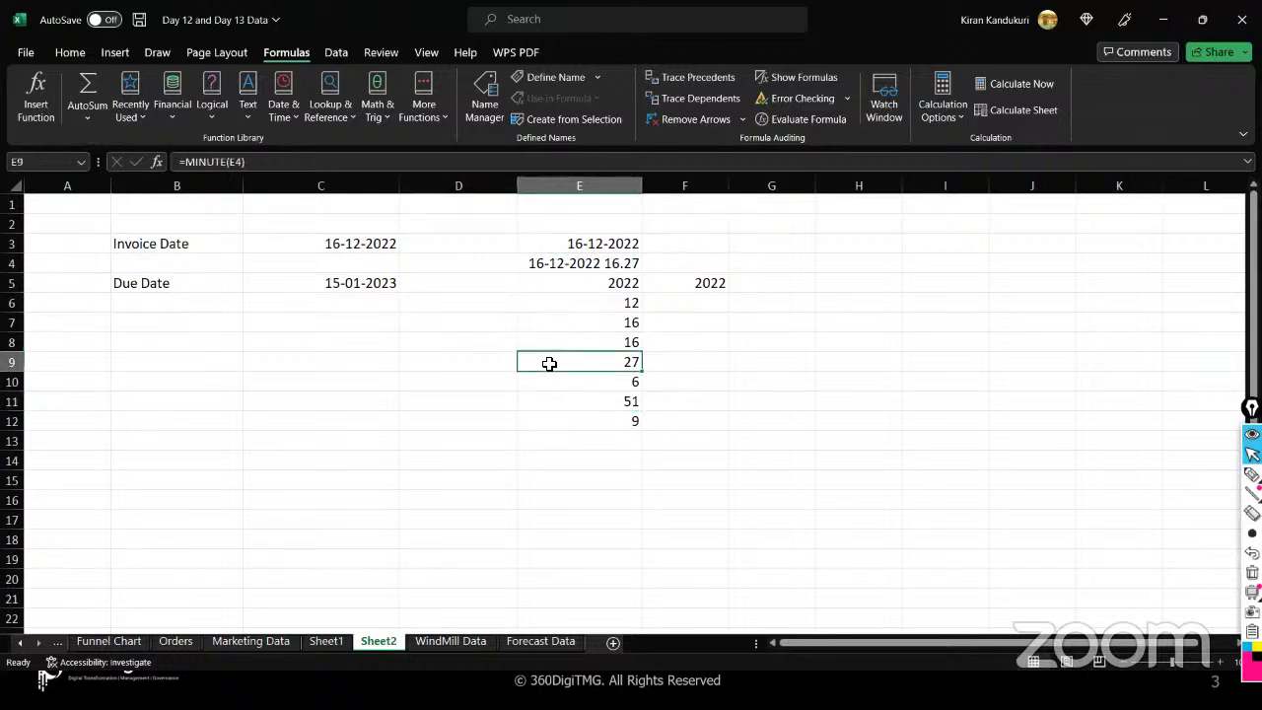
{"action": "left_click", "coordinate": [536, 386]}
{"action": "left_click", "coordinate": [543, 402]}
{"action": "left_click", "coordinate": [566, 461]}
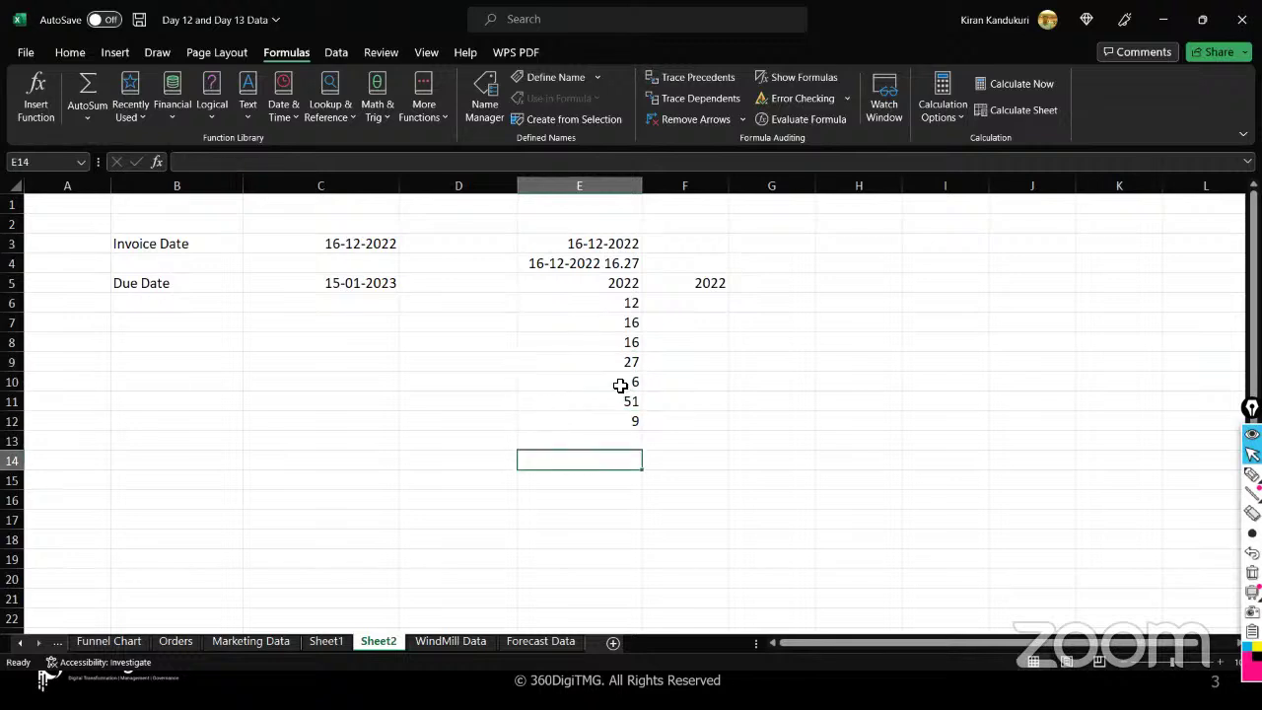
- Clear the YEAR formula from cell F5
{"action": "left_click", "coordinate": [681, 282]}
{"action": "key", "text": "Delete"}
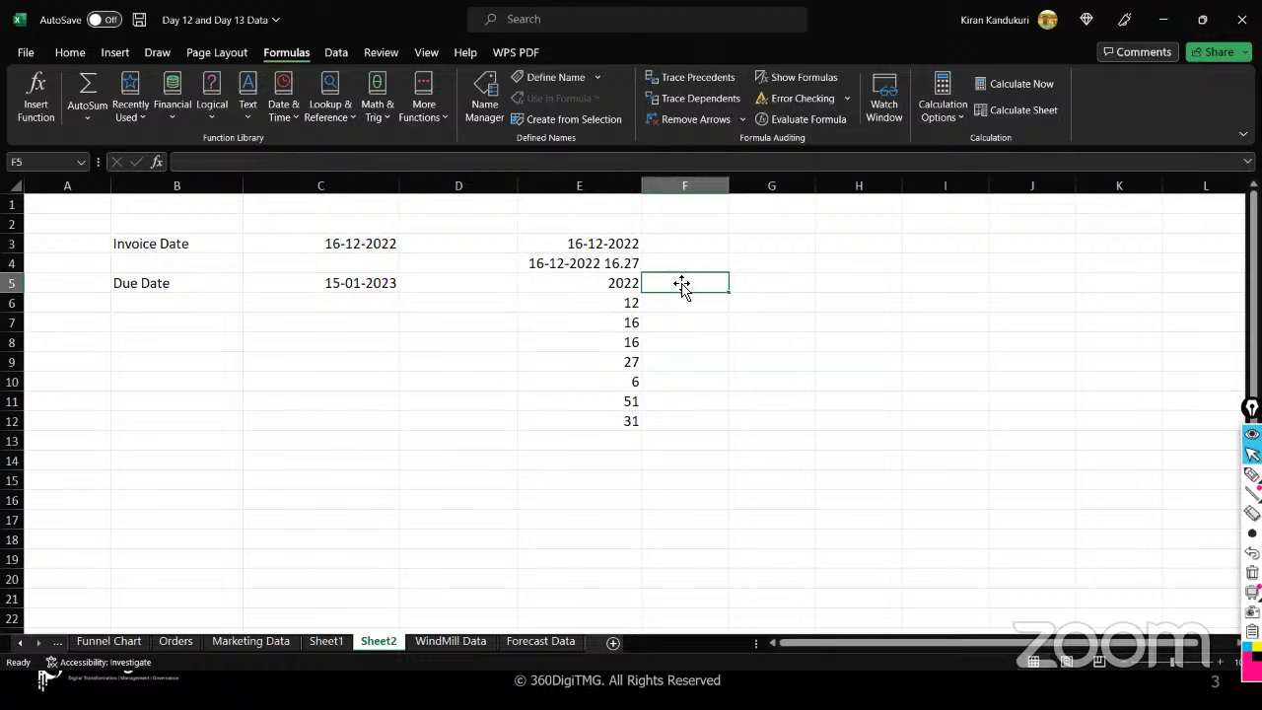
{"action": "left_click", "coordinate": [691, 309]}
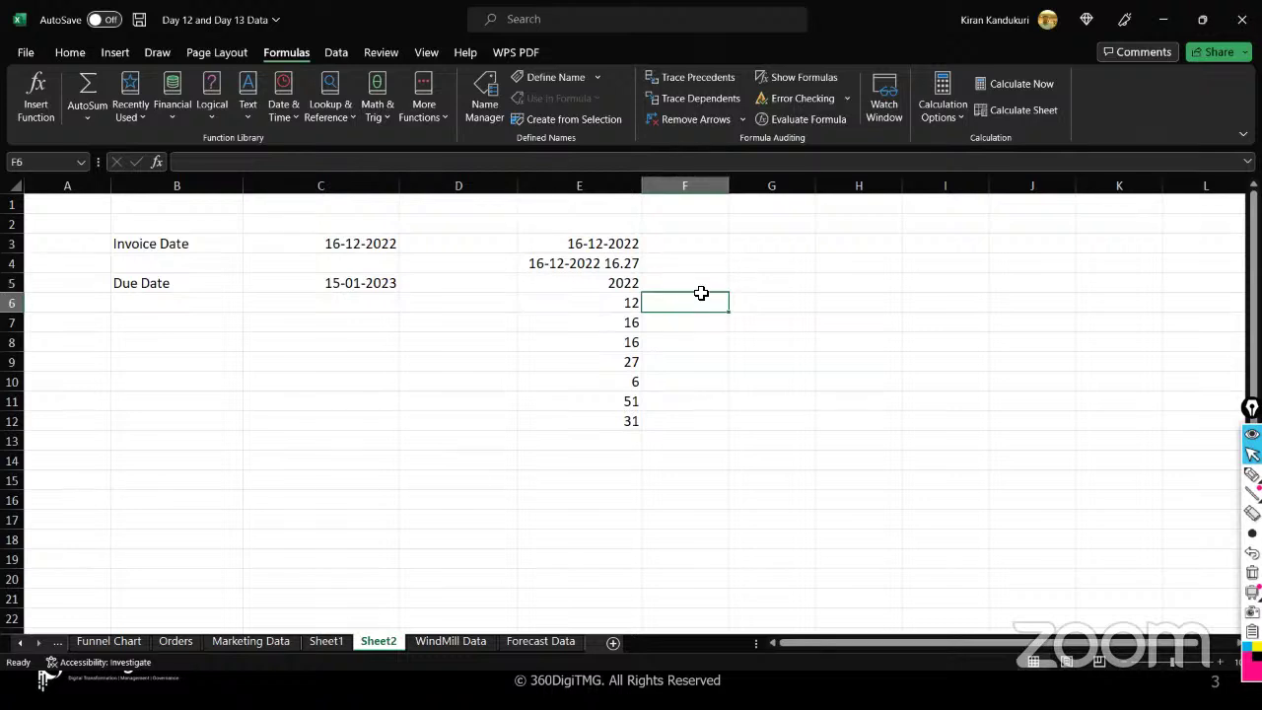
{"action": "left_click", "coordinate": [701, 293]}
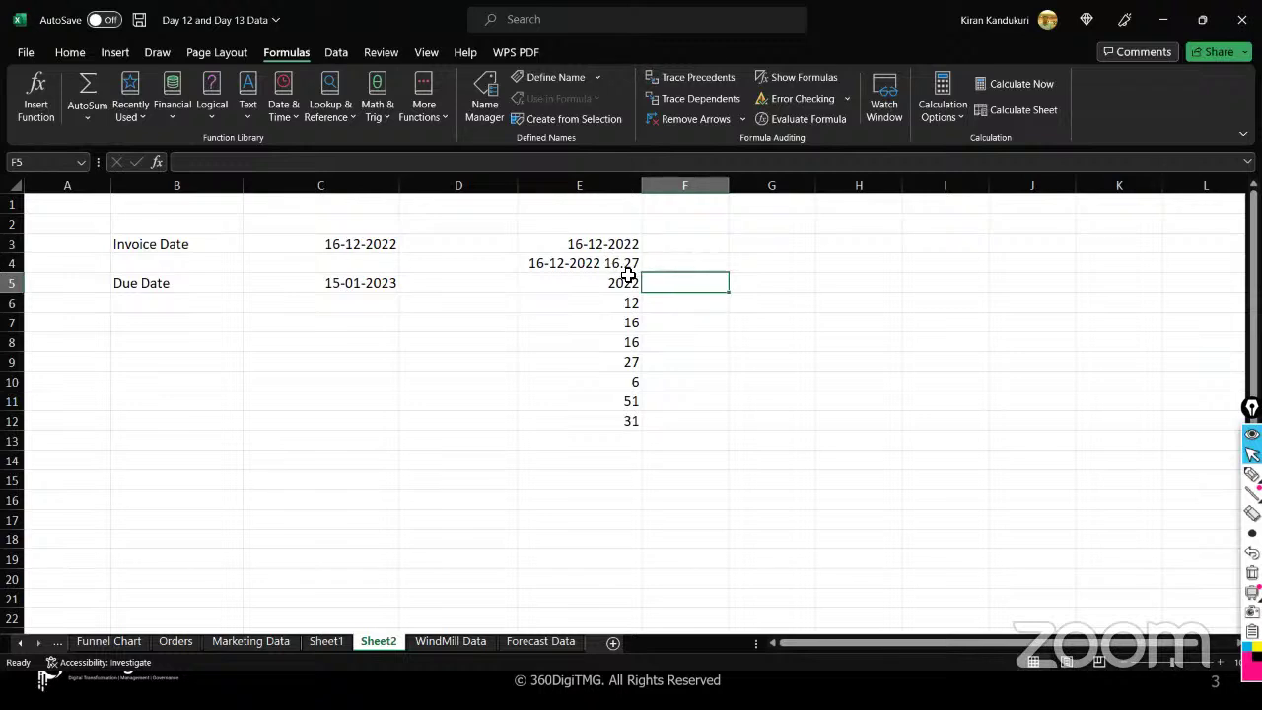
- Review the SECOND and WEEKNUM formulas, the invoice and due date formulas in C3 and C5, and the results in E6:E12
{"action": "left_click", "coordinate": [582, 421]}
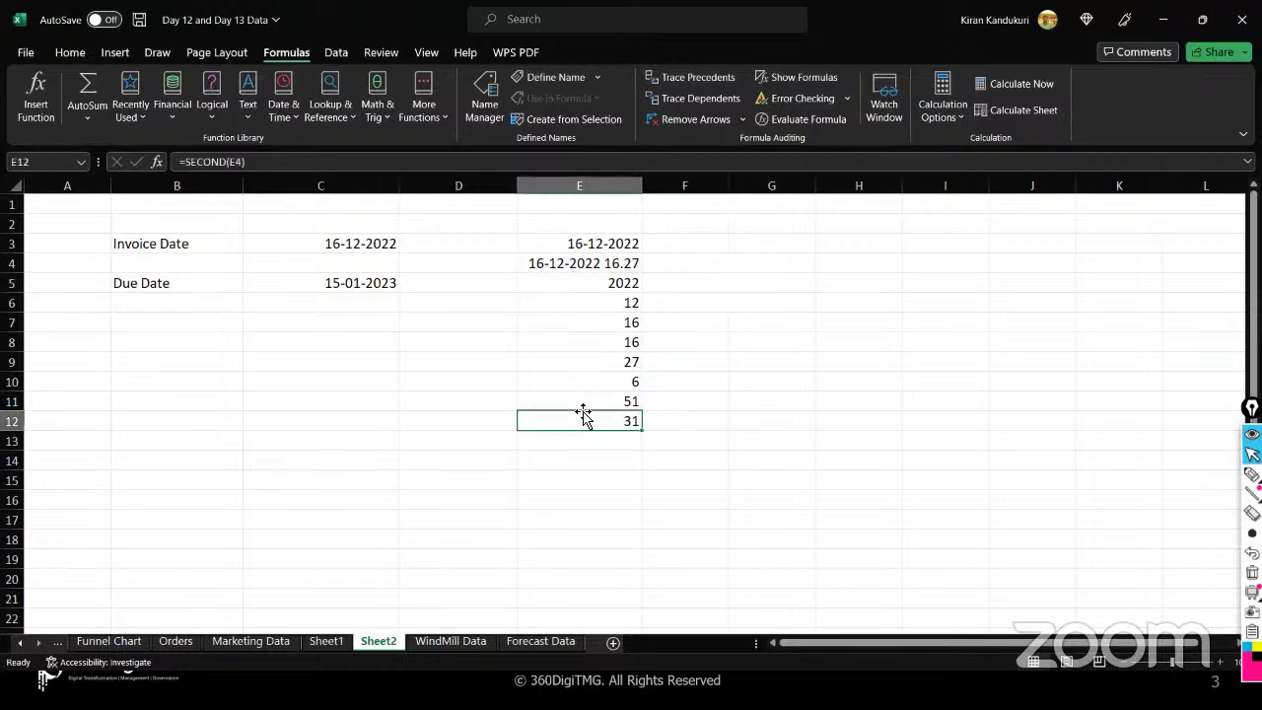
{"action": "left_click", "coordinate": [583, 405]}
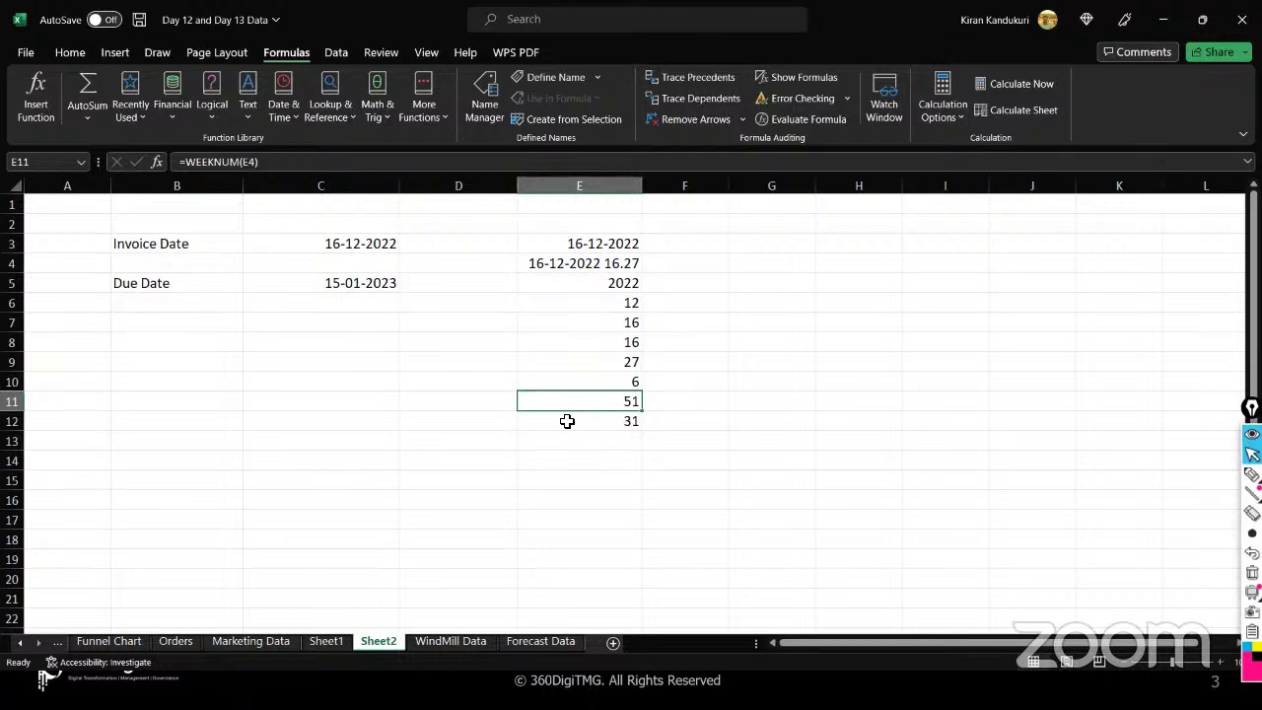
{"action": "left_click", "coordinate": [567, 421]}
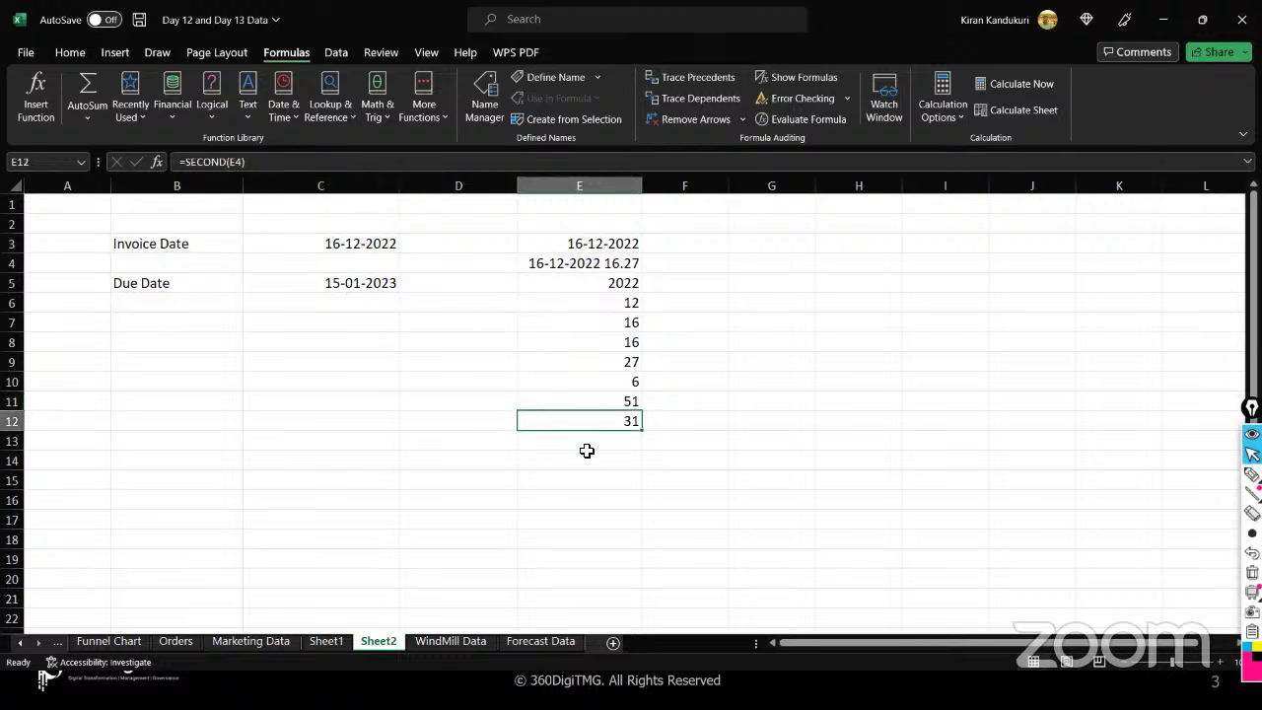
{"action": "left_click", "coordinate": [586, 456]}
{"action": "left_click", "coordinate": [773, 345]}
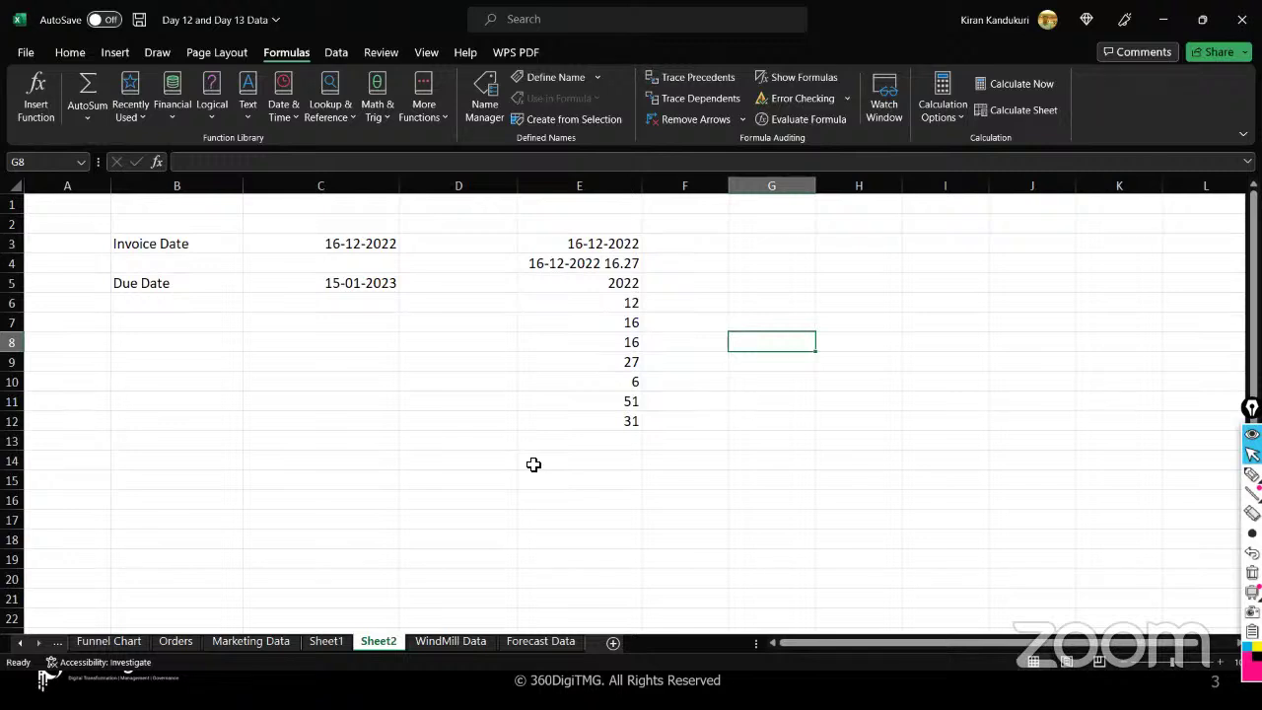
{"action": "left_click", "coordinate": [304, 240]}
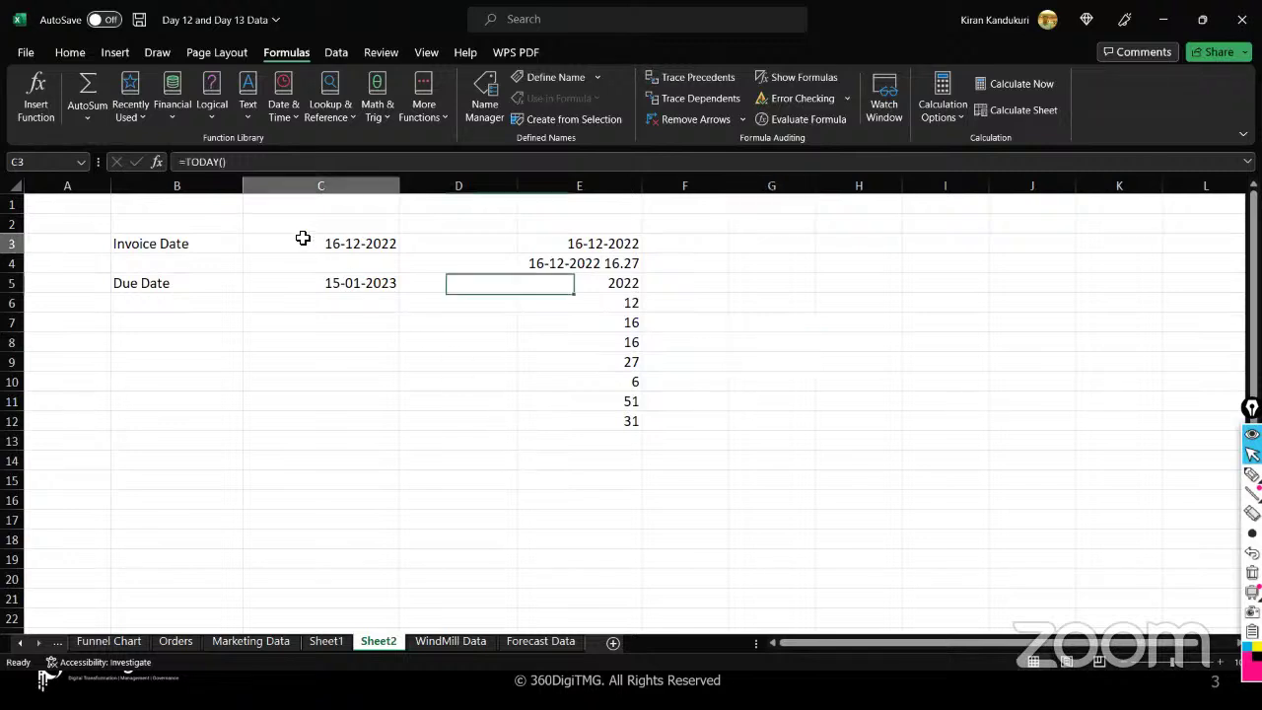
{"action": "left_click", "coordinate": [287, 286]}
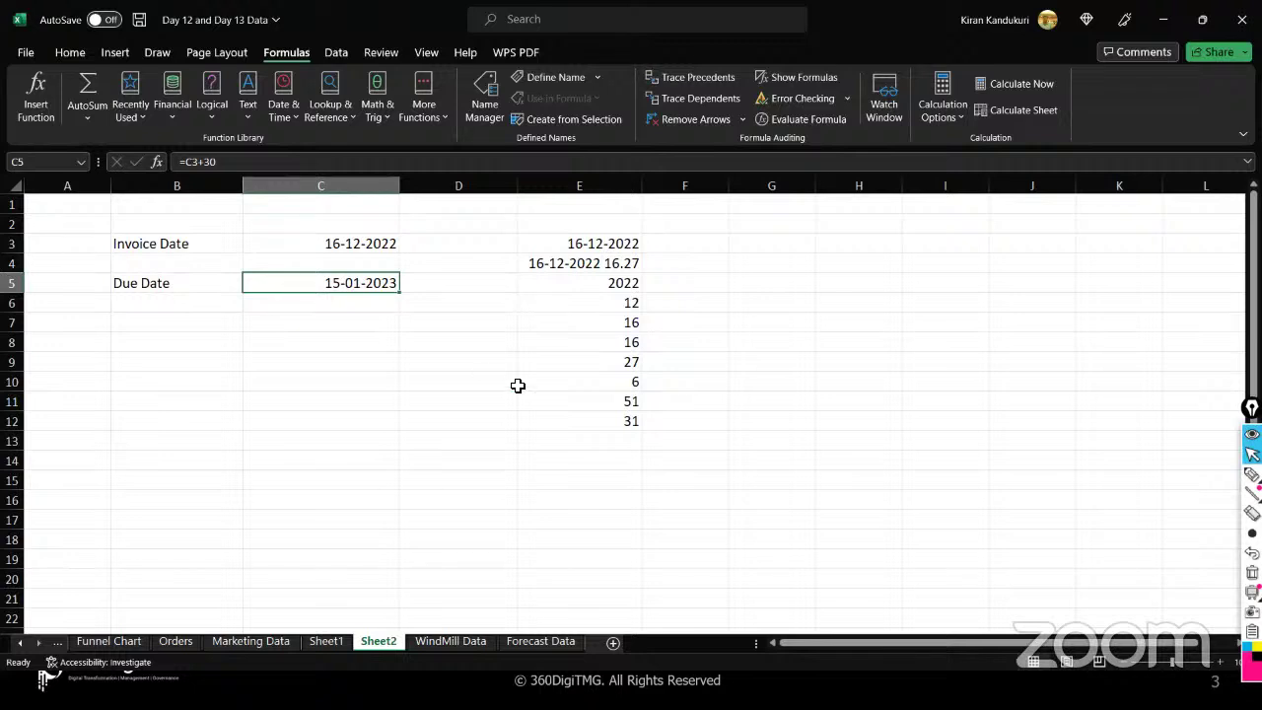
{"action": "left_click_drag", "start_coordinate": [555, 304], "coordinate": [567, 427]}
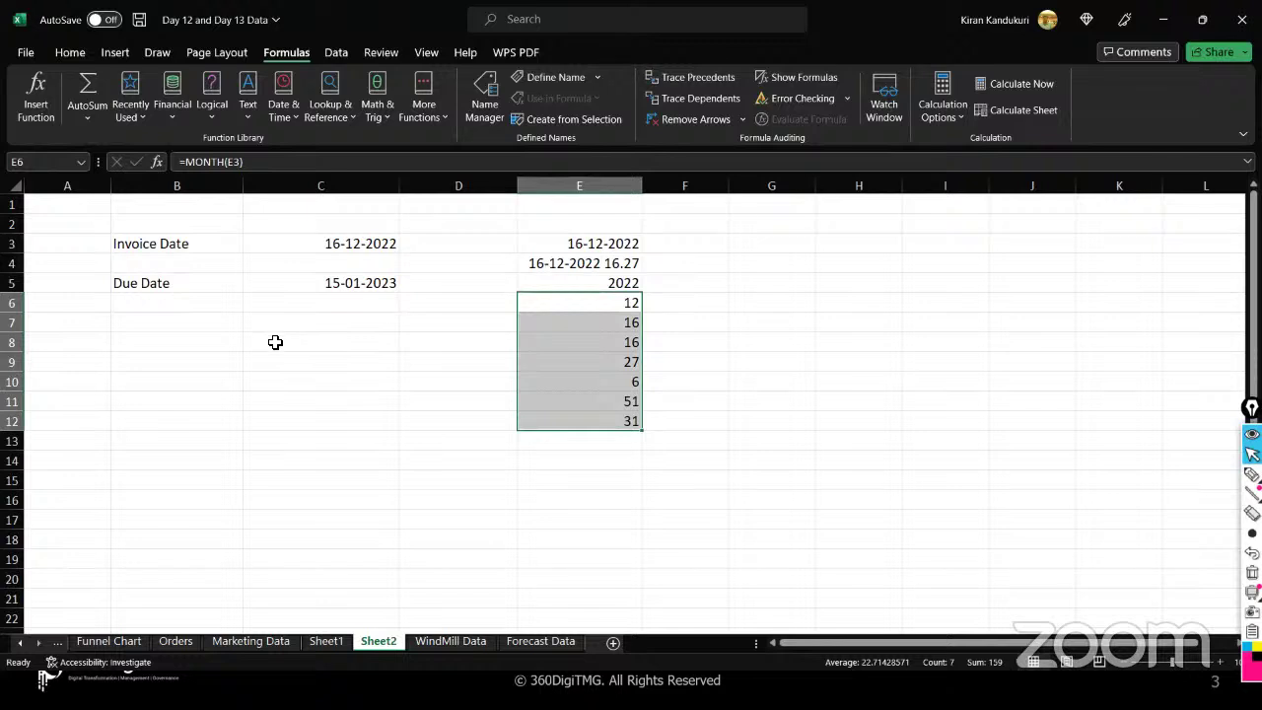
- Enter the label "30 workdays fom 16 dec" in cell G2 and fit column G's width to the text
{"action": "left_click", "coordinate": [275, 342]}
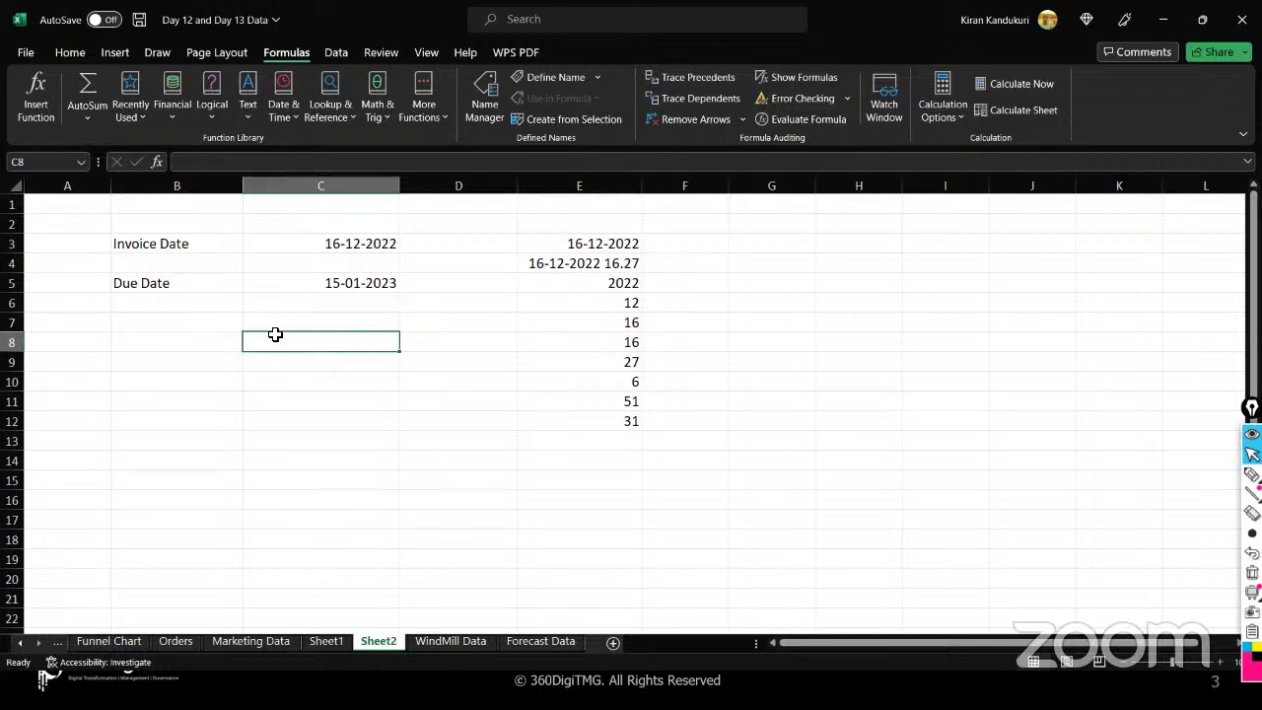
{"action": "left_click", "coordinate": [290, 242]}
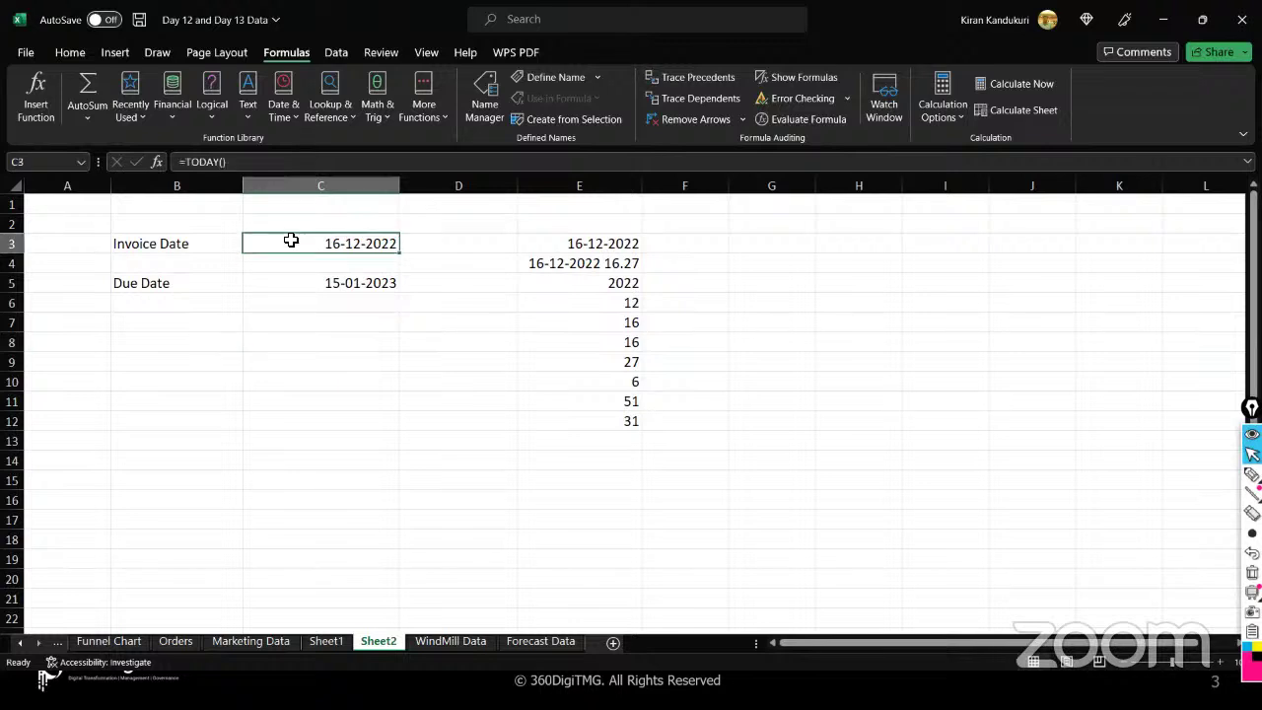
{"action": "left_click", "coordinate": [537, 243]}
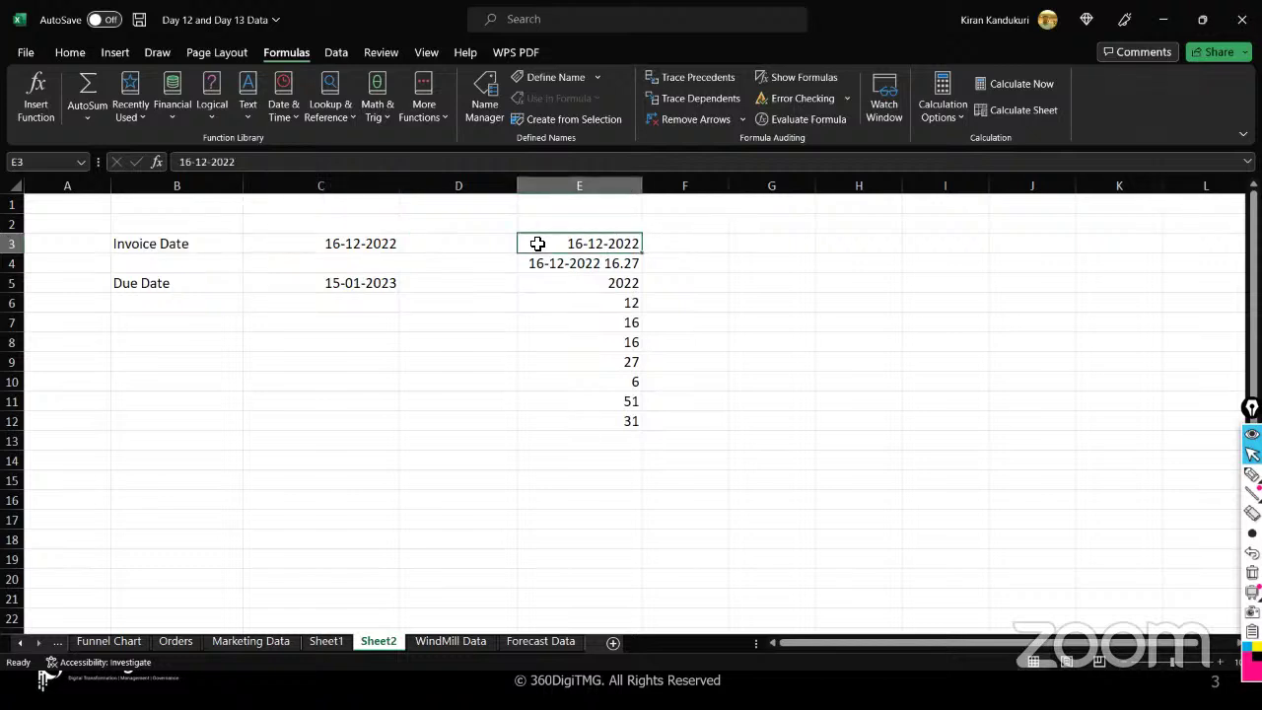
{"action": "left_click", "coordinate": [774, 247]}
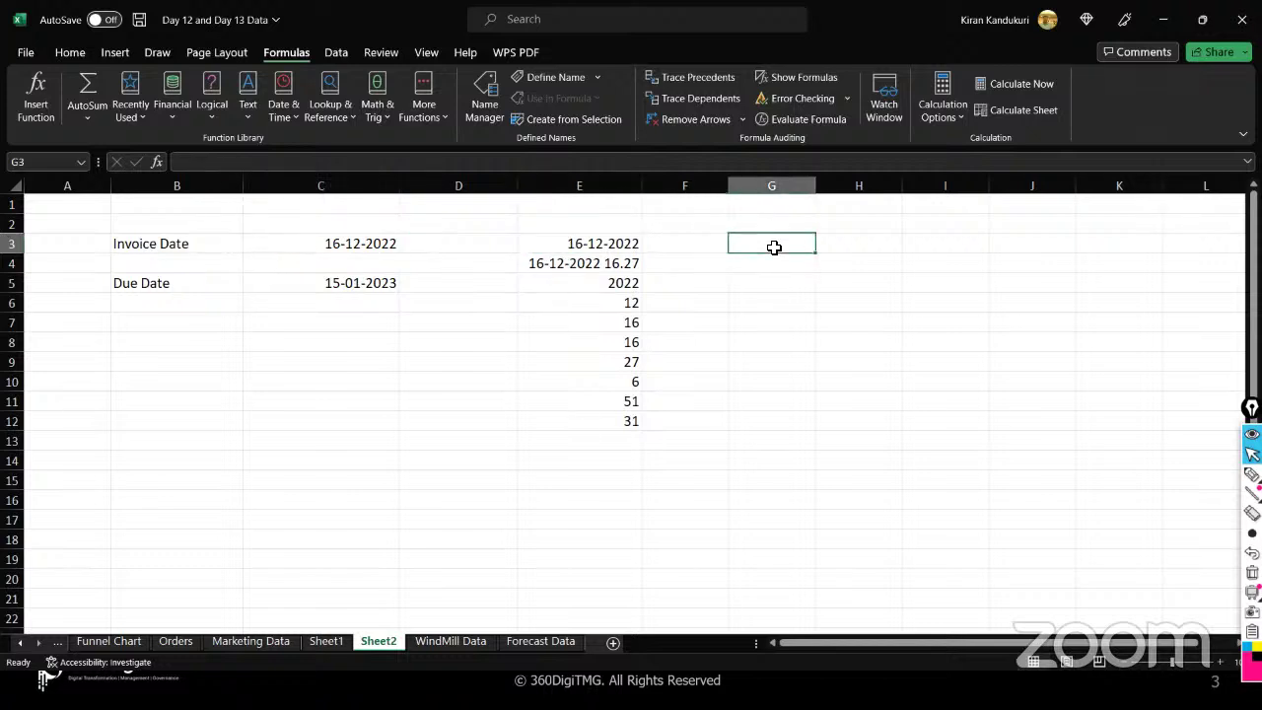
{"action": "left_click", "coordinate": [772, 224]}
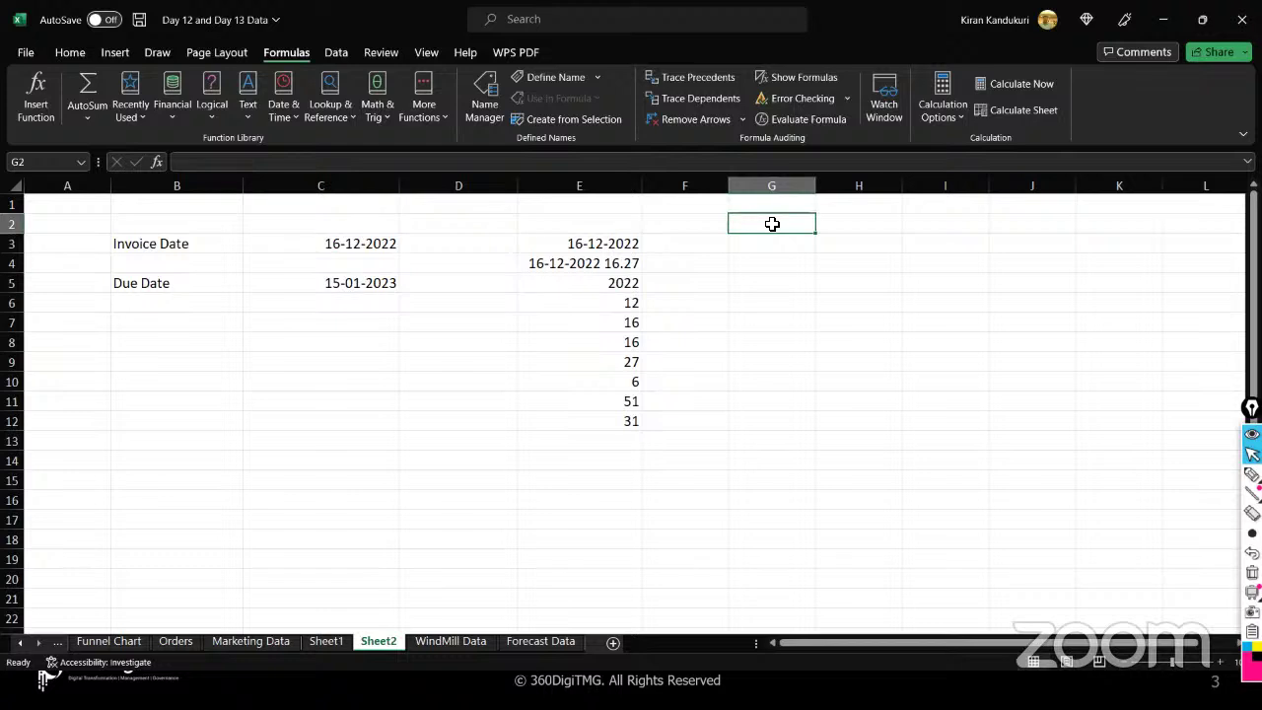
{"action": "type", "text": "30 wor"}
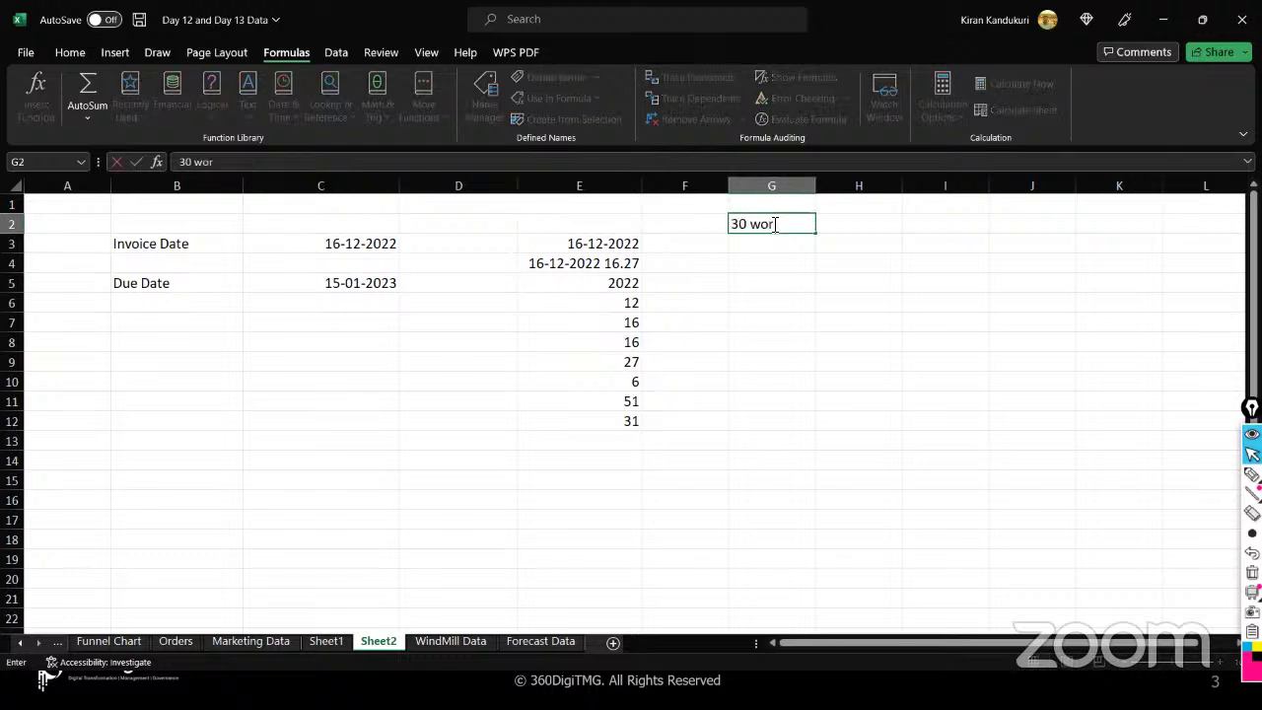
{"action": "type", "text": "kdays fom"}
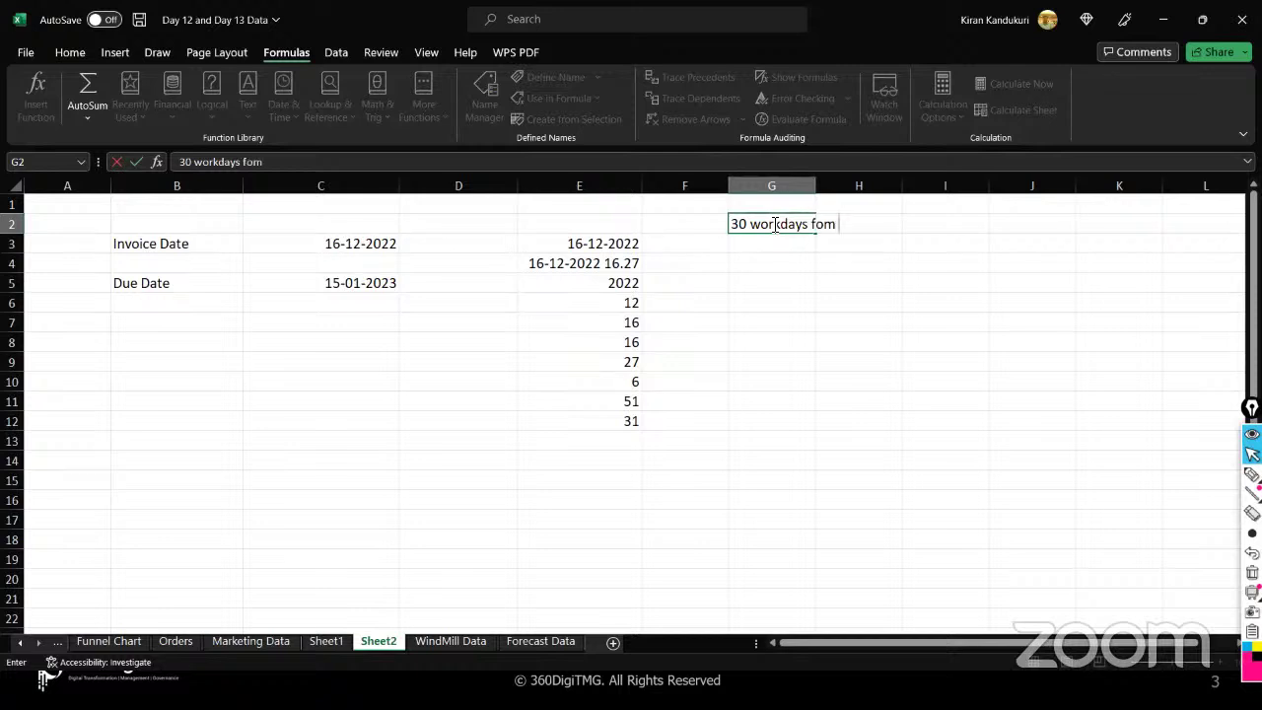
{"action": "type", "text": " 16 dec"}
{"action": "key", "text": "Return"}
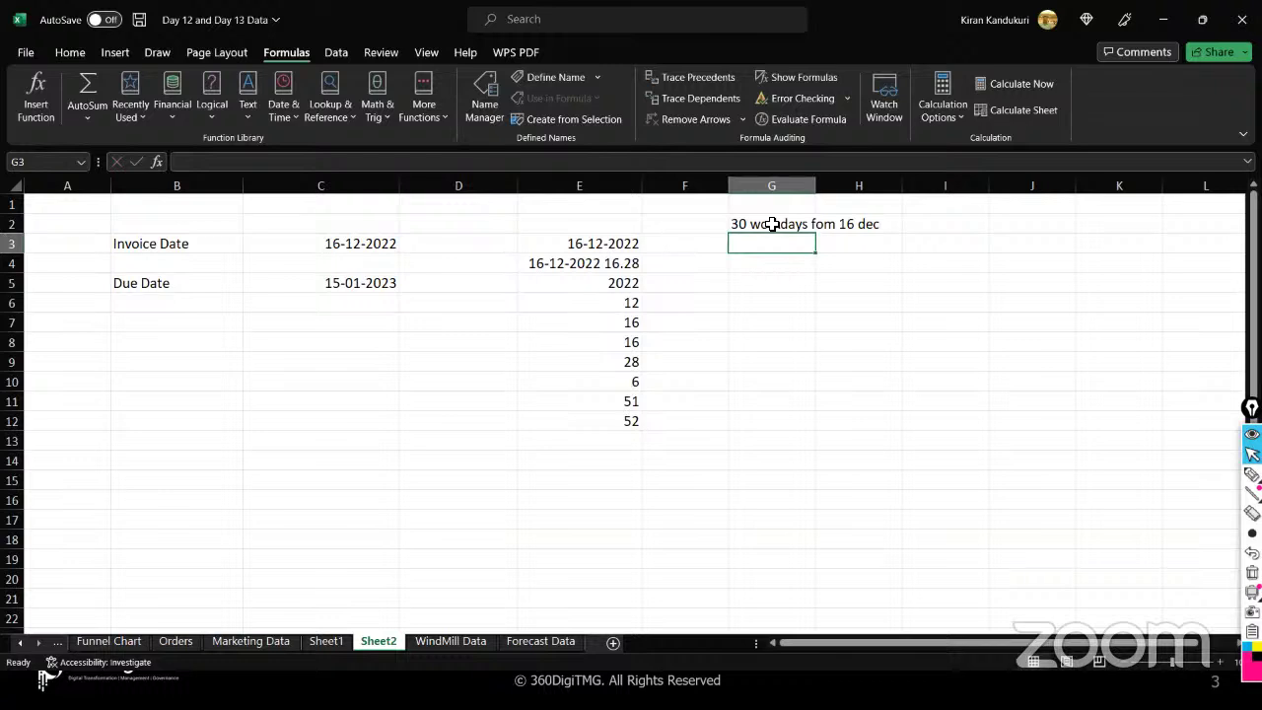
{"action": "left_click", "coordinate": [772, 224]}
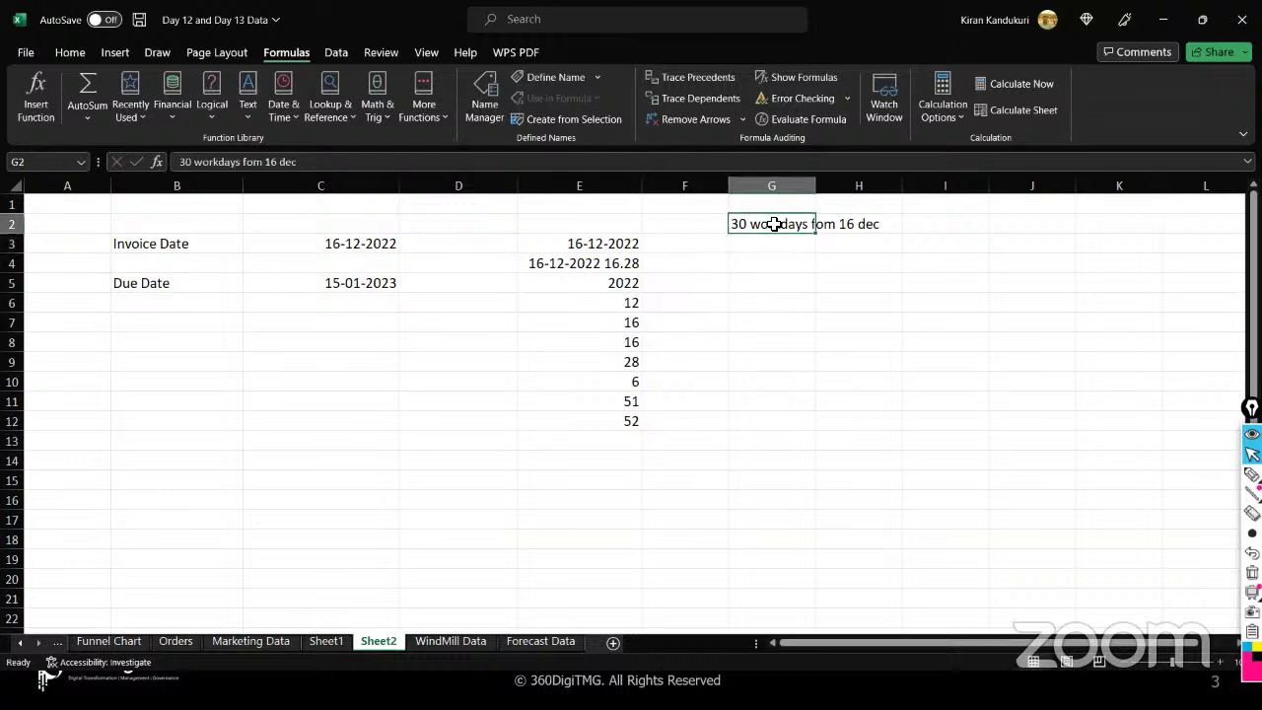
{"action": "double_click", "coordinate": [815, 185]}
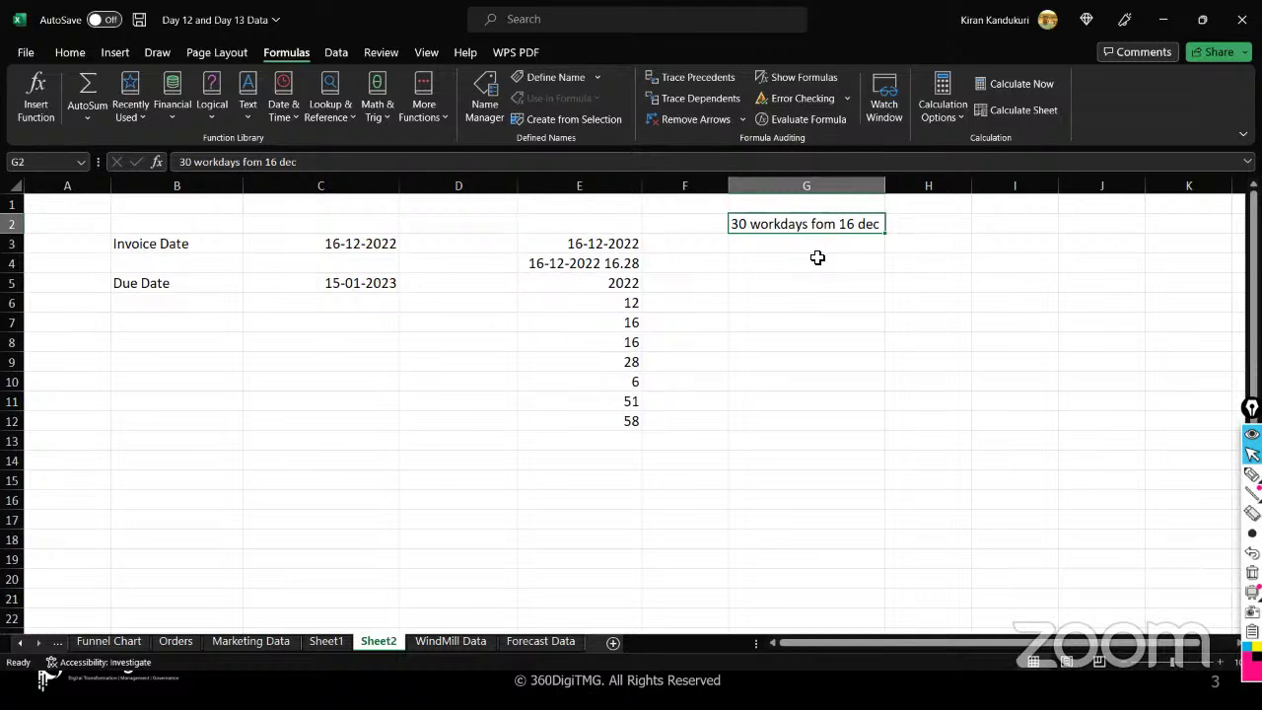
- Enter the formula =WORKDAY(E3,30) in cell G3 to calculate the date 30 workdays after the date in E3
{"action": "left_click_drag", "start_coordinate": [574, 242], "coordinate": [752, 240]}
{"action": "left_click", "coordinate": [752, 241]}
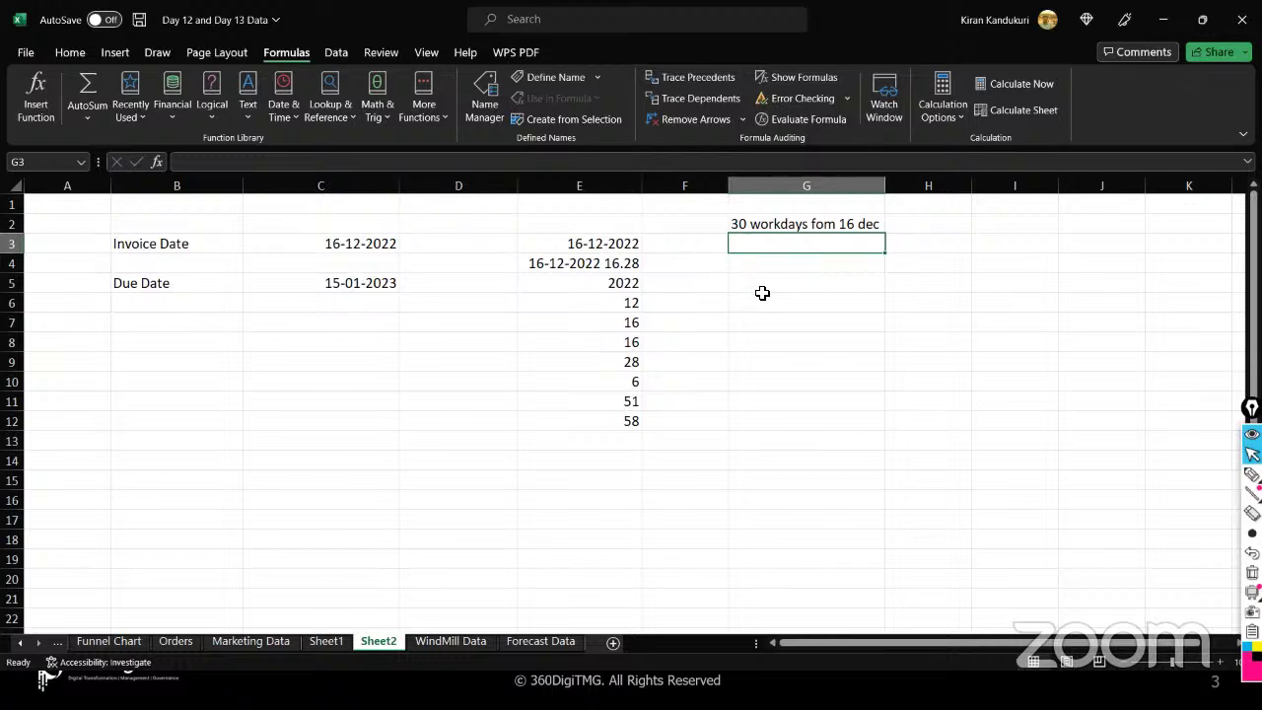
{"action": "type", "text": "=wor"}
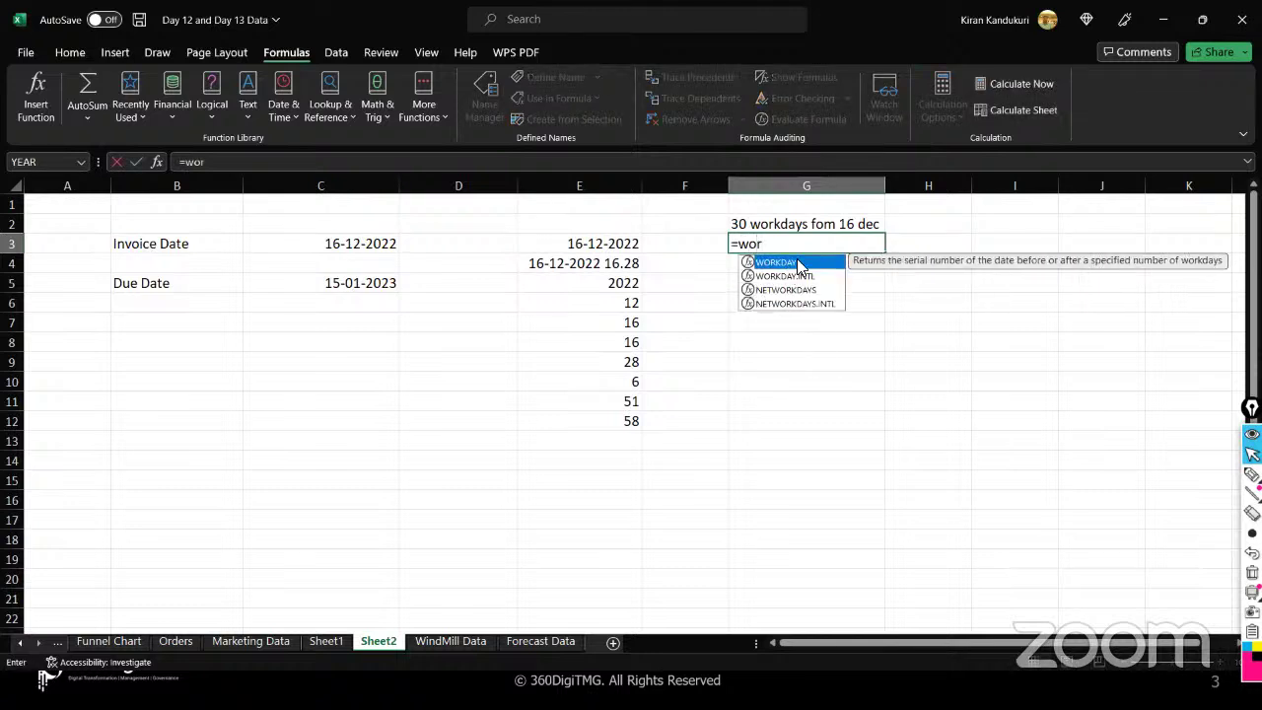
{"action": "double_click", "coordinate": [798, 262]}
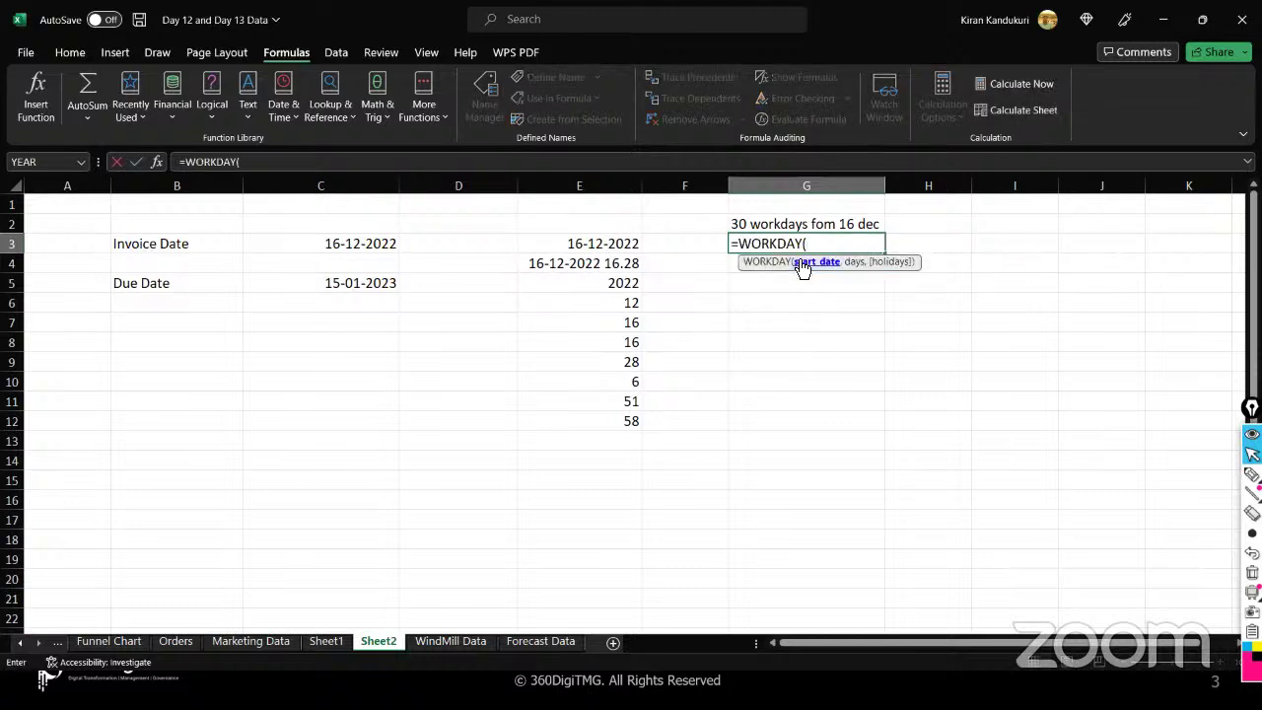
{"action": "left_click", "coordinate": [594, 249]}
{"action": "type", "text": ","}
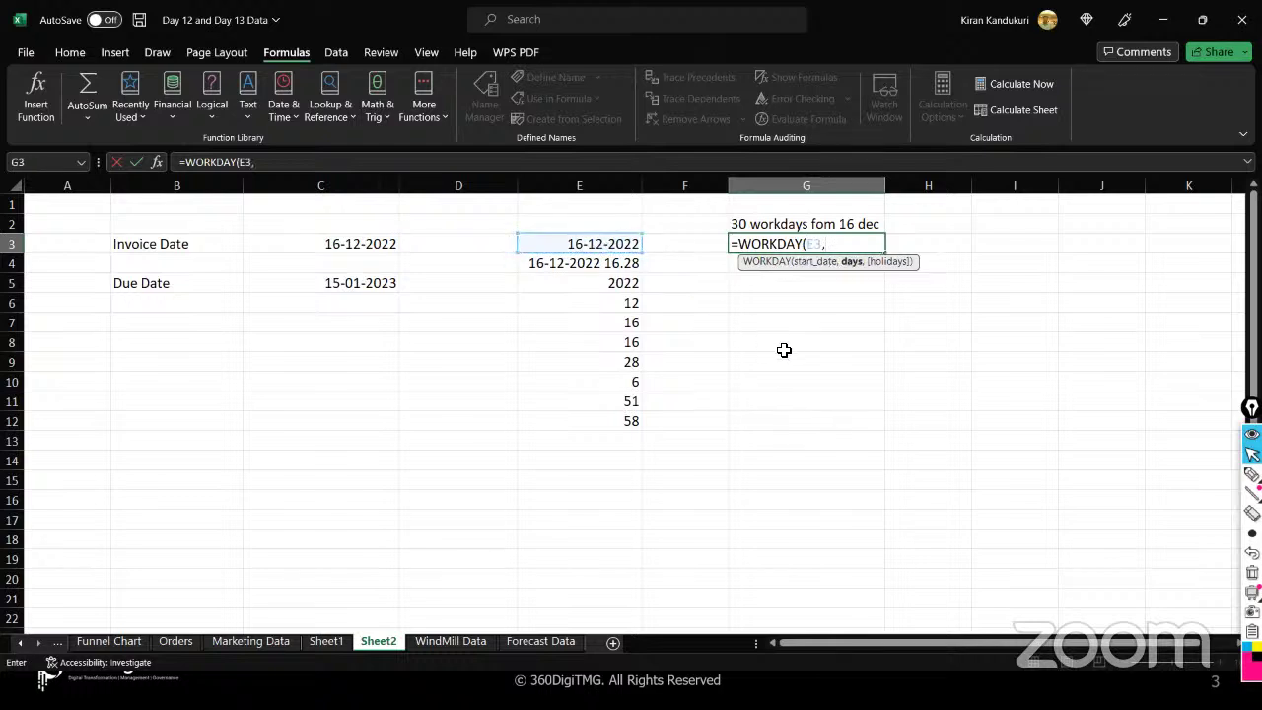
{"action": "type", "text": "30)"}
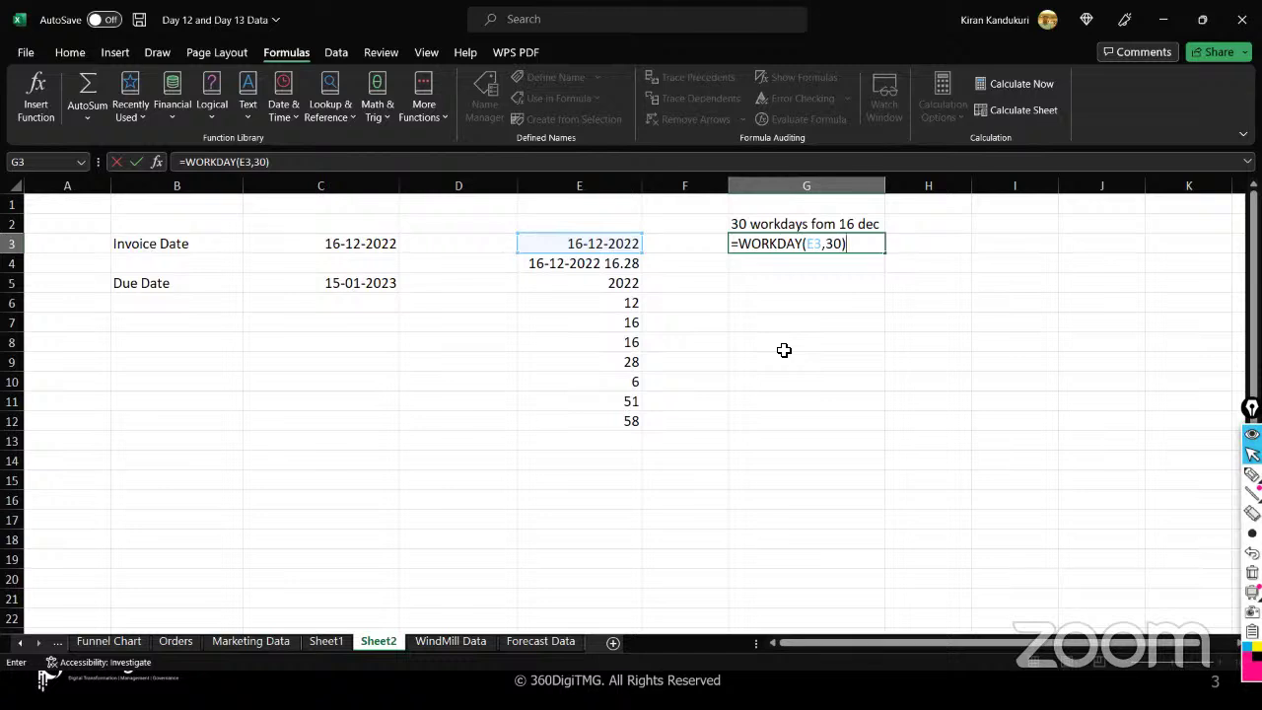
{"action": "key", "text": "Return"}
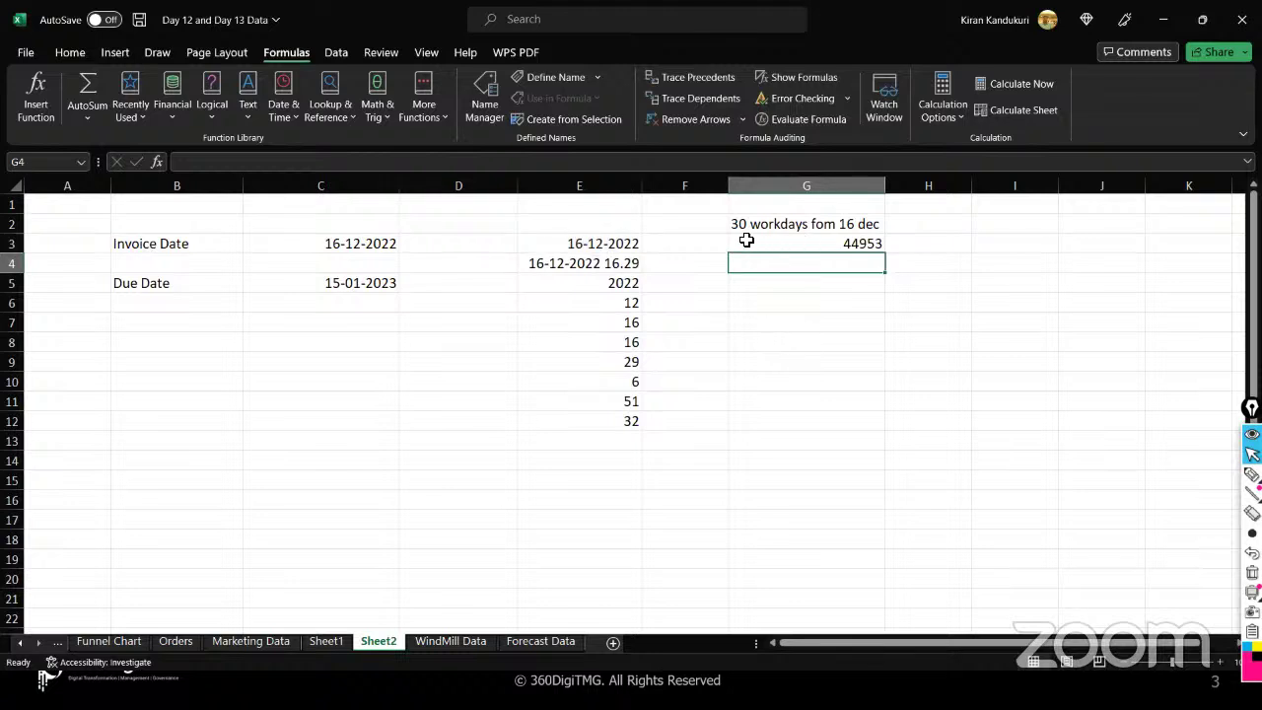
- Format the WORKDAY result in cell G3 as a Short Date
{"action": "left_click", "coordinate": [71, 52]}
{"action": "left_click", "coordinate": [777, 247]}
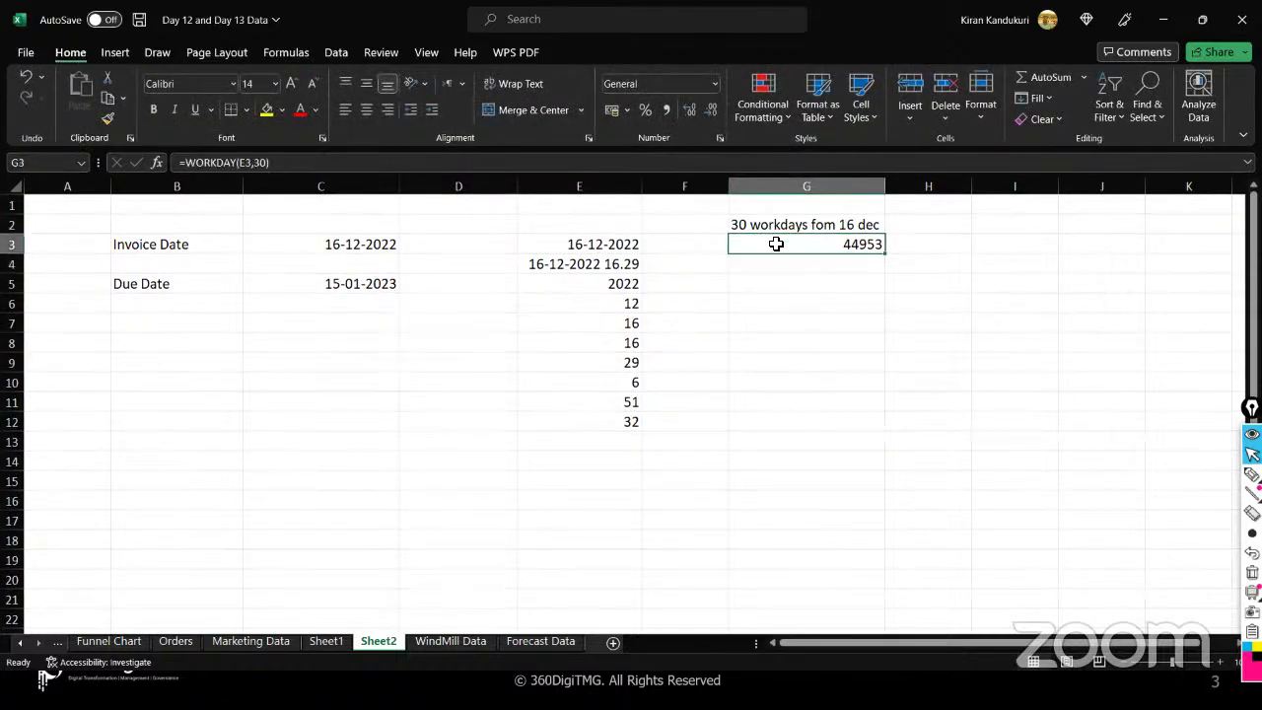
{"action": "left_click", "coordinate": [715, 84]}
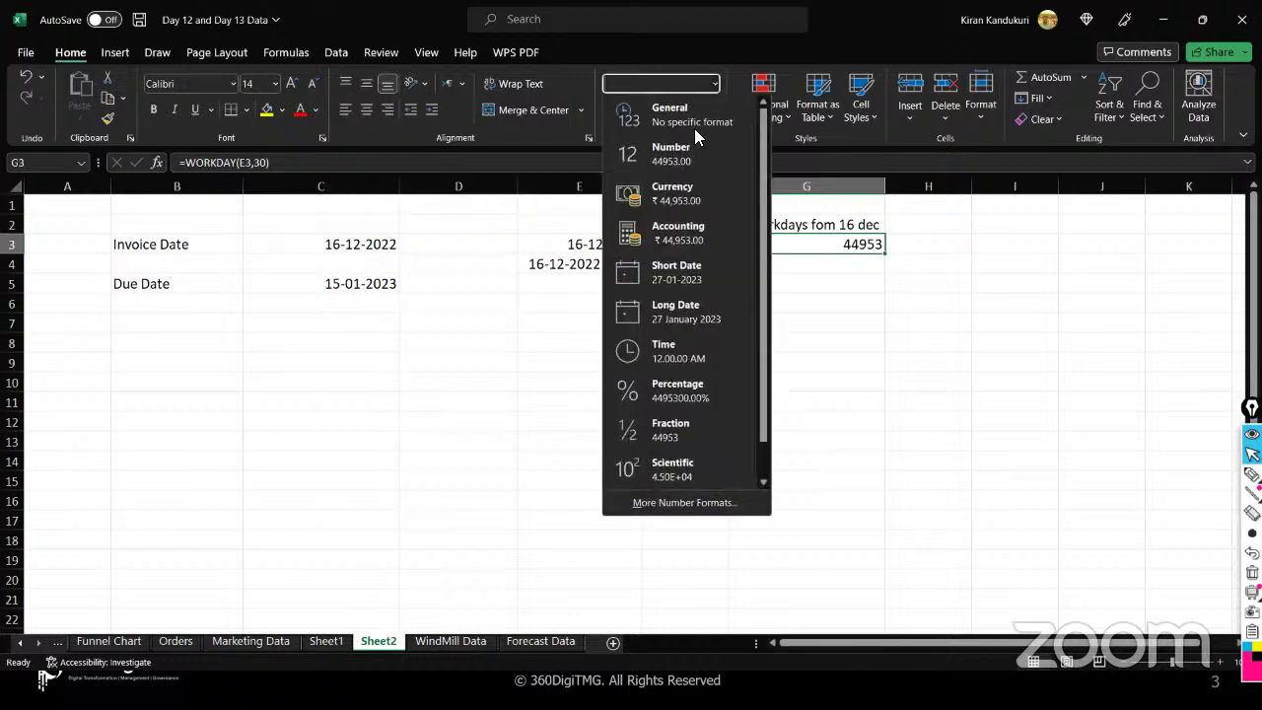
{"action": "left_click", "coordinate": [668, 261]}
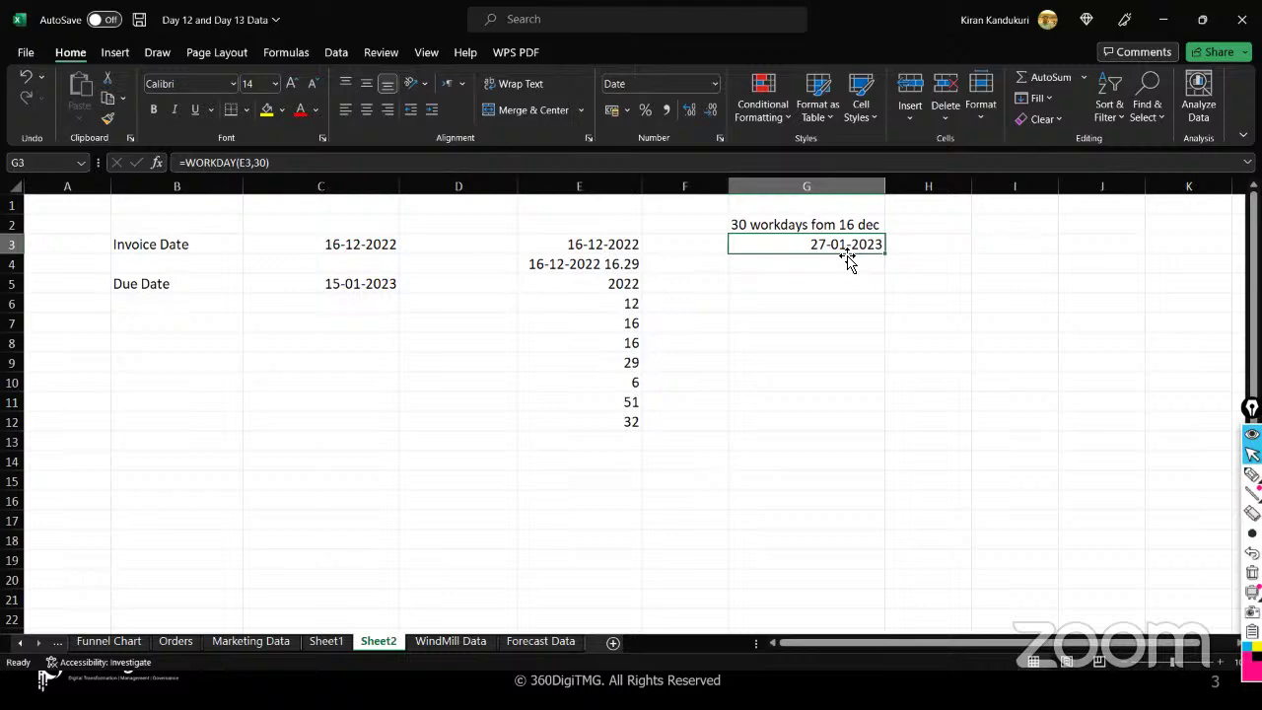
{"action": "left_click", "coordinate": [952, 346]}
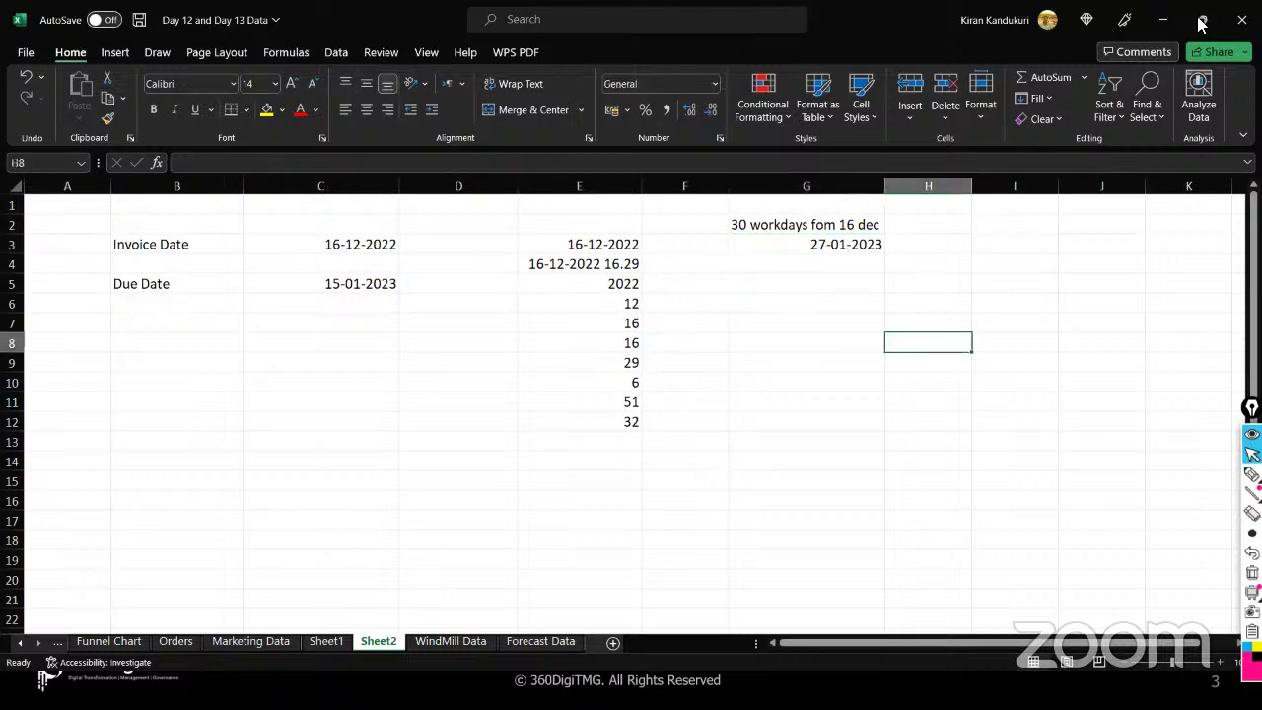
- Uncover the desktop taskbar by restoring down the workbook window, minimizing the browser and ending the slide show
{"action": "left_click", "coordinate": [1202, 20]}
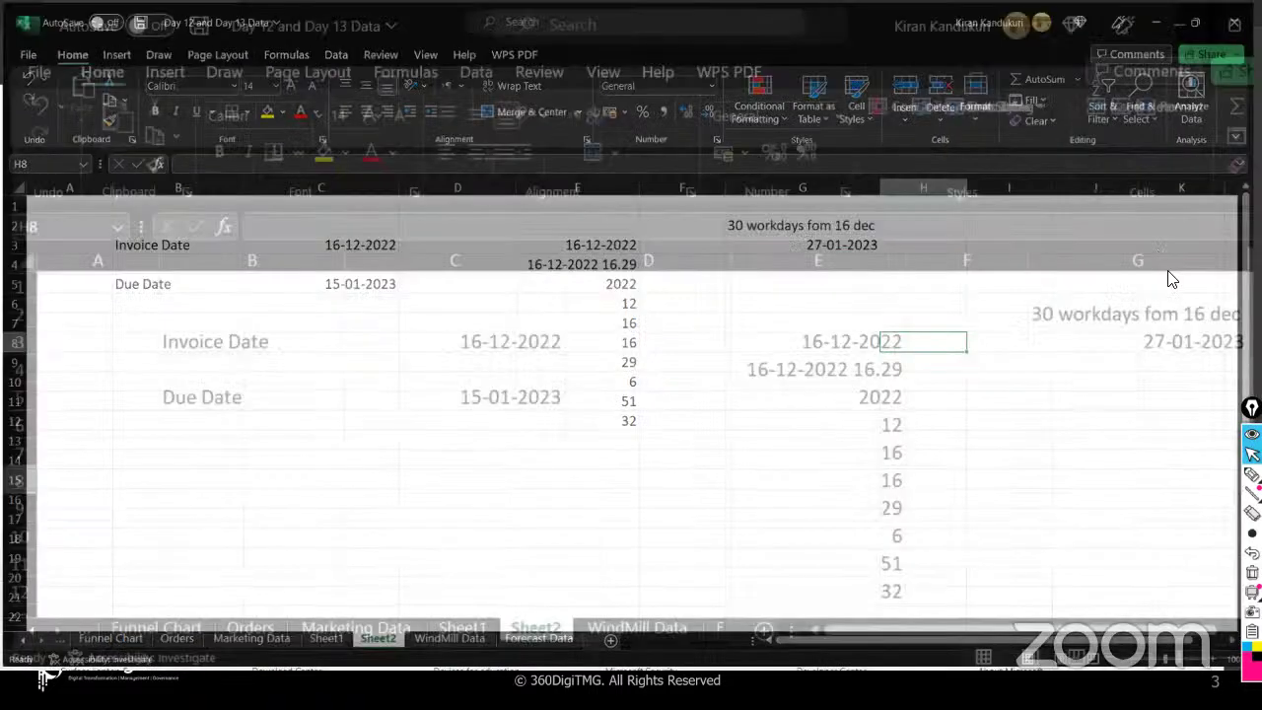
{"action": "left_click", "coordinate": [1167, 14]}
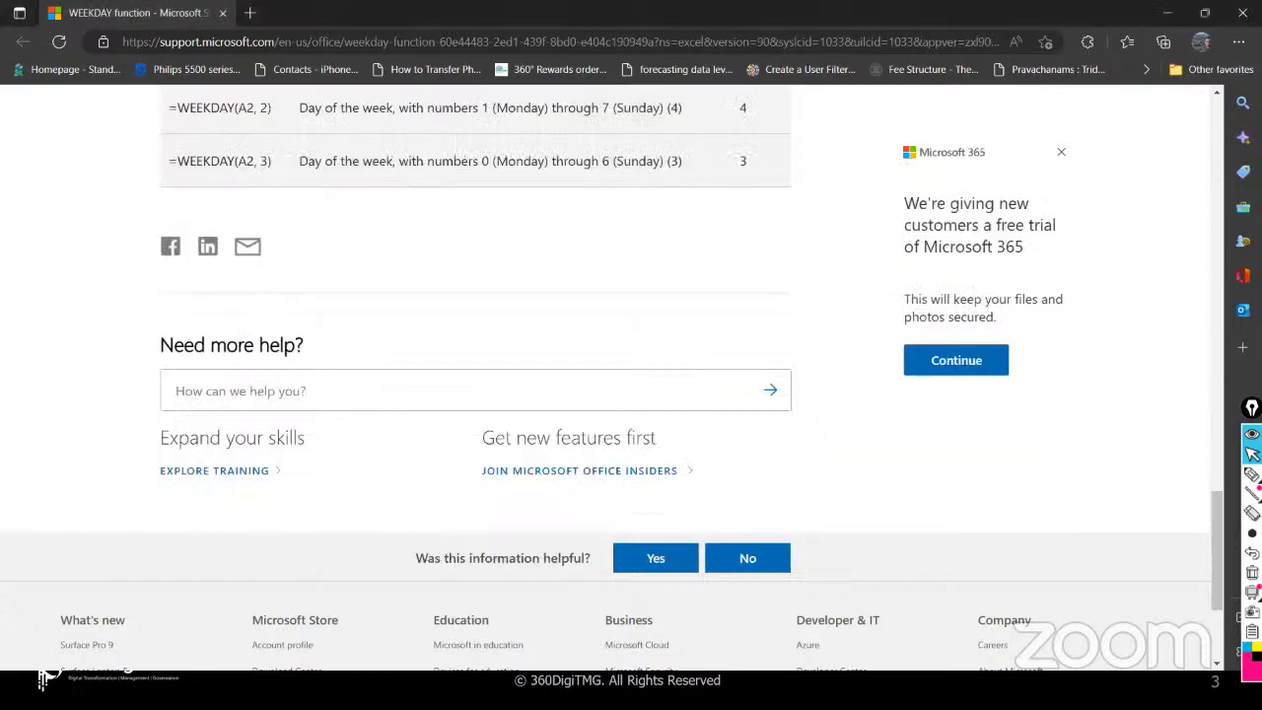
{"action": "left_click", "coordinate": [1152, 491]}
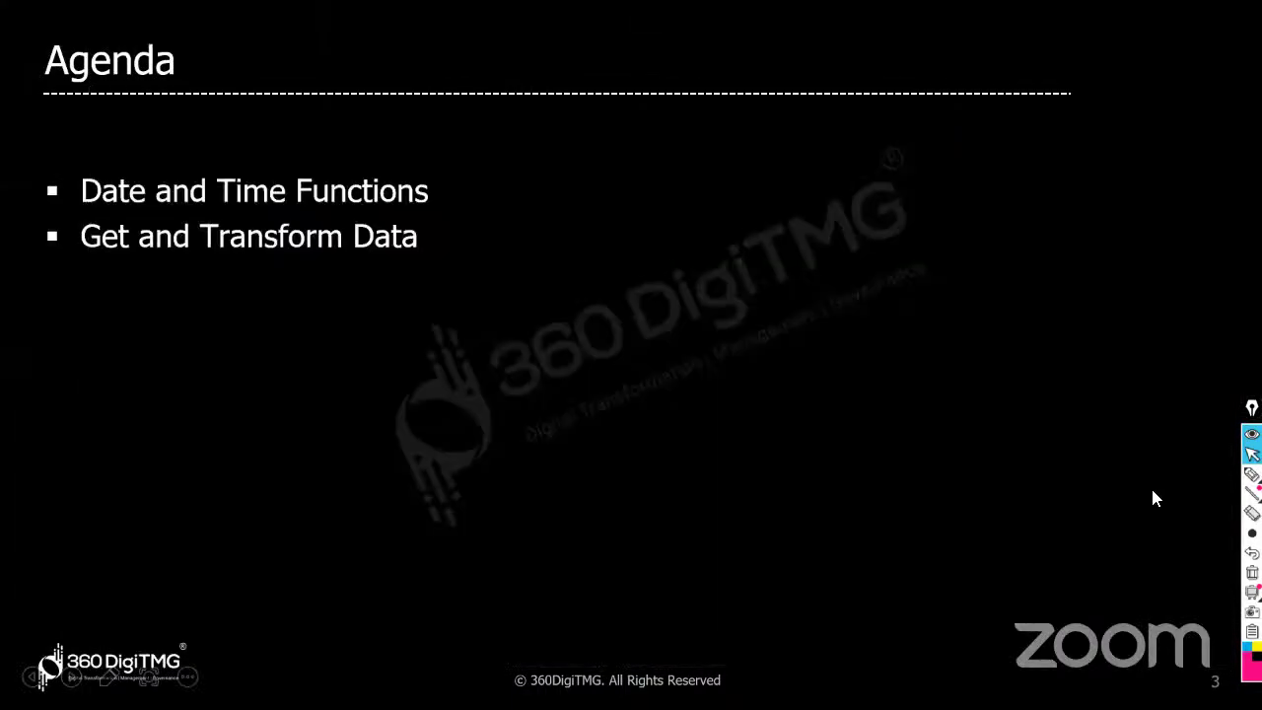
{"action": "key", "text": "Escape"}
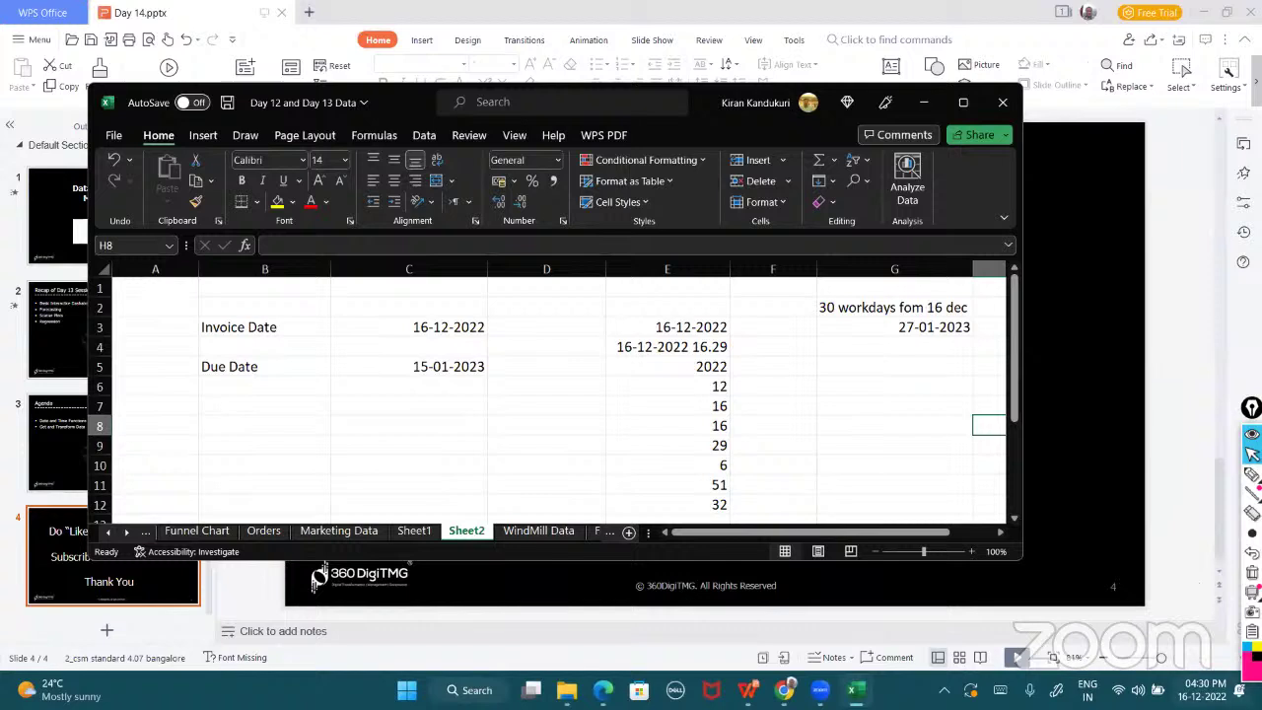
- Check the WORKDAY result in G3 against December 2022 and January 2023 in the system calendar
{"action": "left_click", "coordinate": [1259, 702]}
{"action": "left_click", "coordinate": [1234, 692]}
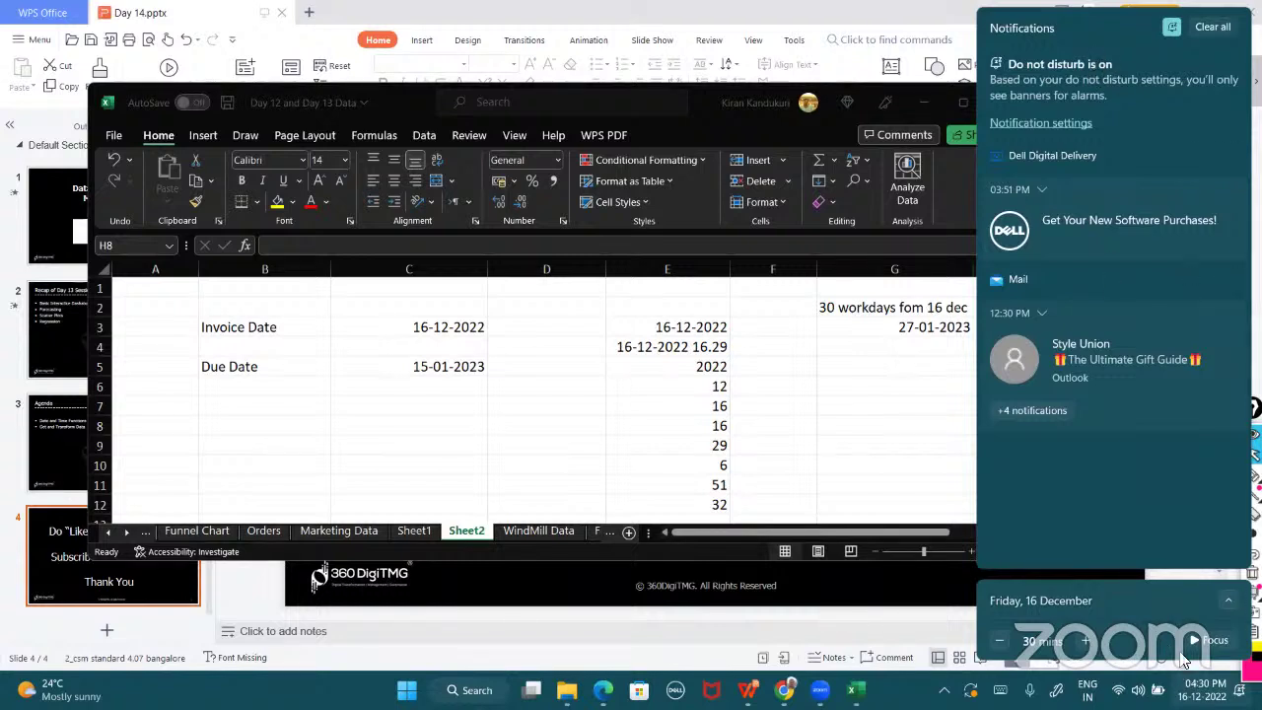
{"action": "left_click", "coordinate": [1229, 600]}
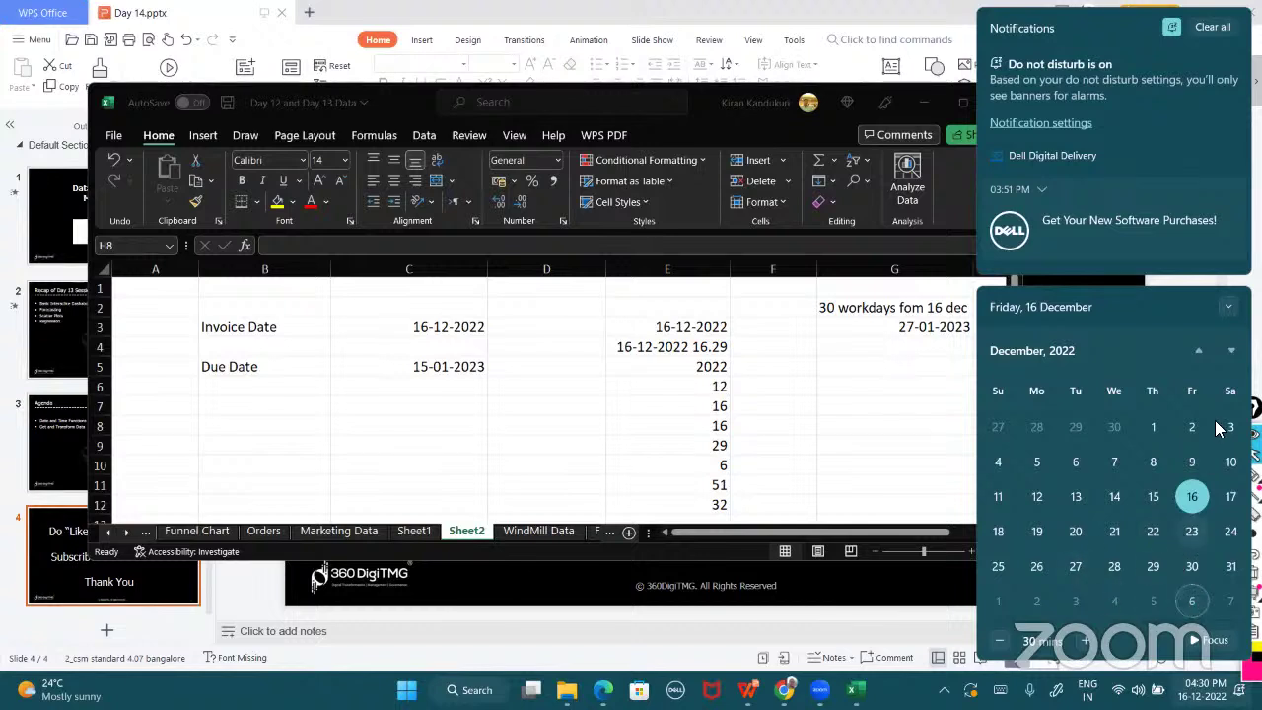
{"action": "left_click", "coordinate": [1231, 353]}
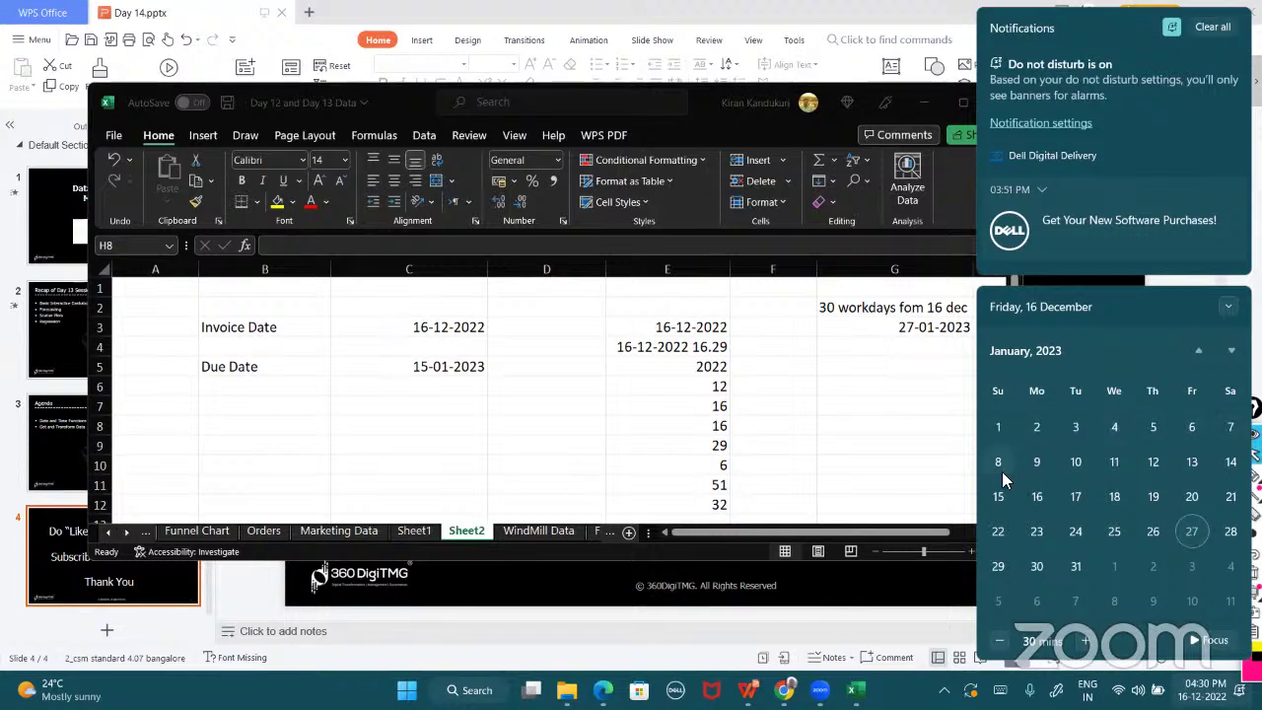
{"action": "left_click", "coordinate": [861, 326]}
{"action": "left_click", "coordinate": [861, 326]}
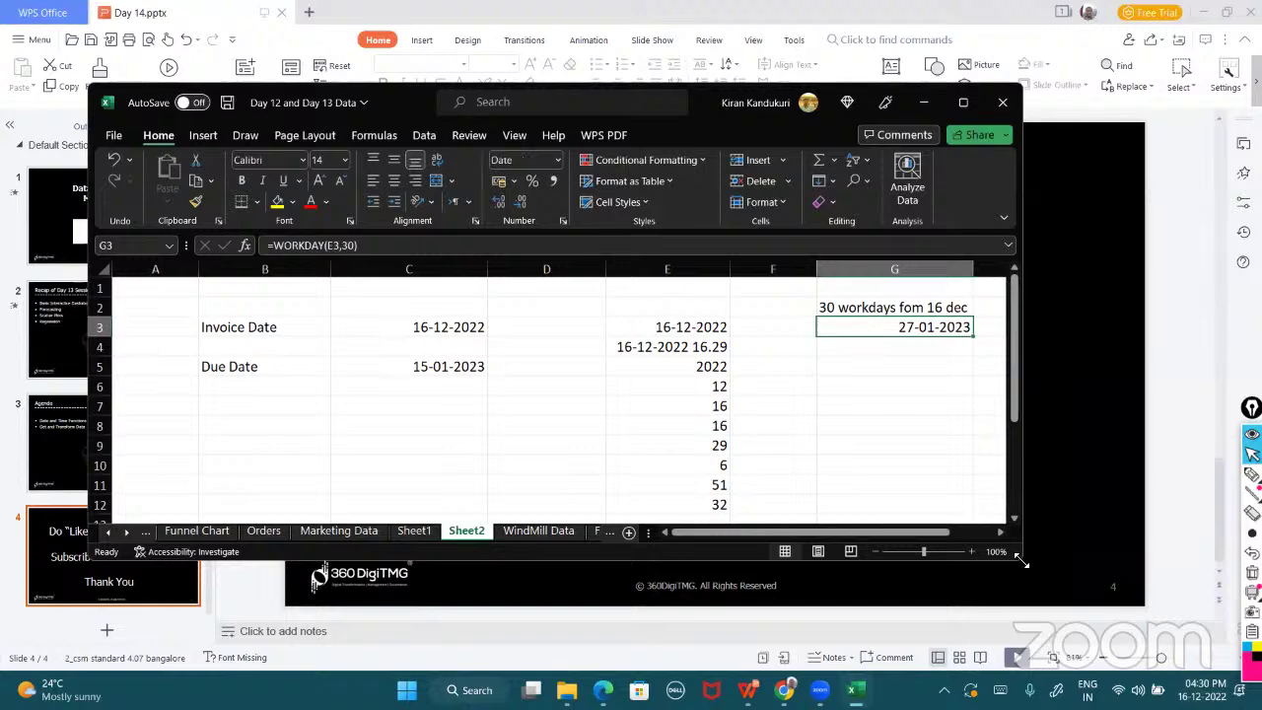
- Enlarge the workbook window to nearly fill the screen above the taskbar and select cell I3
{"action": "left_click_drag", "start_coordinate": [1021, 560], "coordinate": [1210, 635]}
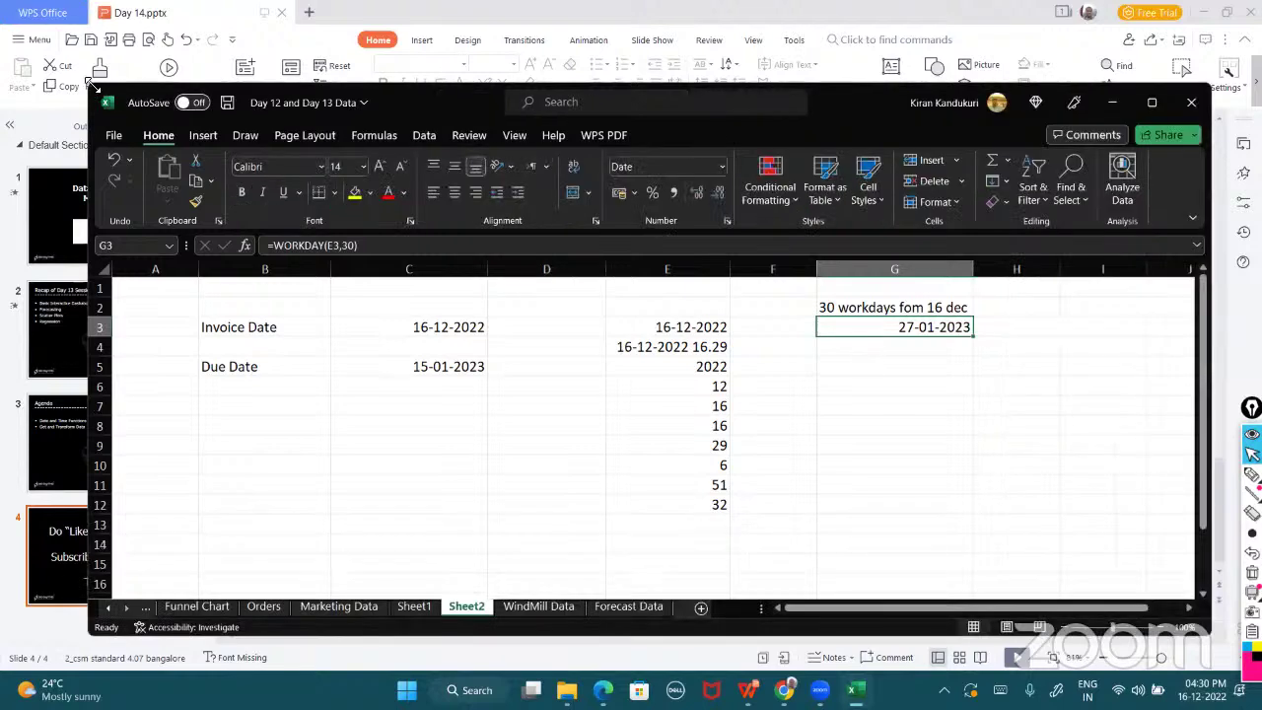
{"action": "left_click_drag", "start_coordinate": [90, 85], "coordinate": [30, 22]}
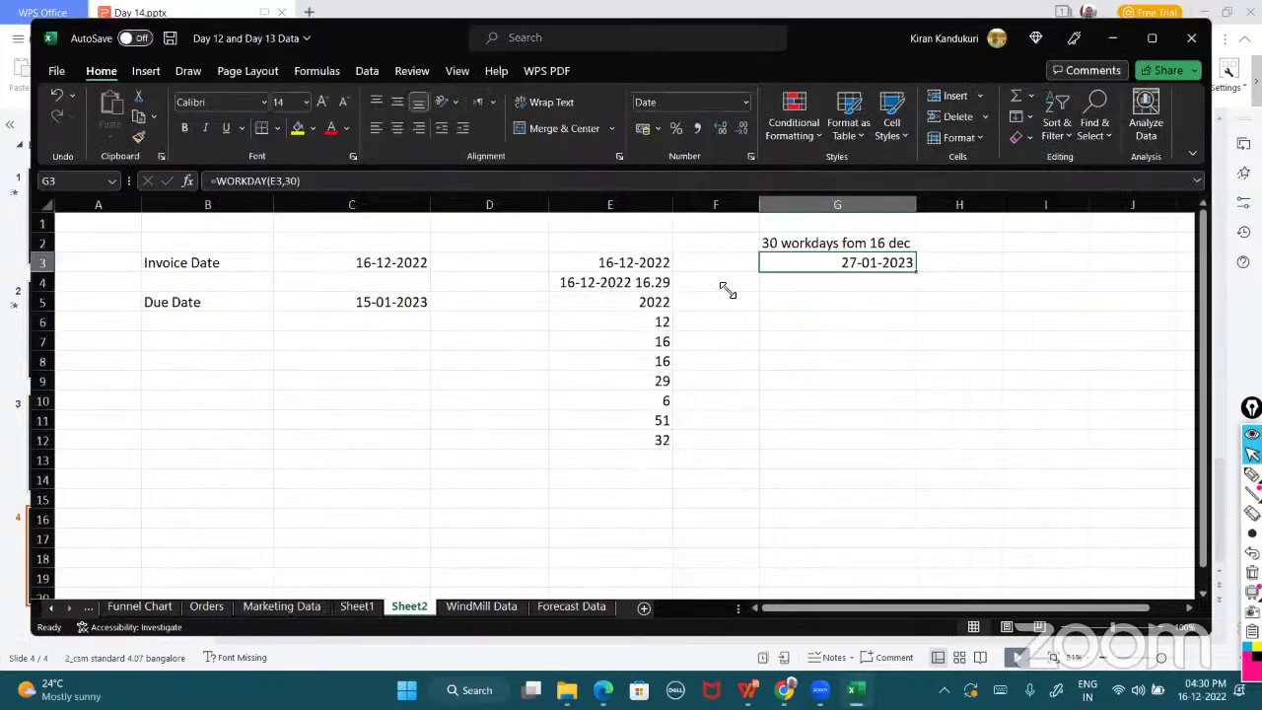
{"action": "left_click", "coordinate": [796, 283]}
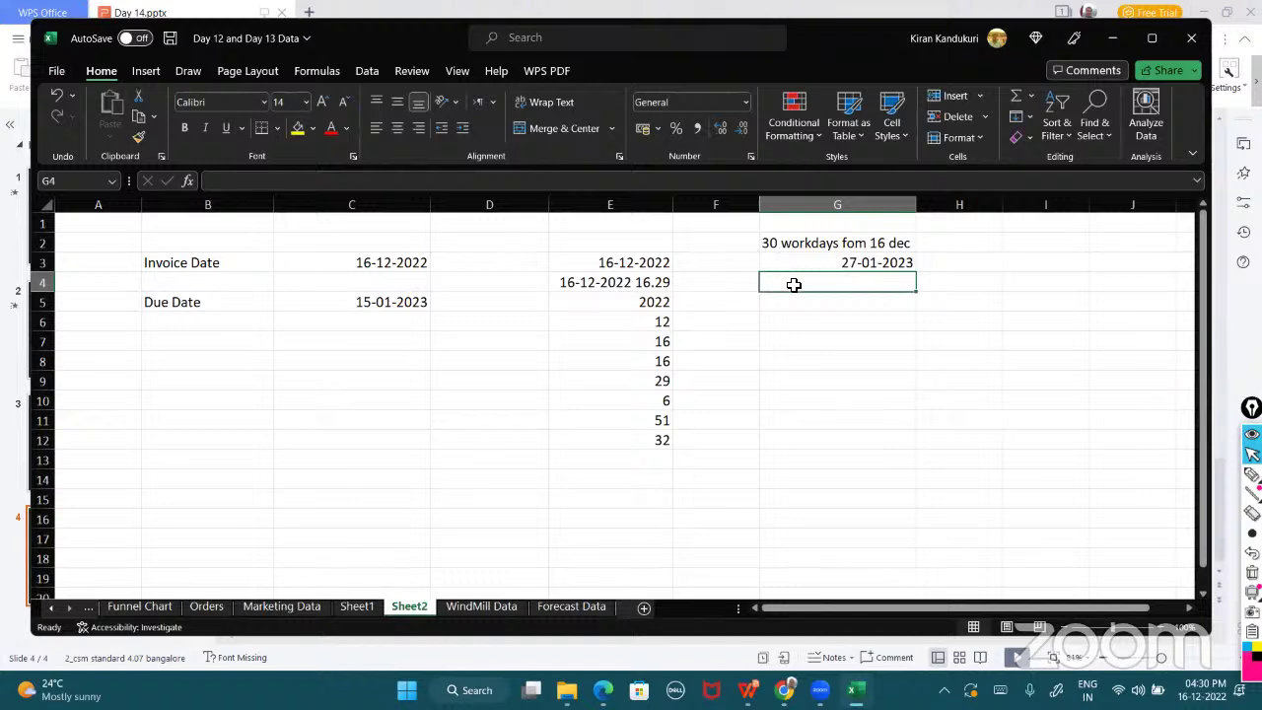
{"action": "key", "text": "Up"}
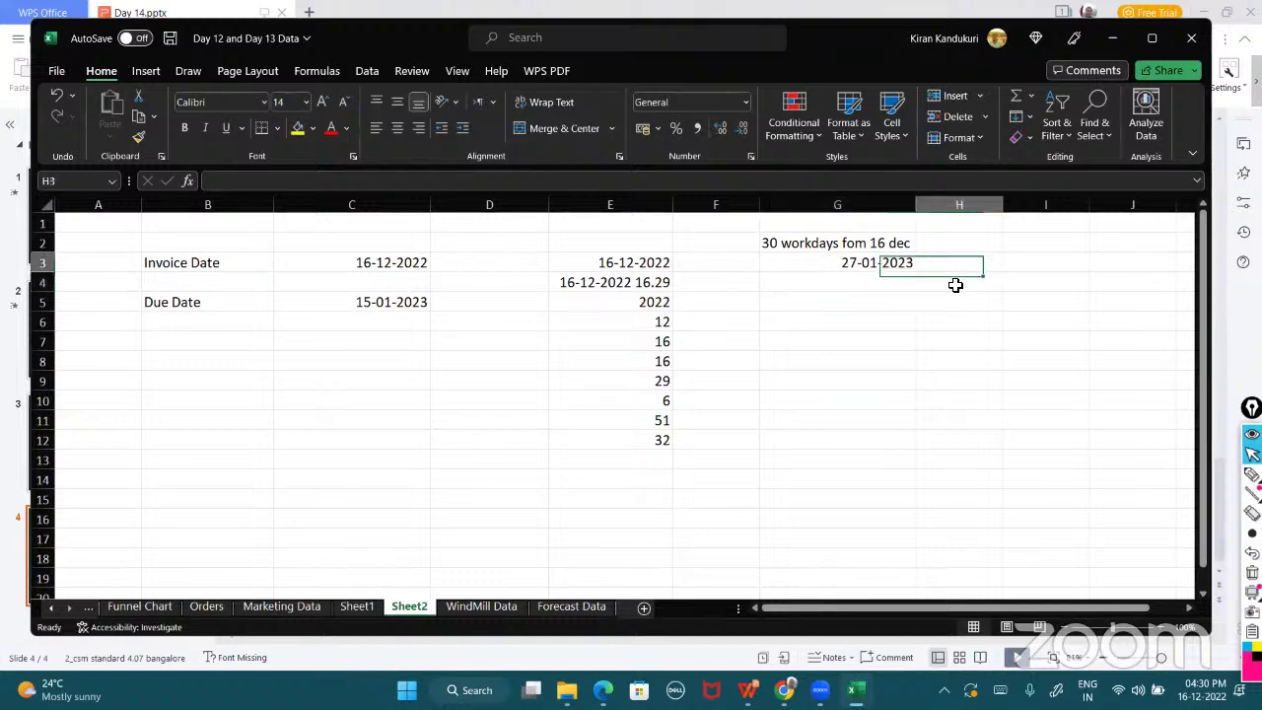
{"action": "key", "text": "Right"}
{"action": "key", "text": "Right"}
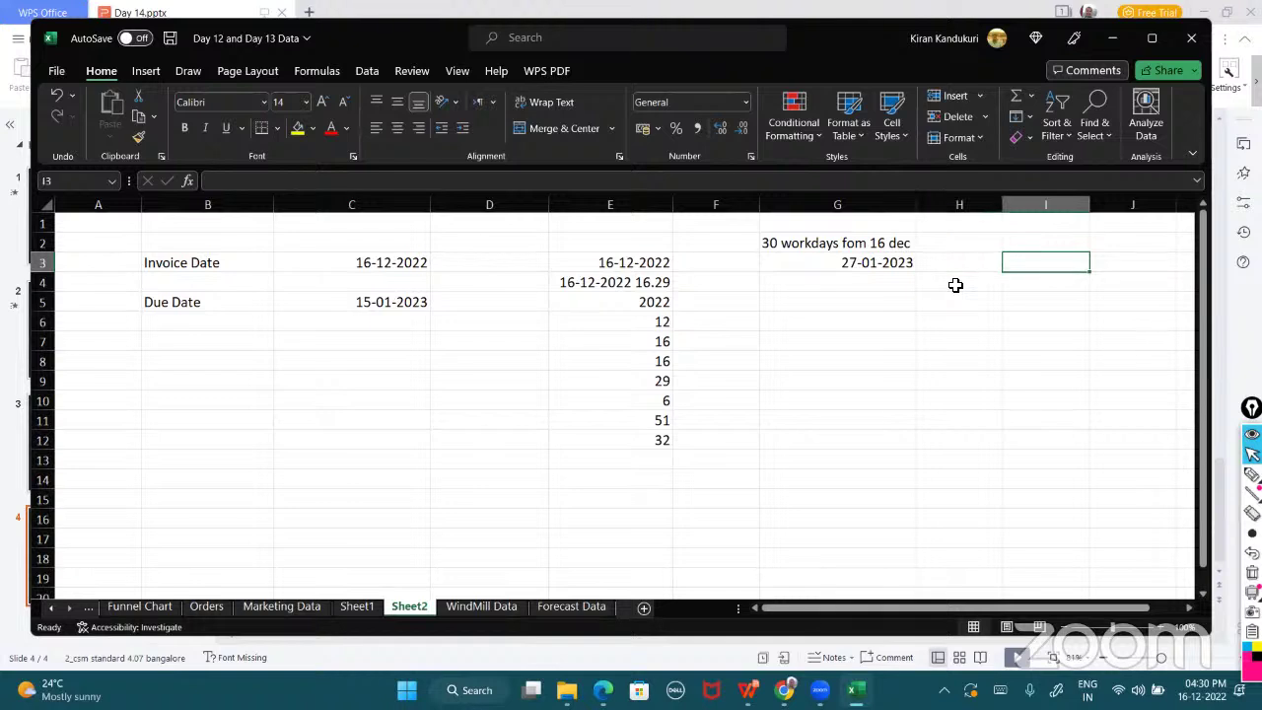
- Review the days of December 2022 in the system calendar, and return to the worksheet
{"action": "left_click", "coordinate": [1199, 684]}
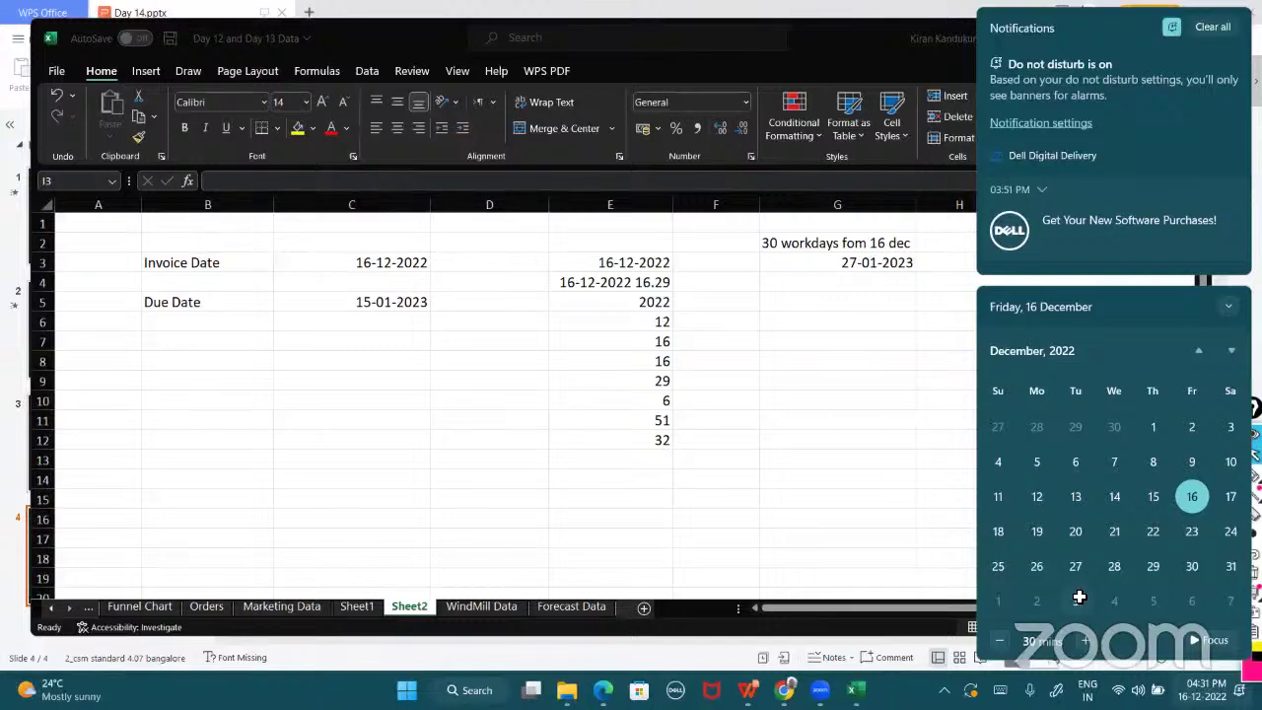
{"action": "left_click", "coordinate": [873, 309]}
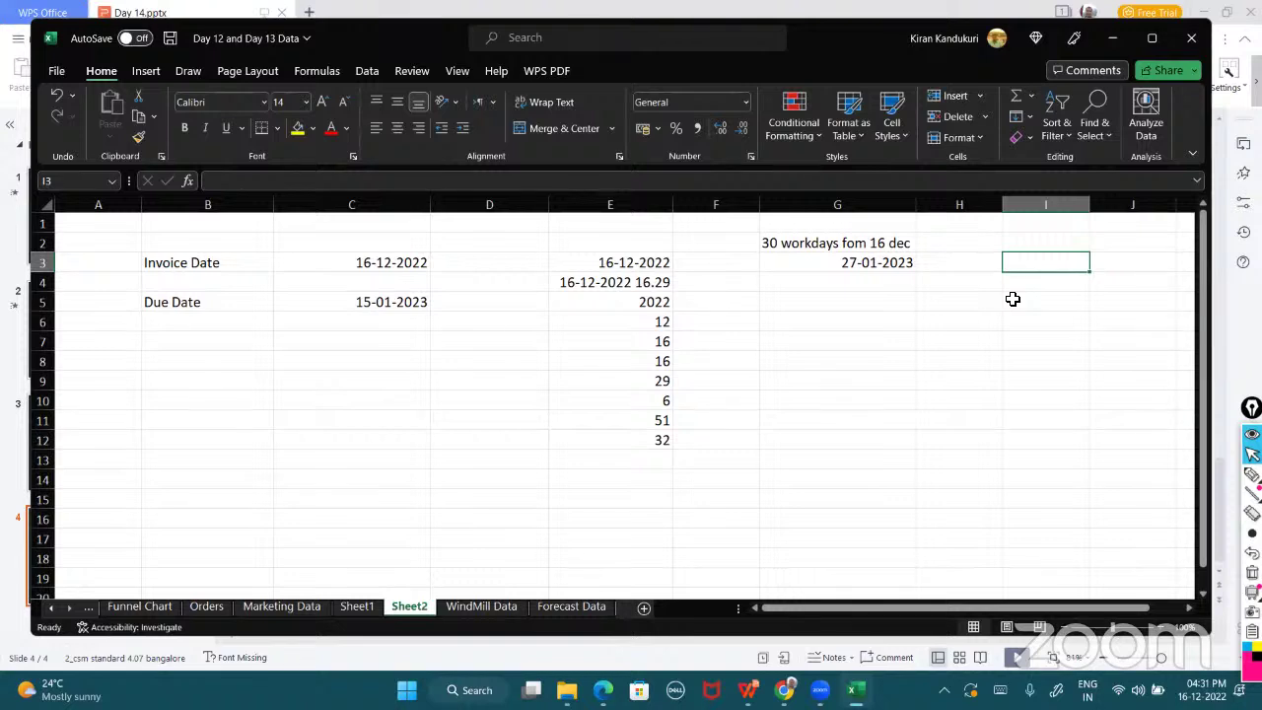
- Enter the holiday dates 18-Dec-2022 in I3 and 19-Dec-2022 in I4, and select both cells
{"action": "type", "text": "18-"}
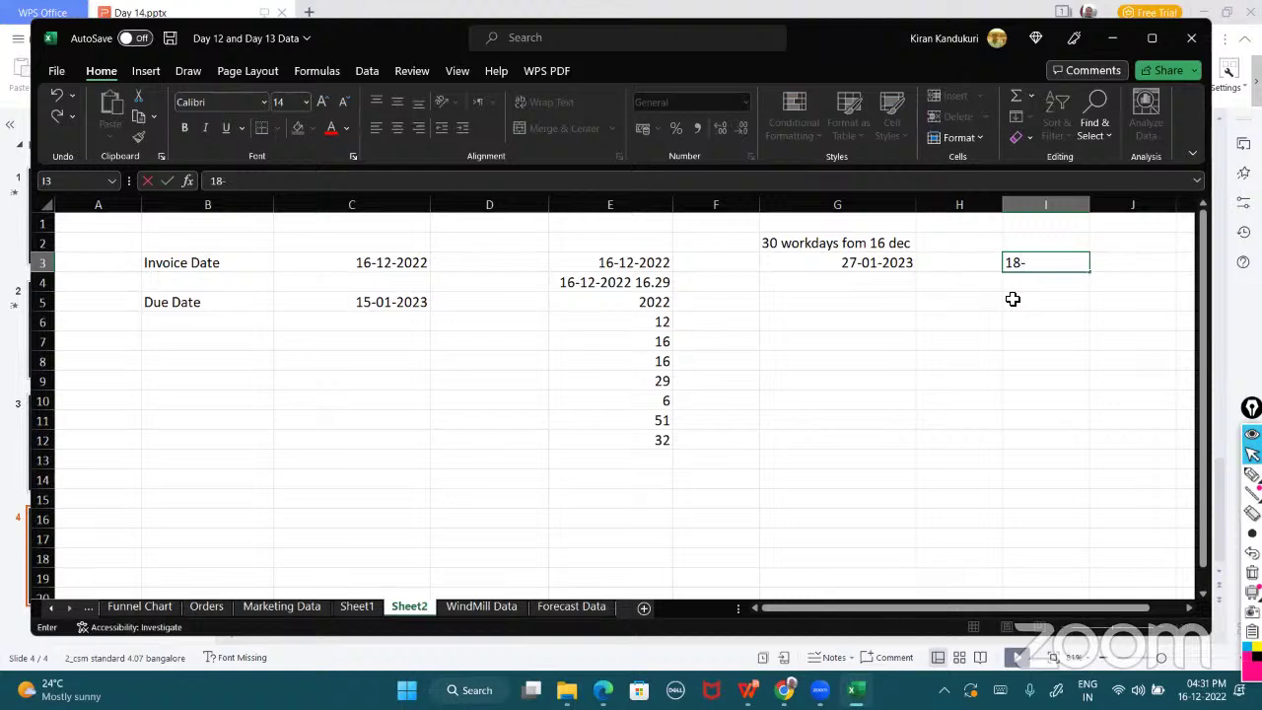
{"action": "type", "text": "Dec-2022"}
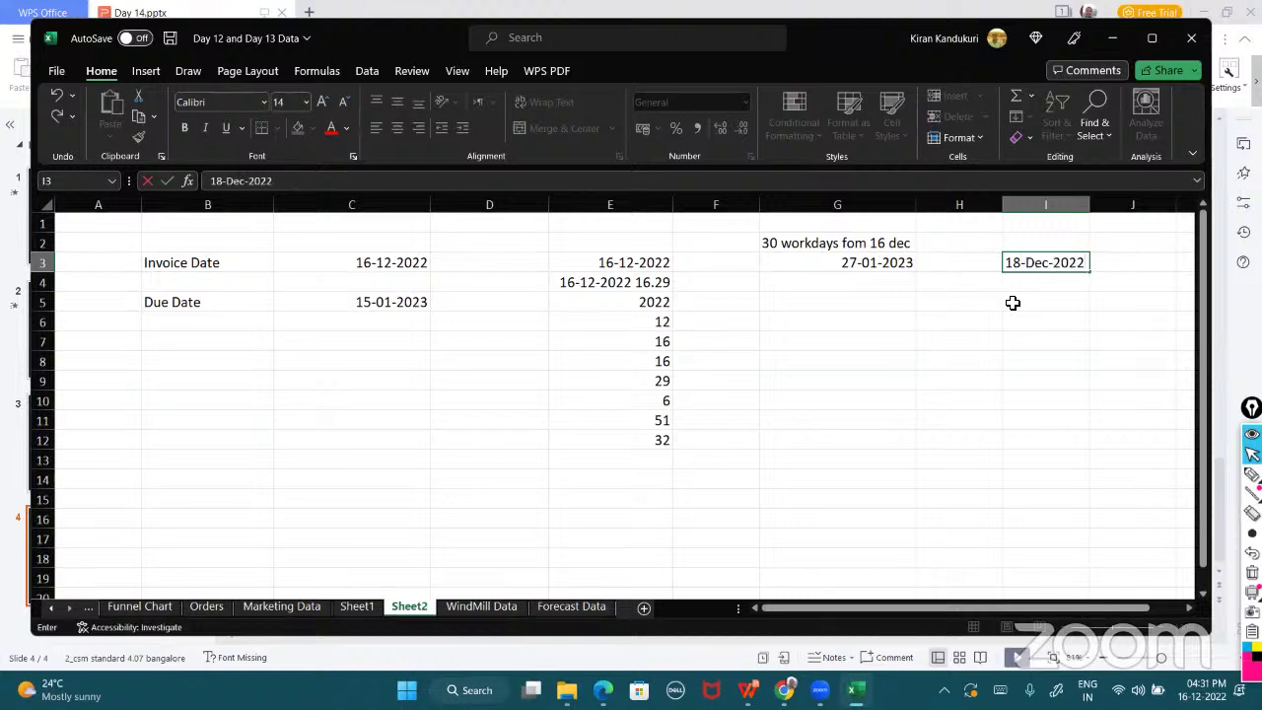
{"action": "key", "text": "Return"}
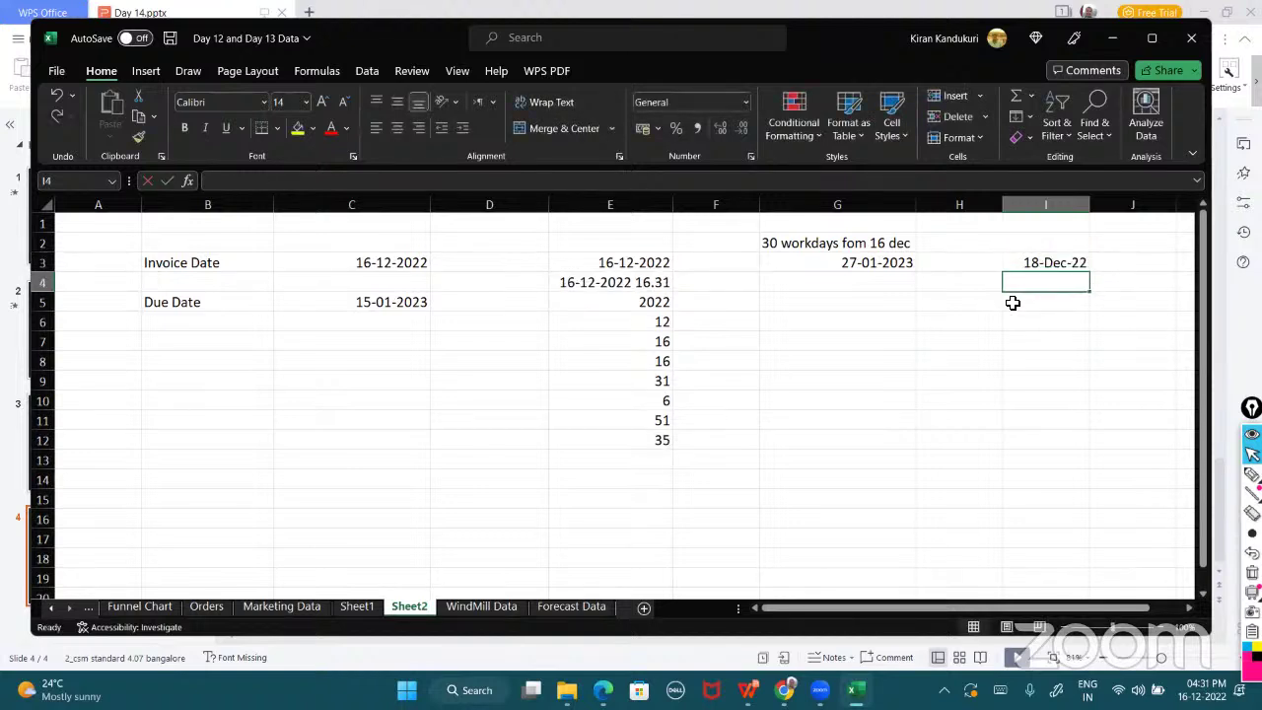
{"action": "type", "text": "19-D"}
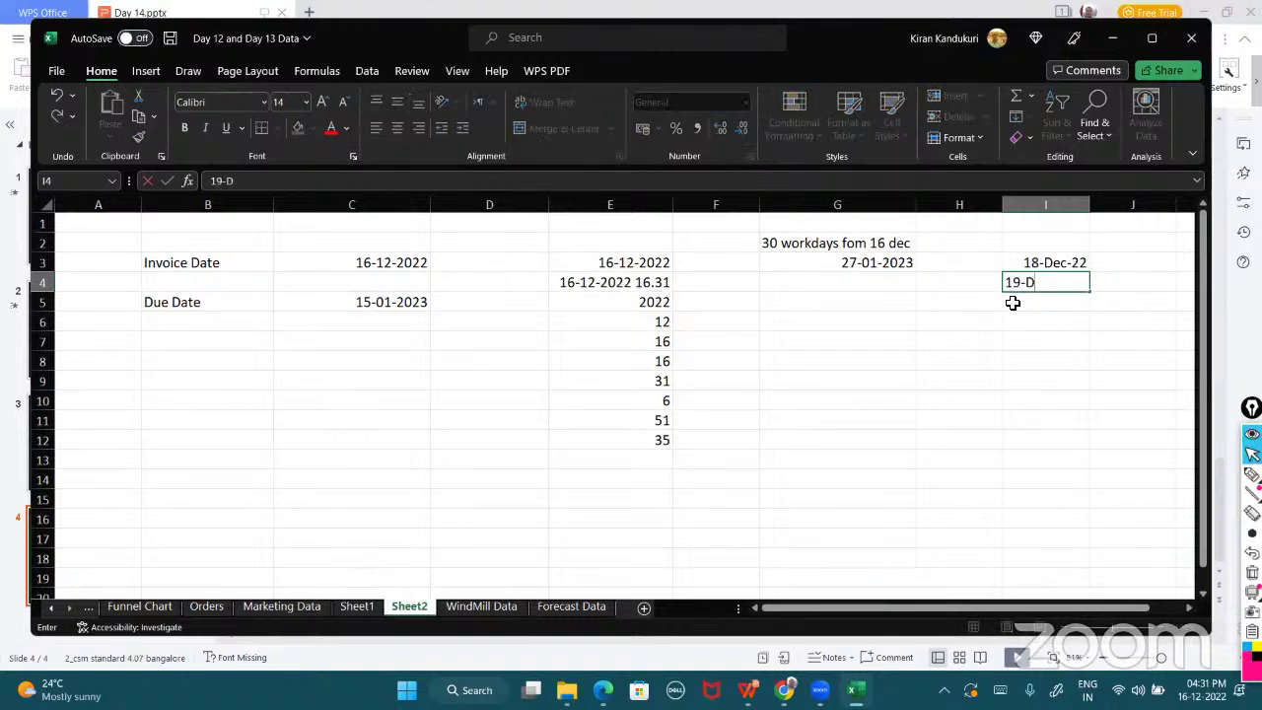
{"action": "type", "text": "ec-2022"}
{"action": "key", "text": "Tab"}
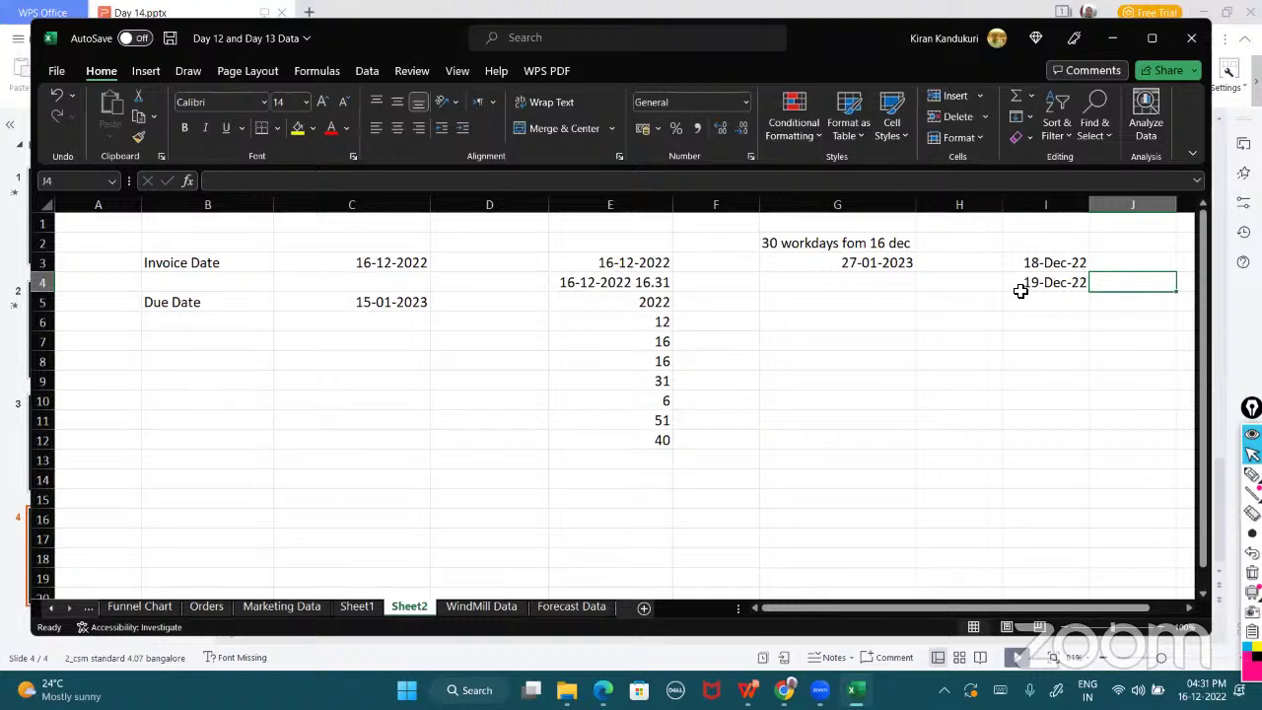
{"action": "left_click", "coordinate": [1020, 284]}
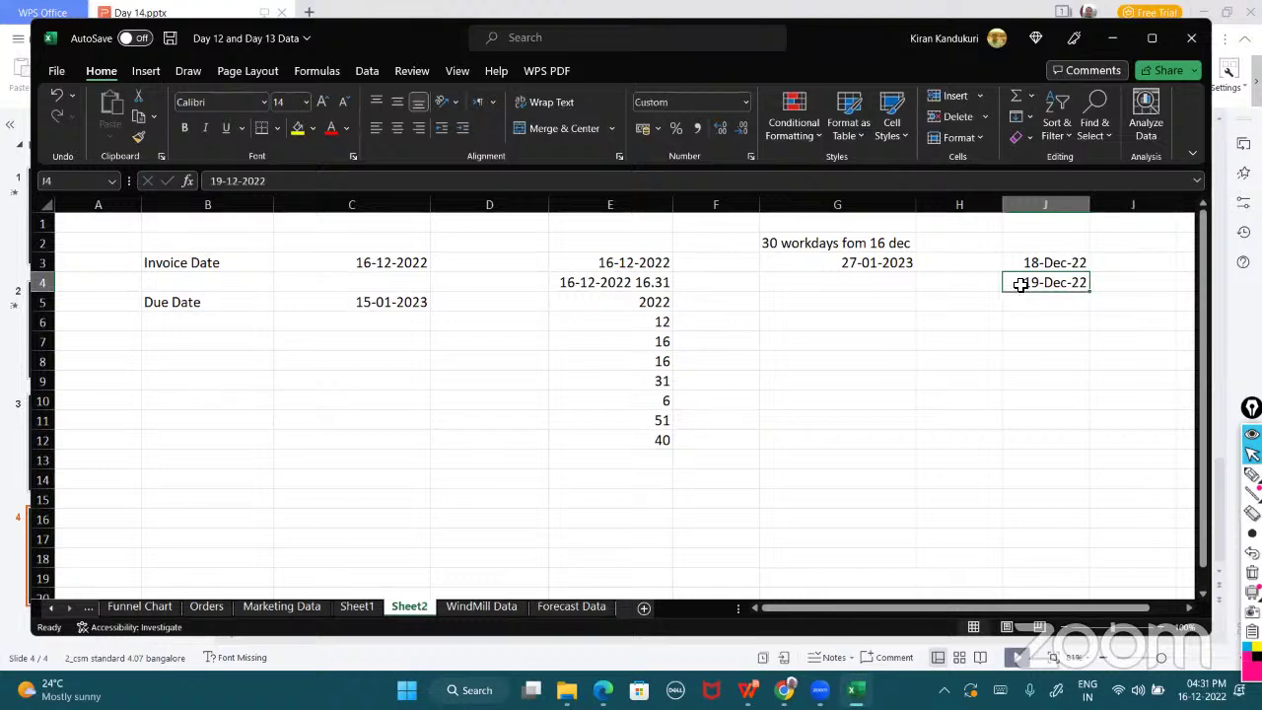
{"action": "key", "text": "Up"}
{"action": "key", "text": "shift+Down"}
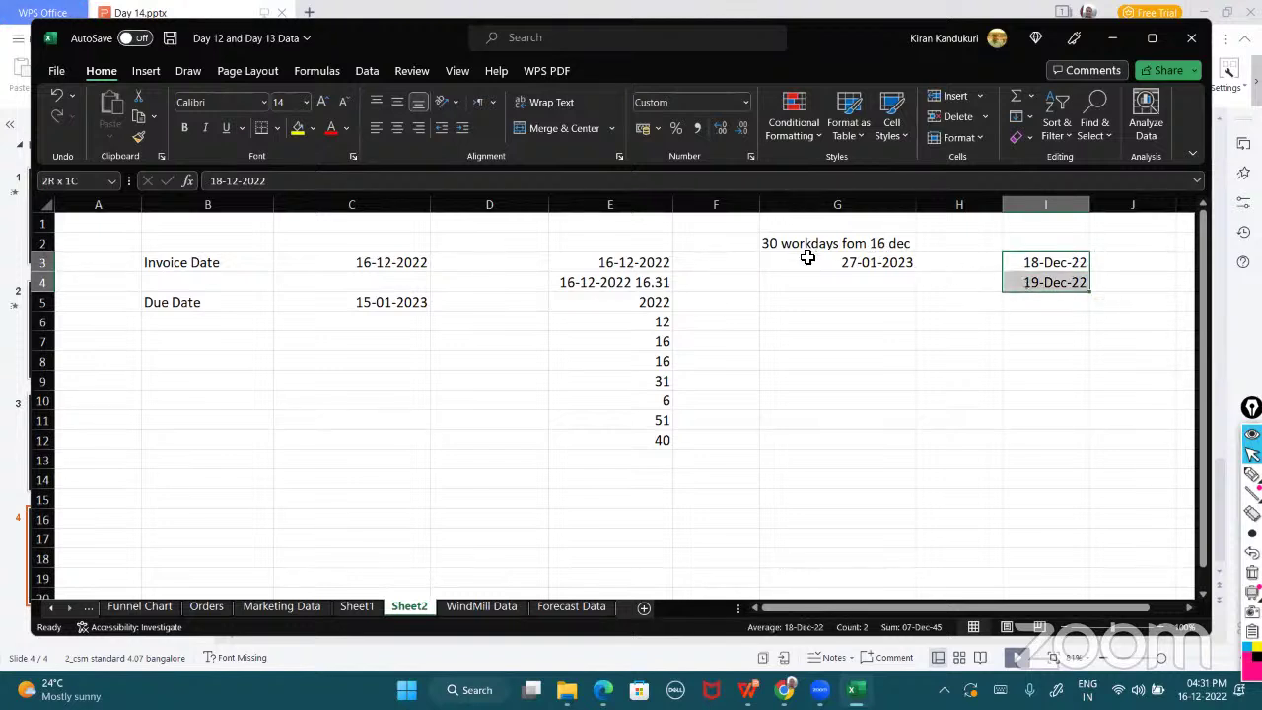
- Enter =WORKDAY(E3,30,I3:I4) in G5 to count 30 workdays from the start date while excluding the listed holidays
{"action": "left_click", "coordinate": [806, 258]}
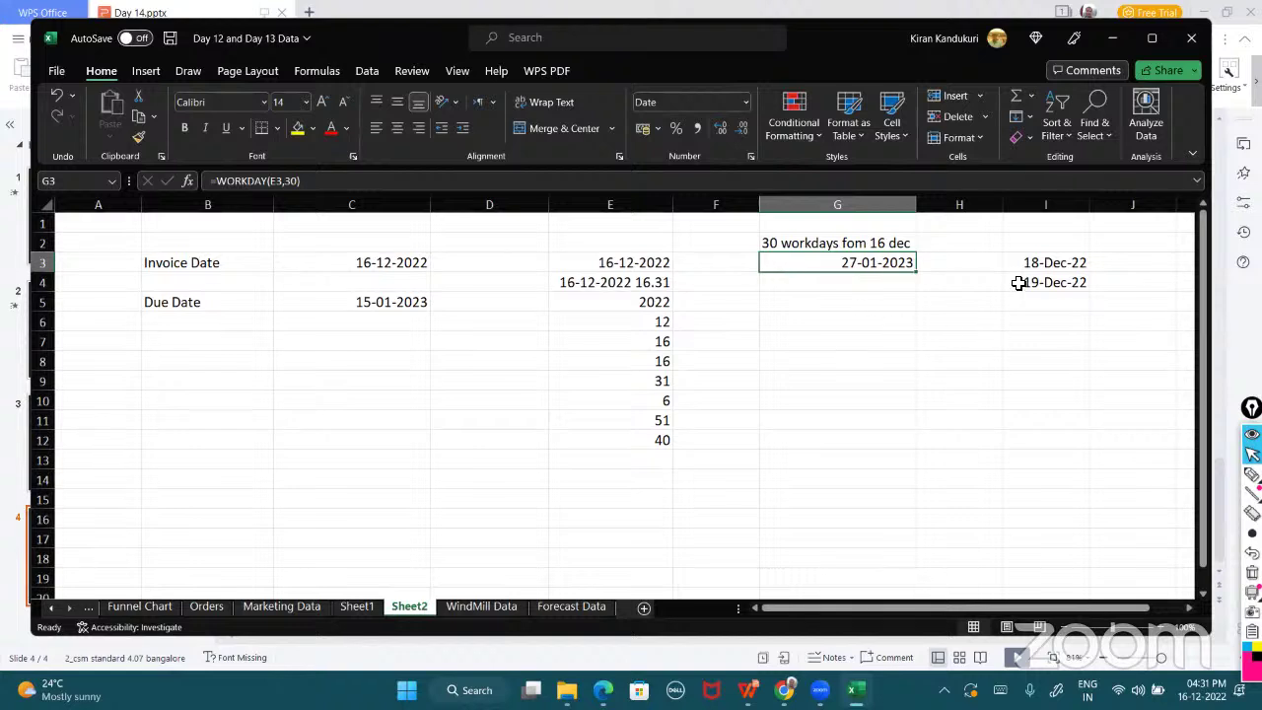
{"action": "left_click_drag", "start_coordinate": [1013, 263], "coordinate": [1016, 288]}
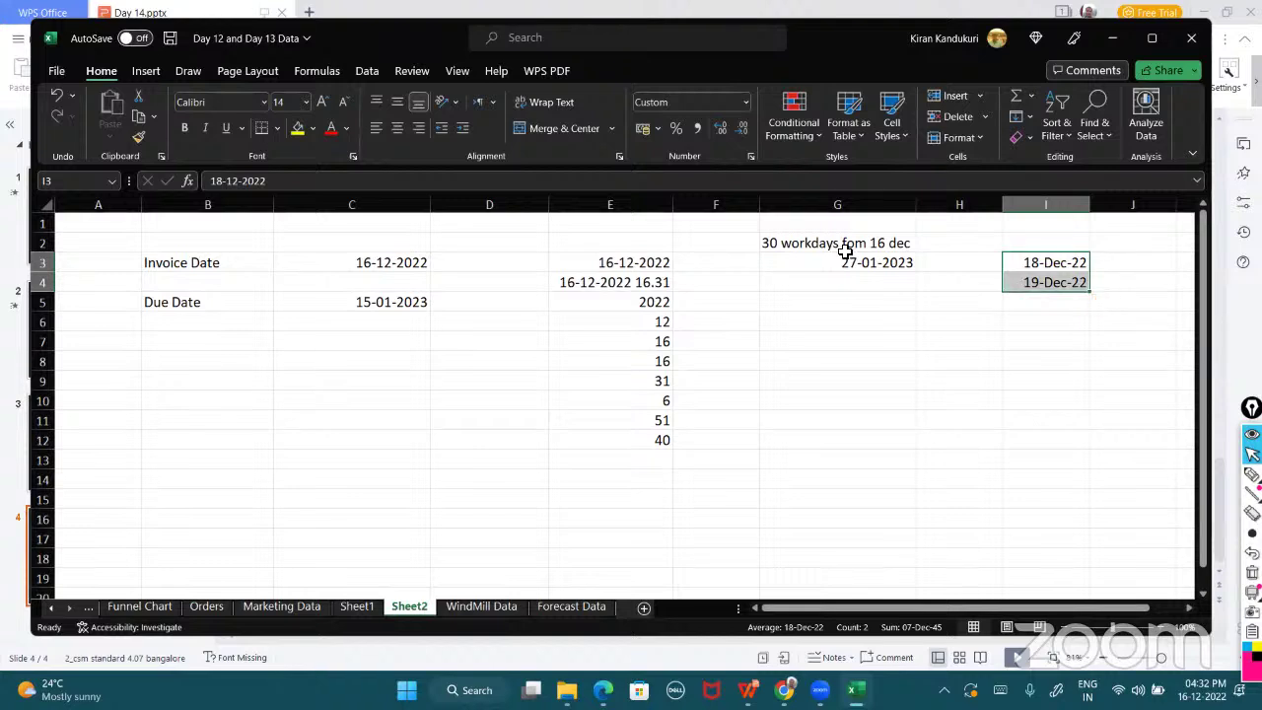
{"action": "double_click", "coordinate": [789, 301]}
{"action": "type", "text": "=wor"}
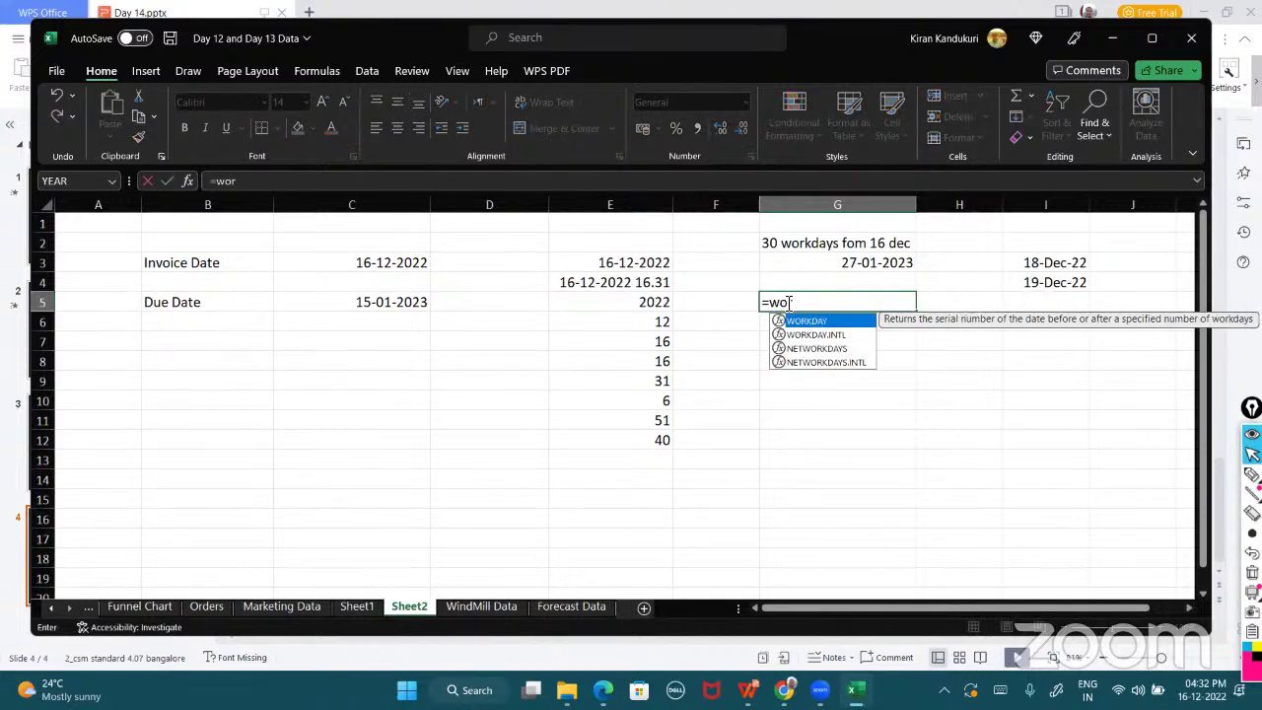
{"action": "type", "text": "kday("}
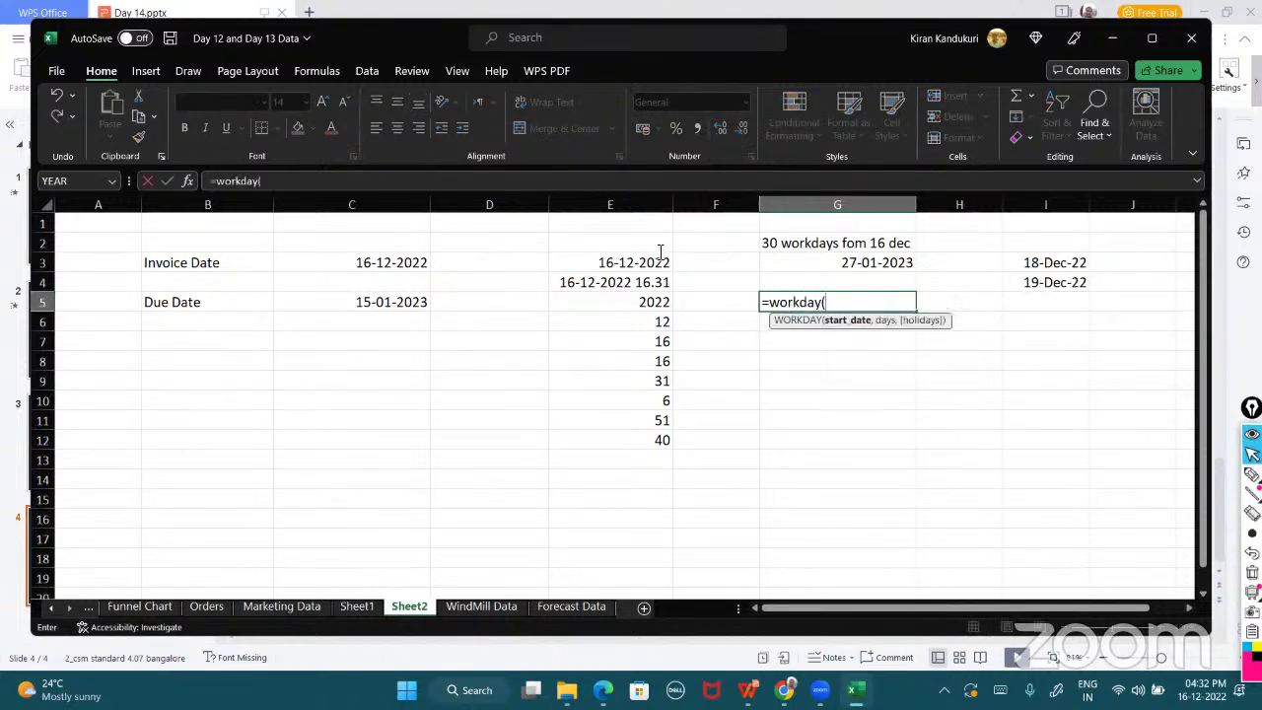
{"action": "left_click", "coordinate": [629, 266]}
{"action": "type", "text": ","}
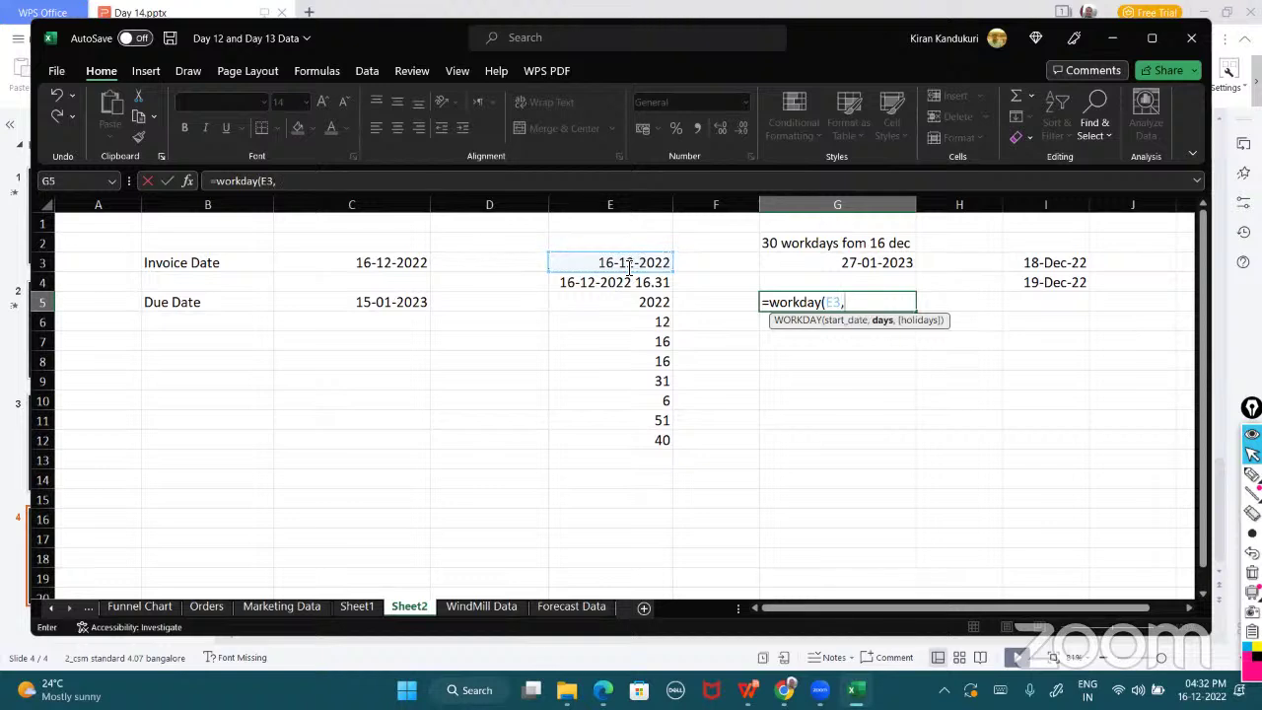
{"action": "type", "text": "30,"}
{"action": "left_click_drag", "start_coordinate": [1013, 262], "coordinate": [1013, 282]}
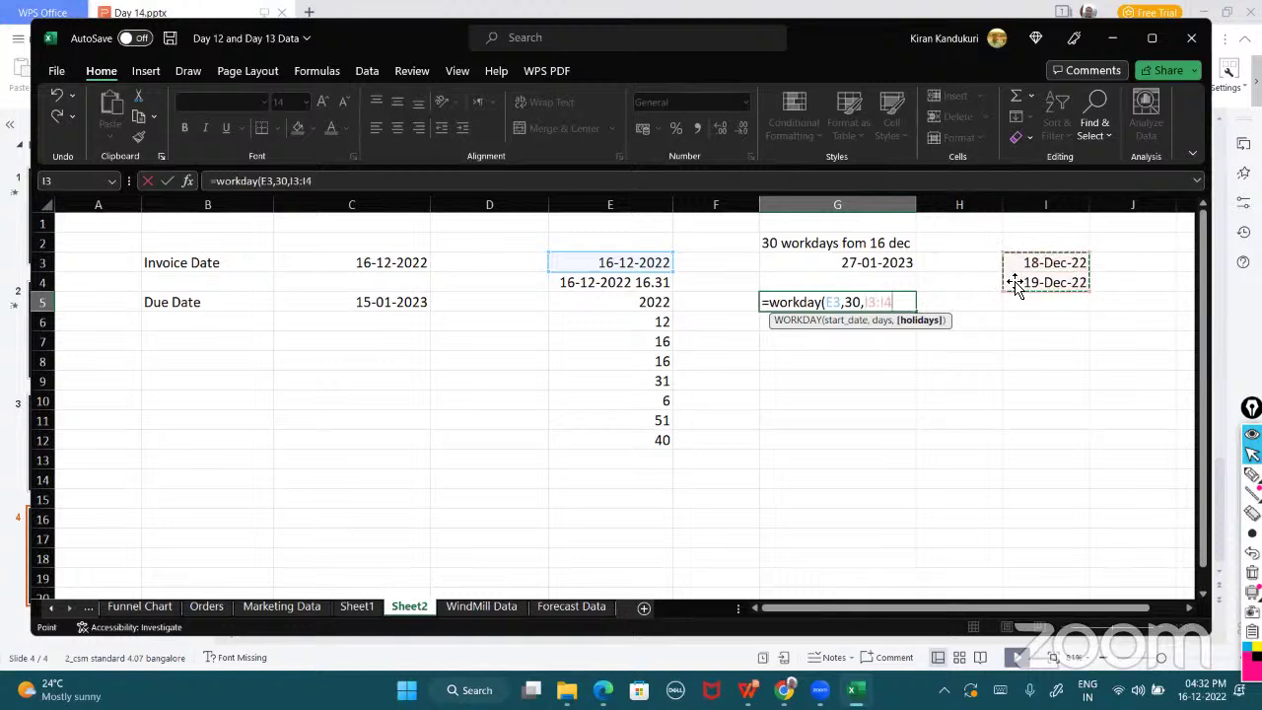
{"action": "type", "text": ")"}
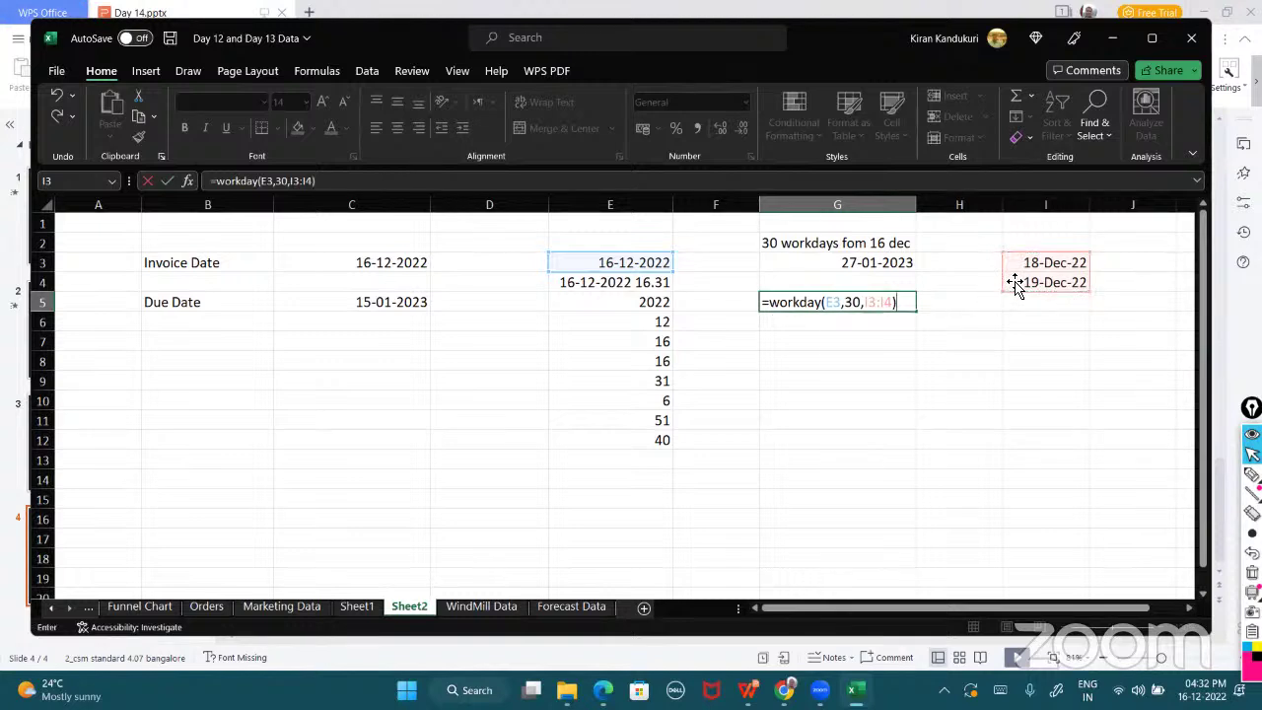
{"action": "key", "text": "Return"}
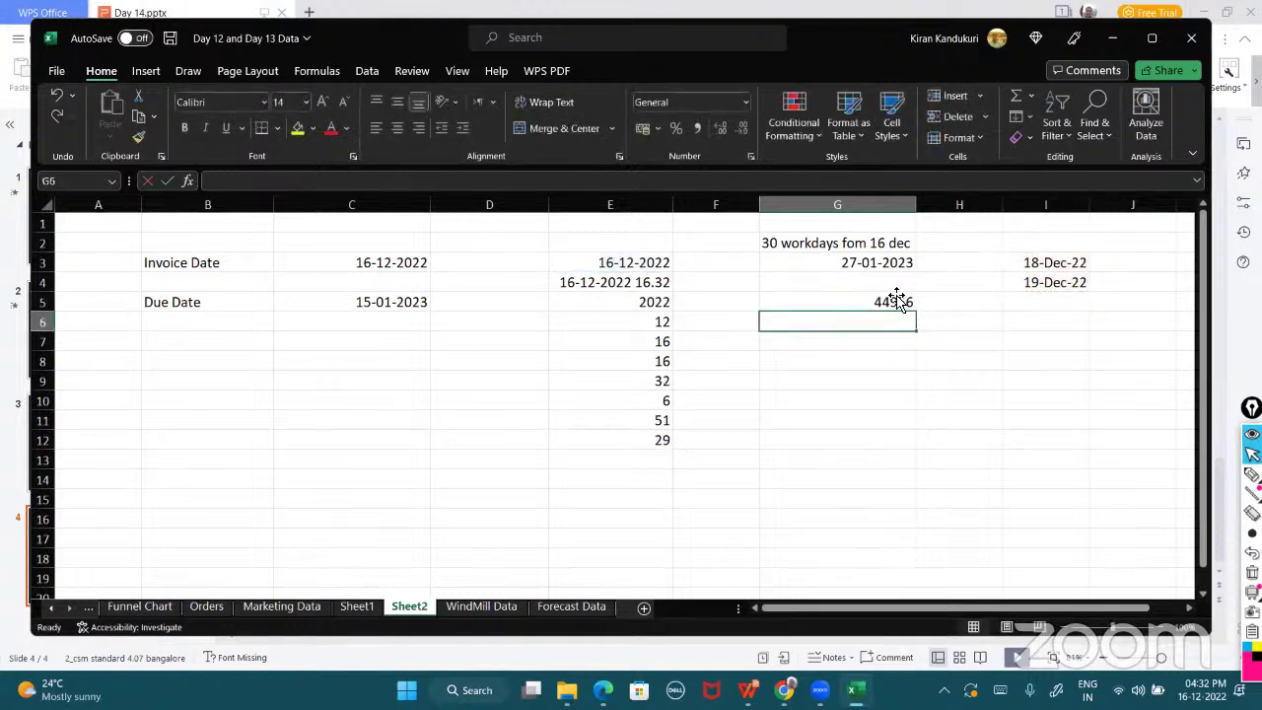
- Format the WORKDAY result in G5 as a Short Date
{"action": "left_click", "coordinate": [897, 302]}
{"action": "left_click", "coordinate": [744, 101]}
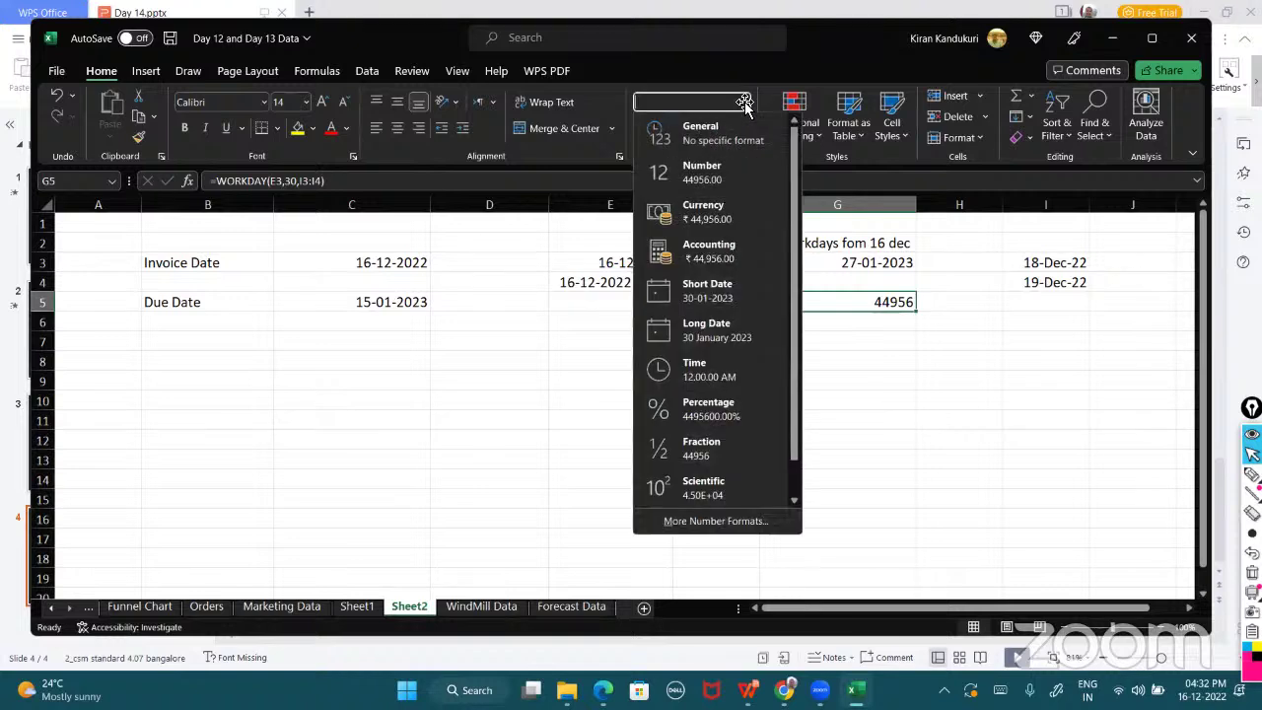
{"action": "left_click", "coordinate": [706, 290]}
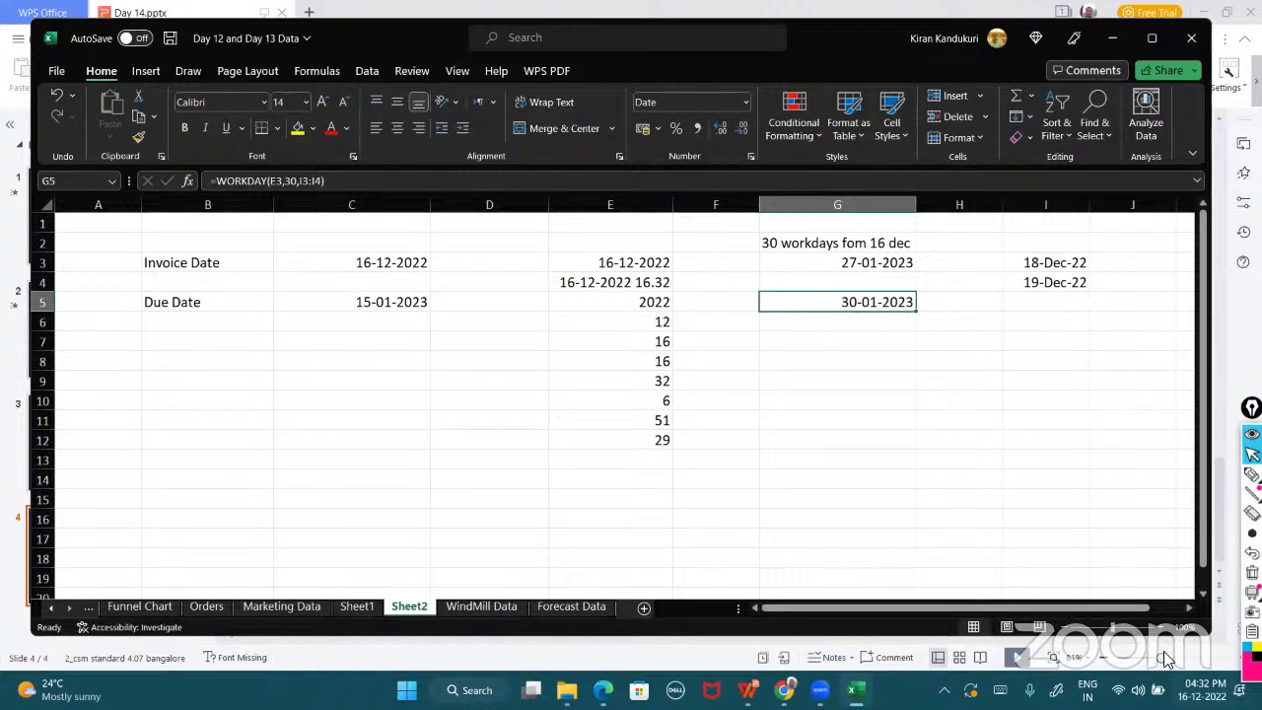
- Check the G5 date against December 2022 and January 2023 in the system calendar, and return to the worksheet
{"action": "key", "text": "super+n"}
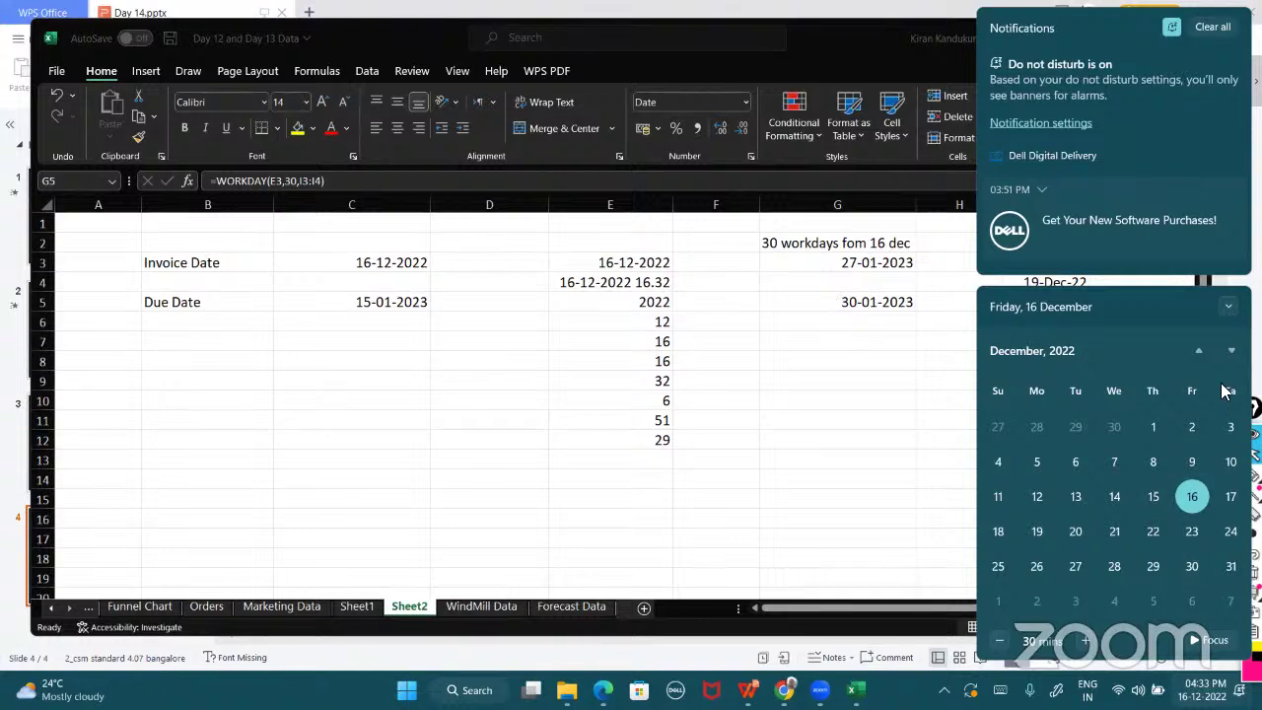
{"action": "left_click", "coordinate": [1230, 350]}
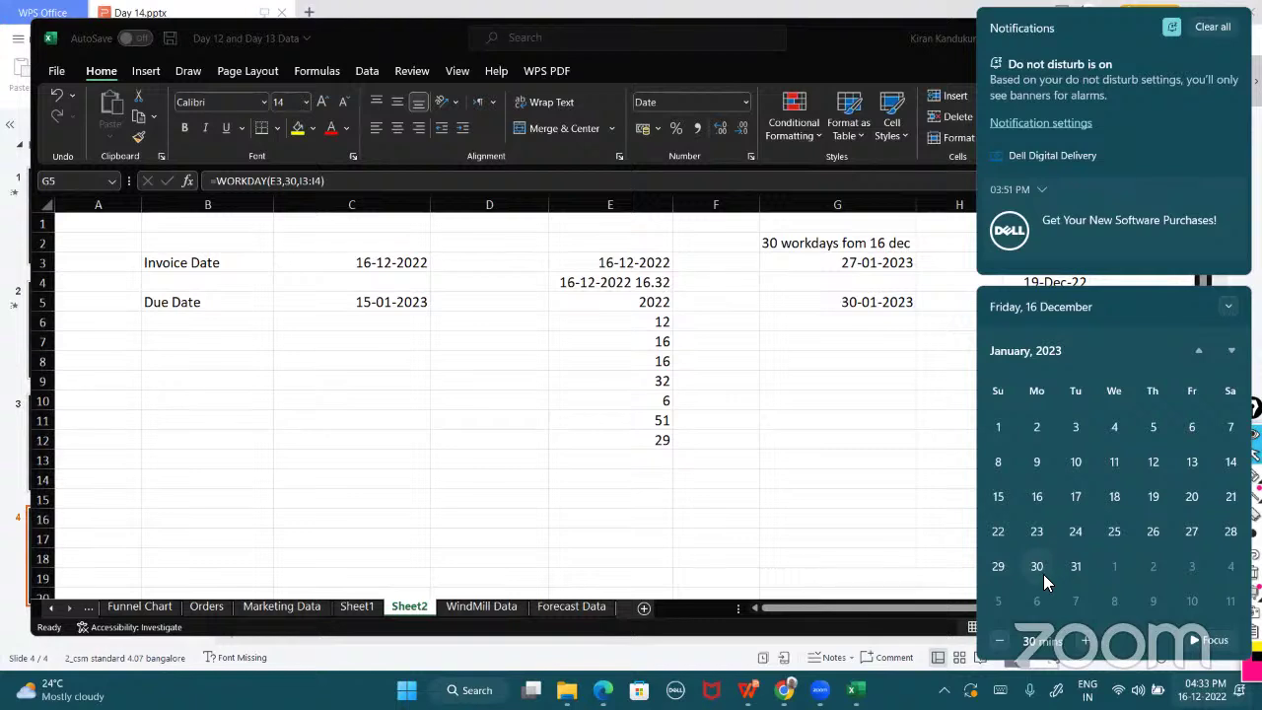
{"action": "left_click", "coordinate": [900, 313]}
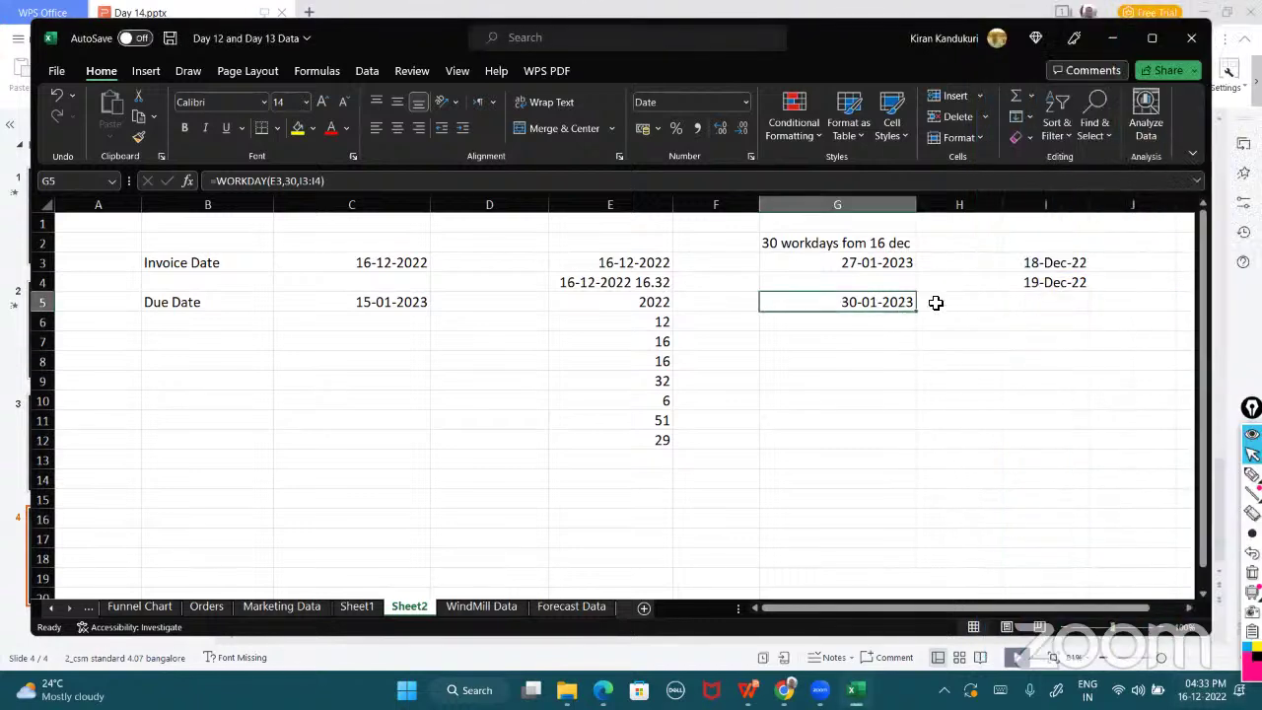
- Change the holiday date in I3 to 20-12-2022
{"action": "left_click", "coordinate": [1036, 263]}
{"action": "double_click", "coordinate": [1035, 263]}
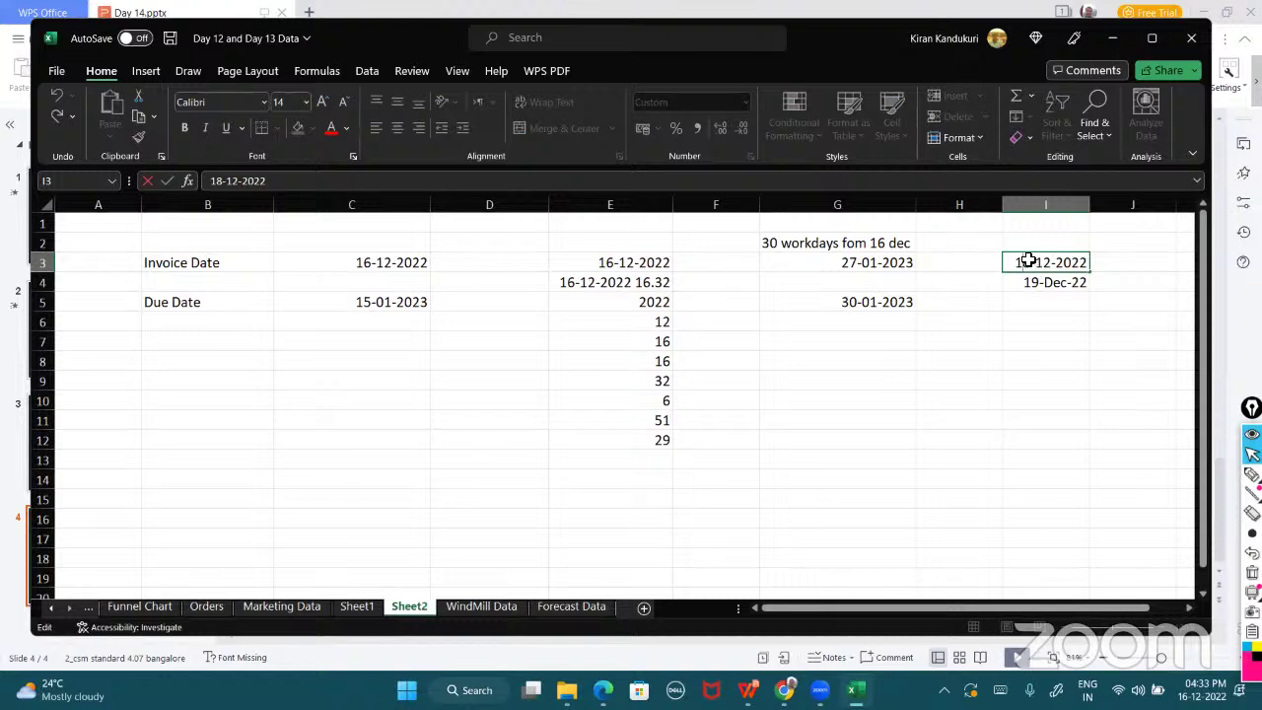
{"action": "key", "text": "BackSpace"}
{"action": "type", "text": "2"}
{"action": "key", "text": "BackSpace"}
{"action": "key", "text": "BackSpace"}
{"action": "type", "text": "20"}
{"action": "key", "text": "Return"}
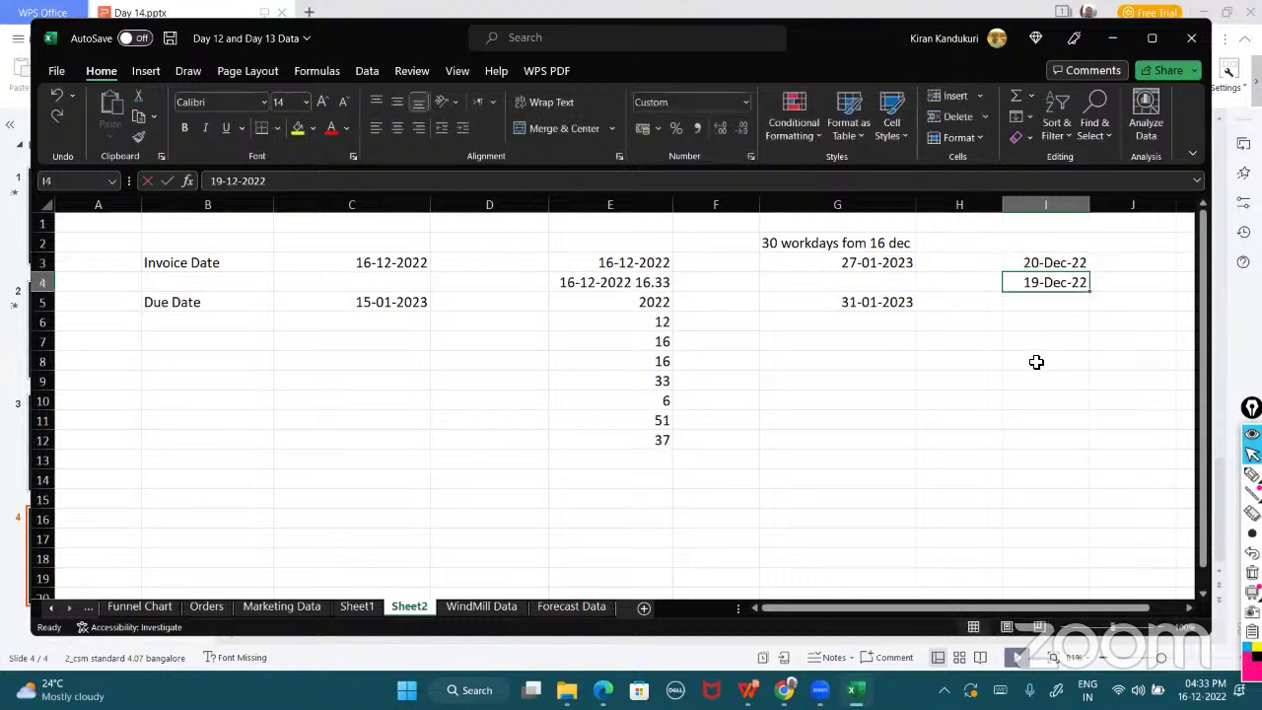
- Compare the WORKDAY formulas in G3 and G5 with the start date in E3 and the holiday dates in I3:I4
{"action": "left_click_drag", "start_coordinate": [1011, 261], "coordinate": [1014, 285]}
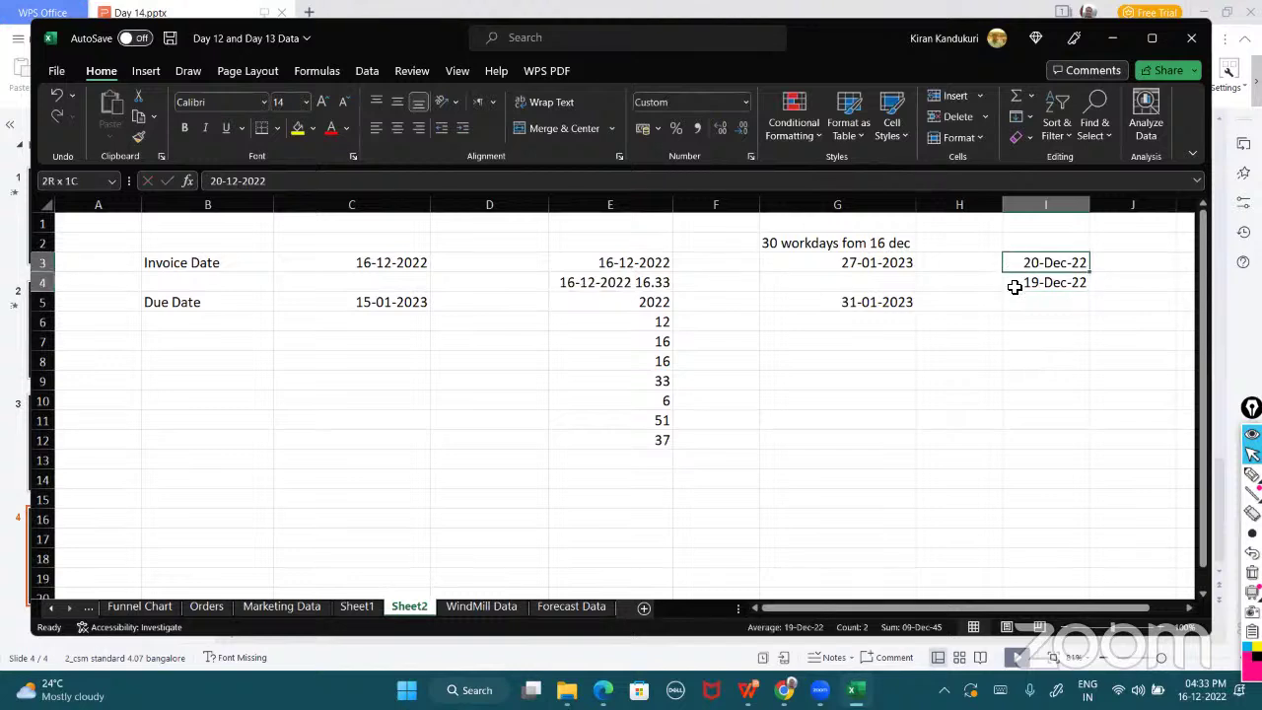
{"action": "left_click", "coordinate": [807, 300]}
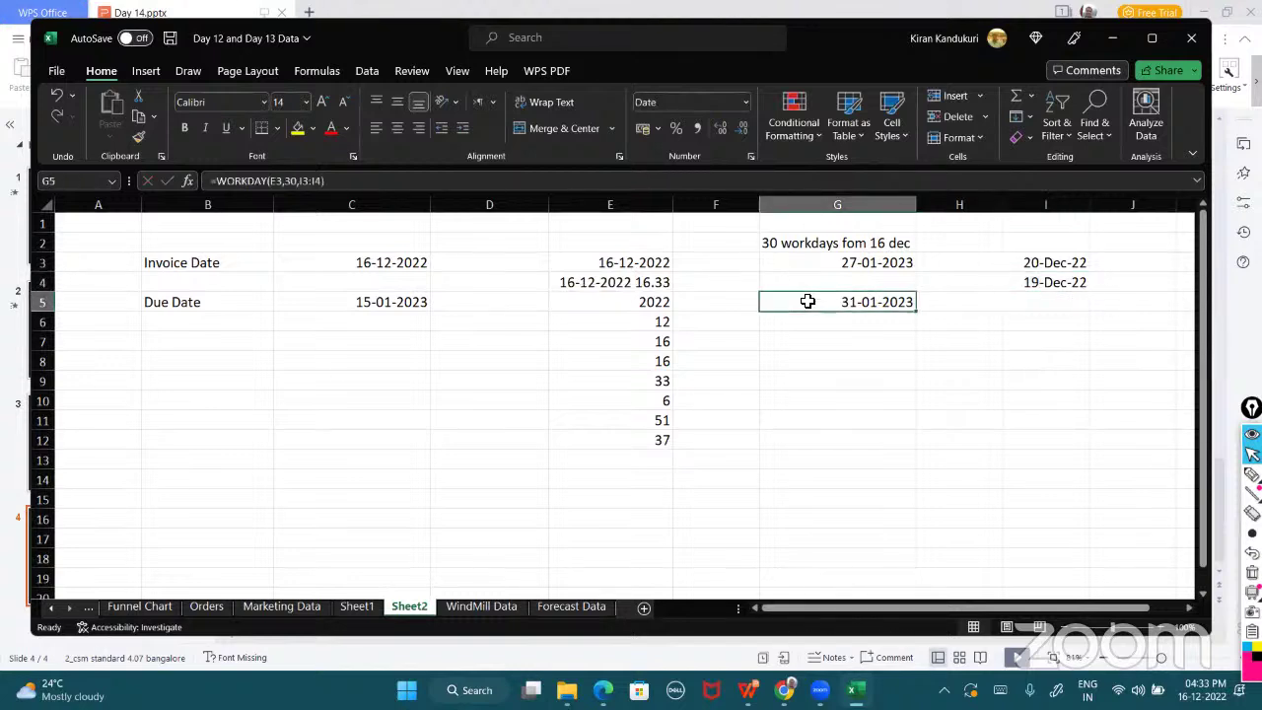
{"action": "left_click", "coordinate": [651, 261]}
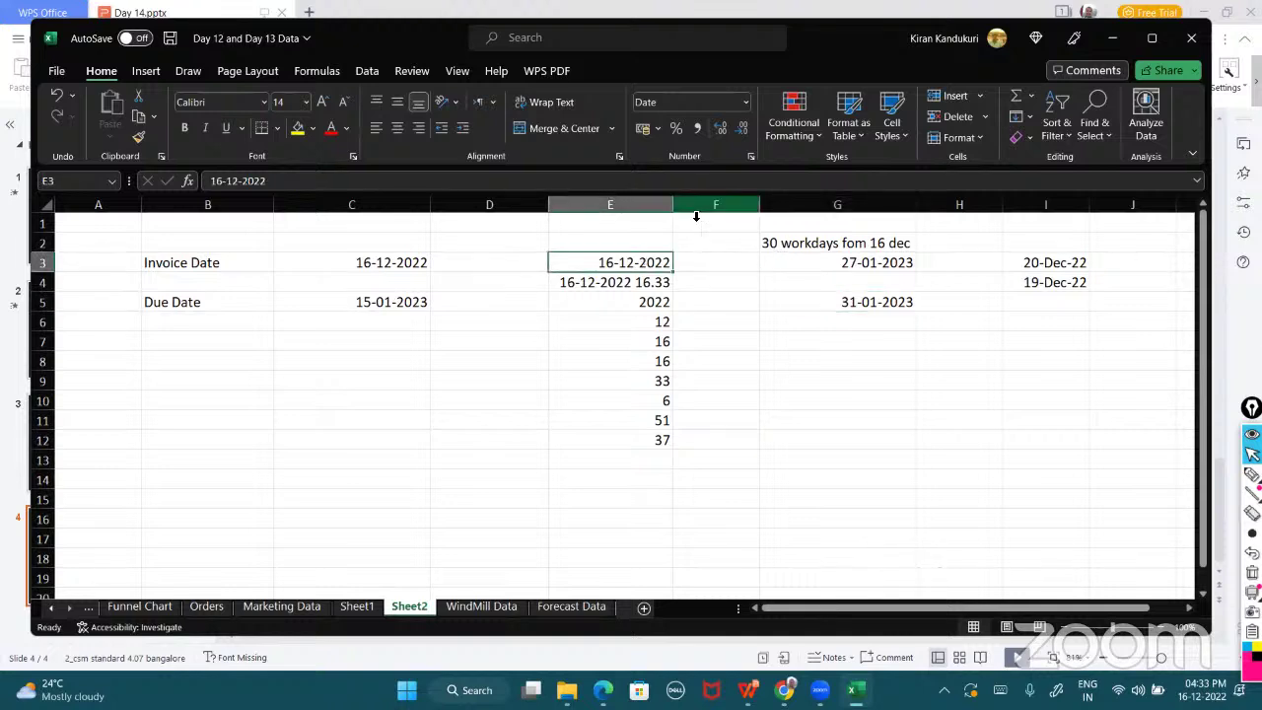
{"action": "left_click", "coordinate": [790, 263]}
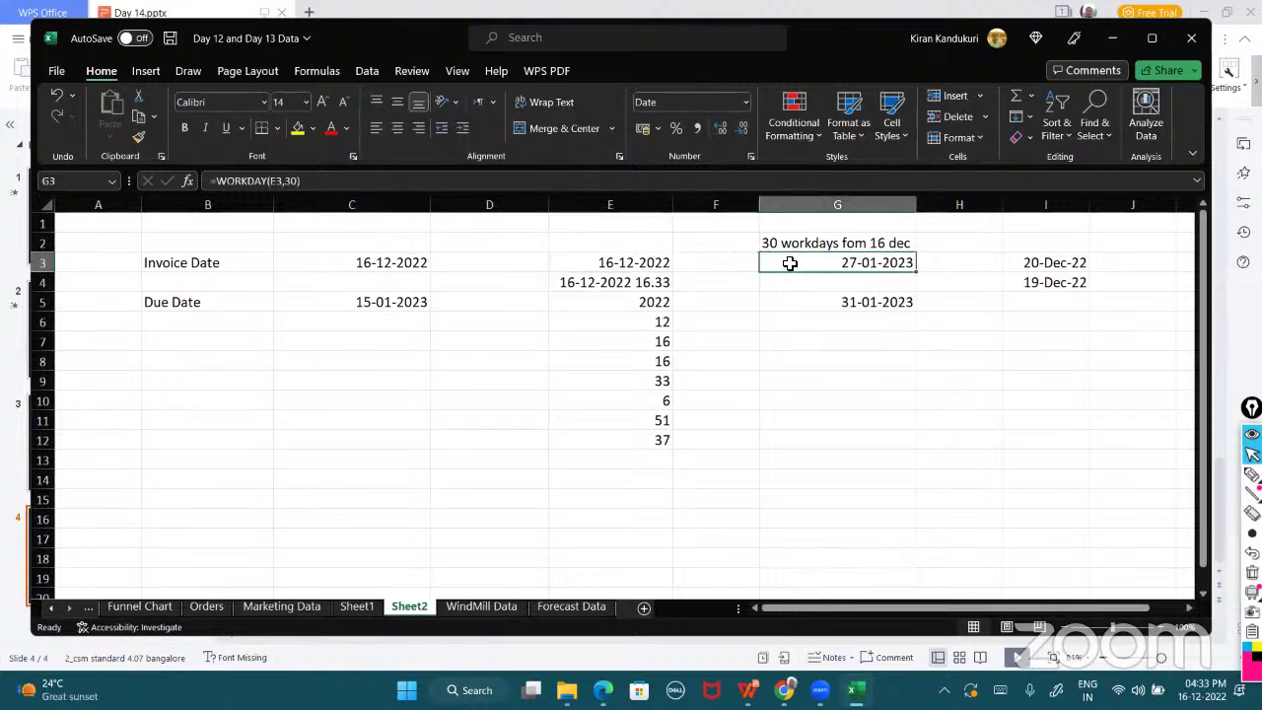
{"action": "left_click_drag", "start_coordinate": [1012, 260], "coordinate": [1012, 283]}
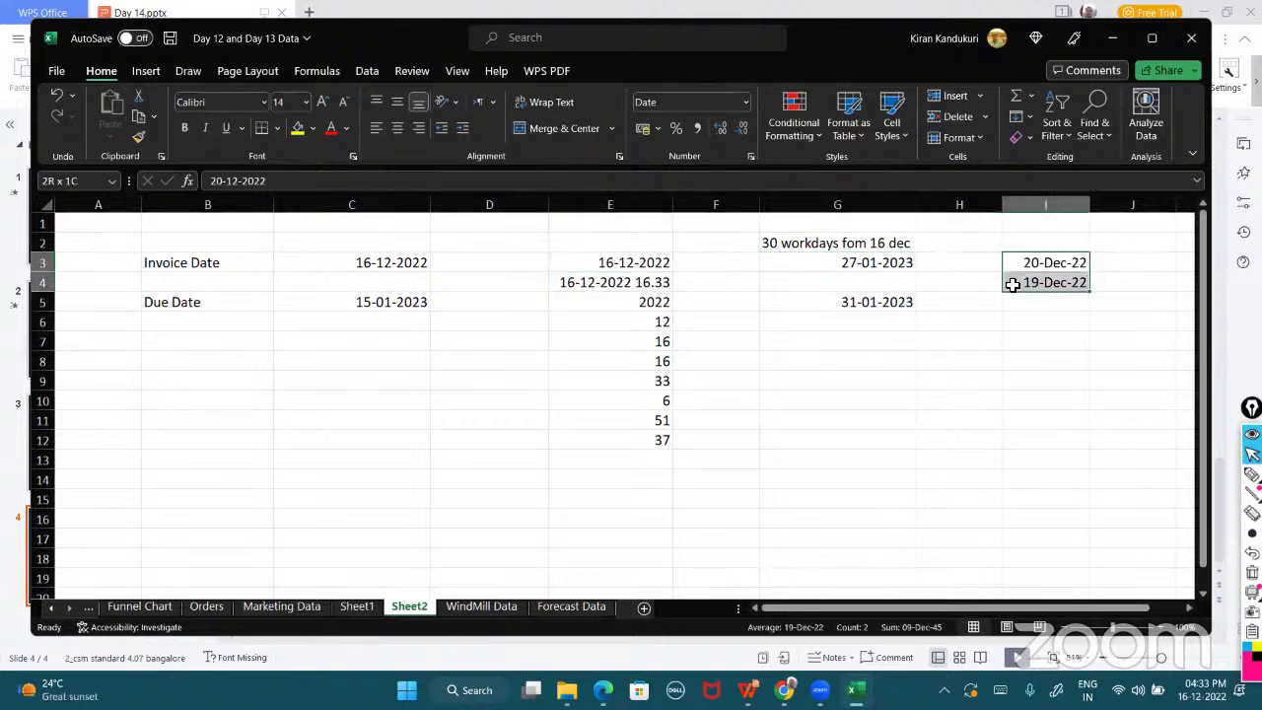
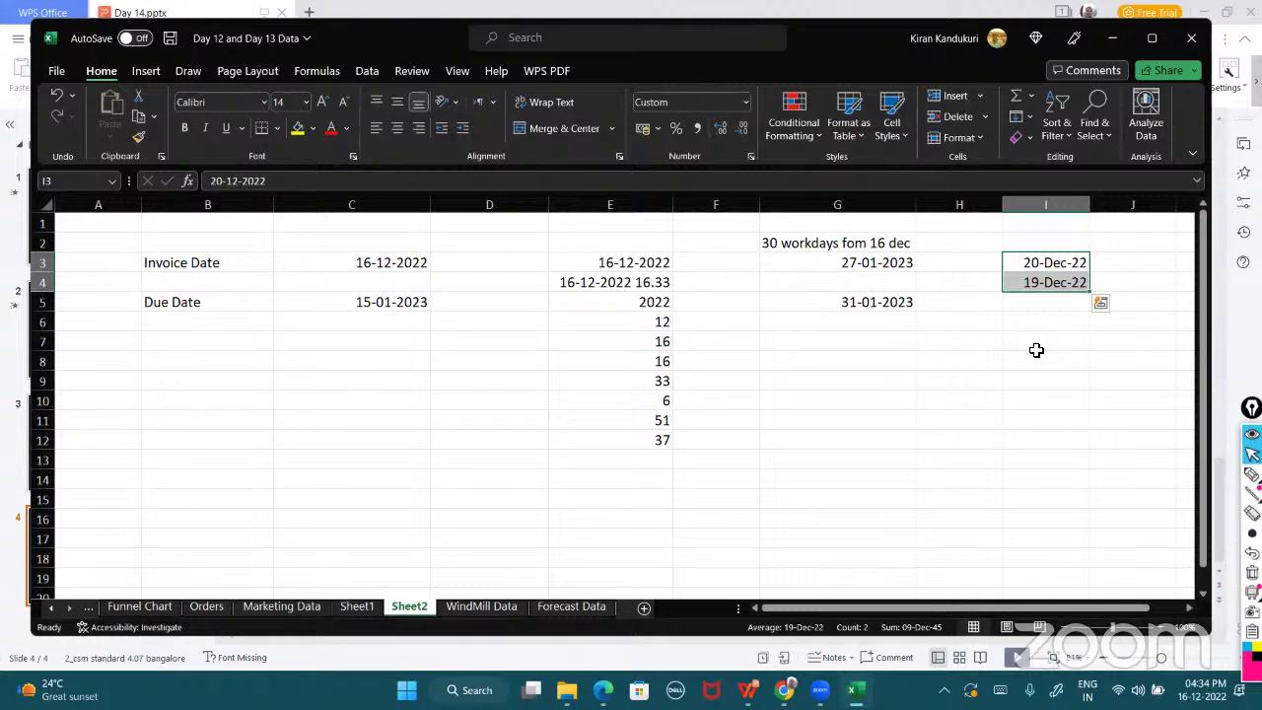
{"action": "left_click", "coordinate": [813, 310]}
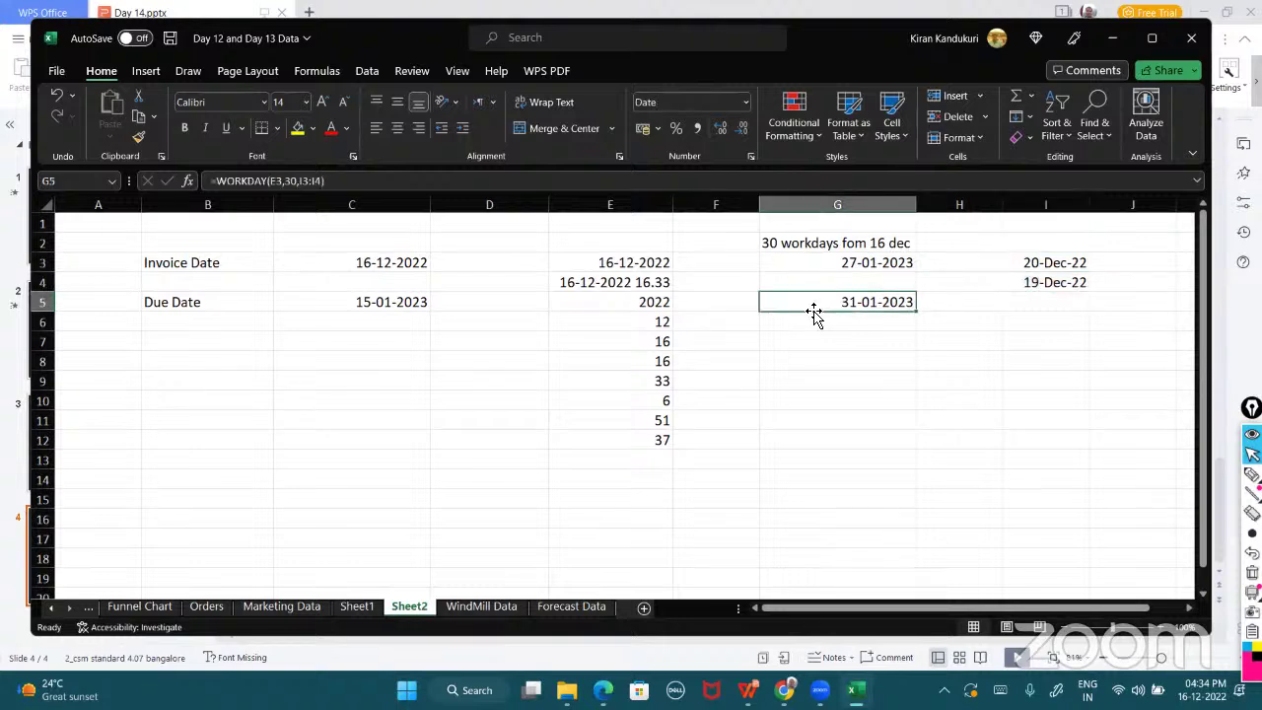
{"action": "key", "text": "Up"}
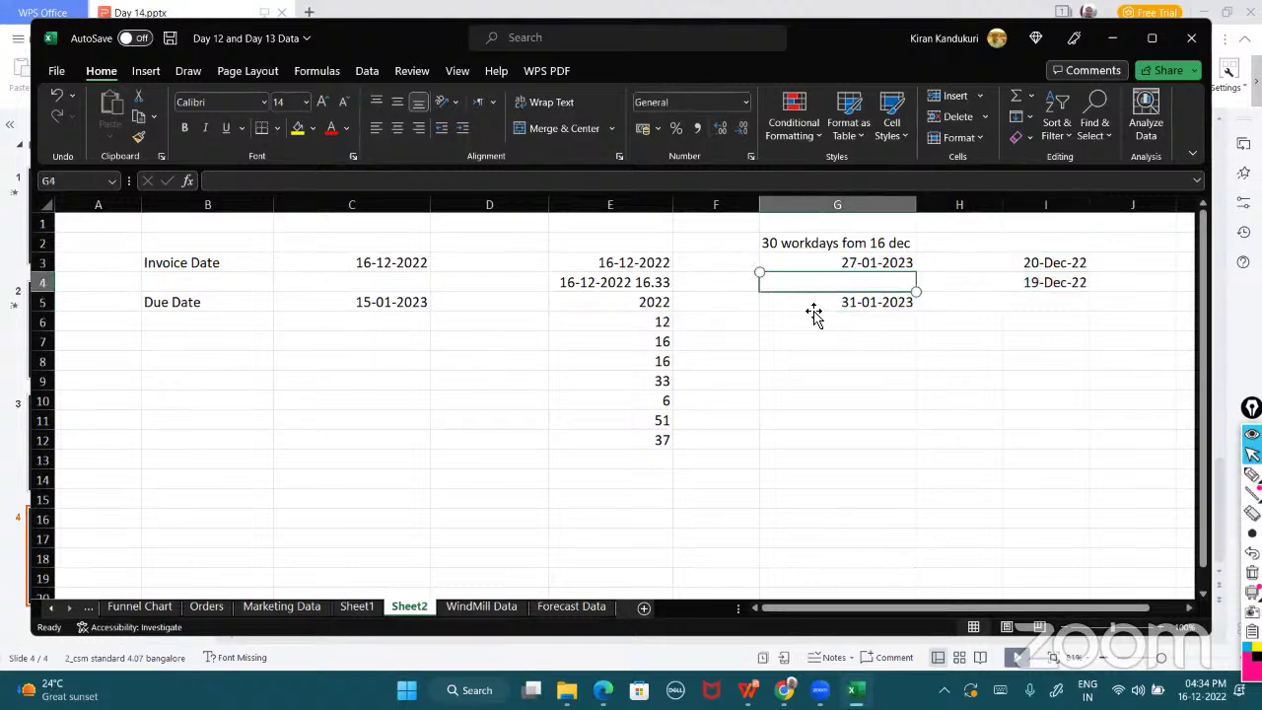
{"action": "left_click", "coordinate": [801, 307]}
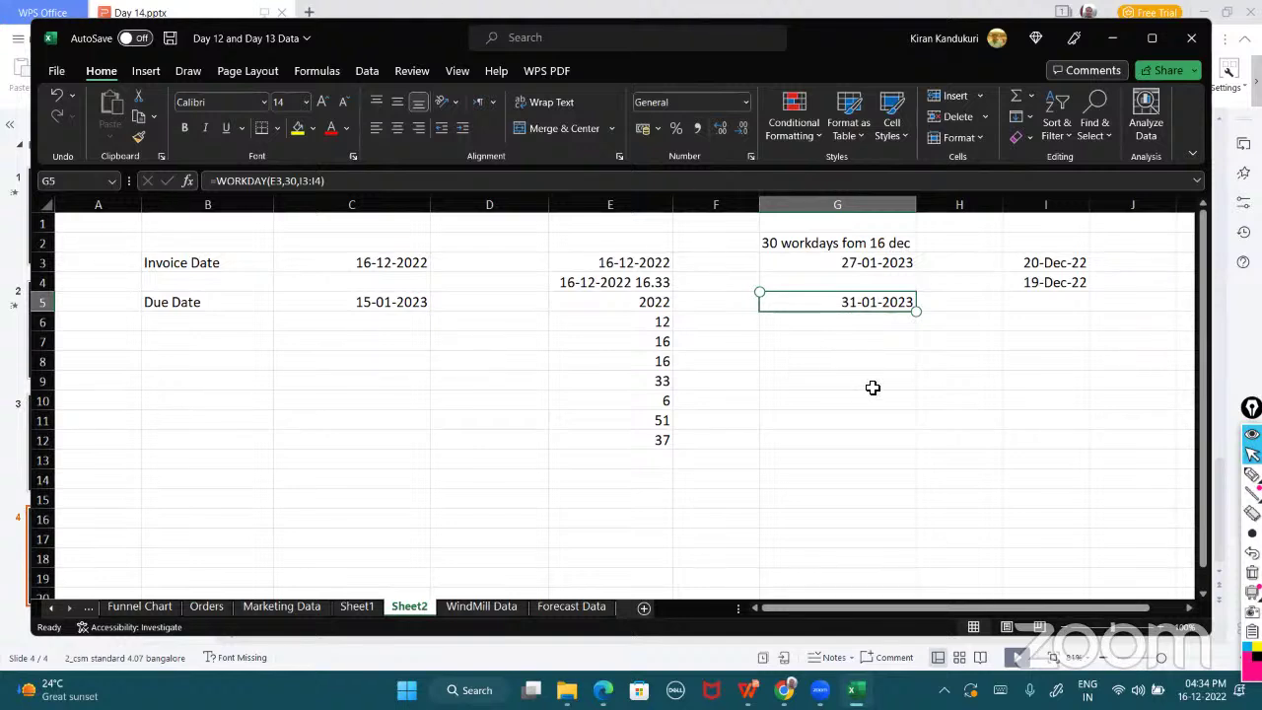
{"action": "left_click_drag", "start_coordinate": [1005, 261], "coordinate": [1013, 278]}
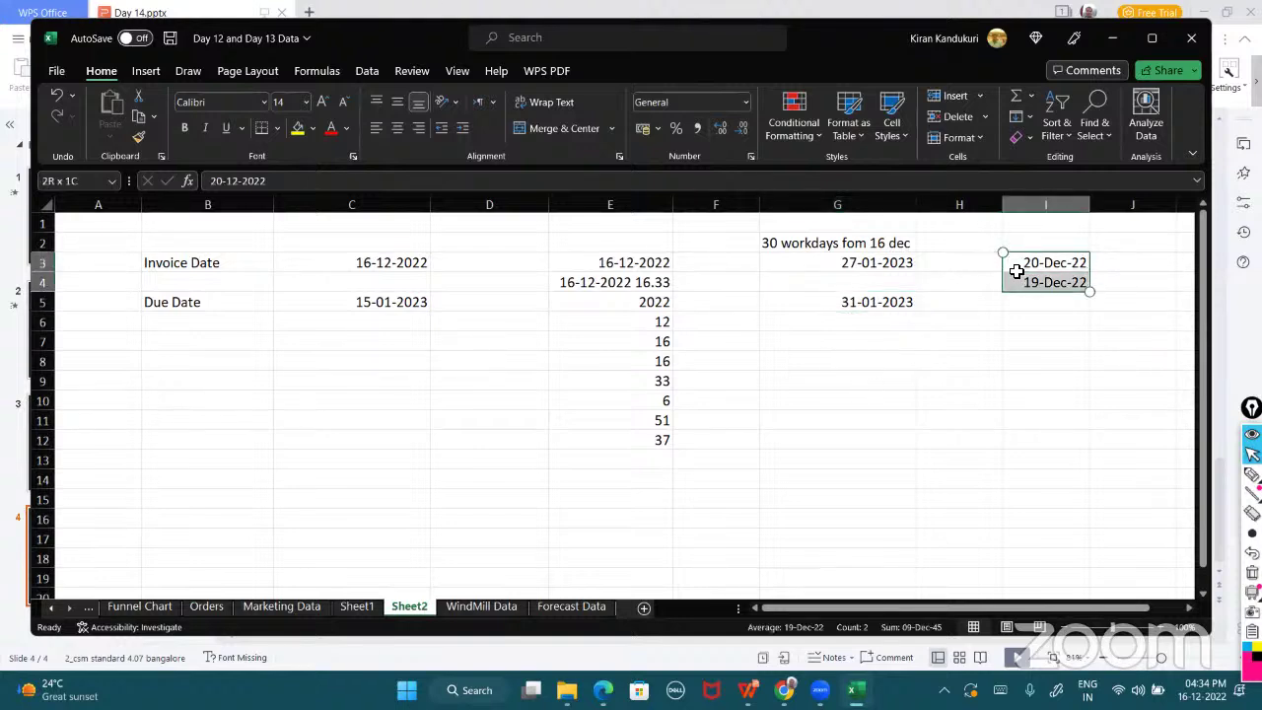
- Calculate the date 30 workdays before the E3 date in G7 with the formula =WORKDAY(E3,-30)
{"action": "left_click", "coordinate": [839, 338]}
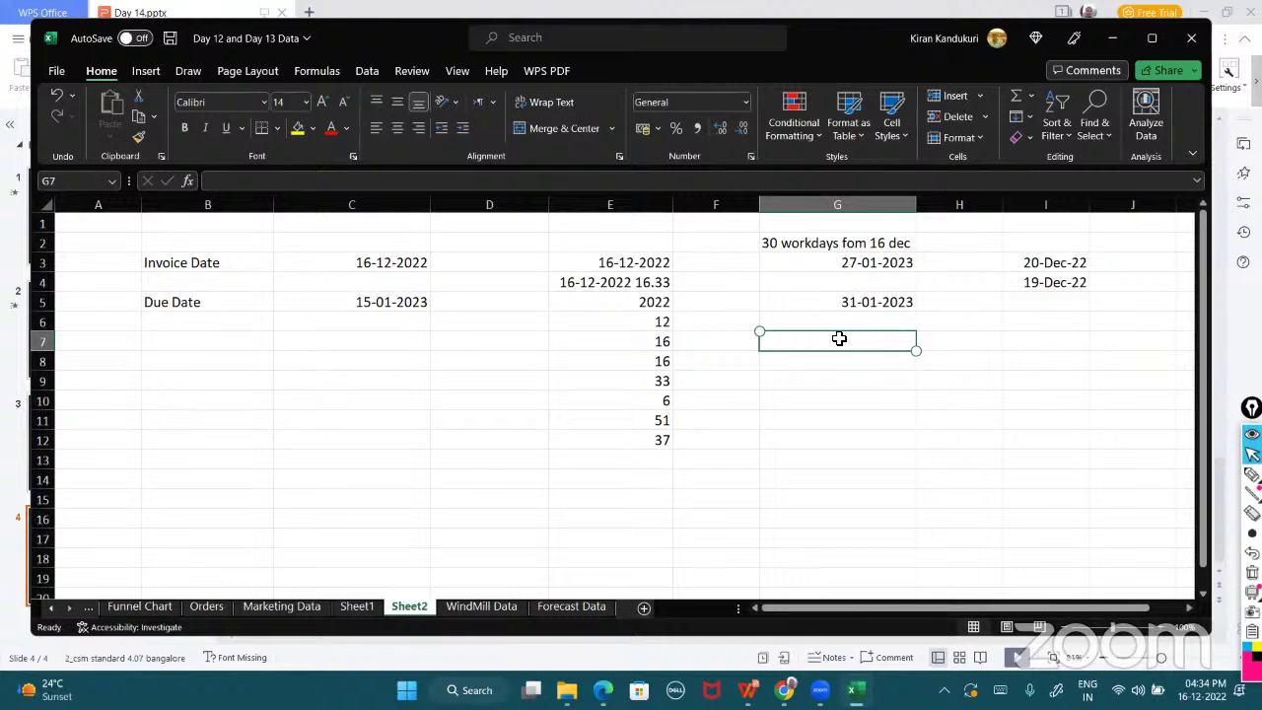
{"action": "type", "text": "=wor"}
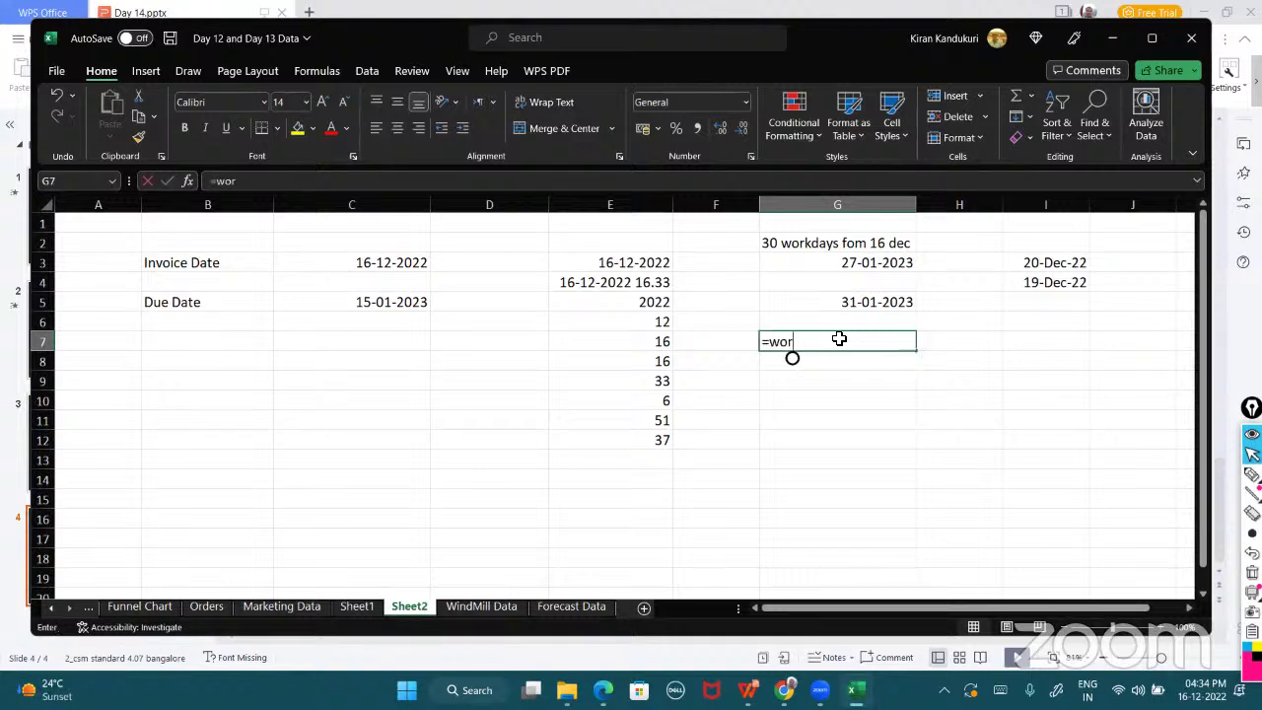
{"action": "type", "text": "kday("}
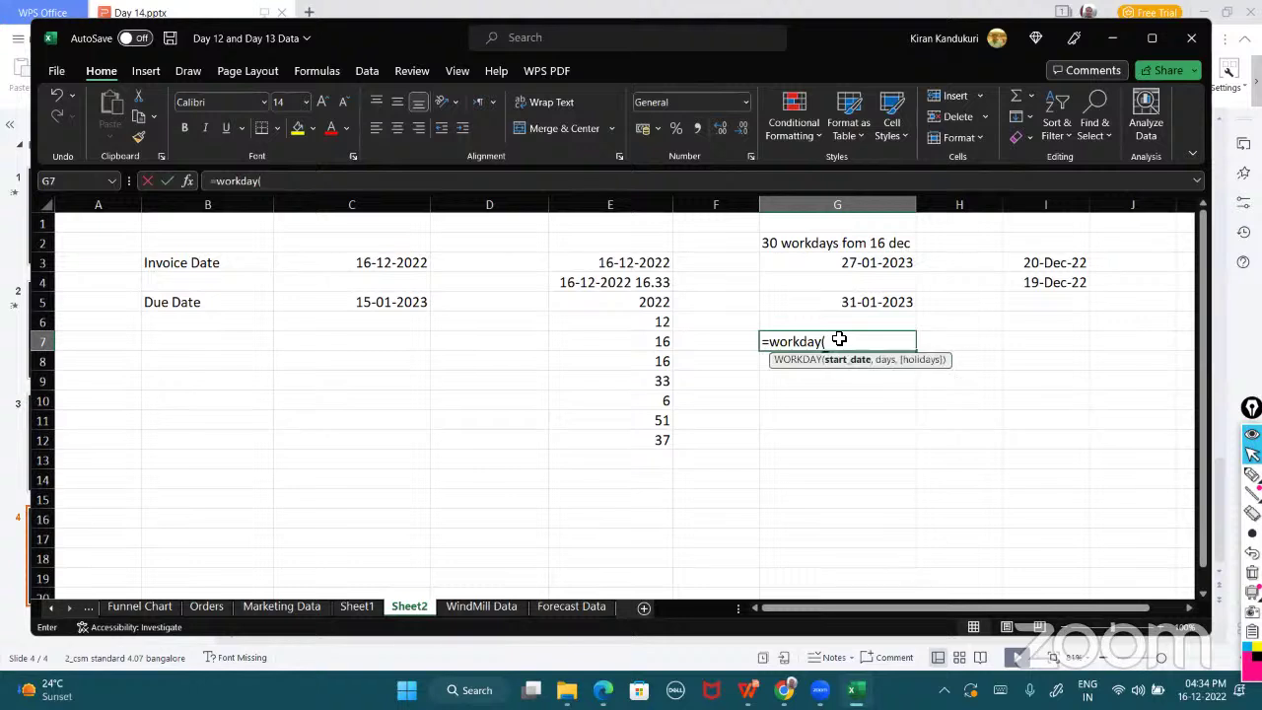
{"action": "left_click", "coordinate": [659, 262]}
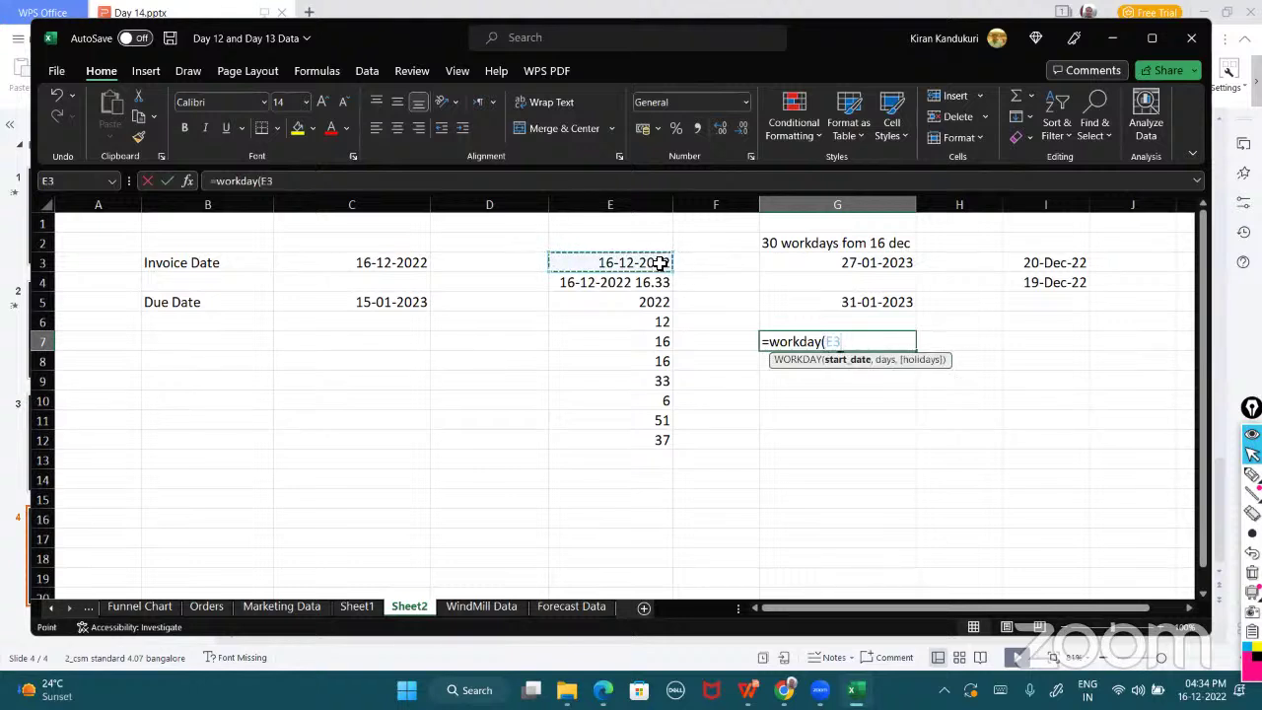
{"action": "type", "text": ","}
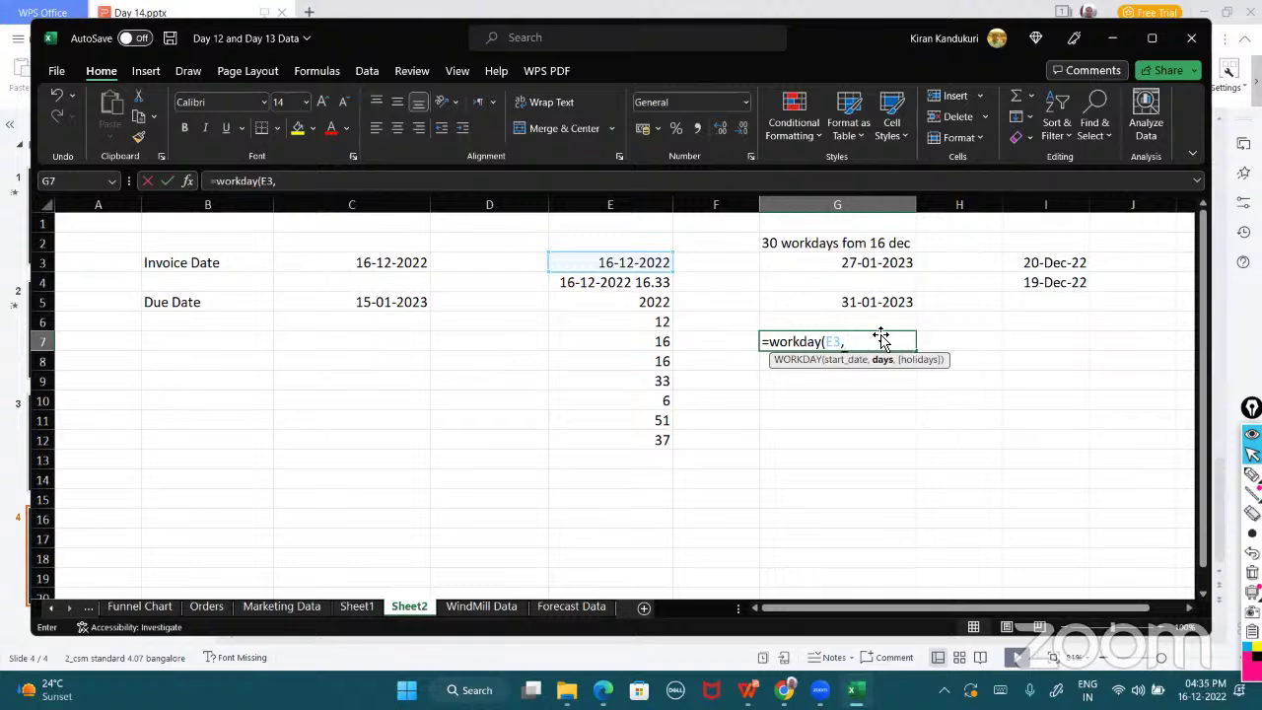
{"action": "type", "text": "-30)"}
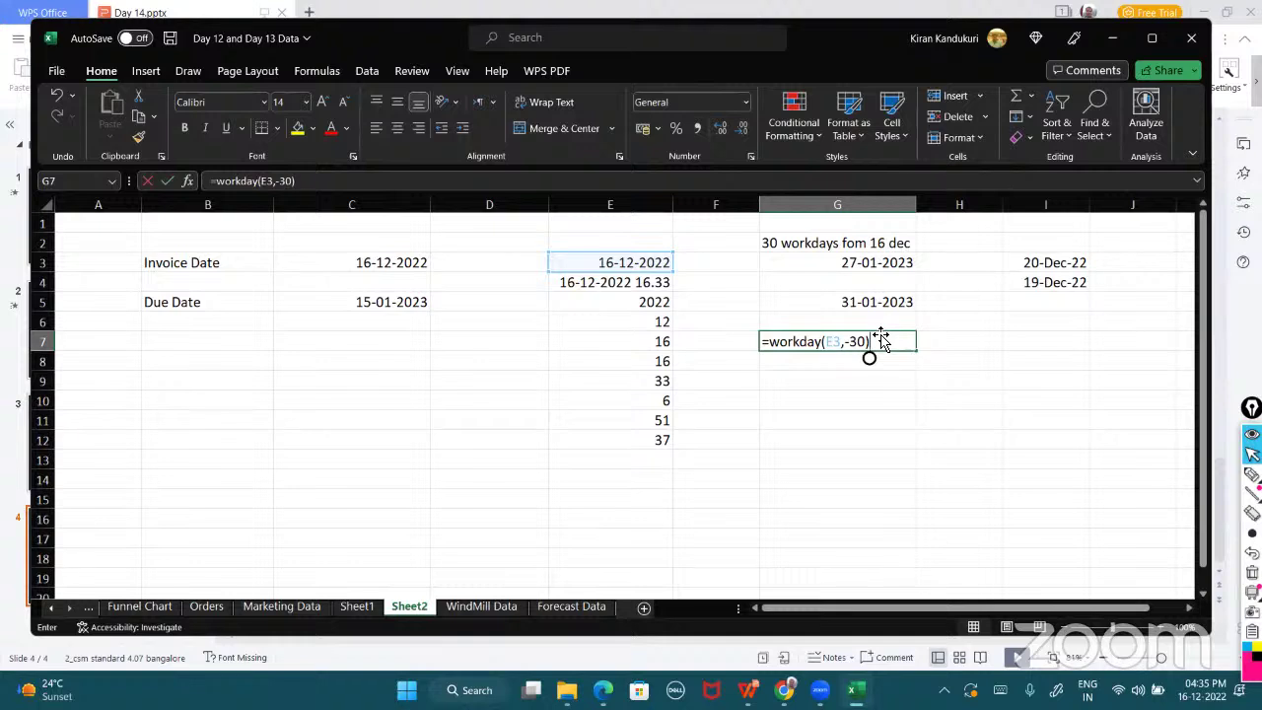
{"action": "key", "text": "Return"}
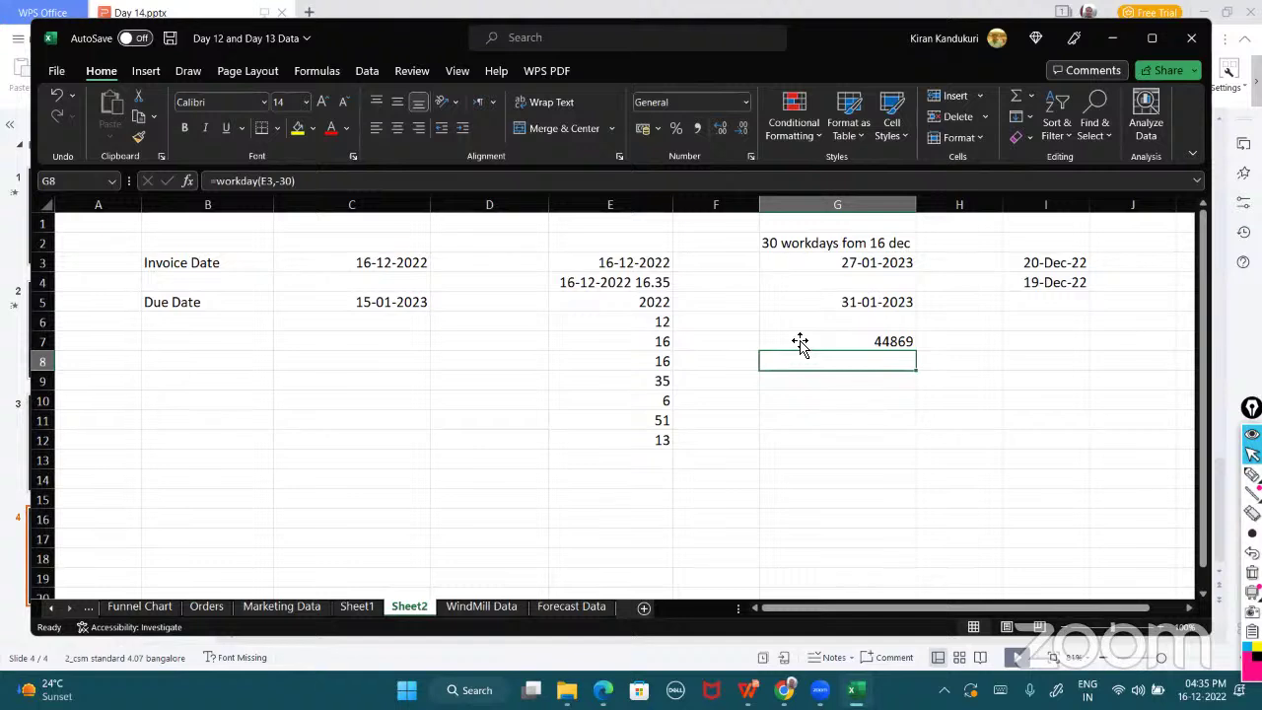
- Format the WORKDAY result in G7 as a Short Date
{"action": "left_click", "coordinate": [799, 342]}
{"action": "left_click", "coordinate": [745, 103]}
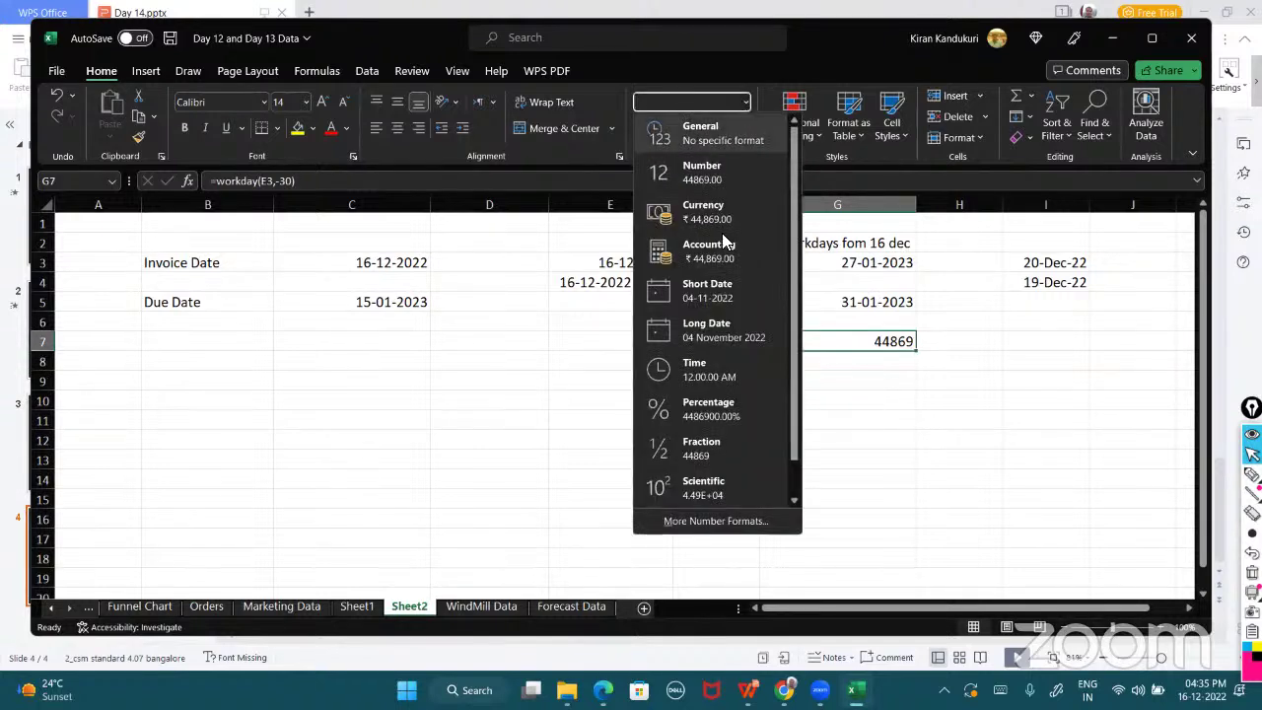
{"action": "left_click", "coordinate": [718, 287]}
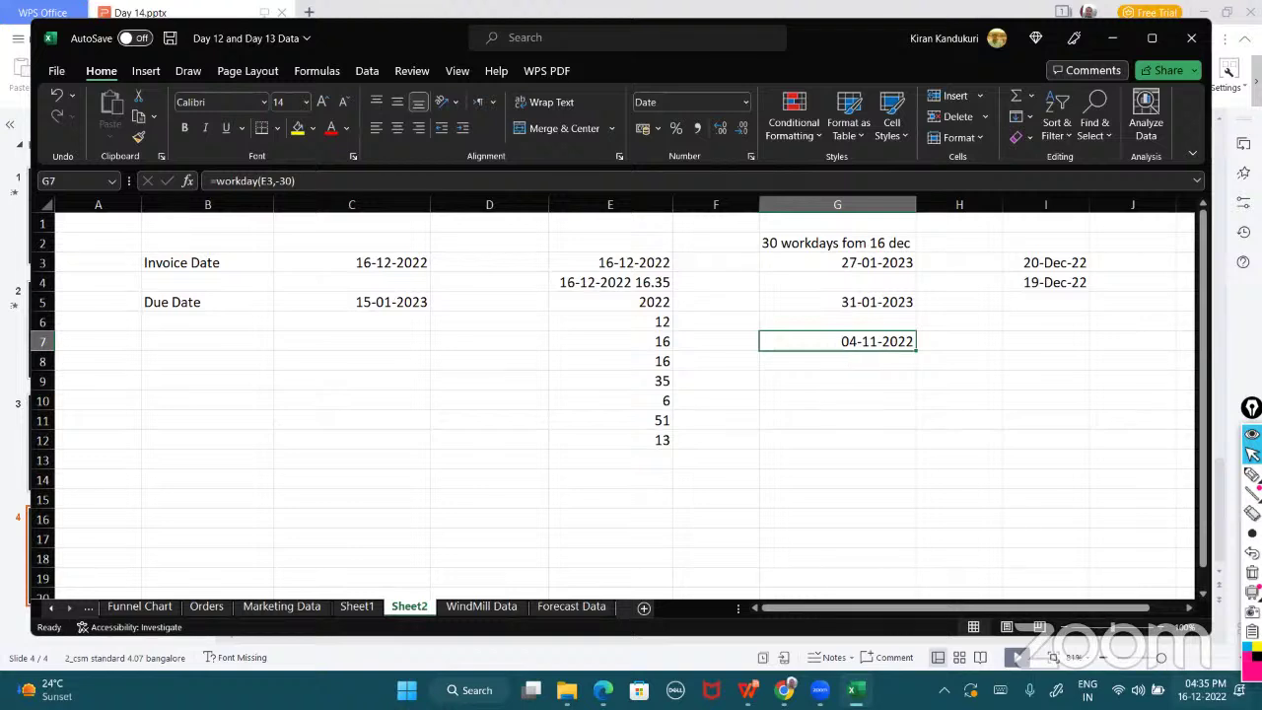
- Check the G7 date against December and November 2022 in the system calendar, and return to the worksheet
{"action": "left_click", "coordinate": [1204, 690]}
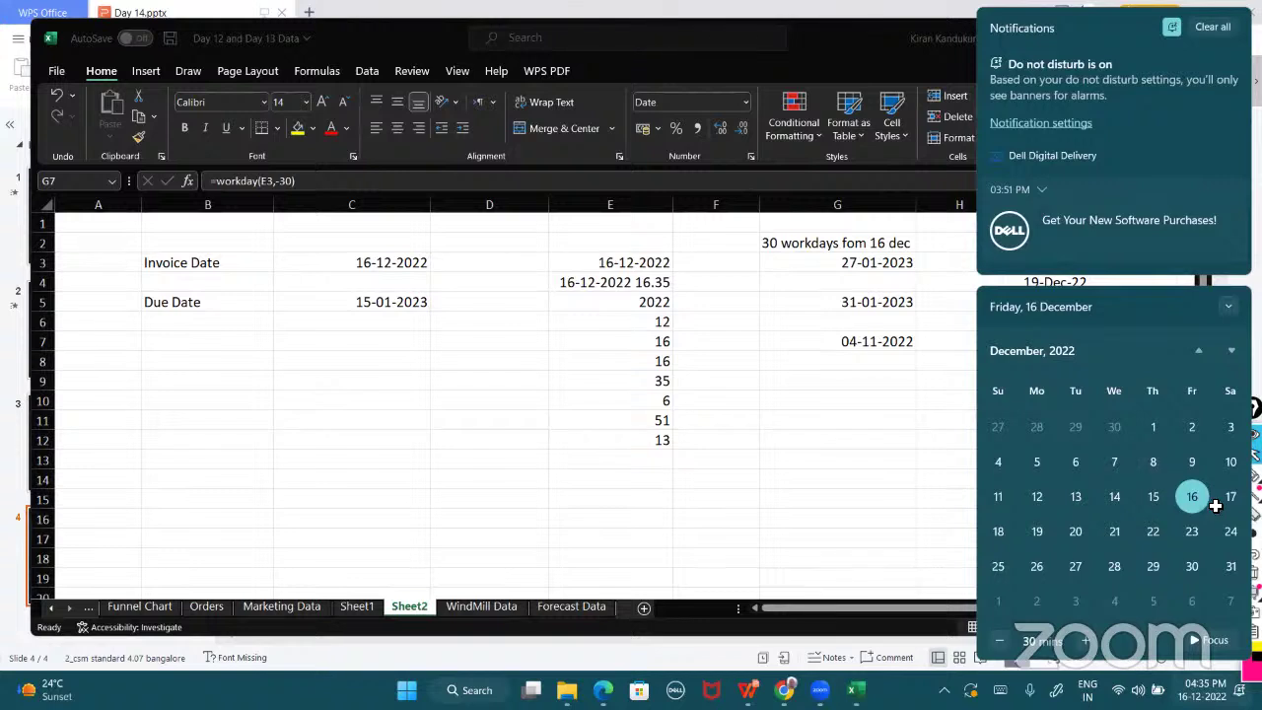
{"action": "left_click", "coordinate": [1196, 348]}
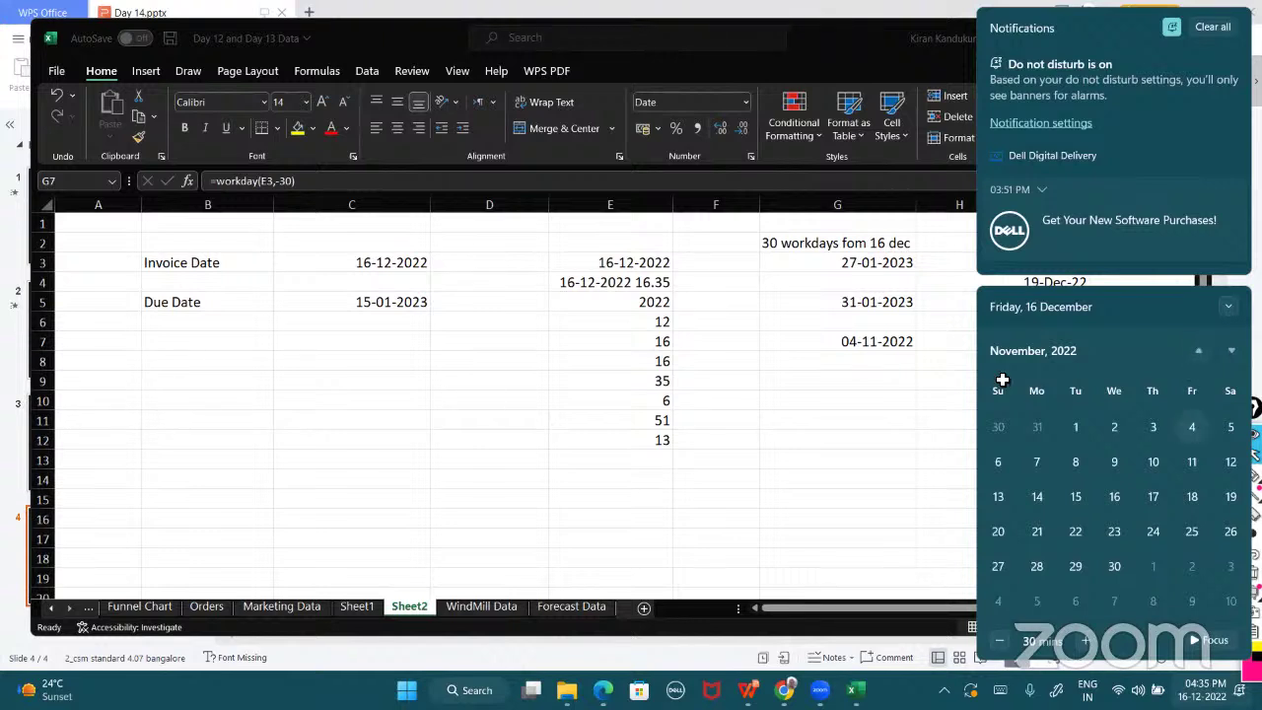
{"action": "left_click", "coordinate": [819, 337]}
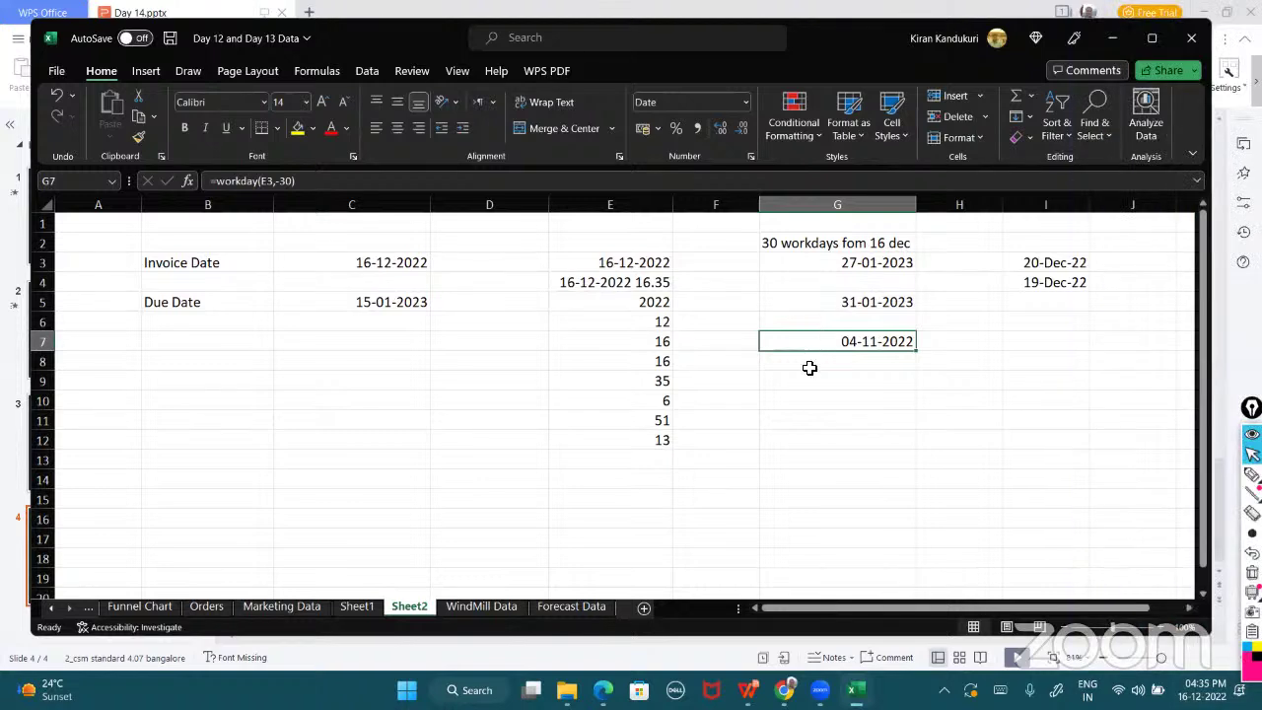
{"action": "left_click", "coordinate": [810, 367]}
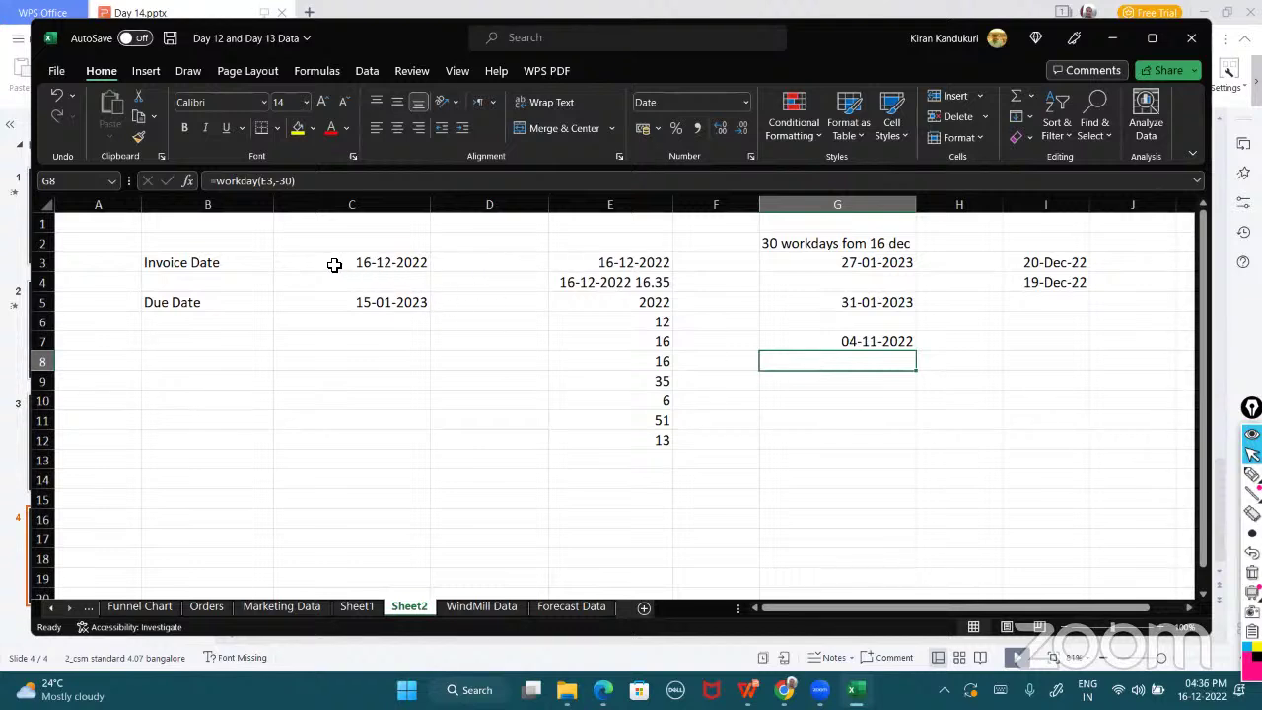
- Add a DATE offset to the E3 date in C7 with the formula =E3+DATE(0,2,0)
{"action": "left_click", "coordinate": [340, 358]}
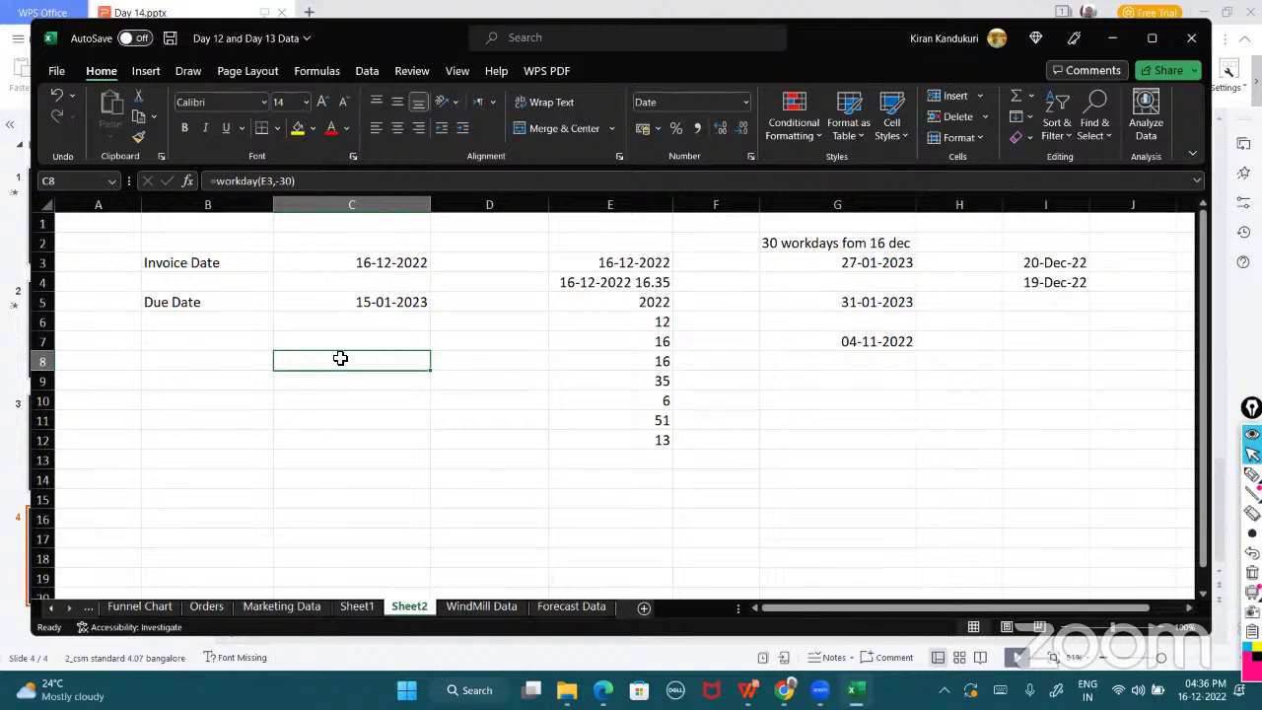
{"action": "left_click", "coordinate": [581, 264]}
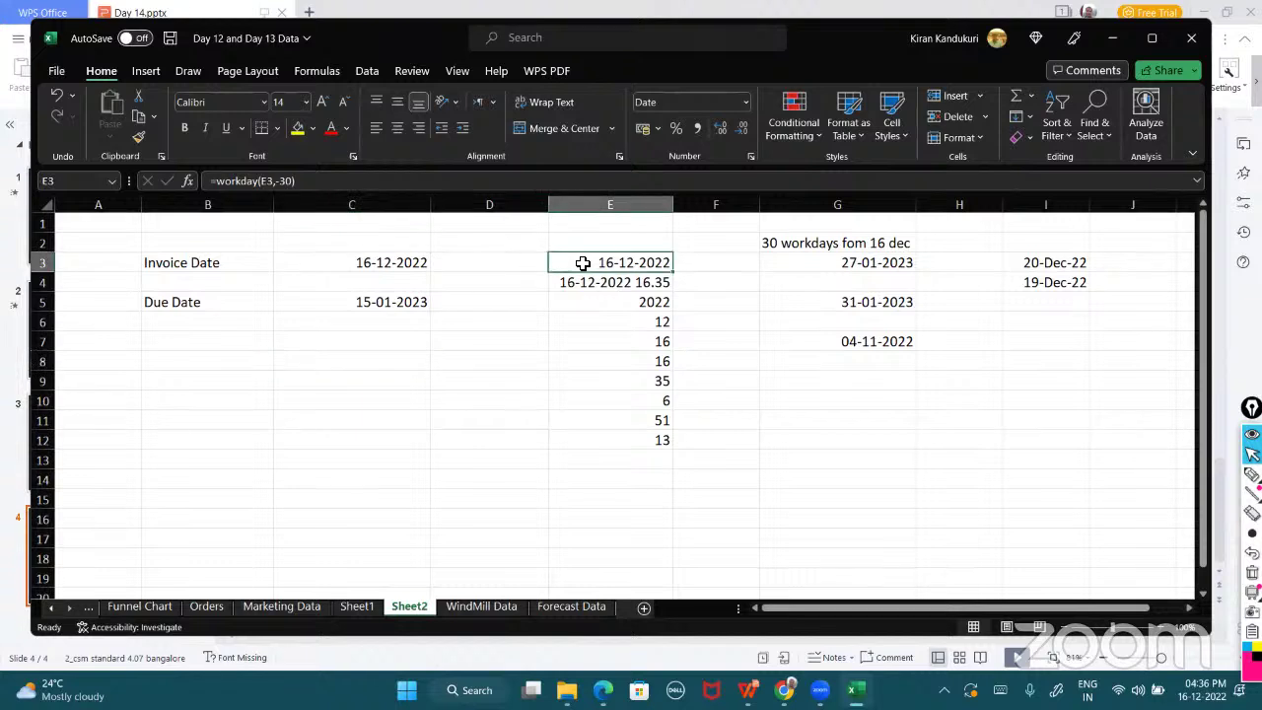
{"action": "left_click", "coordinate": [368, 343]}
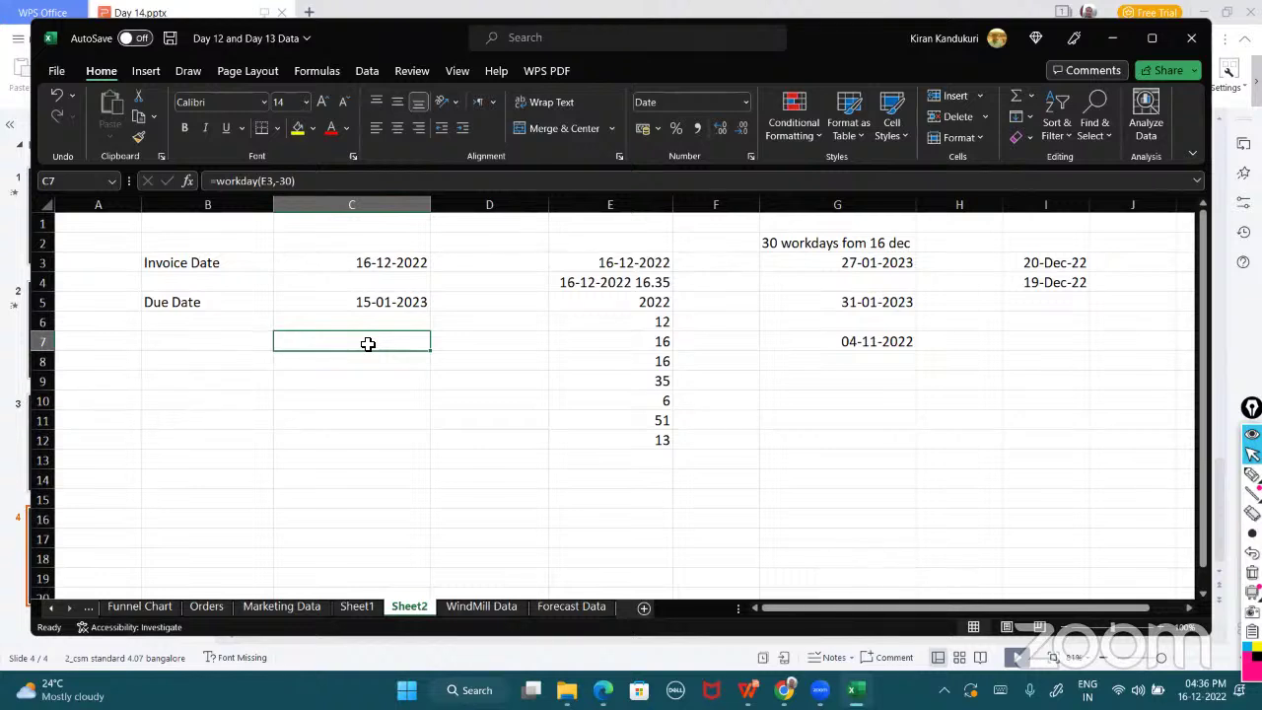
{"action": "type", "text": "="}
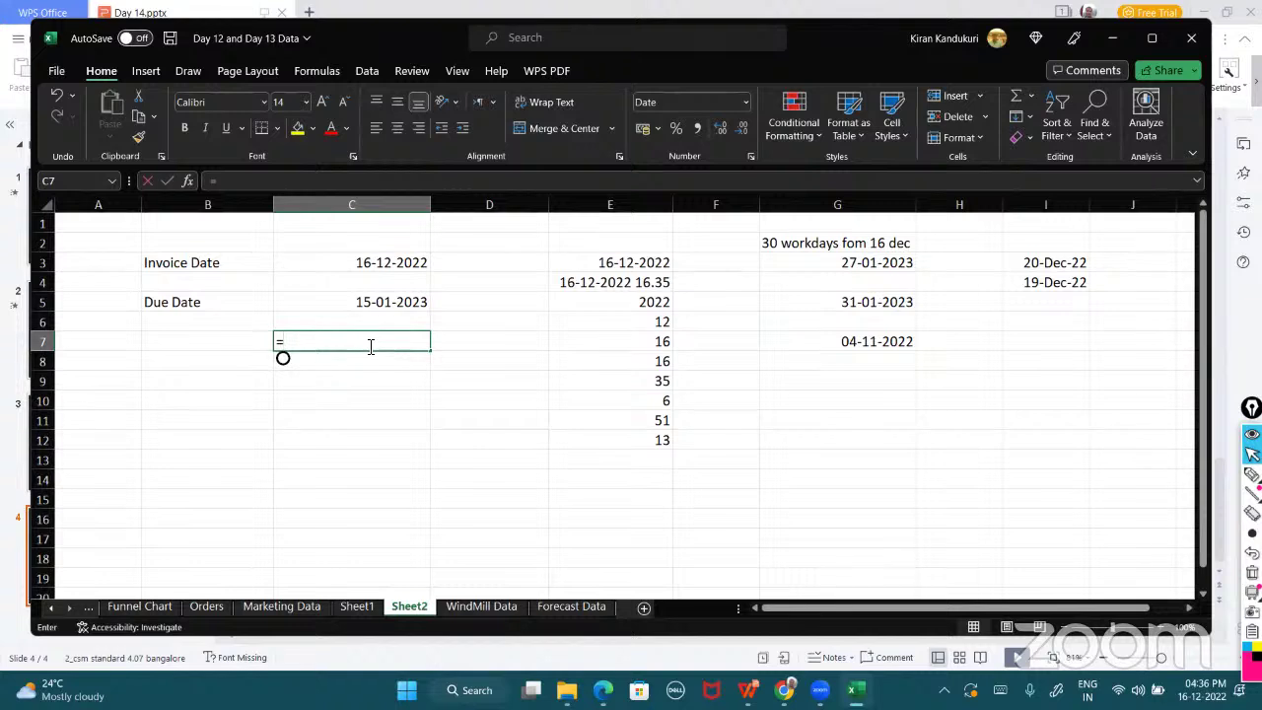
{"action": "left_click", "coordinate": [604, 262]}
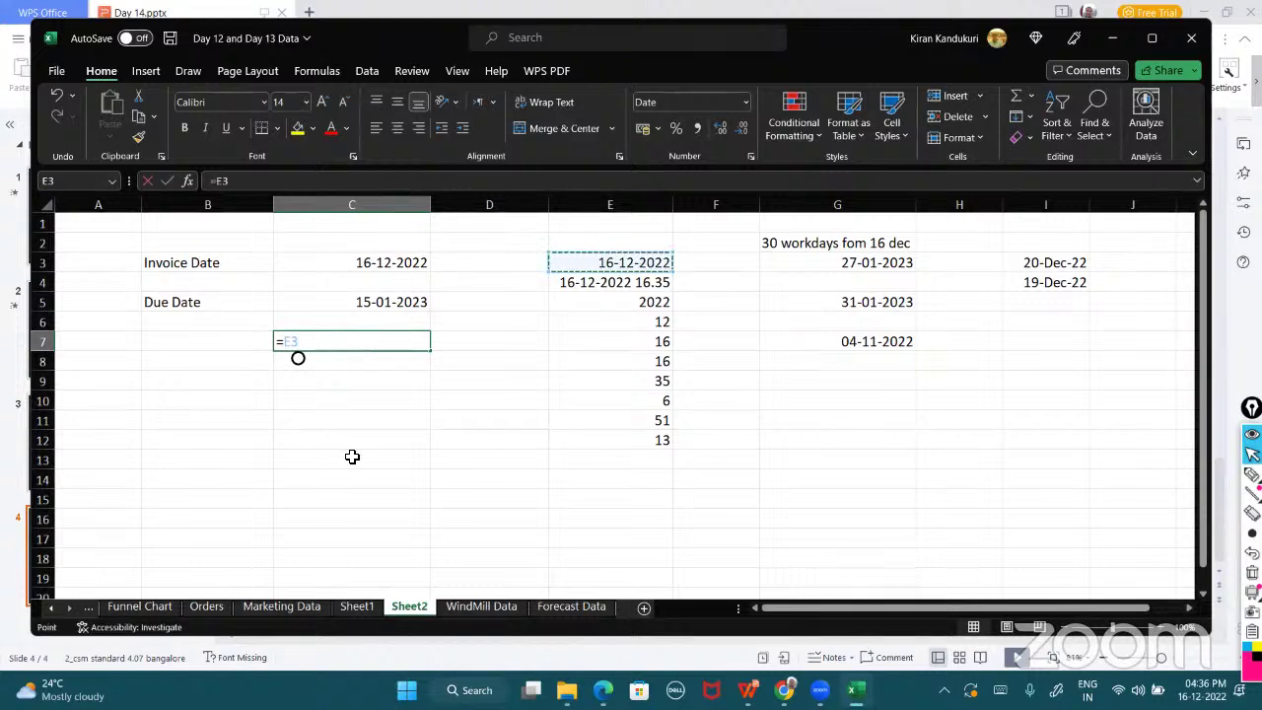
{"action": "type", "text": "+"}
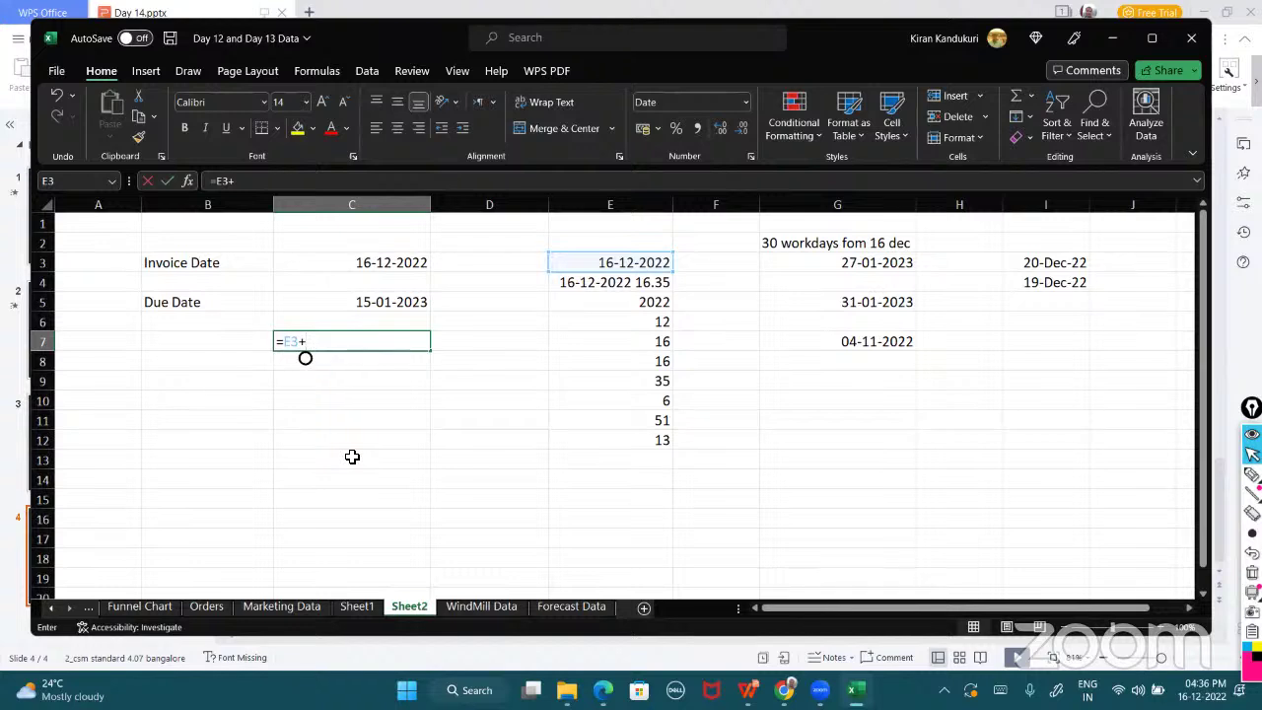
{"action": "type", "text": "Date("}
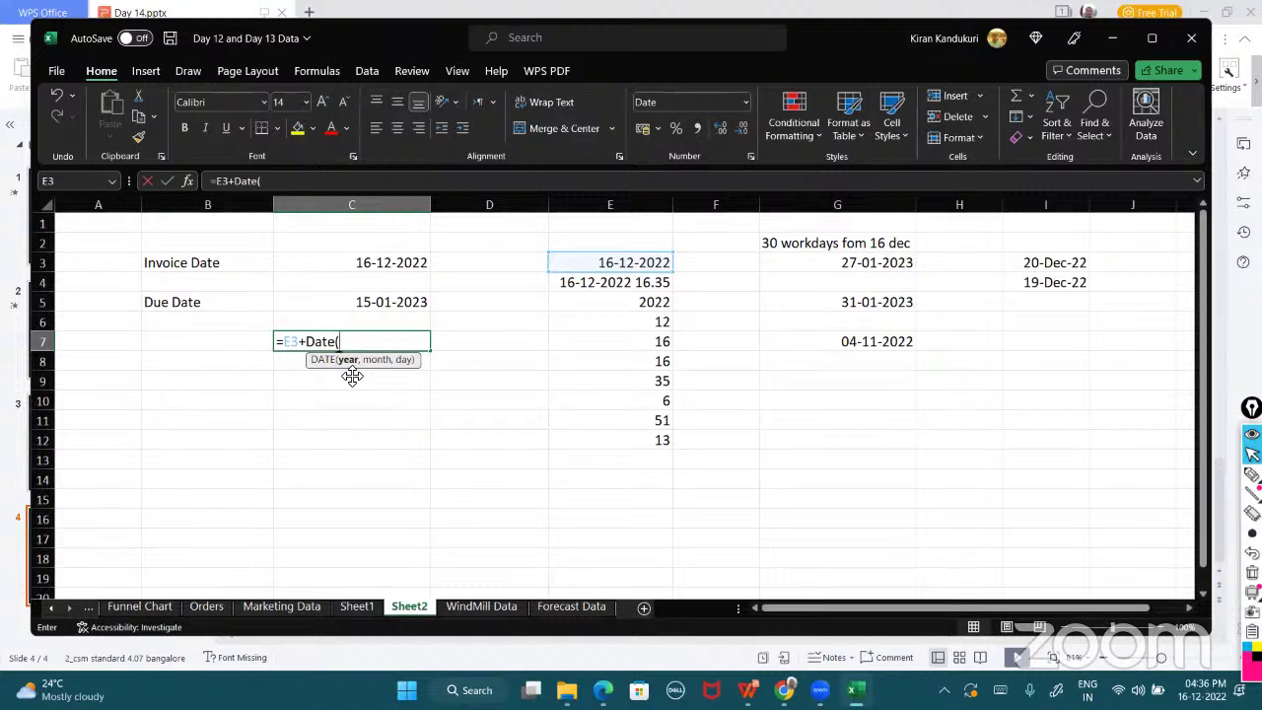
{"action": "type", "text": "0,2,0"}
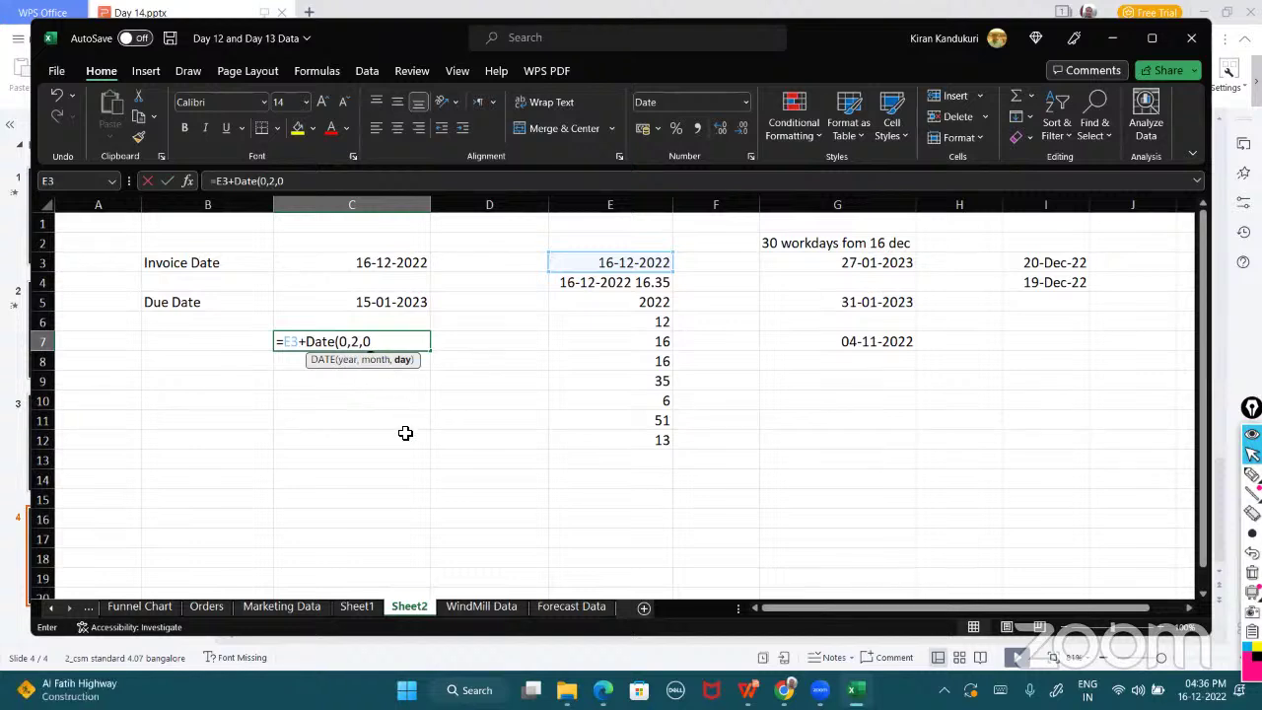
{"action": "type", "text": ")"}
{"action": "key", "text": "Return"}
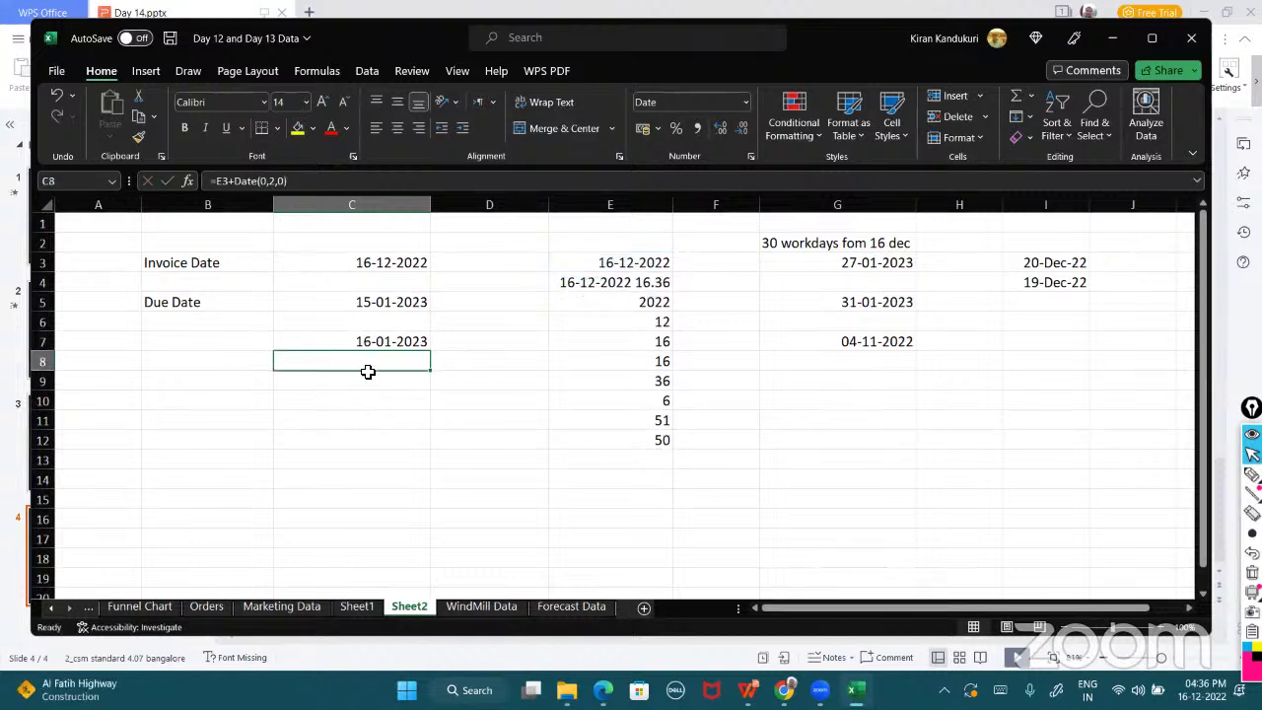
- Change the month argument of the DATE function in C7 to 4
{"action": "left_click", "coordinate": [348, 343]}
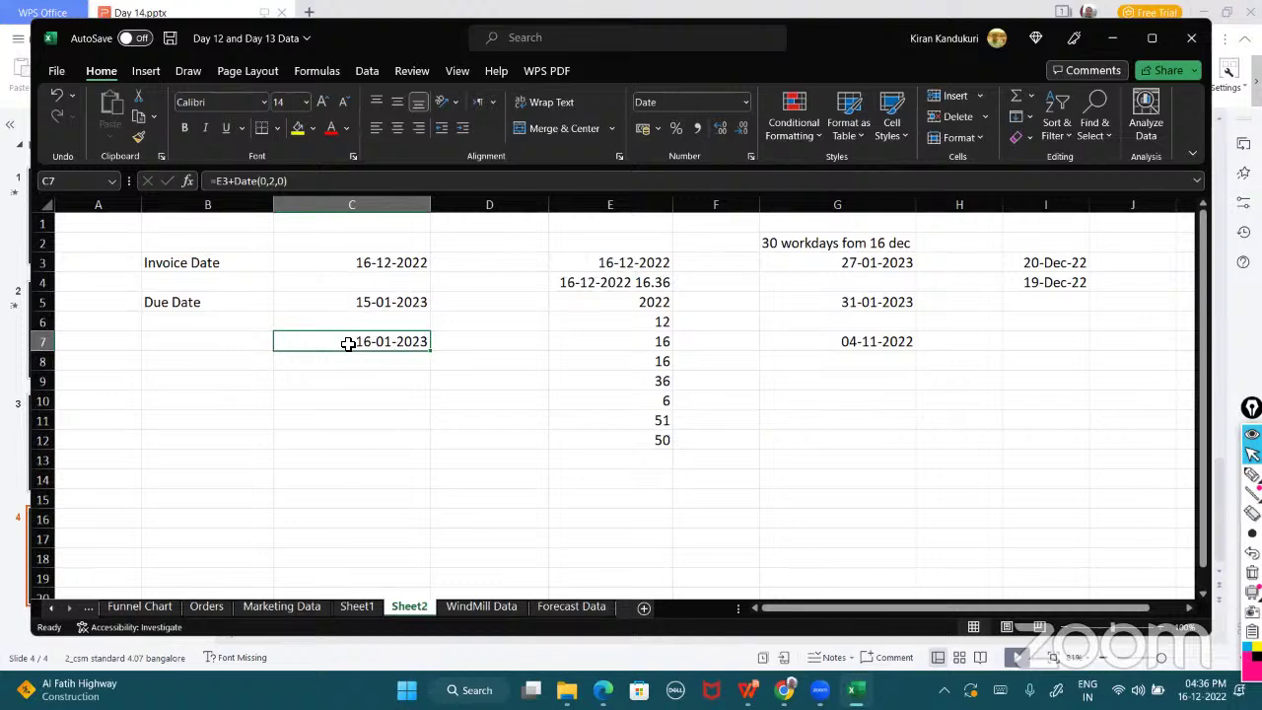
{"action": "double_click", "coordinate": [348, 343]}
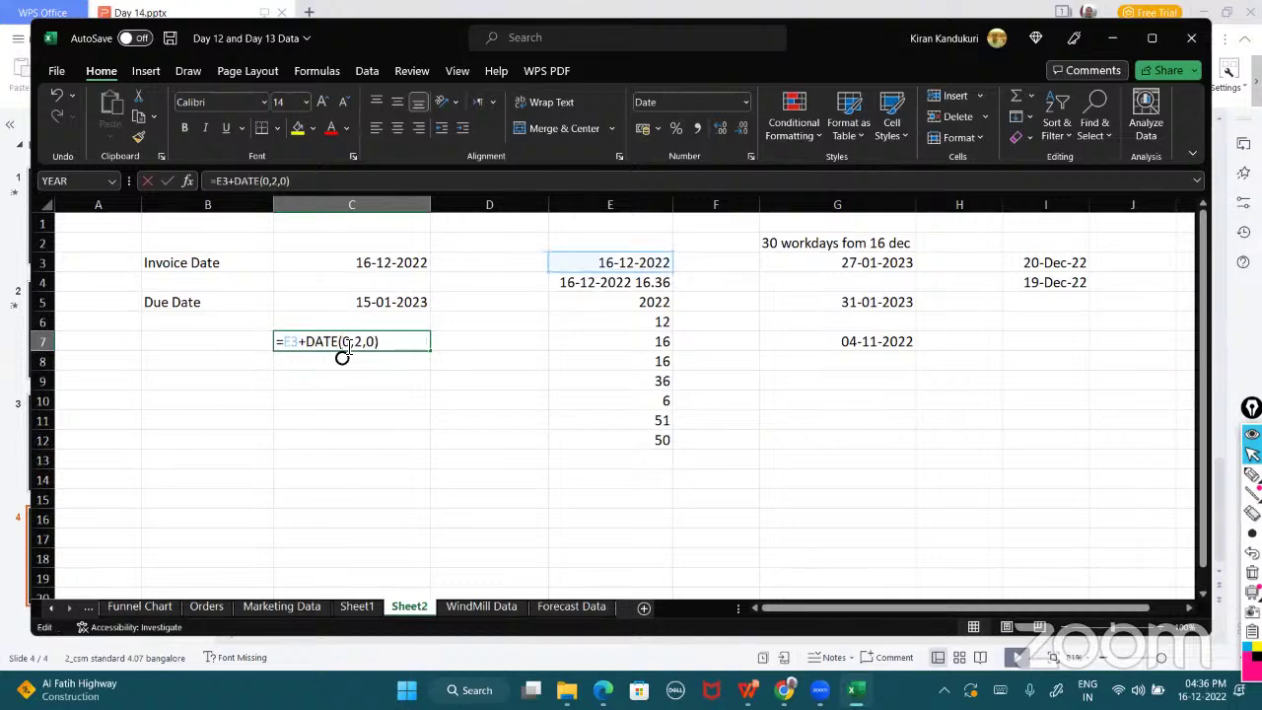
{"action": "left_click", "coordinate": [358, 341]}
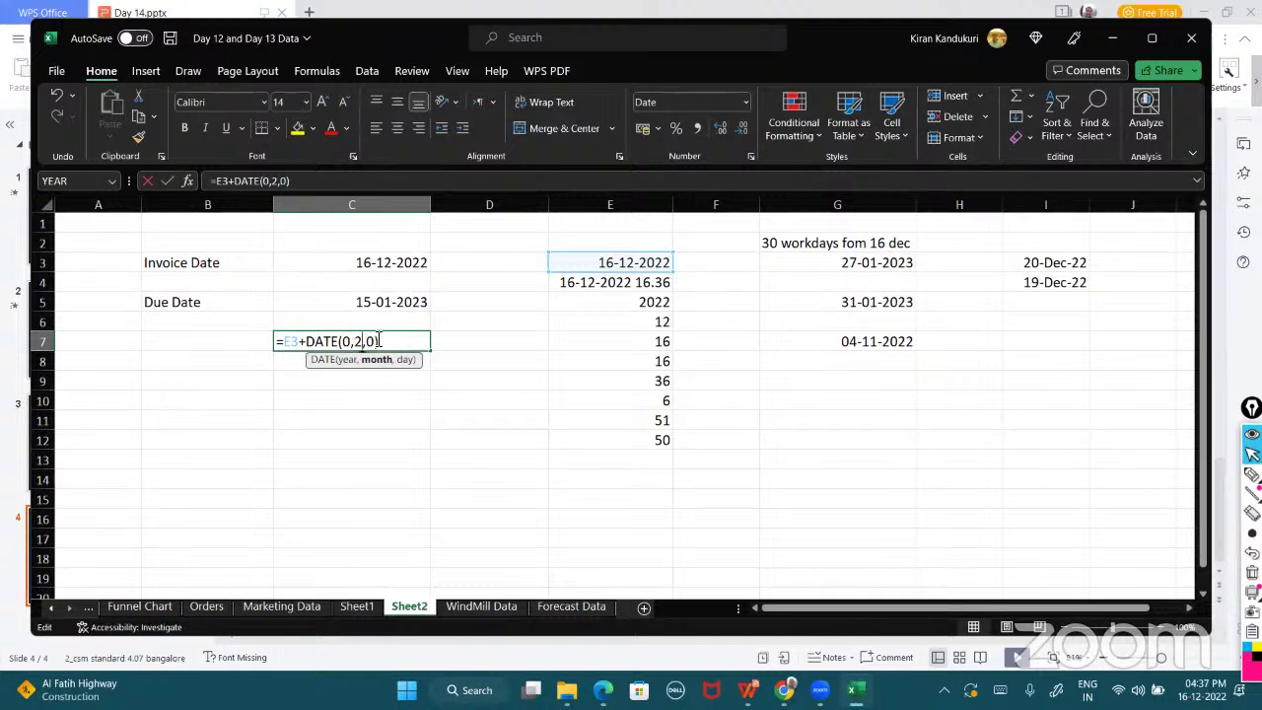
{"action": "key", "text": "Delete"}
{"action": "type", "text": "4"}
{"action": "key", "text": "Return"}
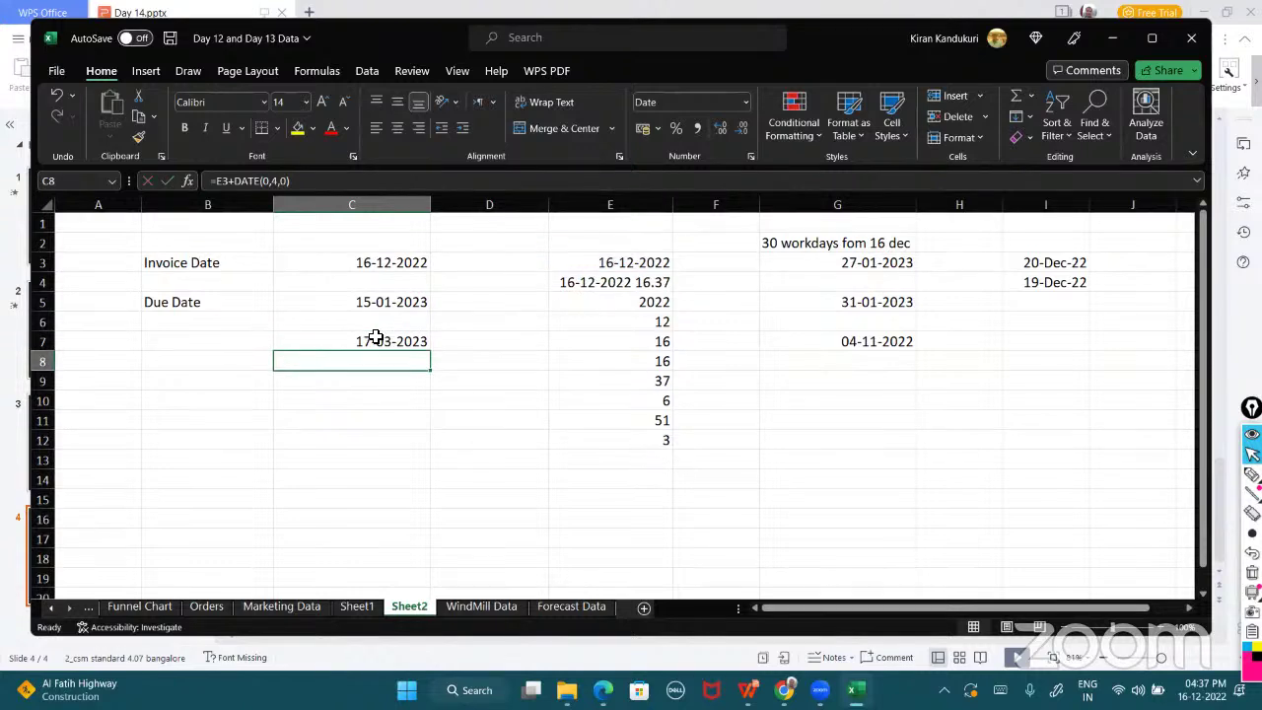
- Compare the C7 result with the start date in E3, and set the DATE year argument in C7 to 1
{"action": "left_click", "coordinate": [346, 342]}
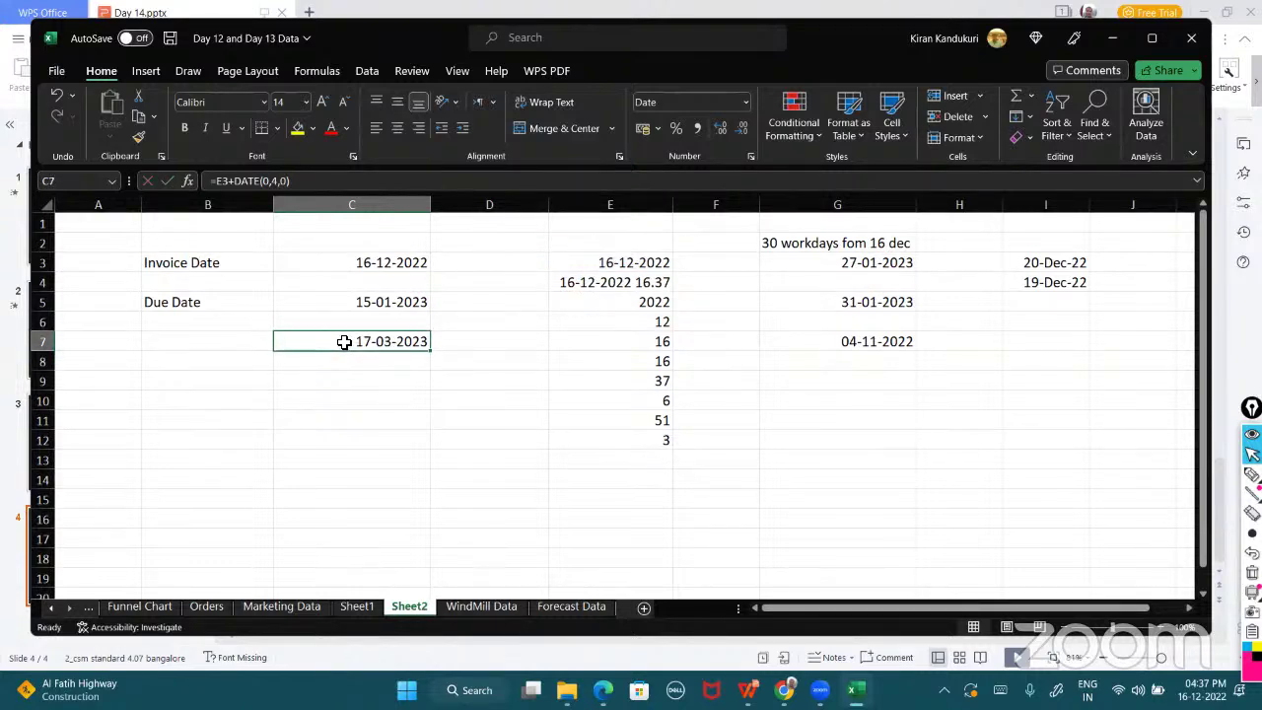
{"action": "left_click", "coordinate": [571, 261]}
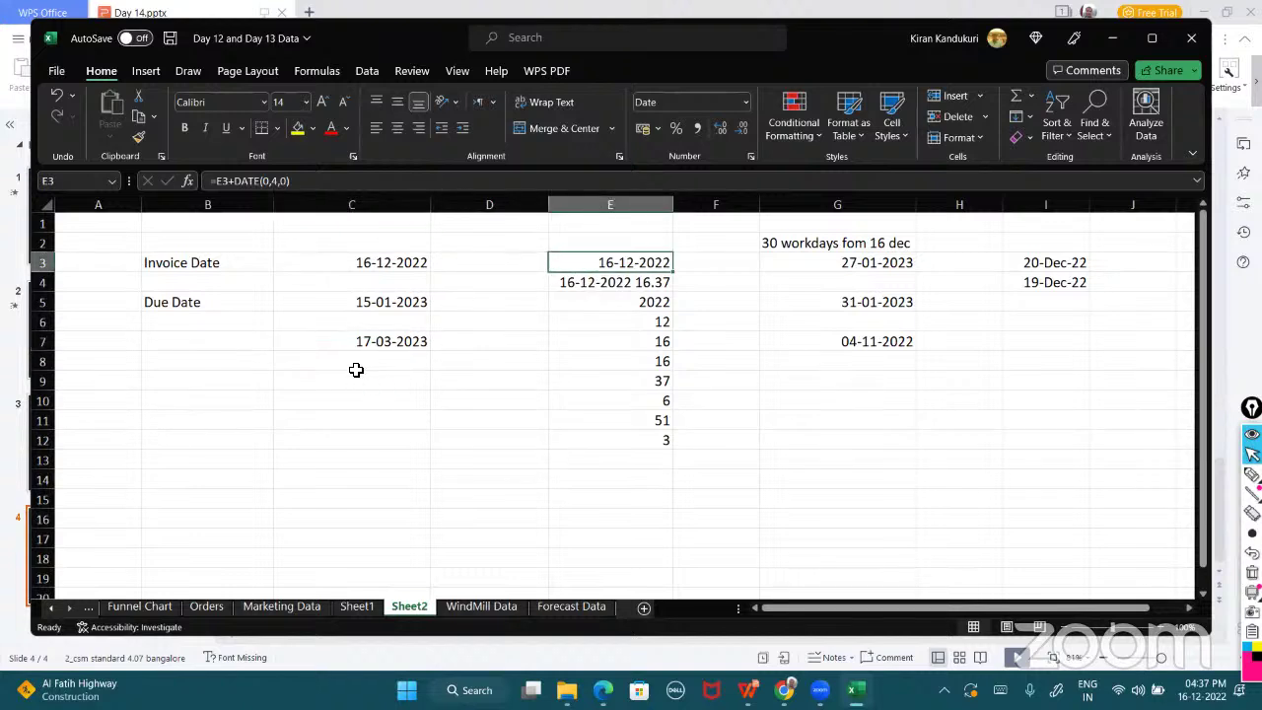
{"action": "left_click", "coordinate": [340, 341]}
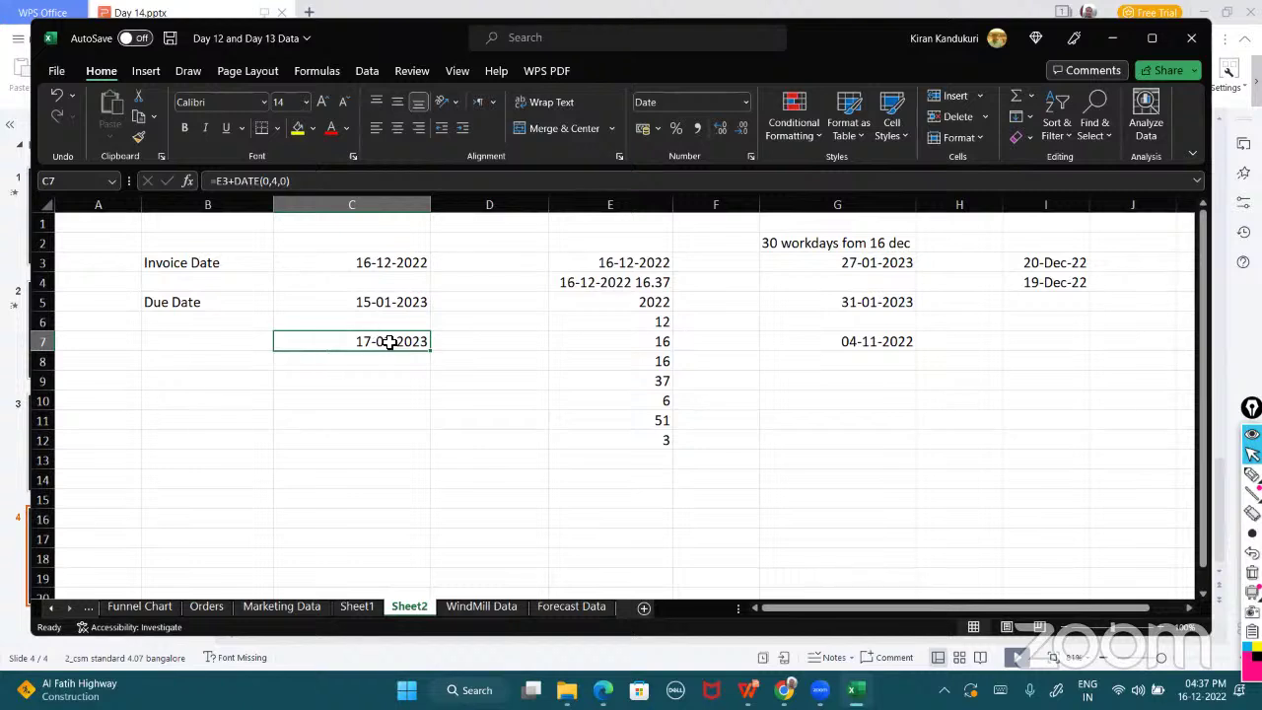
{"action": "double_click", "coordinate": [338, 341]}
{"action": "double_click", "coordinate": [344, 341]}
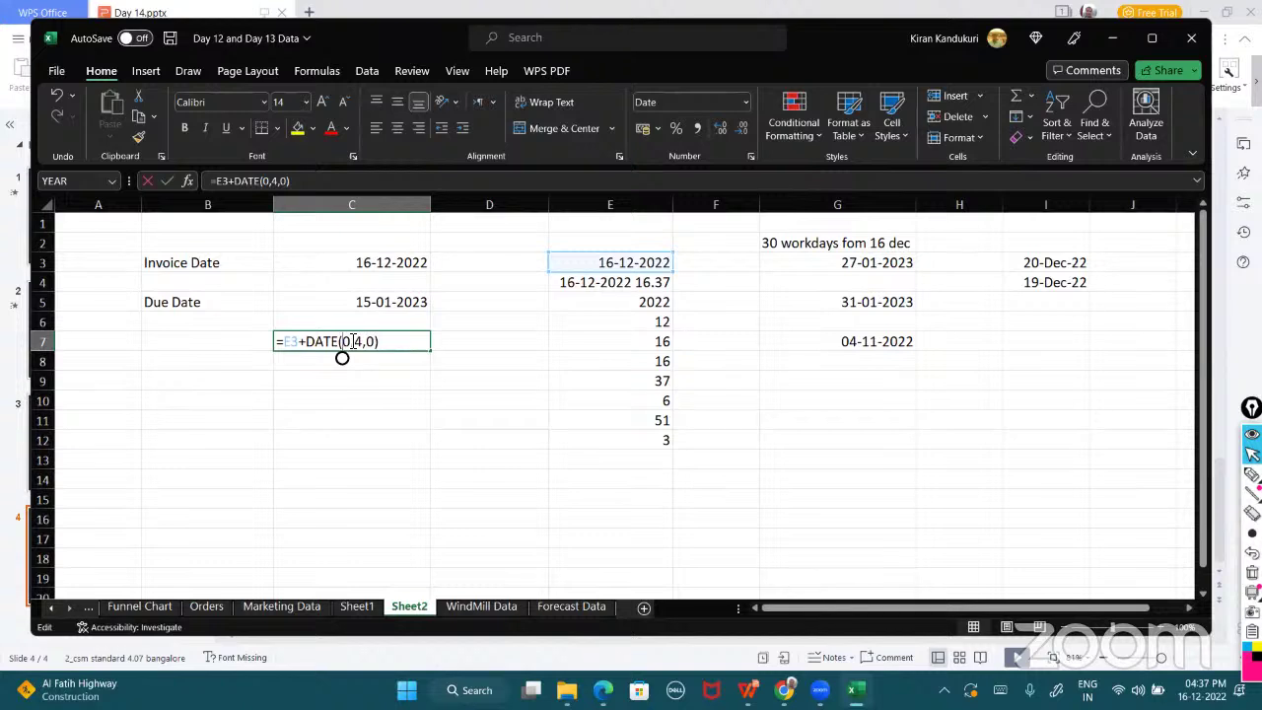
{"action": "key", "text": "BackSpace"}
{"action": "type", "text": "1"}
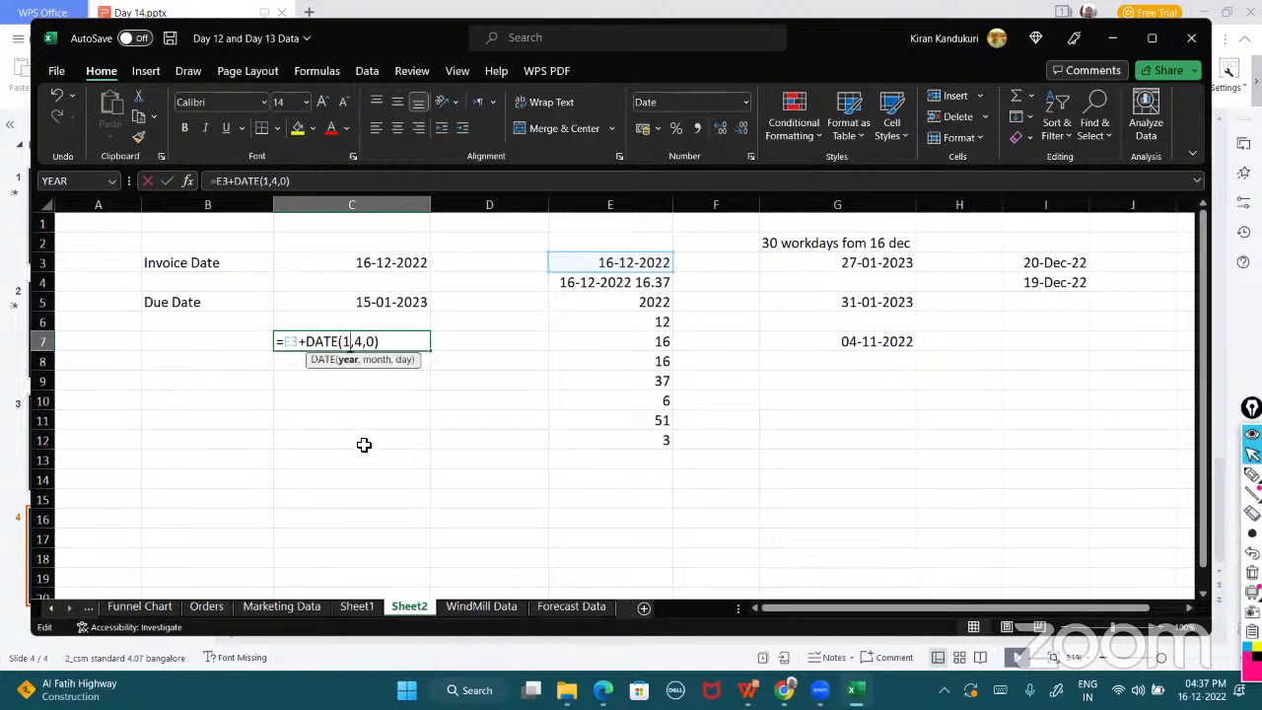
{"action": "key", "text": "Return"}
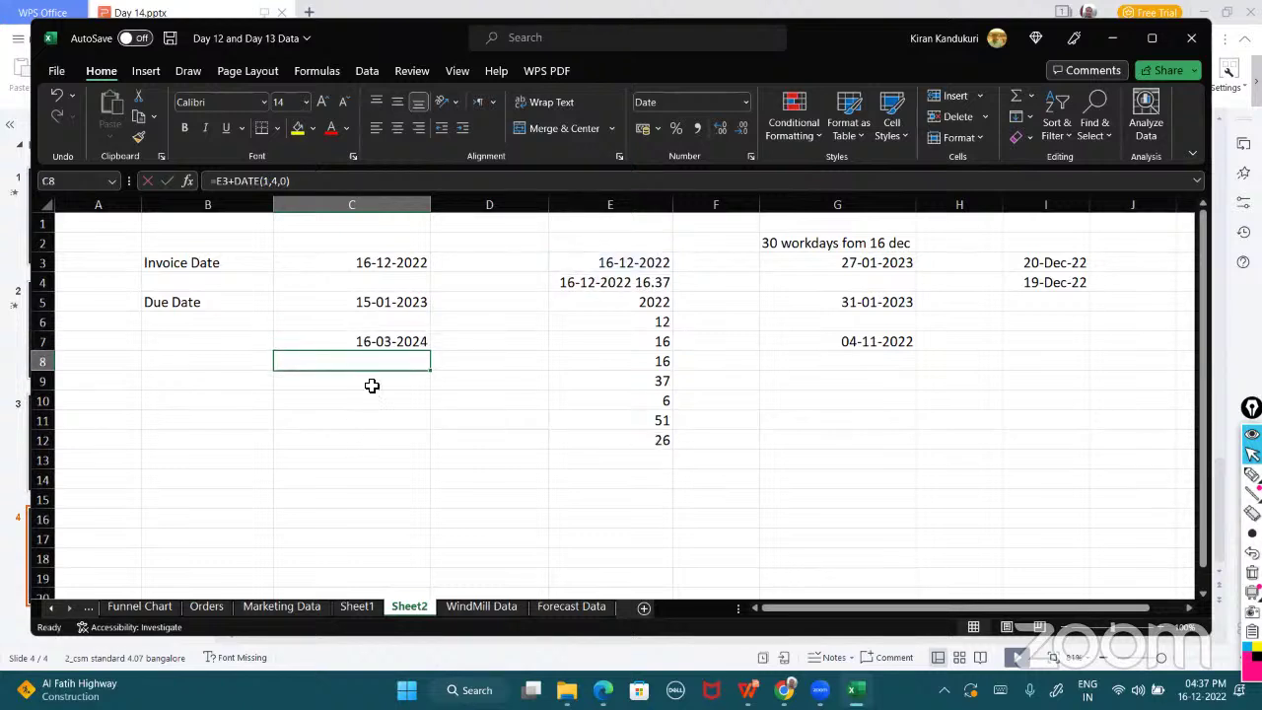
- Review the DATE offset formula in C7 and clear it from the cell
{"action": "left_click", "coordinate": [348, 340]}
{"action": "double_click", "coordinate": [348, 342]}
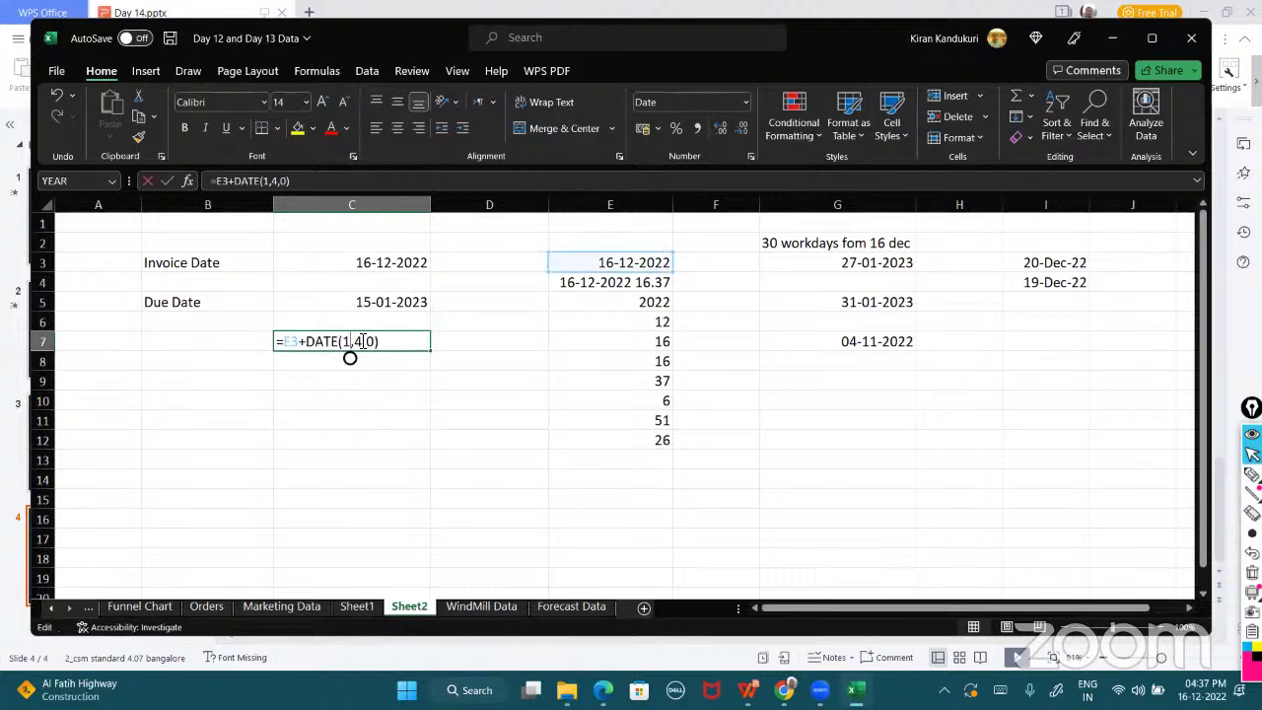
{"action": "left_click", "coordinate": [389, 397]}
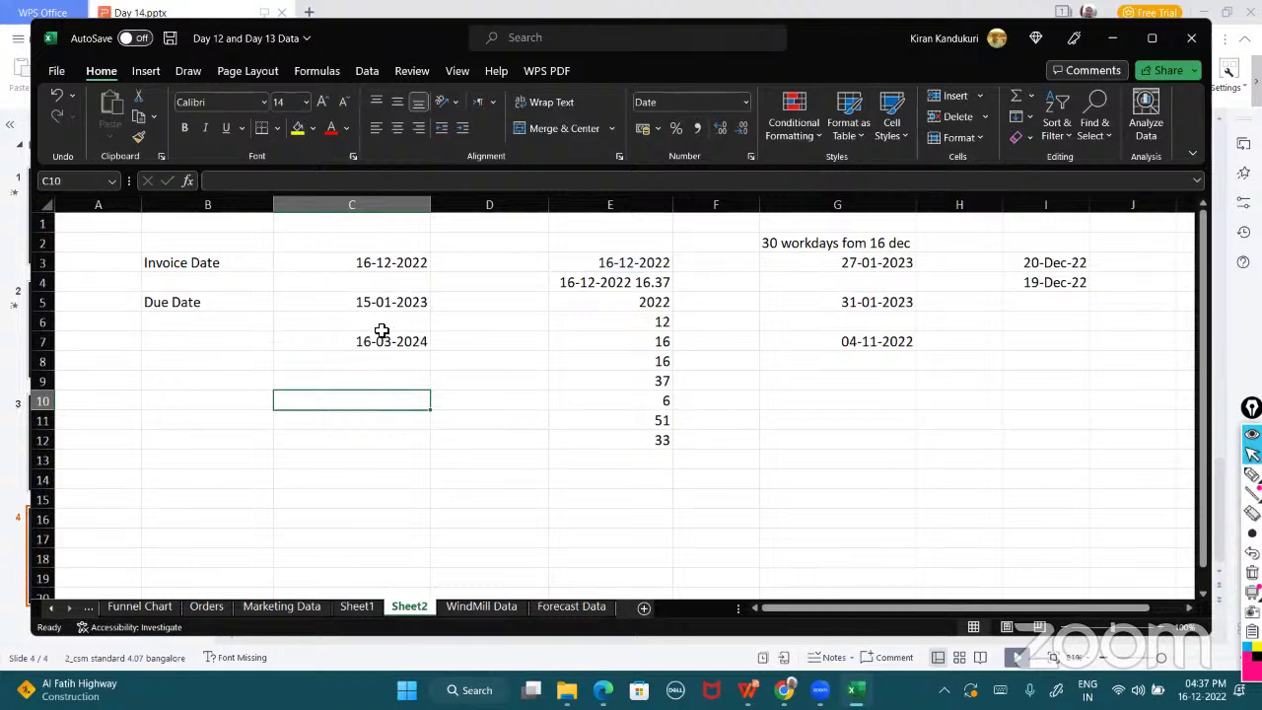
{"action": "left_click", "coordinate": [321, 346]}
{"action": "key", "text": "BackSpace"}
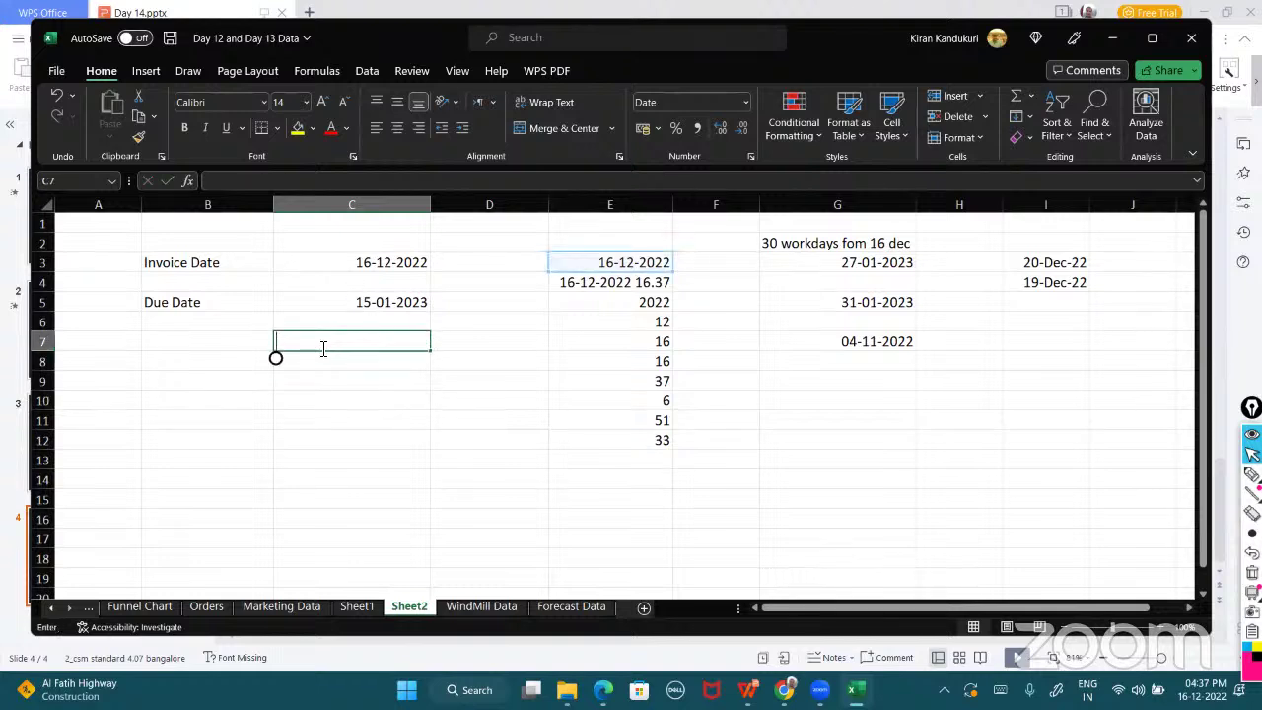
{"action": "key", "text": "Return"}
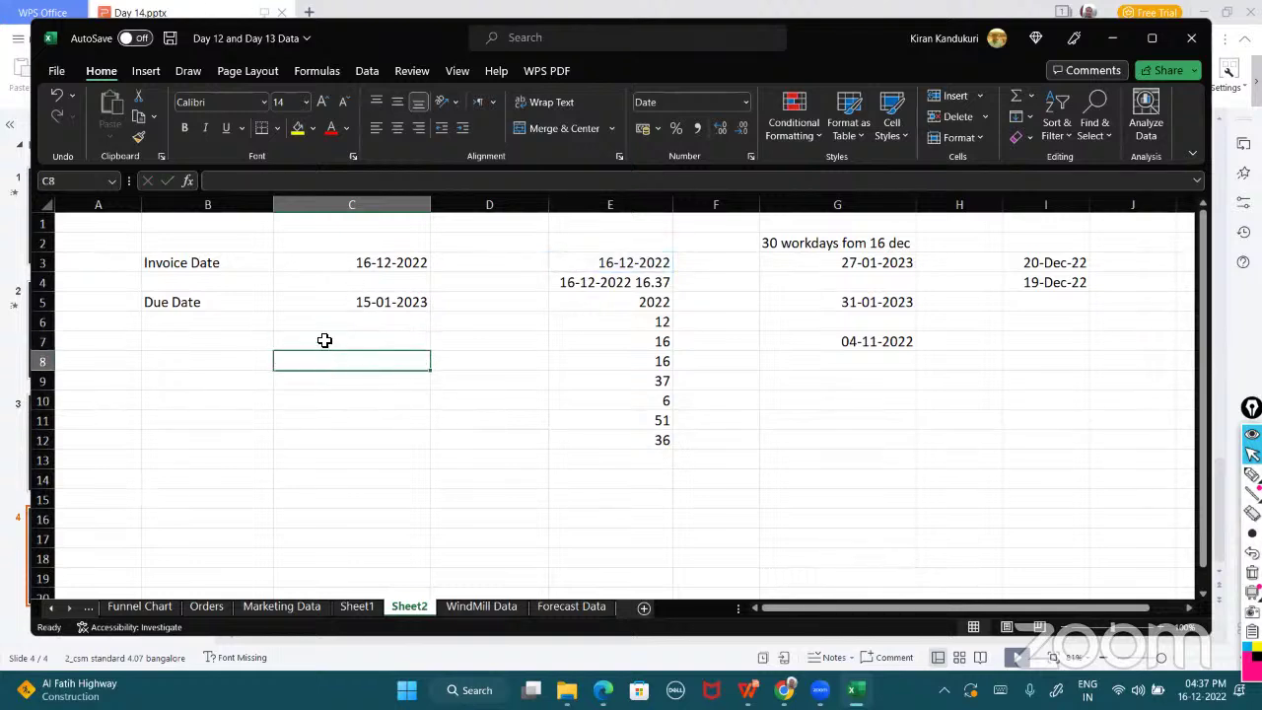
{"action": "left_click", "coordinate": [324, 341]}
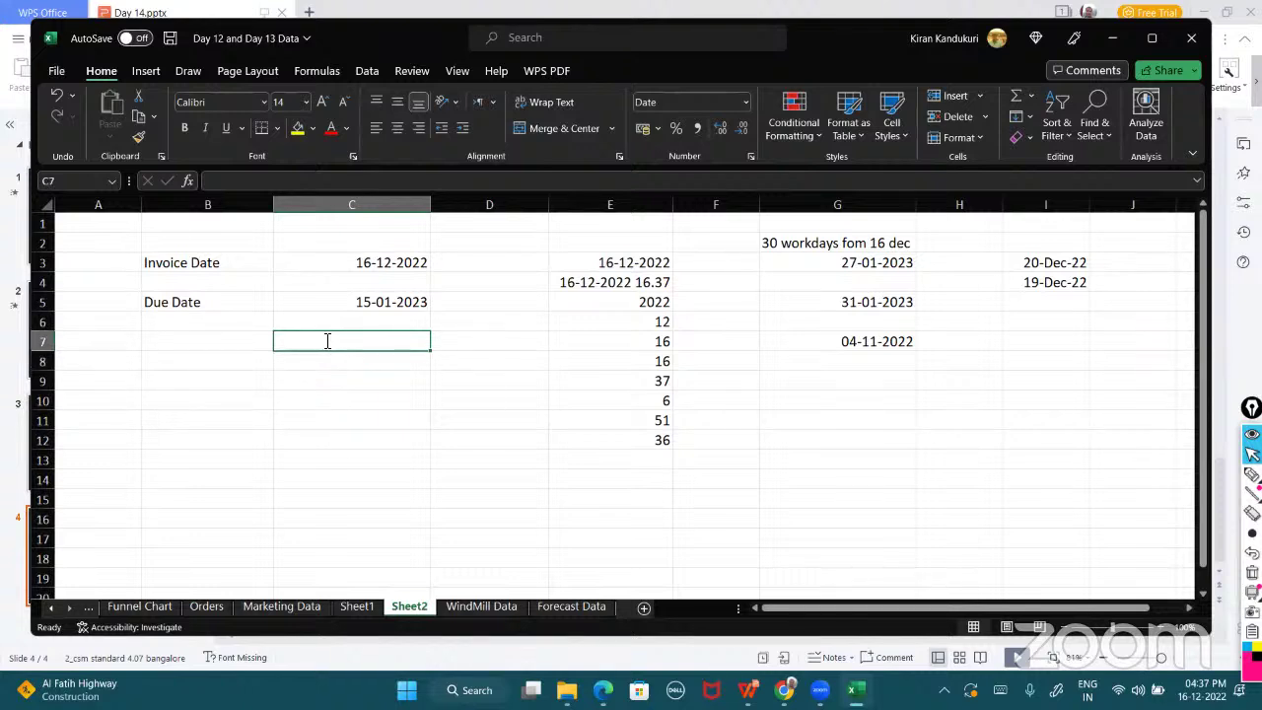
{"action": "type", "text": "Date"}
{"action": "key", "text": "BackSpace"}
{"action": "key", "text": "BackSpace"}
{"action": "key", "text": "BackSpace"}
{"action": "key", "text": "BackSpace"}
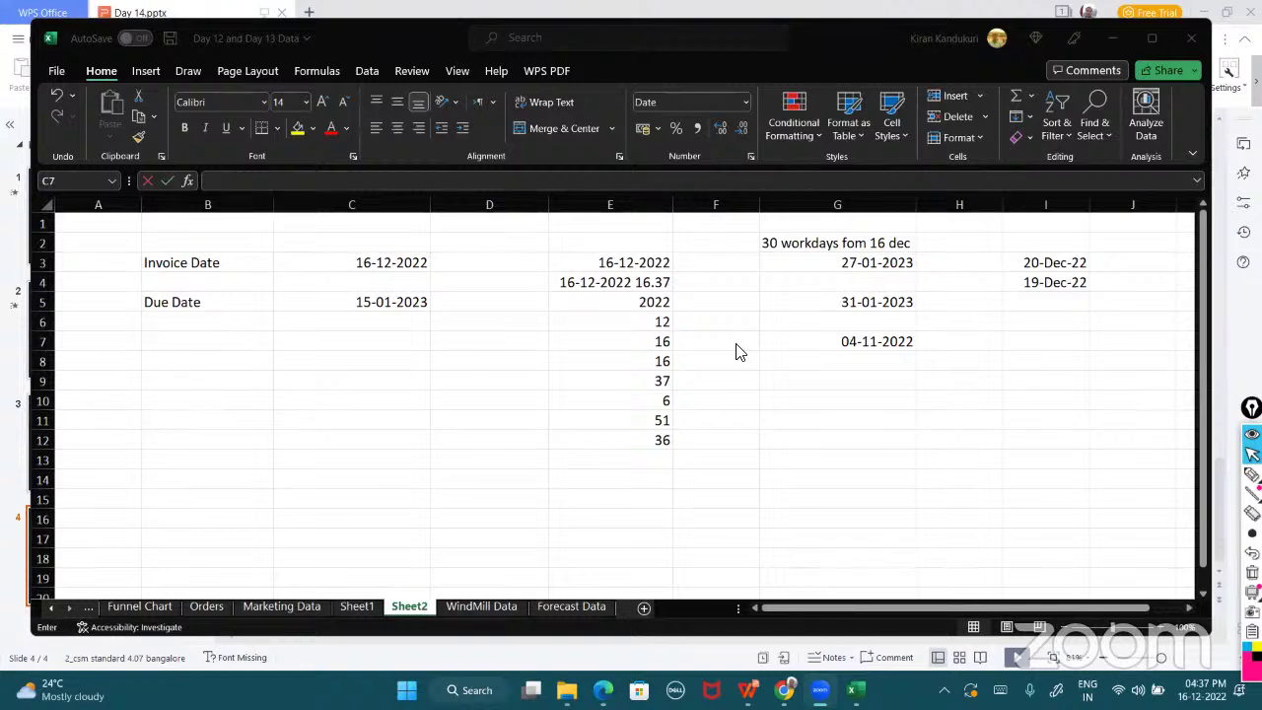
{"action": "left_click", "coordinate": [356, 356]}
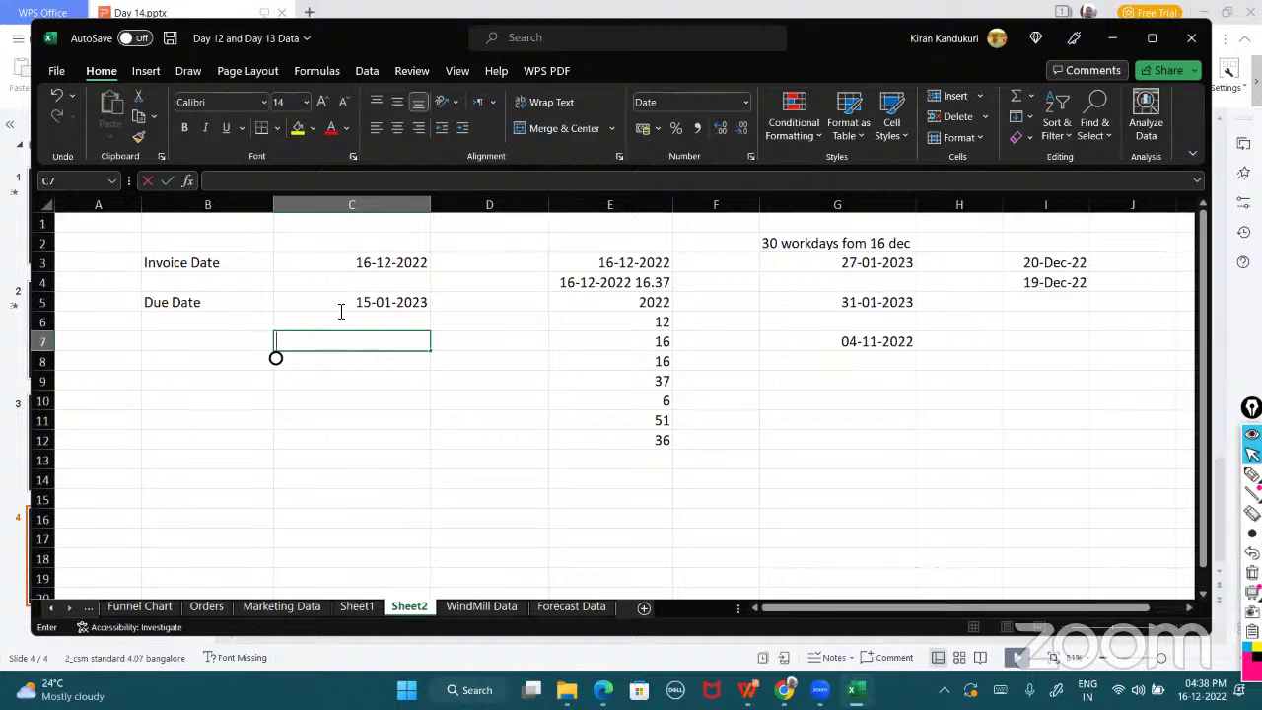
{"action": "left_click", "coordinate": [320, 361]}
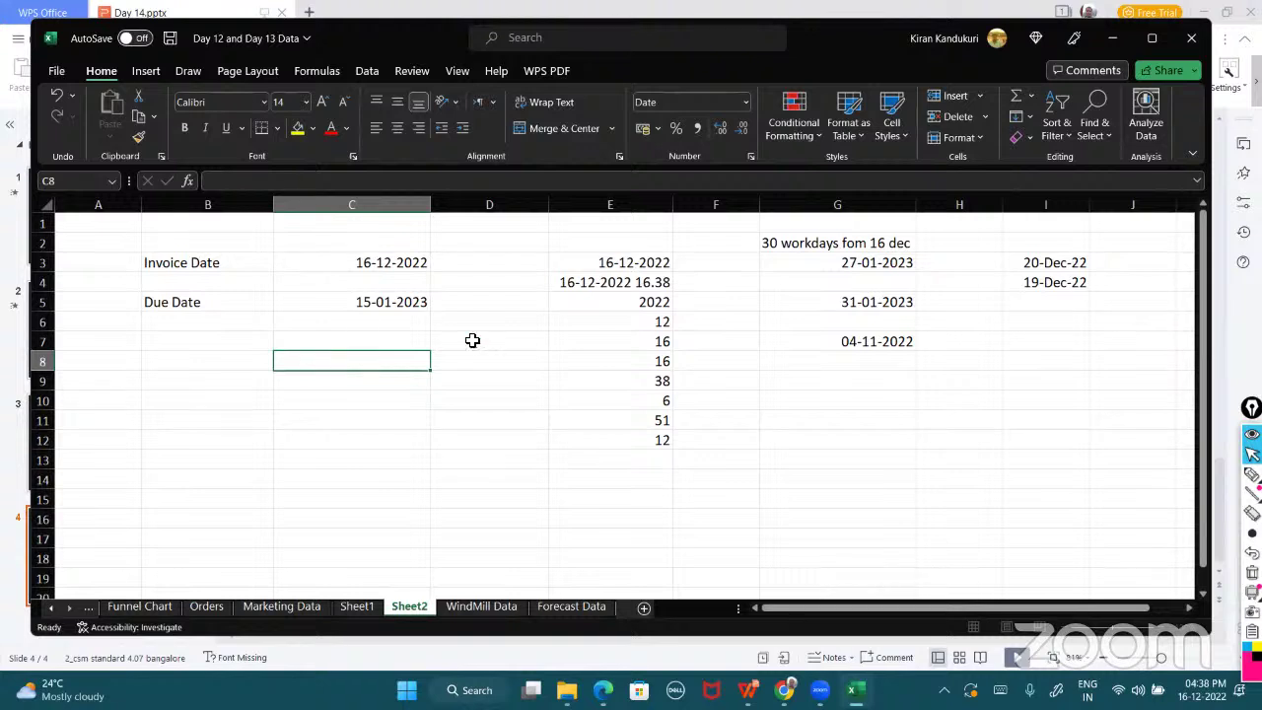
- Add 3 hours 45 minutes to the E4 date and time in C7 with the formula =E4+TIME(3,45,0)
{"action": "left_click", "coordinate": [569, 281]}
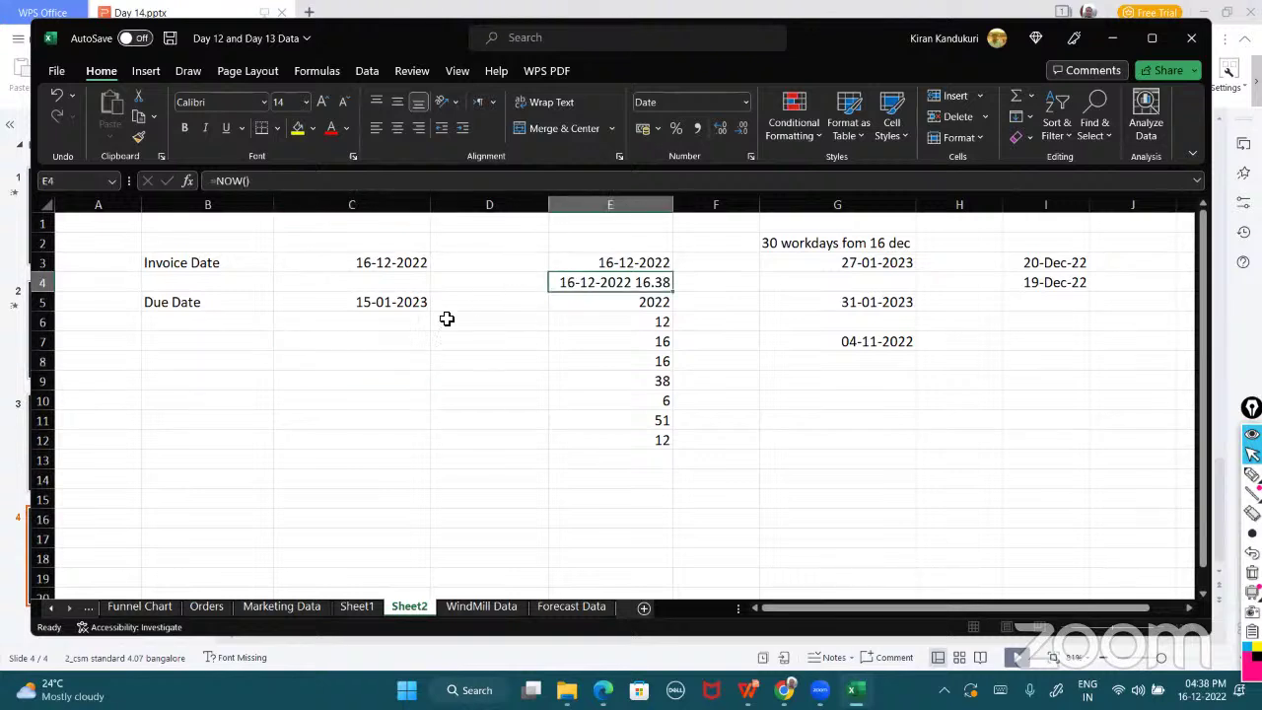
{"action": "left_click", "coordinate": [375, 346]}
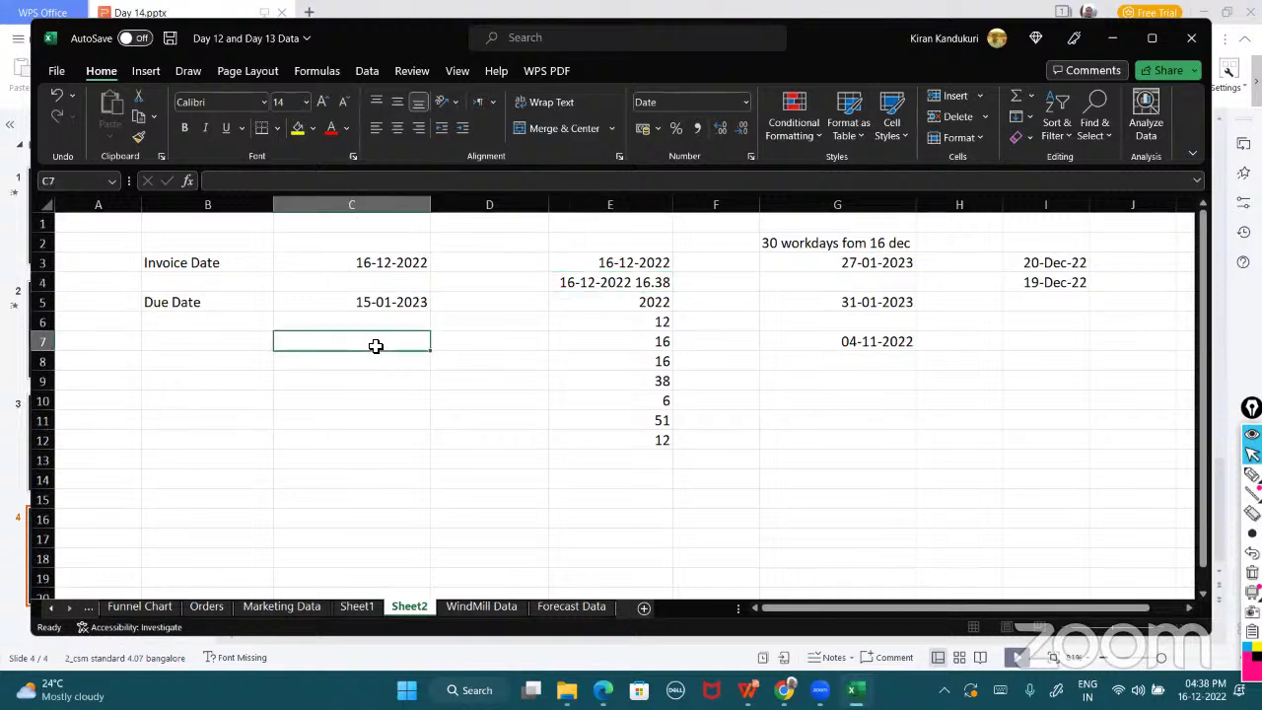
{"action": "type", "text": "="}
{"action": "left_click", "coordinate": [569, 286]}
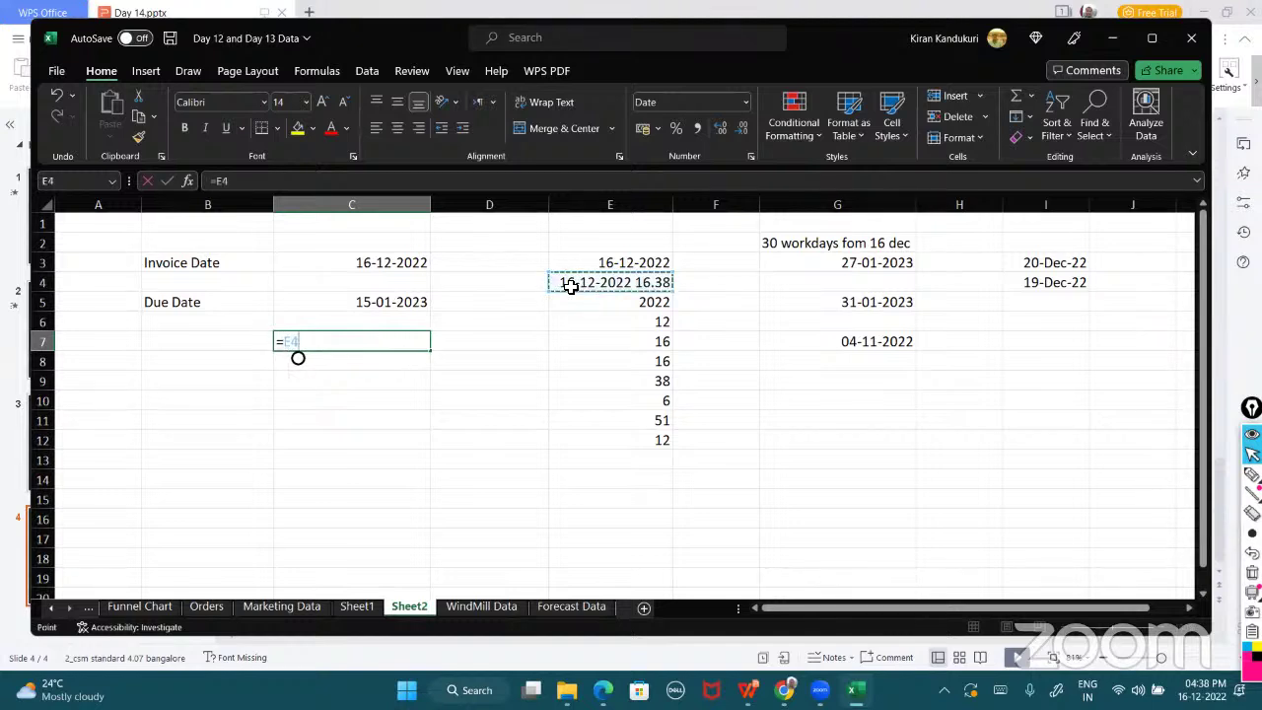
{"action": "type", "text": "+TIME("}
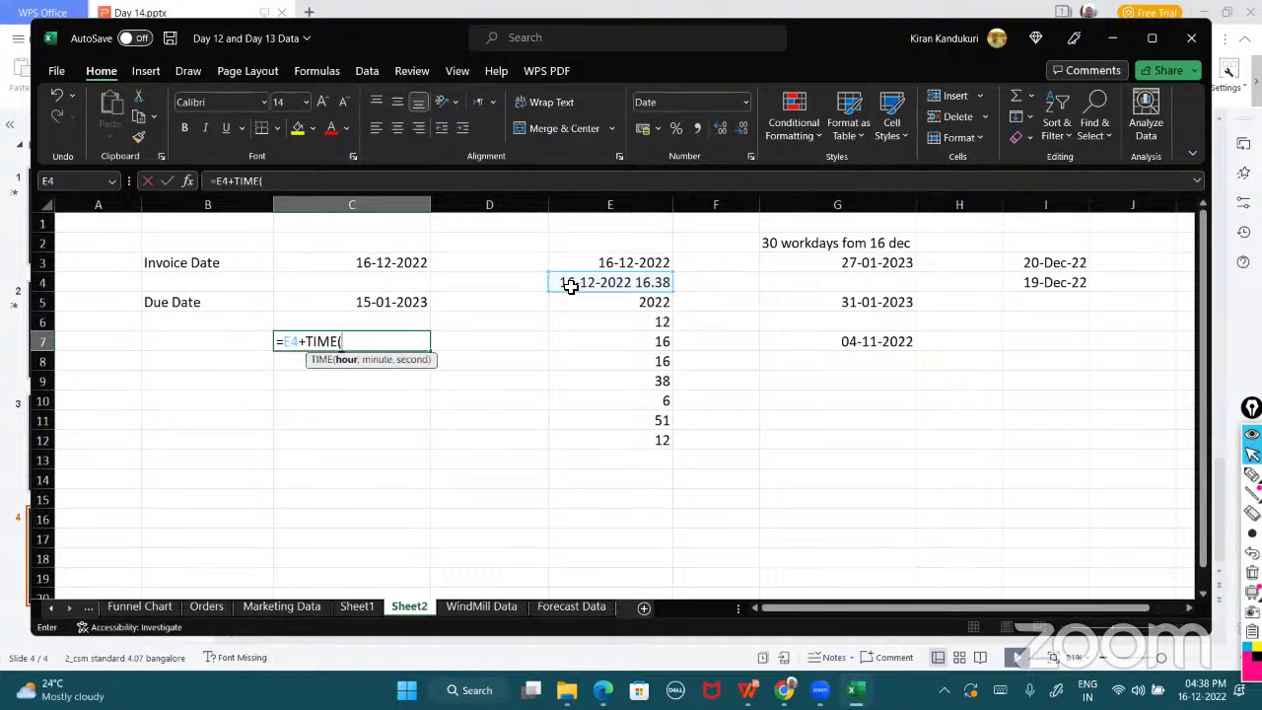
{"action": "type", "text": "3,4"}
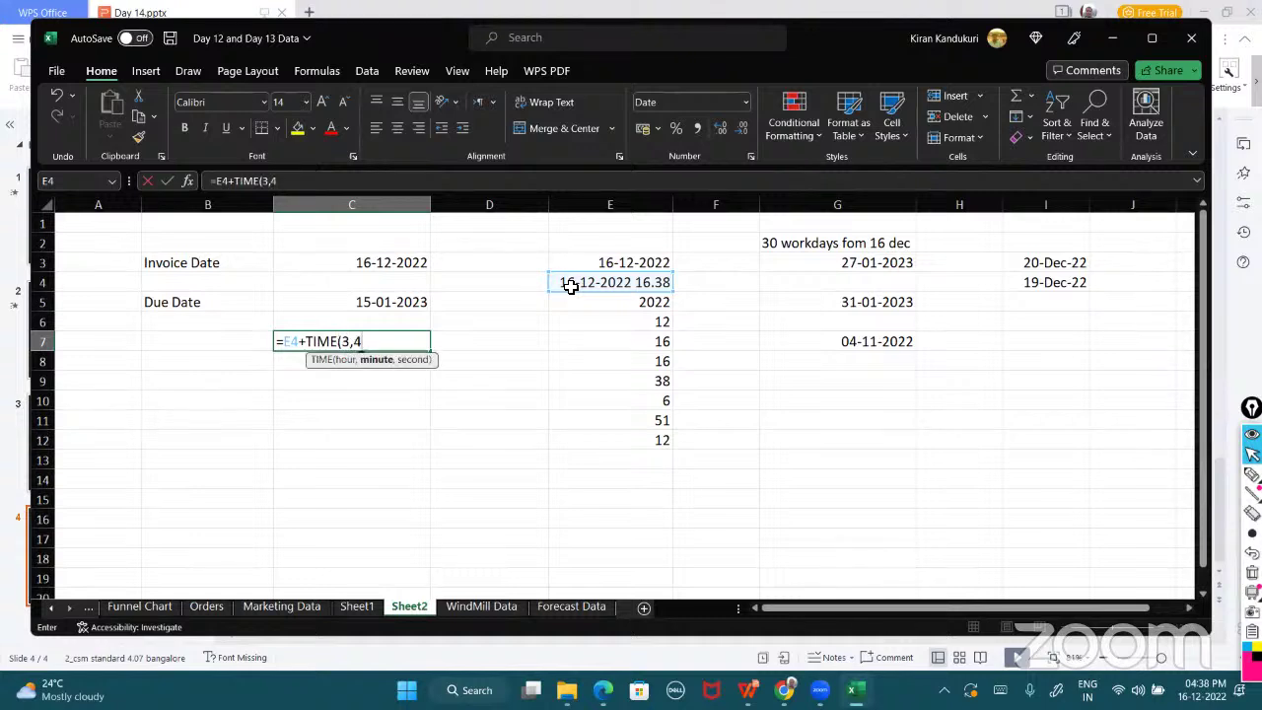
{"action": "type", "text": "5,0)"}
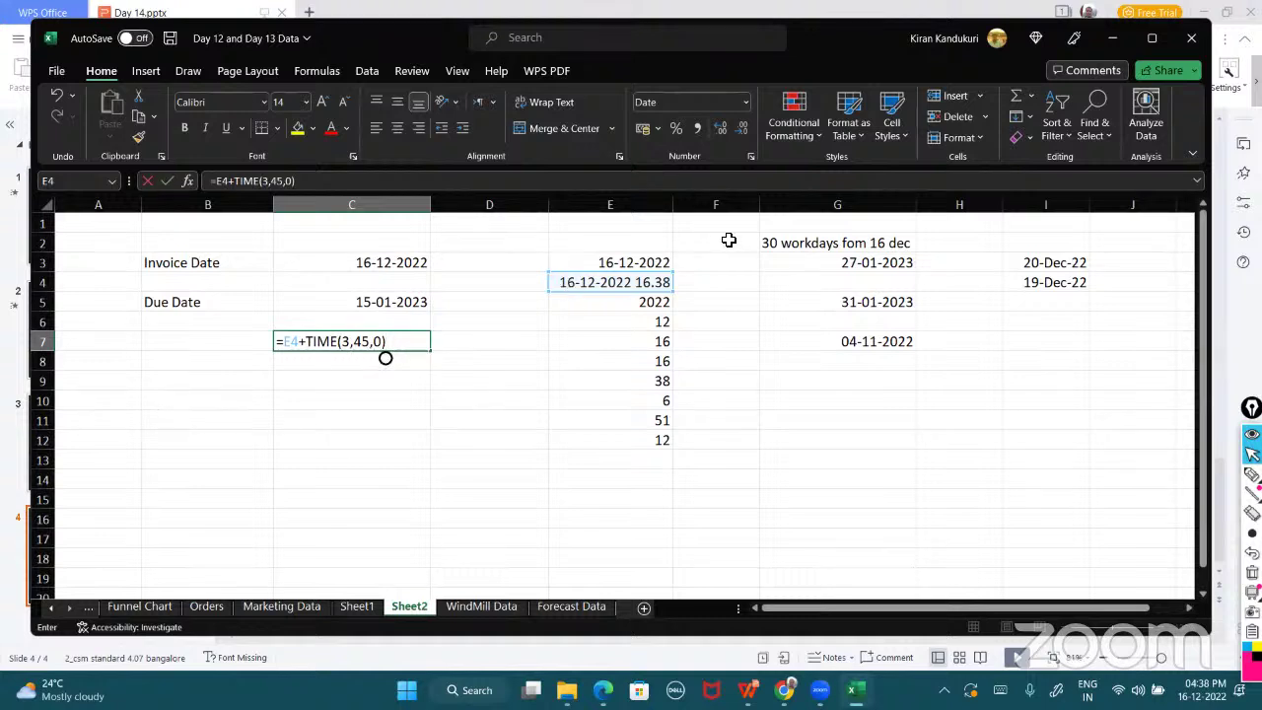
{"action": "key", "text": "Return"}
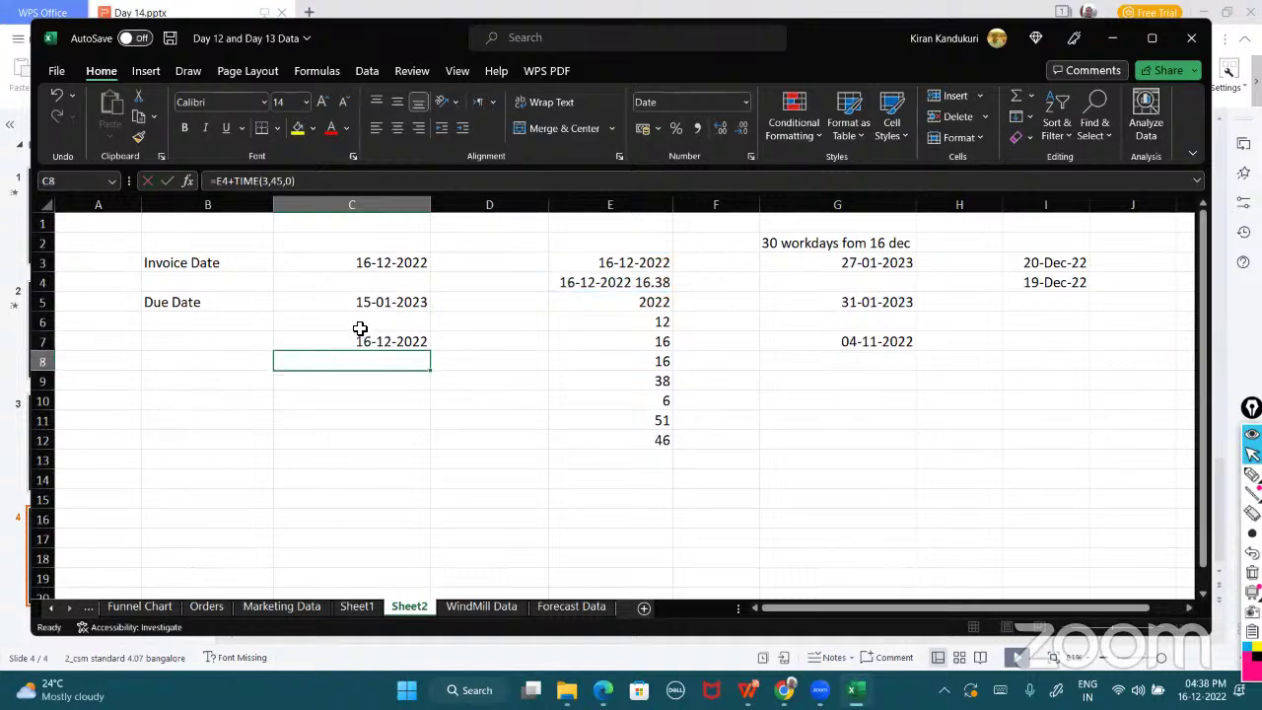
- Format C7 with the custom number format dd-mm-yyyy h.mm
{"action": "left_click", "coordinate": [332, 340]}
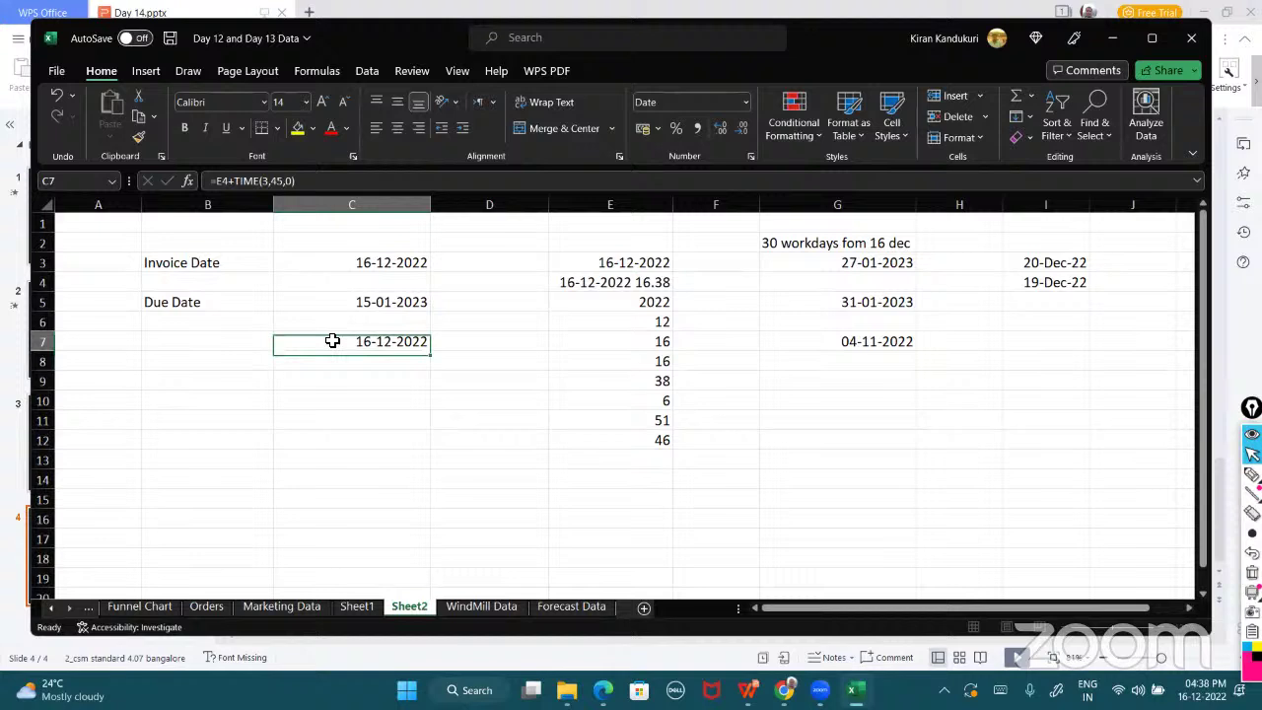
{"action": "left_click", "coordinate": [746, 103]}
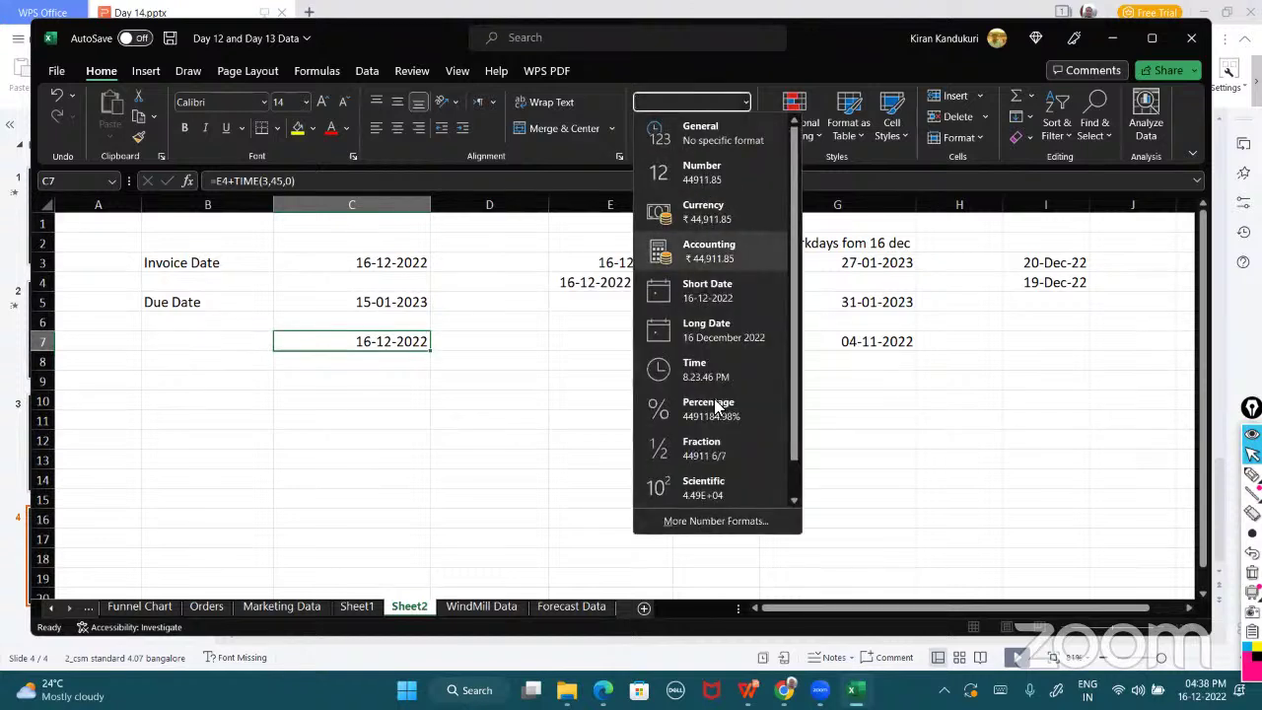
{"action": "left_click", "coordinate": [355, 343]}
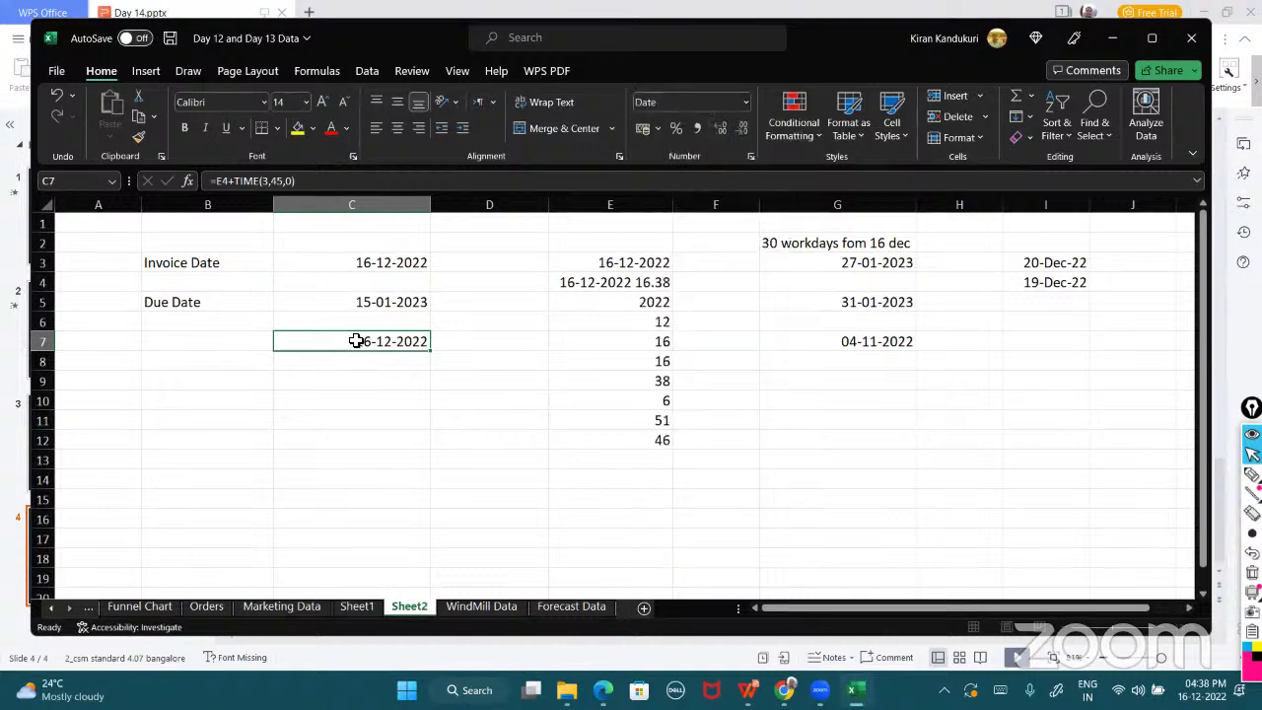
{"action": "right_click", "coordinate": [356, 342]}
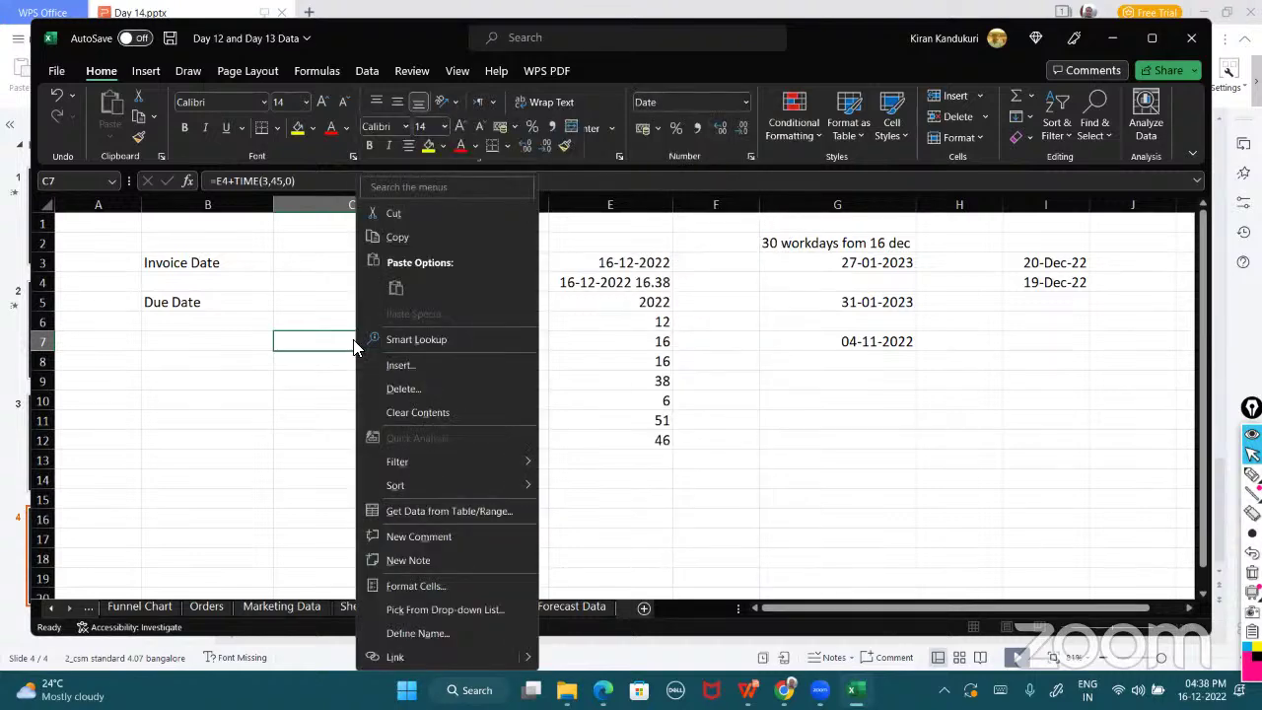
{"action": "left_click", "coordinate": [434, 585]}
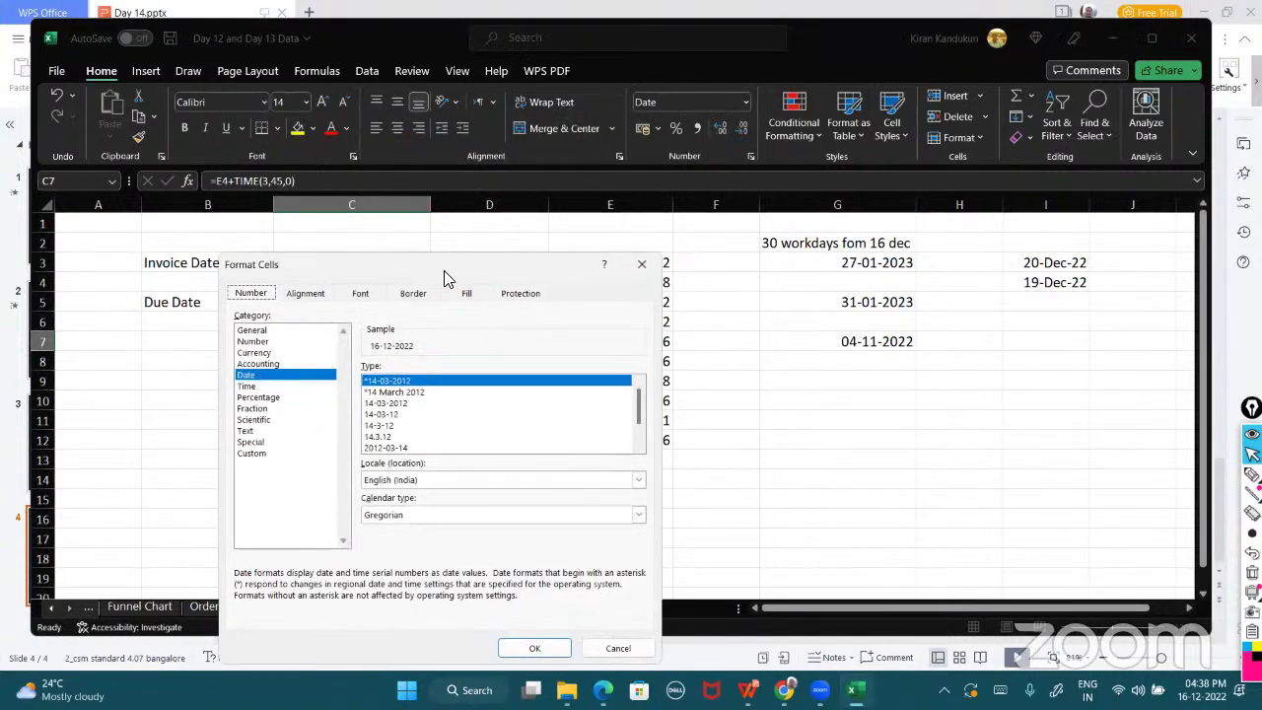
{"action": "left_click_drag", "start_coordinate": [442, 273], "coordinate": [843, 221]}
{"action": "left_click", "coordinate": [654, 400]}
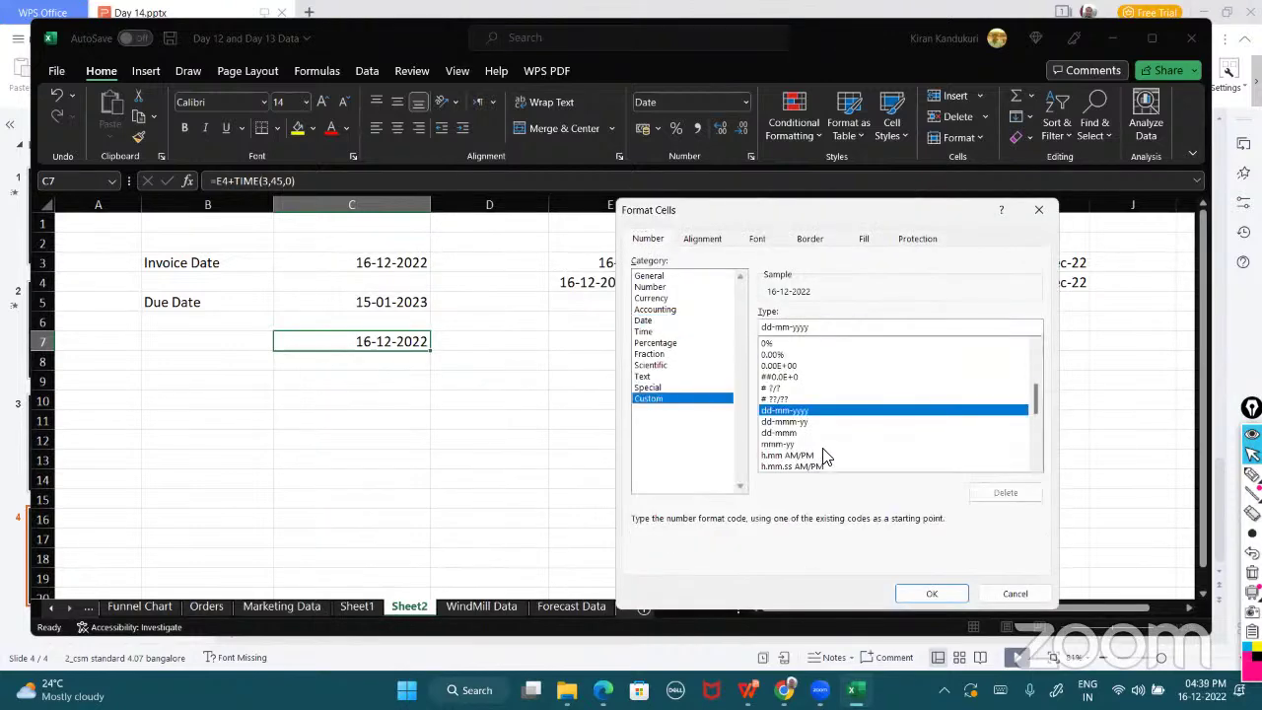
{"action": "left_click", "coordinate": [1036, 432]}
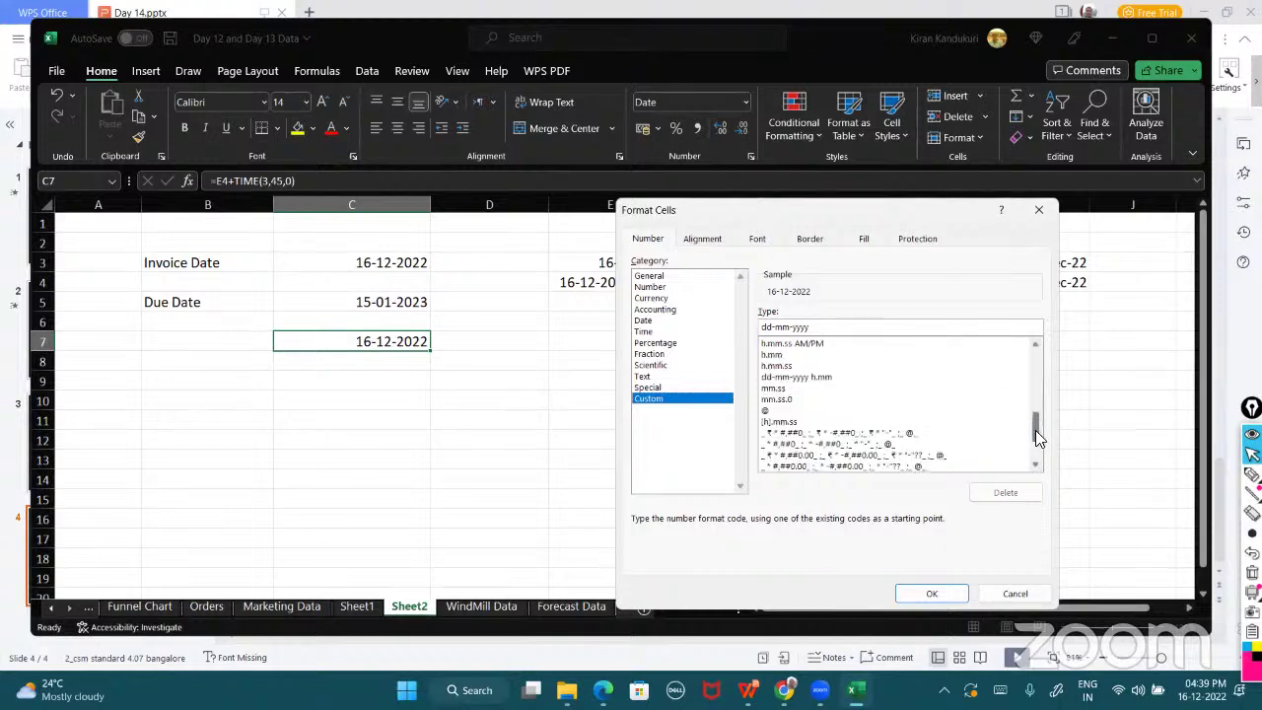
{"action": "left_click", "coordinate": [818, 378]}
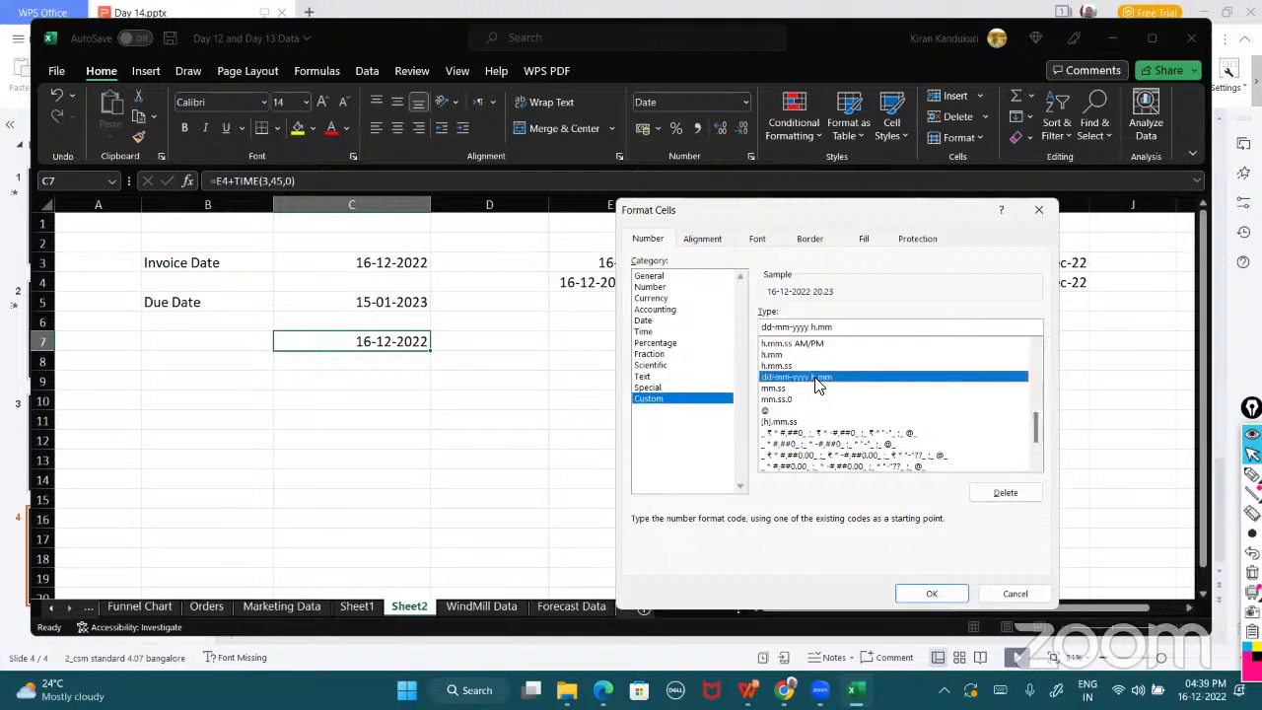
{"action": "left_click", "coordinate": [931, 592]}
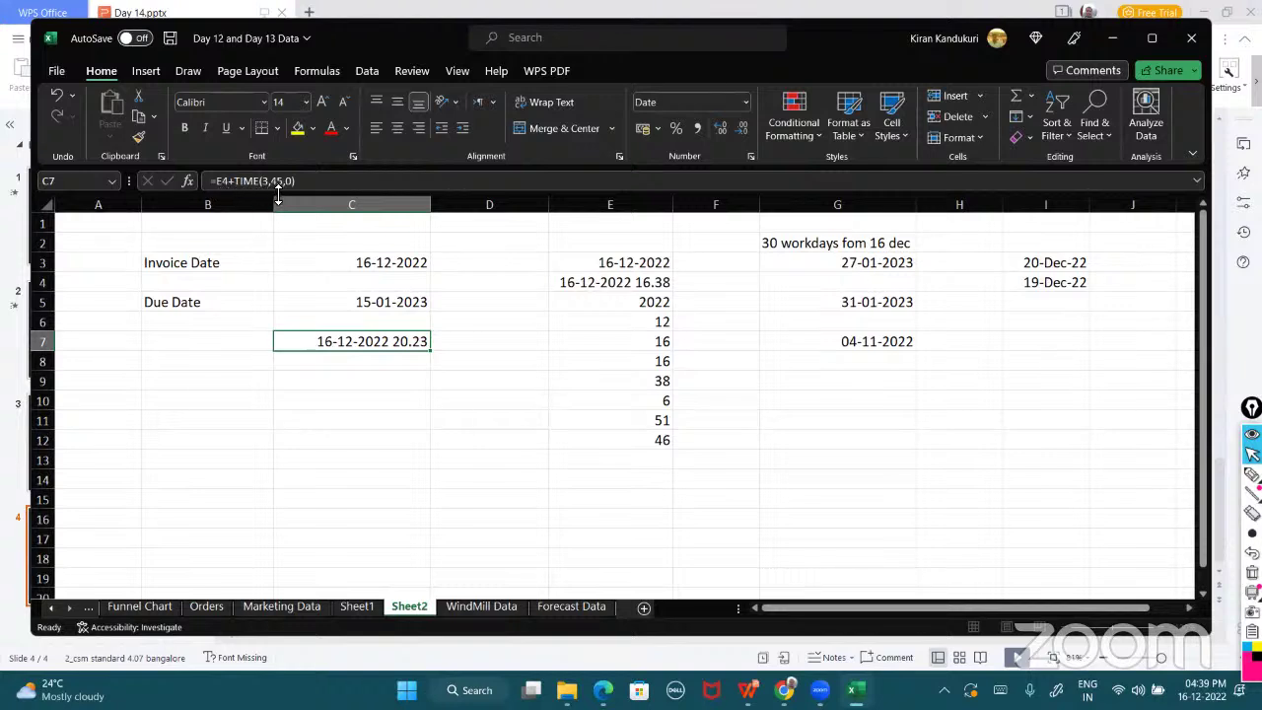
- Enter 2 in F6 to recalculate the sheet, and compare the NOW time in E4 with the shifted time in C7
{"action": "left_click", "coordinate": [566, 284]}
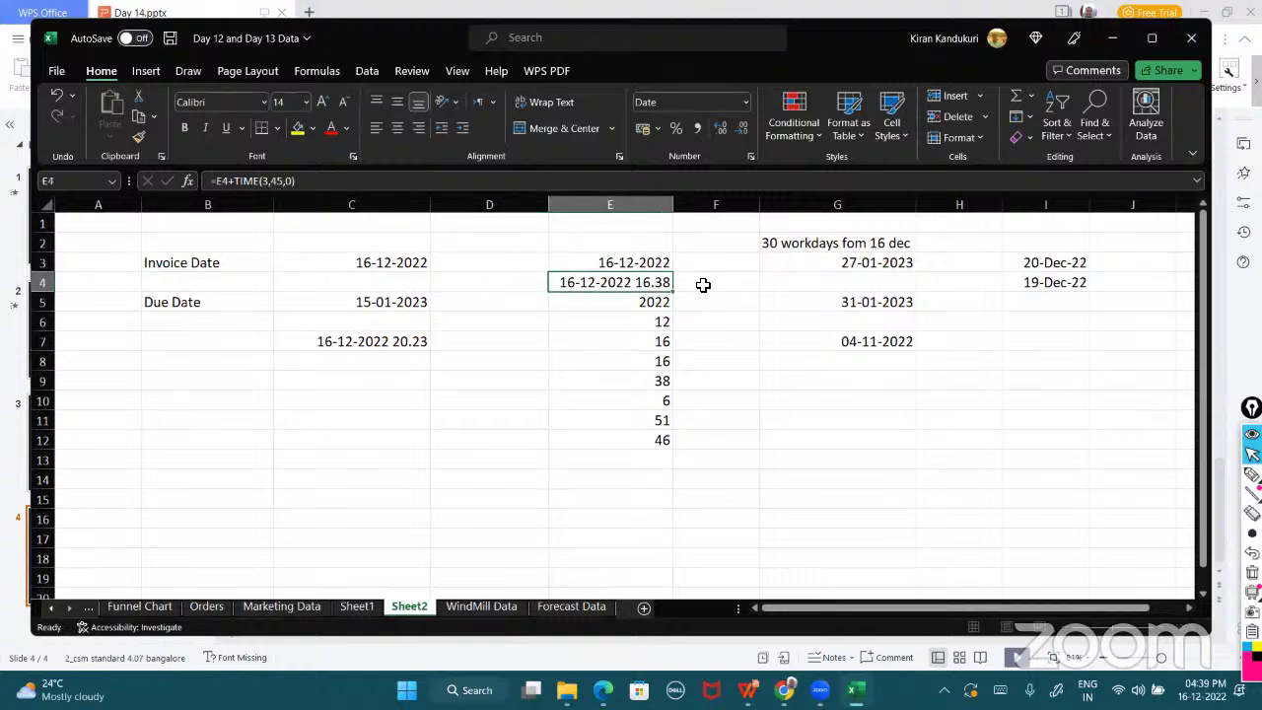
{"action": "left_click", "coordinate": [741, 330]}
{"action": "type", "text": "2"}
{"action": "key", "text": "Tab"}
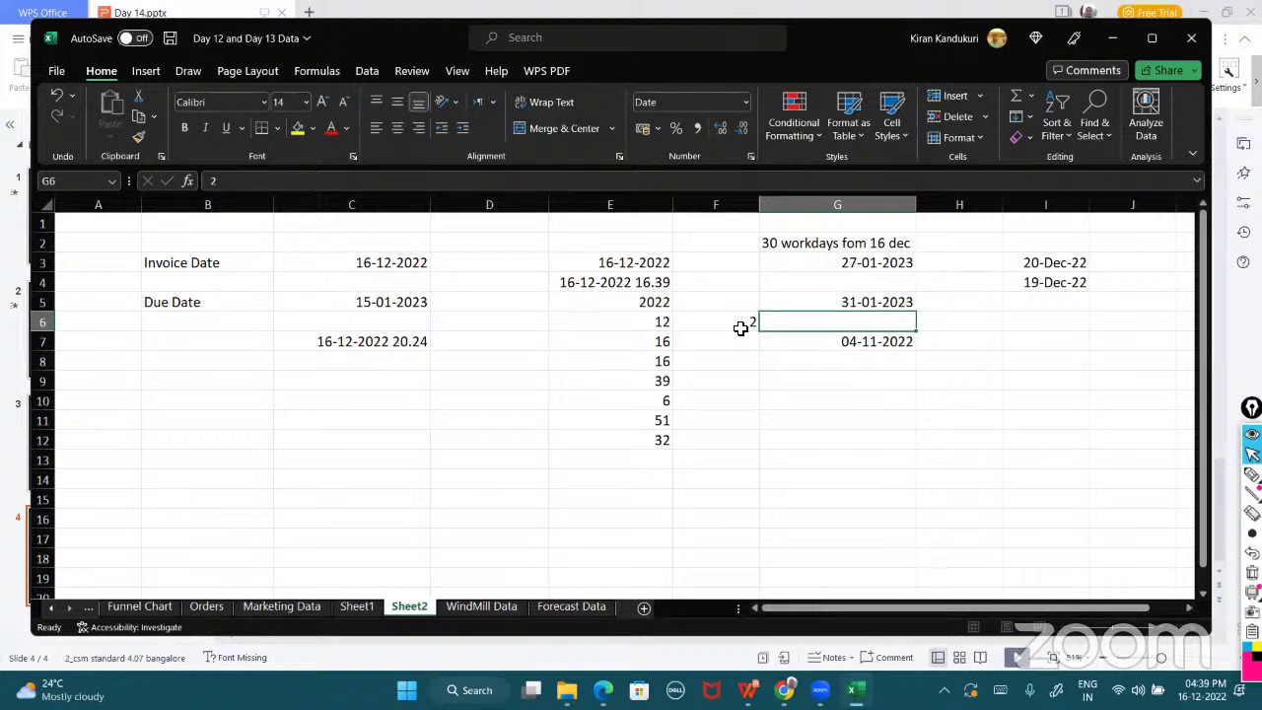
{"action": "left_click", "coordinate": [616, 284]}
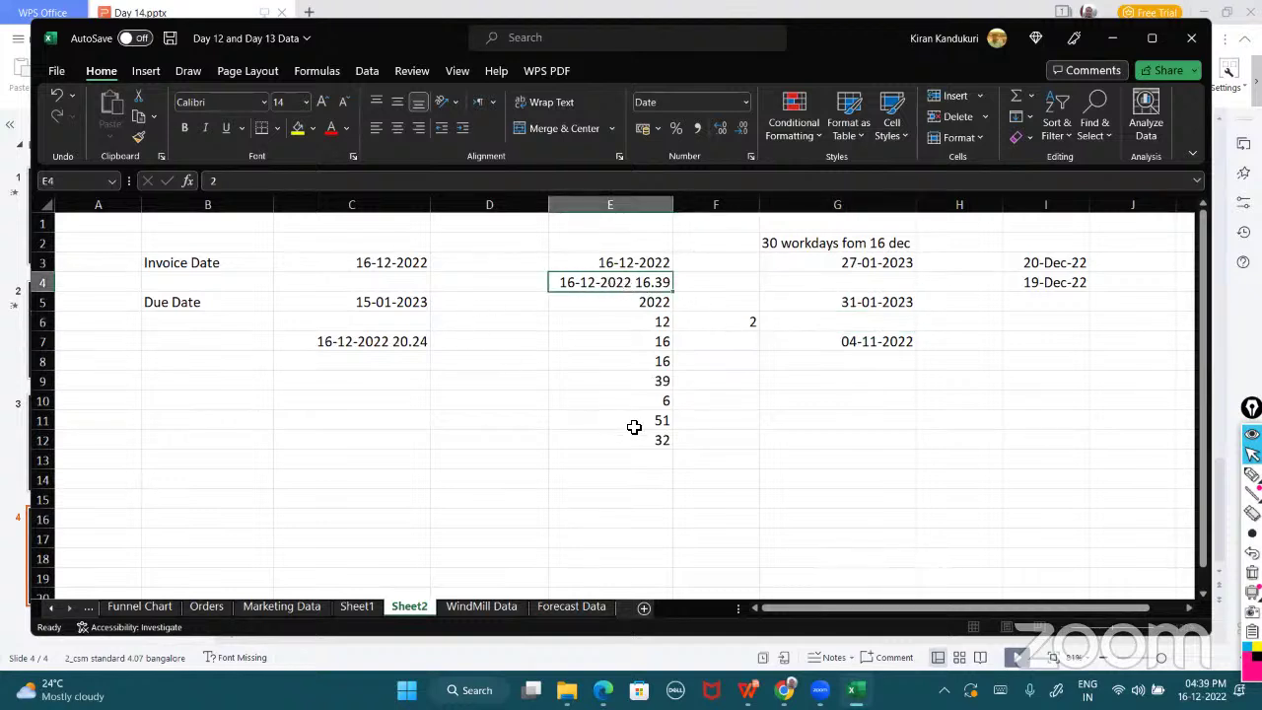
{"action": "left_click", "coordinate": [356, 343]}
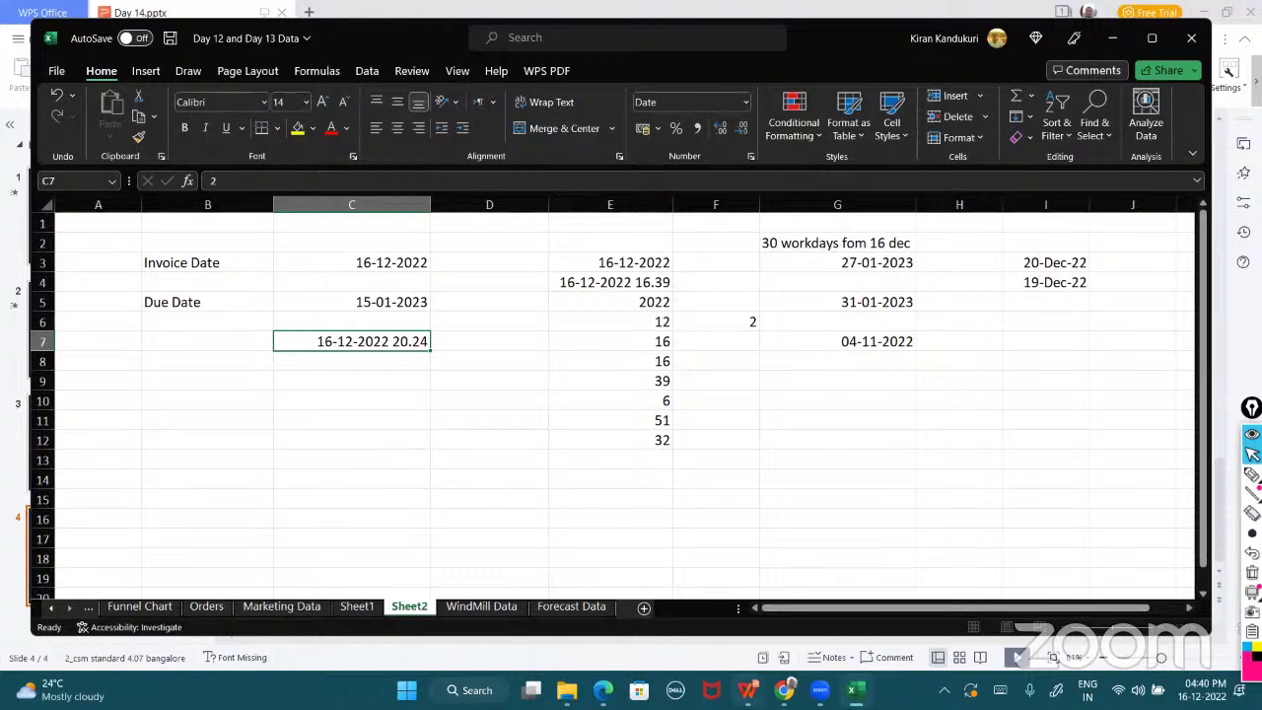
{"action": "left_click", "coordinate": [678, 542]}
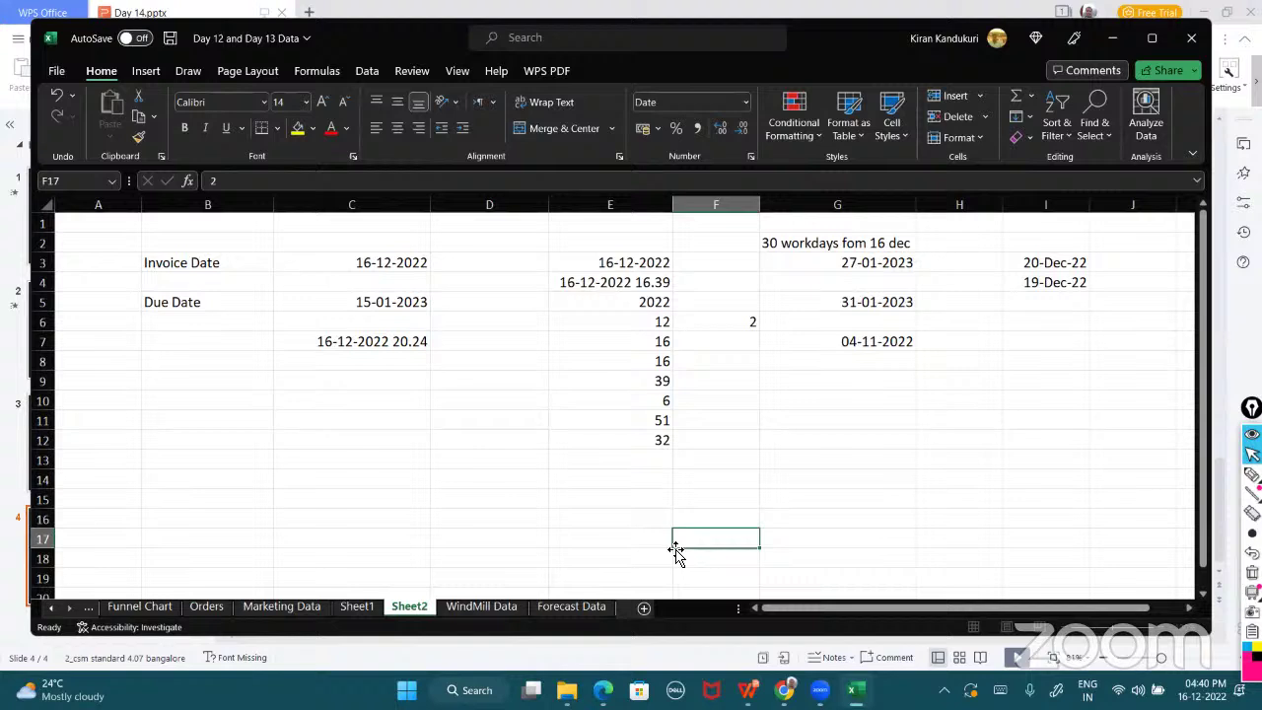
- Add a new blank worksheet after Sheet2 and maximize the workbook window
{"action": "left_click", "coordinate": [644, 611]}
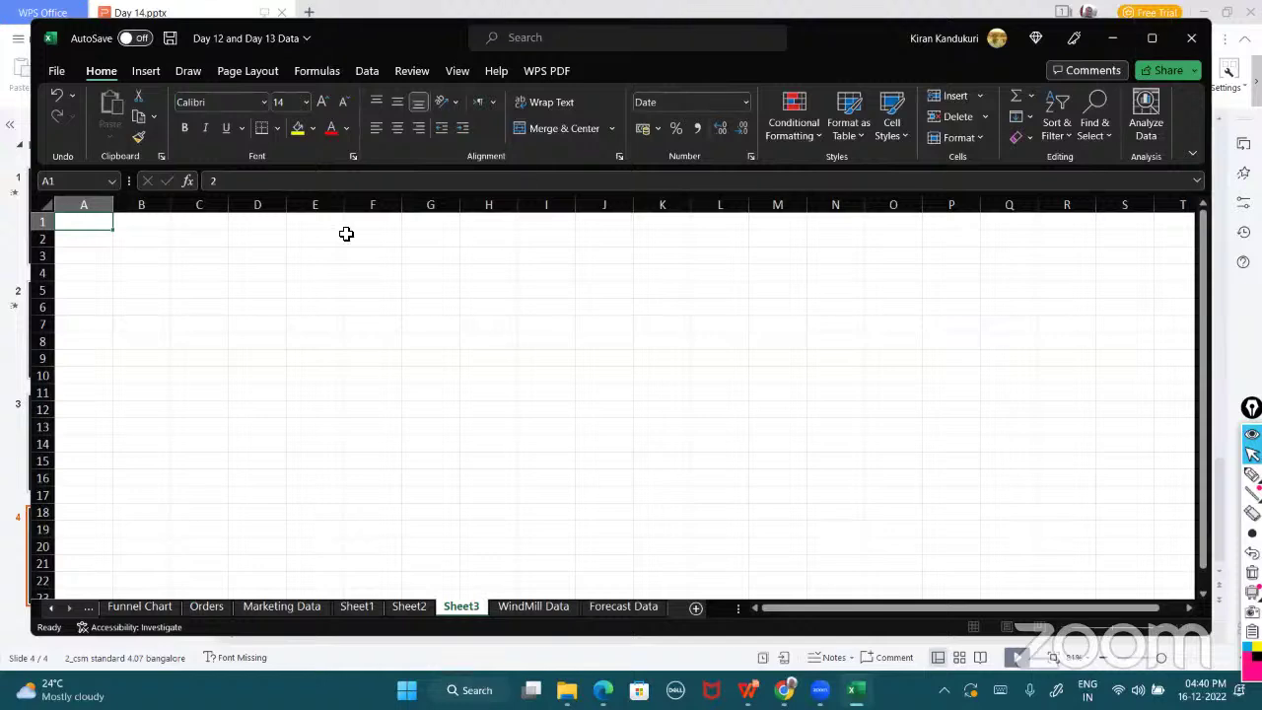
{"action": "left_click", "coordinate": [367, 72]}
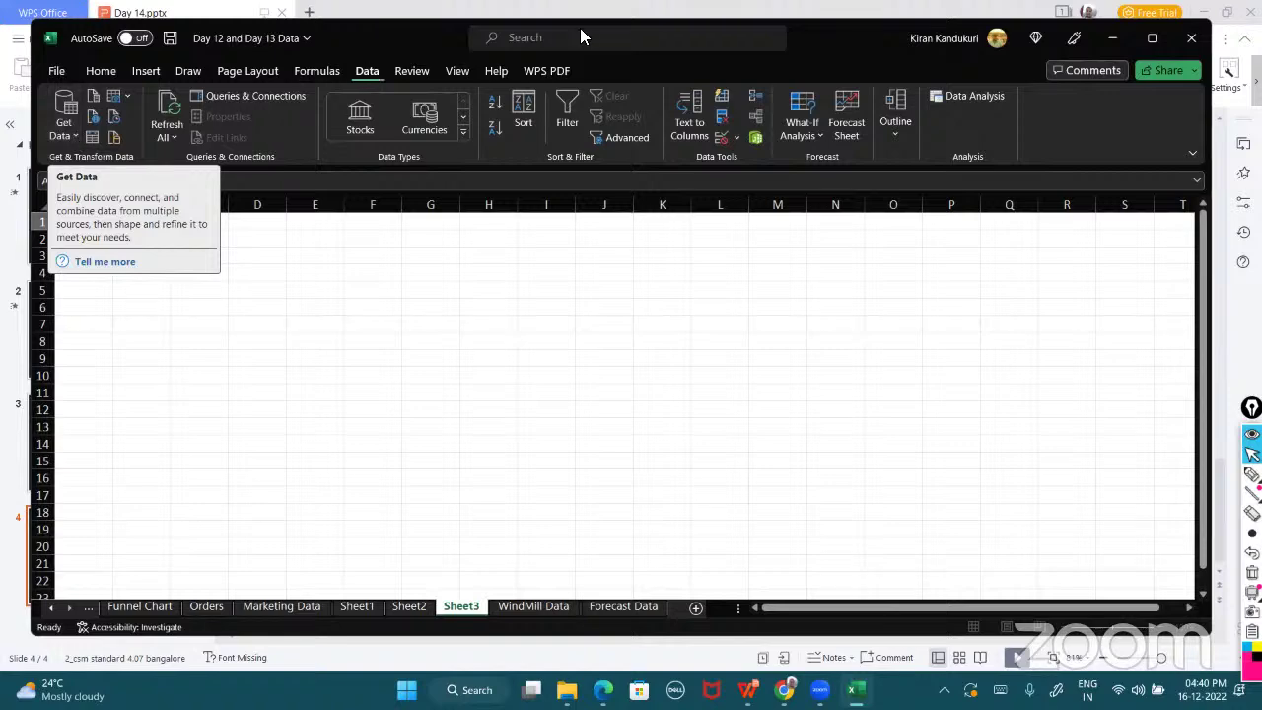
{"action": "double_click", "coordinate": [373, 36]}
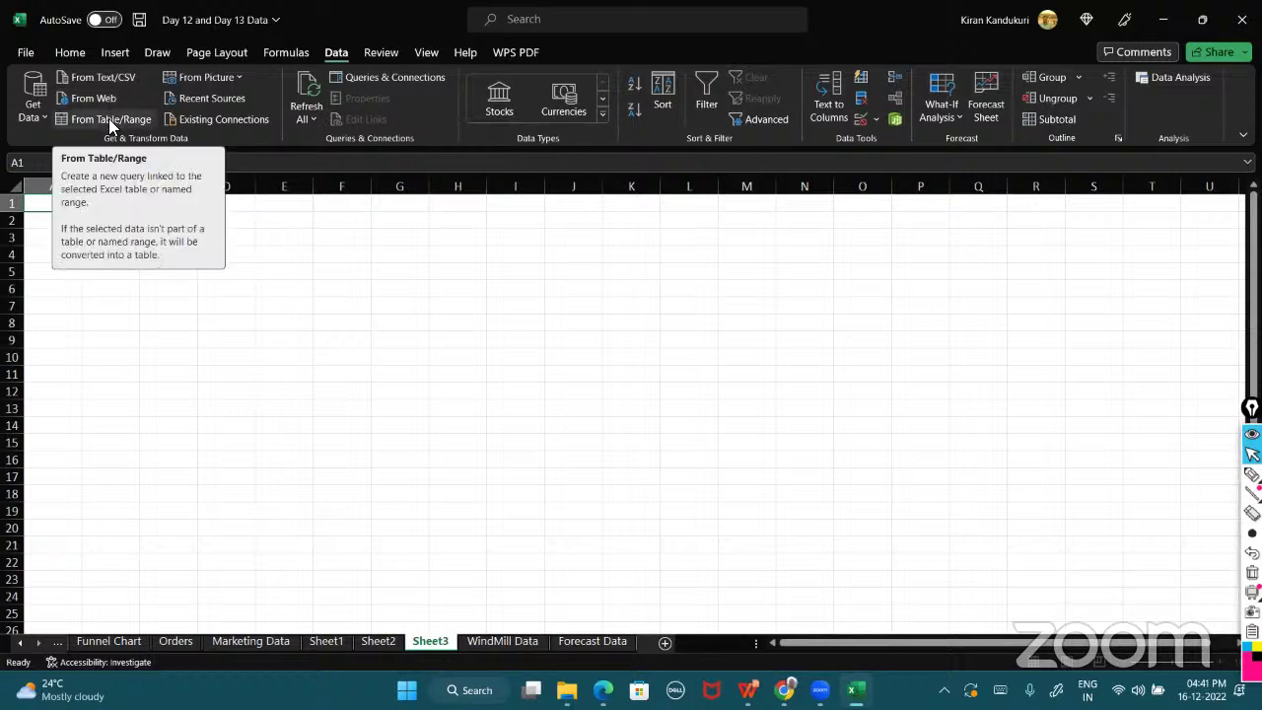
- Import the AMZN Stock PDF from the Data Sources folder inside Documents > 360DigiTMG as external data
{"action": "left_click", "coordinate": [43, 116]}
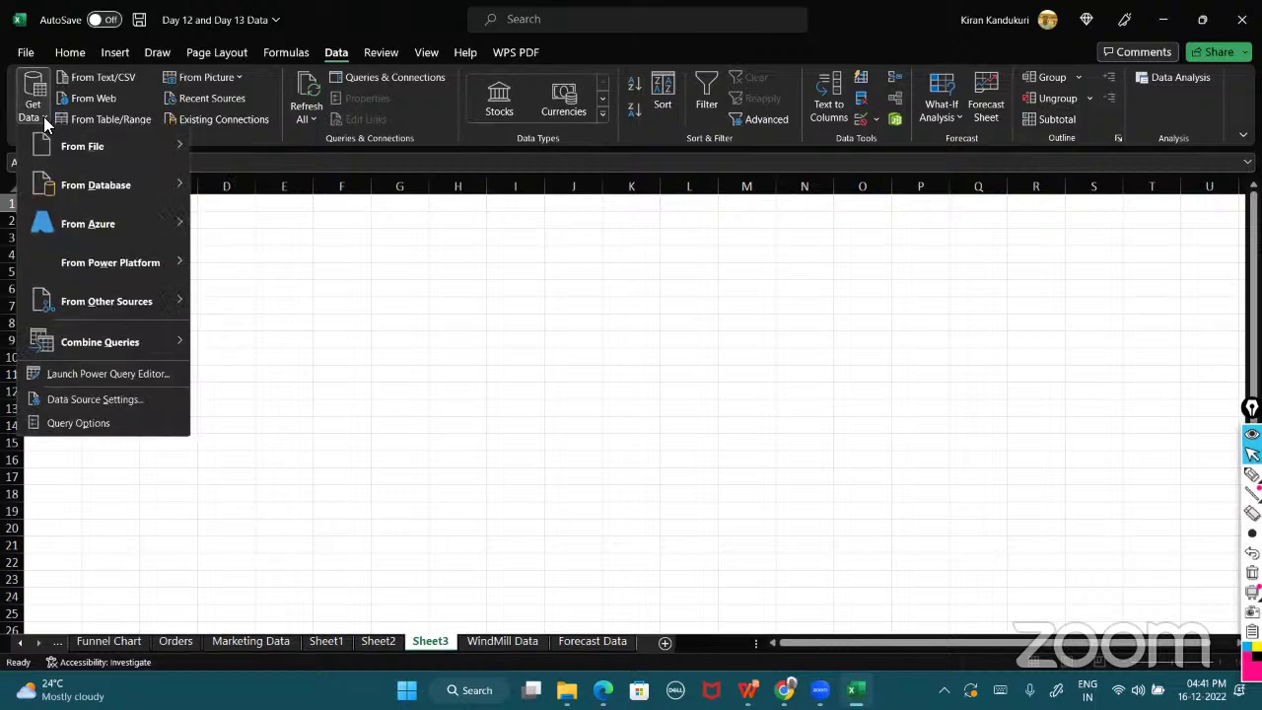
{"action": "mouse_move", "coordinate": [94, 154]}
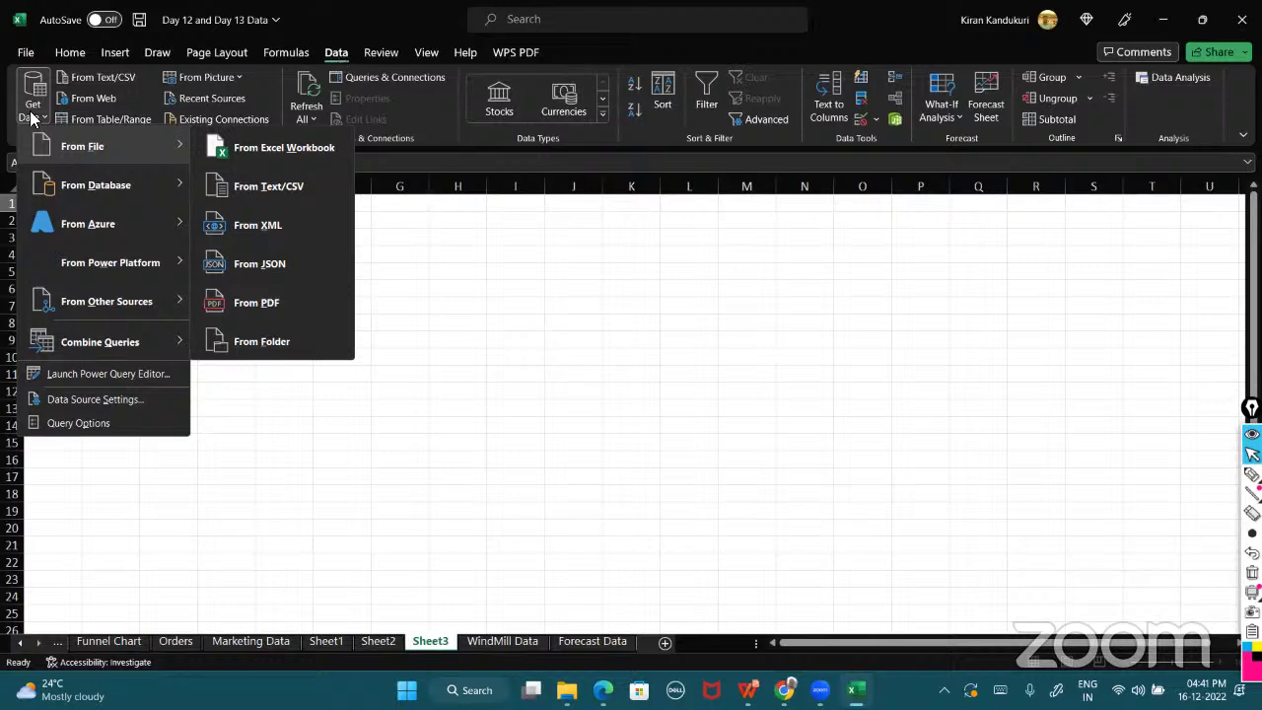
{"action": "left_click", "coordinate": [310, 313]}
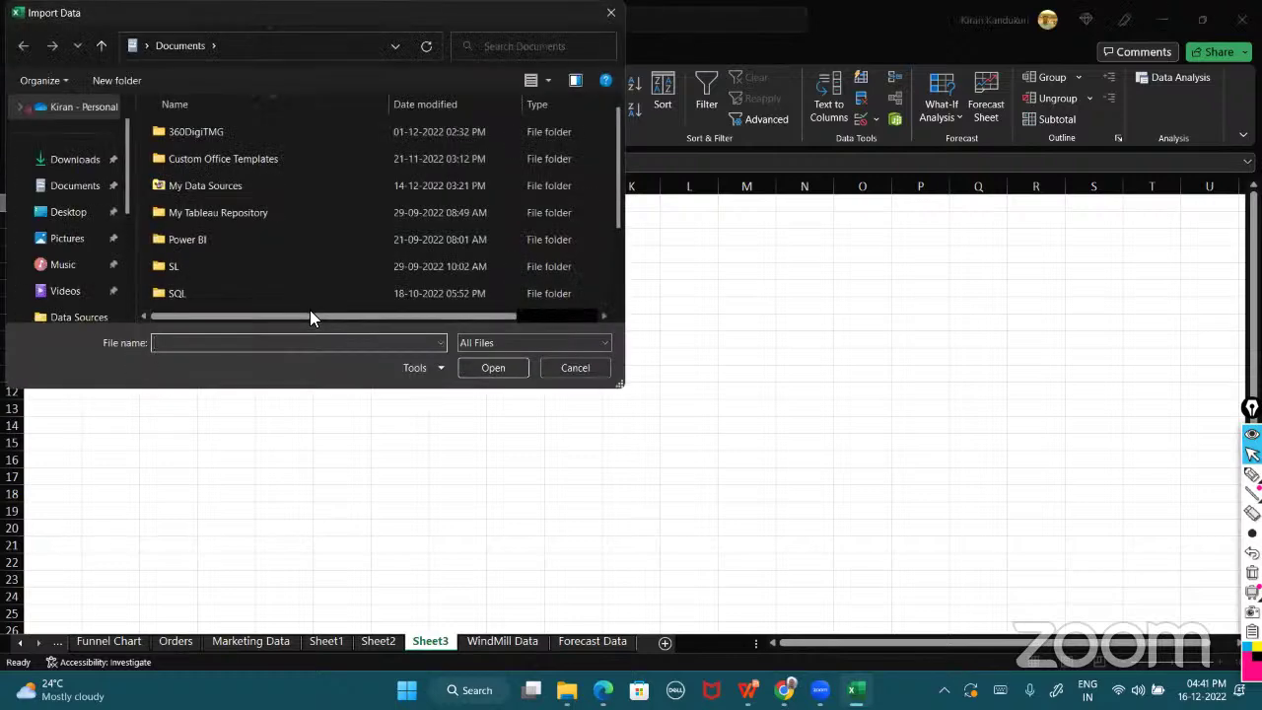
{"action": "double_click", "coordinate": [221, 133]}
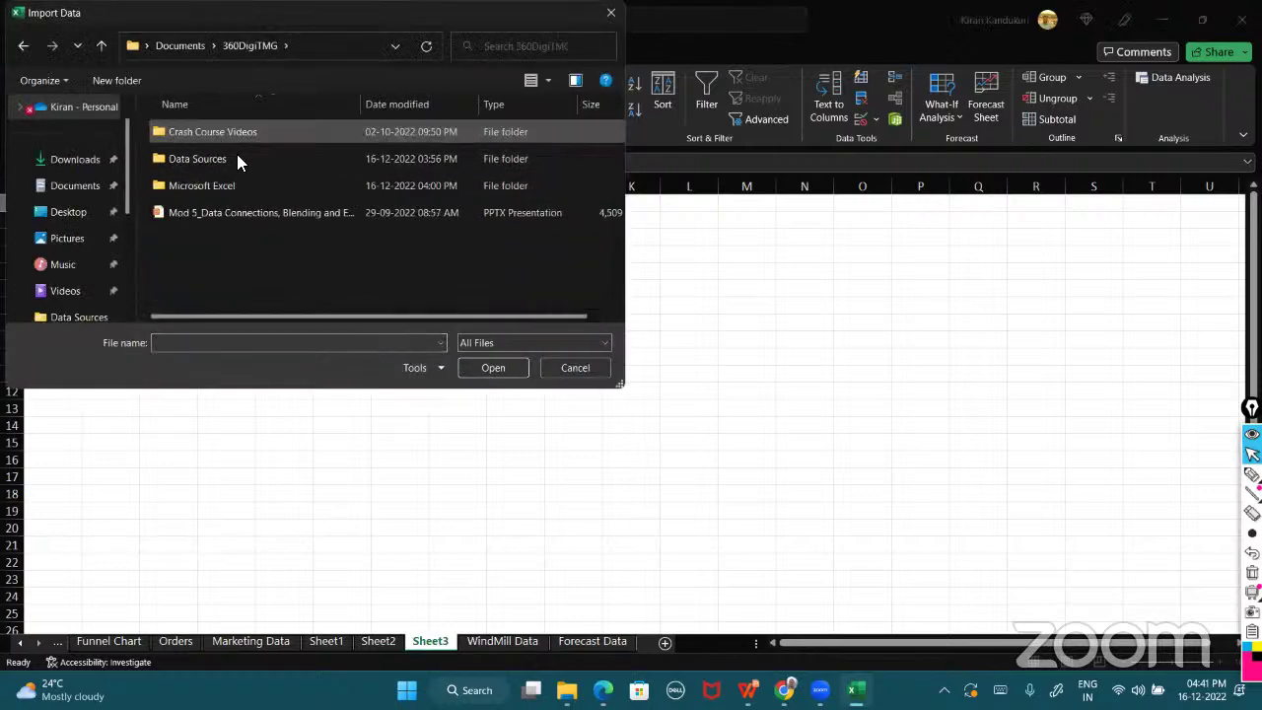
{"action": "double_click", "coordinate": [238, 159]}
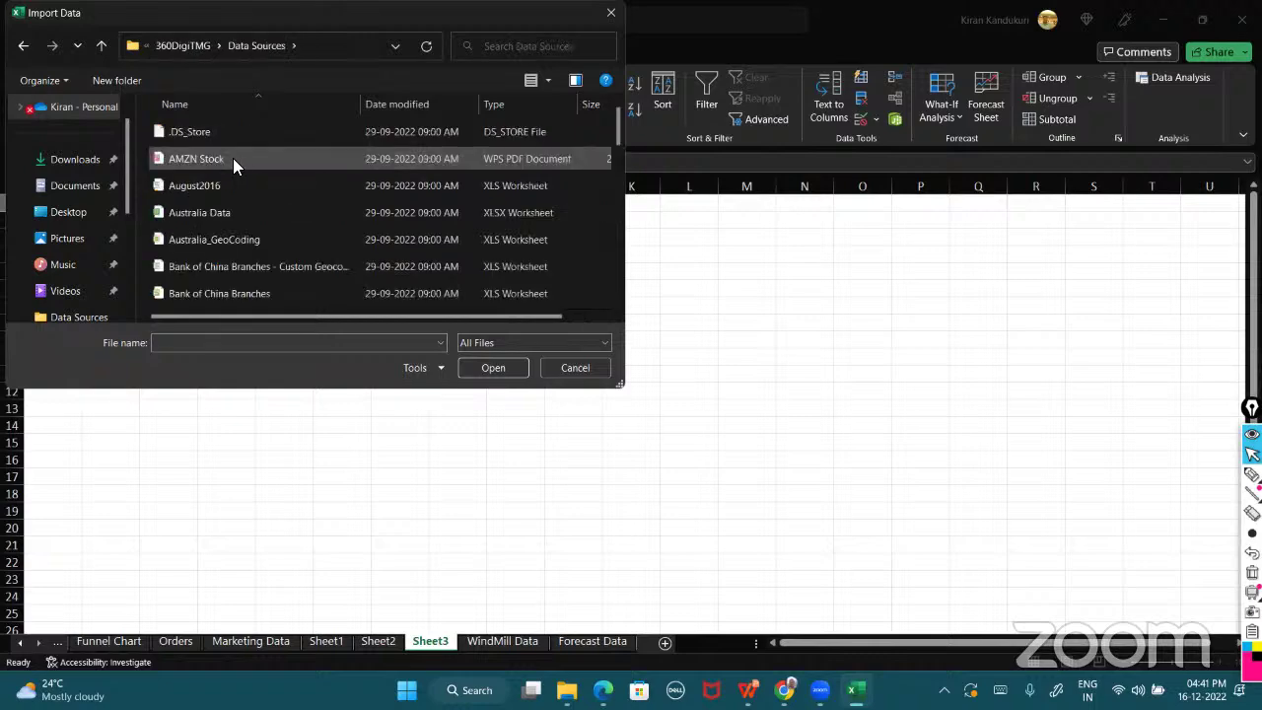
{"action": "left_click", "coordinate": [233, 158]}
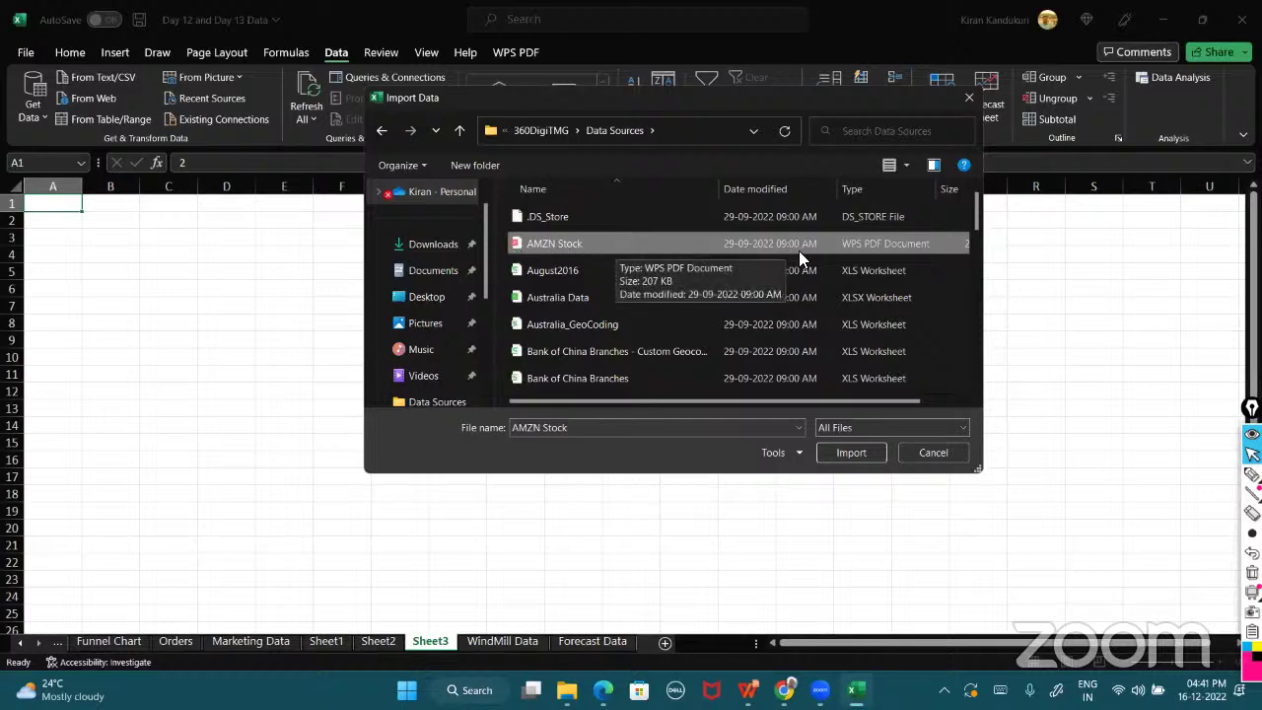
{"action": "left_click", "coordinate": [850, 452]}
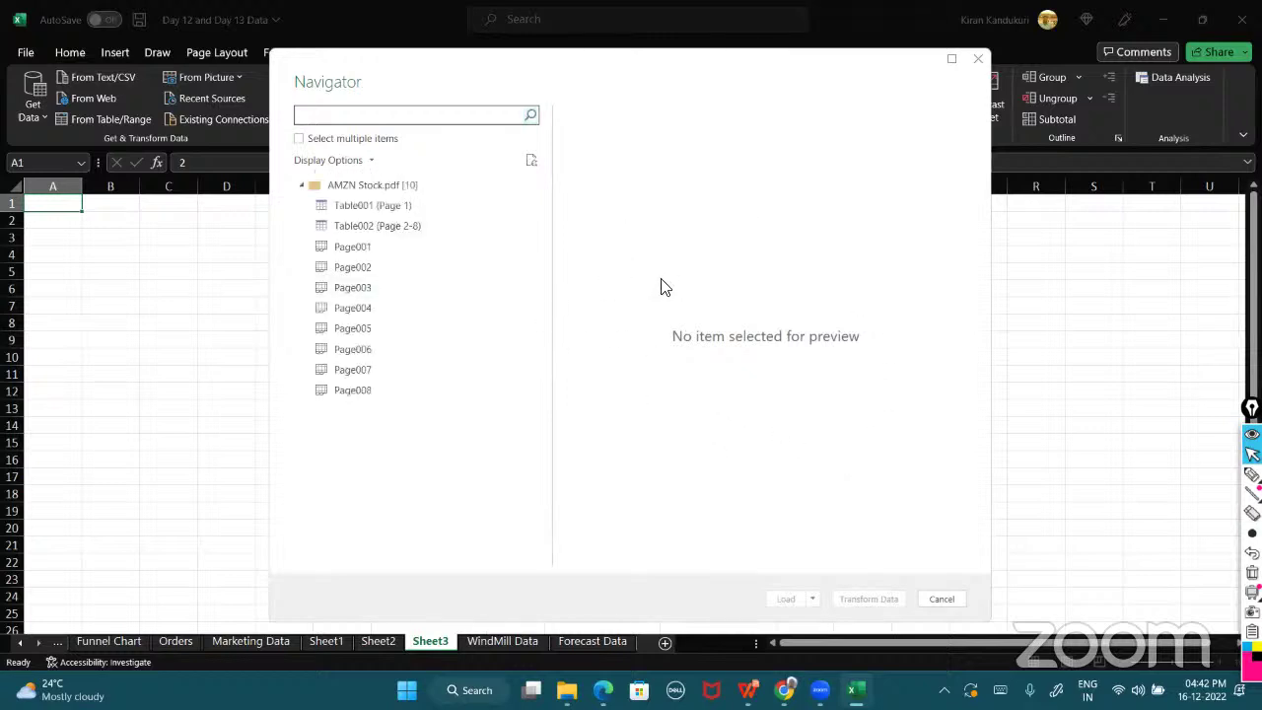
- Preview Table001, Table002 and several individual pages of AMZN Stock.pdf to compare how their data is laid out
{"action": "left_click", "coordinate": [384, 209]}
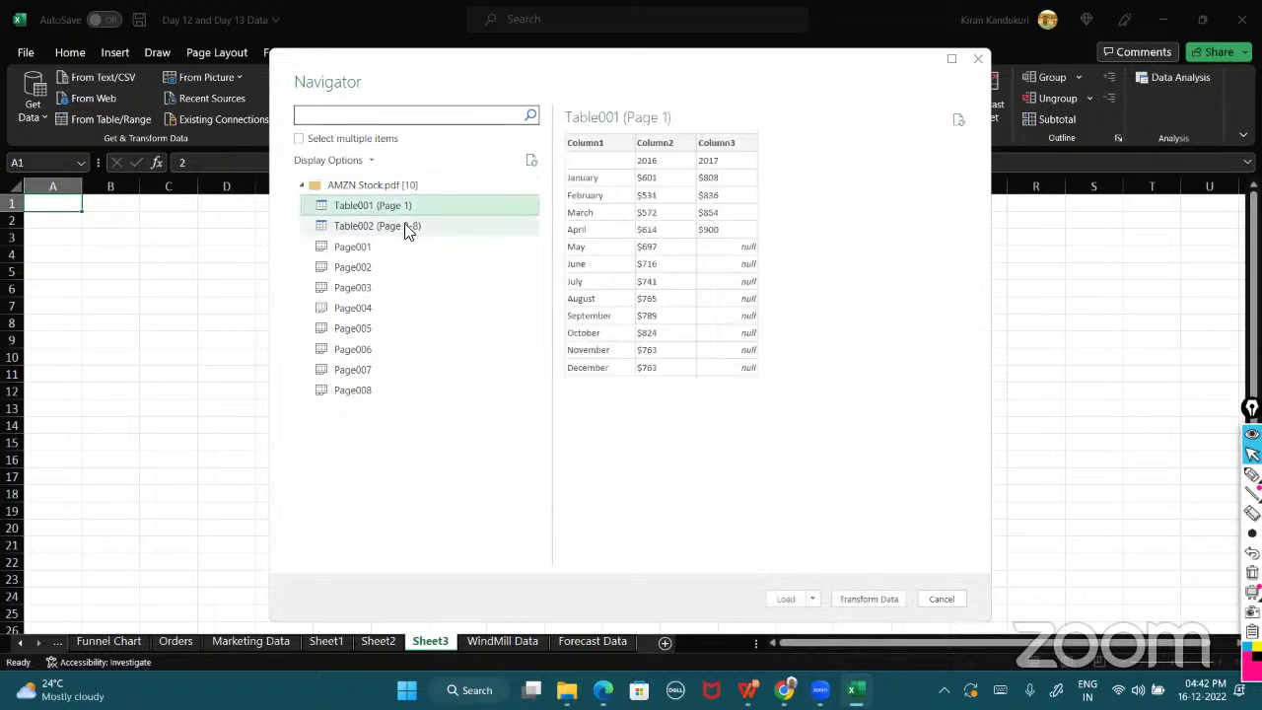
{"action": "left_click", "coordinate": [410, 229]}
{"action": "scroll", "coordinate": [720, 262], "scroll_direction": "down", "scroll_amount": 5}
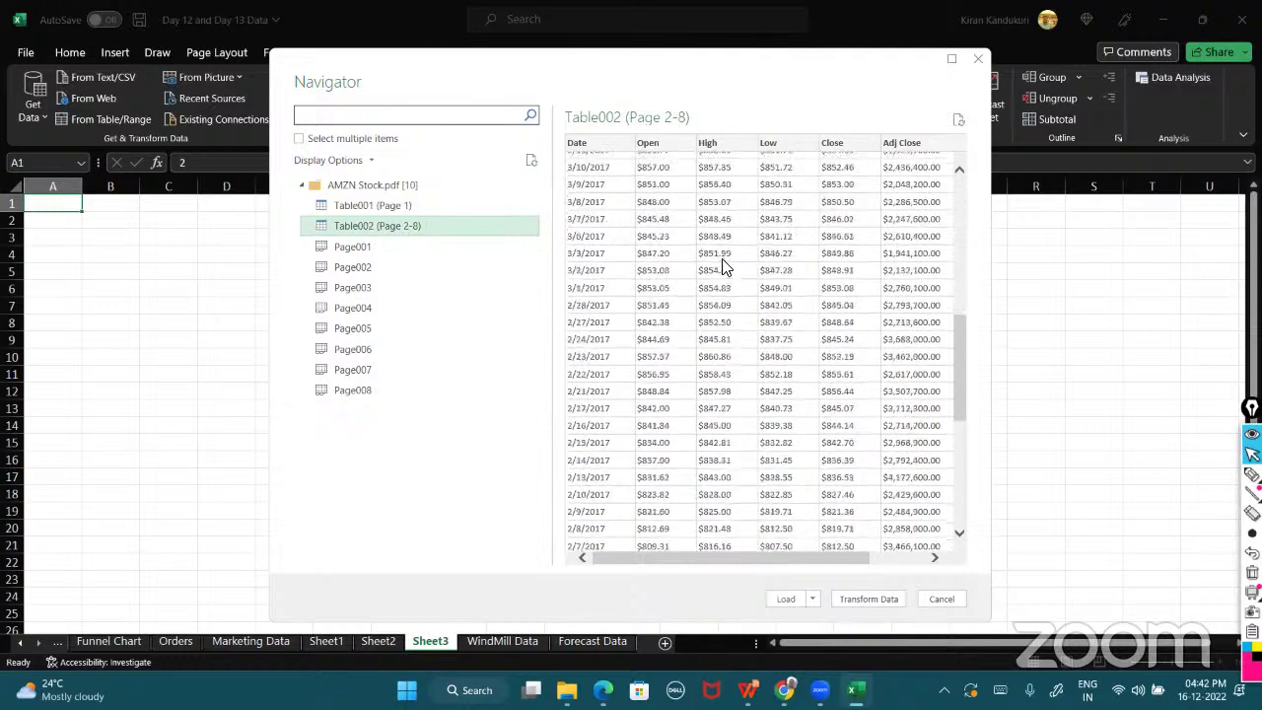
{"action": "scroll", "coordinate": [722, 260], "scroll_direction": "down", "scroll_amount": 5}
{"action": "scroll", "coordinate": [723, 262], "scroll_direction": "up", "scroll_amount": 10}
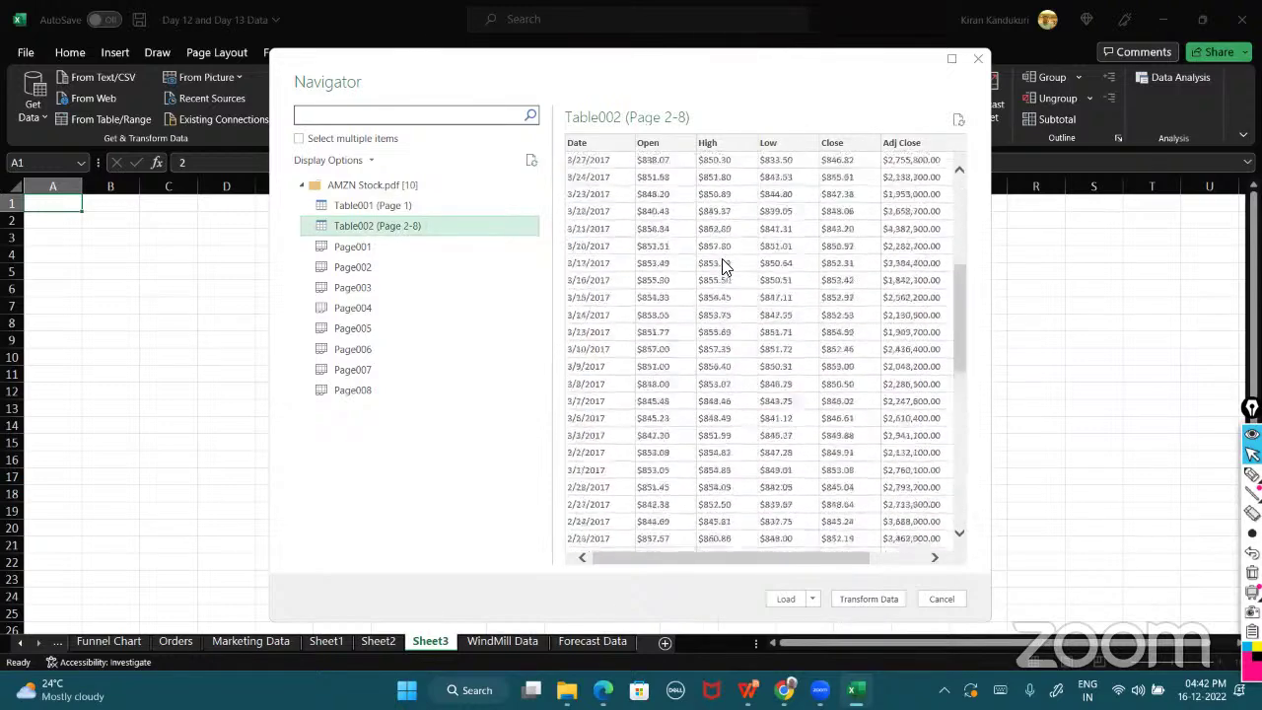
{"action": "left_click", "coordinate": [404, 253]}
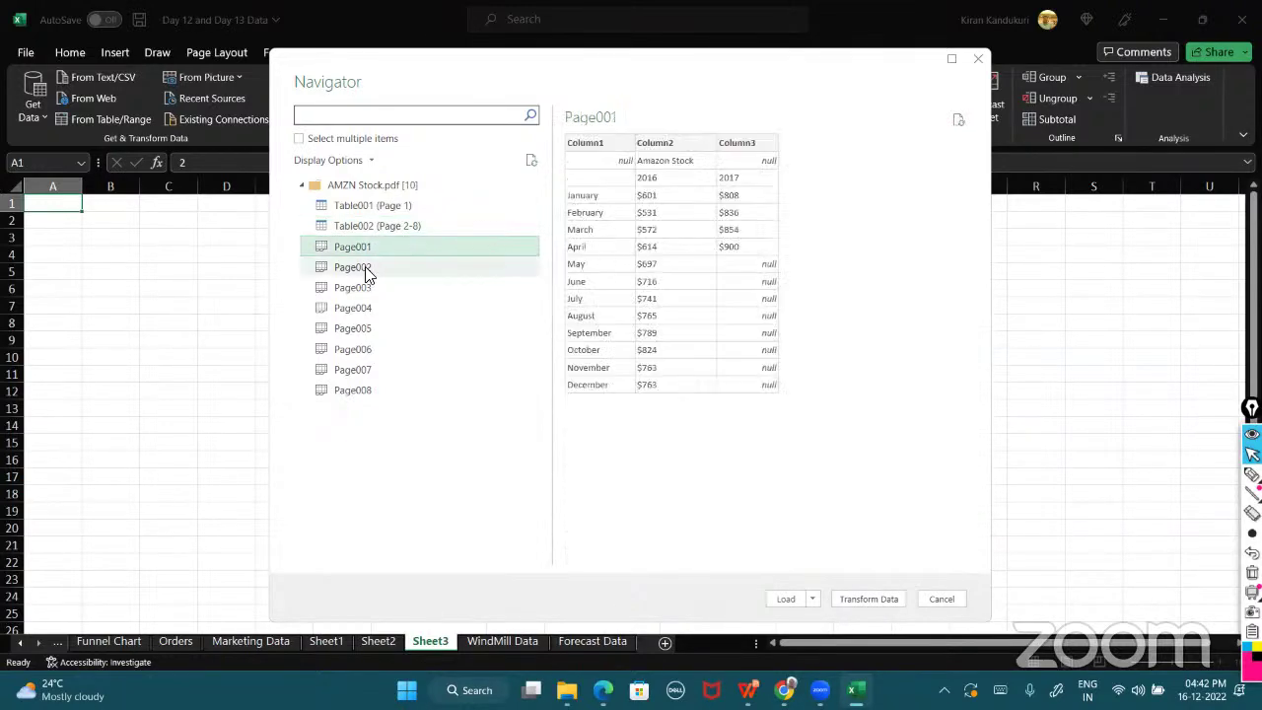
{"action": "left_click", "coordinate": [365, 272]}
{"action": "left_click", "coordinate": [386, 293]}
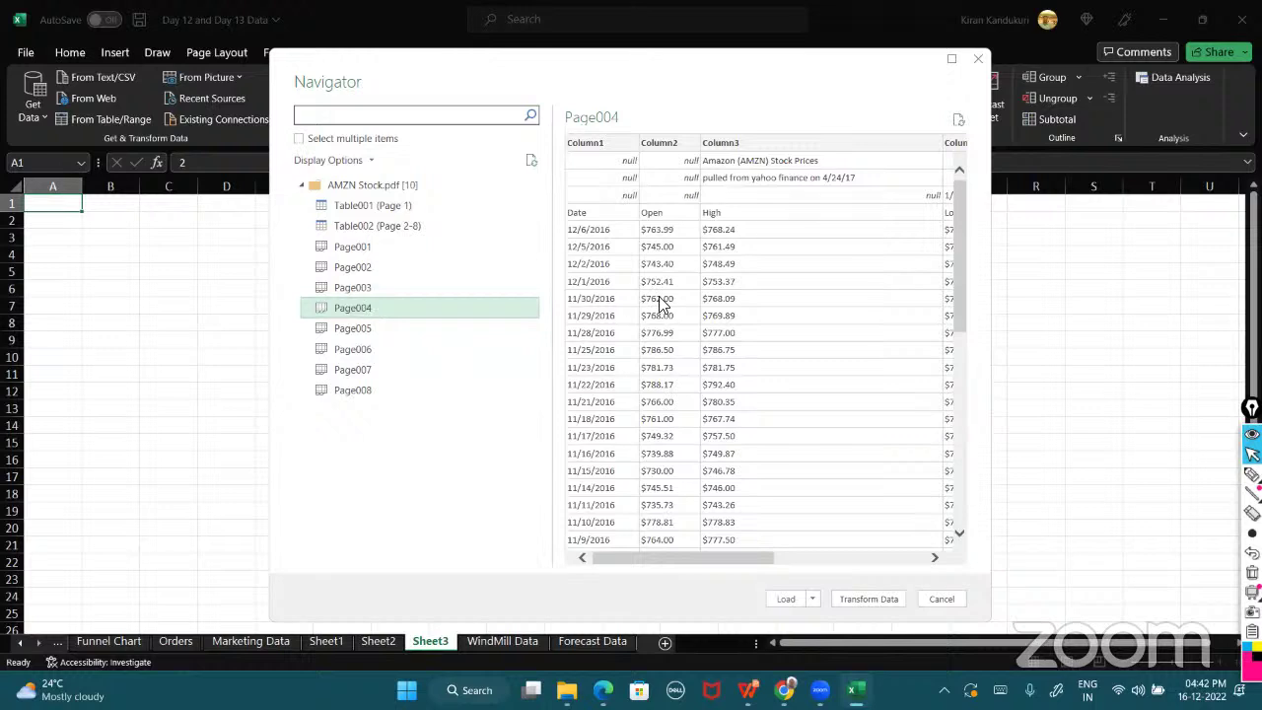
{"action": "left_click", "coordinate": [398, 266]}
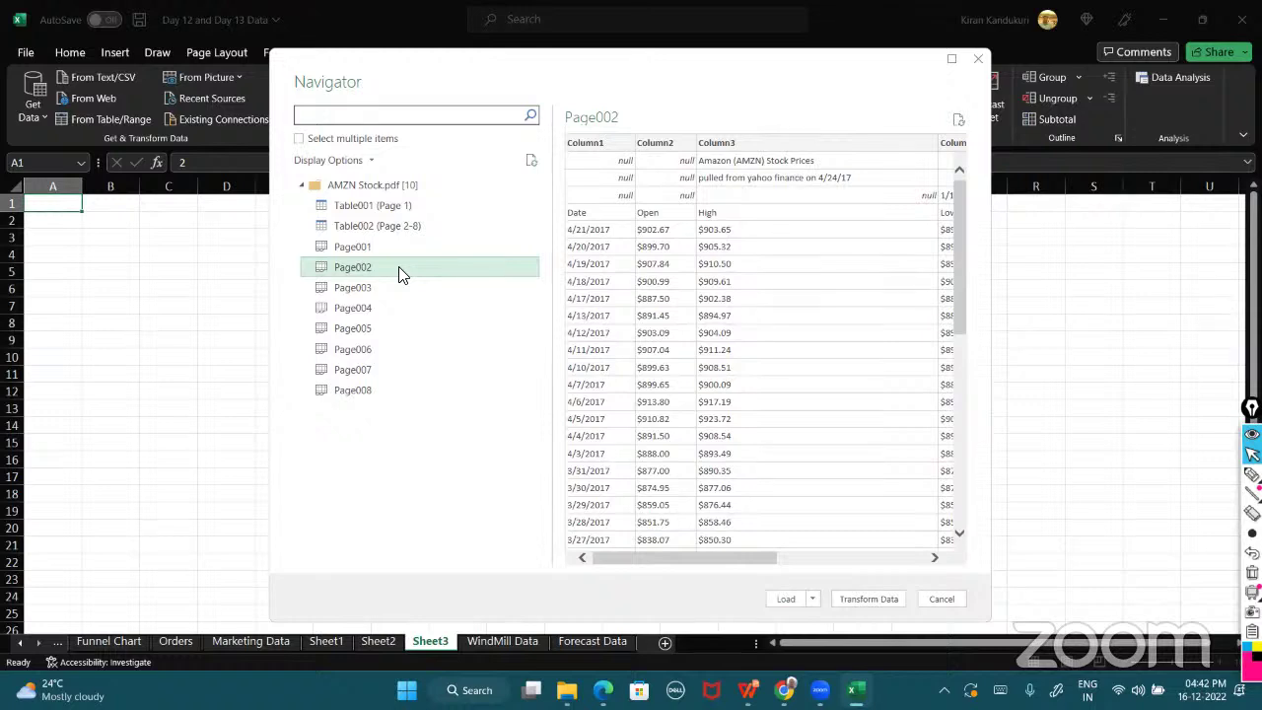
{"action": "left_click", "coordinate": [301, 140]}
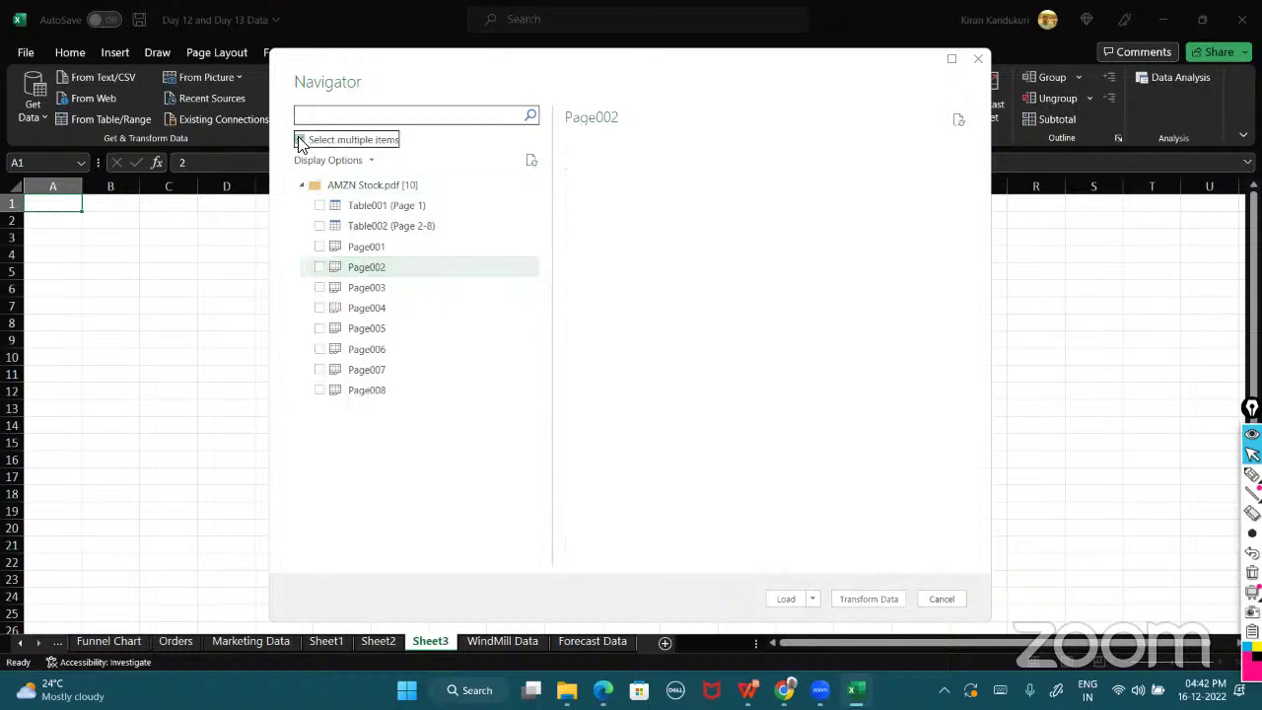
{"action": "left_click", "coordinate": [317, 268]}
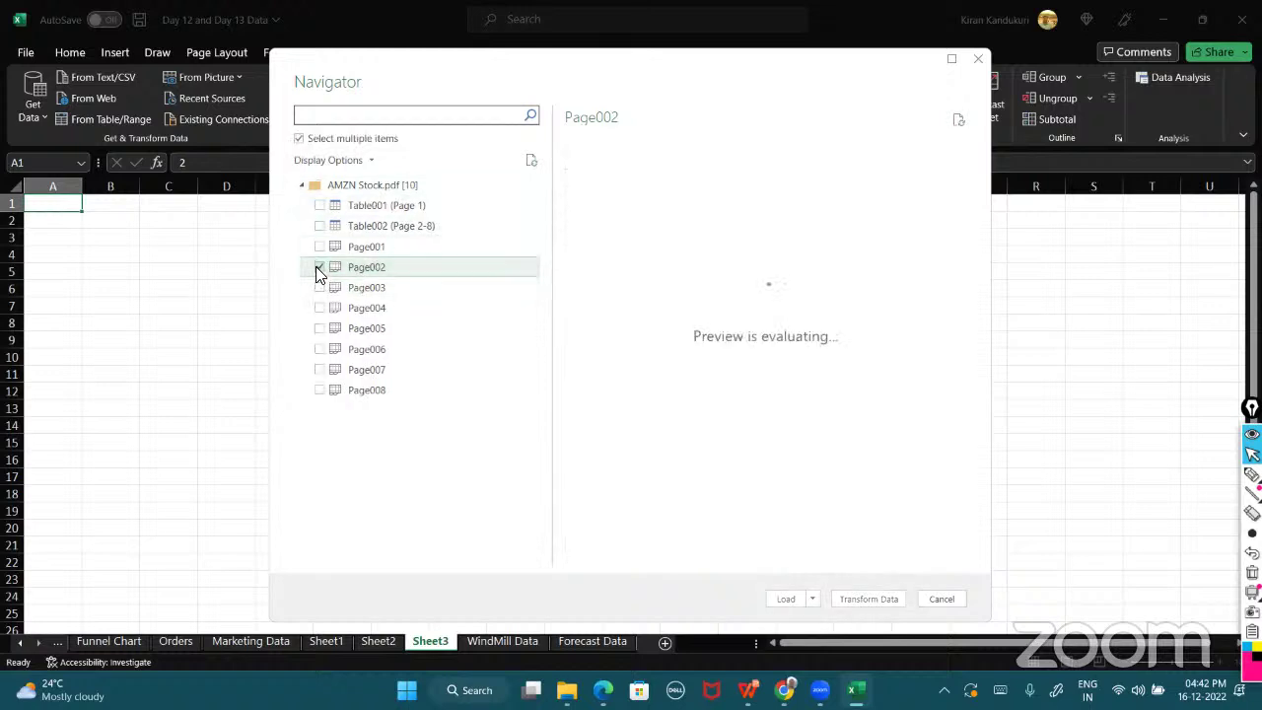
{"action": "left_click", "coordinate": [320, 288]}
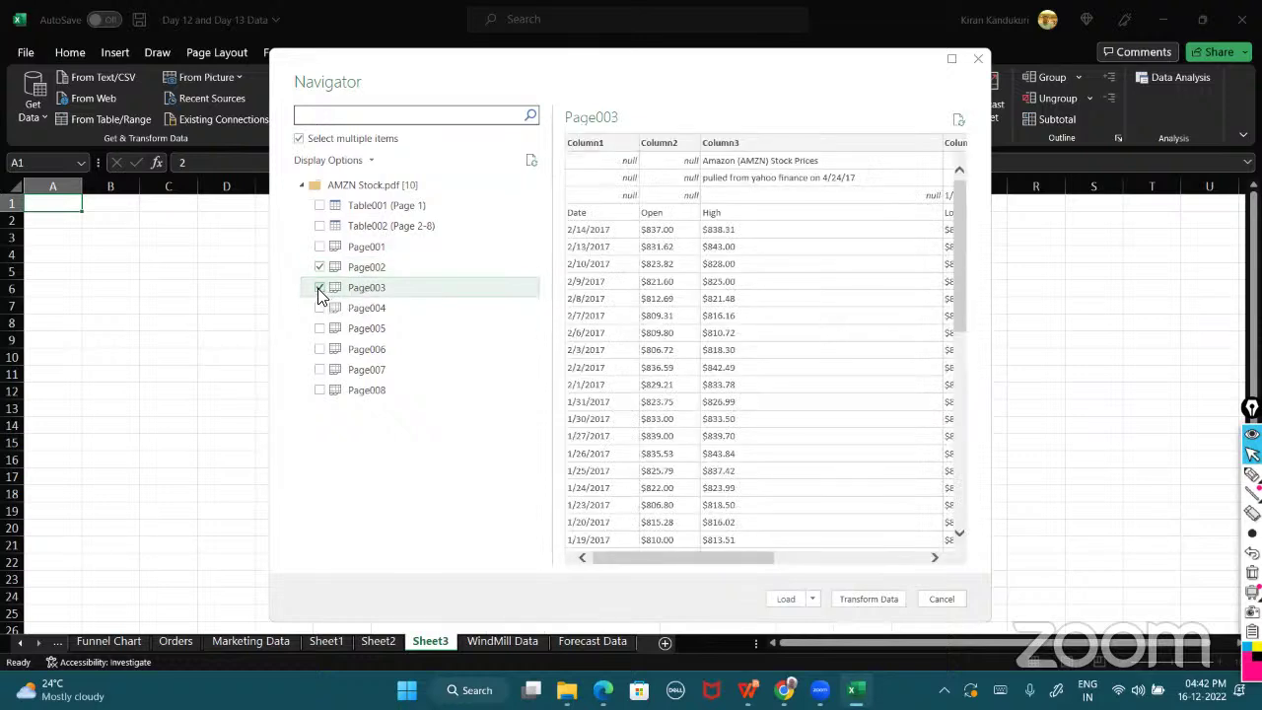
{"action": "left_click", "coordinate": [319, 288]}
{"action": "left_click", "coordinate": [298, 139]}
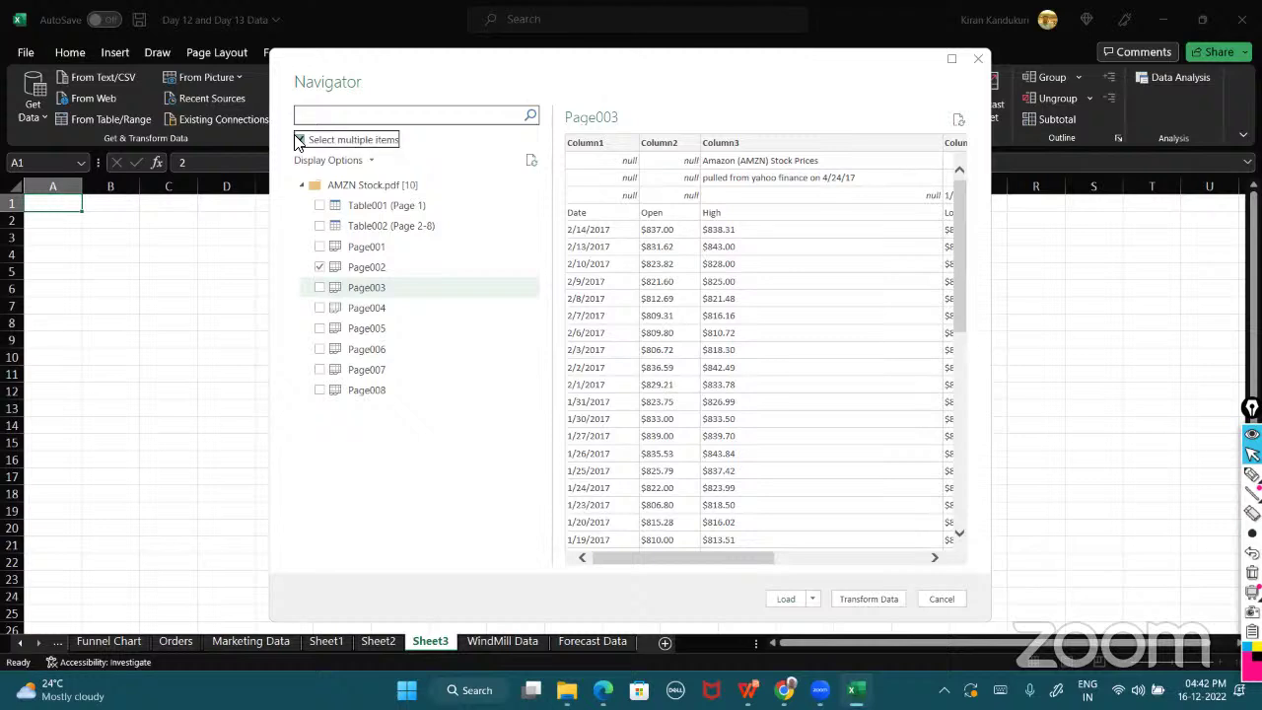
- Select Page002 of the PDF, widen the Navigator to see more preview columns, and open the page for transformation in Power Query Editor
{"action": "left_click", "coordinate": [380, 273]}
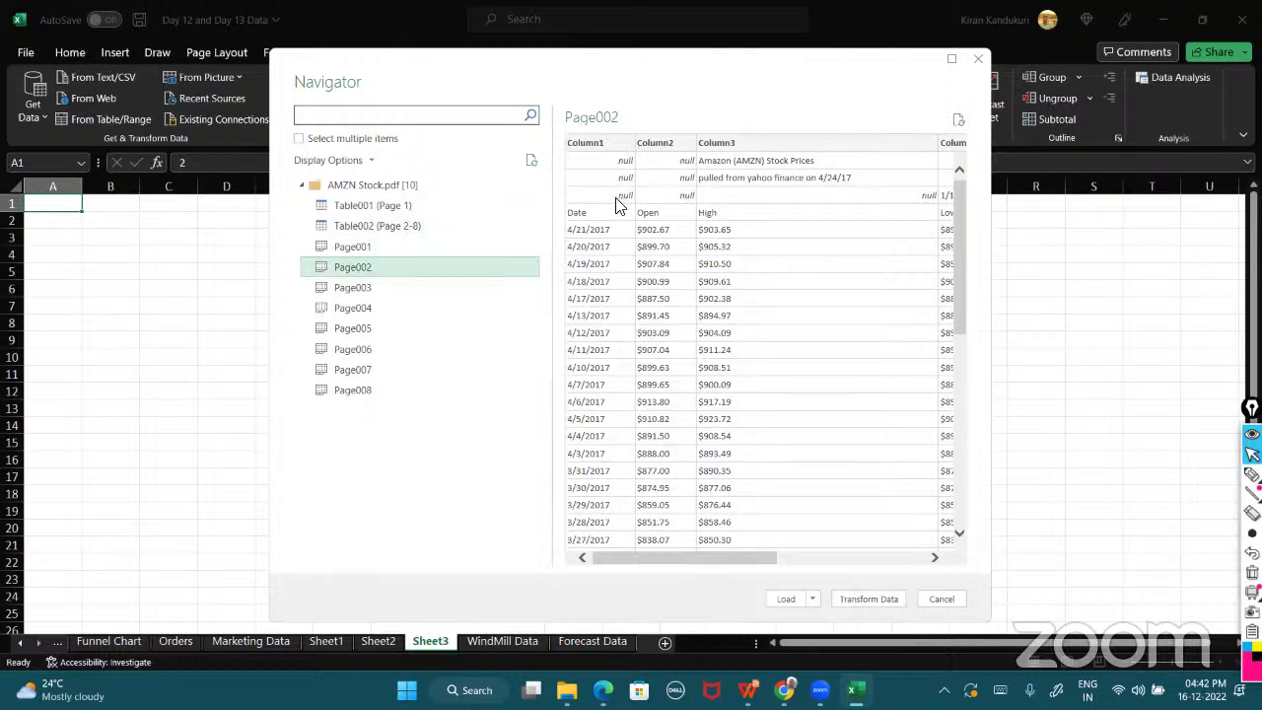
{"action": "left_click_drag", "start_coordinate": [766, 558], "coordinate": [720, 556]}
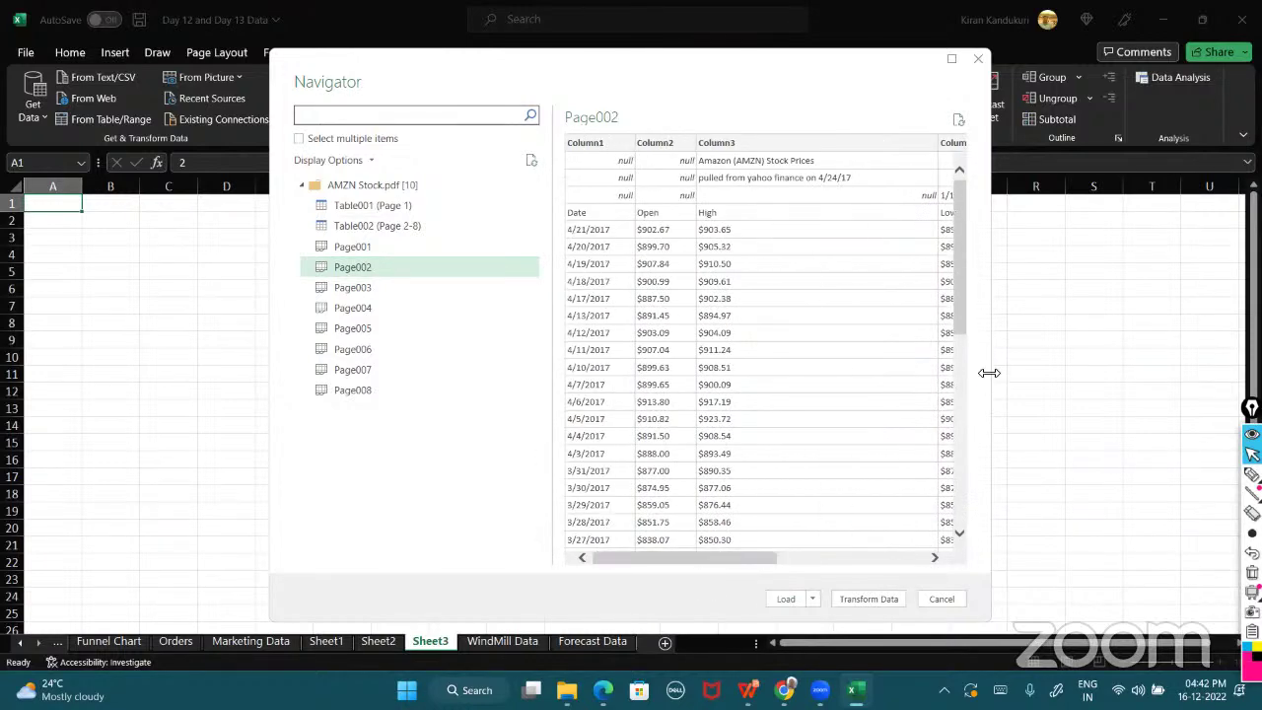
{"action": "left_click_drag", "start_coordinate": [990, 373], "coordinate": [1157, 344]}
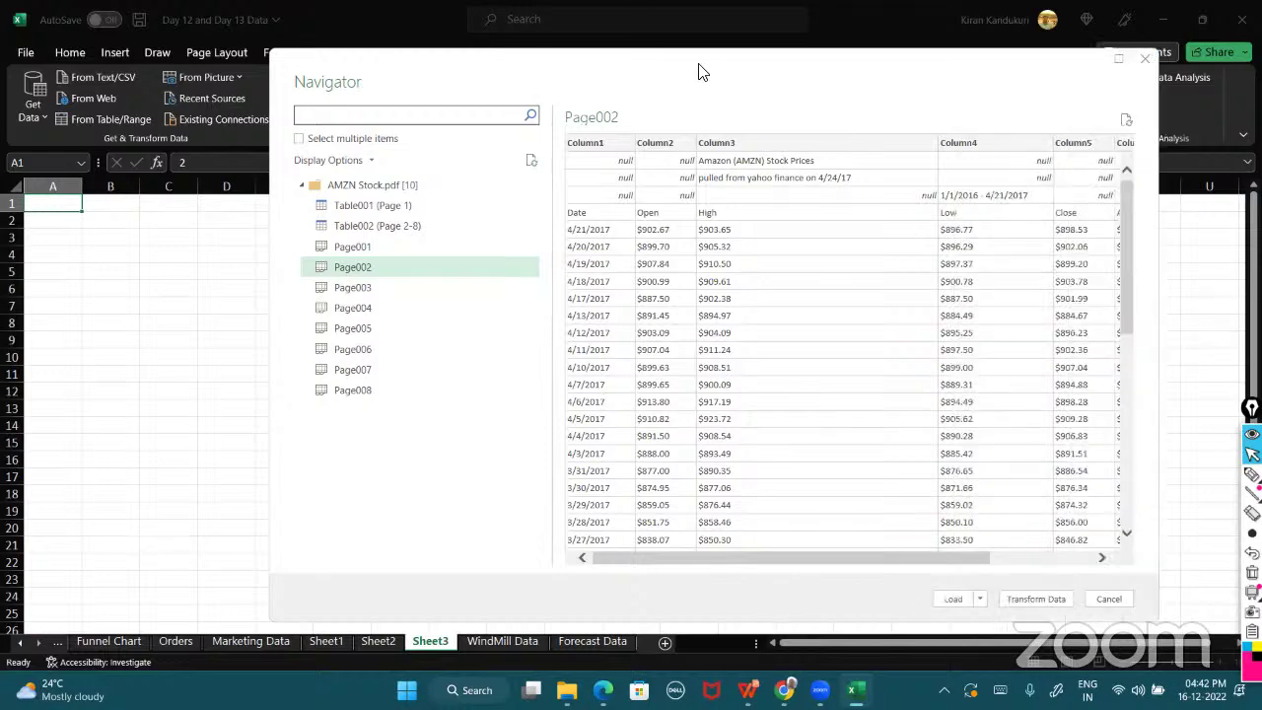
{"action": "left_click_drag", "start_coordinate": [647, 63], "coordinate": [556, 53]}
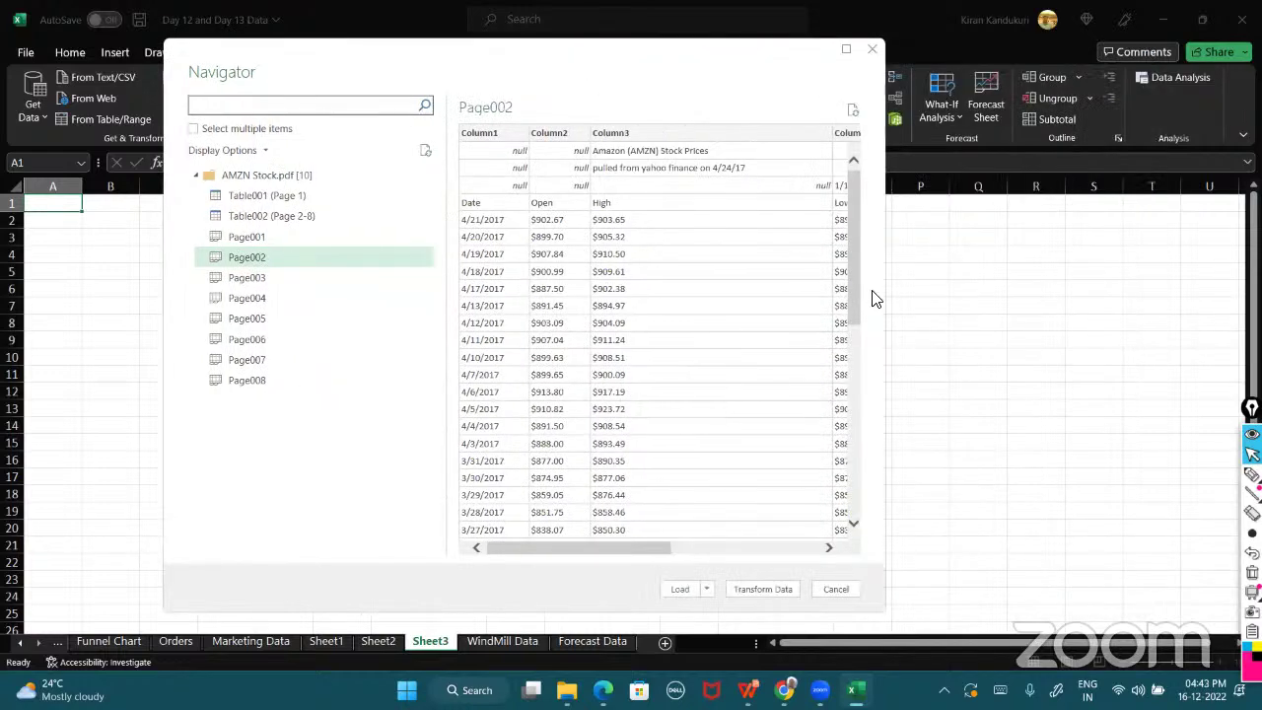
{"action": "left_click_drag", "start_coordinate": [886, 292], "coordinate": [1036, 273]}
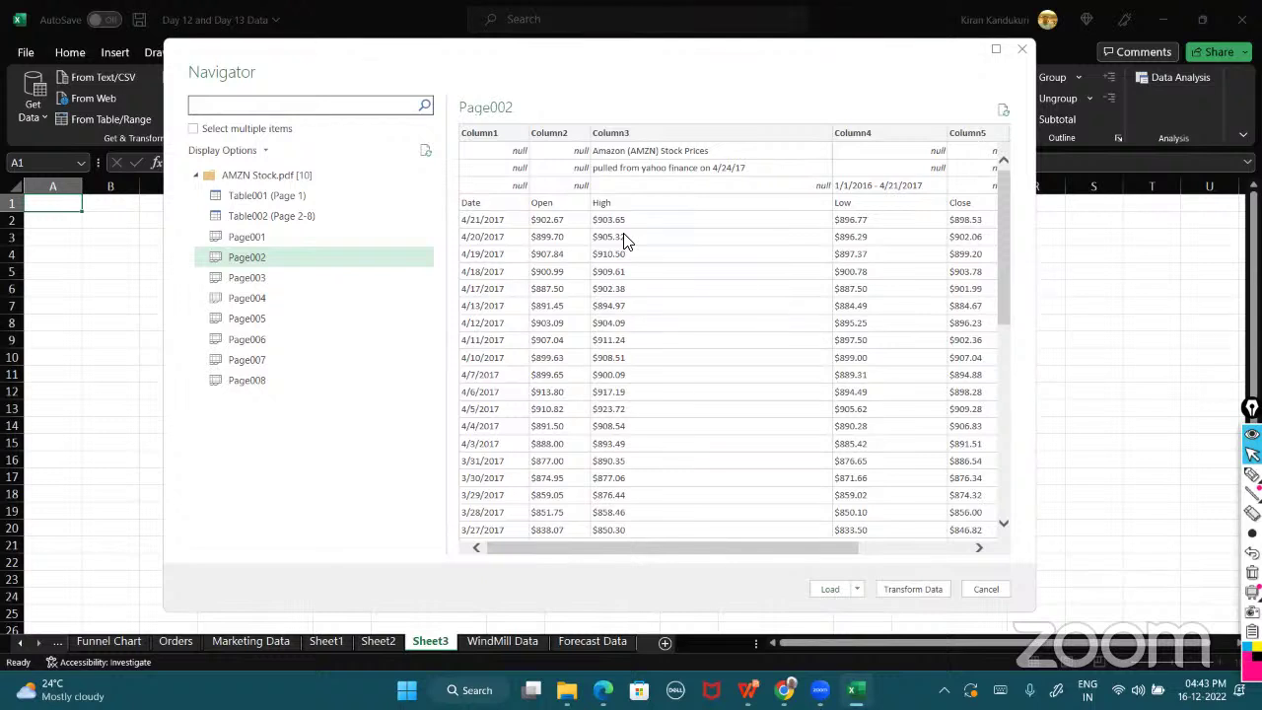
{"action": "left_click", "coordinate": [915, 592]}
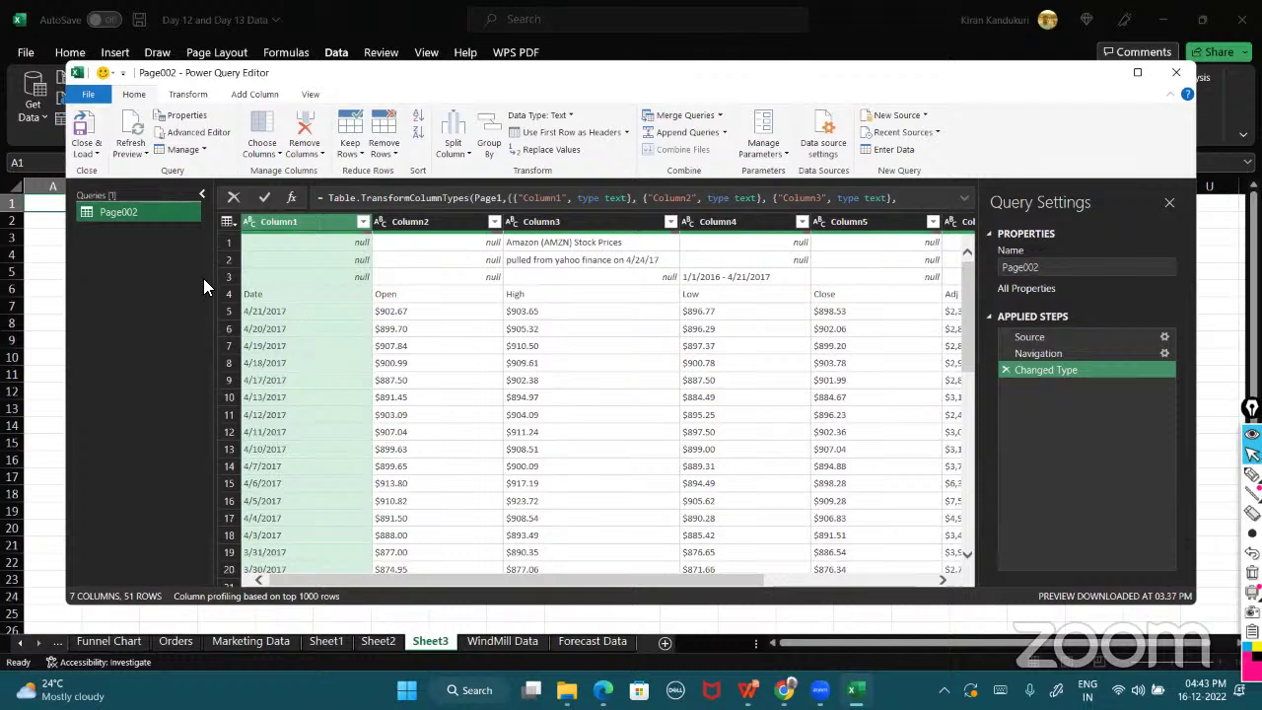
- Remove the top 3 rows from the Page002 query
{"action": "left_click", "coordinate": [231, 242]}
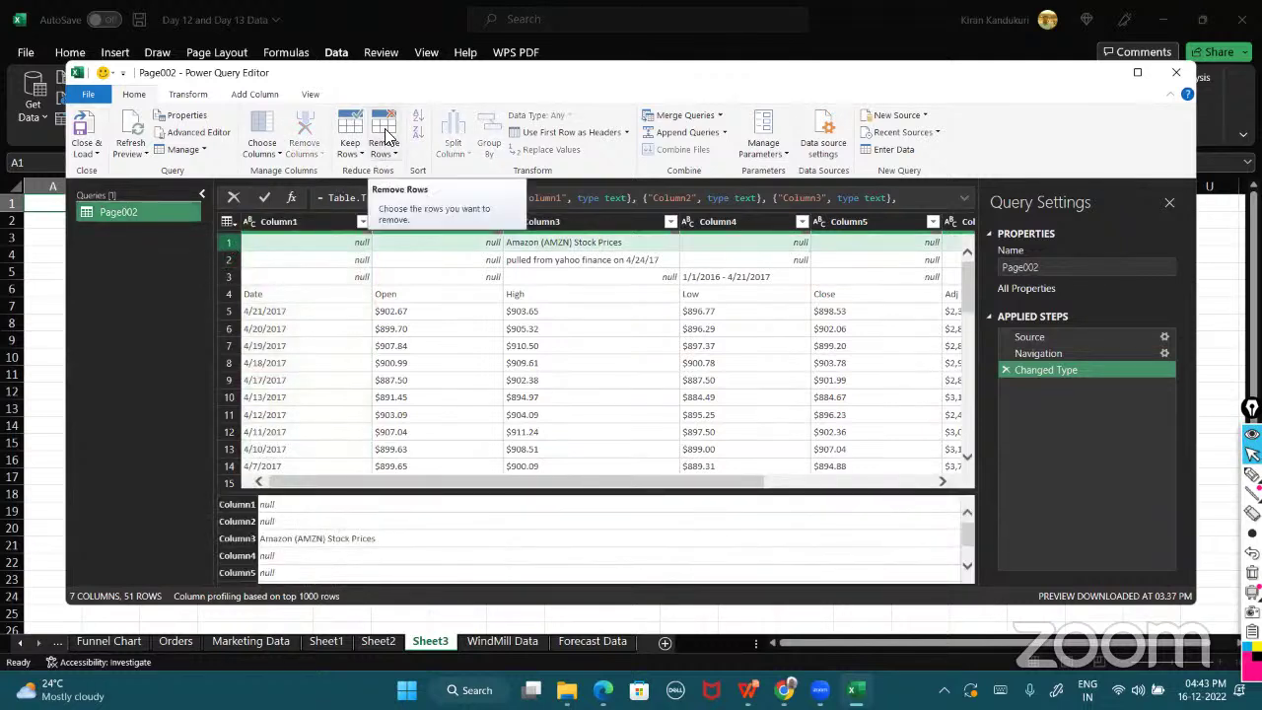
{"action": "left_click", "coordinate": [387, 136]}
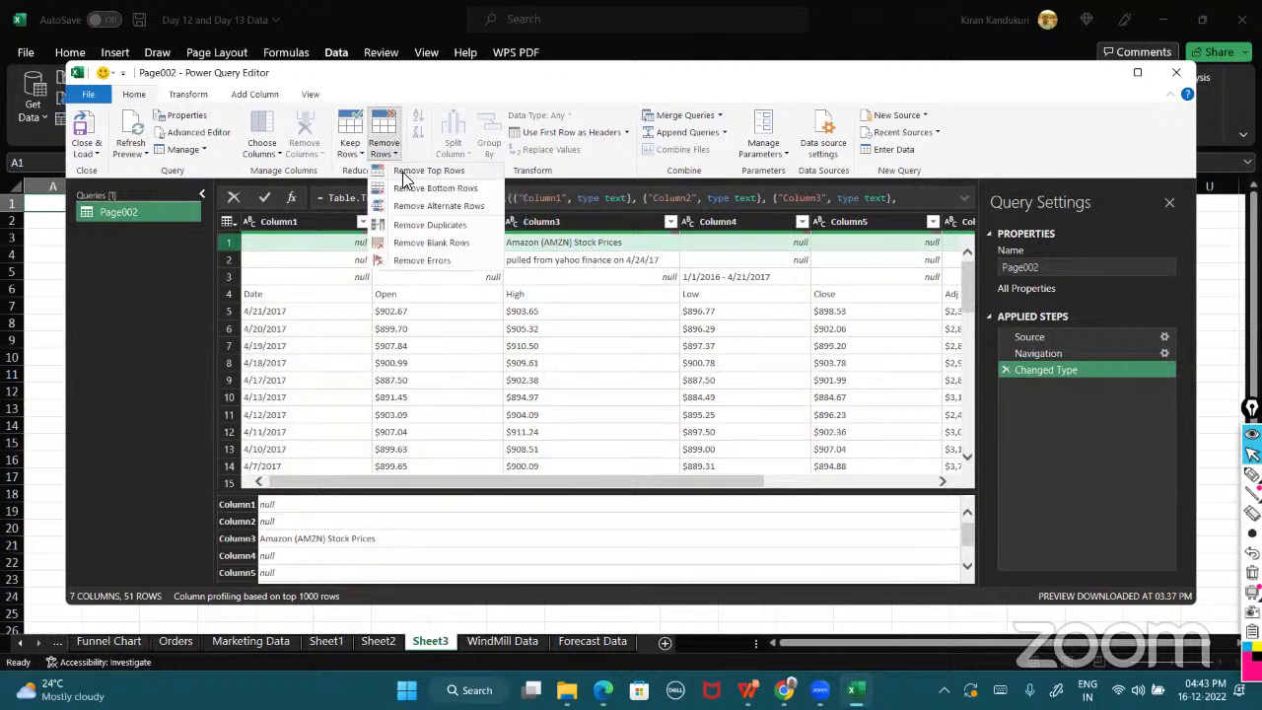
{"action": "left_click", "coordinate": [403, 174]}
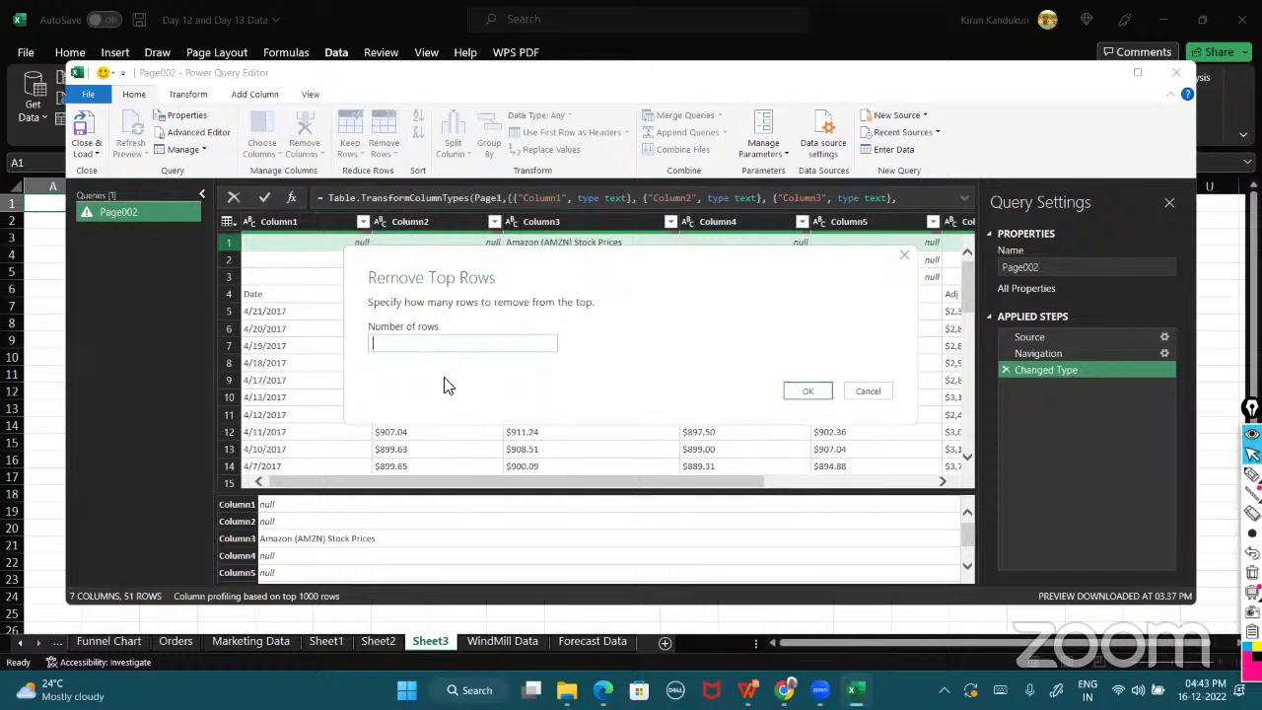
{"action": "type", "text": "3"}
{"action": "left_click_drag", "start_coordinate": [574, 261], "coordinate": [596, 356]}
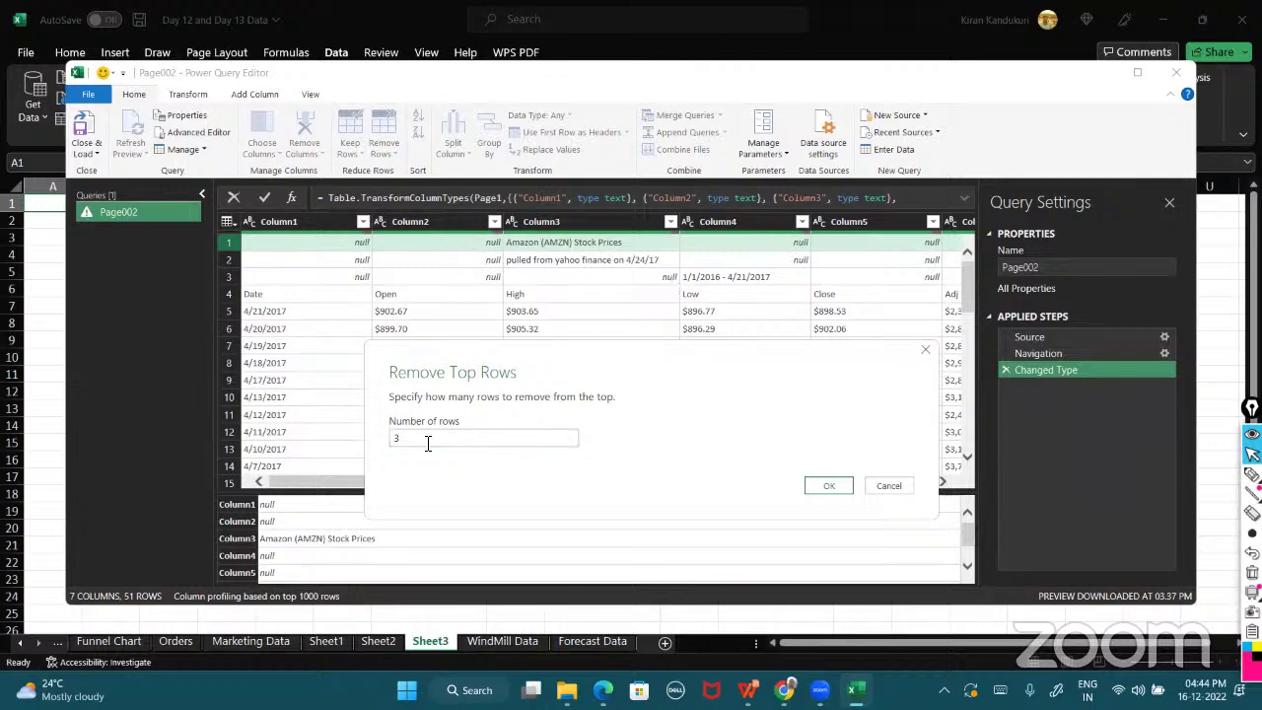
{"action": "left_click", "coordinate": [462, 444]}
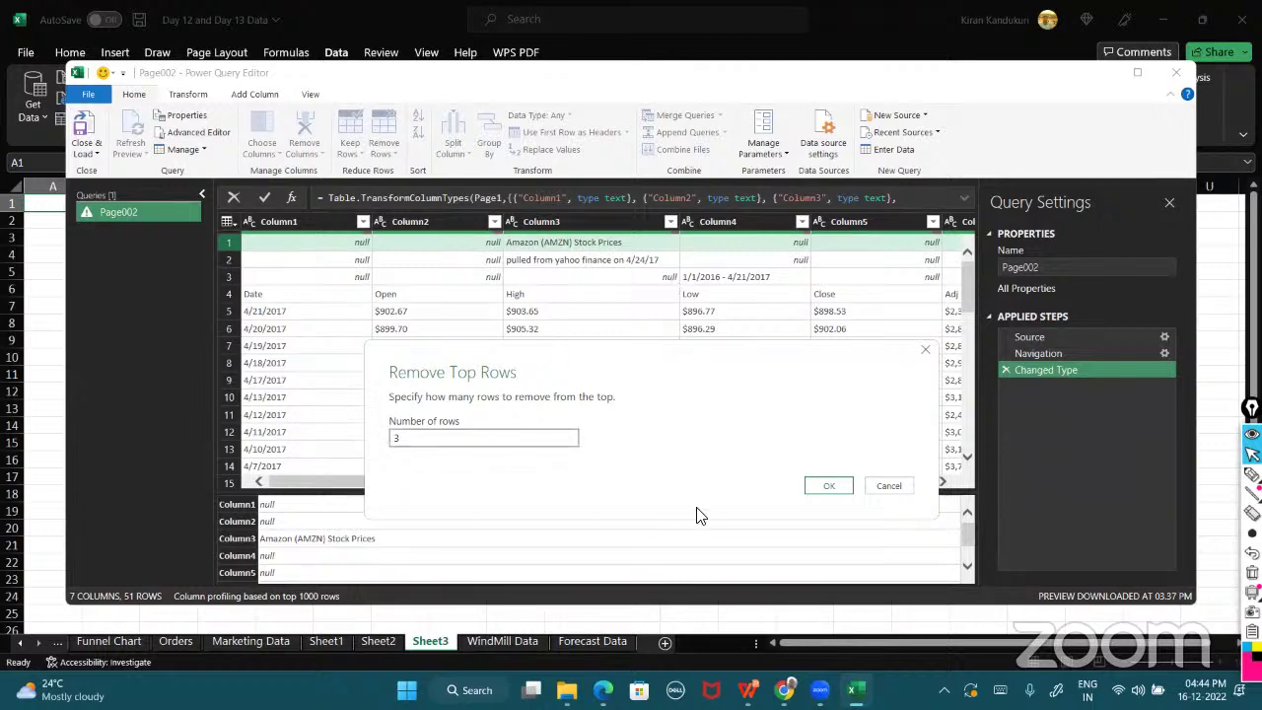
{"action": "left_click", "coordinate": [829, 485]}
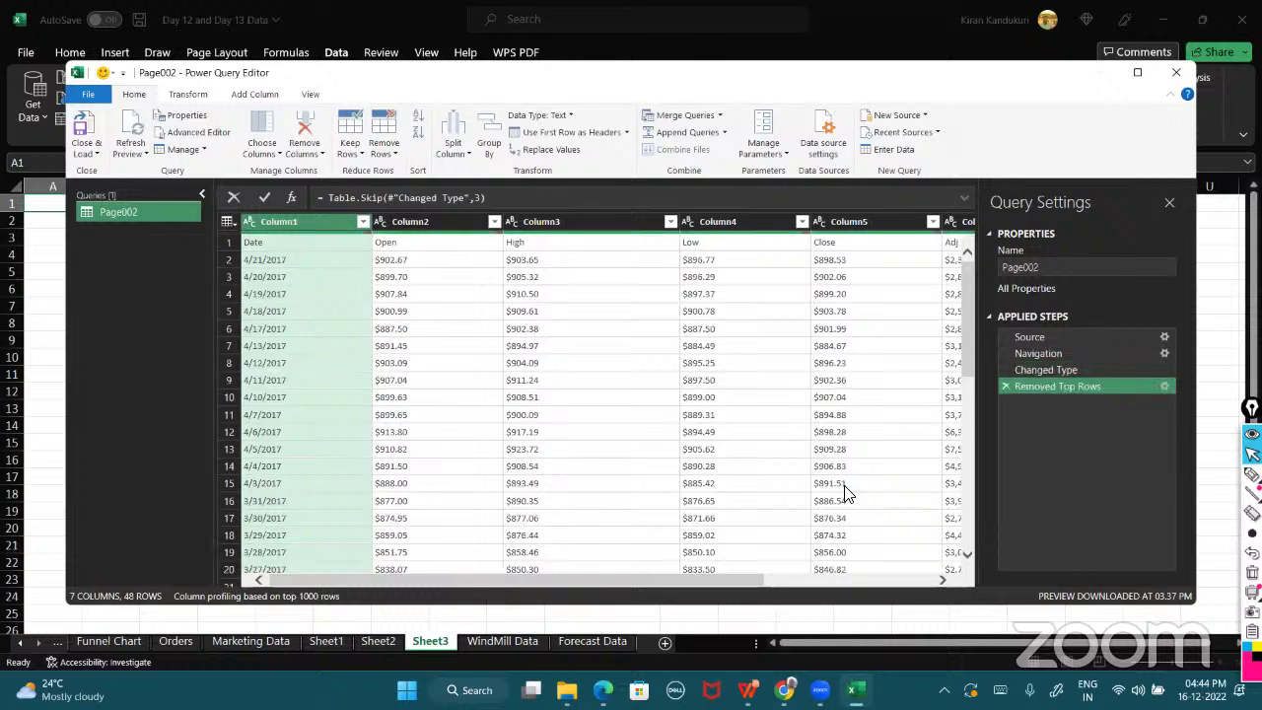
- Promote the first row of the Page002 query, holding Date, Open, High, Low and Close, to column headers
{"action": "left_click", "coordinate": [308, 242]}
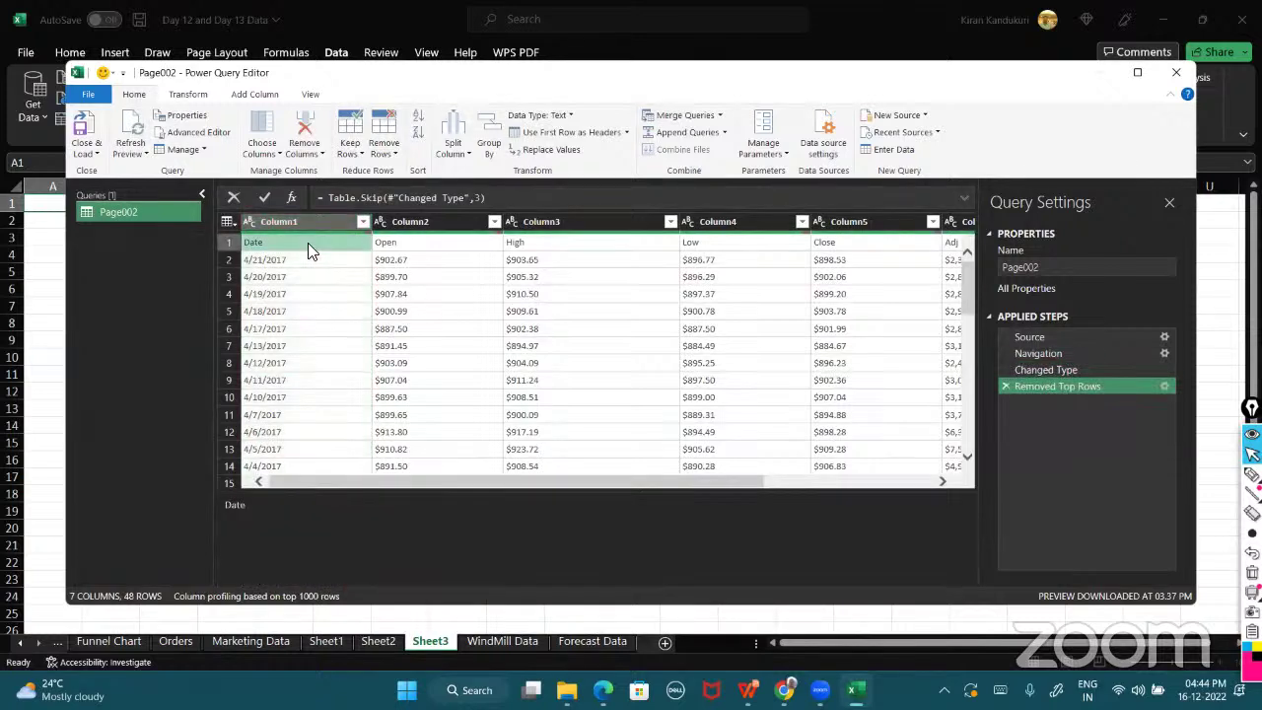
{"action": "left_click", "coordinate": [413, 243]}
{"action": "left_click", "coordinate": [550, 243]}
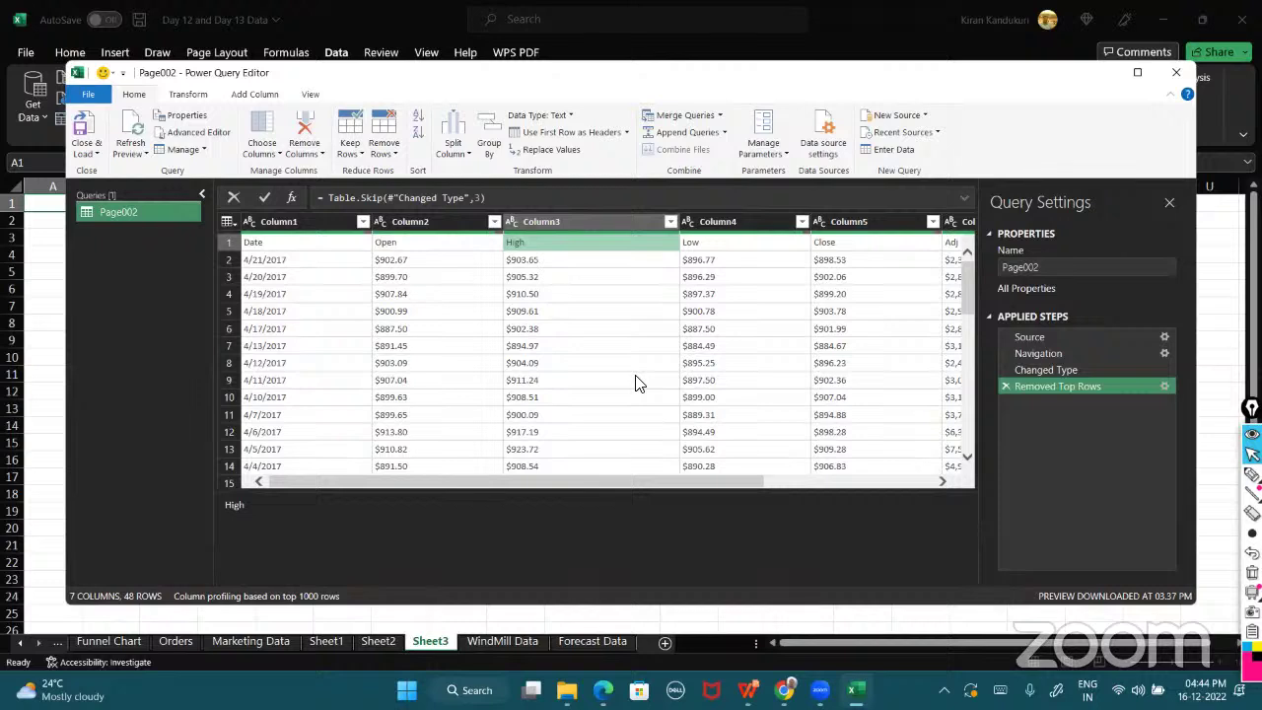
{"action": "left_click", "coordinate": [356, 246]}
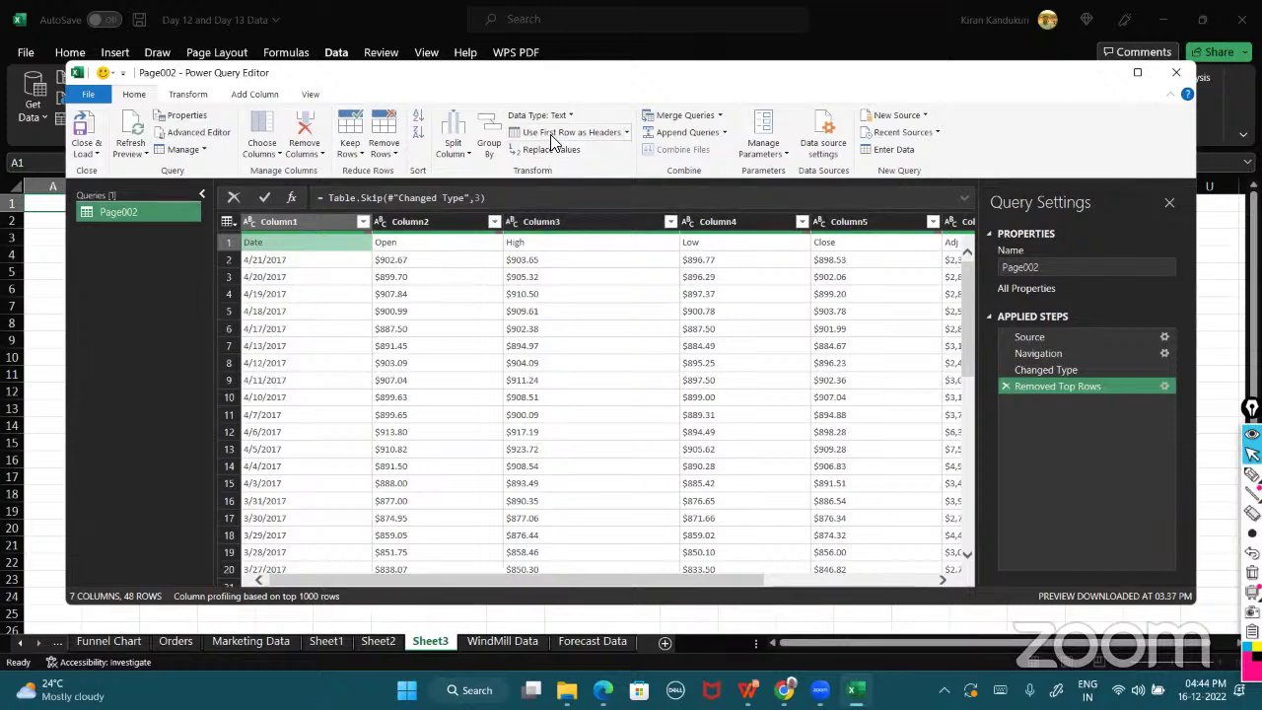
{"action": "left_click", "coordinate": [609, 132]}
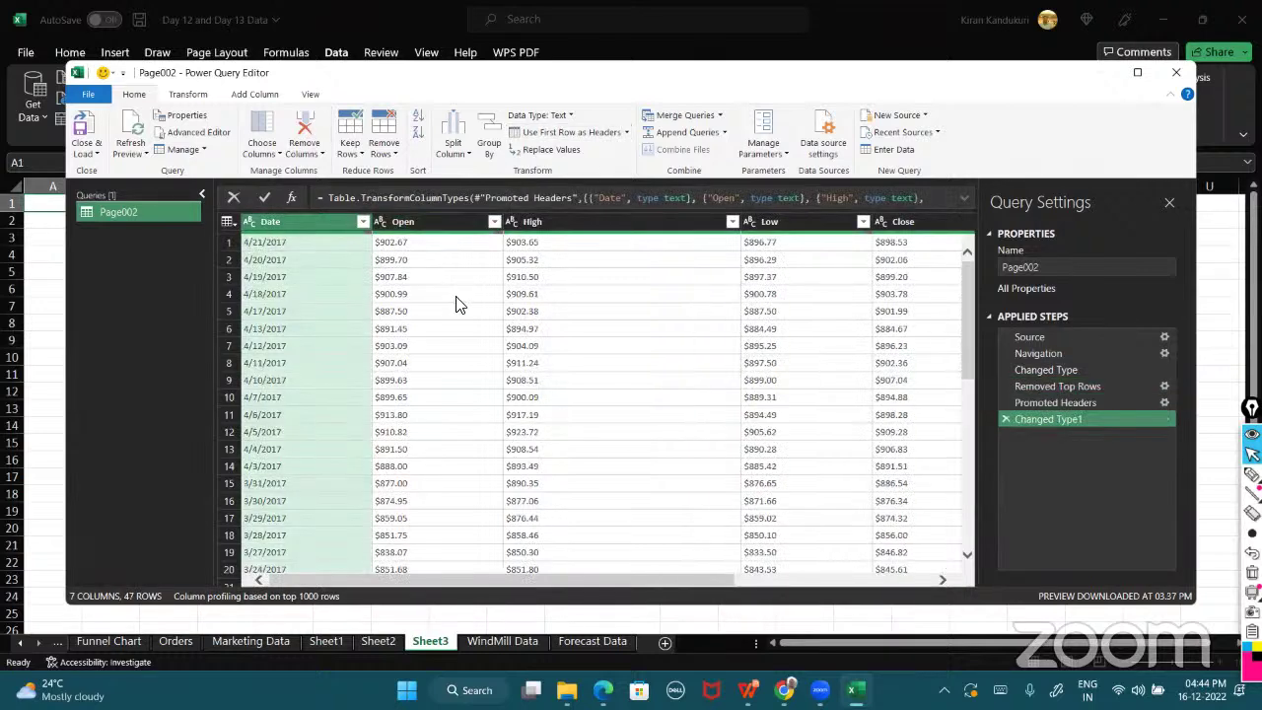
{"action": "left_click", "coordinate": [584, 250]}
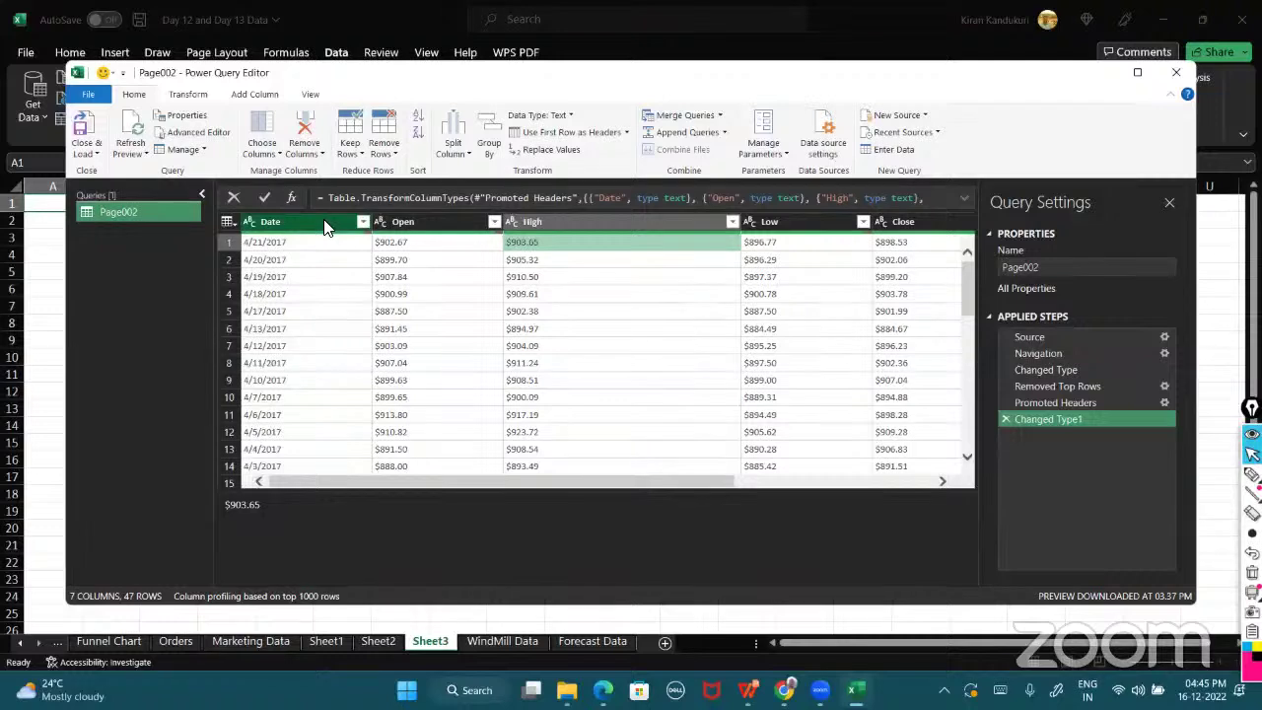
{"action": "left_click", "coordinate": [334, 277]}
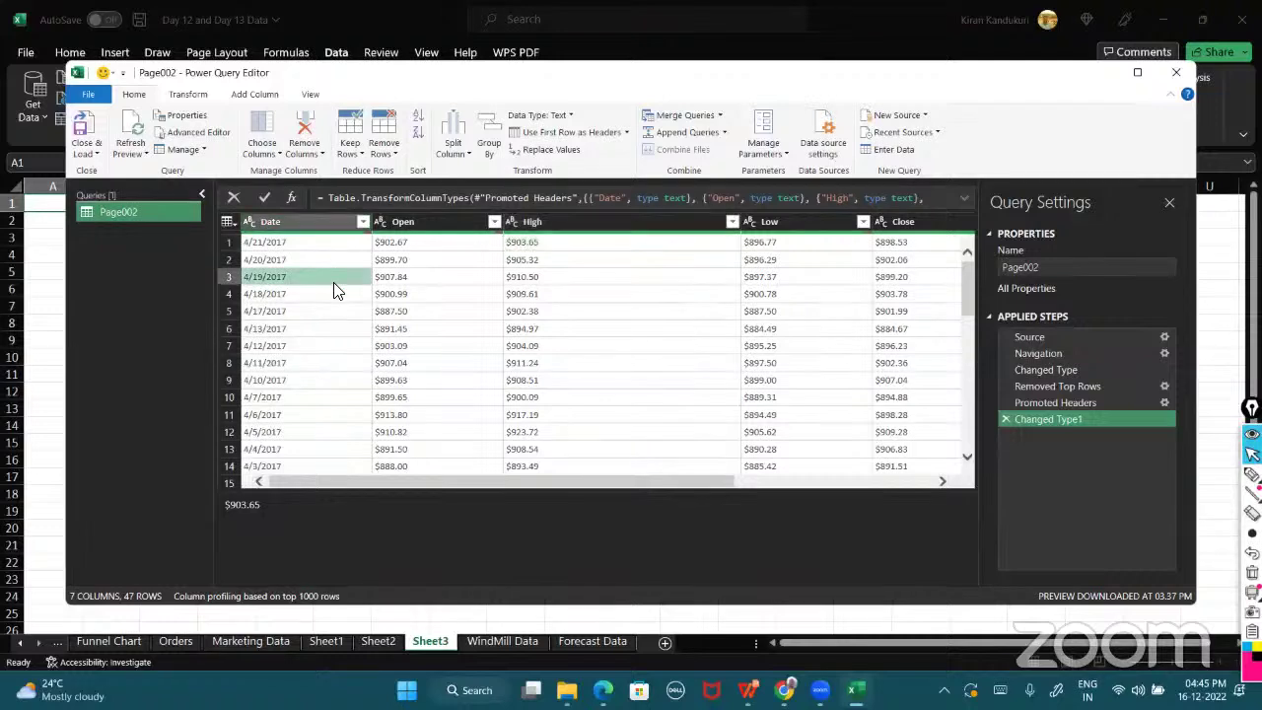
- Try converting the Date column of the Page002 query to the Date type, replacing the current type conversion
{"action": "left_click", "coordinate": [325, 224]}
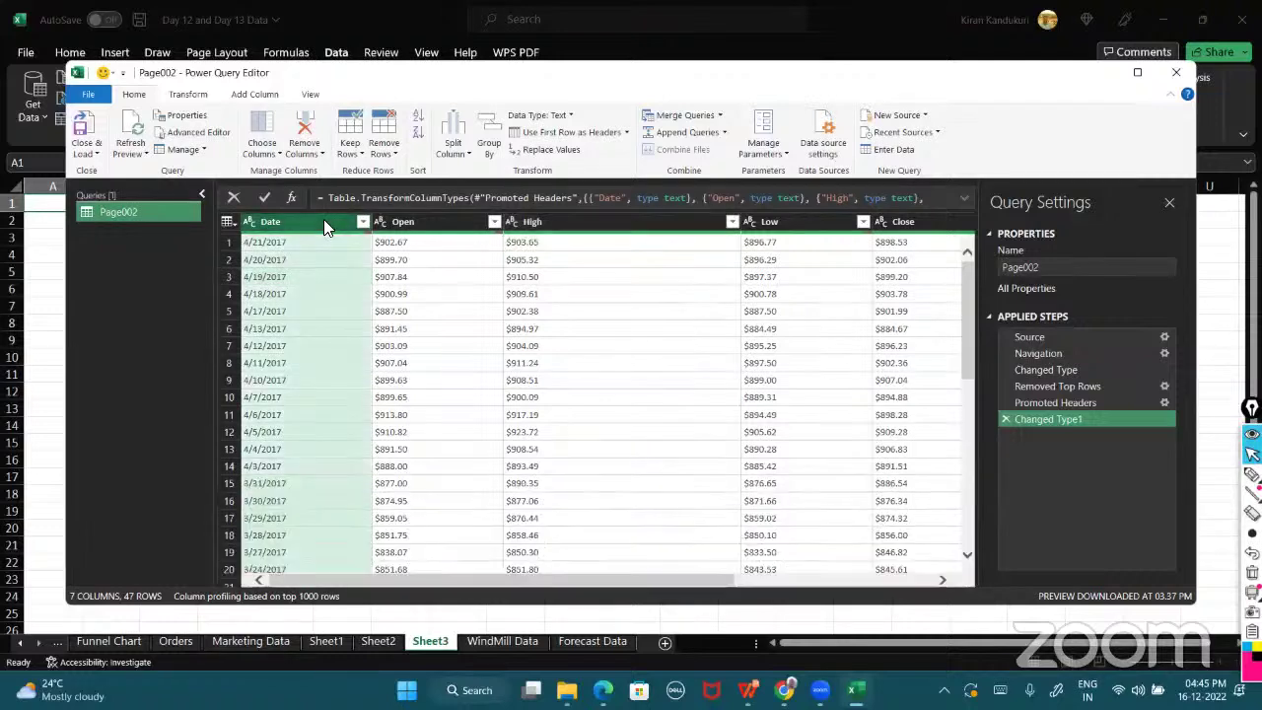
{"action": "left_click", "coordinate": [248, 223]}
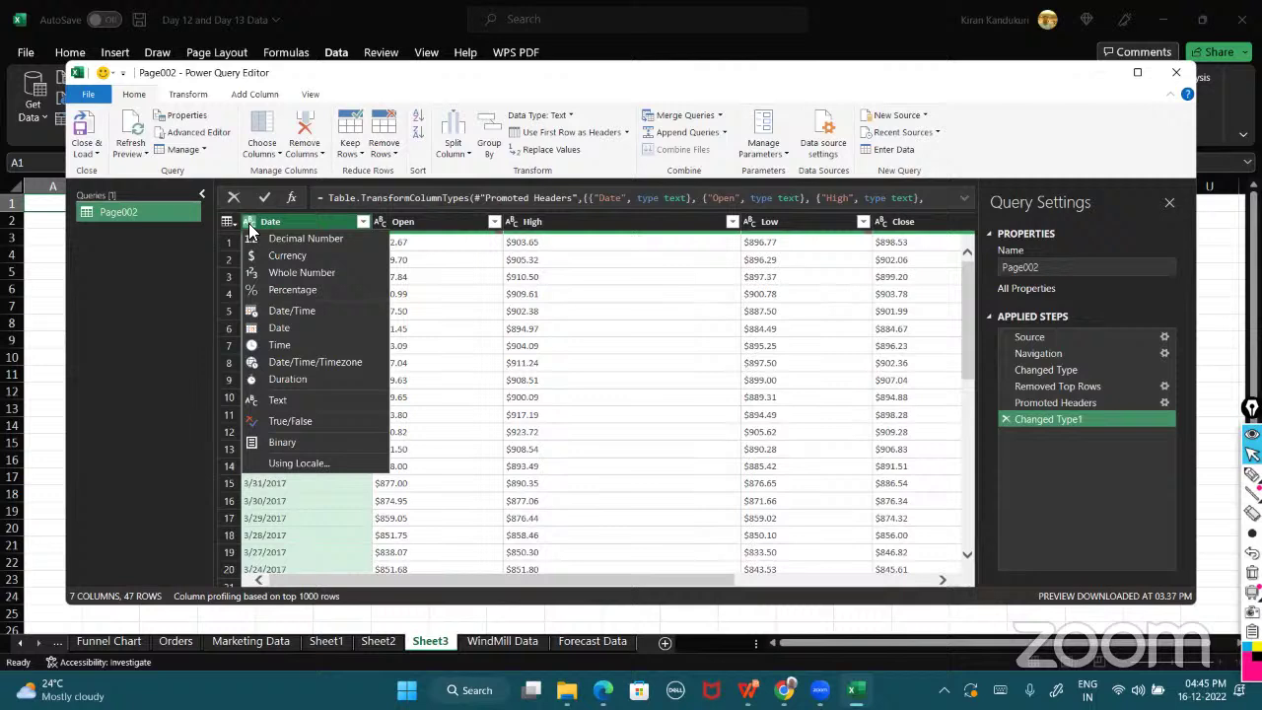
{"action": "left_click", "coordinate": [301, 325]}
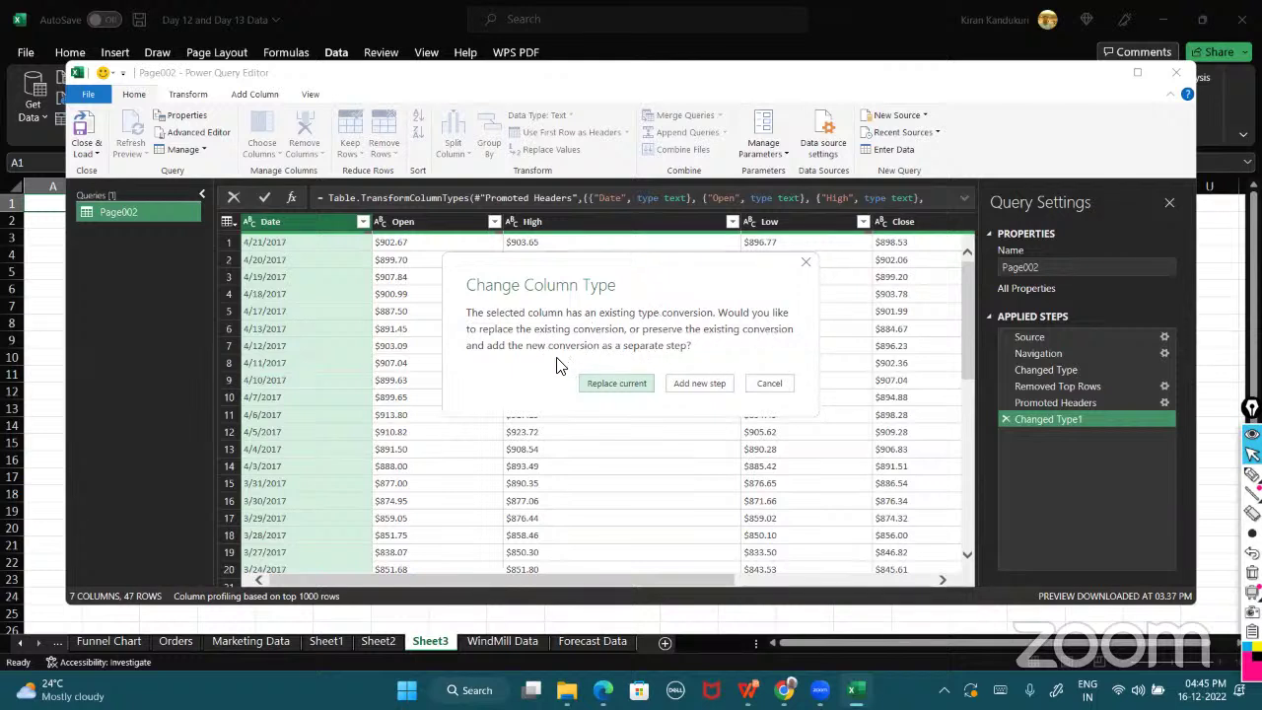
{"action": "left_click", "coordinate": [637, 385]}
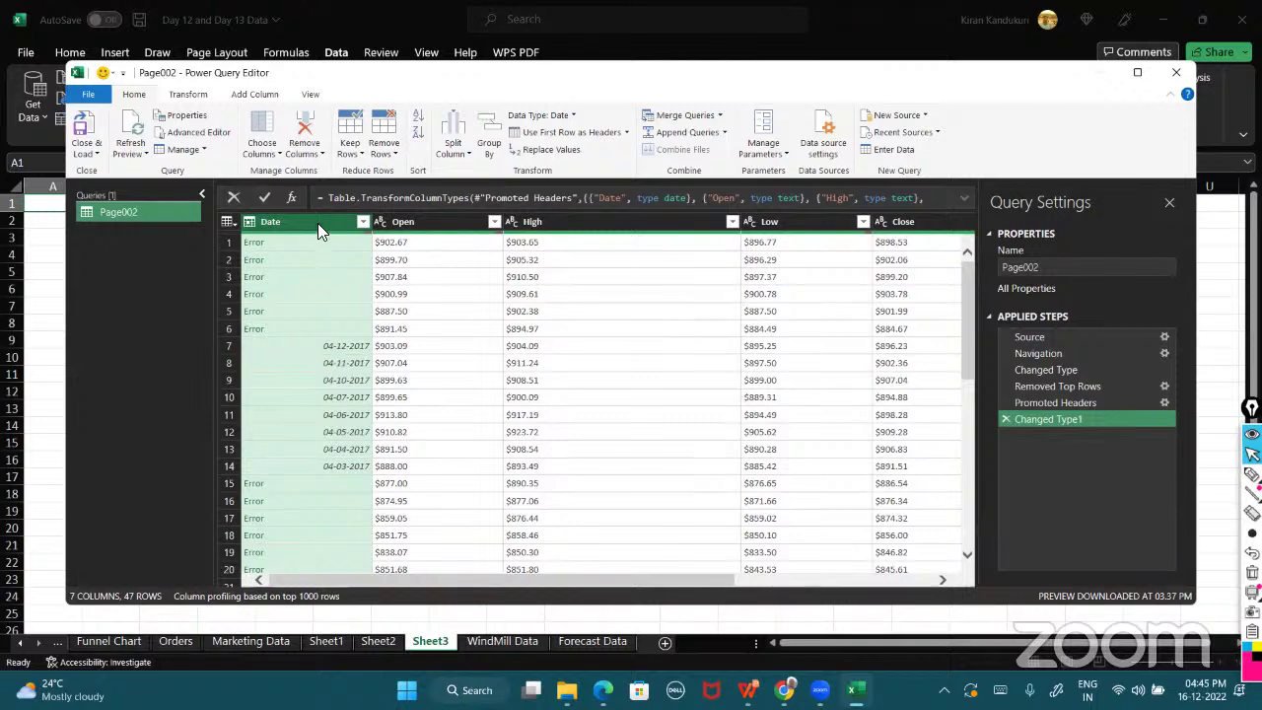
{"action": "left_click", "coordinate": [394, 294]}
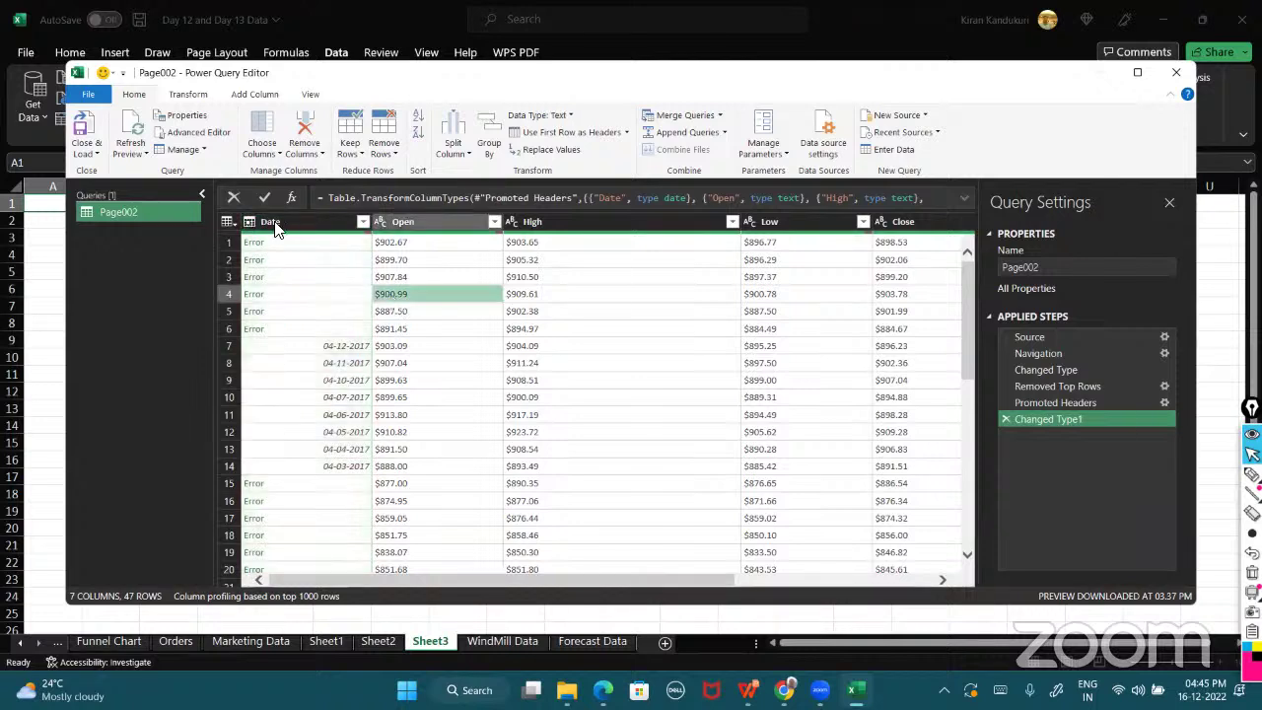
- Set the Date column's data type back to Text, replacing the current conversion
{"action": "left_click", "coordinate": [247, 218]}
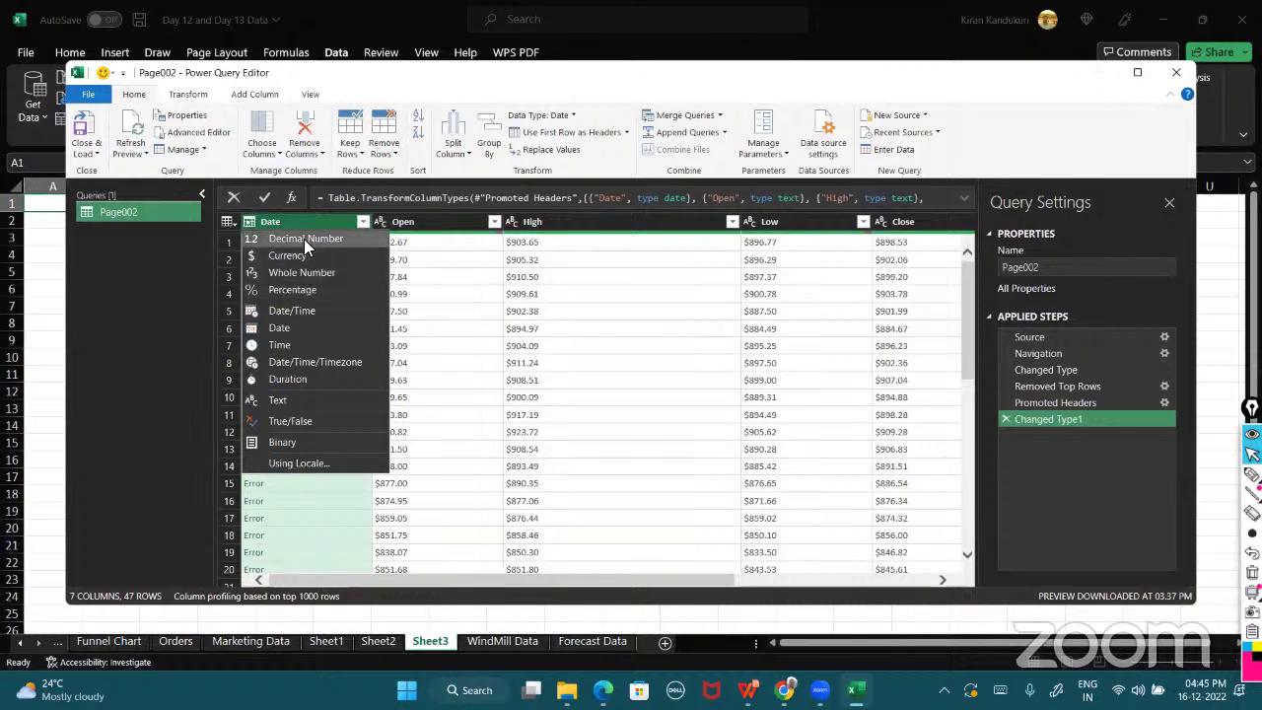
{"action": "left_click", "coordinate": [311, 398]}
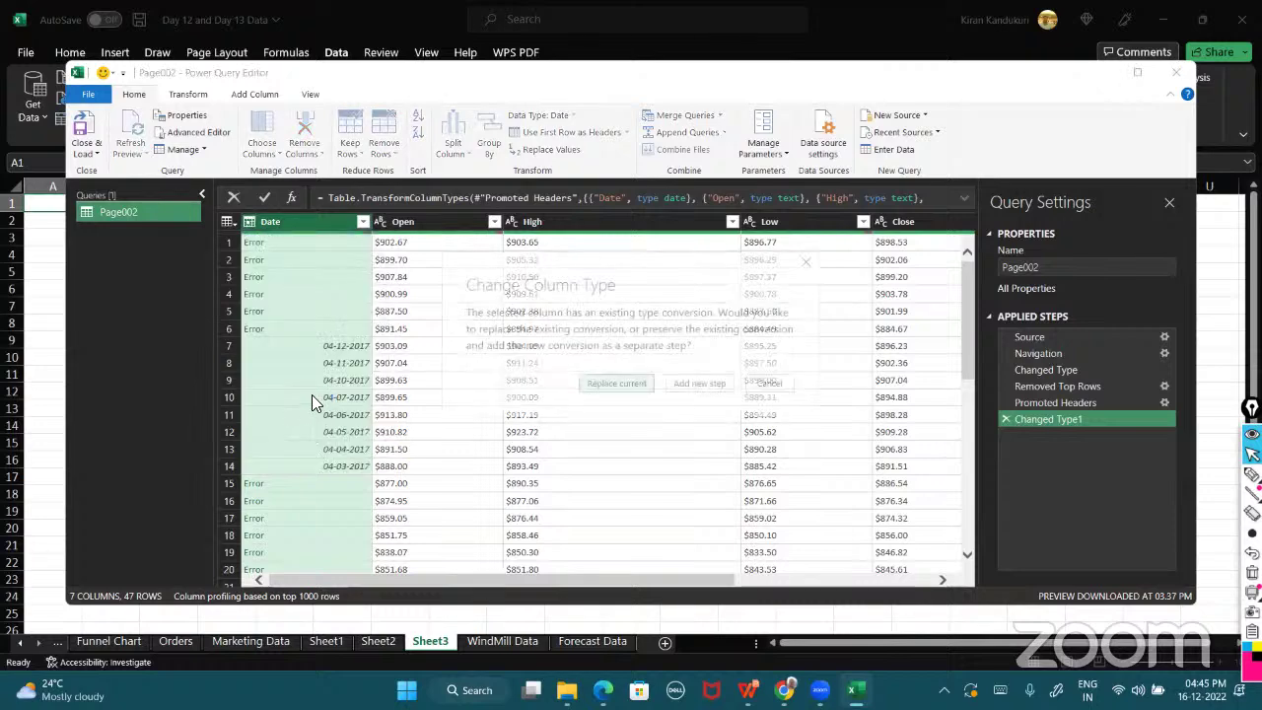
{"action": "left_click", "coordinate": [616, 383]}
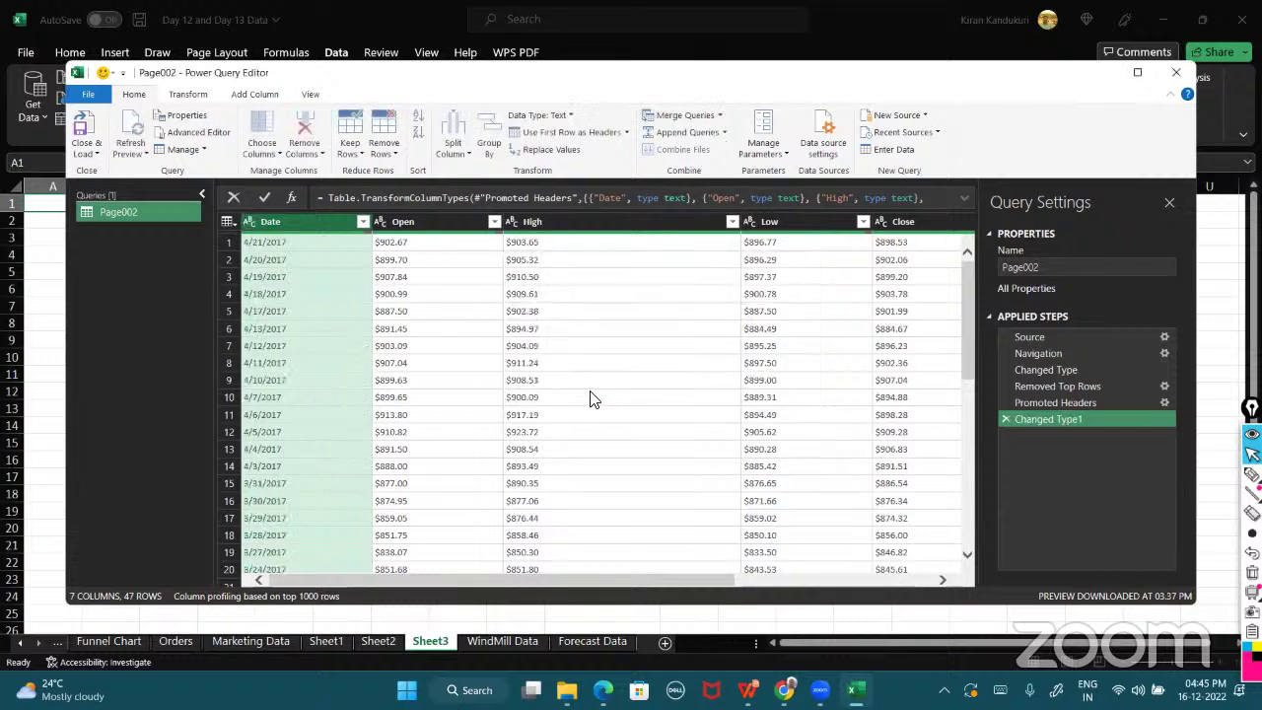
{"action": "left_click", "coordinate": [316, 247]}
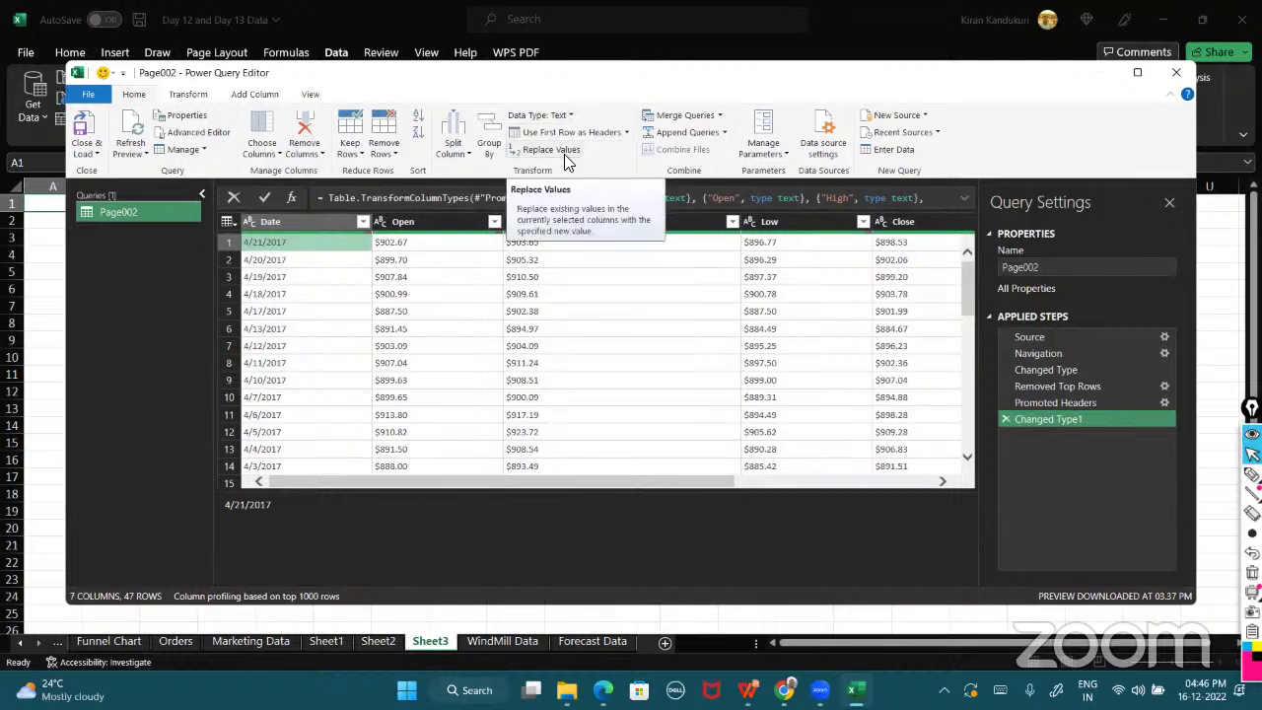
- Examine the values of row 8 across the columns of the Page002 query
{"action": "left_click", "coordinate": [623, 363]}
{"action": "key", "text": "Right"}
{"action": "key", "text": "Right"}
{"action": "key", "text": "Right"}
{"action": "key", "text": "Right"}
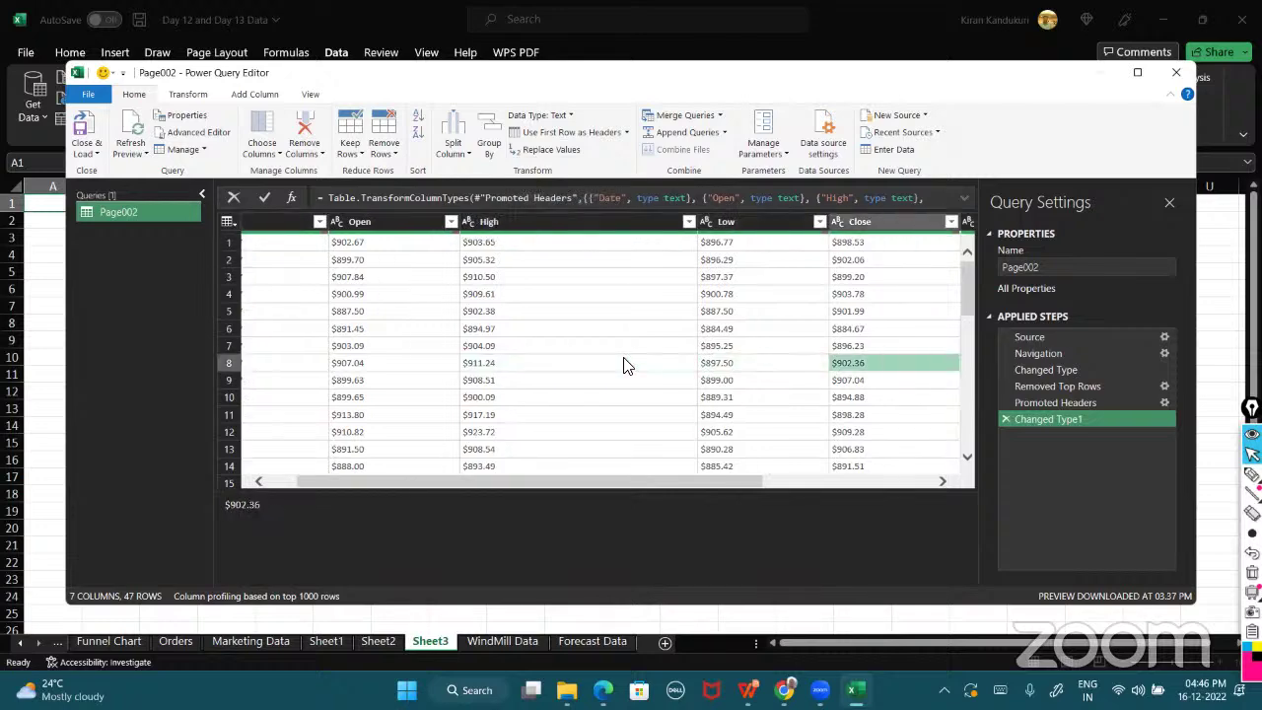
{"action": "key", "text": "Left"}
{"action": "key", "text": "Left"}
{"action": "key", "text": "Left"}
{"action": "key", "text": "Left"}
{"action": "key", "text": "Left"}
{"action": "key", "text": "Left"}
{"action": "key", "text": "Left"}
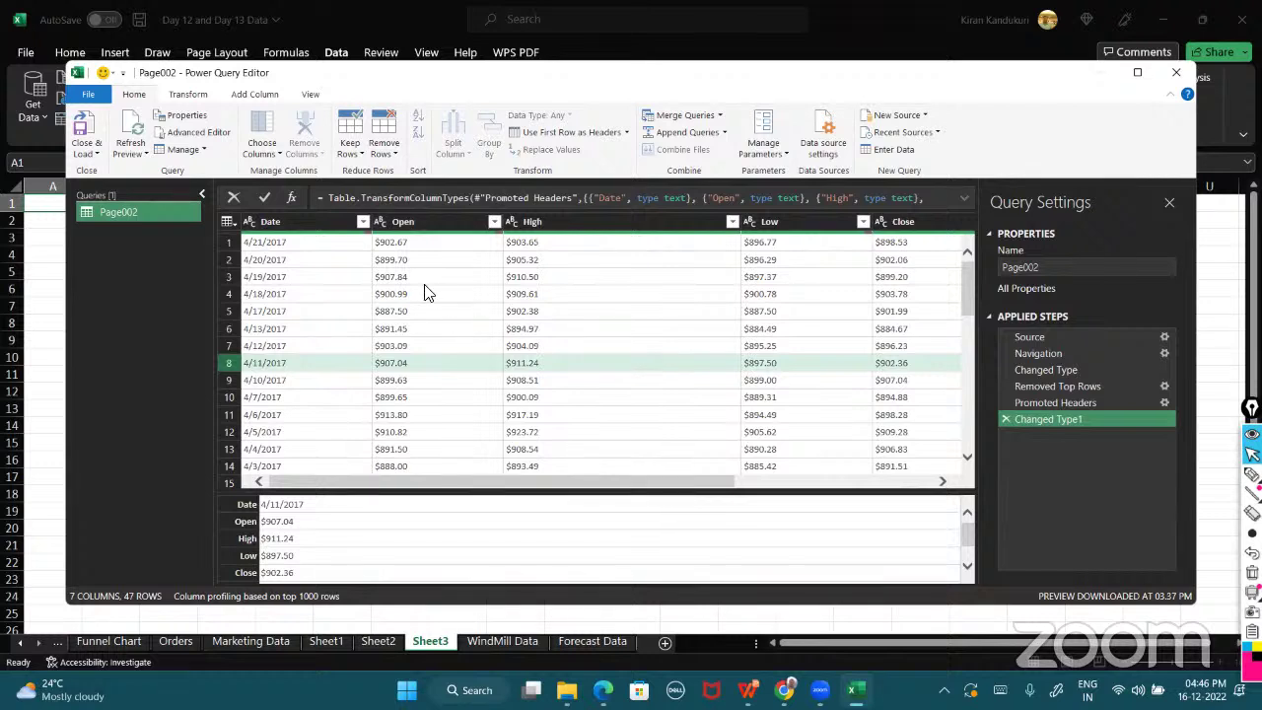
- Try converting the Open column to the Currency type, replacing the current conversion, and inspect the first cell's details
{"action": "left_click", "coordinate": [425, 289]}
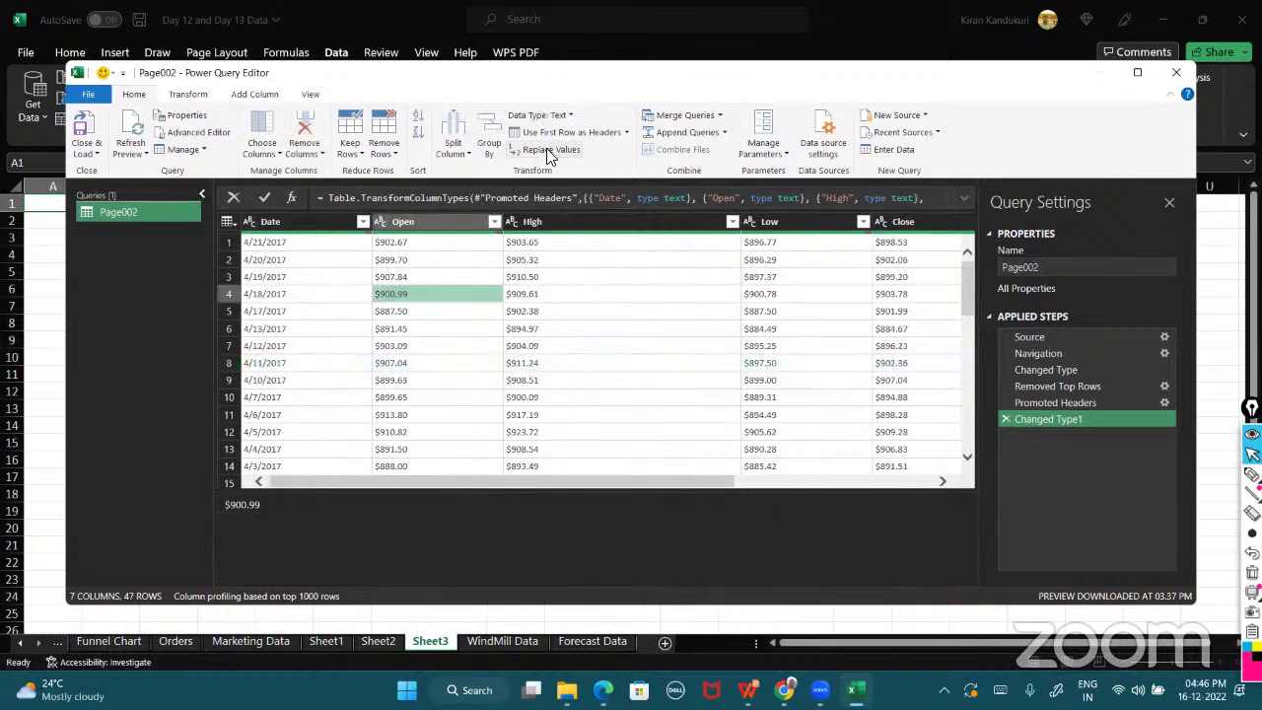
{"action": "left_click", "coordinate": [378, 221]}
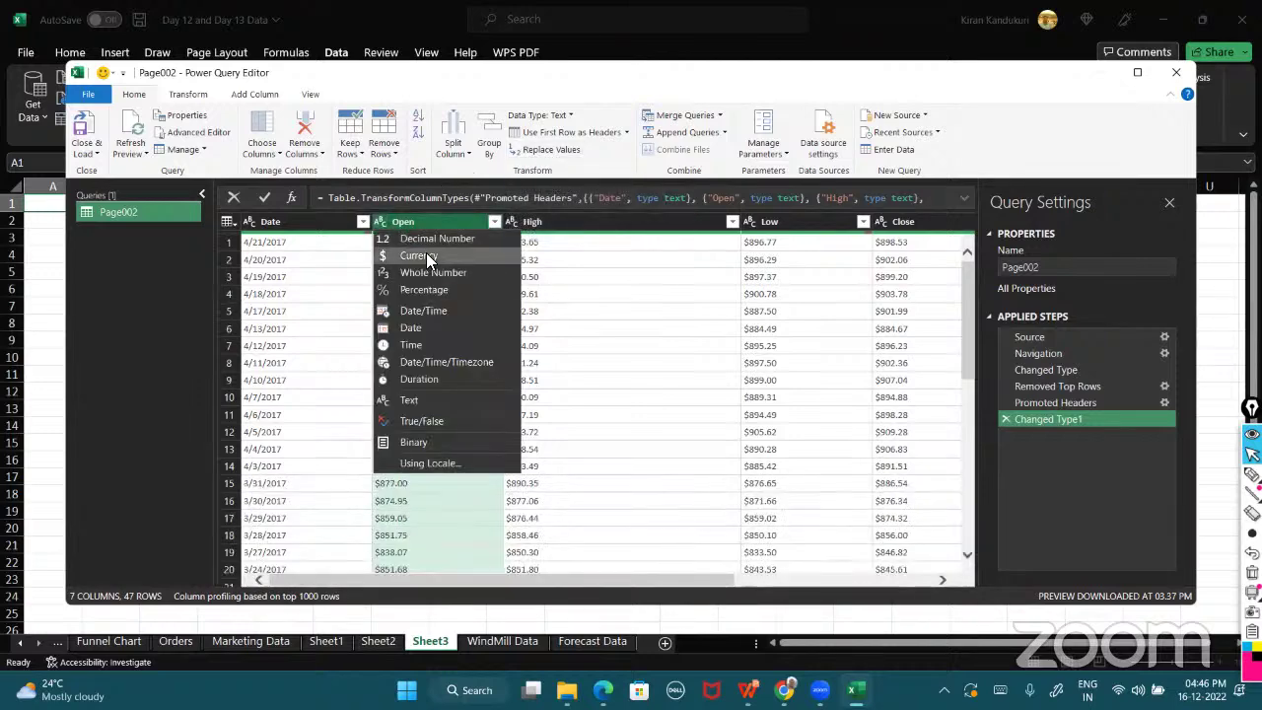
{"action": "left_click", "coordinate": [427, 257]}
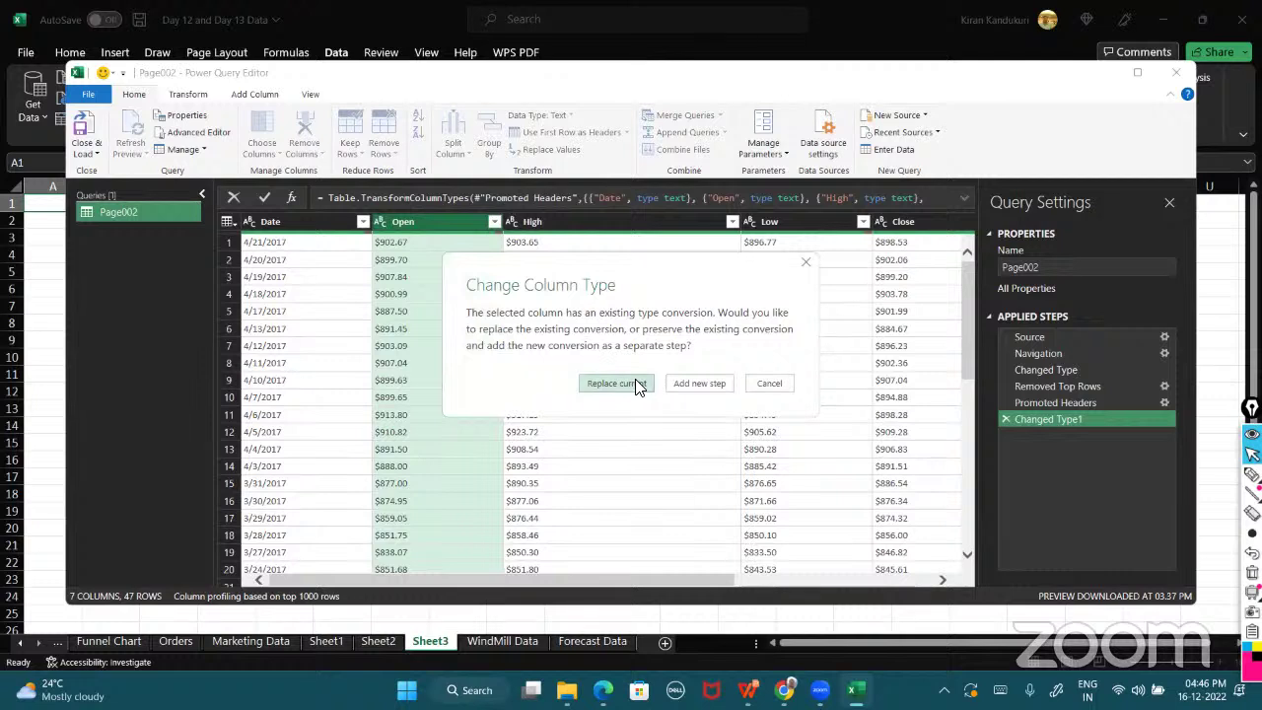
{"action": "left_click", "coordinate": [615, 383]}
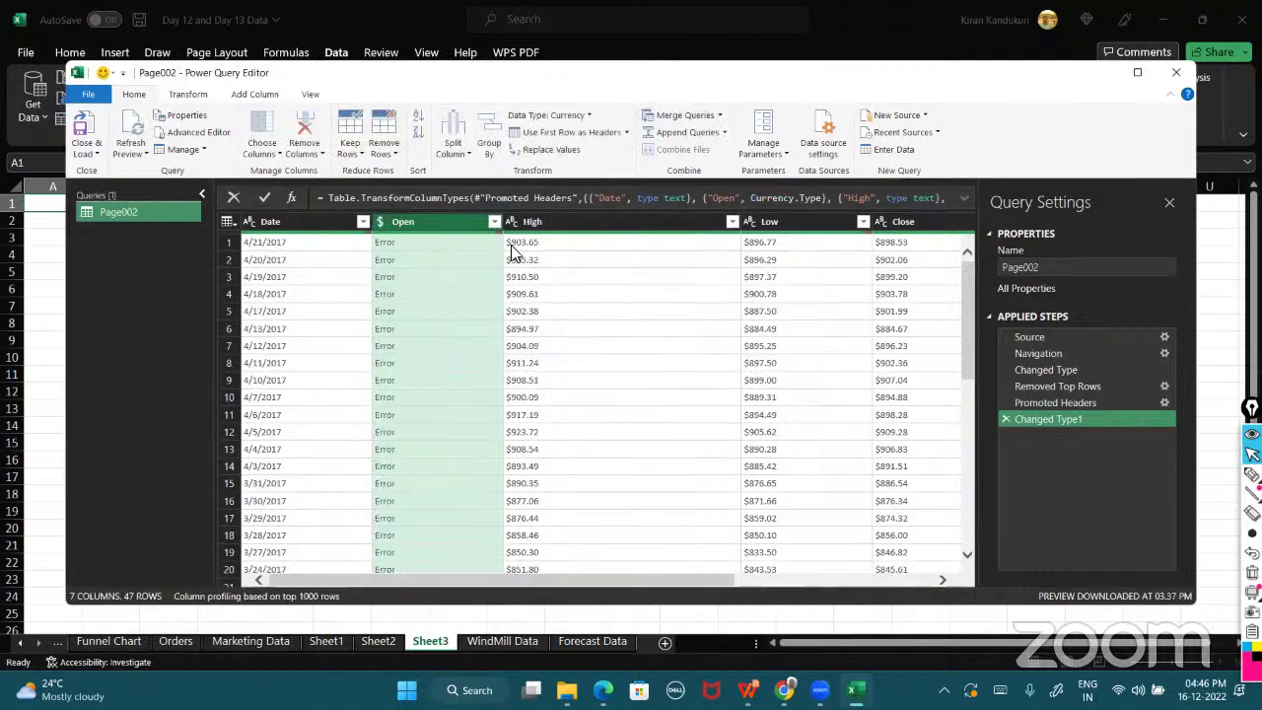
{"action": "left_click", "coordinate": [406, 243]}
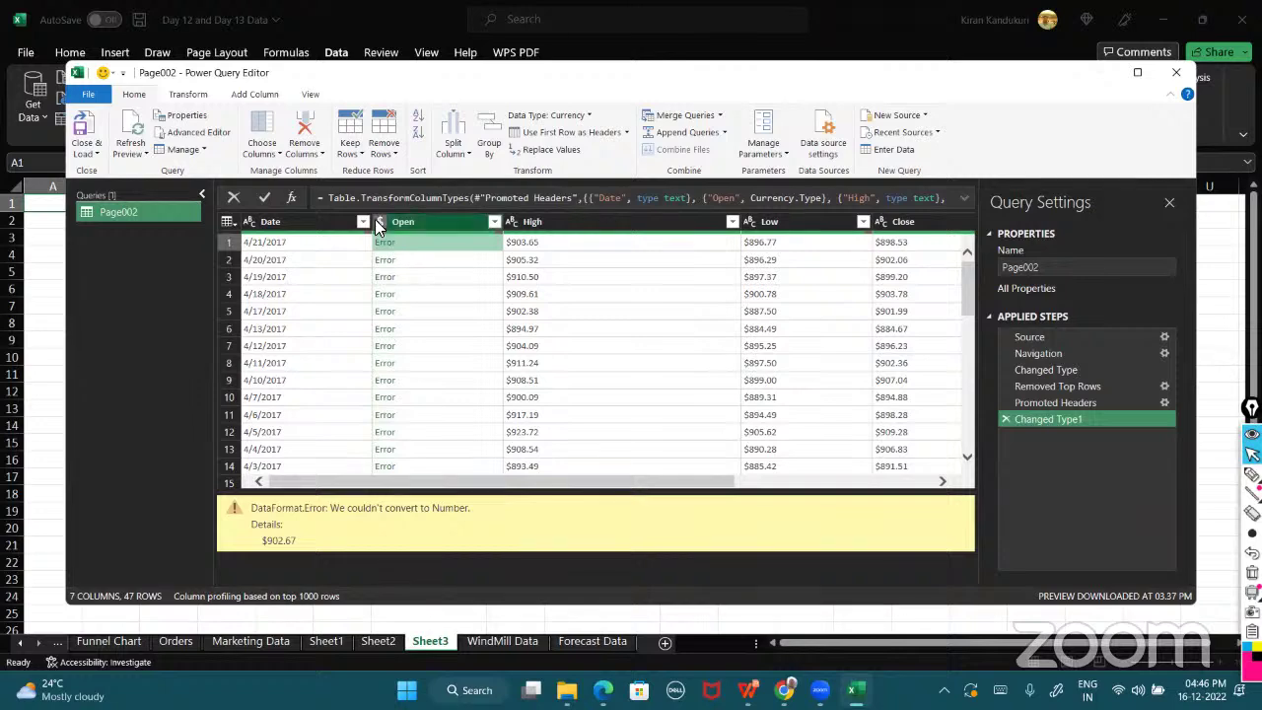
- Set the Open column's data type back to Text, replacing the current conversion
{"action": "left_click", "coordinate": [380, 222]}
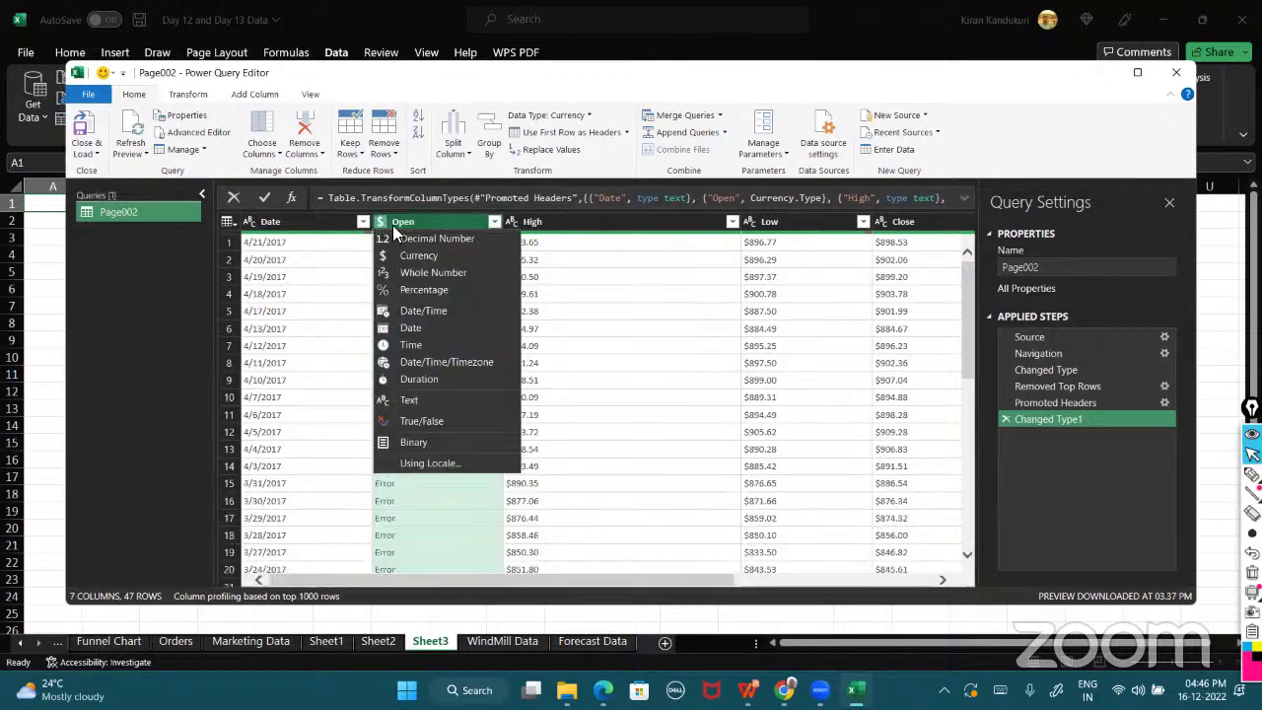
{"action": "left_click", "coordinate": [432, 400]}
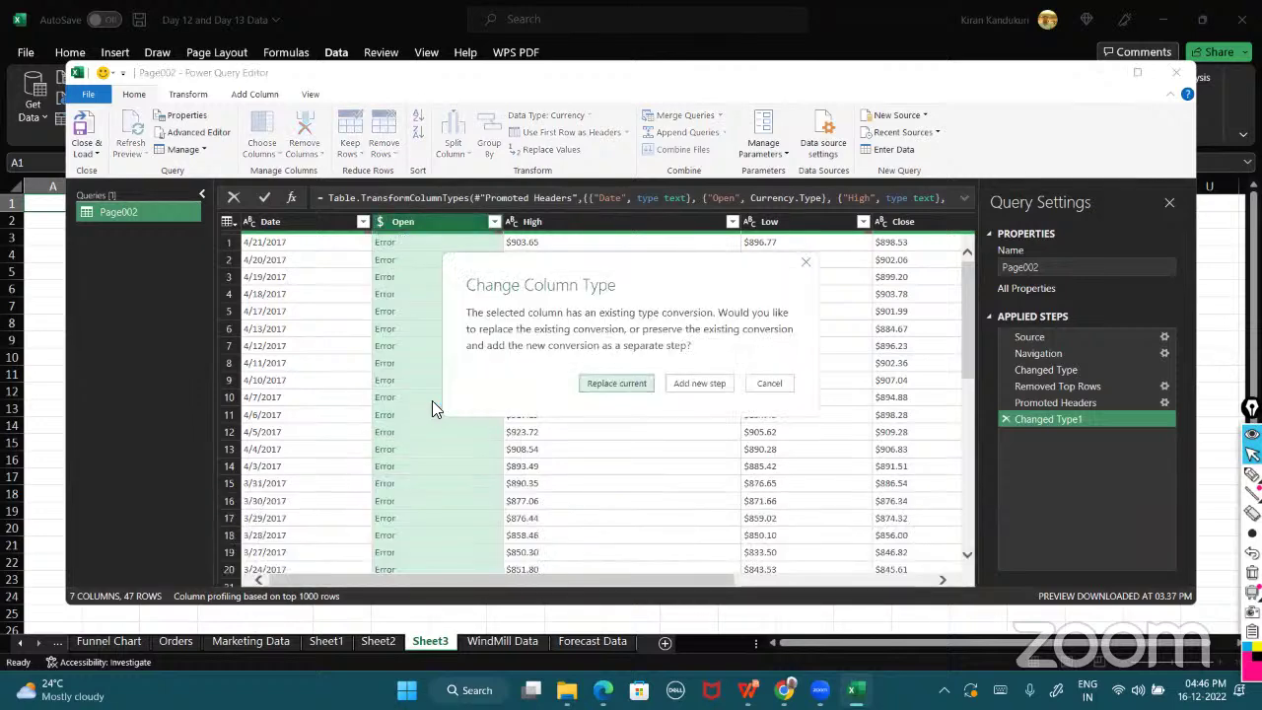
{"action": "left_click", "coordinate": [589, 387]}
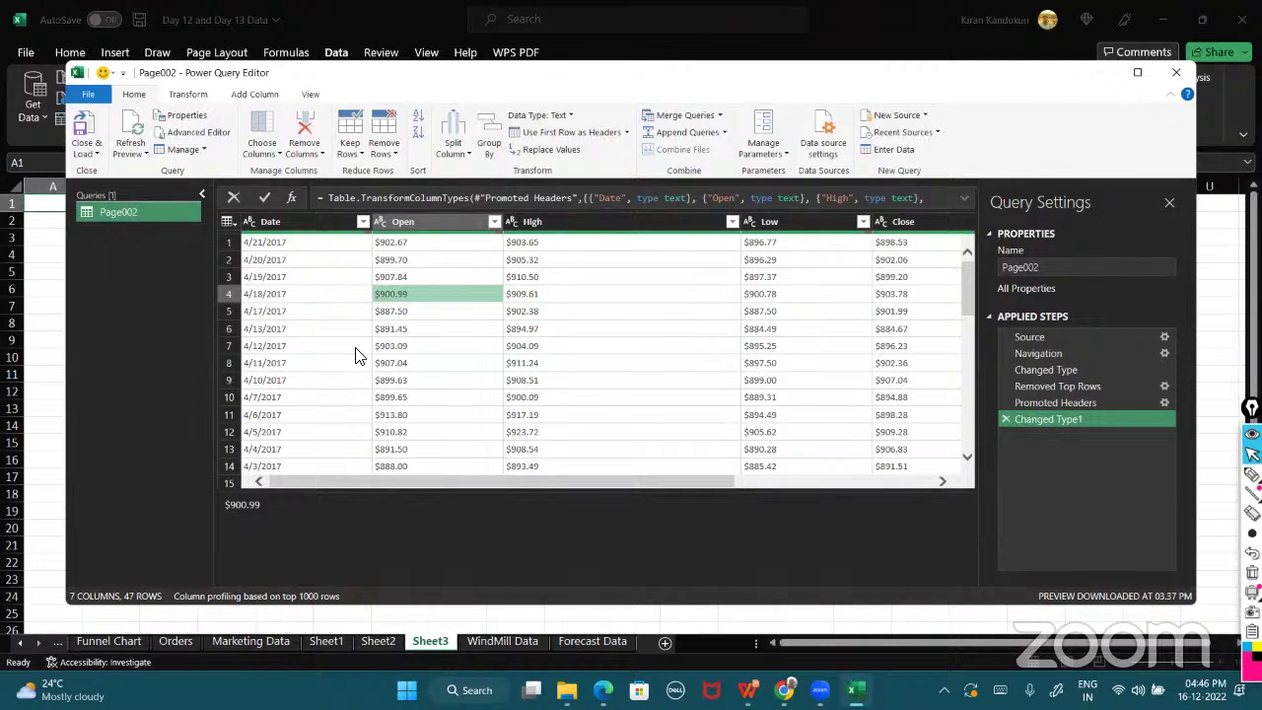
- Close Power Query Editor and load the Page002 query into the workbook
{"action": "left_click", "coordinate": [86, 135]}
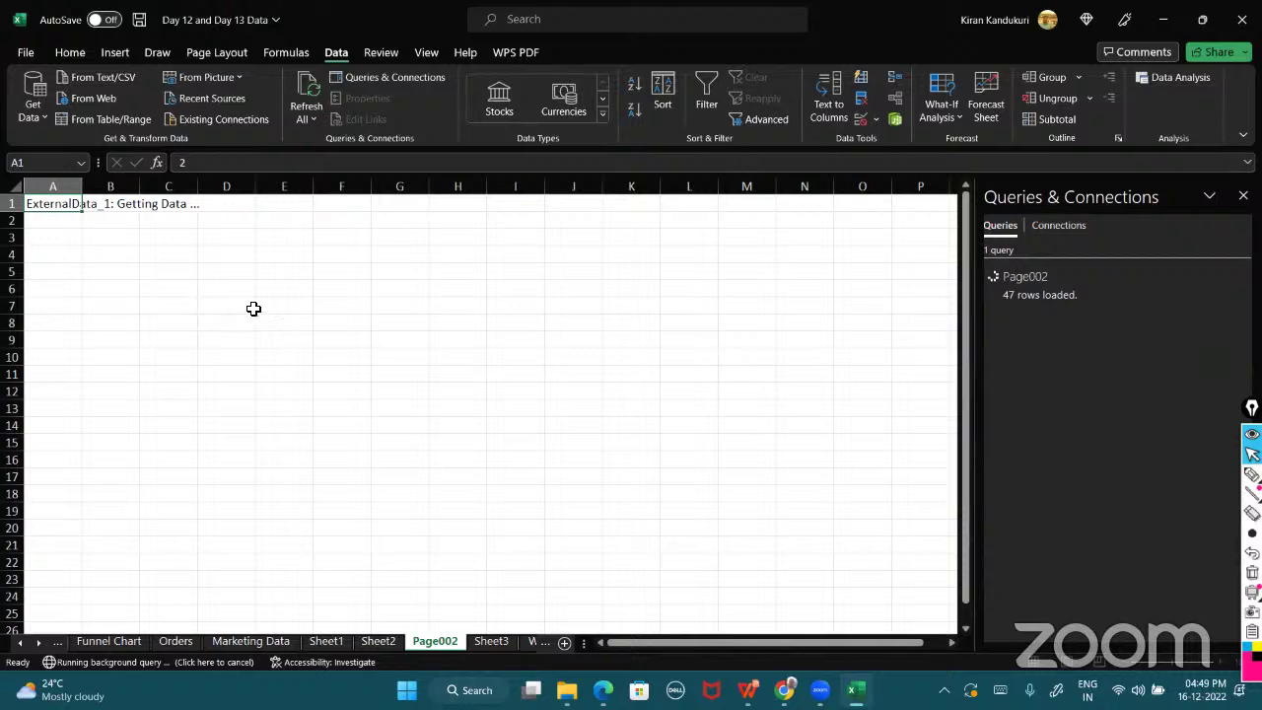
{"action": "left_click", "coordinate": [483, 379]}
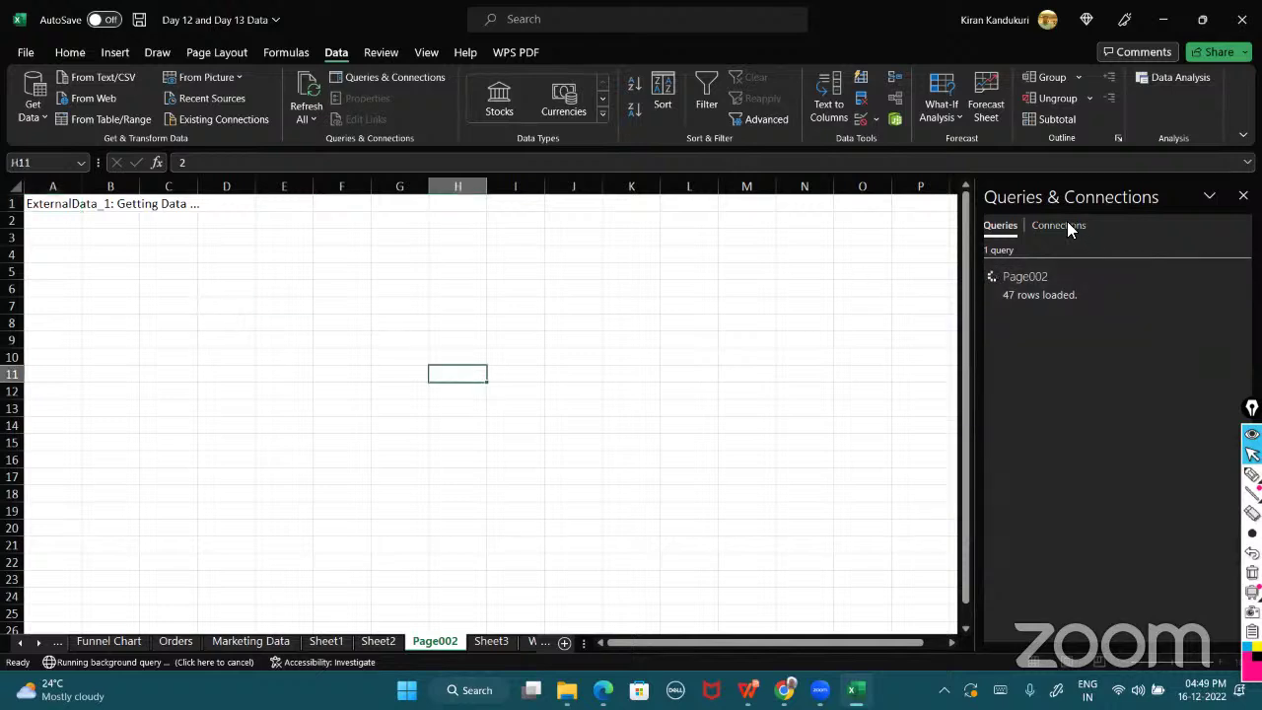
{"action": "left_click", "coordinate": [221, 432]}
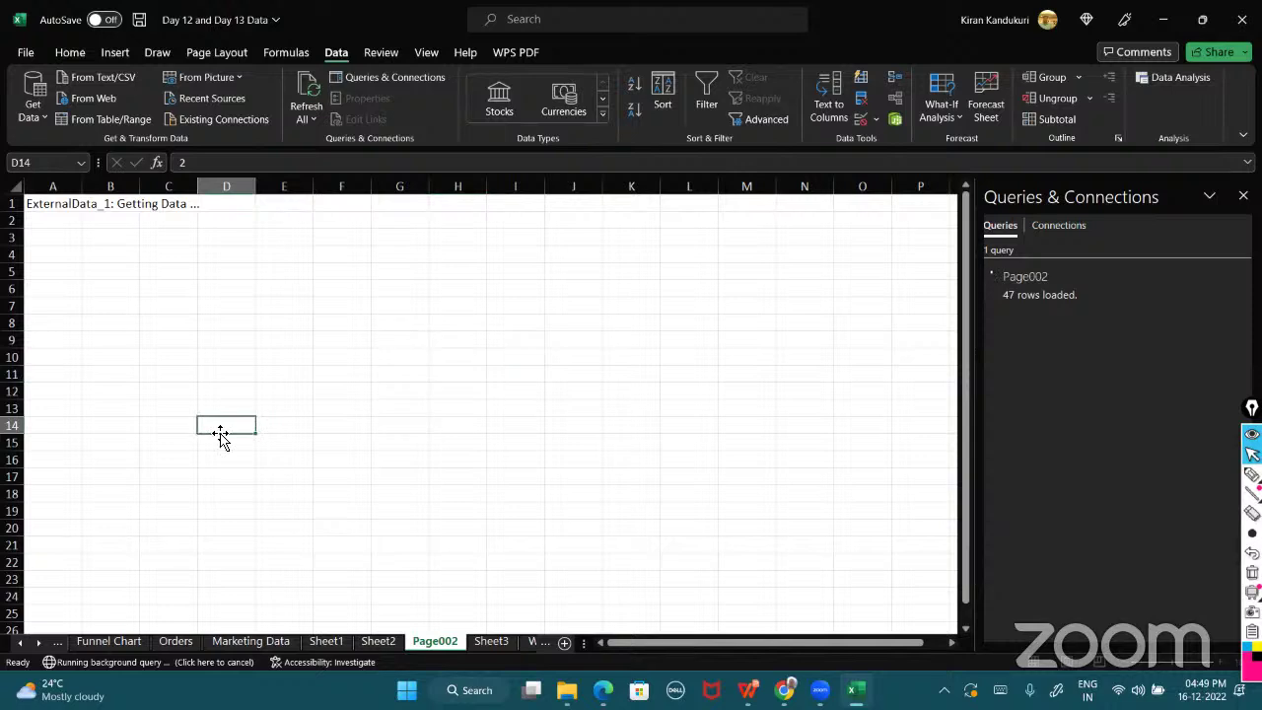
{"action": "left_click", "coordinate": [151, 283]}
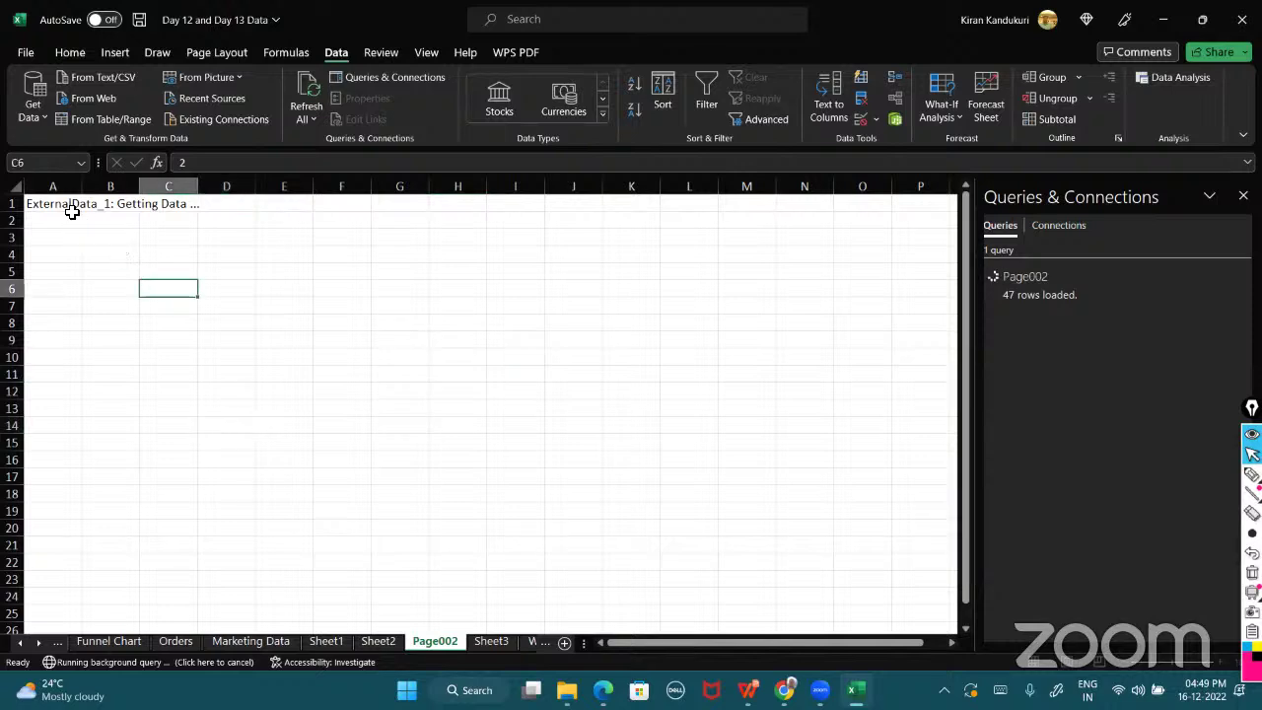
{"action": "left_click_drag", "start_coordinate": [69, 205], "coordinate": [124, 321]}
{"action": "left_click", "coordinate": [124, 321]}
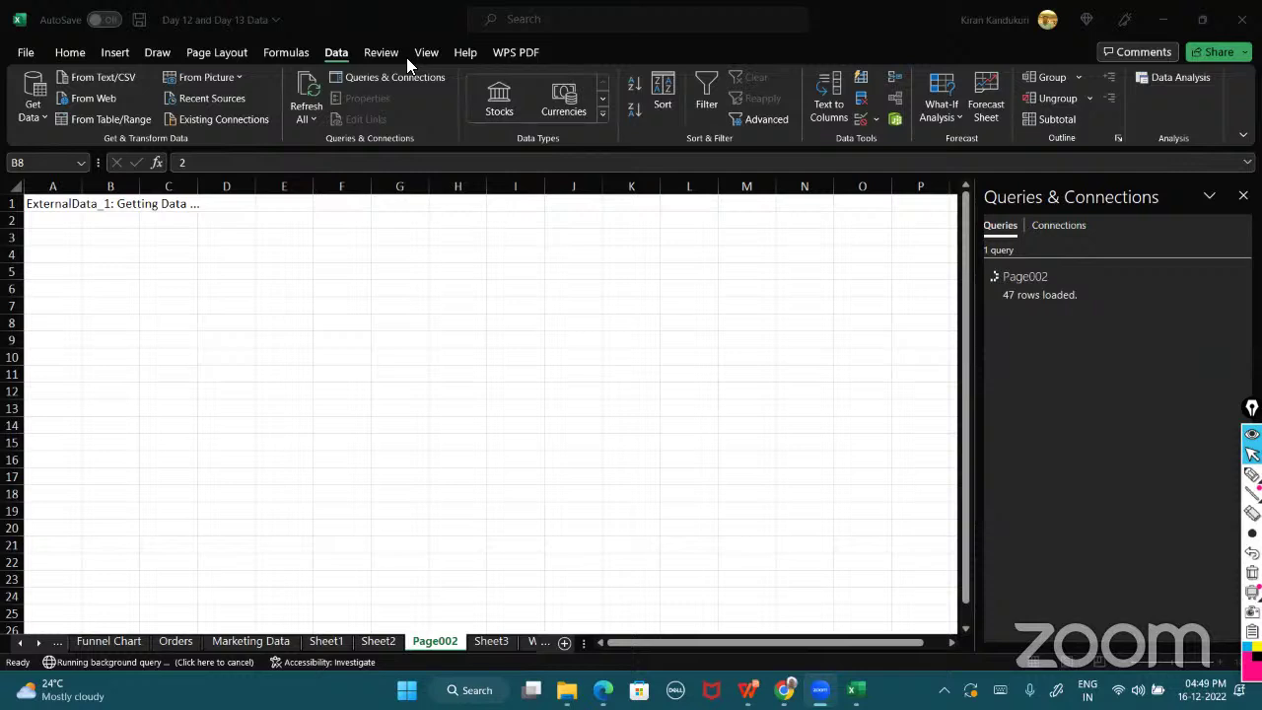
{"action": "left_click", "coordinate": [168, 302]}
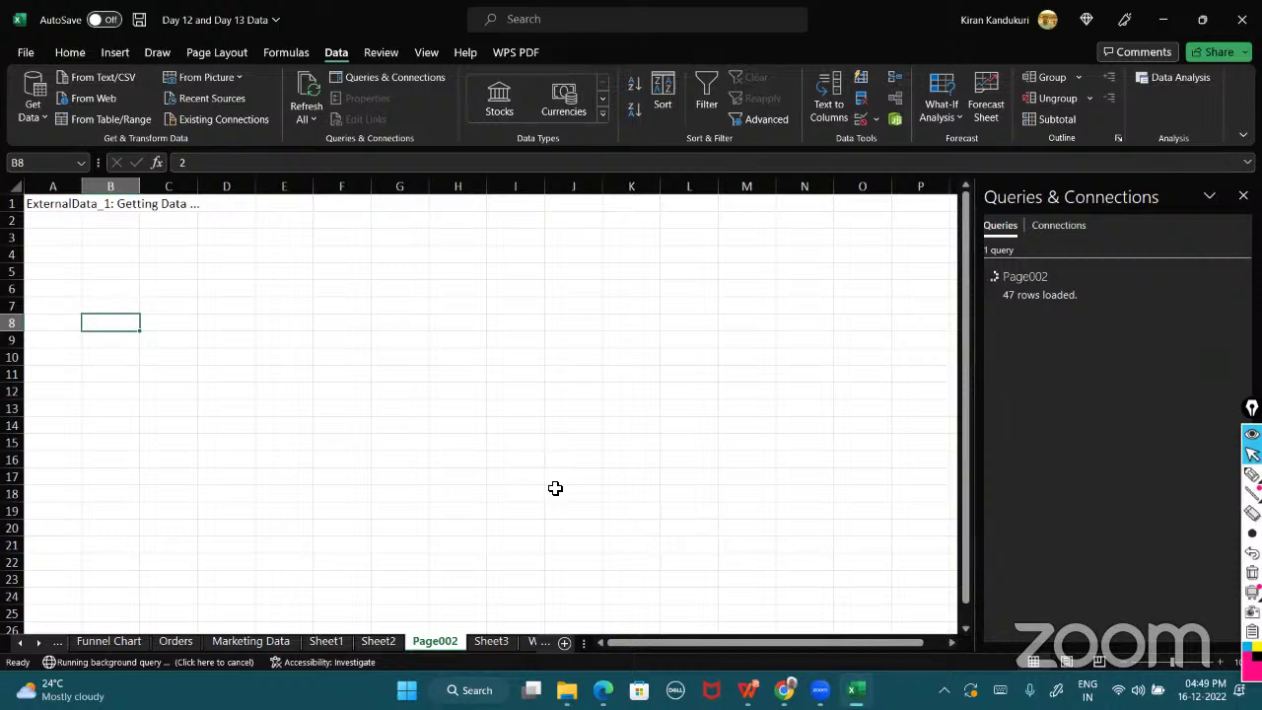
{"action": "left_click", "coordinate": [348, 290]}
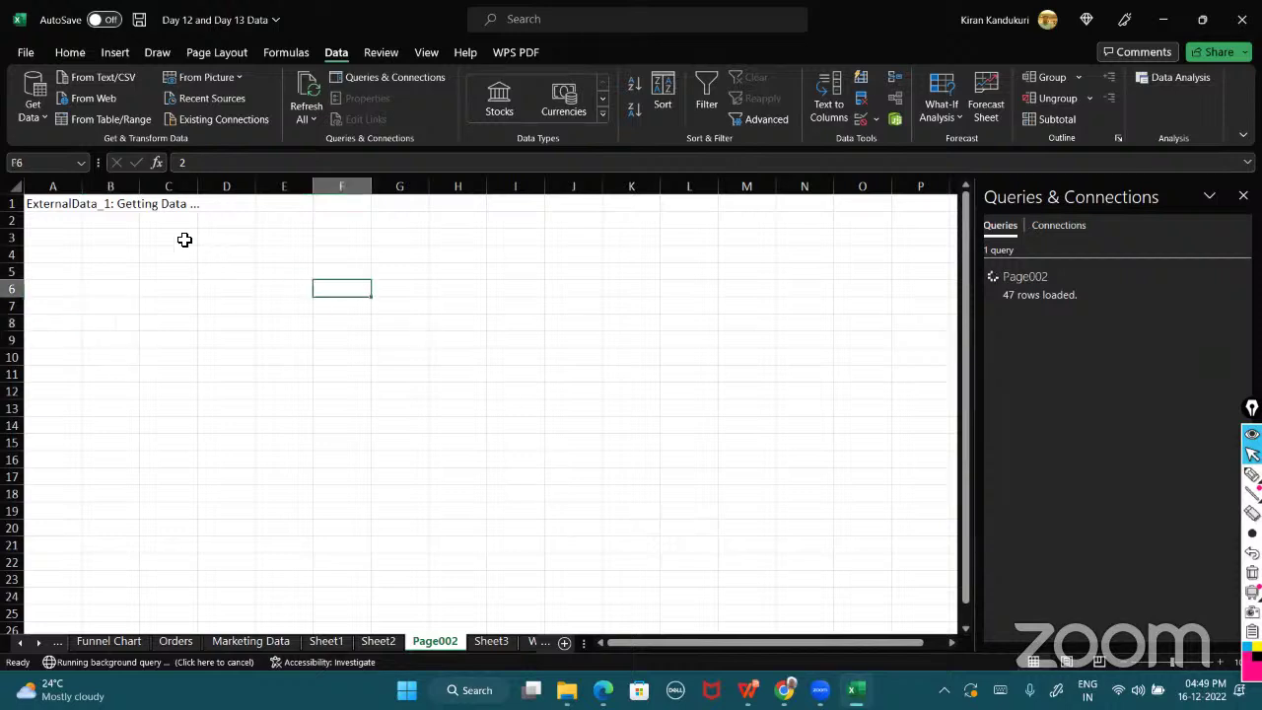
- Check the Page002 query's load status, its connections and the actions available for it
{"action": "left_click", "coordinate": [1019, 288]}
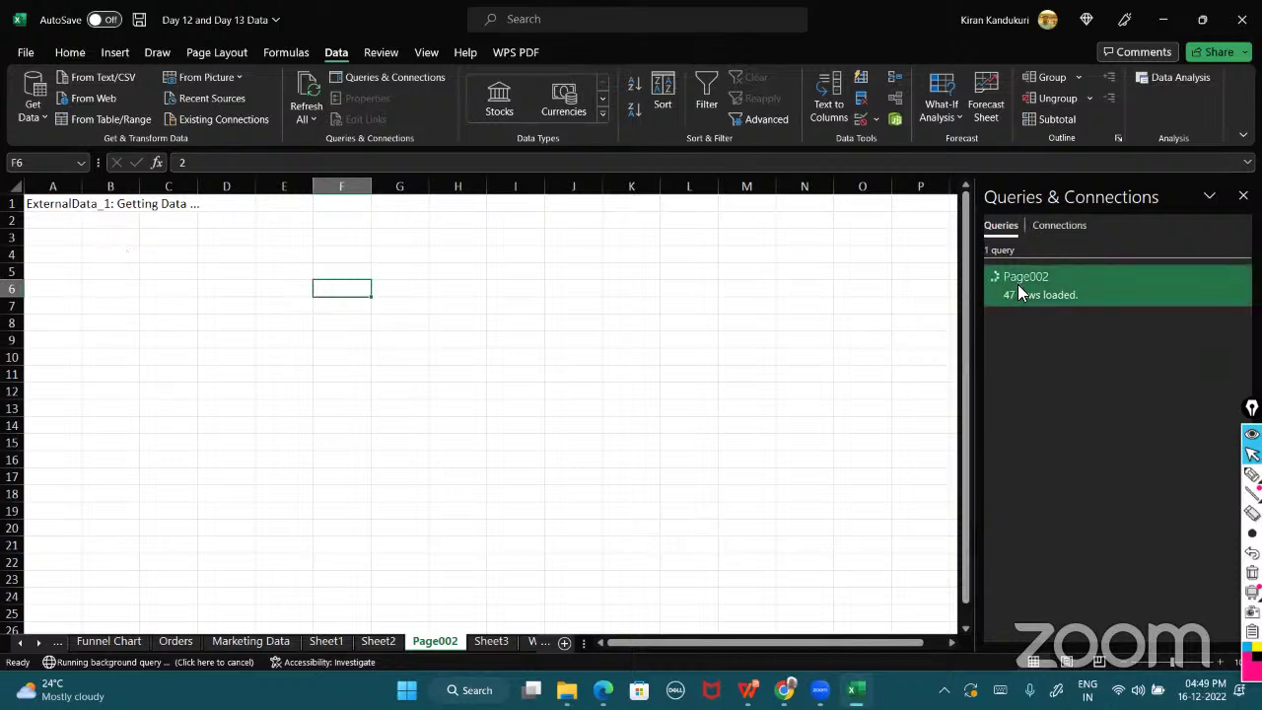
{"action": "left_click", "coordinate": [1053, 227]}
{"action": "left_click", "coordinate": [1001, 225]}
{"action": "right_click", "coordinate": [1015, 286]}
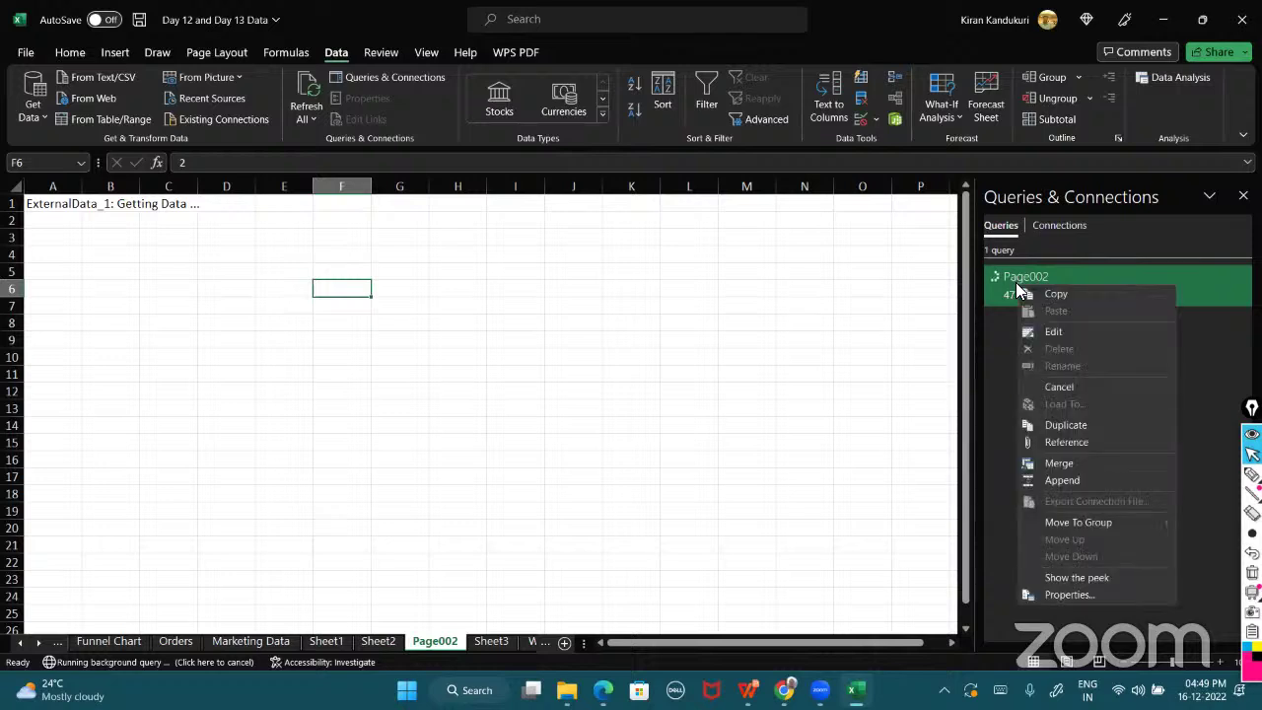
{"action": "left_click", "coordinate": [988, 350]}
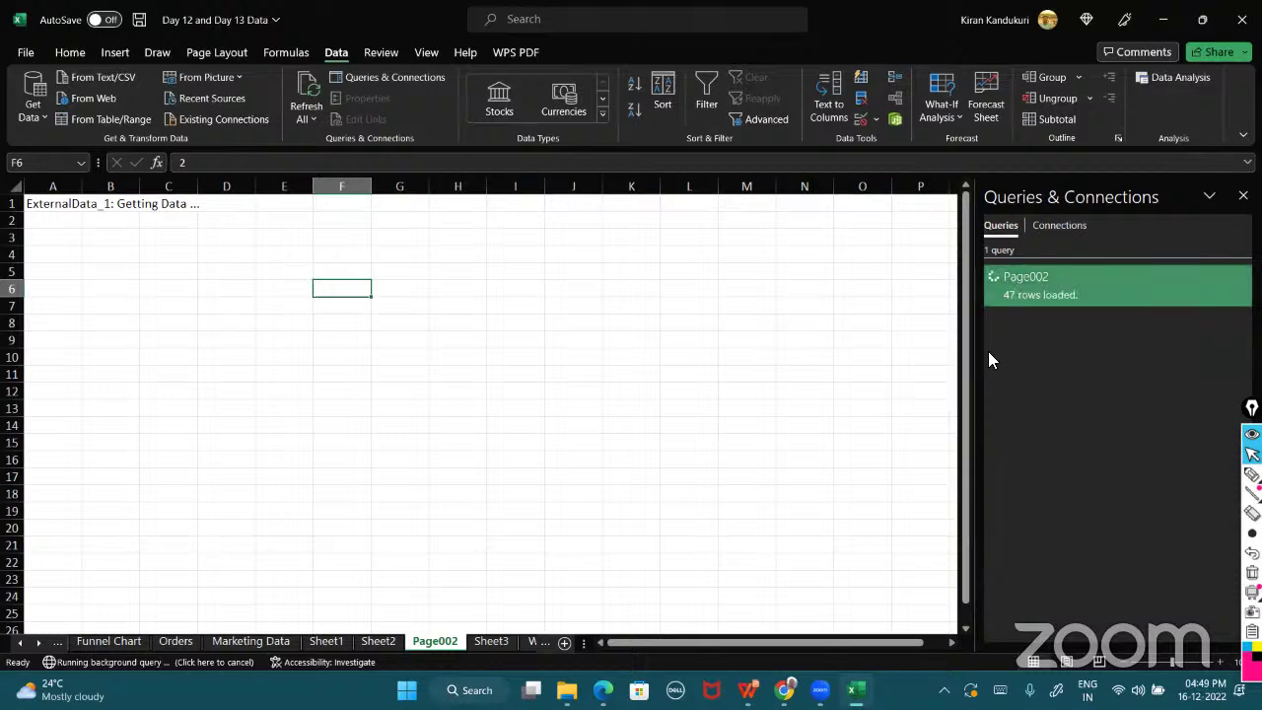
- Return to Sheet2 and enter the label DateDif in cell B9
{"action": "left_click", "coordinate": [492, 641]}
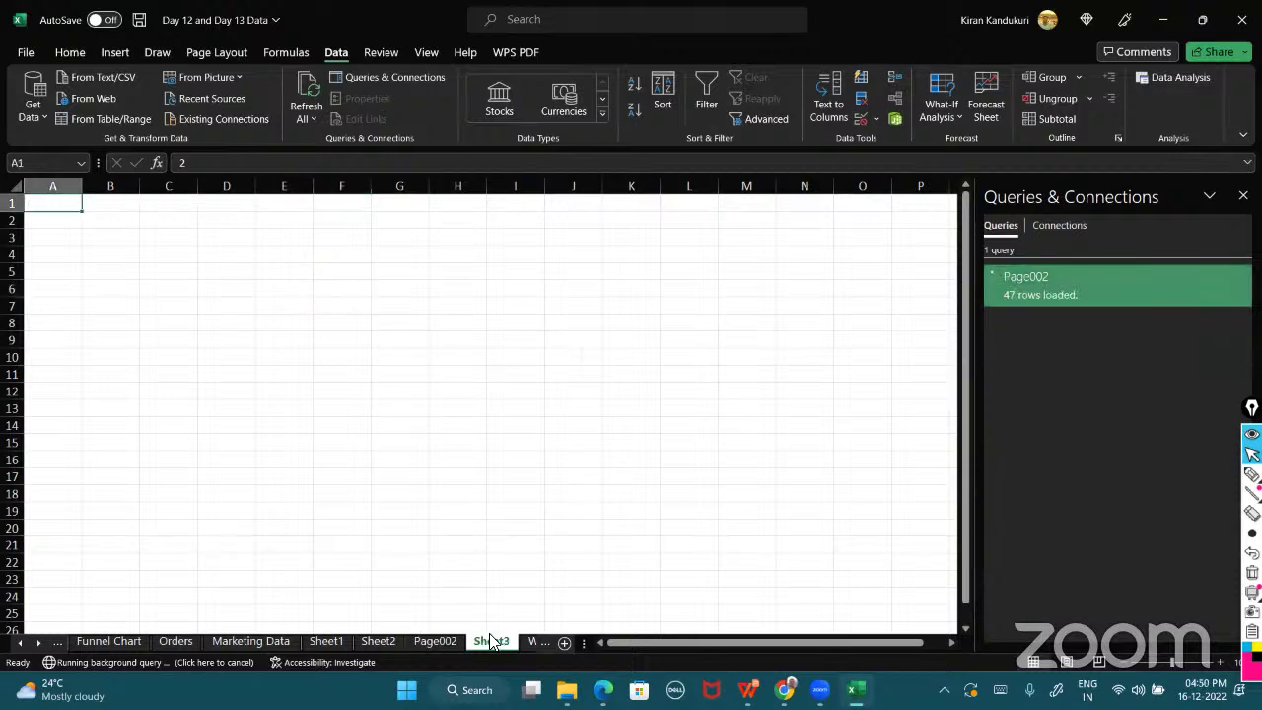
{"action": "left_click", "coordinate": [377, 641]}
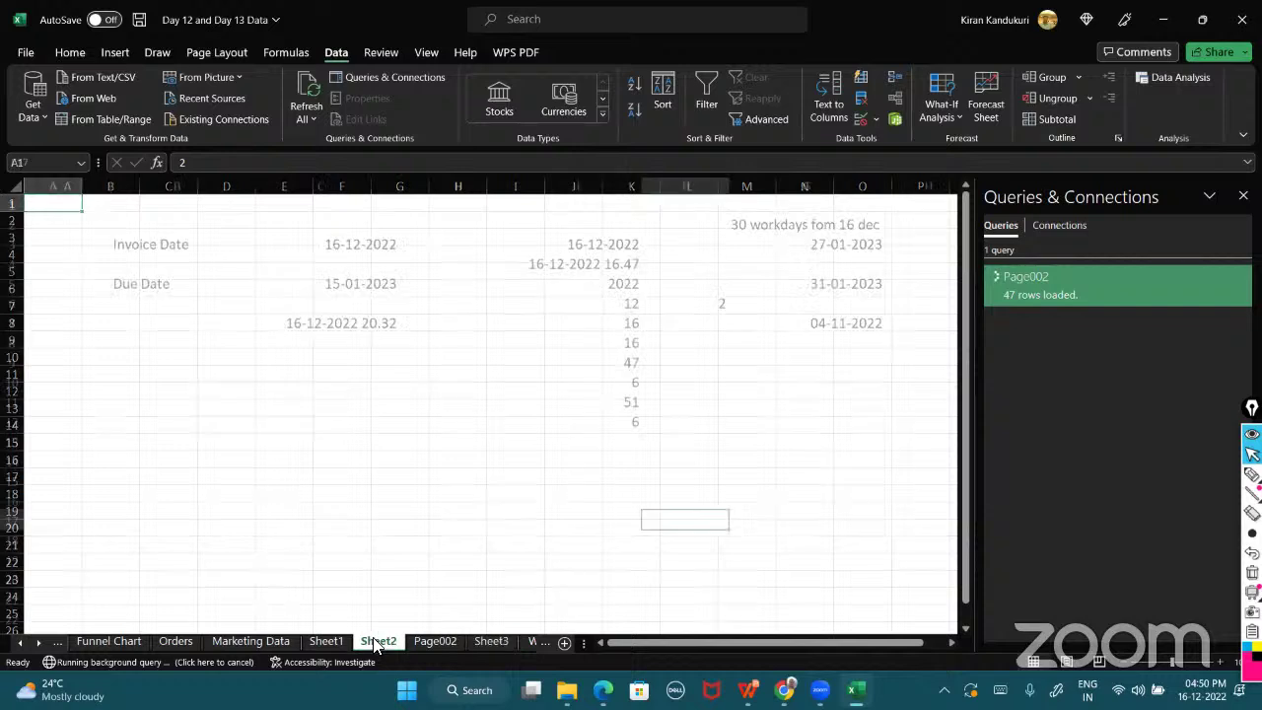
{"action": "left_click", "coordinate": [315, 404]}
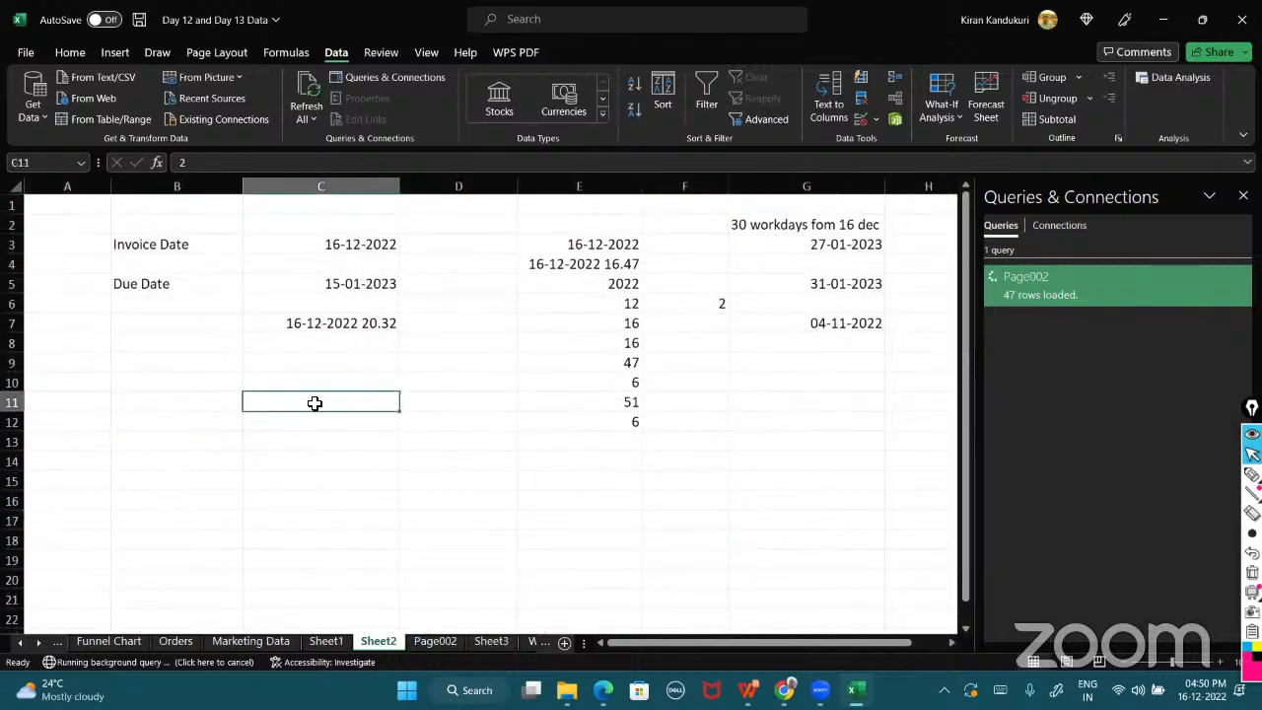
{"action": "left_click", "coordinate": [447, 642]}
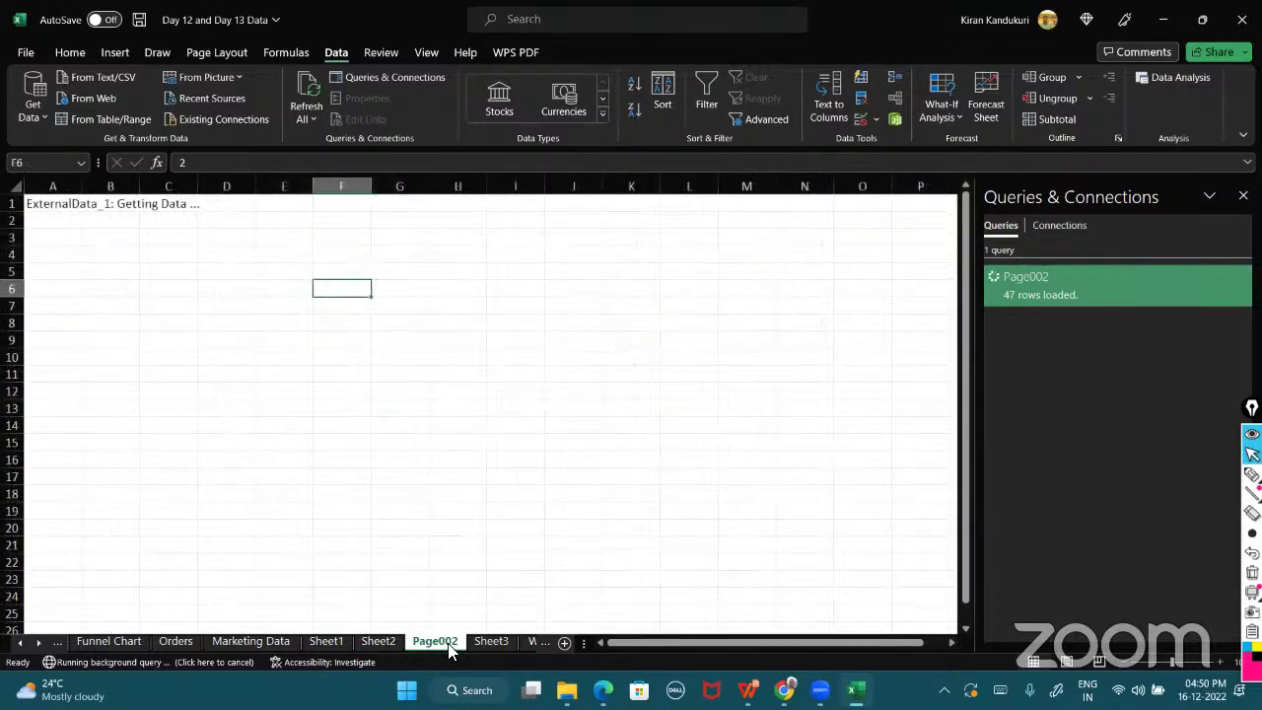
{"action": "left_click", "coordinate": [377, 641]}
{"action": "left_click", "coordinate": [195, 367]}
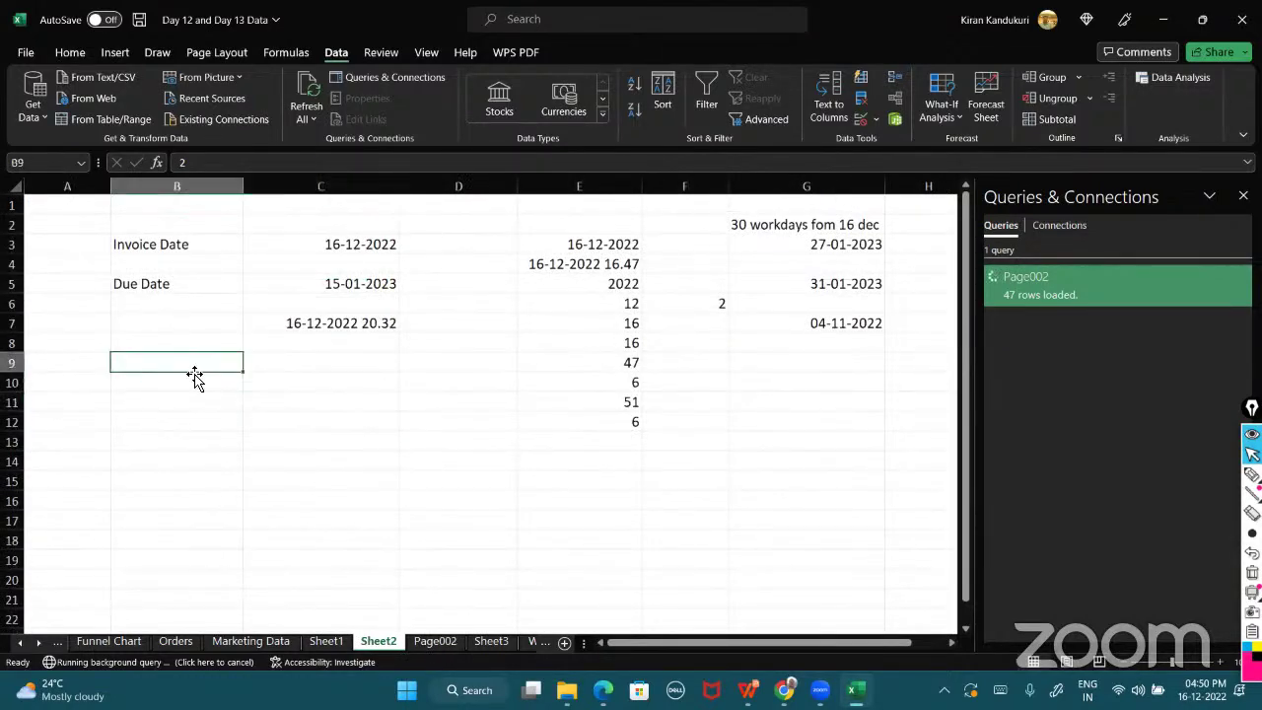
{"action": "type", "text": "DateDif"}
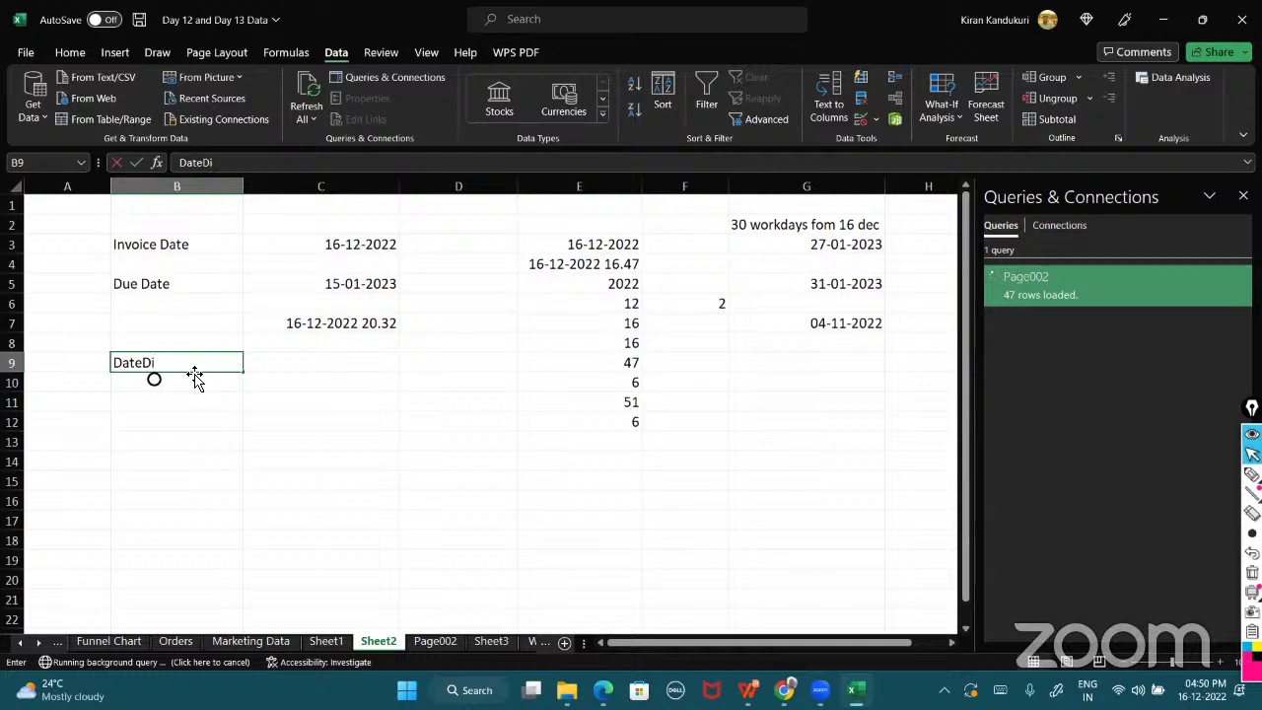
- Enter the start date 29-06-2021 in cell B11 under the DateDif label, correcting the mistyped year
{"action": "left_click", "coordinate": [206, 401]}
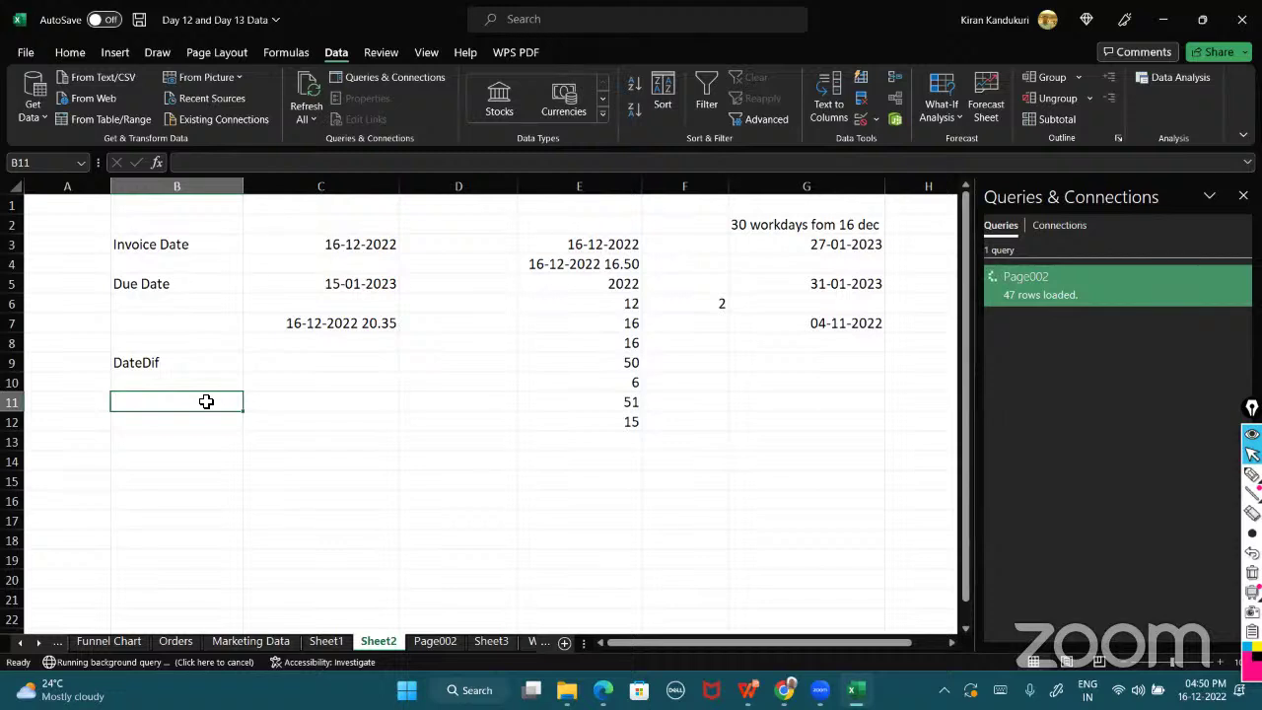
{"action": "type", "text": "29-6-2921"}
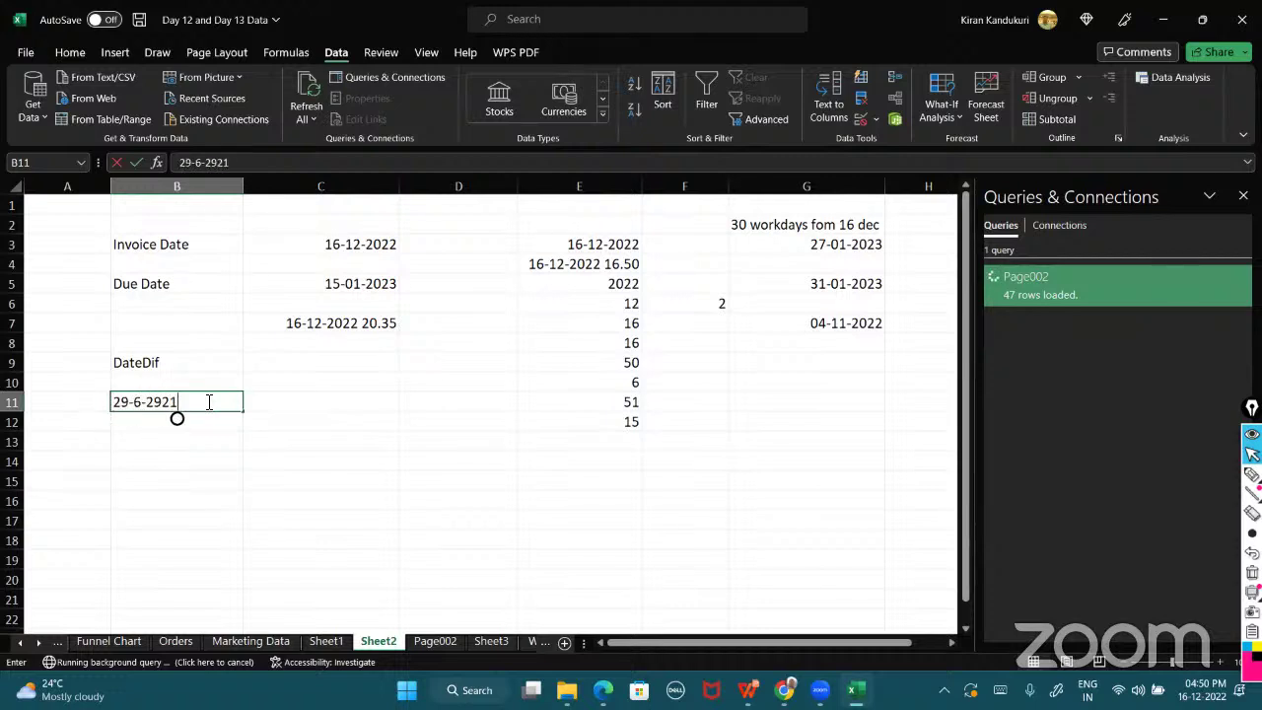
{"action": "key", "text": "Tab"}
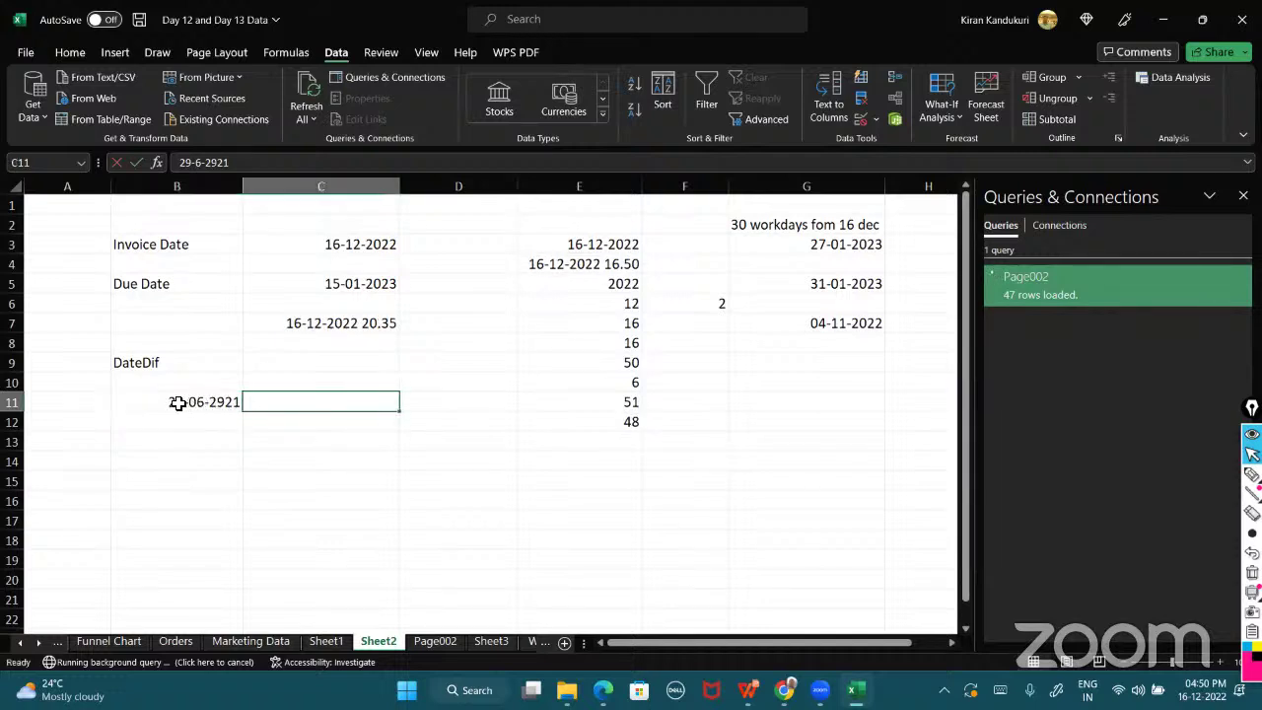
{"action": "left_click", "coordinate": [177, 403]}
{"action": "double_click", "coordinate": [177, 402]}
{"action": "left_click_drag", "start_coordinate": [177, 404], "coordinate": [224, 401]}
{"action": "type", "text": "9-06-20"}
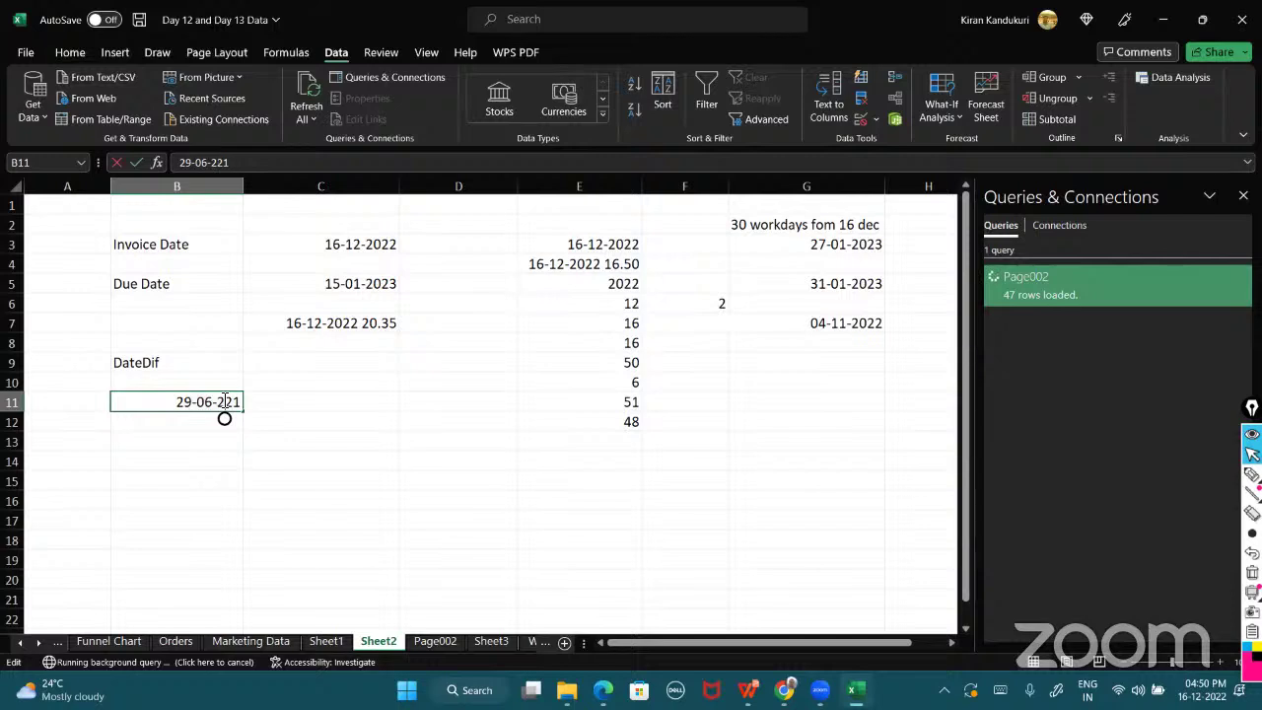
{"action": "key", "text": "Return"}
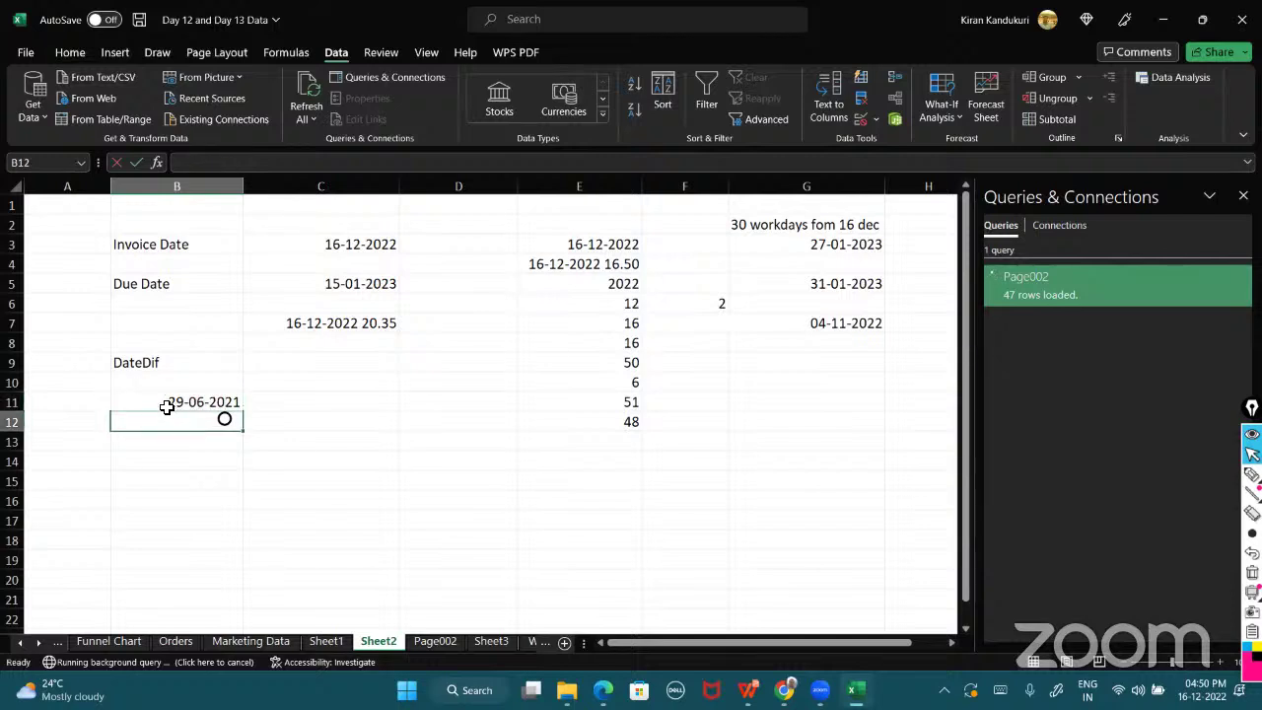
{"action": "left_click", "coordinate": [163, 402]}
{"action": "left_click", "coordinate": [60, 54]}
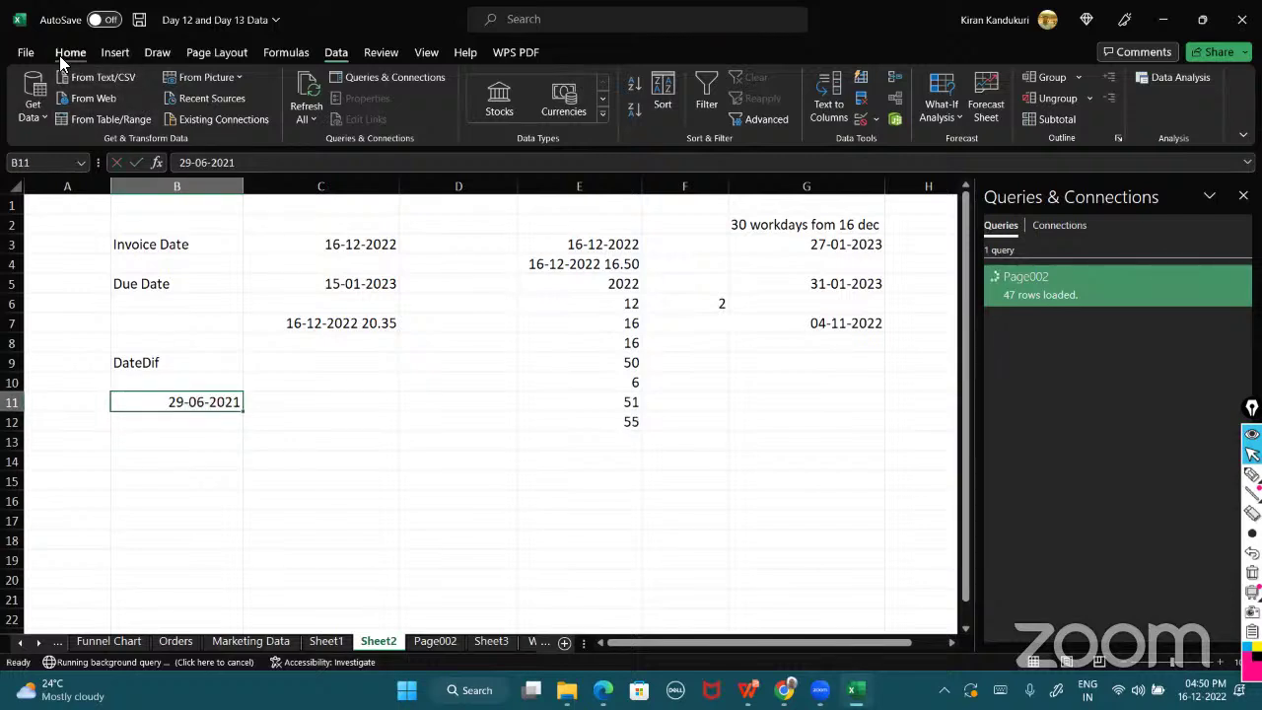
- Enter the end date 16-12-2022 in cell B12, directly below the start date
{"action": "left_click", "coordinate": [173, 422]}
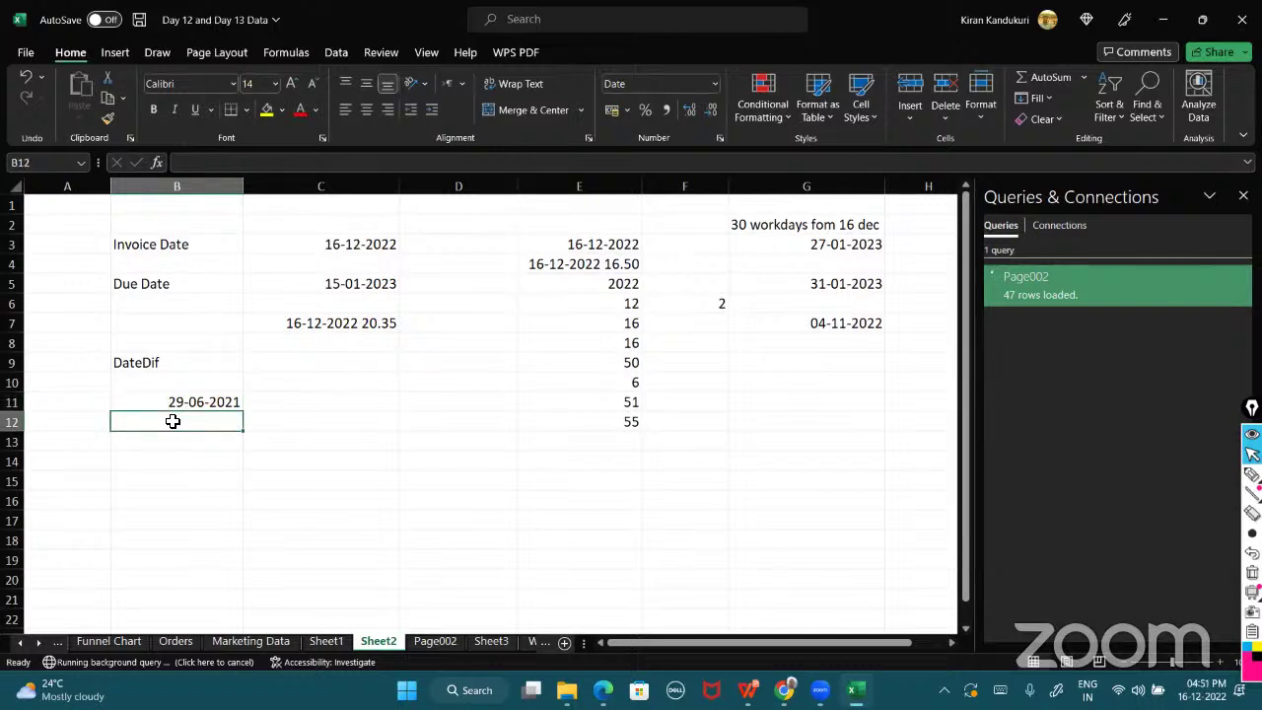
{"action": "type", "text": "16-12-"}
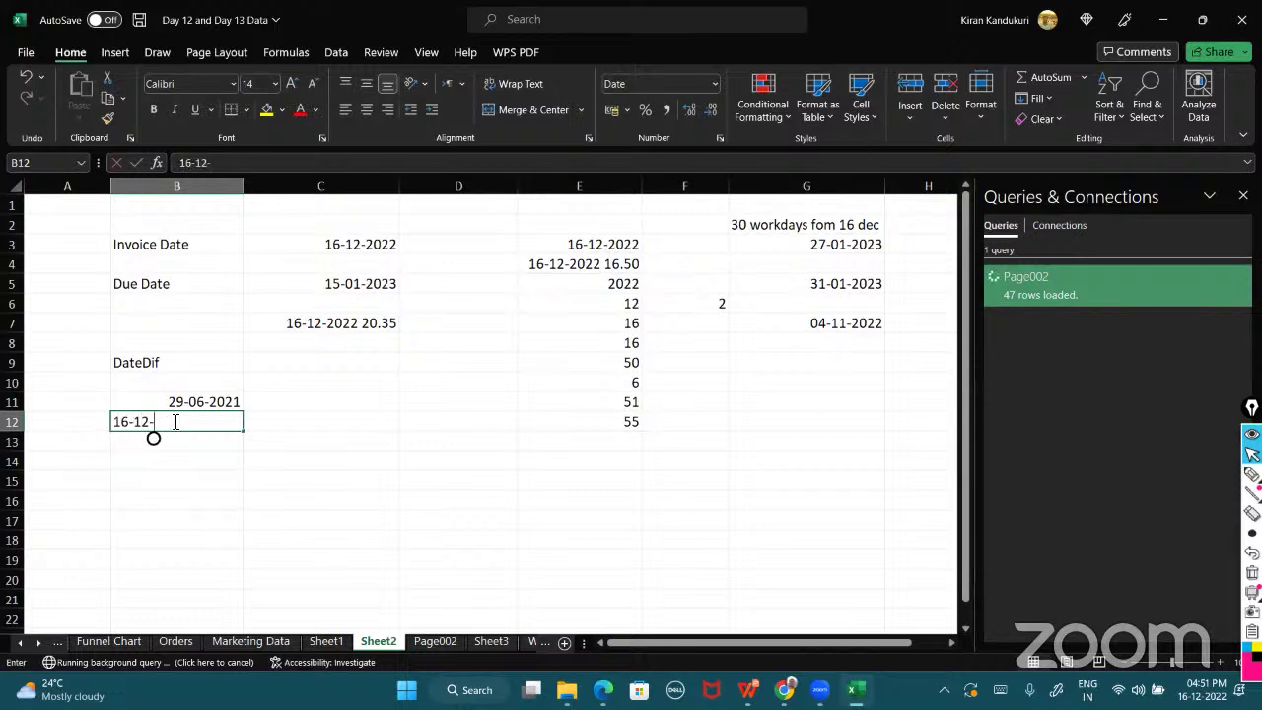
{"action": "type", "text": "2022"}
{"action": "key", "text": "Return"}
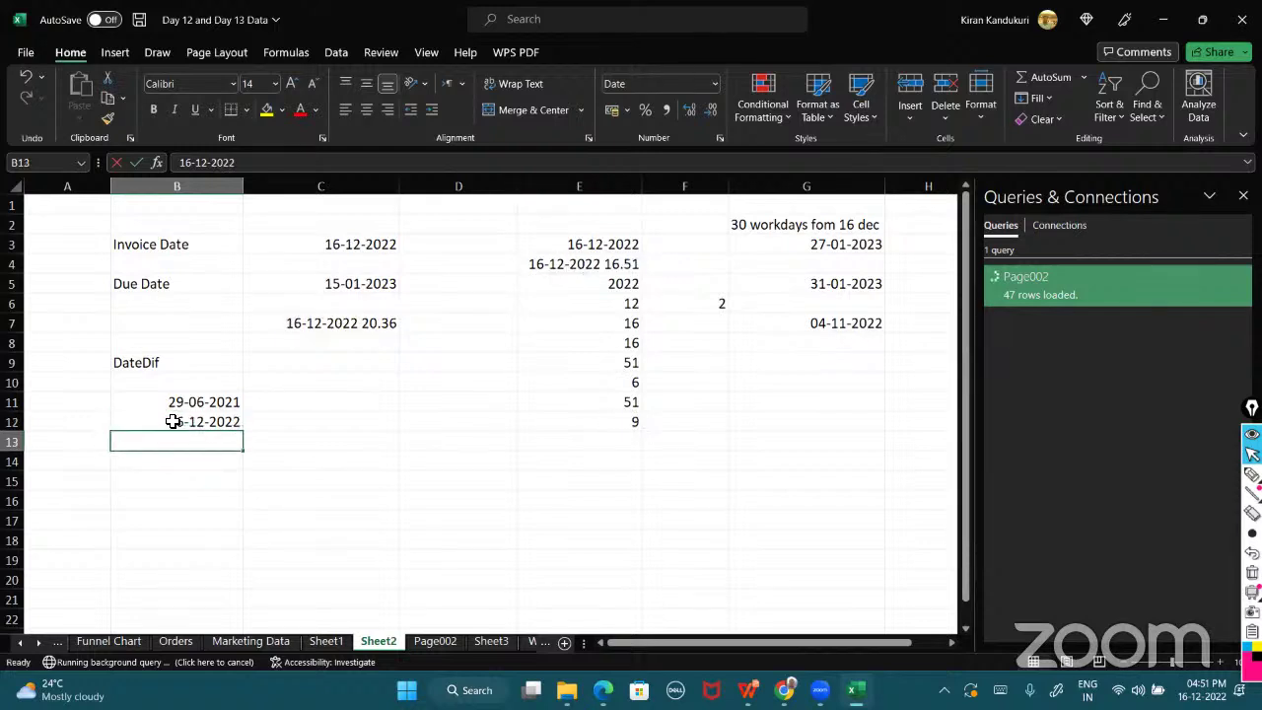
{"action": "left_click_drag", "start_coordinate": [160, 403], "coordinate": [159, 424]}
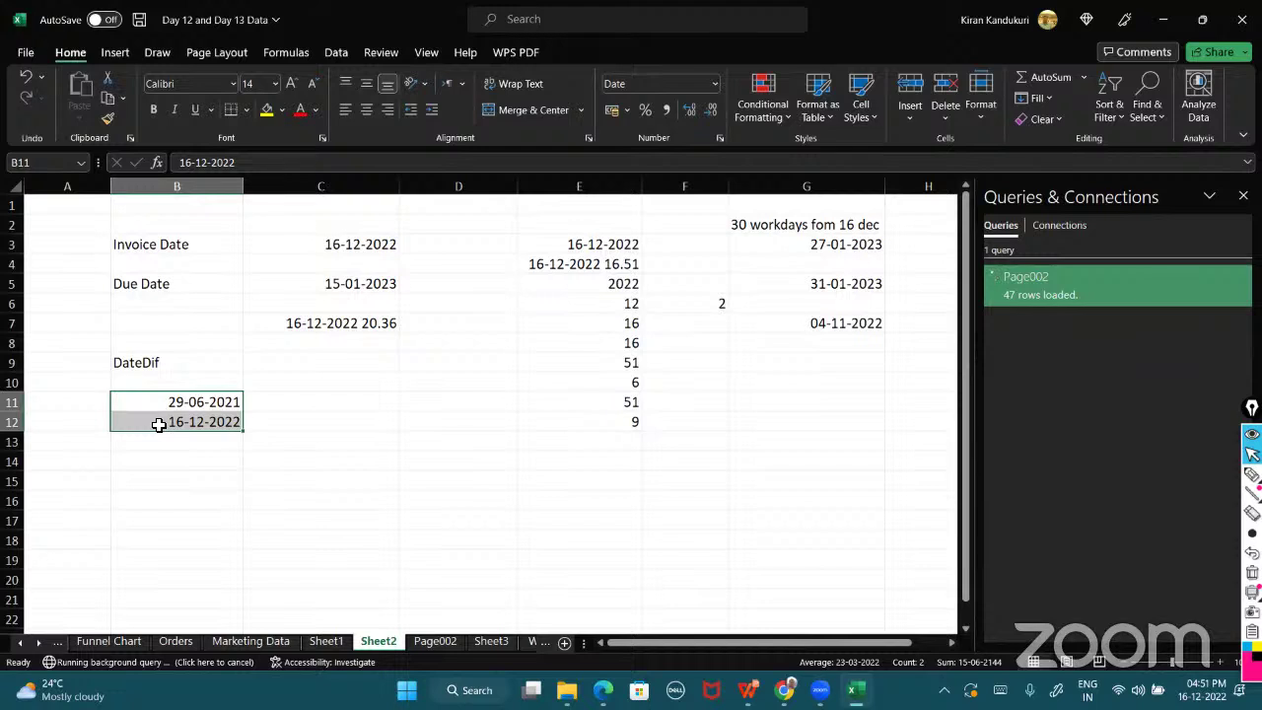
- Subtract the two dates' month numbers in cell C12 with =month(B11)-month(B12), and review the result against the dates
{"action": "left_click", "coordinate": [348, 420]}
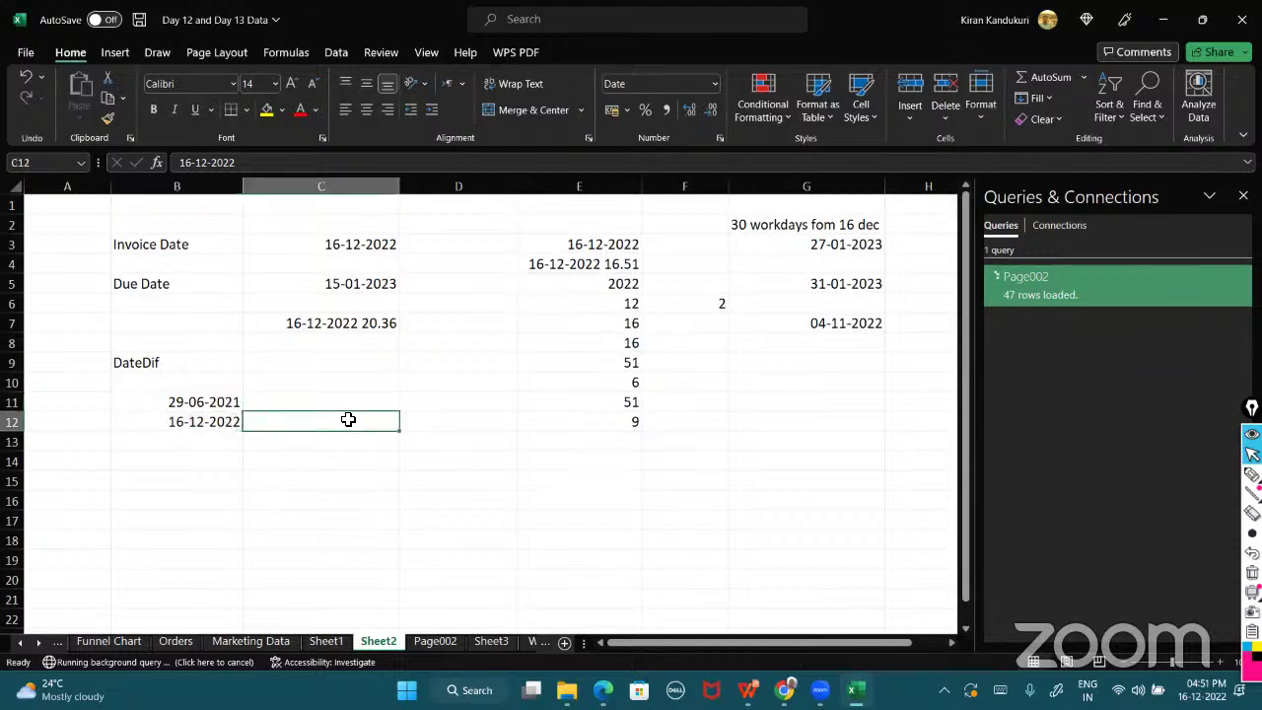
{"action": "type", "text": "=month"}
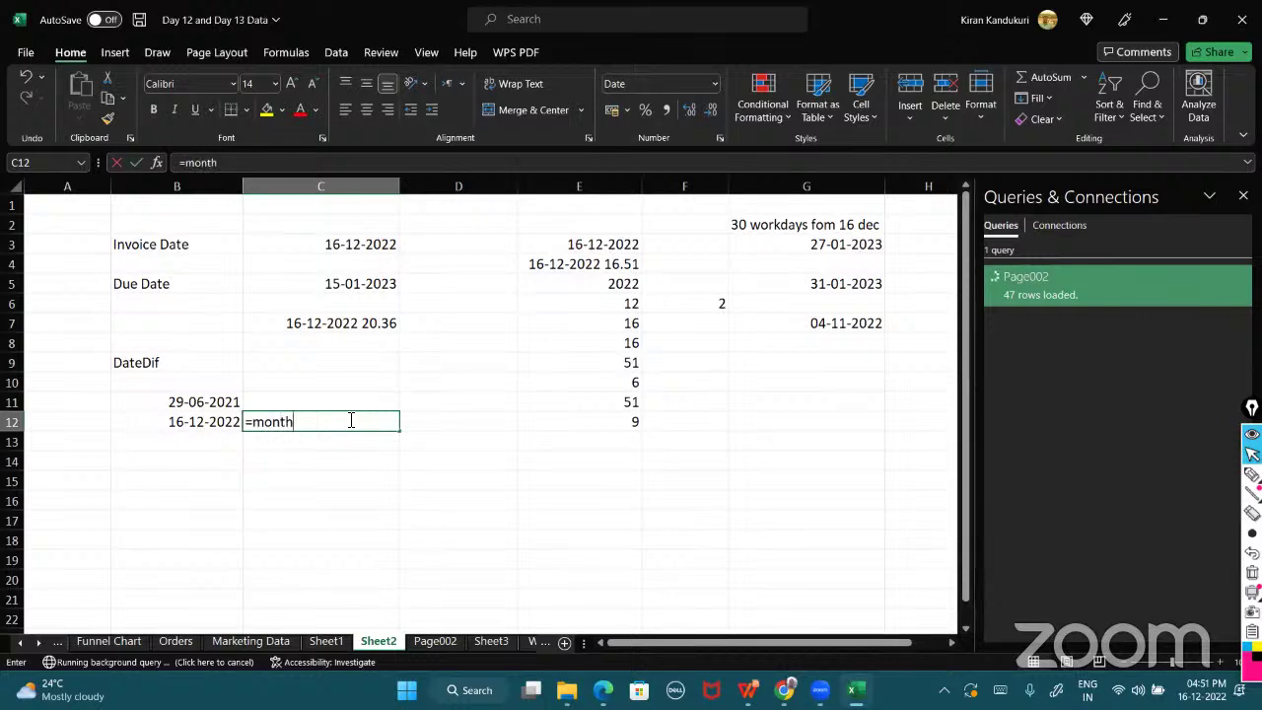
{"action": "type", "text": "("}
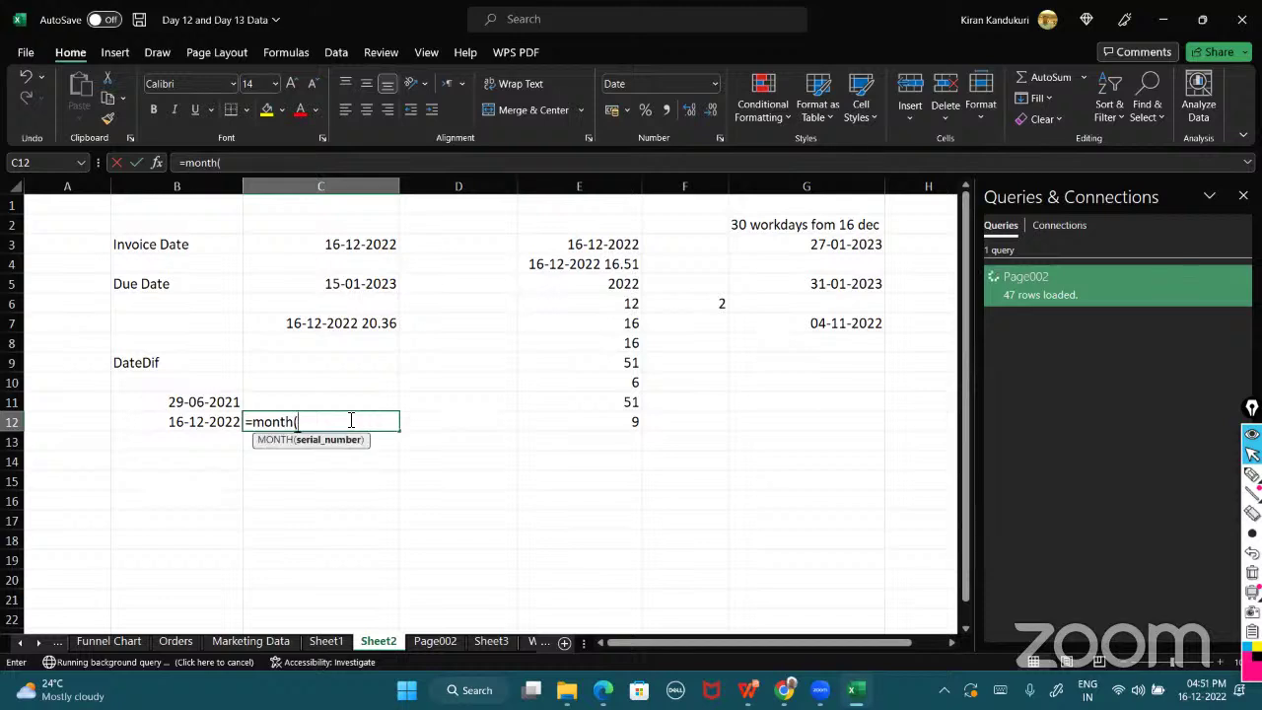
{"action": "left_click", "coordinate": [190, 426]}
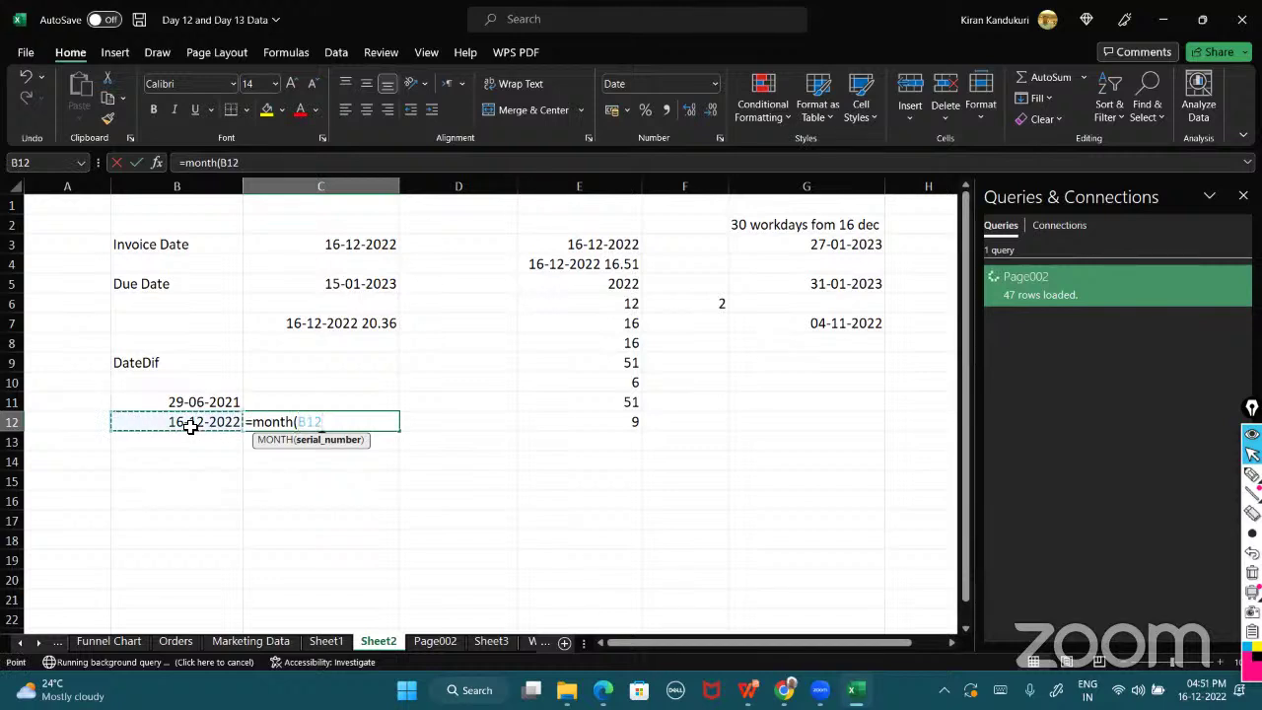
{"action": "left_click", "coordinate": [186, 404]}
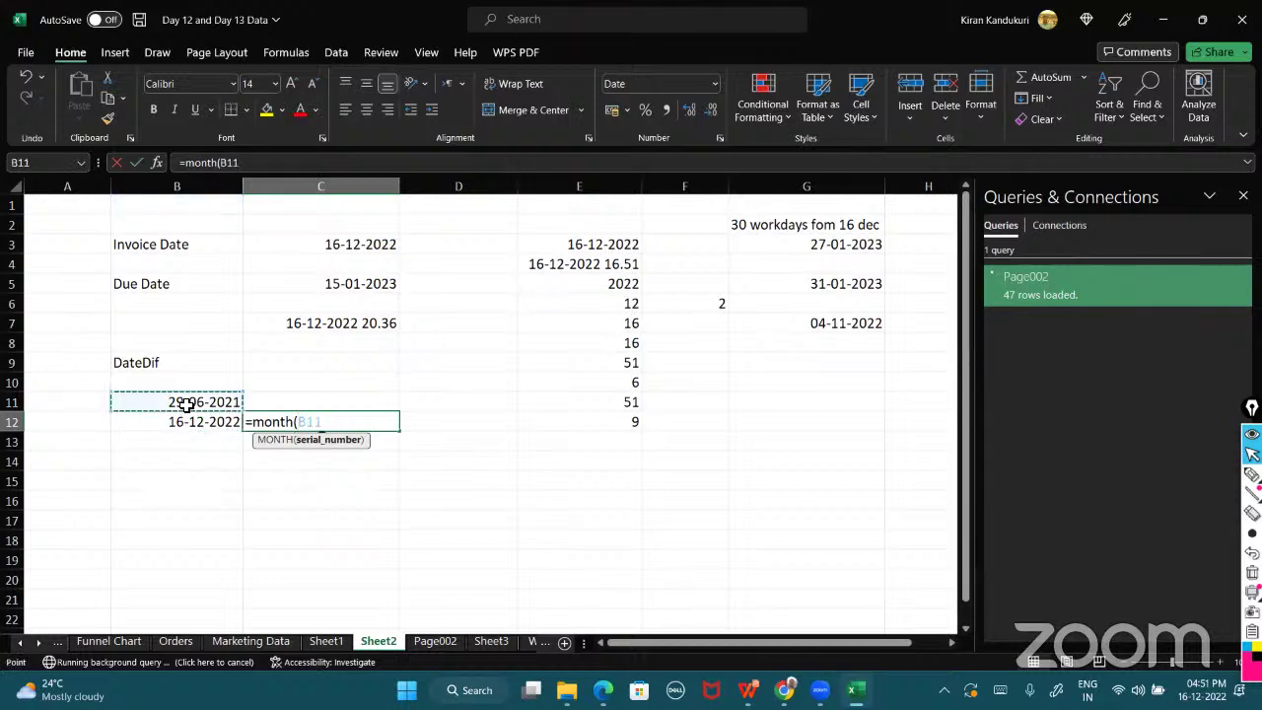
{"action": "type", "text": ")-"}
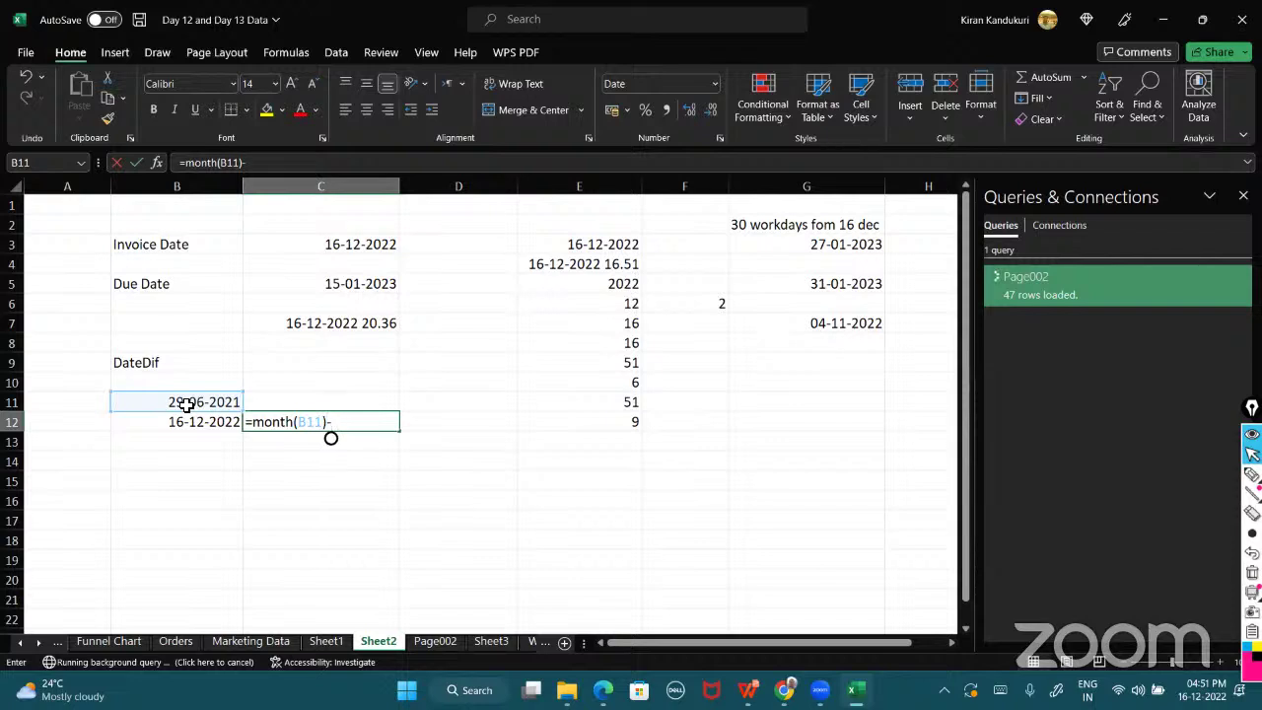
{"action": "type", "text": "month("}
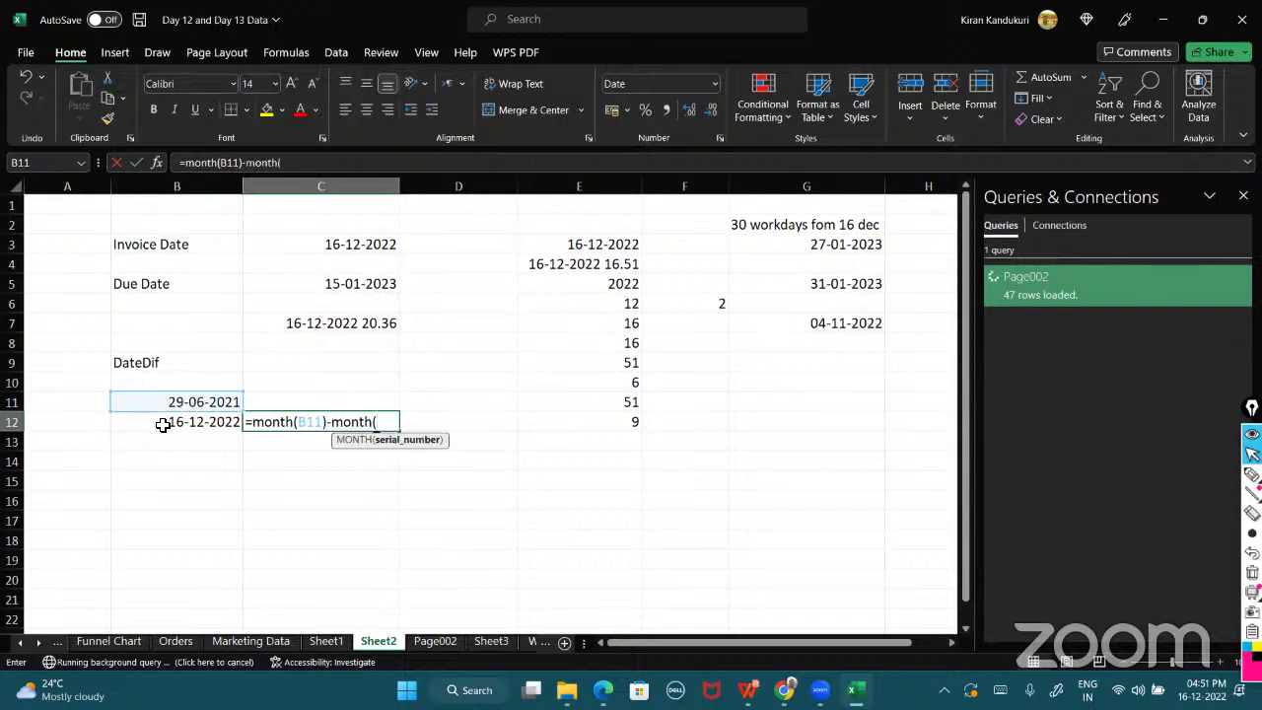
{"action": "left_click", "coordinate": [163, 425]}
{"action": "type", "text": ")"}
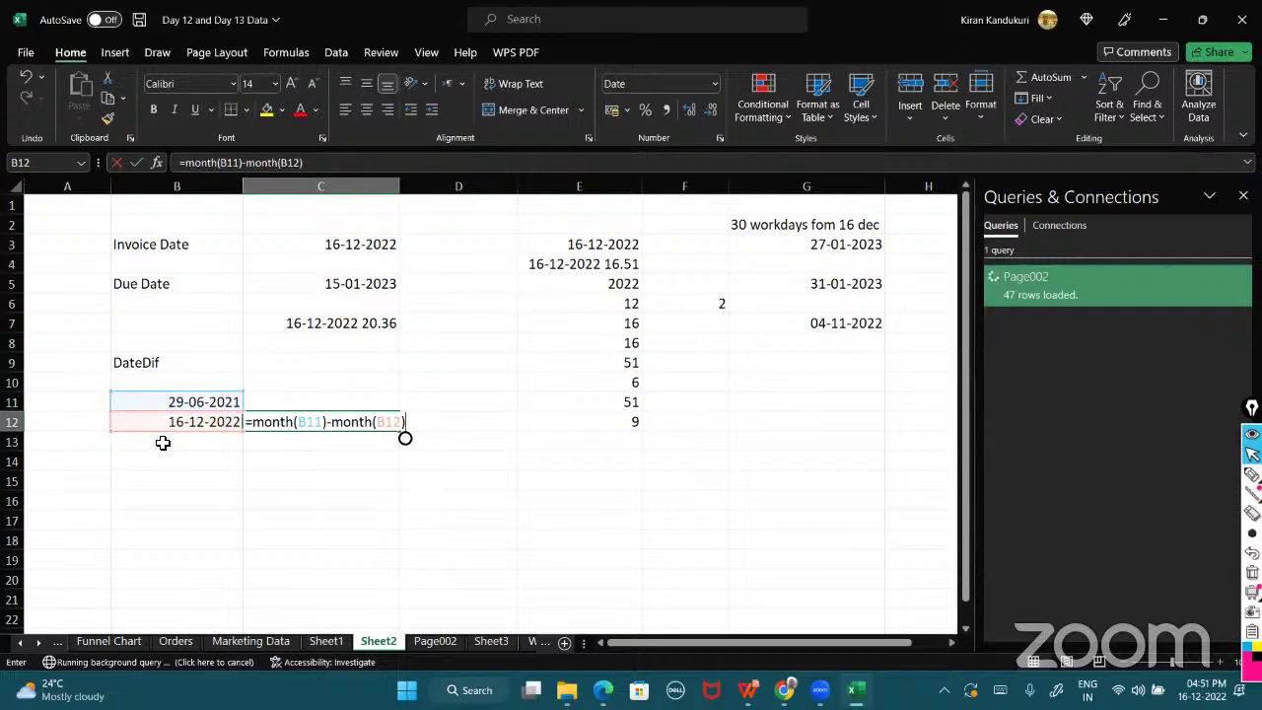
{"action": "key", "text": "Return"}
{"action": "left_click", "coordinate": [315, 421]}
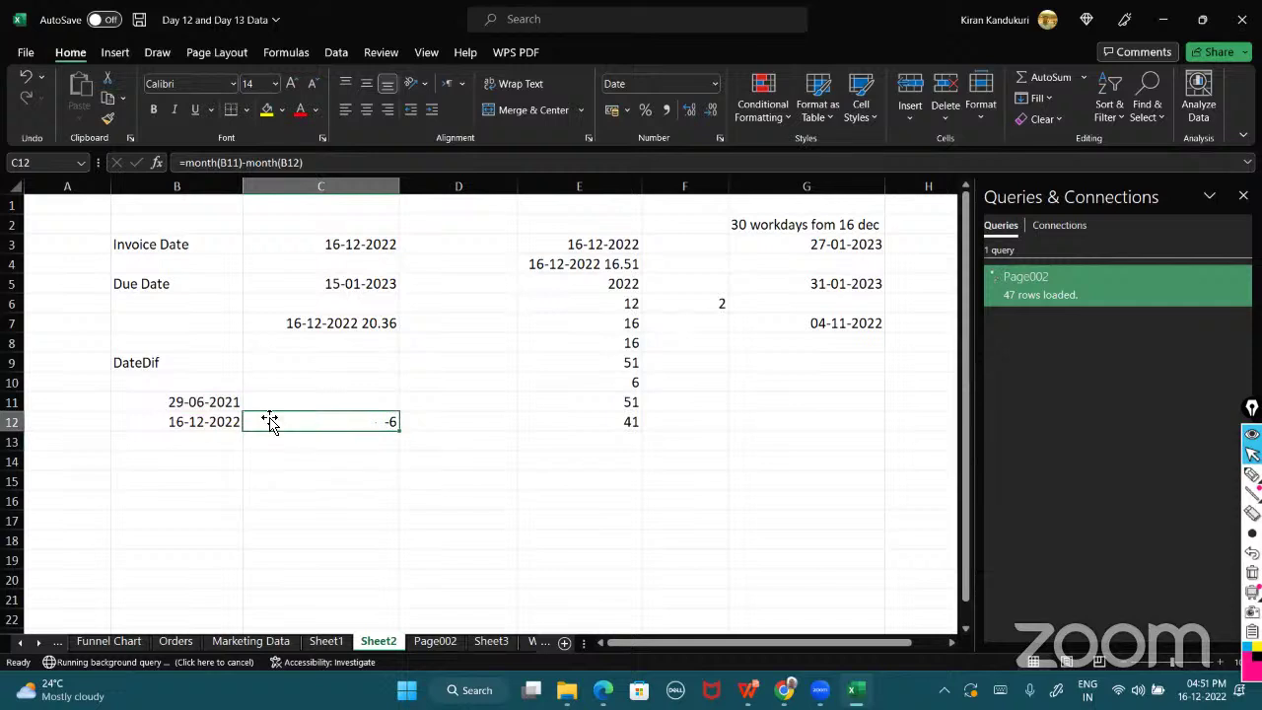
{"action": "left_click_drag", "start_coordinate": [147, 400], "coordinate": [147, 421]}
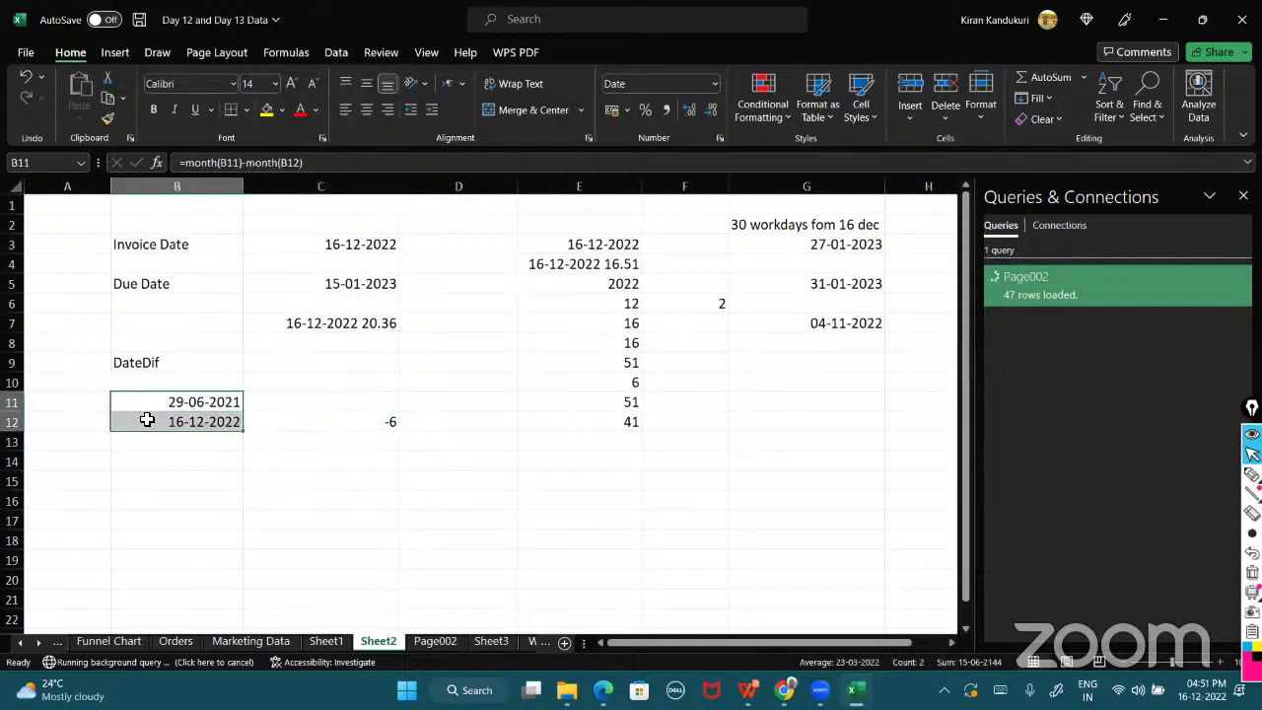
{"action": "left_click", "coordinate": [298, 426]}
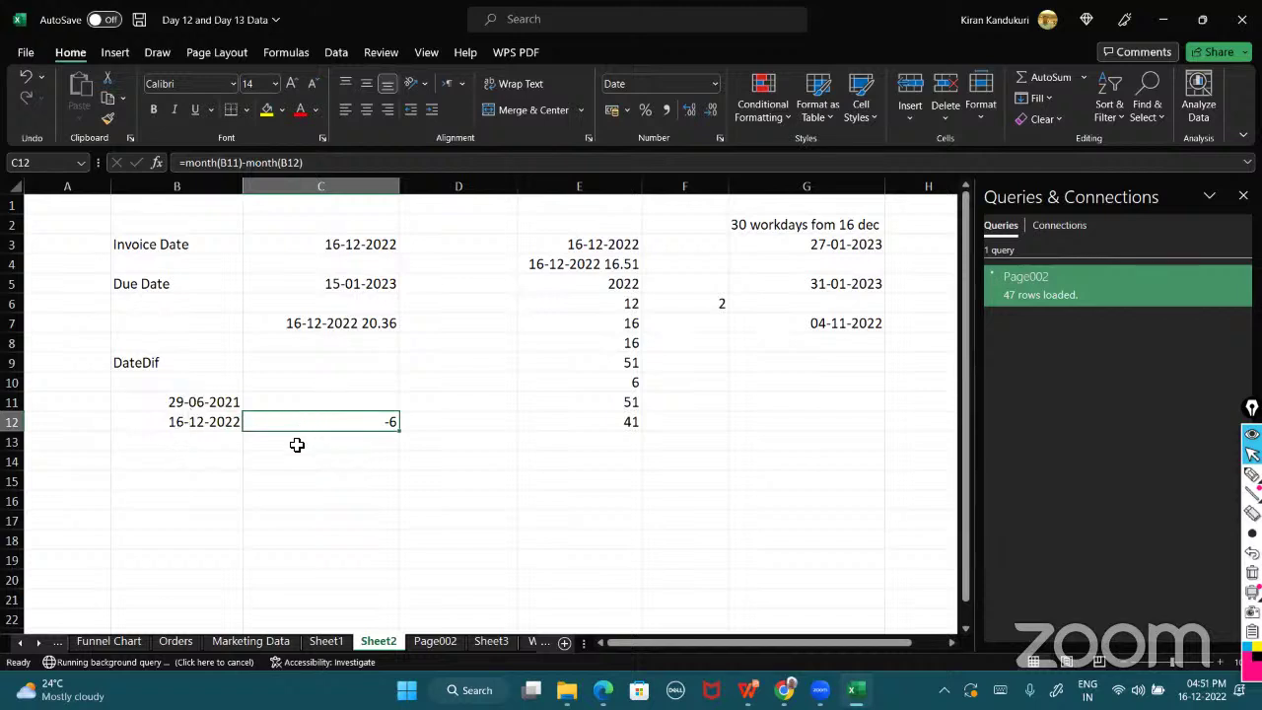
- Calculate the months between the two dates in cell C13 with =datedif(B11,B12,"M"), and review the result against the dates
{"action": "left_click", "coordinate": [295, 449]}
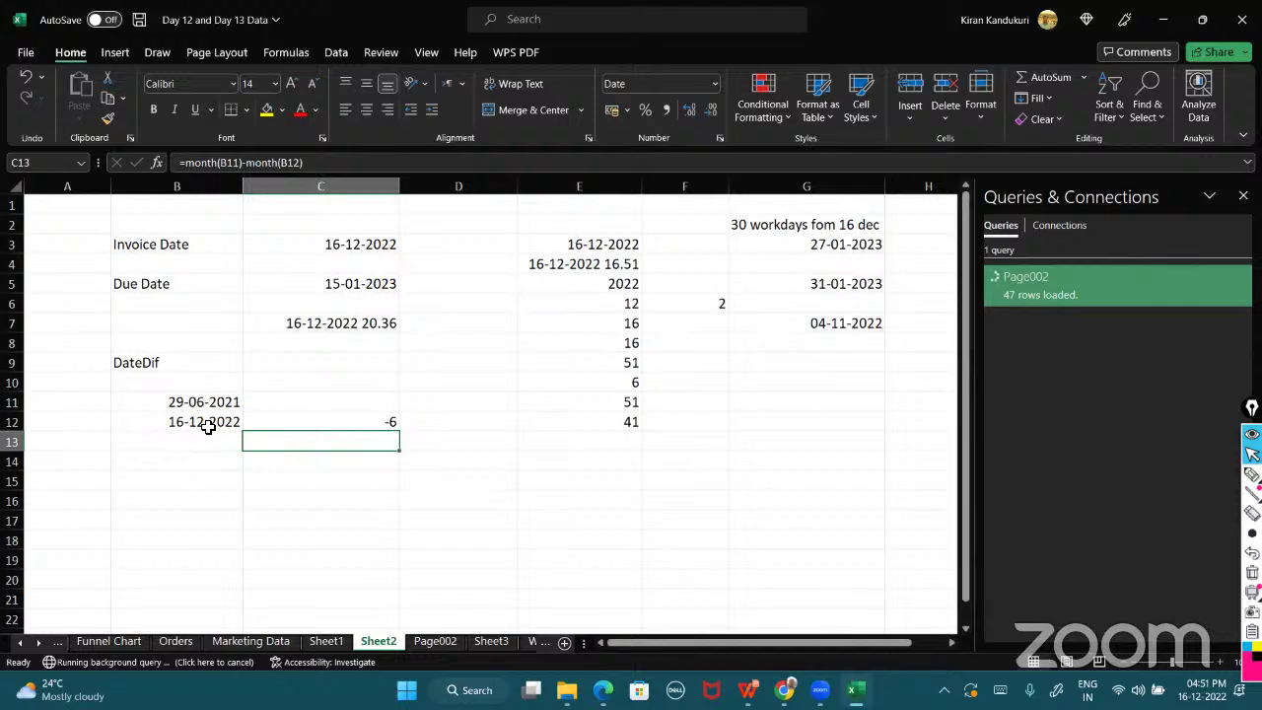
{"action": "type", "text": "=d"}
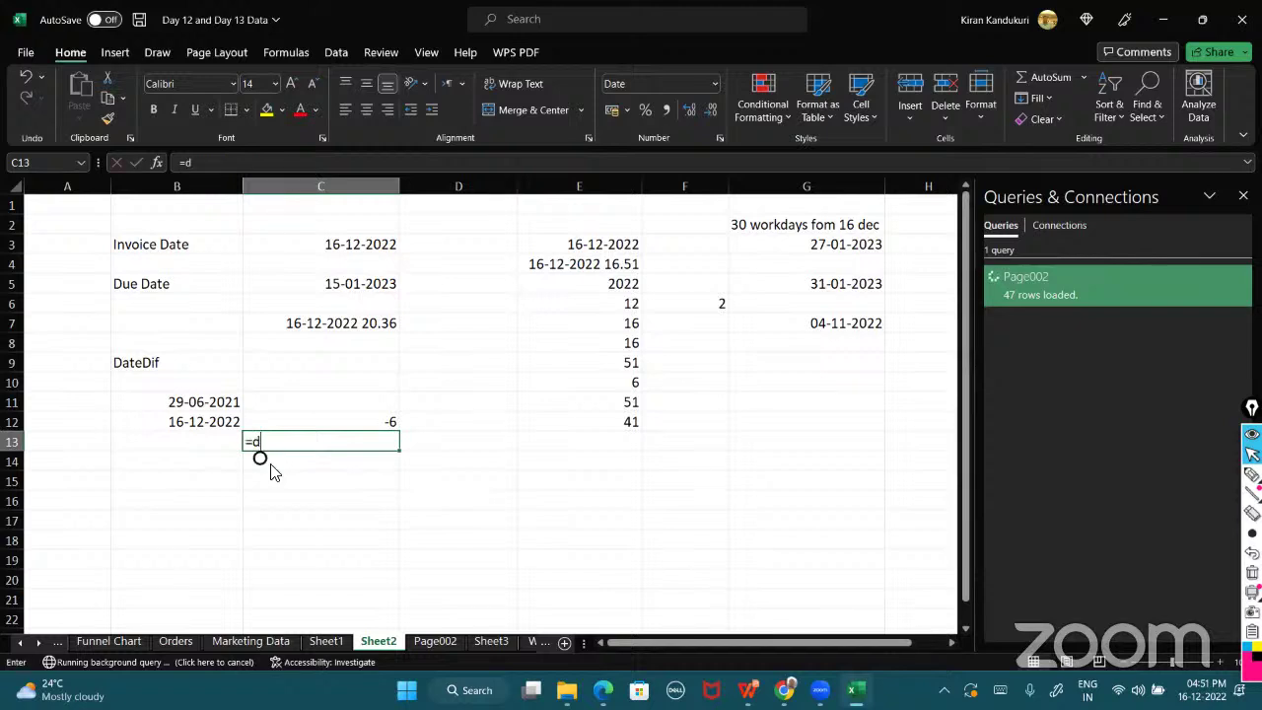
{"action": "type", "text": "atedif("}
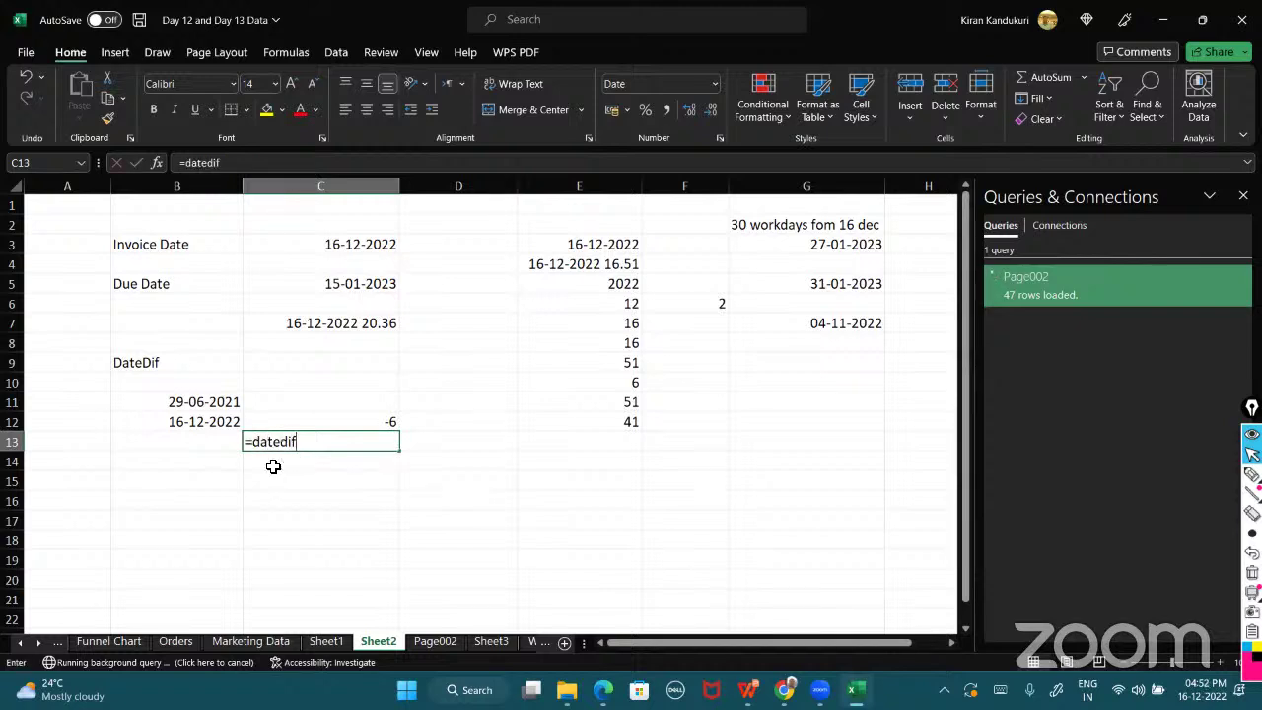
{"action": "left_click", "coordinate": [203, 402]}
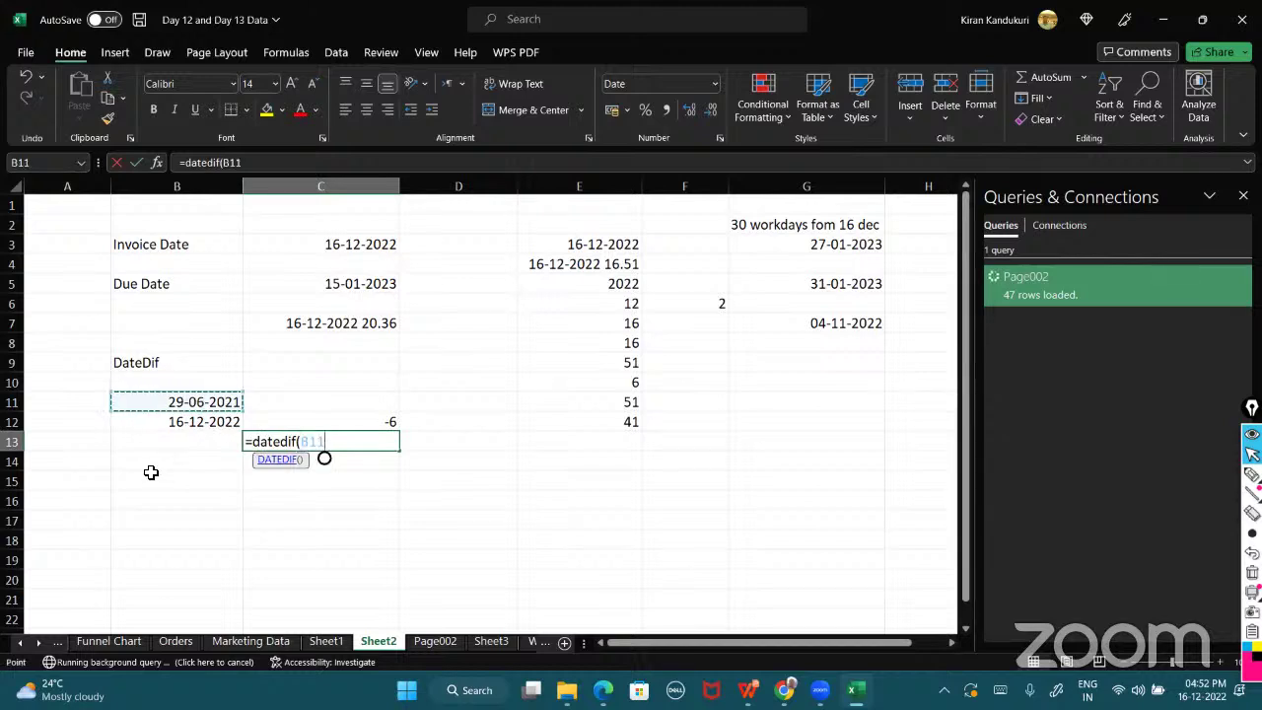
{"action": "type", "text": ","}
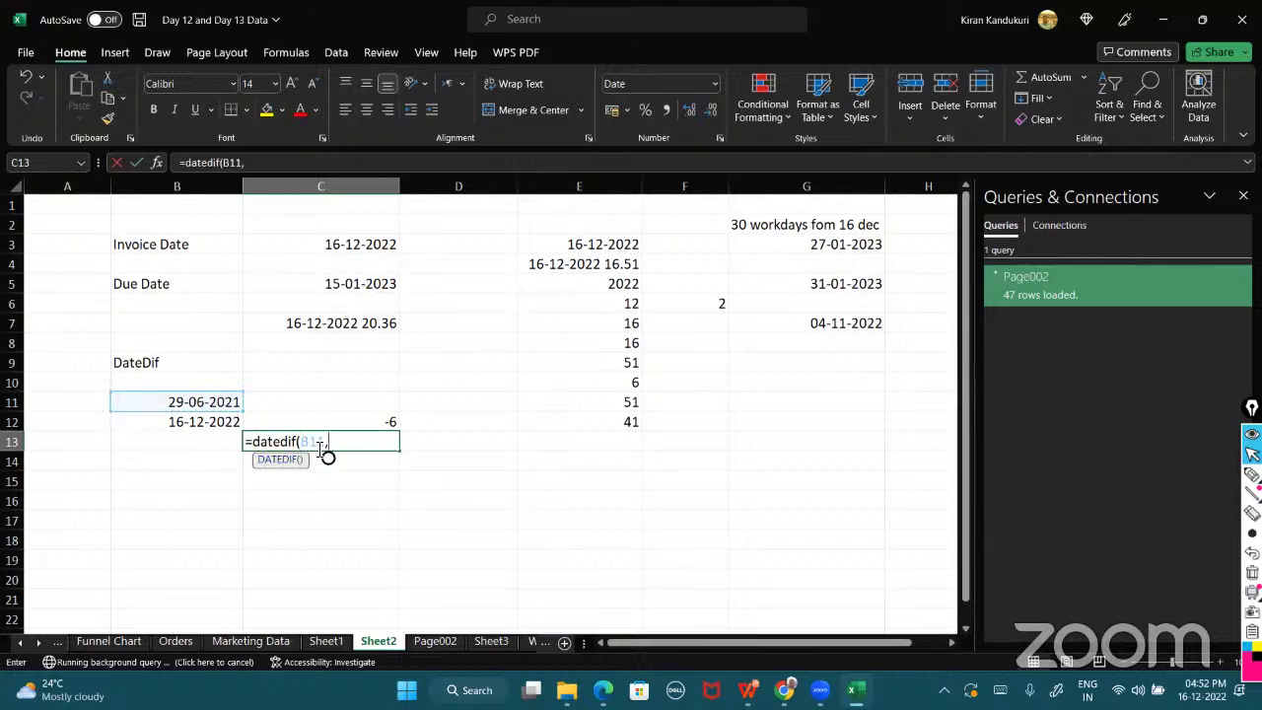
{"action": "left_click", "coordinate": [186, 420]}
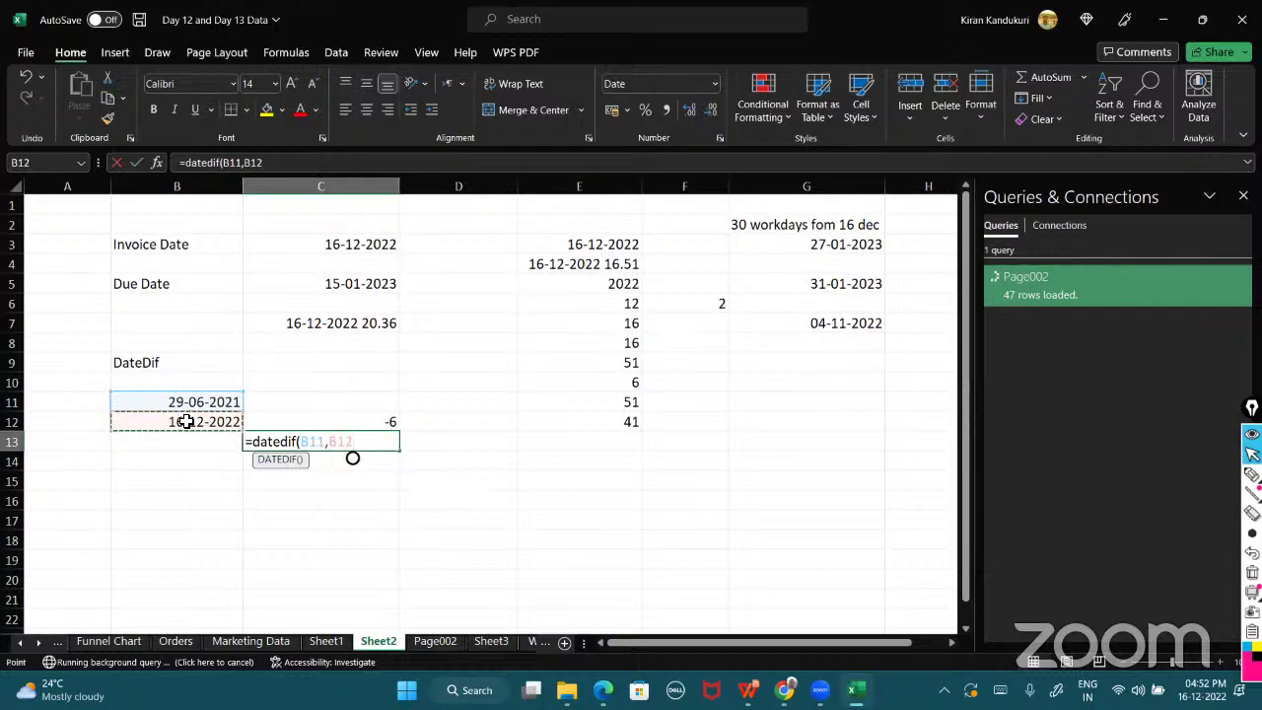
{"action": "type", "text": ","}
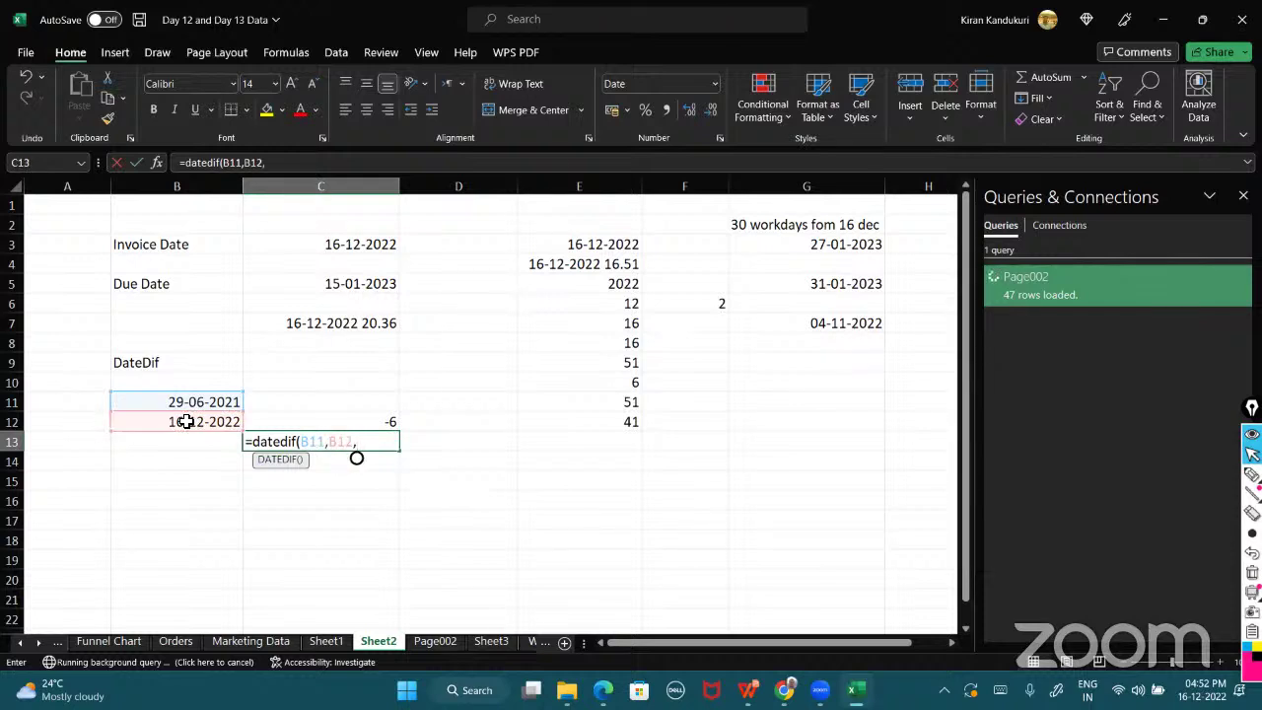
{"action": "type", "text": "\"M\")"}
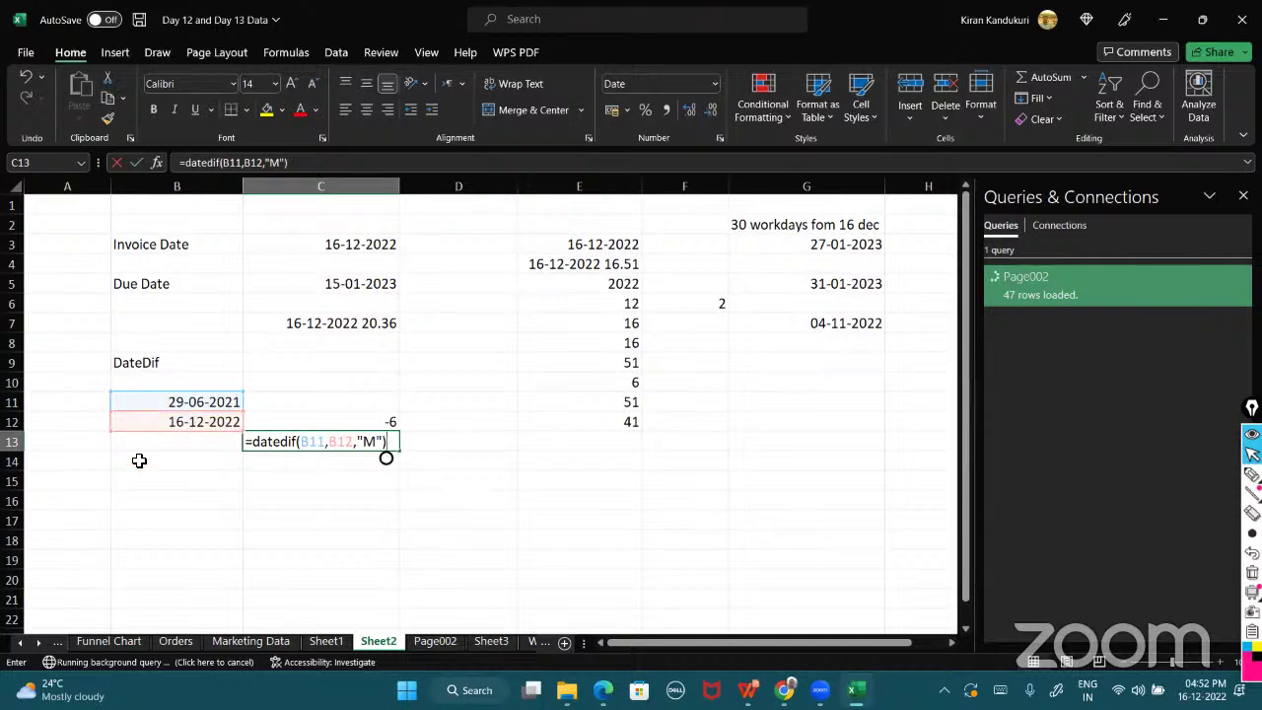
{"action": "key", "text": "Return"}
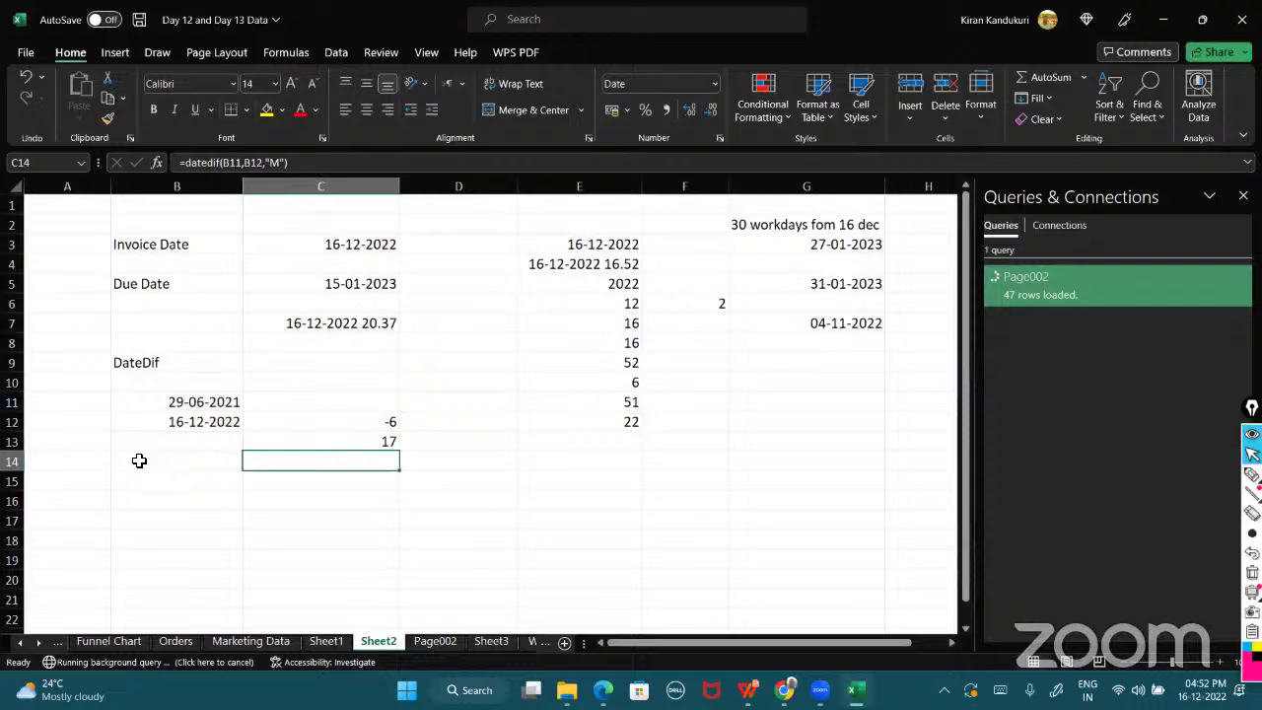
{"action": "left_click", "coordinate": [298, 440]}
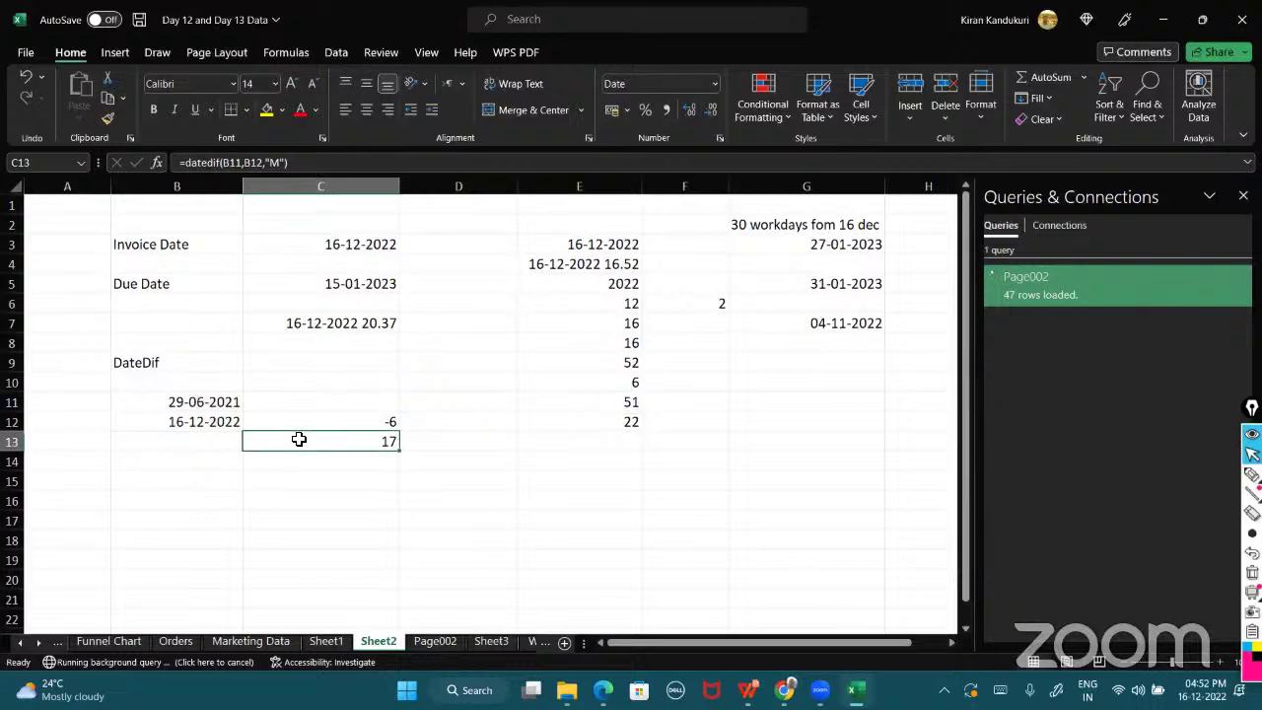
{"action": "left_click_drag", "start_coordinate": [144, 402], "coordinate": [142, 422]}
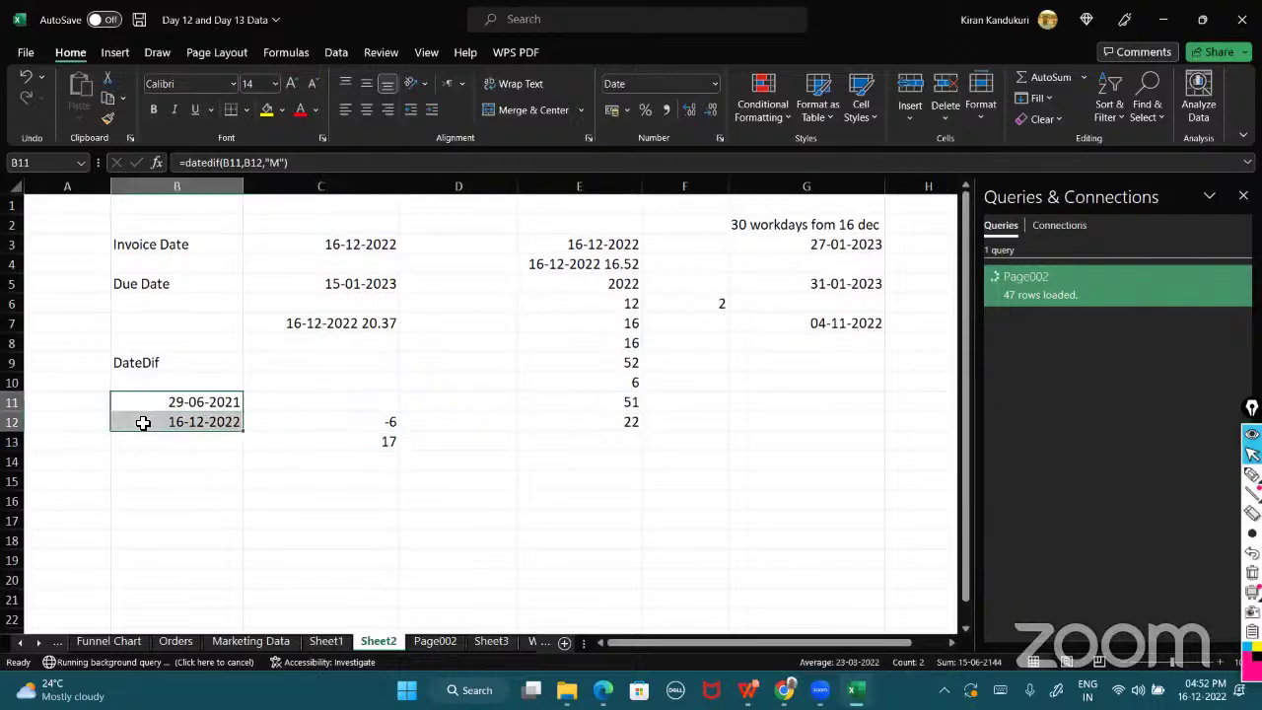
{"action": "left_click", "coordinate": [290, 445]}
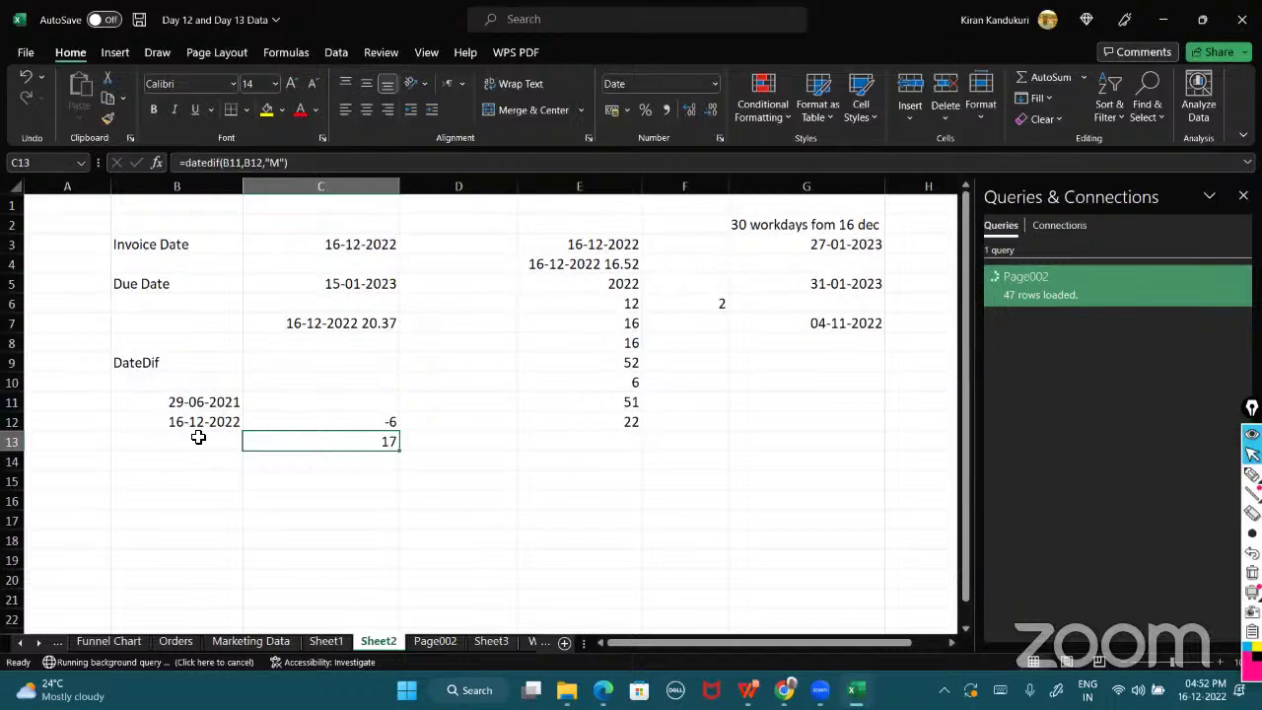
- Change the DATEDIF unit in cell C13 to "Y" to count the years between the dates
{"action": "double_click", "coordinate": [267, 445]}
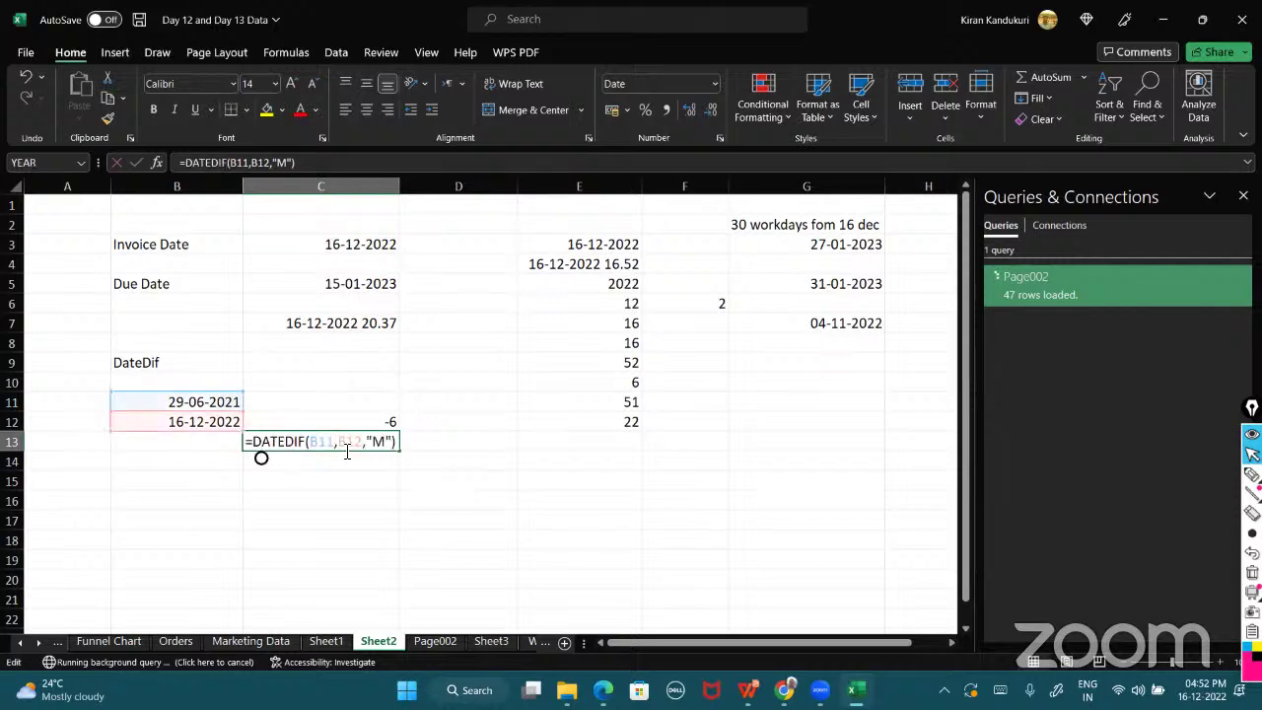
{"action": "left_click", "coordinate": [391, 442]}
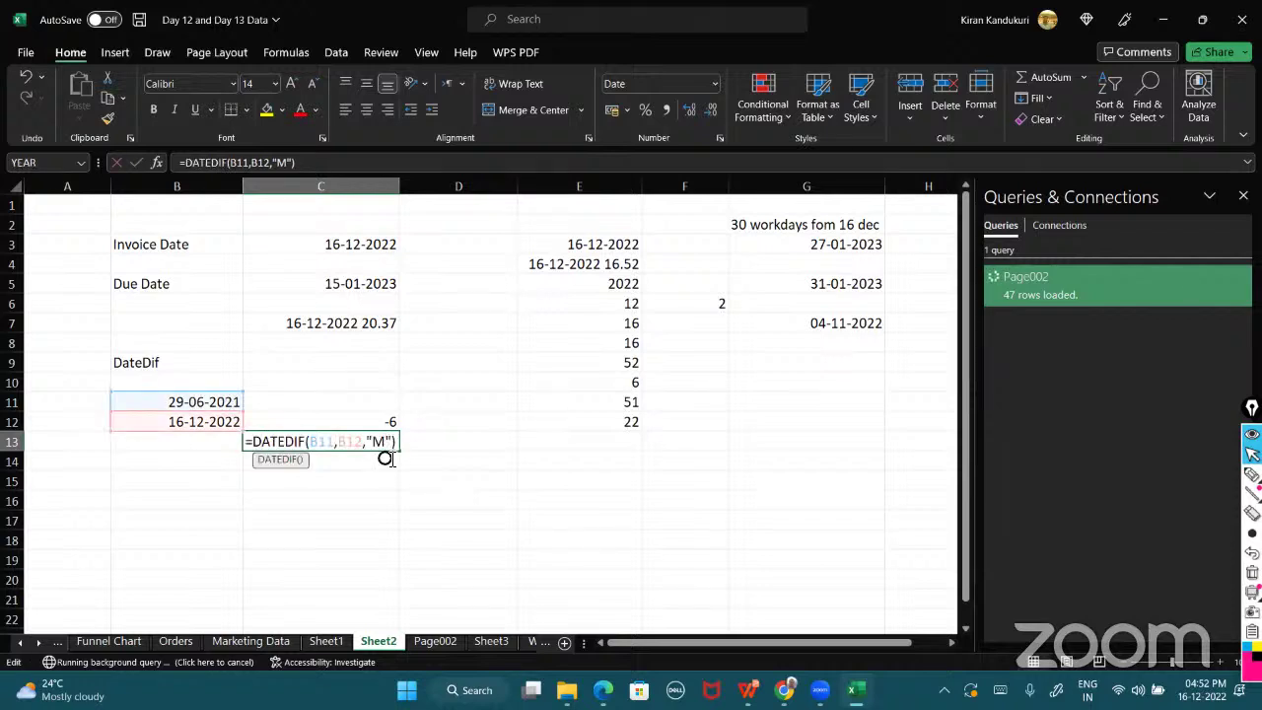
{"action": "key", "text": "BackSpace"}
{"action": "type", "text": "Y"}
{"action": "key", "text": "Return"}
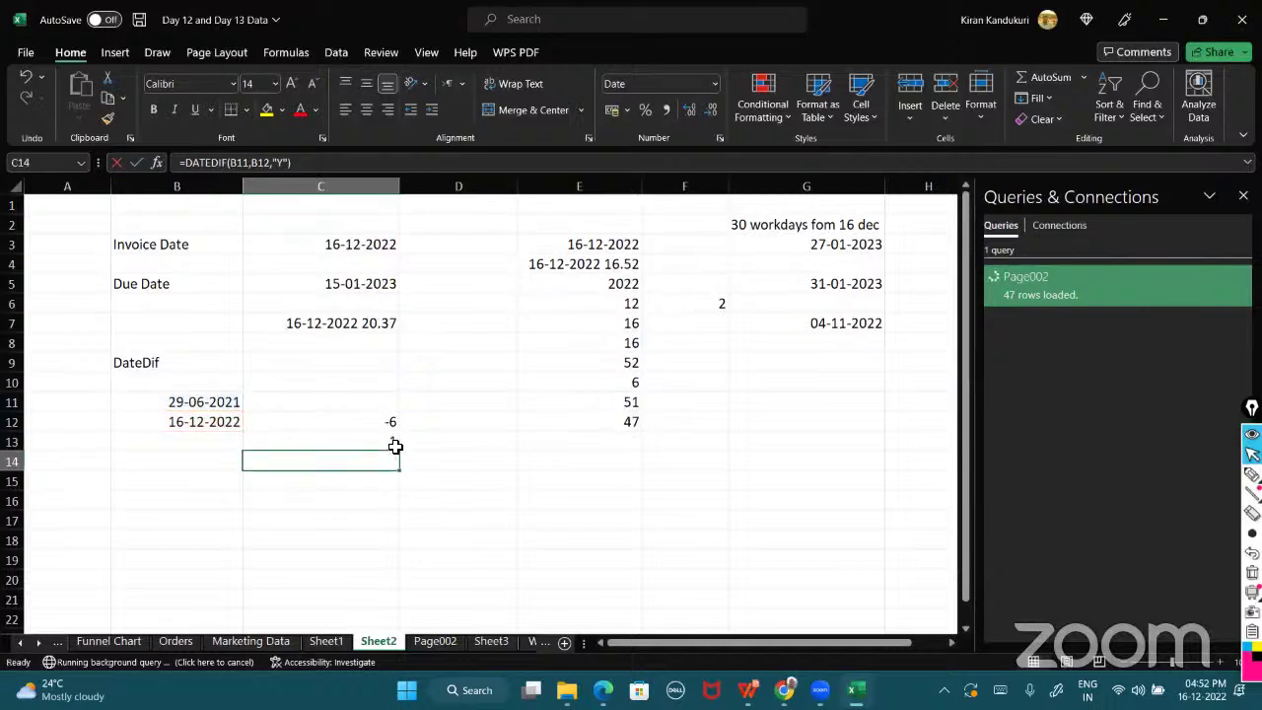
{"action": "left_click", "coordinate": [338, 444]}
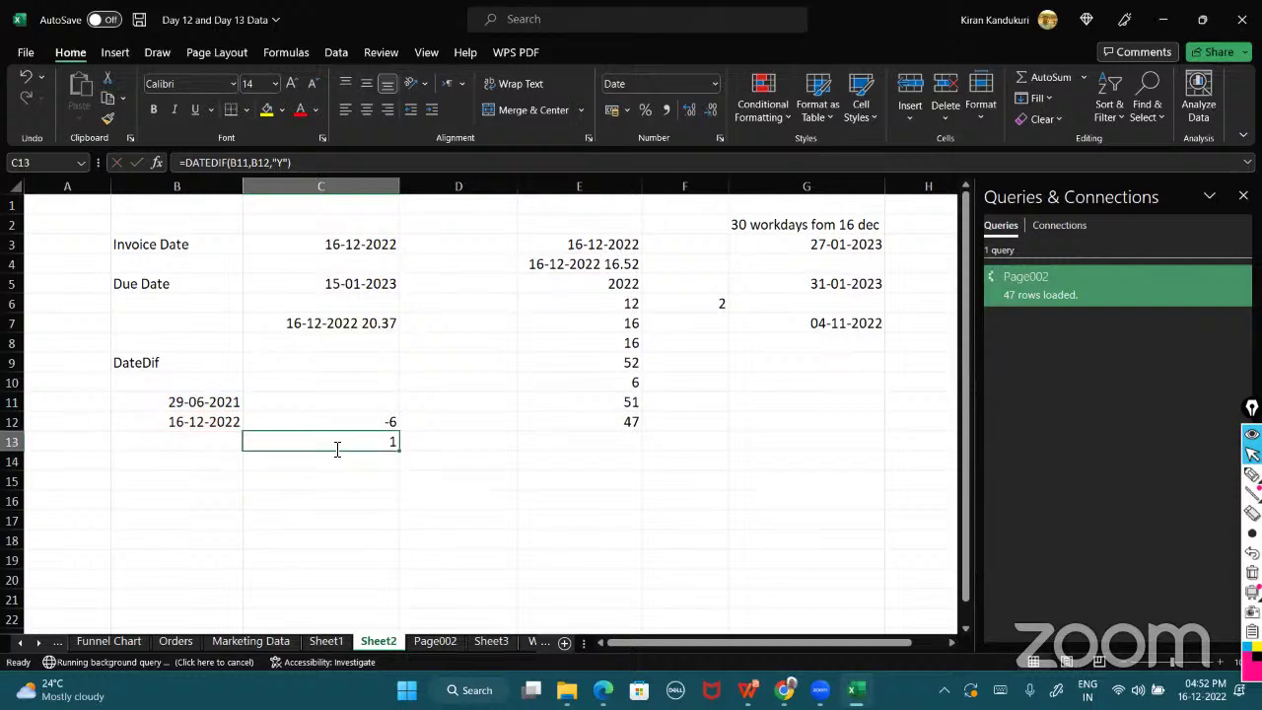
- Set the DATEDIF unit in cell C13 to "D" to count days, and review the result against the dates in B11:B12
{"action": "double_click", "coordinate": [339, 445]}
{"action": "left_click", "coordinate": [379, 443]}
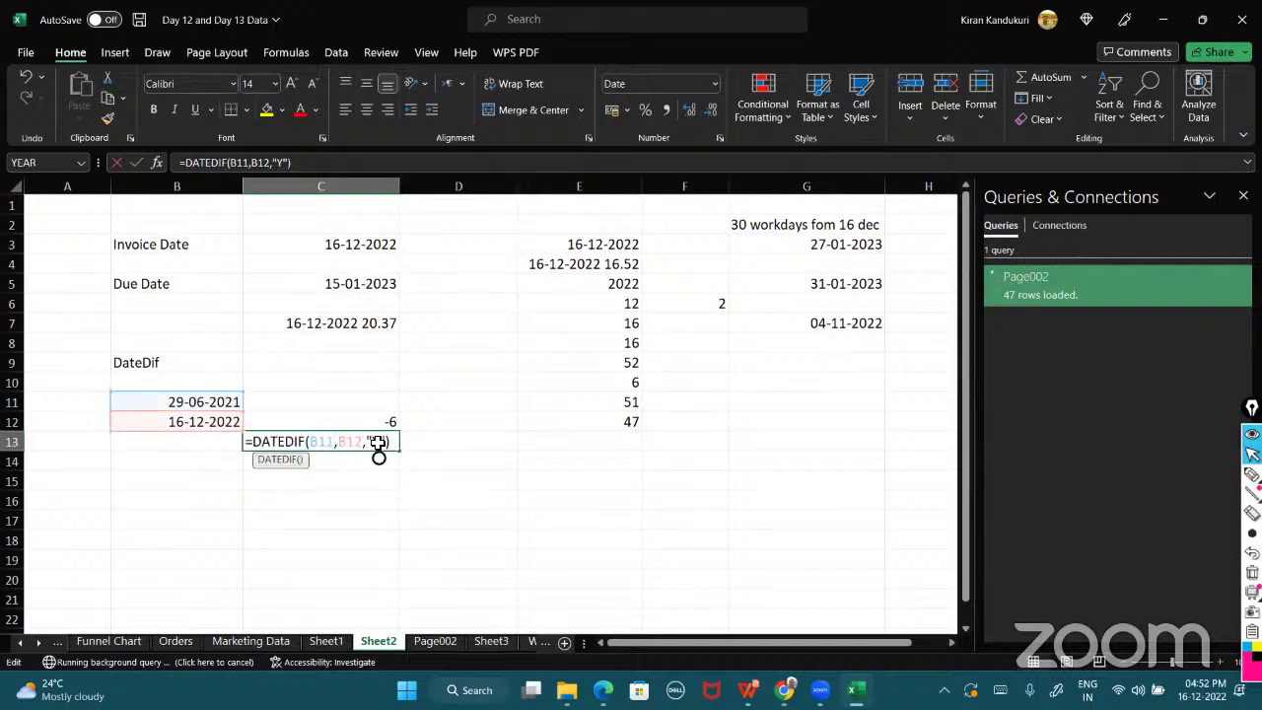
{"action": "key", "text": "BackSpace"}
{"action": "type", "text": "D"}
{"action": "left_click", "coordinate": [393, 441]}
{"action": "key", "text": "Return"}
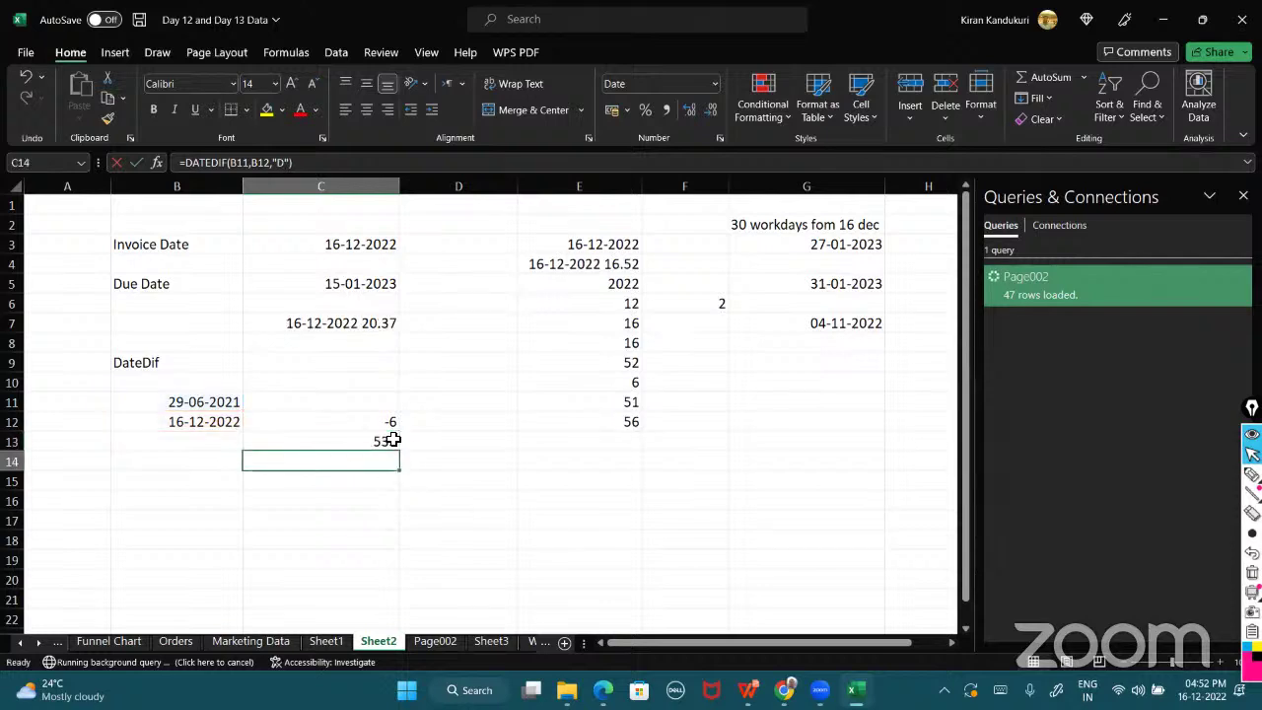
{"action": "left_click", "coordinate": [336, 442]}
{"action": "left_click_drag", "start_coordinate": [155, 400], "coordinate": [157, 420]}
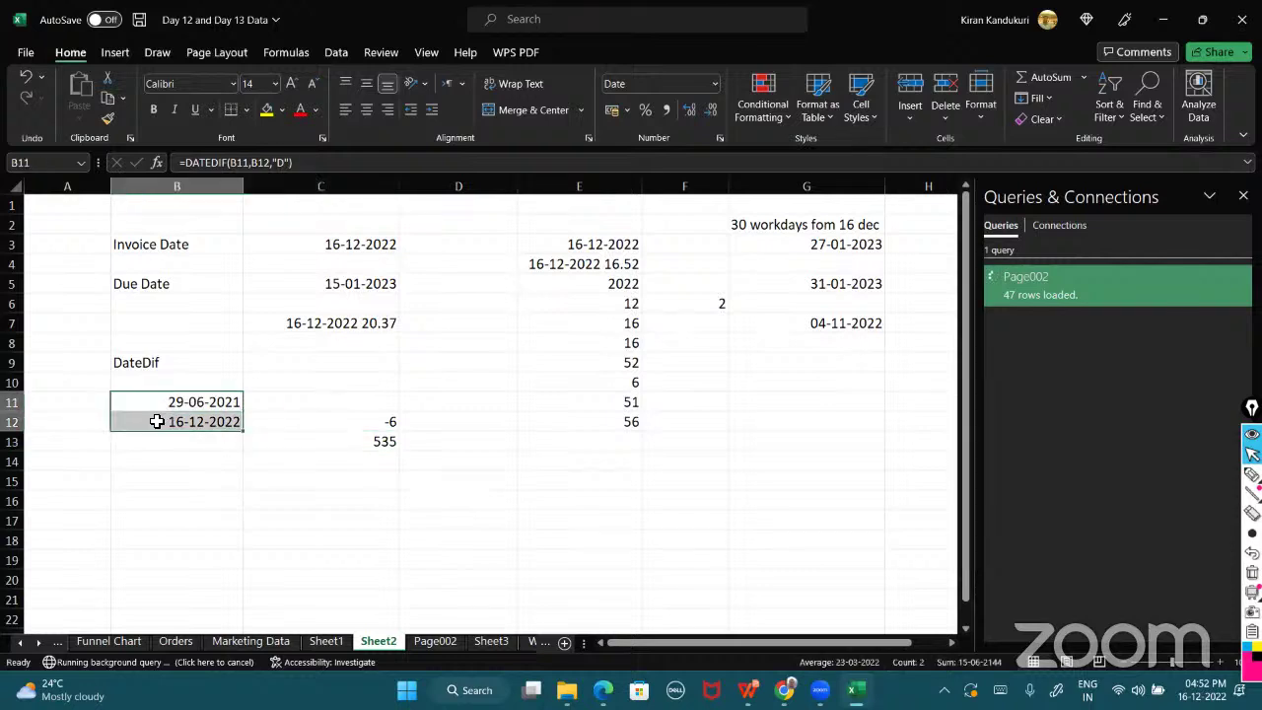
{"action": "left_click", "coordinate": [283, 470]}
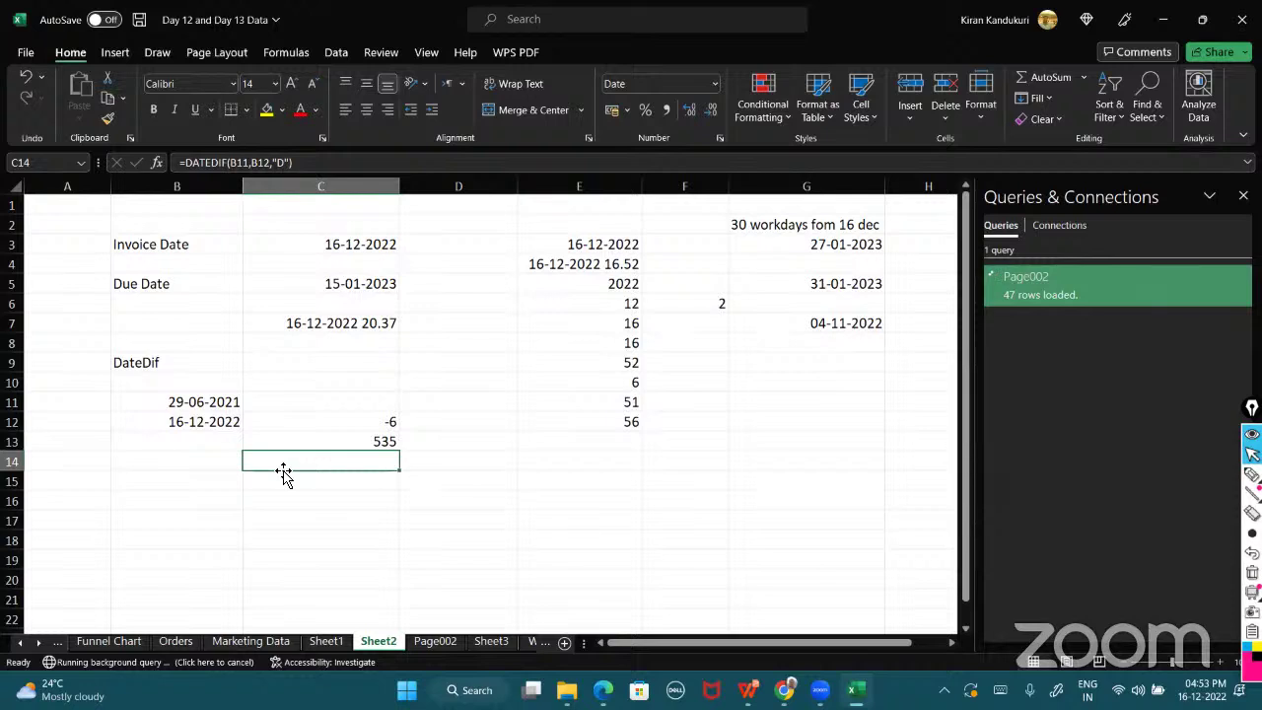
{"action": "left_click", "coordinate": [304, 437]}
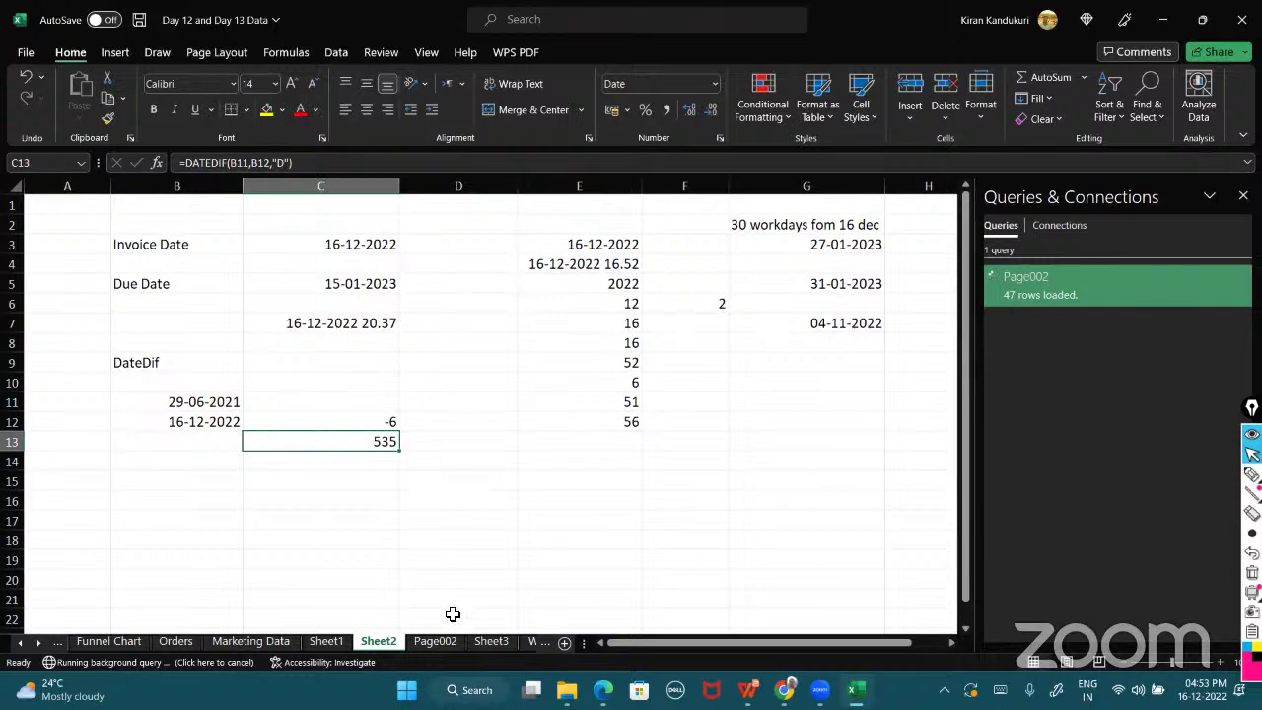
- Check the Page002 sheet, and from a new worksheet import the Microsoft Access database Sample - Coffee Chain
{"action": "left_click", "coordinate": [446, 646]}
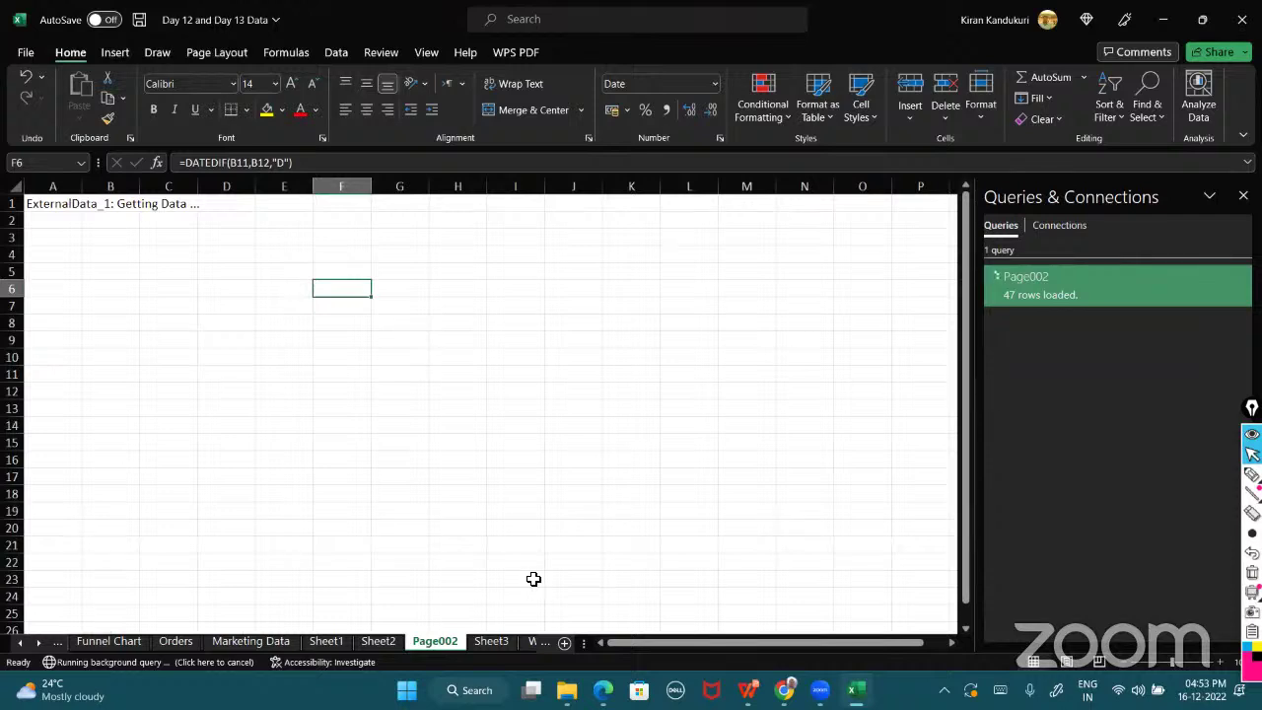
{"action": "left_click", "coordinate": [566, 644]}
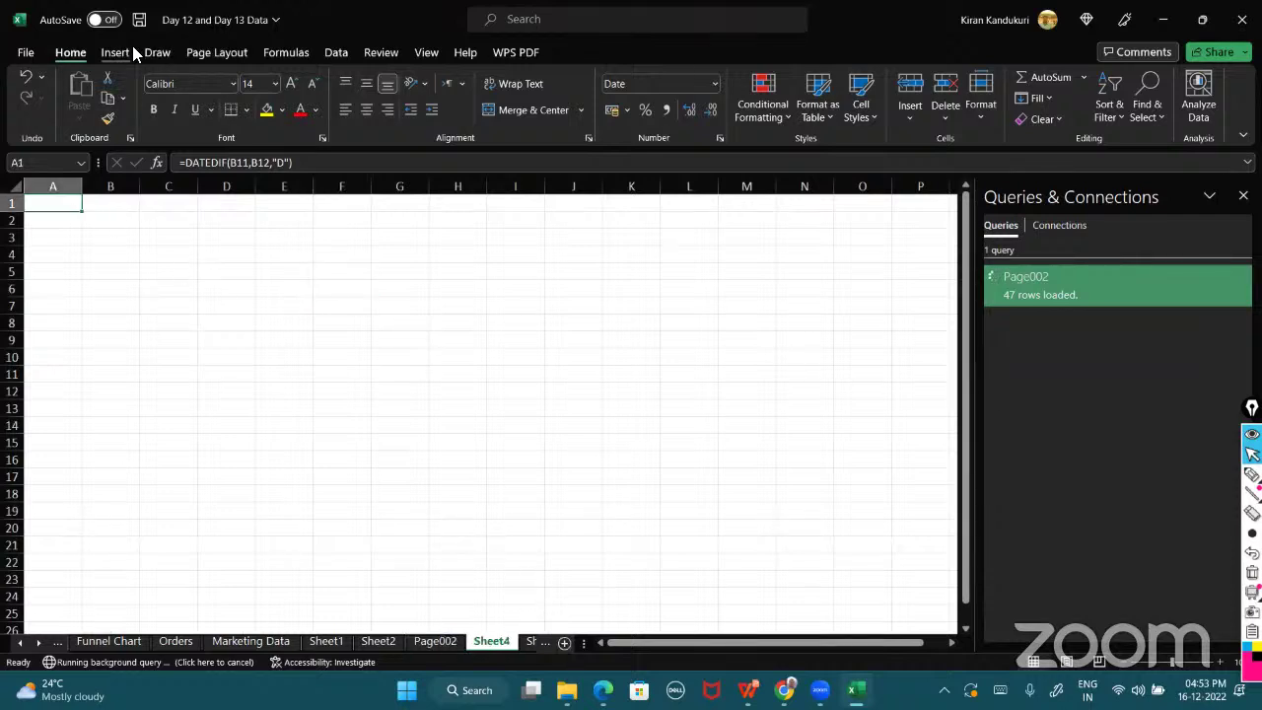
{"action": "left_click", "coordinate": [333, 51]}
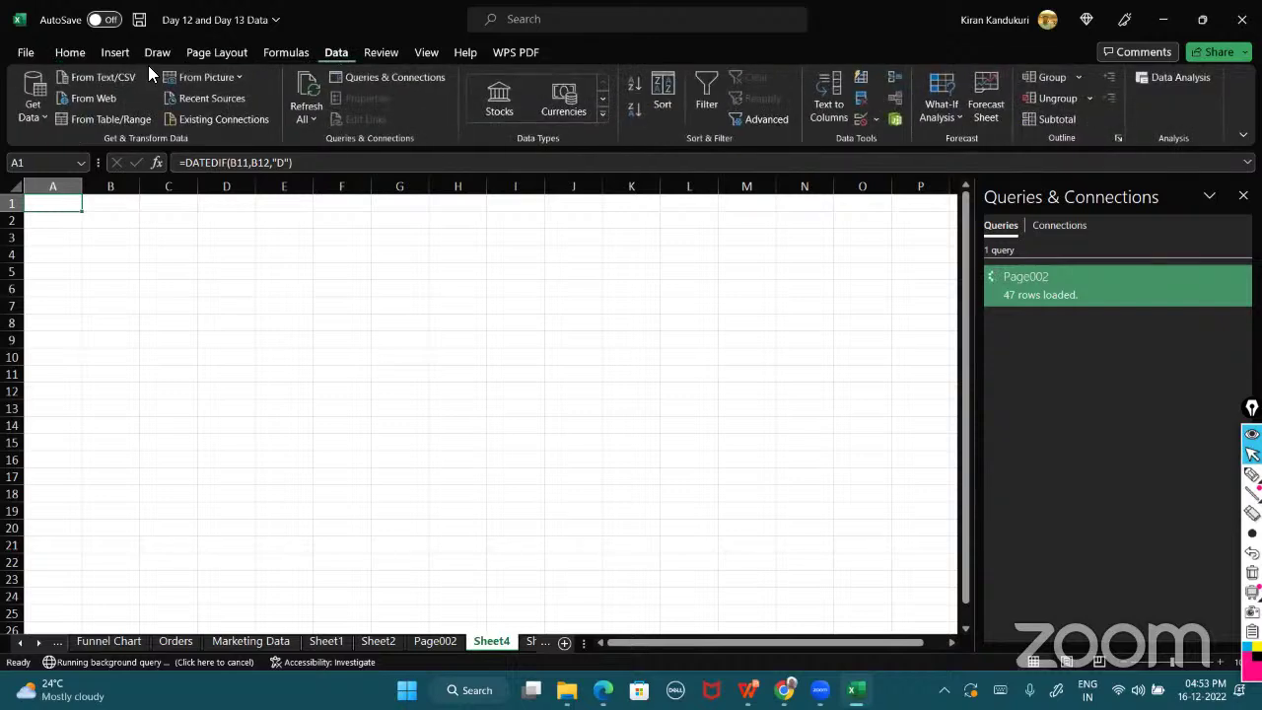
{"action": "left_click", "coordinate": [41, 118]}
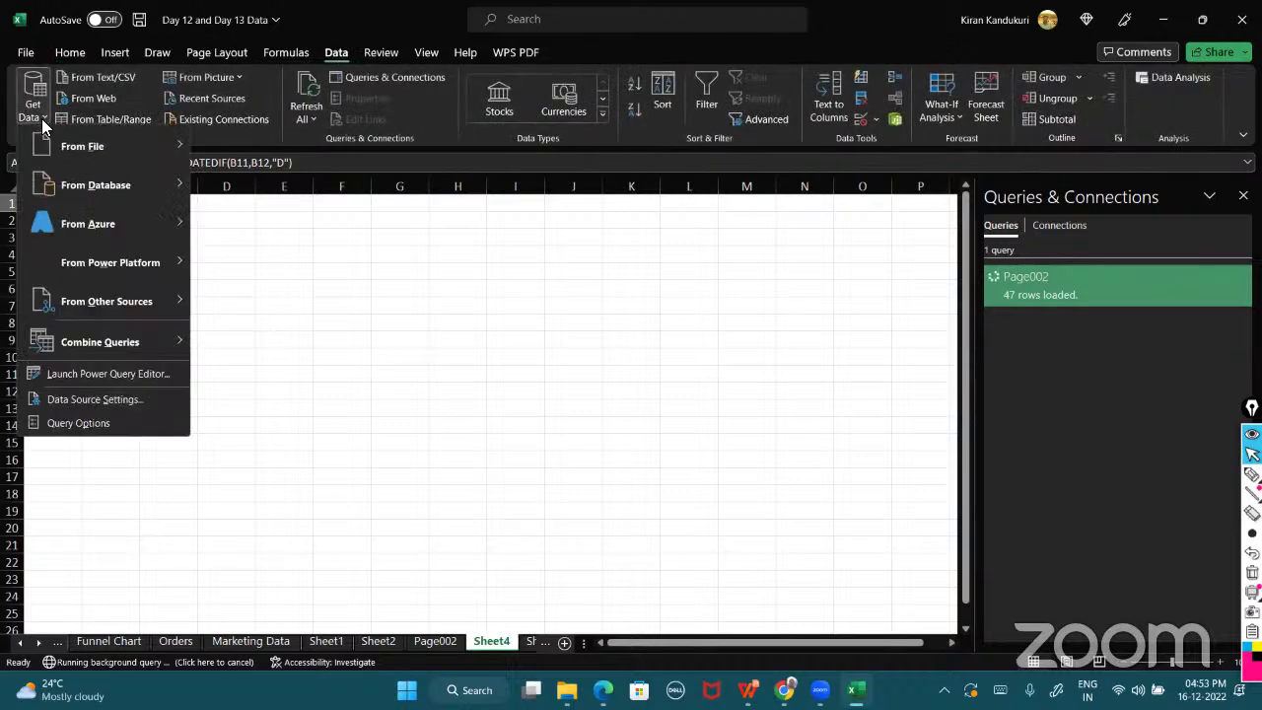
{"action": "mouse_move", "coordinate": [138, 181]}
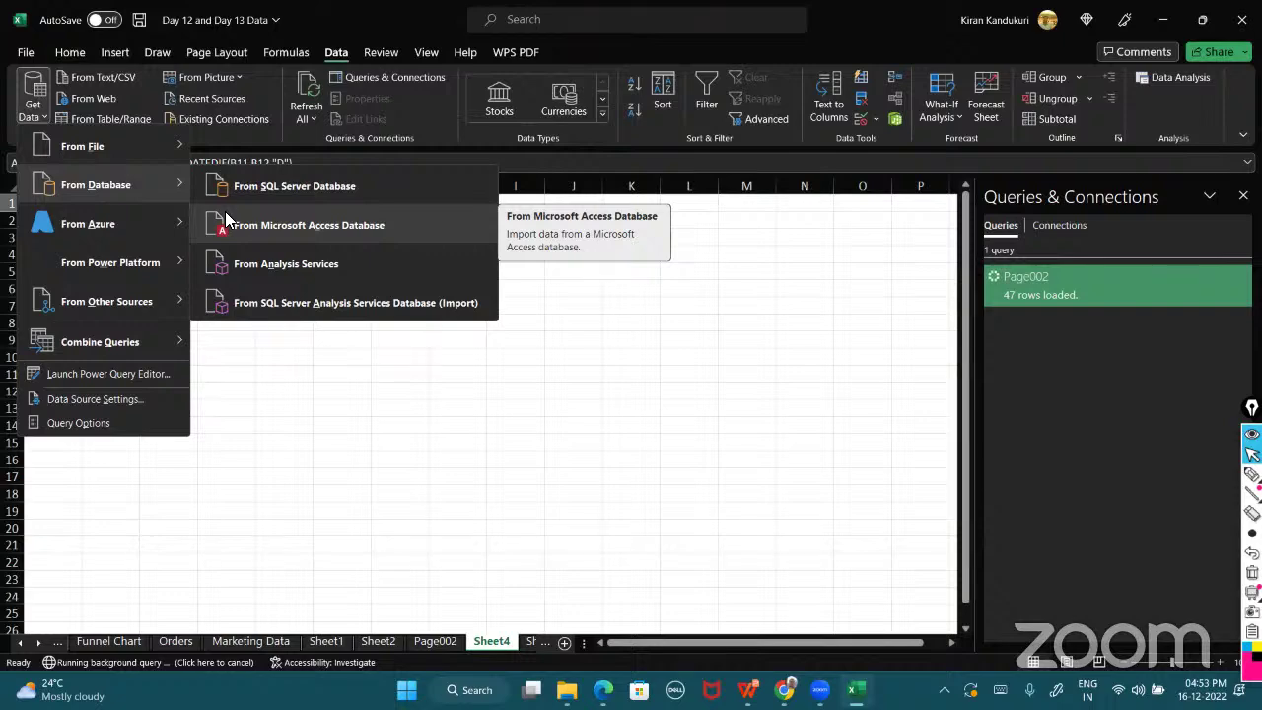
{"action": "left_click", "coordinate": [400, 225]}
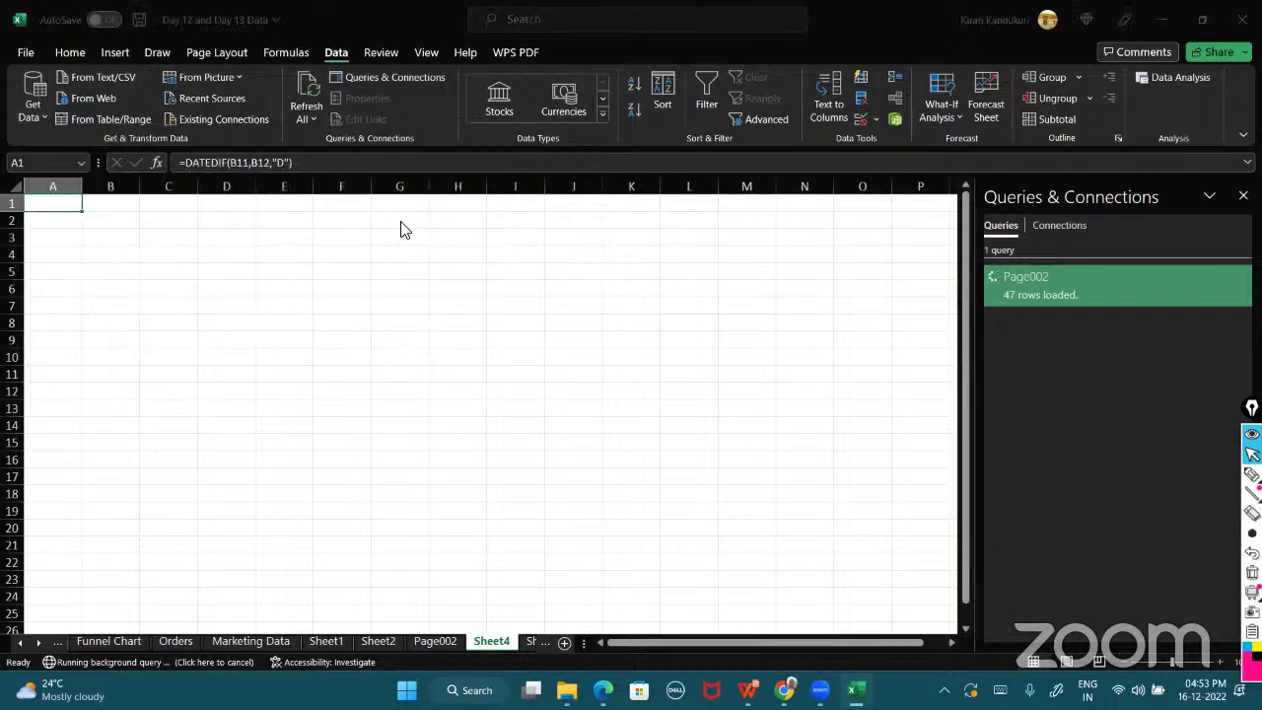
{"action": "left_click", "coordinate": [578, 225]}
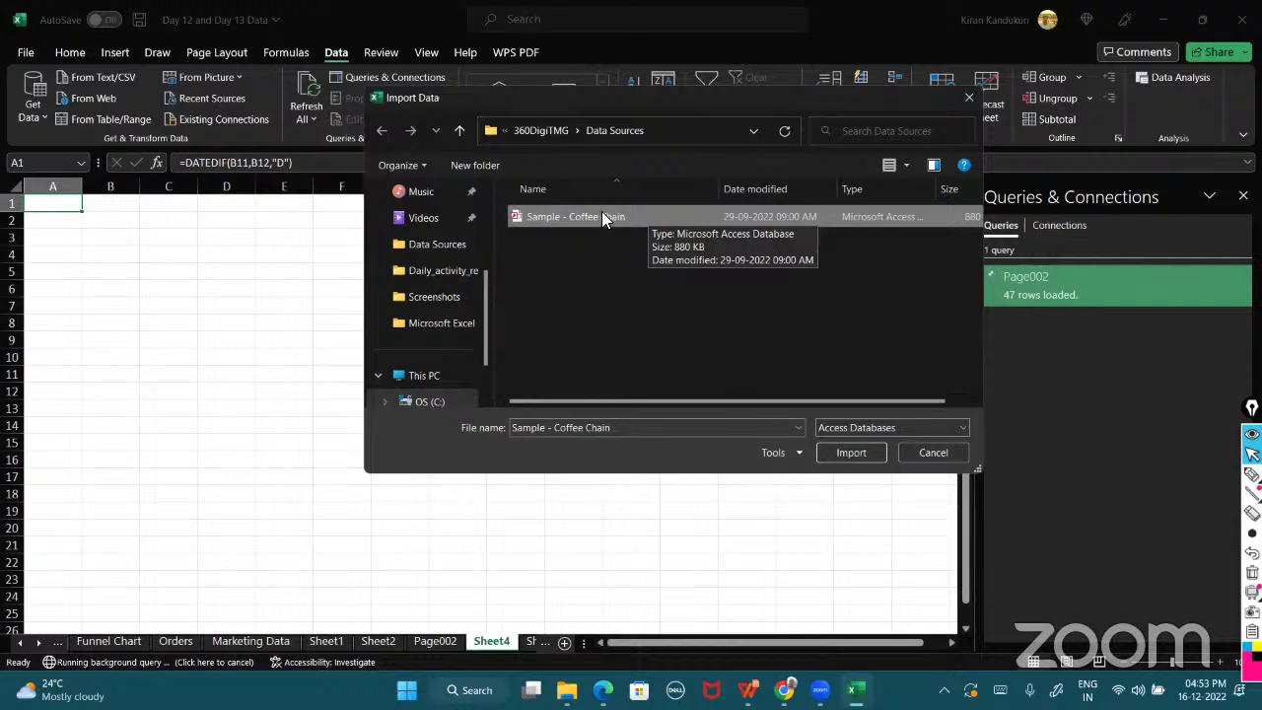
{"action": "left_click", "coordinate": [836, 453]}
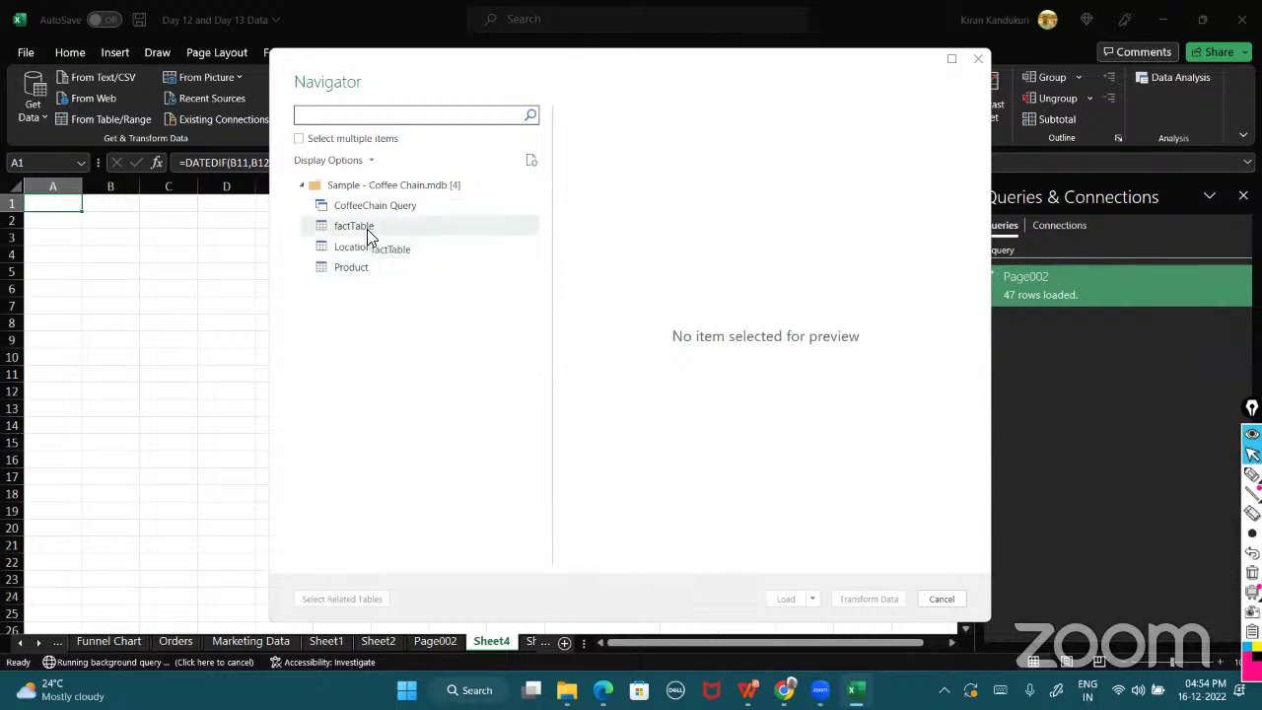
- Enable selection of multiple items, choose the factTable and Product tables, and compare their previews
{"action": "left_click", "coordinate": [299, 139]}
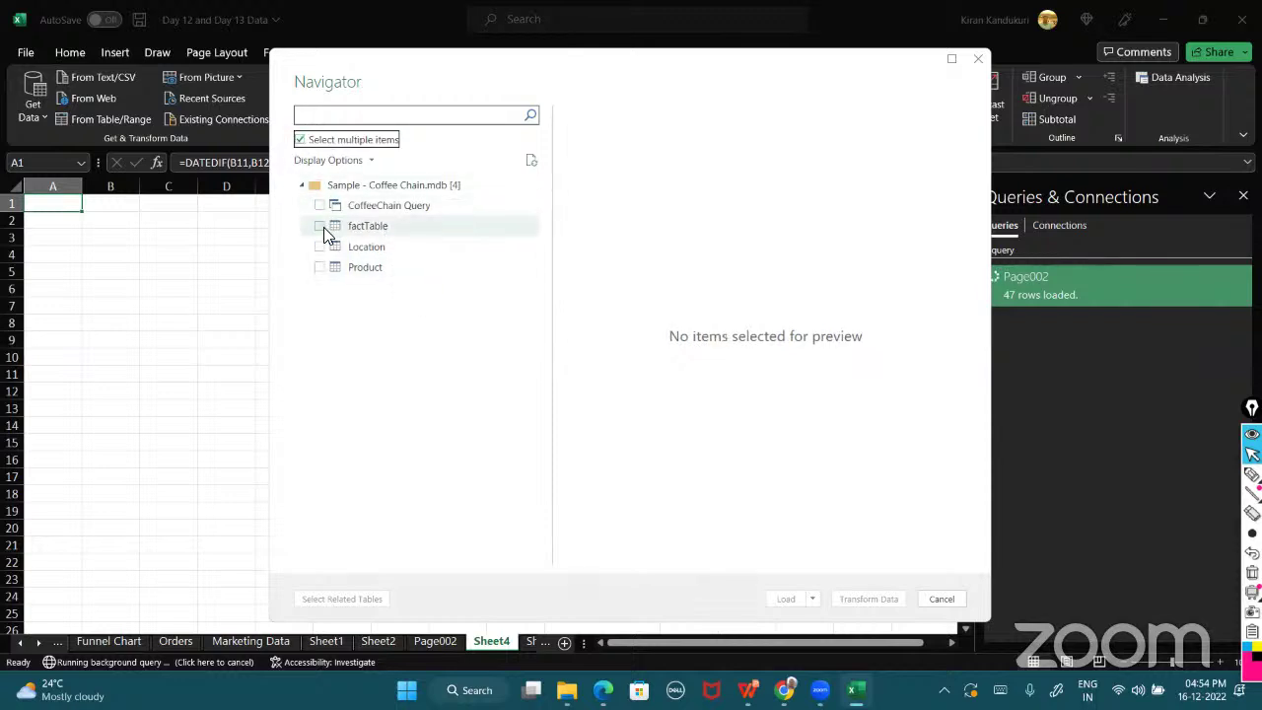
{"action": "left_click", "coordinate": [317, 227]}
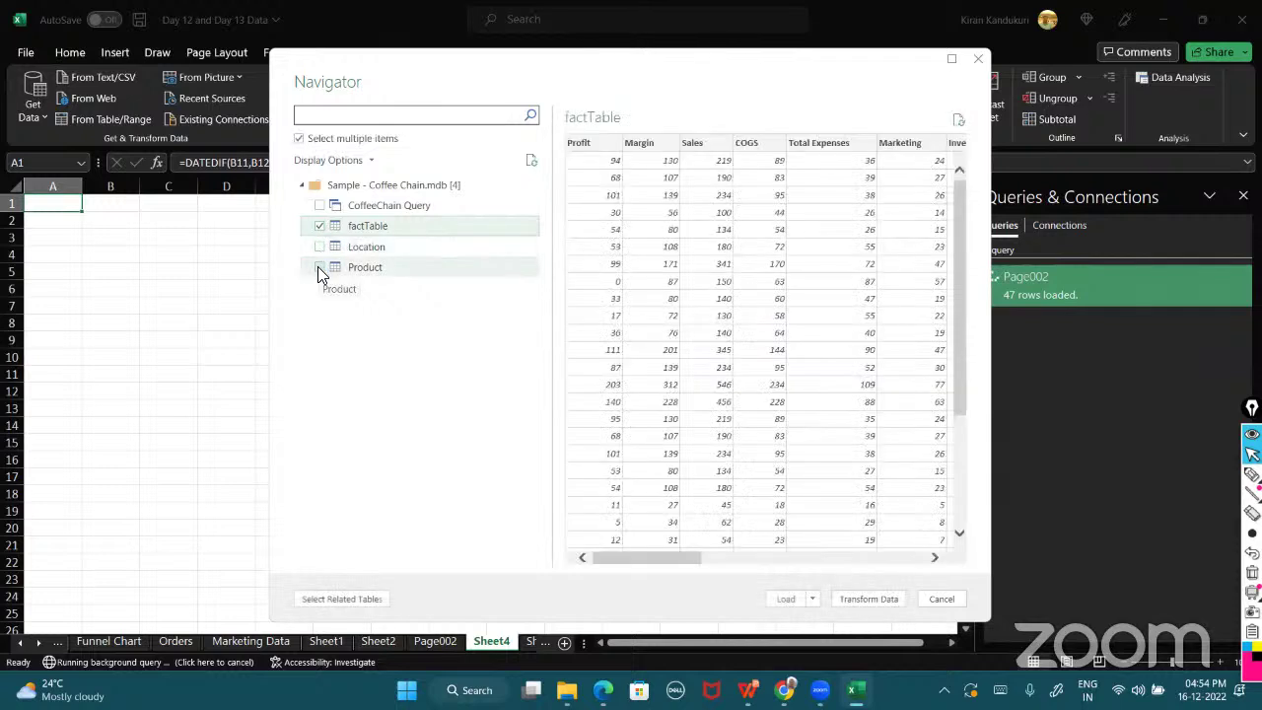
{"action": "left_click", "coordinate": [318, 268]}
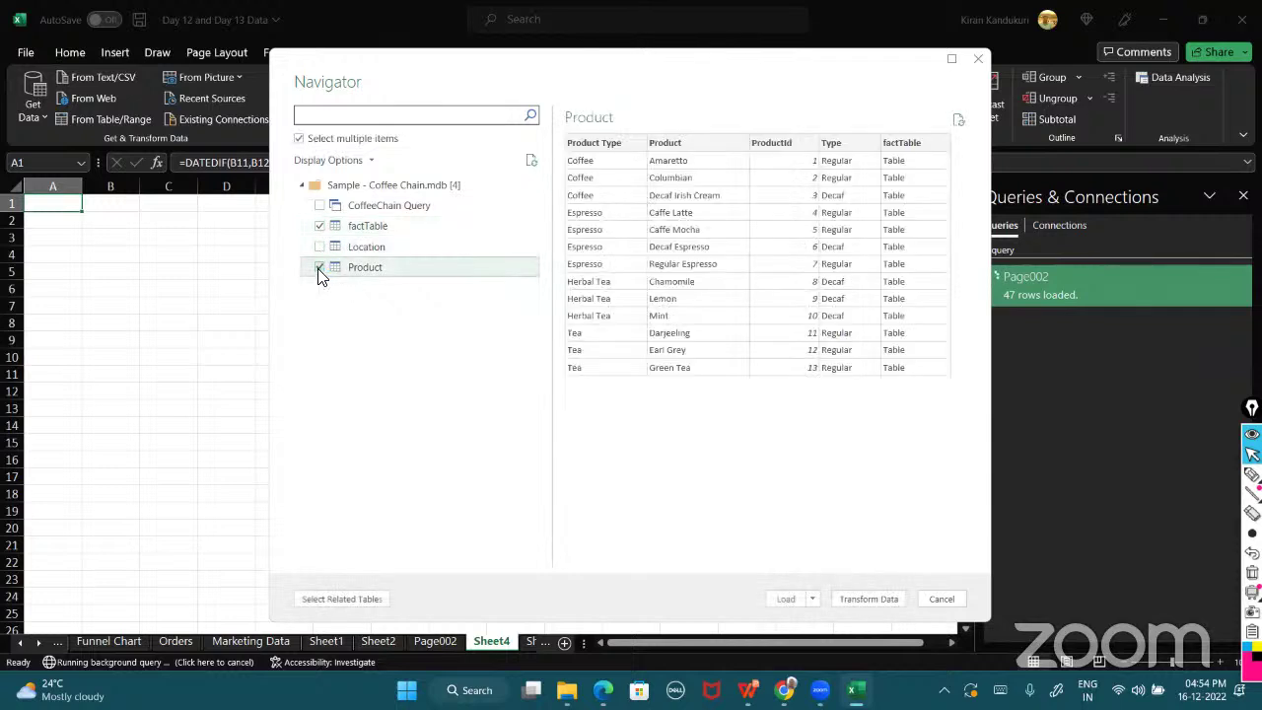
{"action": "left_click", "coordinate": [381, 227]}
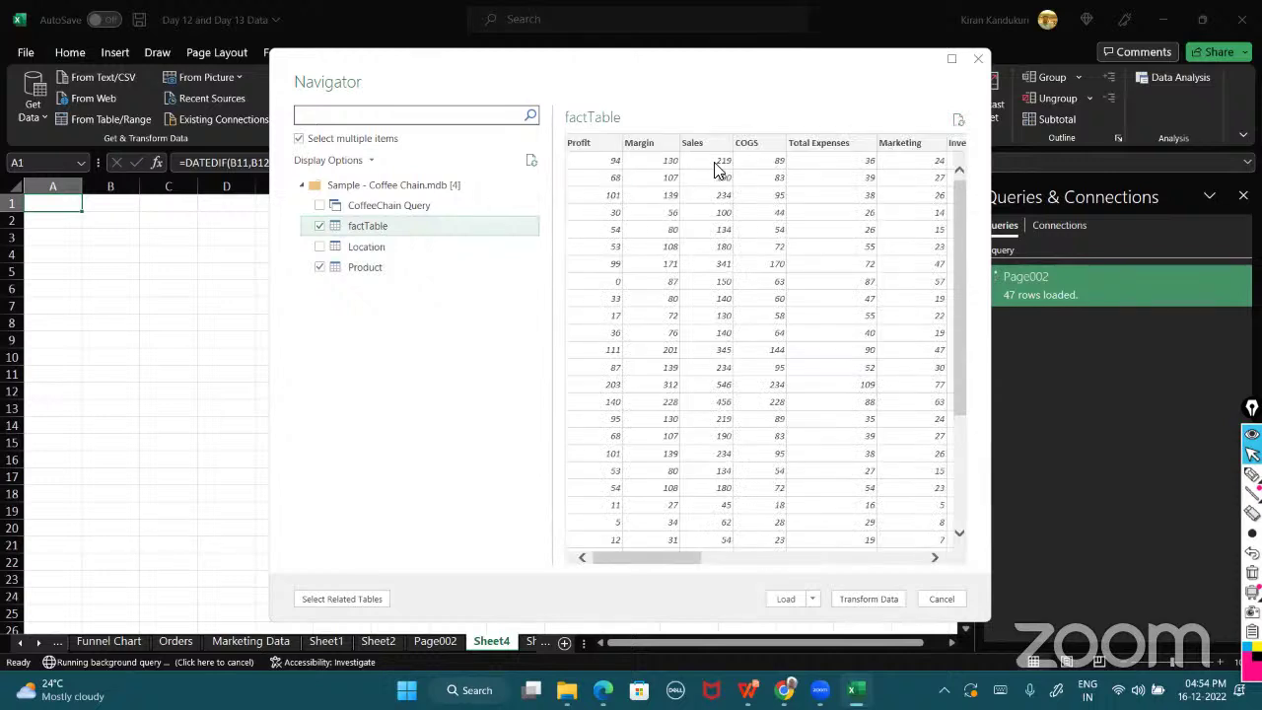
{"action": "left_click", "coordinate": [377, 269]}
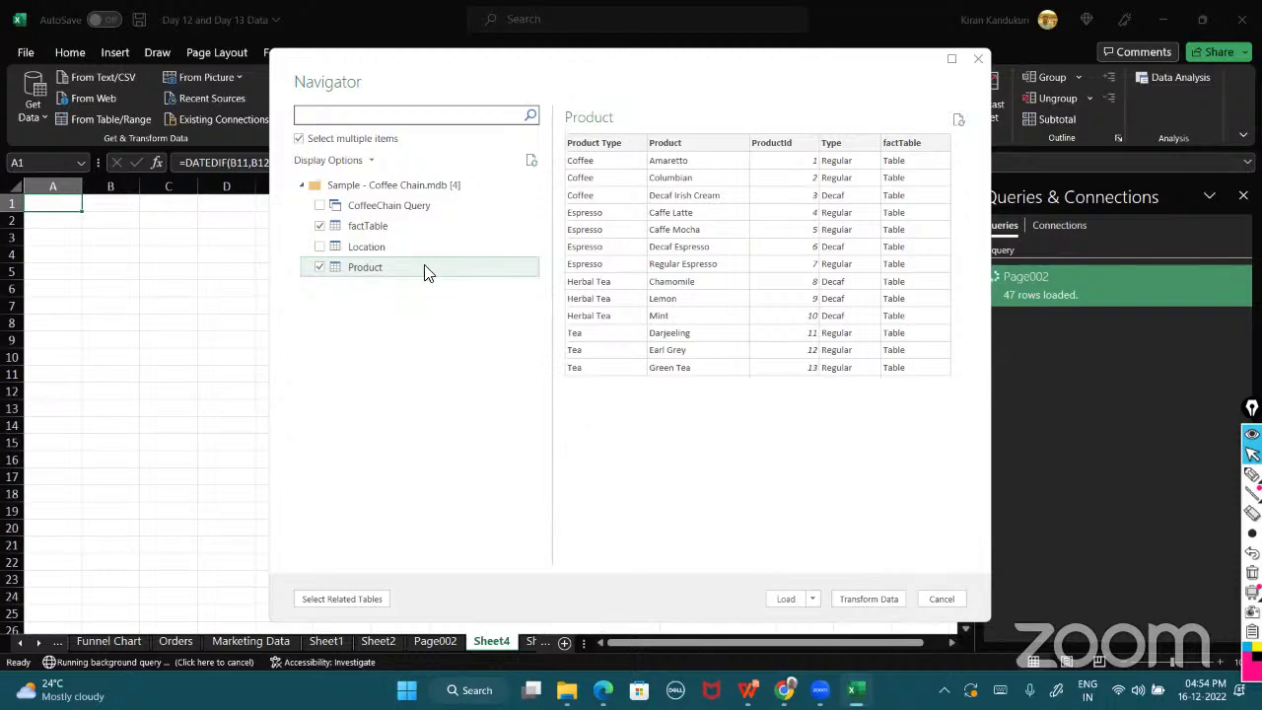
{"action": "left_click", "coordinate": [422, 230]}
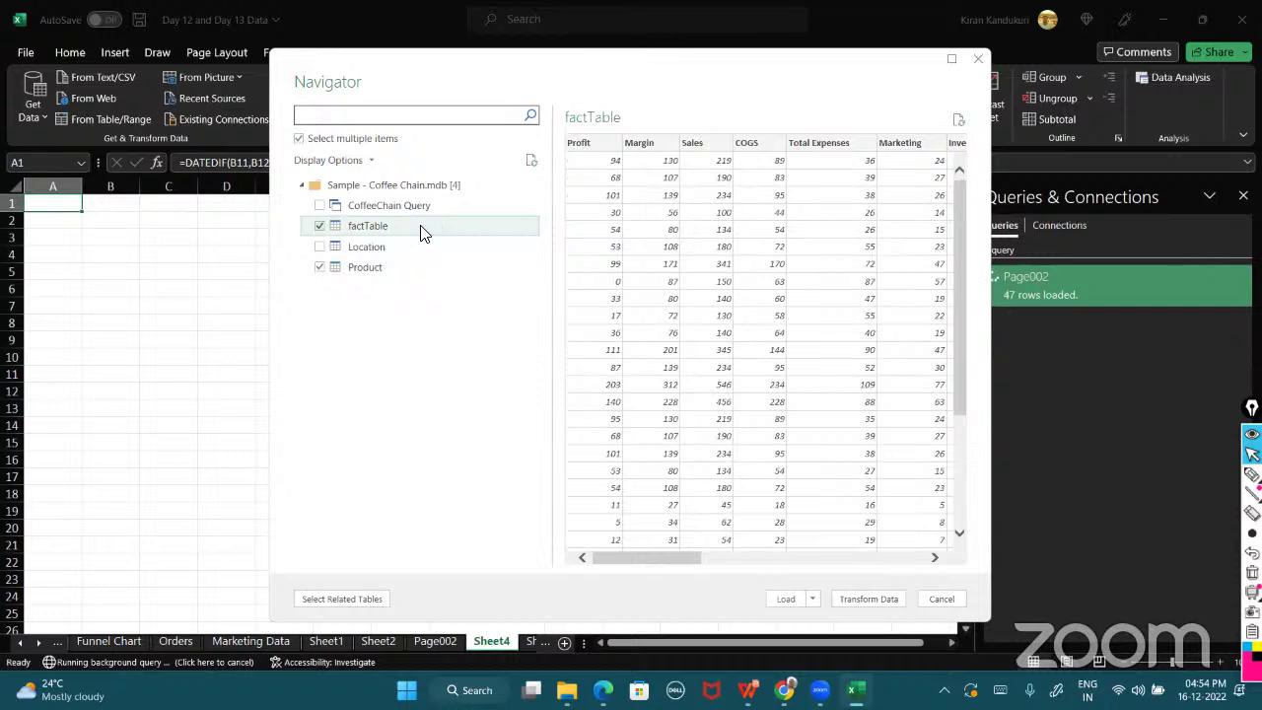
- Check the Product table preview, and load the selected factTable and Product tables
{"action": "left_click", "coordinate": [392, 268]}
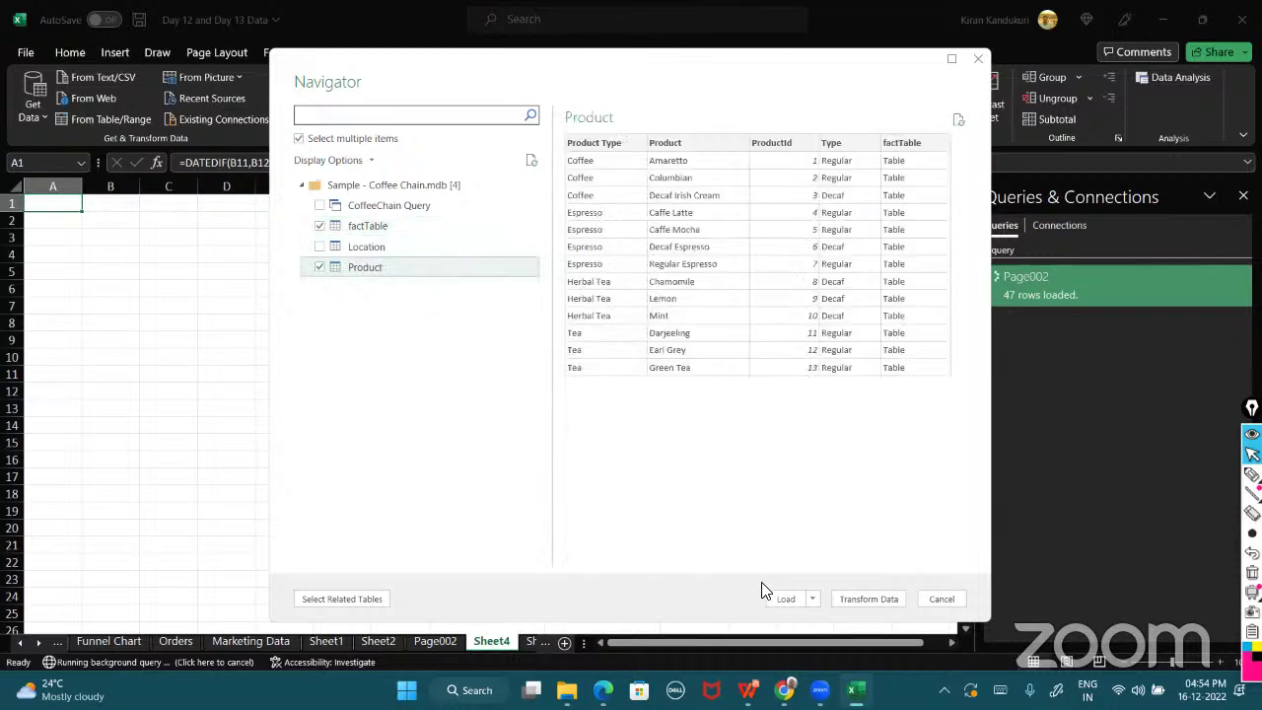
{"action": "left_click", "coordinate": [784, 599]}
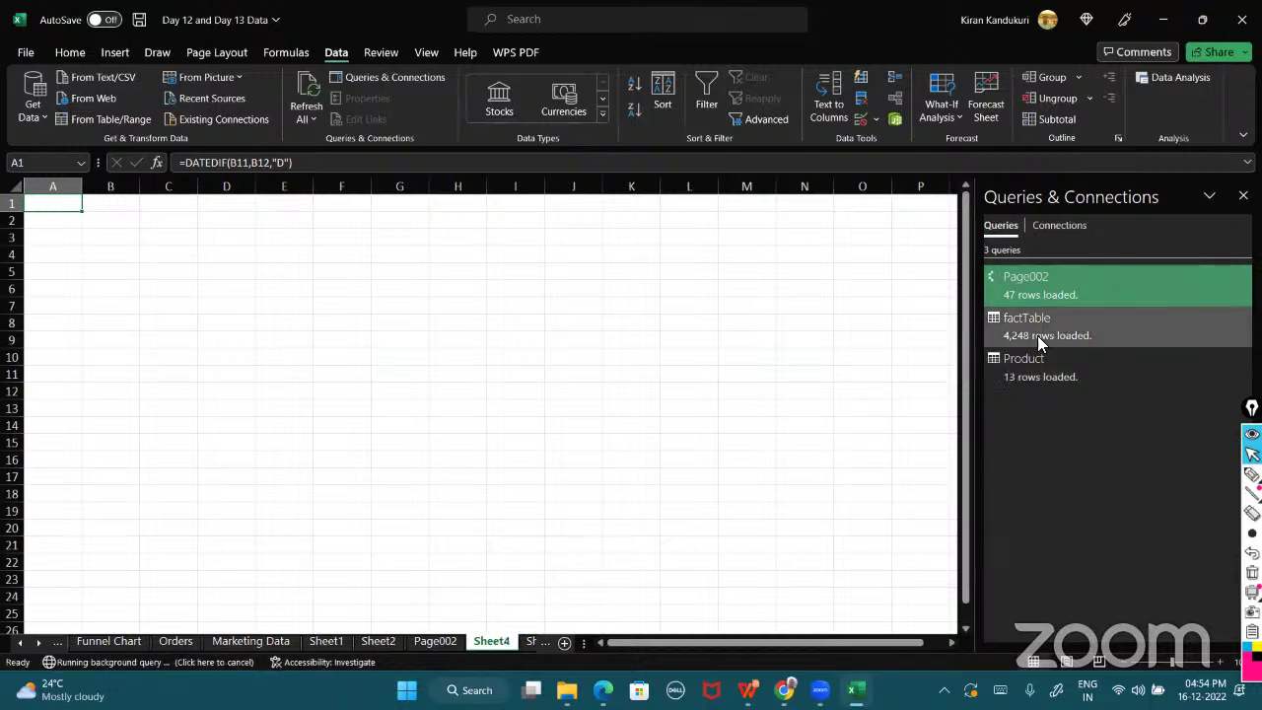
{"action": "mouse_move", "coordinate": [1041, 333]}
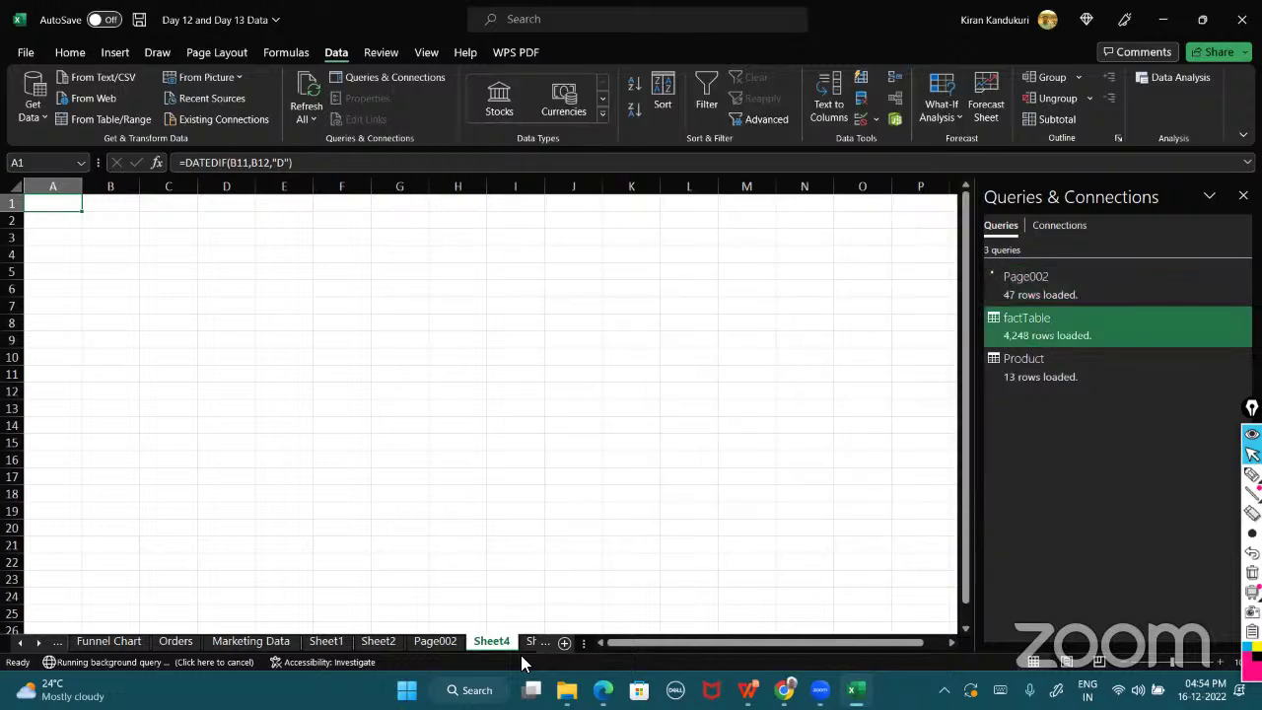
- Load the factTable query as a table into the existing worksheet Sheet3 at =$A$1, keeping it added to the Data Model
{"action": "left_click", "coordinate": [526, 637]}
{"action": "left_click", "coordinate": [526, 637]}
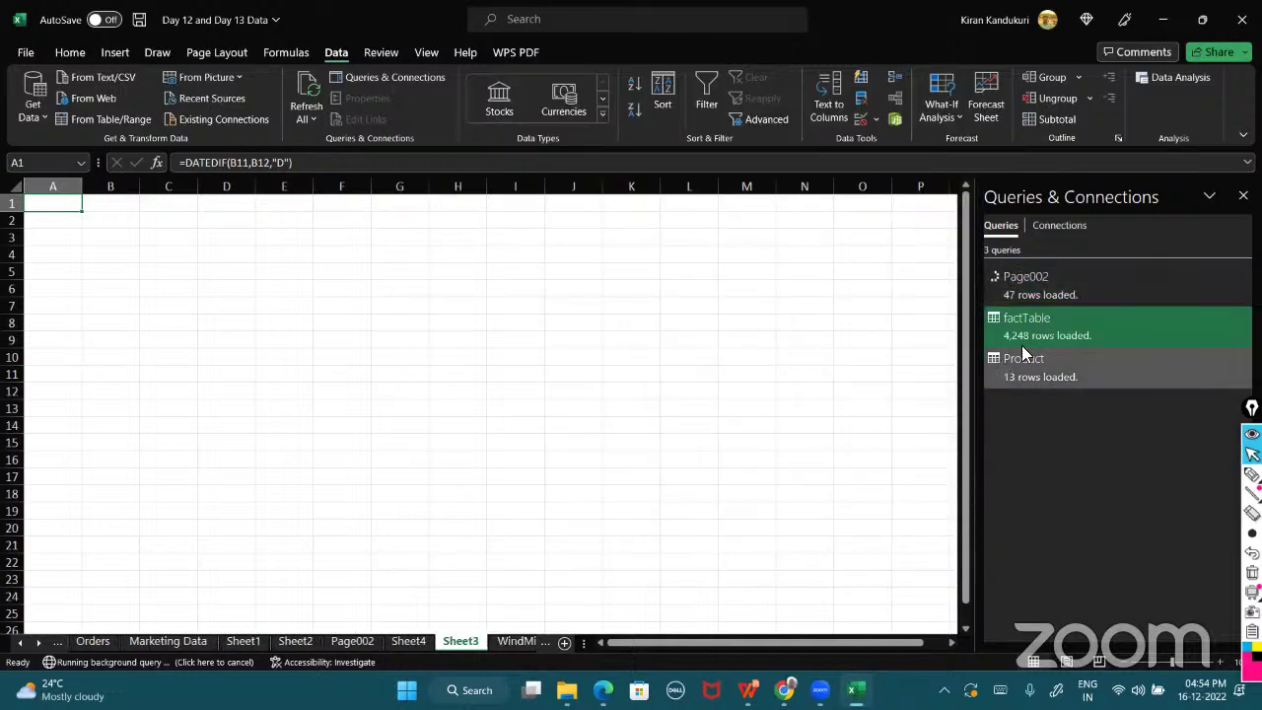
{"action": "mouse_move", "coordinate": [1040, 323]}
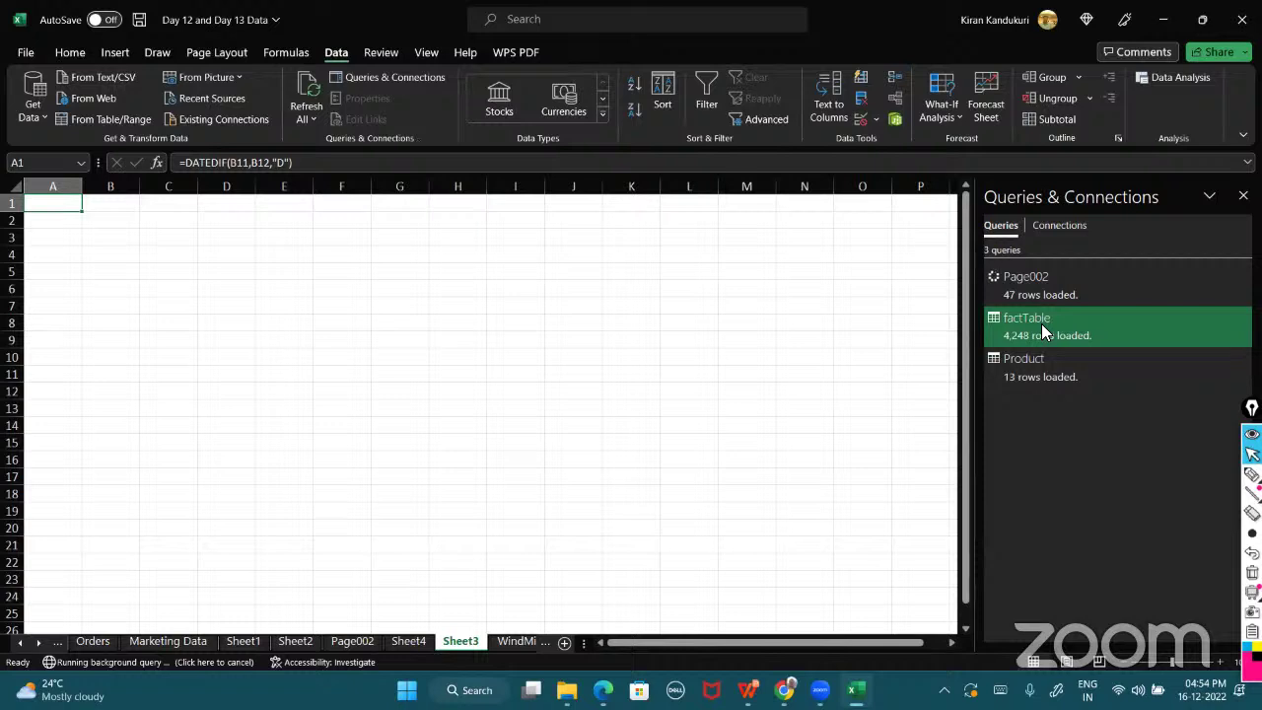
{"action": "right_click", "coordinate": [1041, 324]}
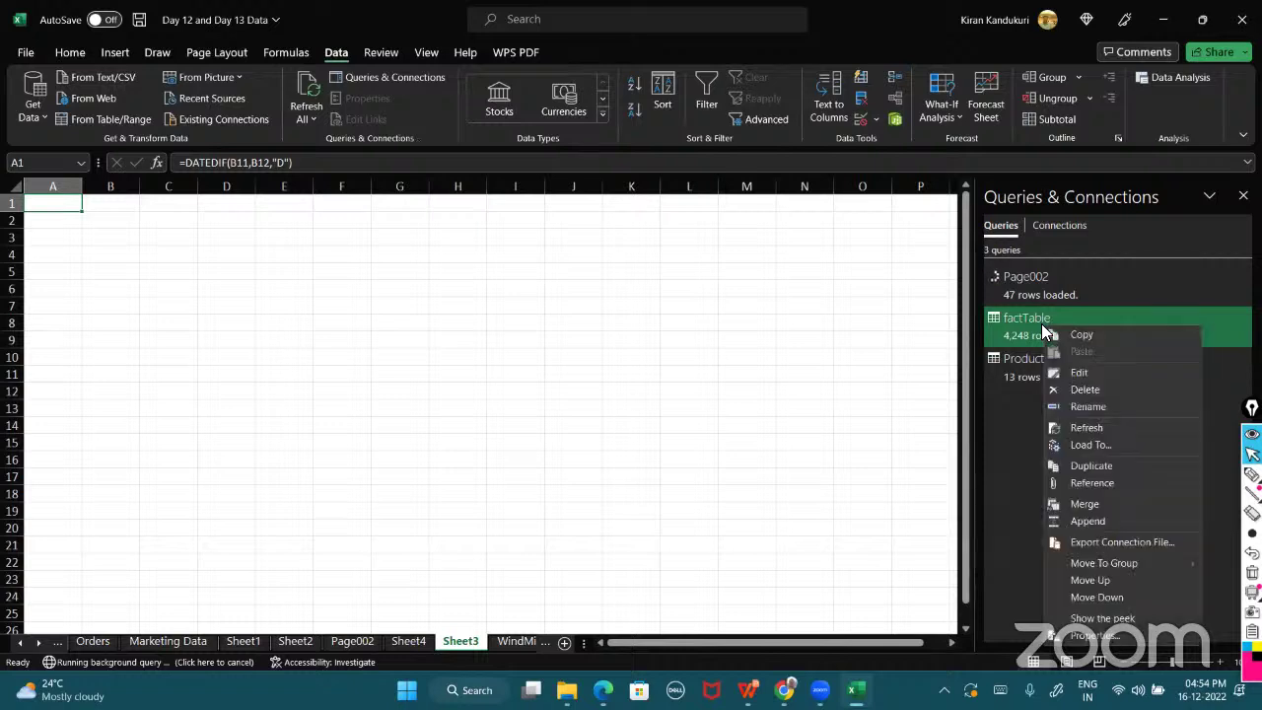
{"action": "left_click", "coordinate": [1104, 444]}
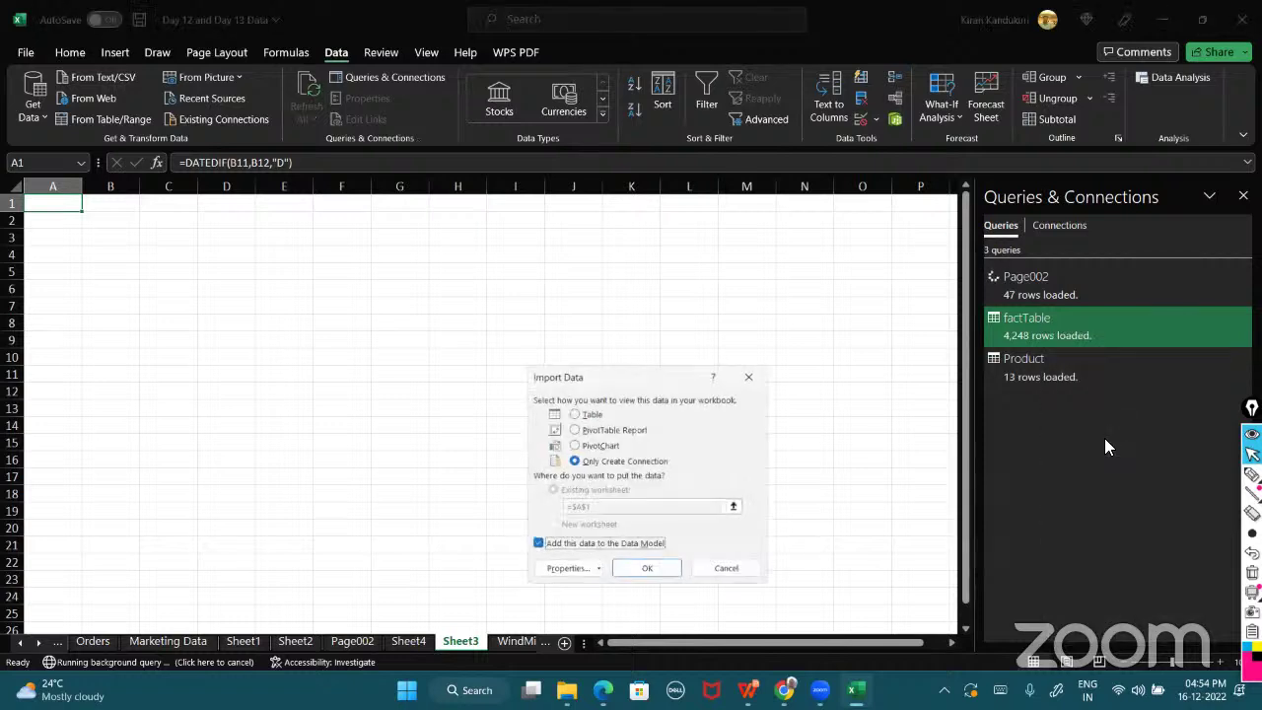
{"action": "left_click", "coordinate": [570, 412]}
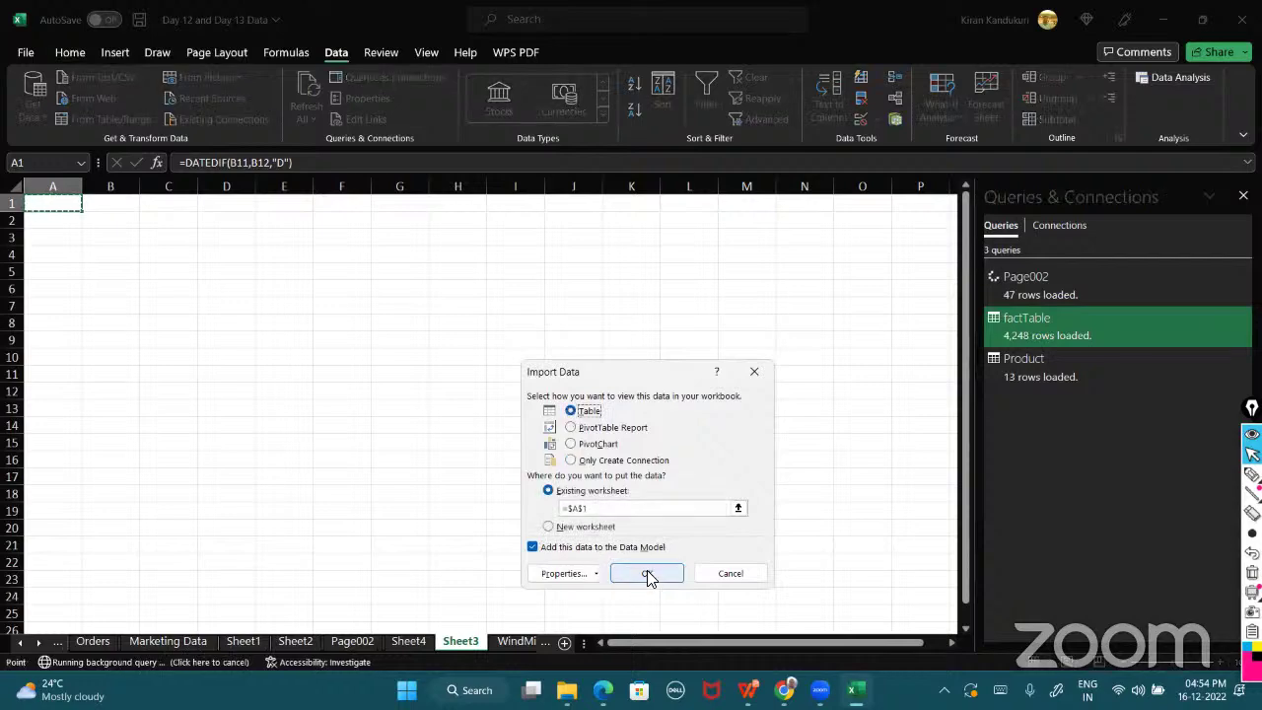
{"action": "left_click", "coordinate": [647, 570]}
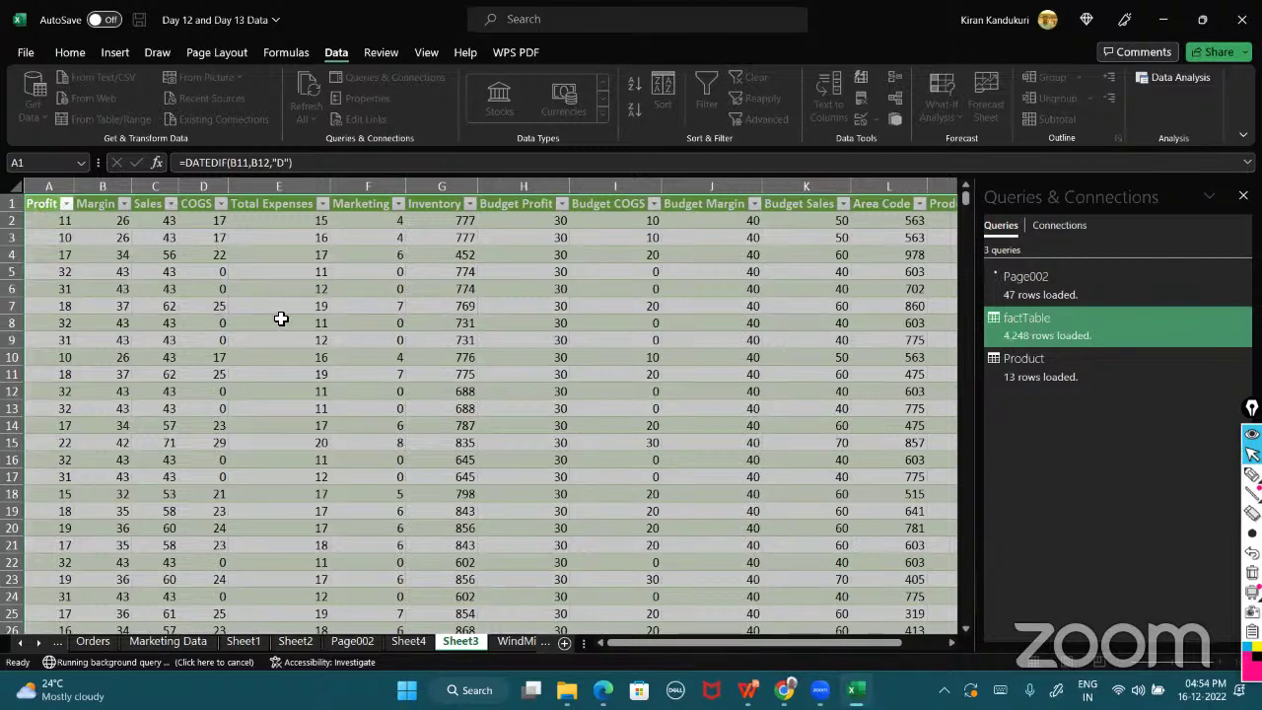
- Examine the imported factTable on Sheet3, including the filter values of the Profit and Margin columns
{"action": "left_click", "coordinate": [282, 319]}
{"action": "left_click", "coordinate": [235, 245]}
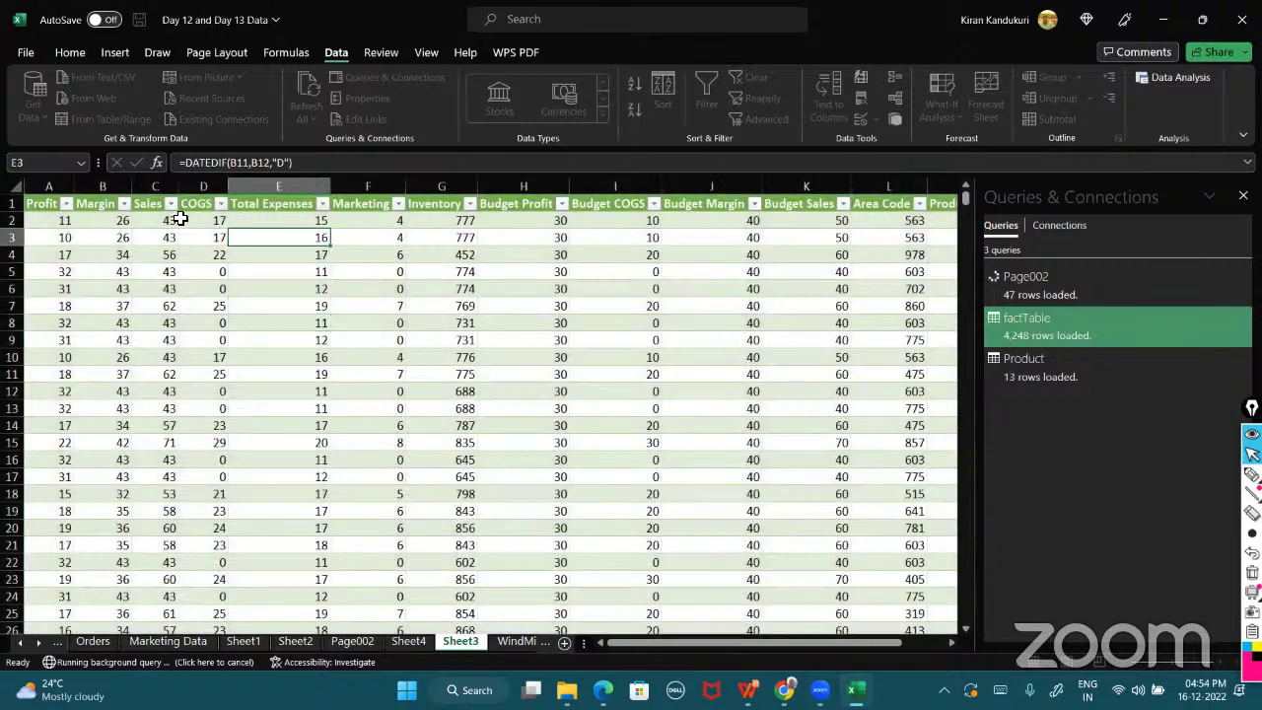
{"action": "left_click", "coordinate": [181, 218]}
{"action": "left_click", "coordinate": [65, 204]}
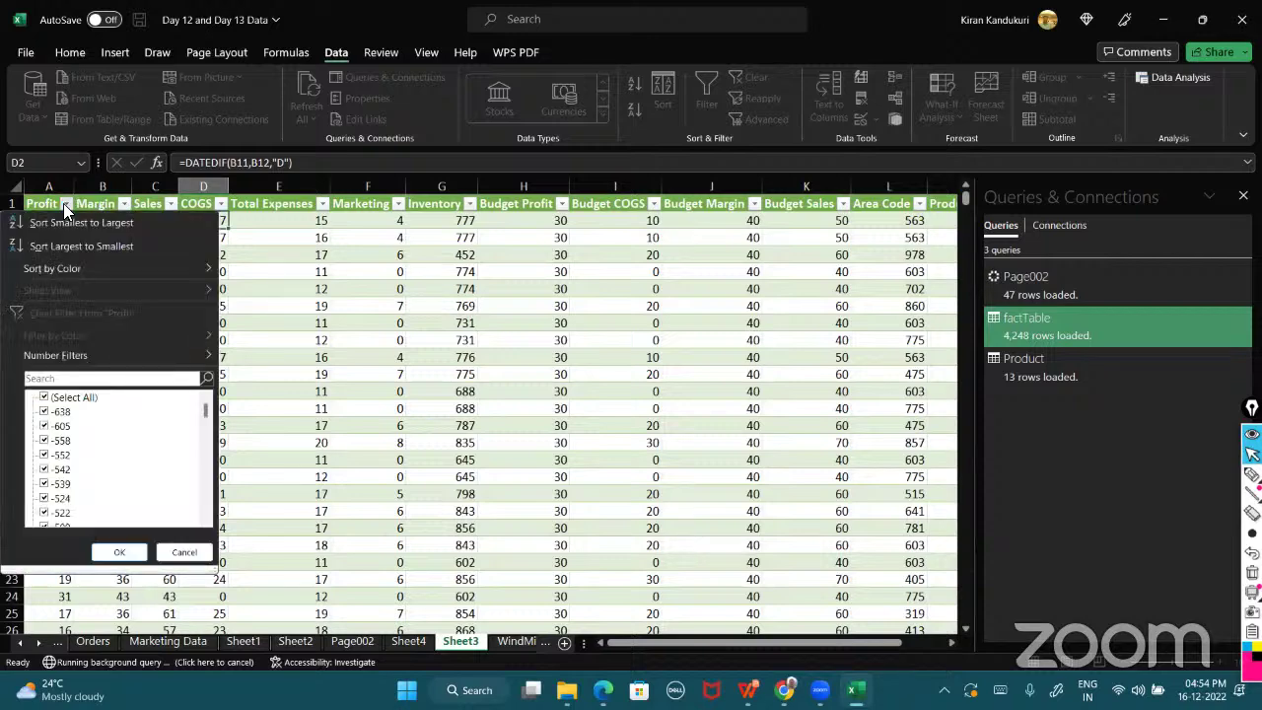
{"action": "left_click", "coordinate": [123, 202]}
{"action": "left_click", "coordinate": [124, 202]}
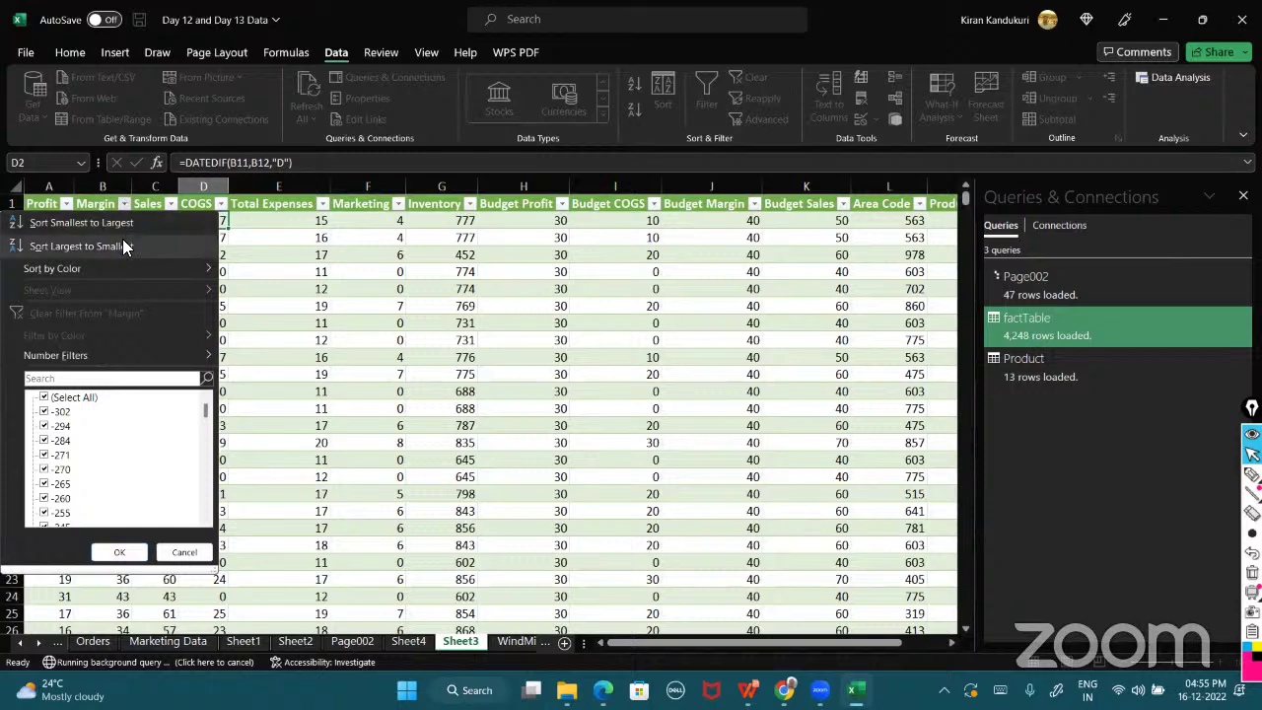
{"action": "left_click", "coordinate": [362, 403]}
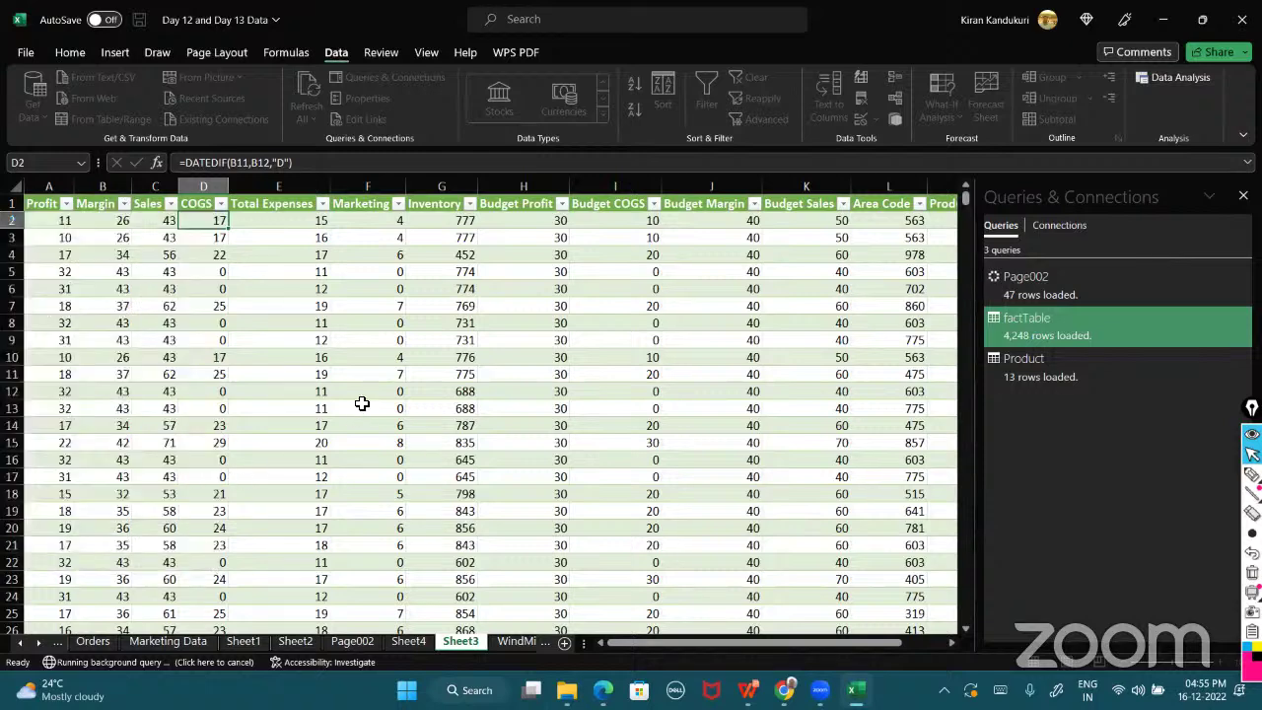
{"action": "scroll", "coordinate": [362, 403], "scroll_direction": "right", "scroll_amount": 5}
{"action": "scroll", "coordinate": [362, 403], "scroll_direction": "left", "scroll_amount": 5}
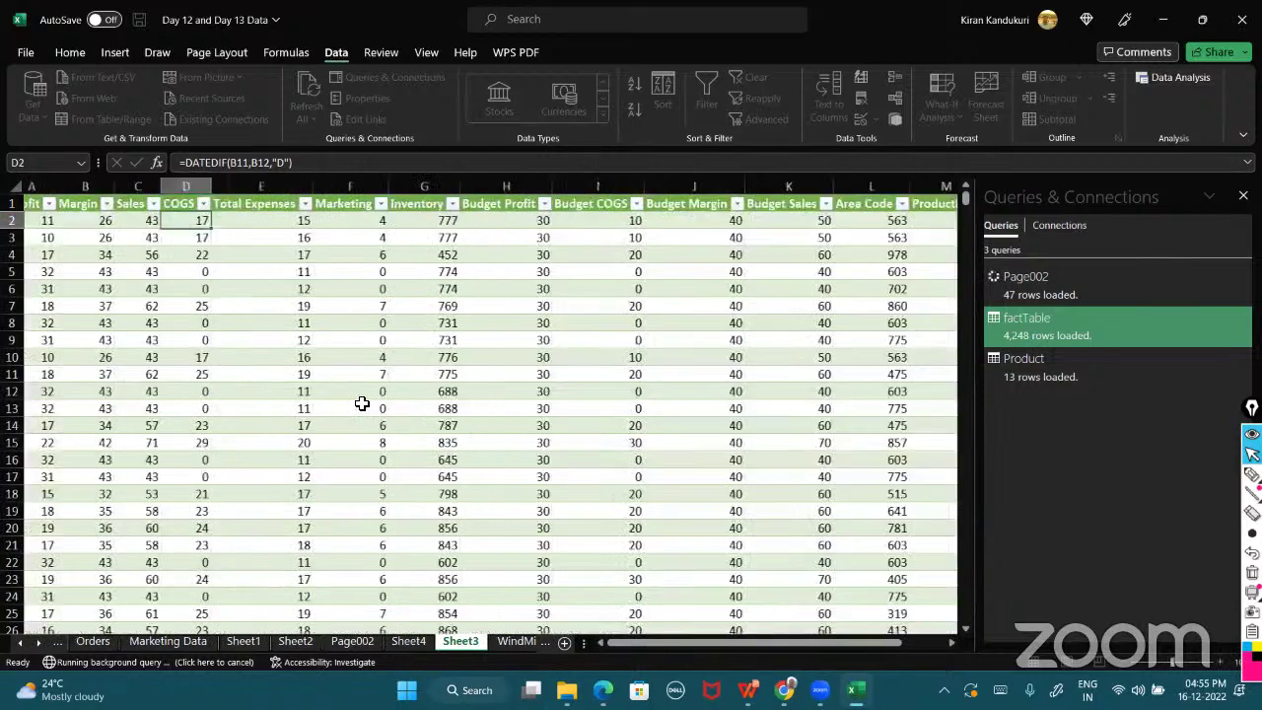
{"action": "scroll", "coordinate": [362, 403], "scroll_direction": "right", "scroll_amount": 1}
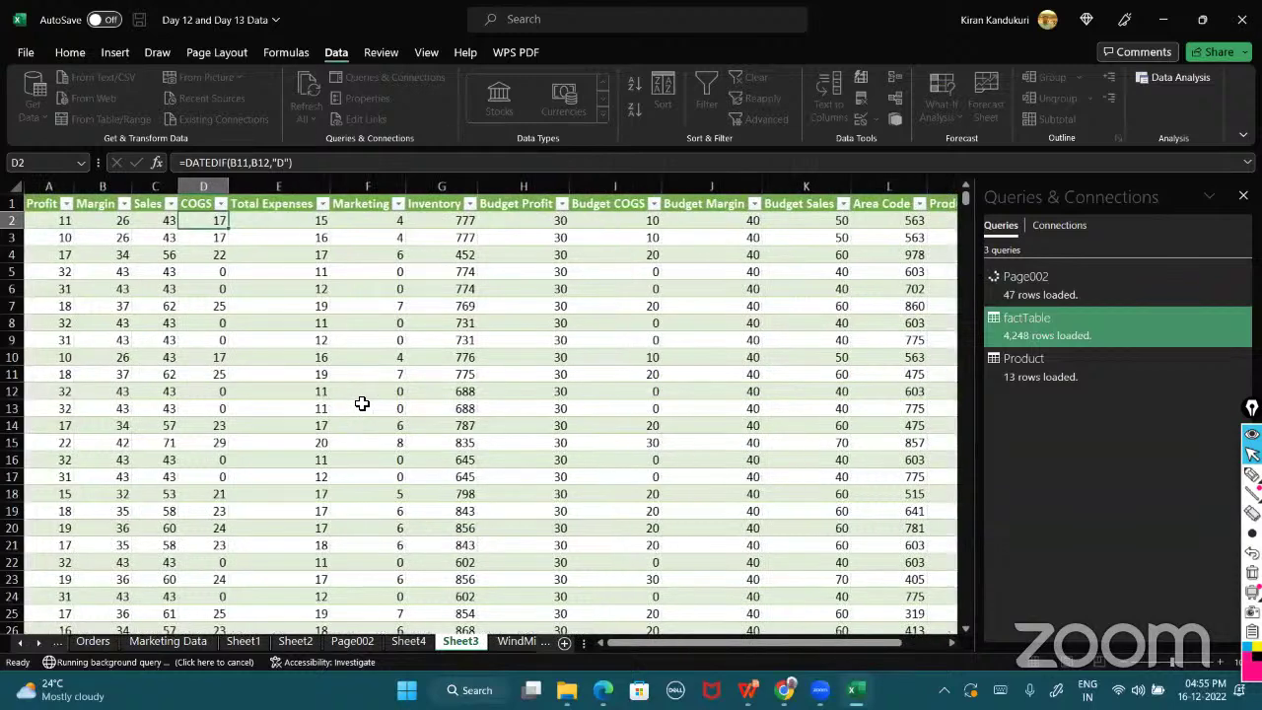
- Review the factTable columns across to Date, and check Sheet4 before returning to Sheet3
{"action": "left_click", "coordinate": [71, 52]}
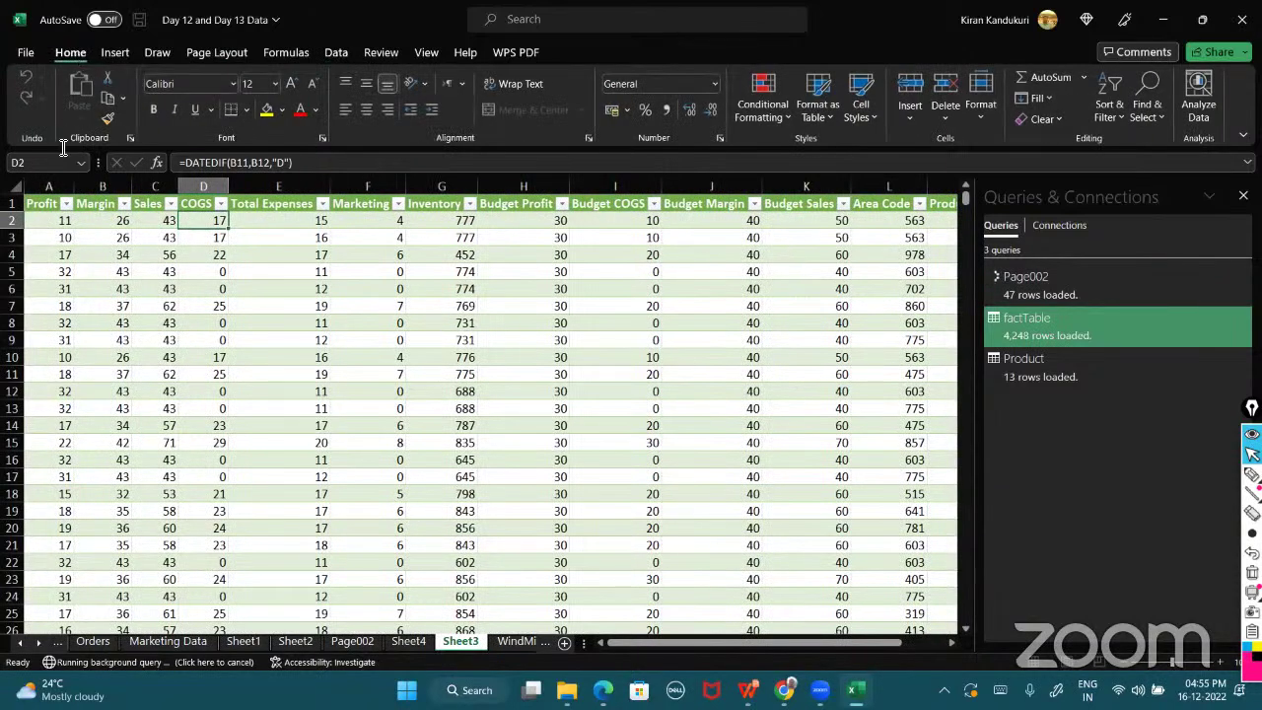
{"action": "left_click", "coordinate": [101, 186]}
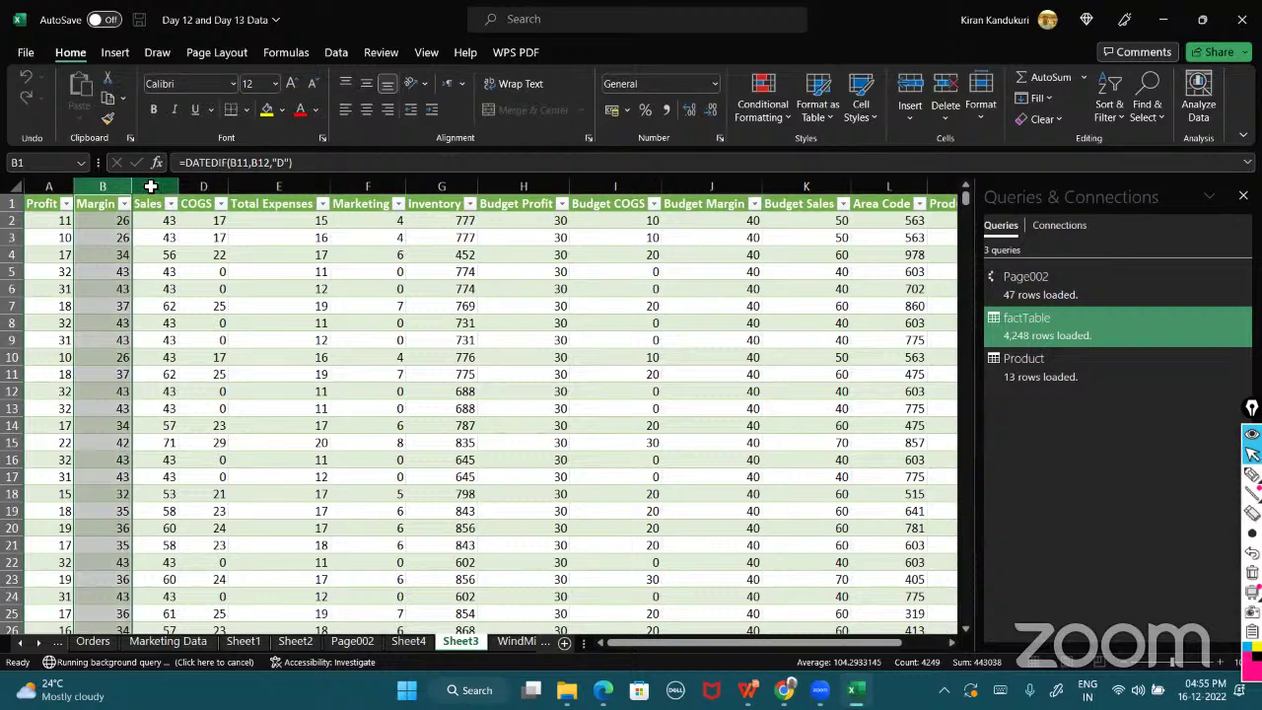
{"action": "left_click", "coordinate": [527, 280]}
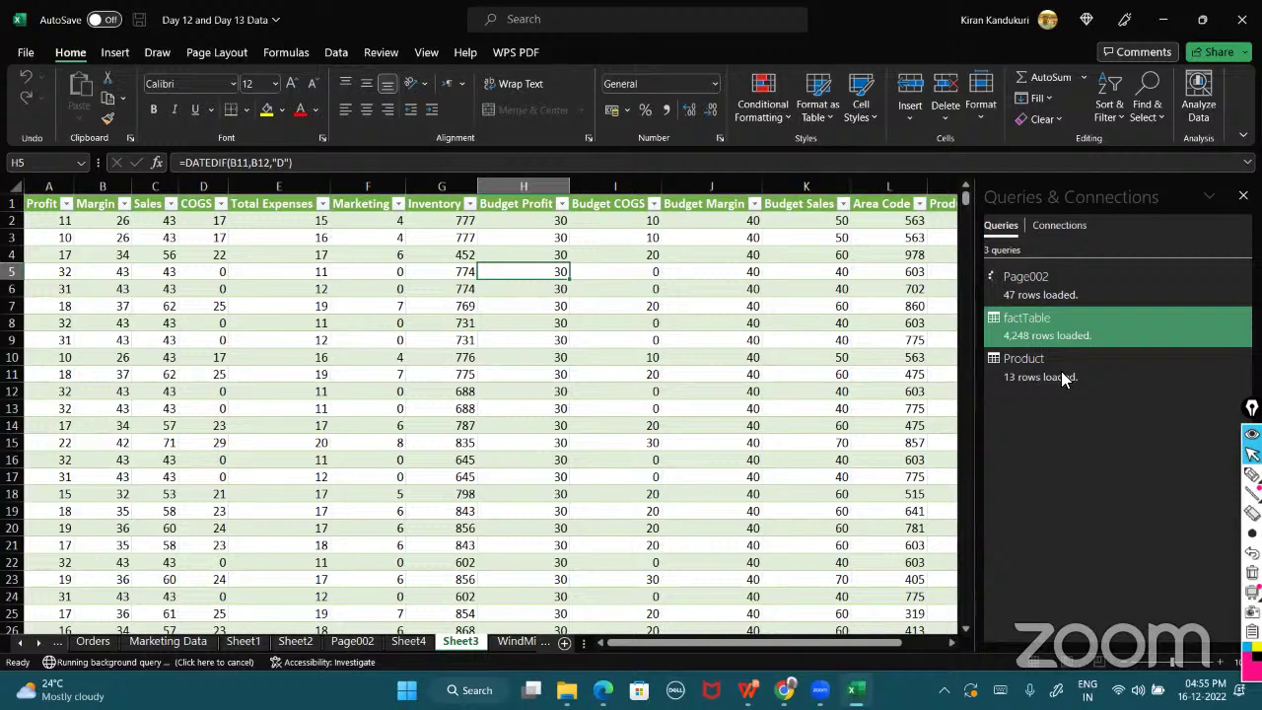
{"action": "left_click_drag", "start_coordinate": [837, 642], "coordinate": [938, 629]}
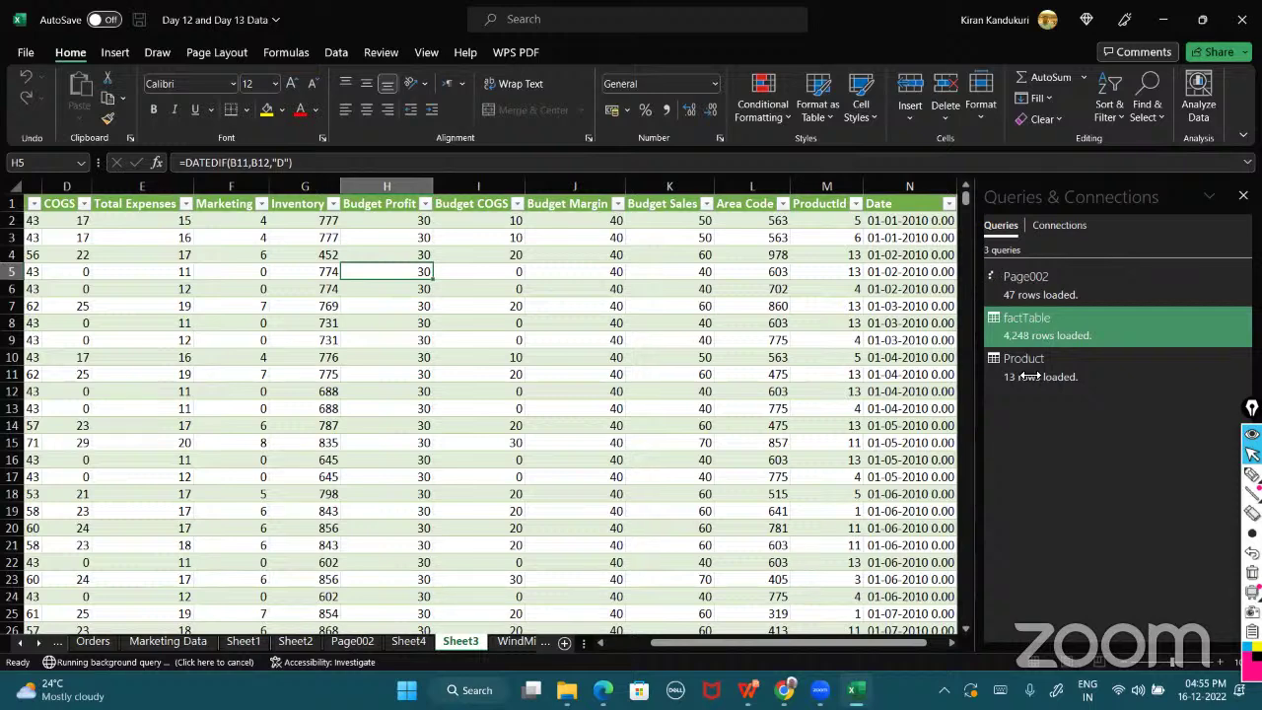
{"action": "left_click", "coordinate": [409, 642]}
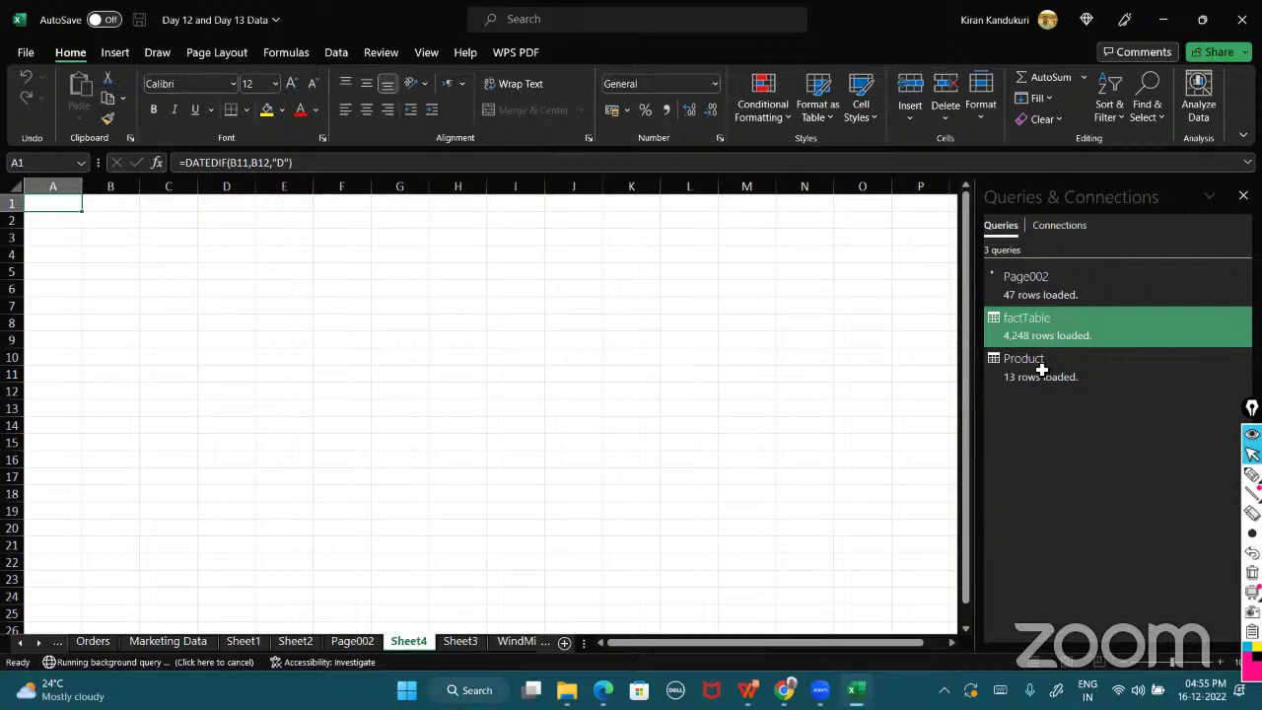
{"action": "left_click", "coordinate": [474, 641]}
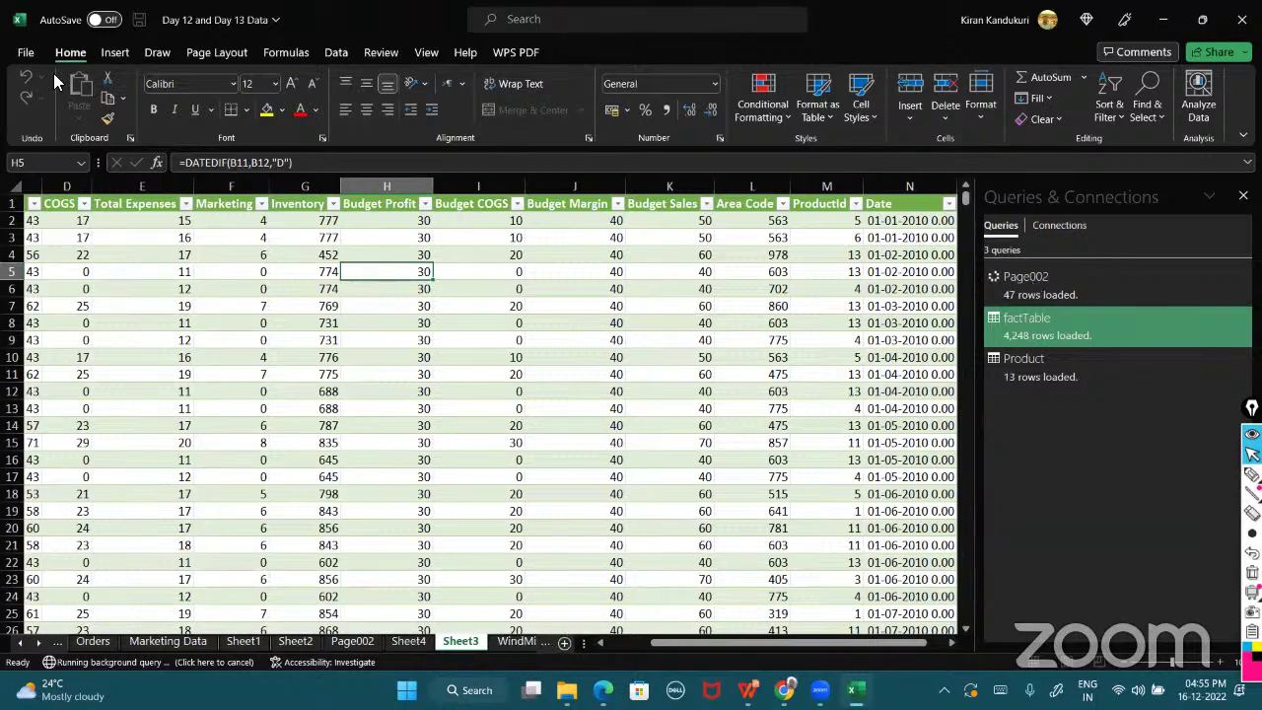
- Add a new worksheet for another data import and select cell B4
{"action": "left_click", "coordinate": [338, 53]}
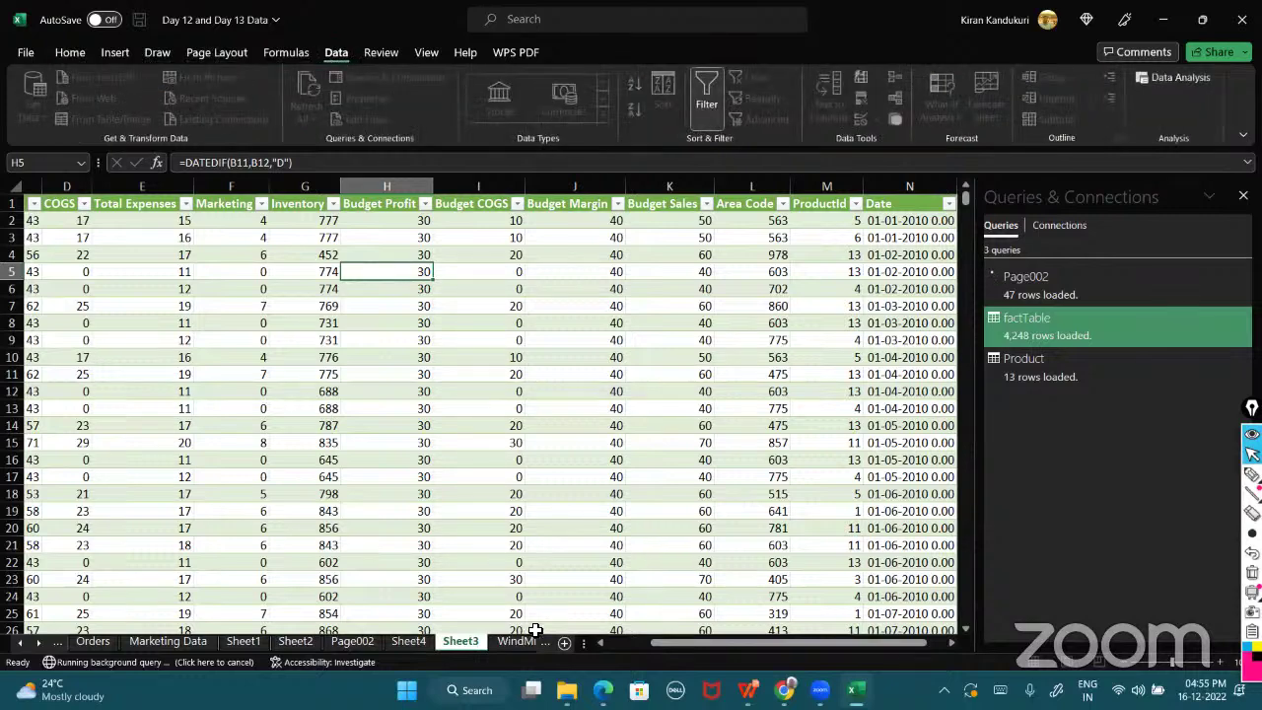
{"action": "left_click", "coordinate": [565, 643]}
{"action": "left_click", "coordinate": [284, 288]}
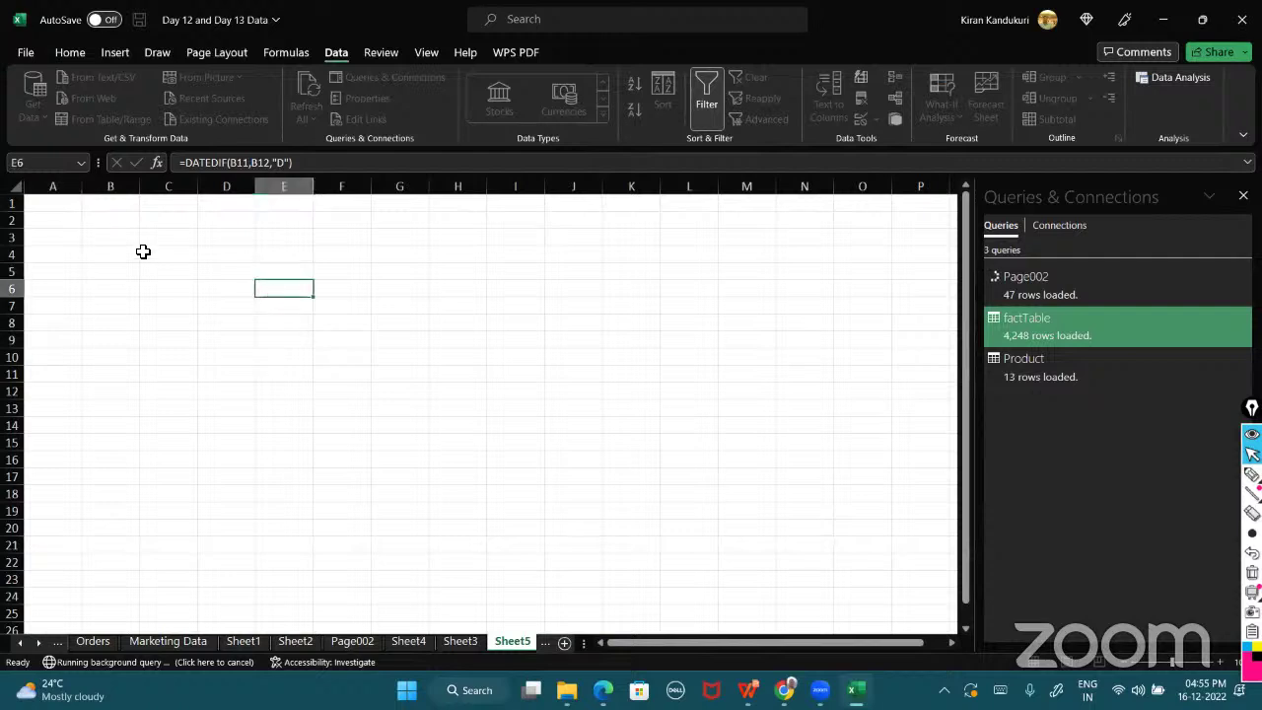
{"action": "left_click", "coordinate": [143, 253]}
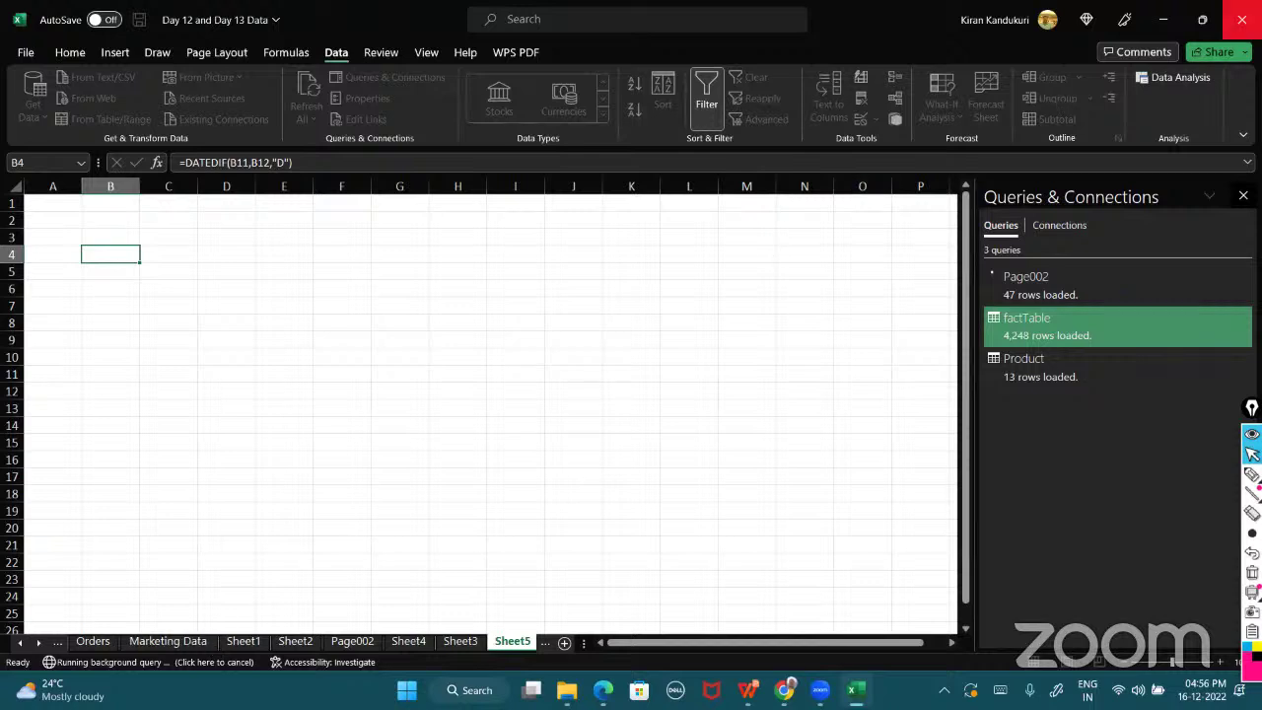
- Close the Day 12 and Day 13 Data workbook without saving, cancelling the pending data refresh
{"action": "left_click", "coordinate": [1242, 20]}
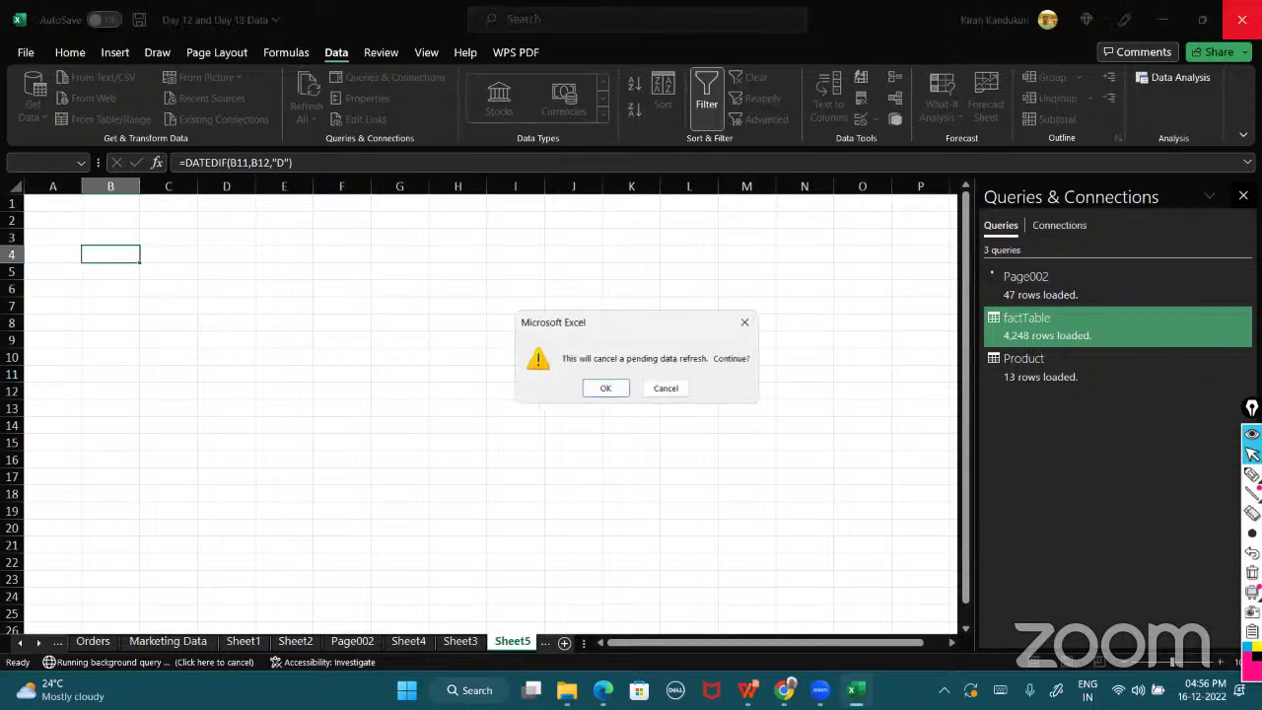
{"action": "left_click", "coordinate": [610, 390]}
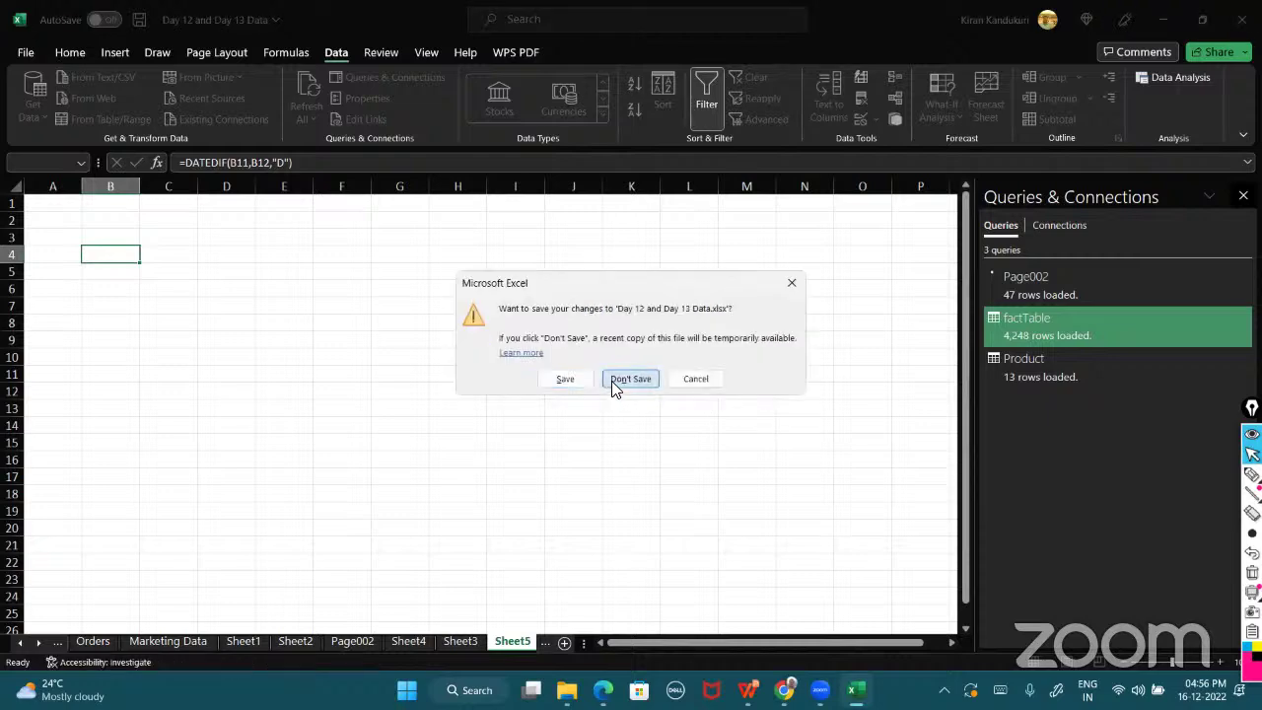
{"action": "left_click", "coordinate": [612, 387]}
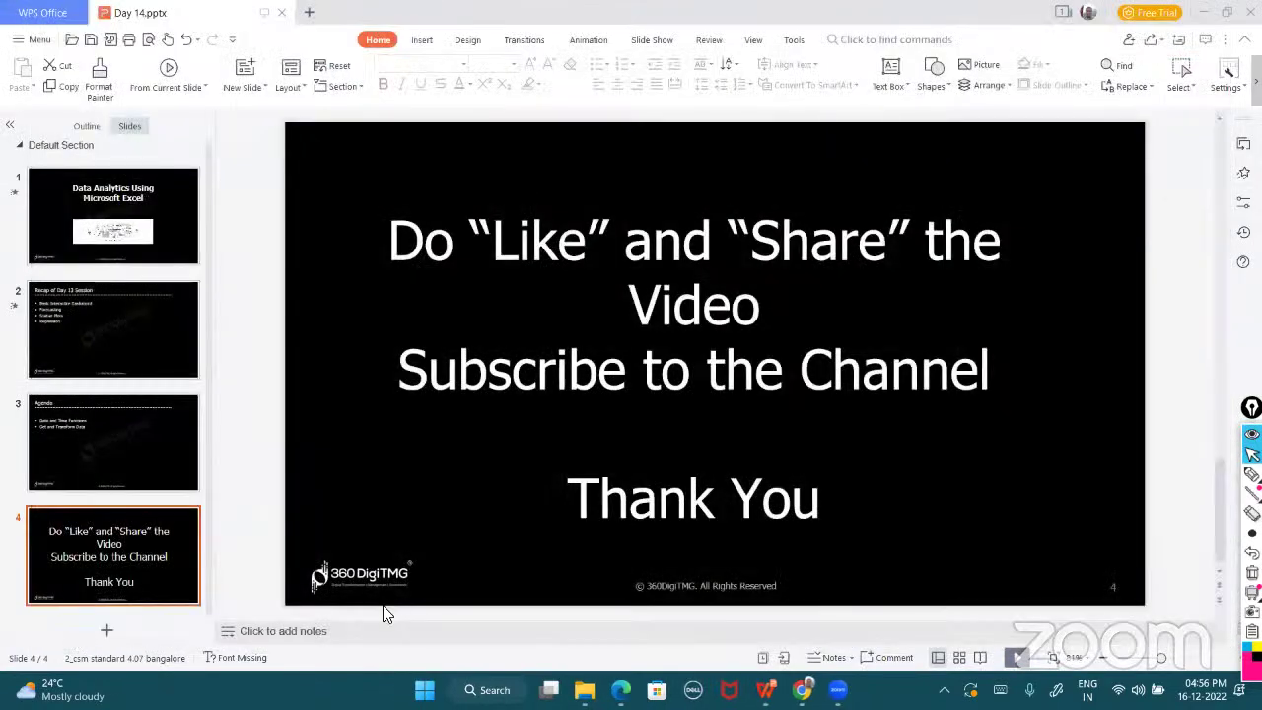
- Show the desktop and open the Coffee Chain file with Excel
{"action": "key", "text": "super+d"}
{"action": "right_click", "coordinate": [221, 291]}
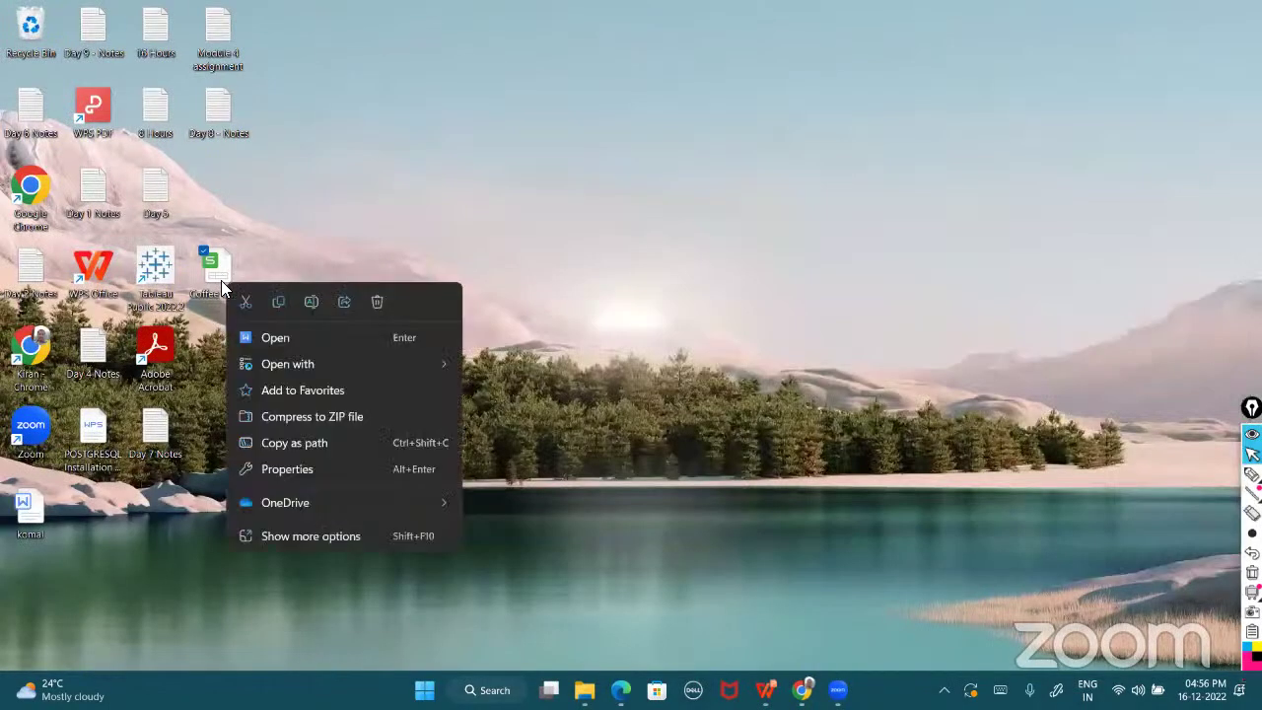
{"action": "mouse_move", "coordinate": [352, 364]}
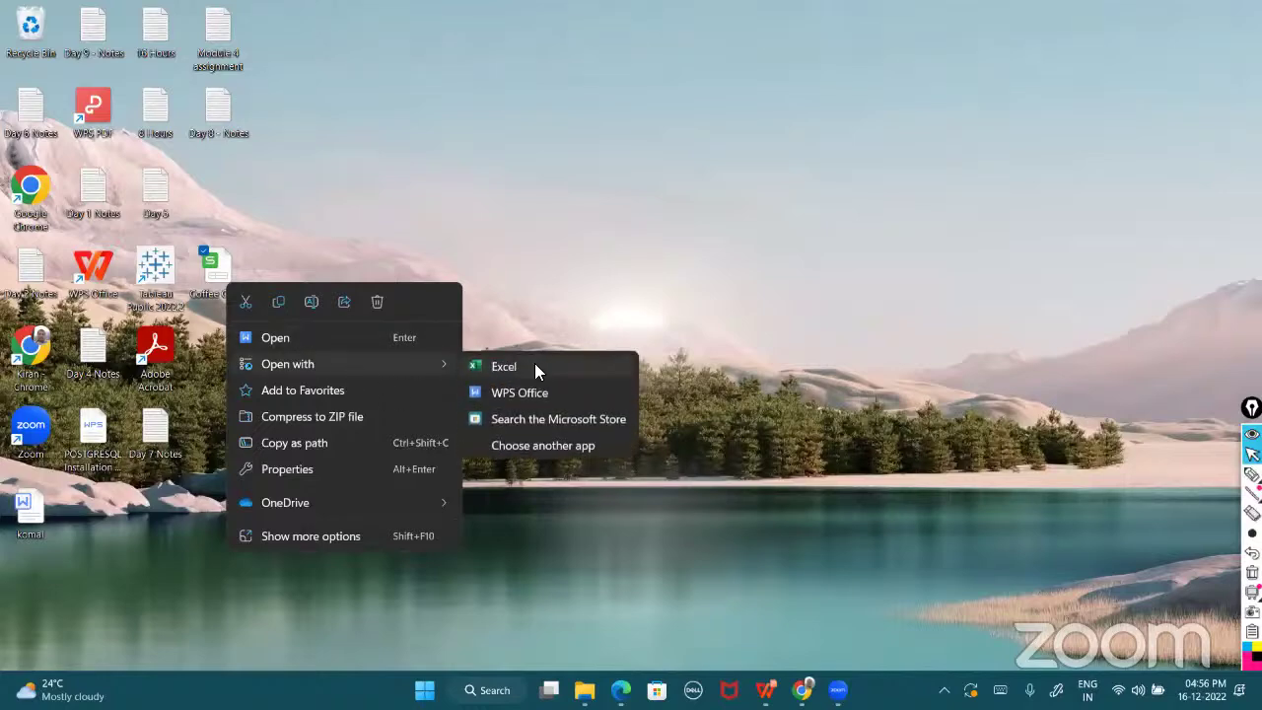
{"action": "left_click", "coordinate": [534, 365]}
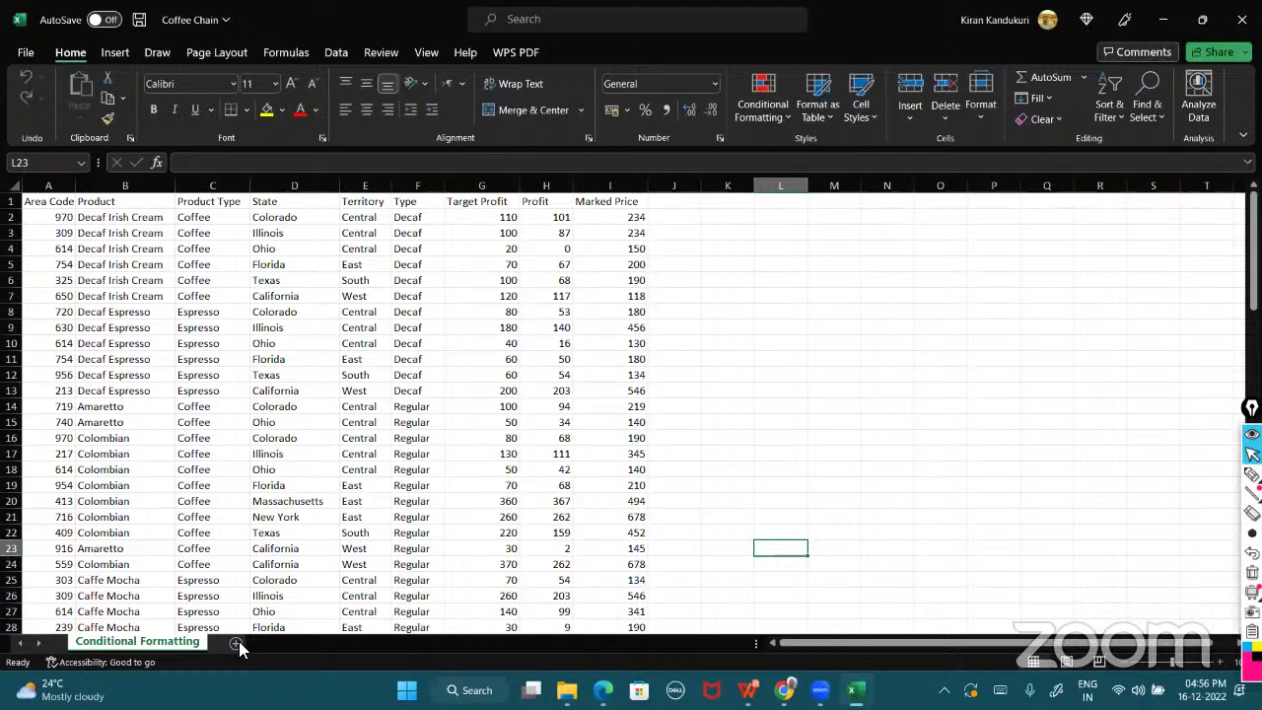
- Add a new worksheet to the Coffee Chain workbook and start a data import from the web
{"action": "left_click", "coordinate": [239, 642]}
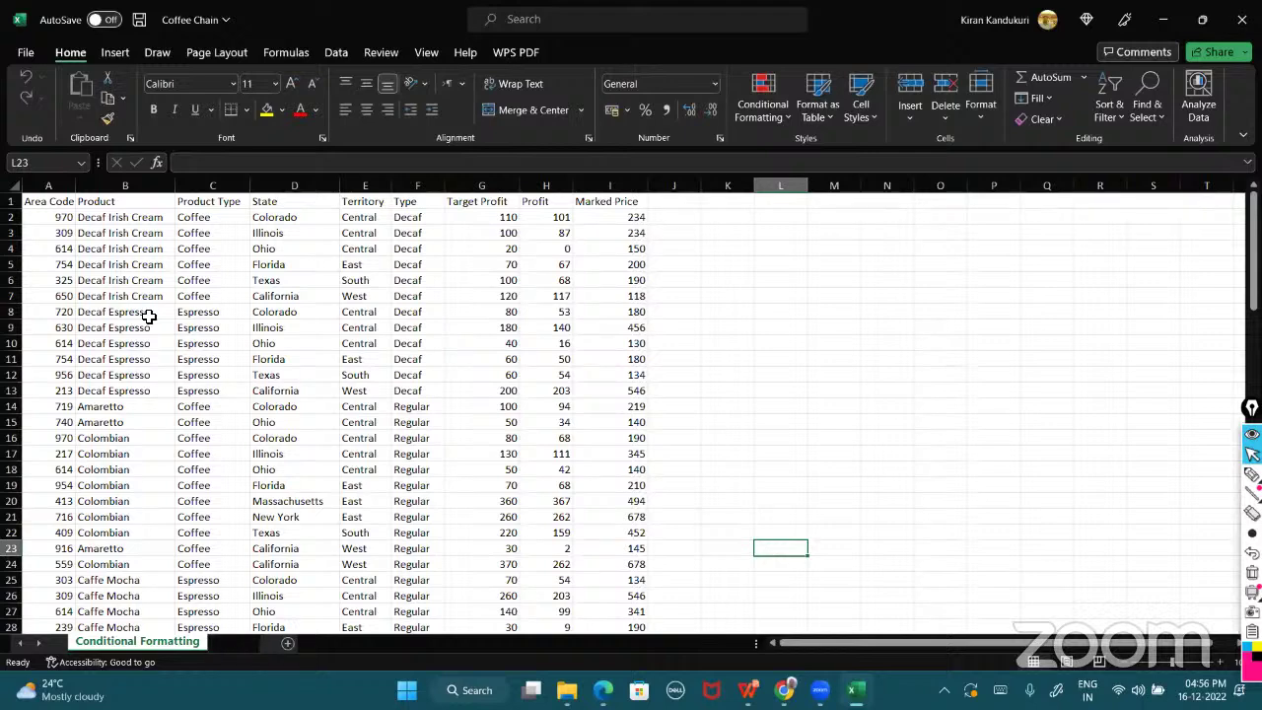
{"action": "left_click", "coordinate": [336, 52]}
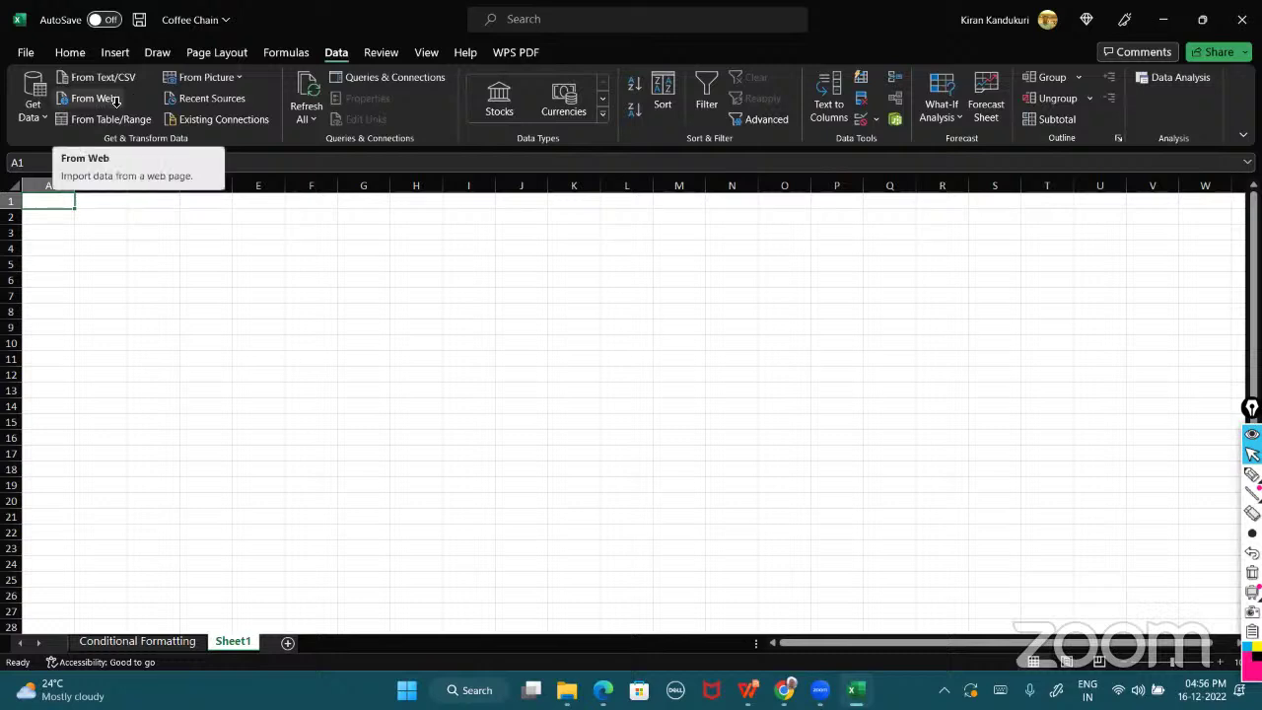
{"action": "left_click", "coordinate": [115, 100]}
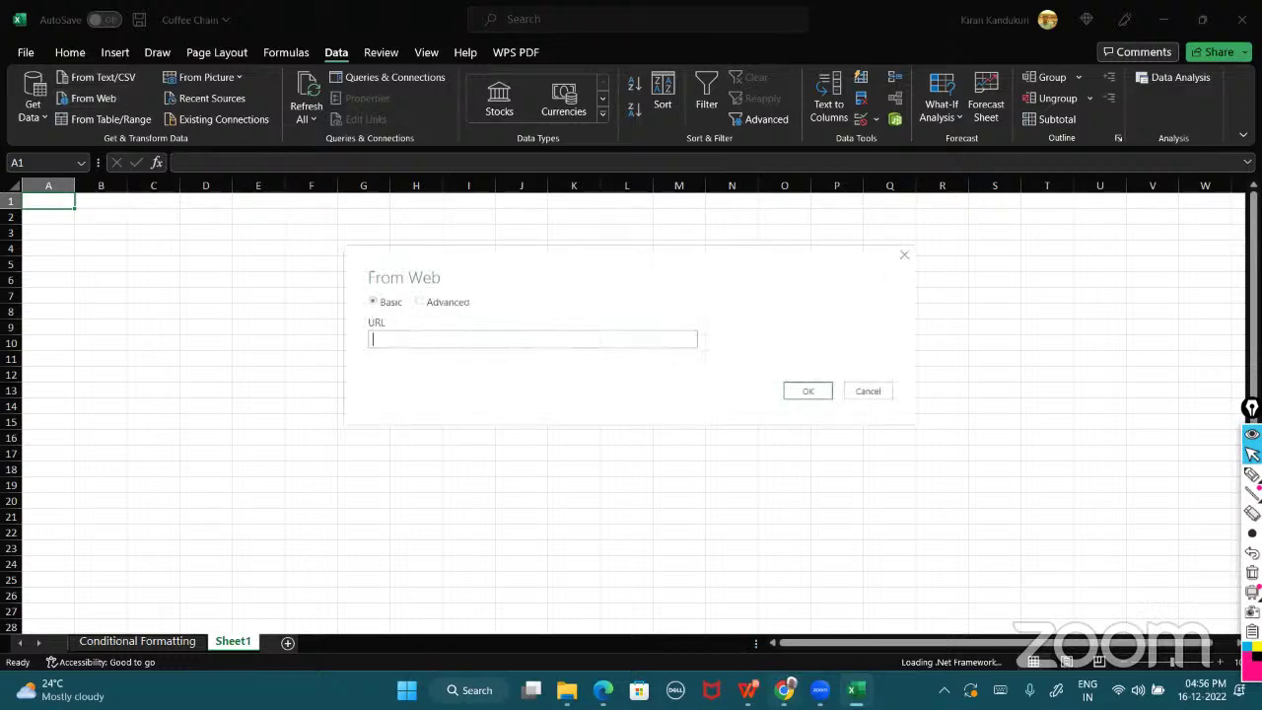
- Switch to Chrome, bring up the 2022 NFL Conference Standings page and close its promotional pop-up
{"action": "key", "text": "alt+Tab"}
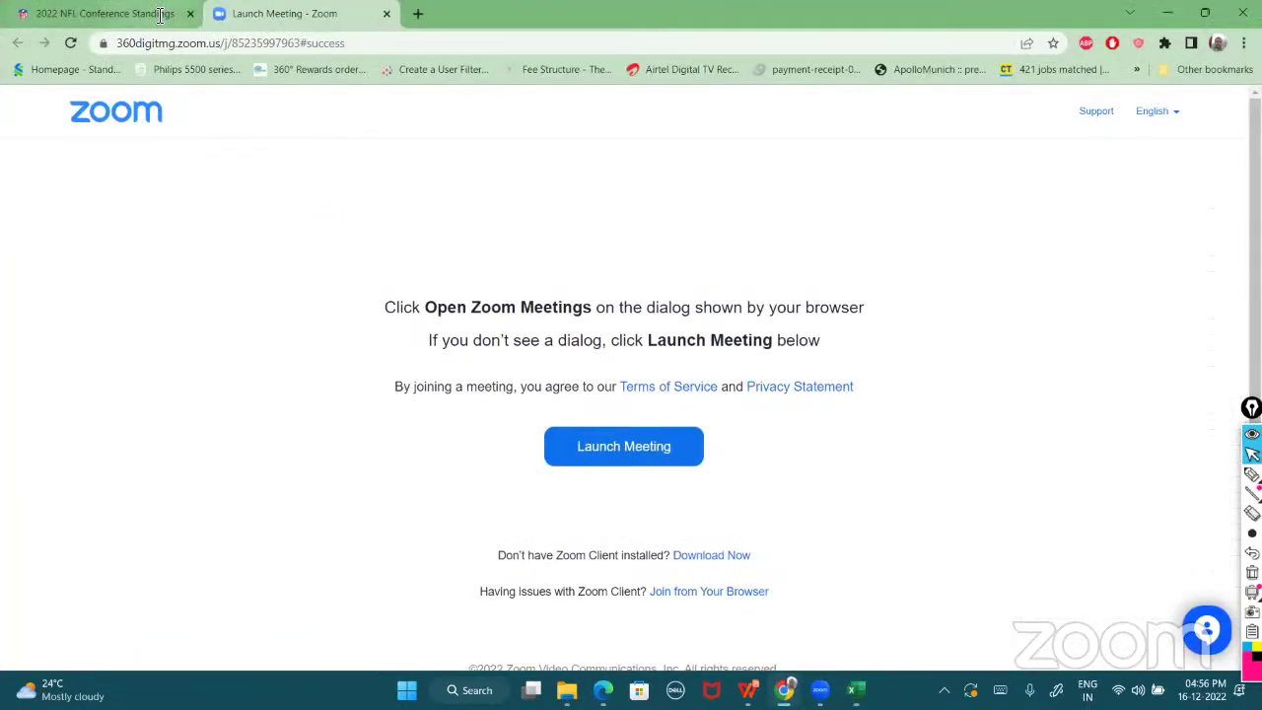
{"action": "left_click", "coordinate": [109, 13]}
{"action": "left_click", "coordinate": [214, 49]}
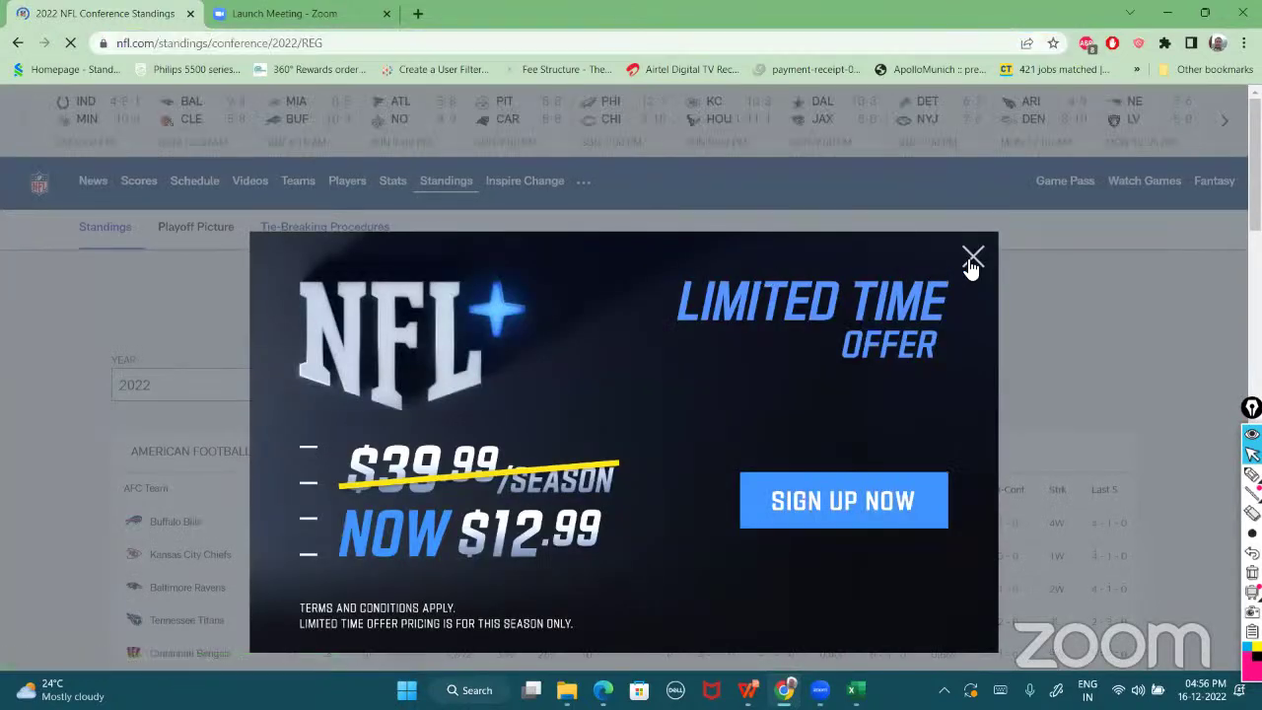
{"action": "left_click", "coordinate": [972, 259]}
- Look over the American Football Conference standings and copy the page's web address
{"action": "scroll", "coordinate": [564, 398], "scroll_direction": "down", "scroll_amount": 5}
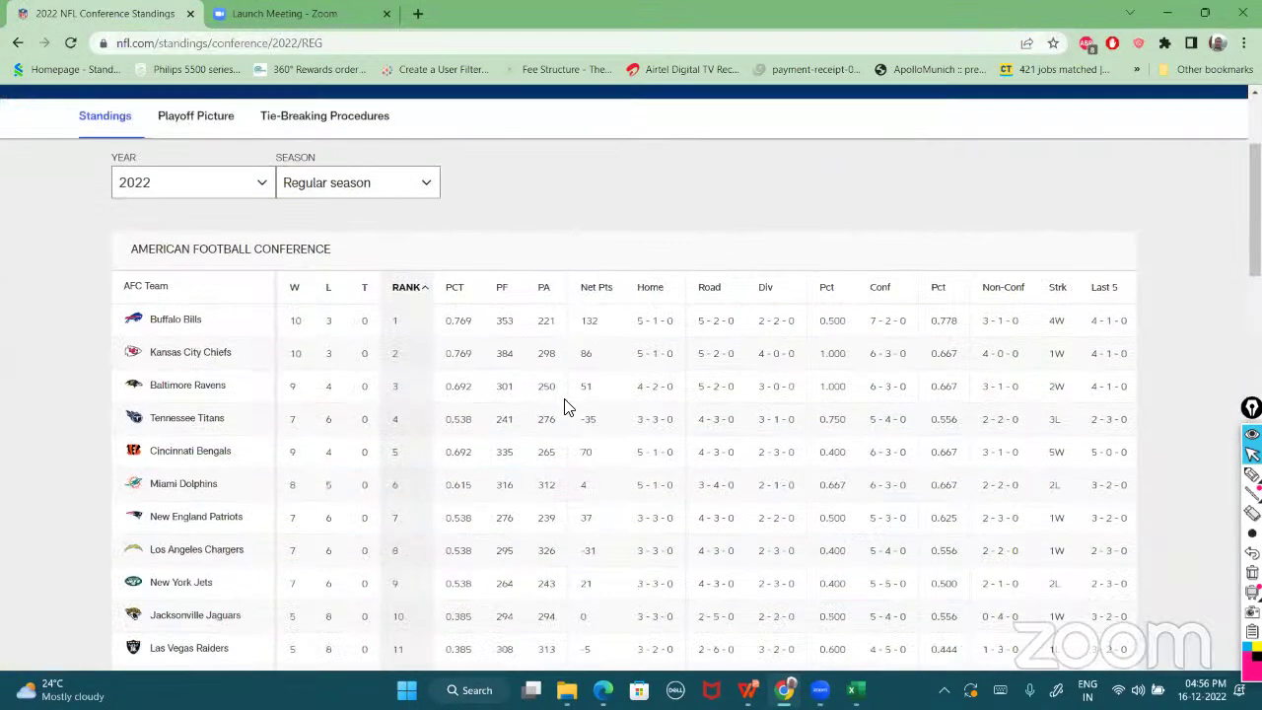
{"action": "scroll", "coordinate": [567, 406], "scroll_direction": "up", "scroll_amount": 3}
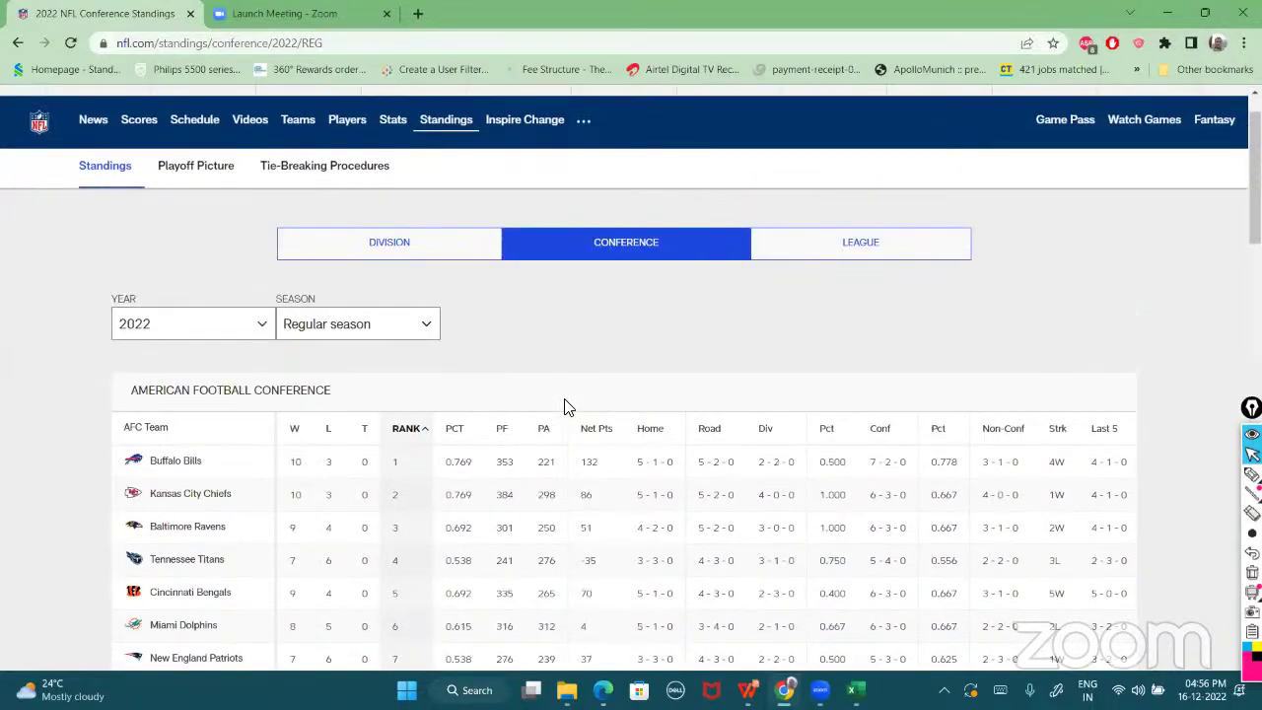
{"action": "scroll", "coordinate": [566, 406], "scroll_direction": "down", "scroll_amount": 2}
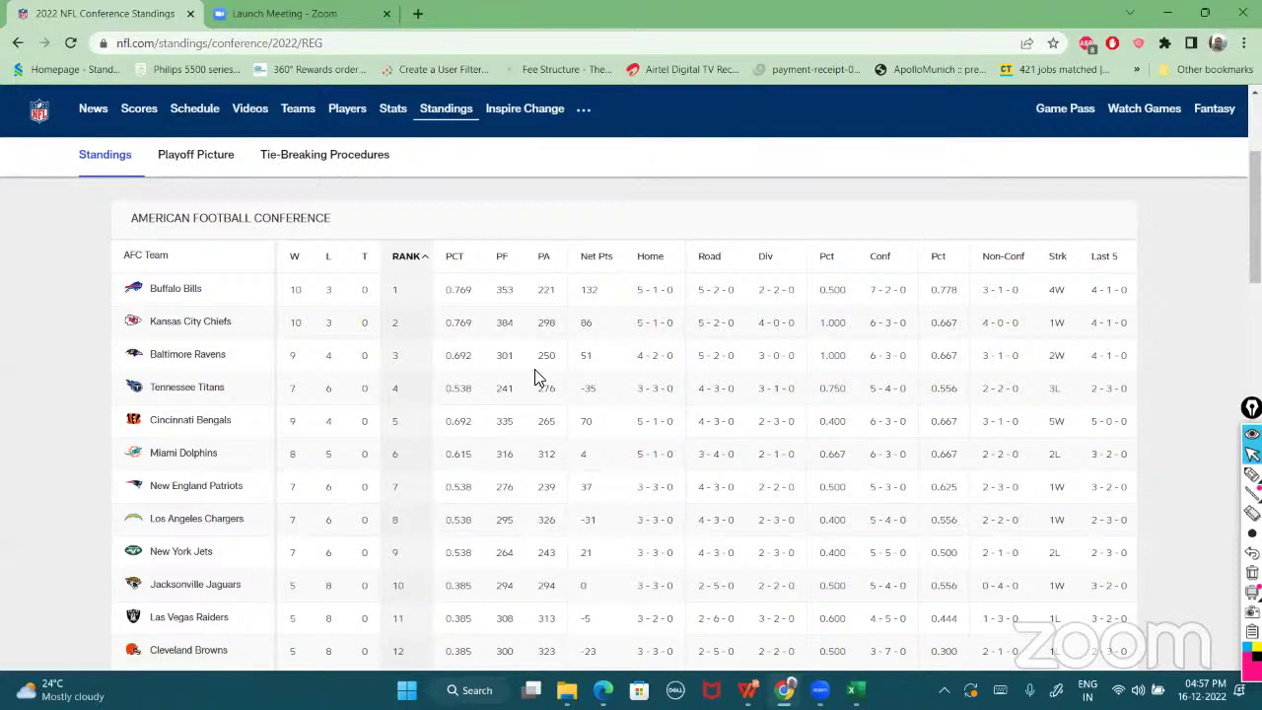
{"action": "scroll", "coordinate": [537, 377], "scroll_direction": "up", "scroll_amount": 3}
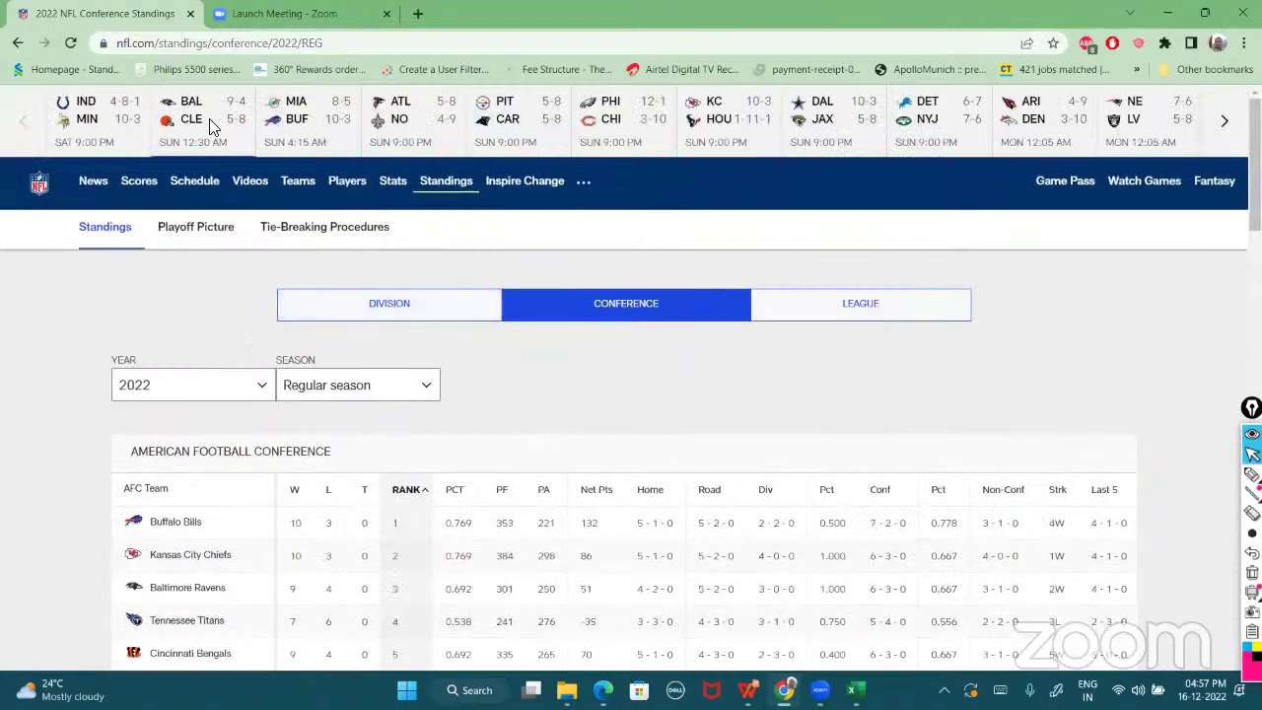
{"action": "left_click", "coordinate": [245, 41]}
{"action": "key", "text": "ctrl+c"}
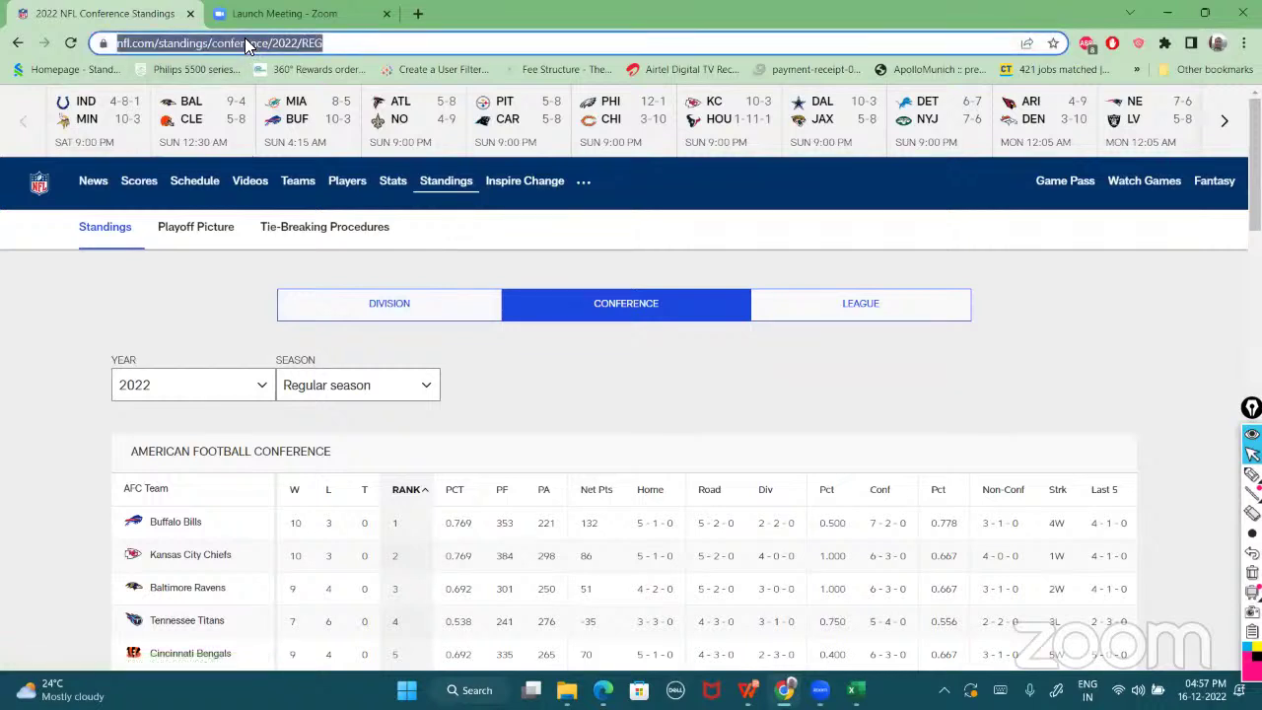
{"action": "key", "text": "alt+Tab"}
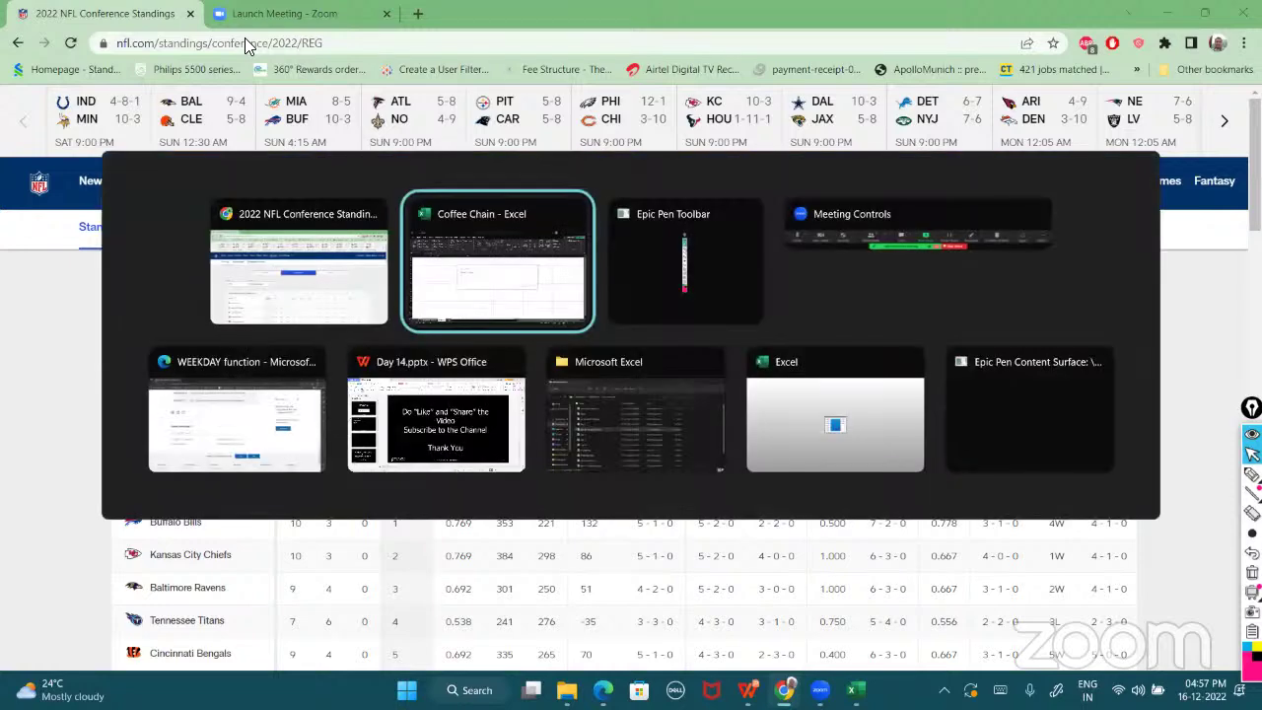
{"action": "left_click", "coordinate": [402, 347]}
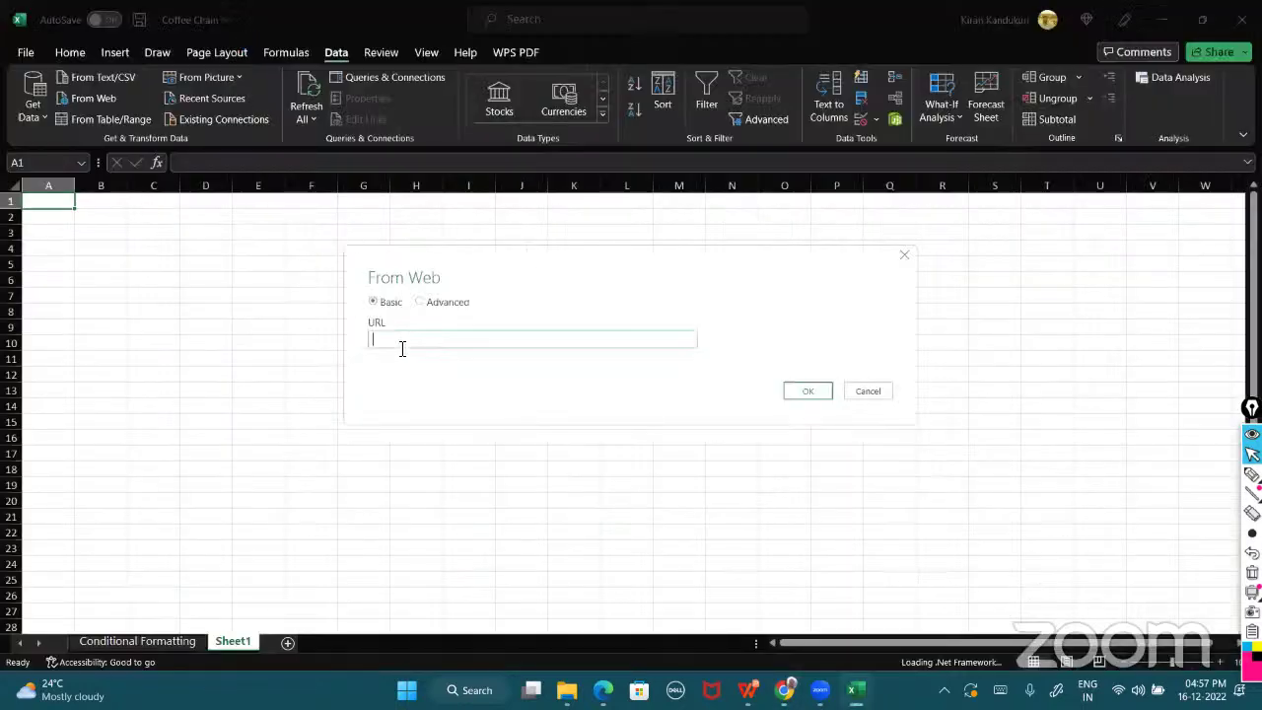
{"action": "key", "text": "ctrl+v"}
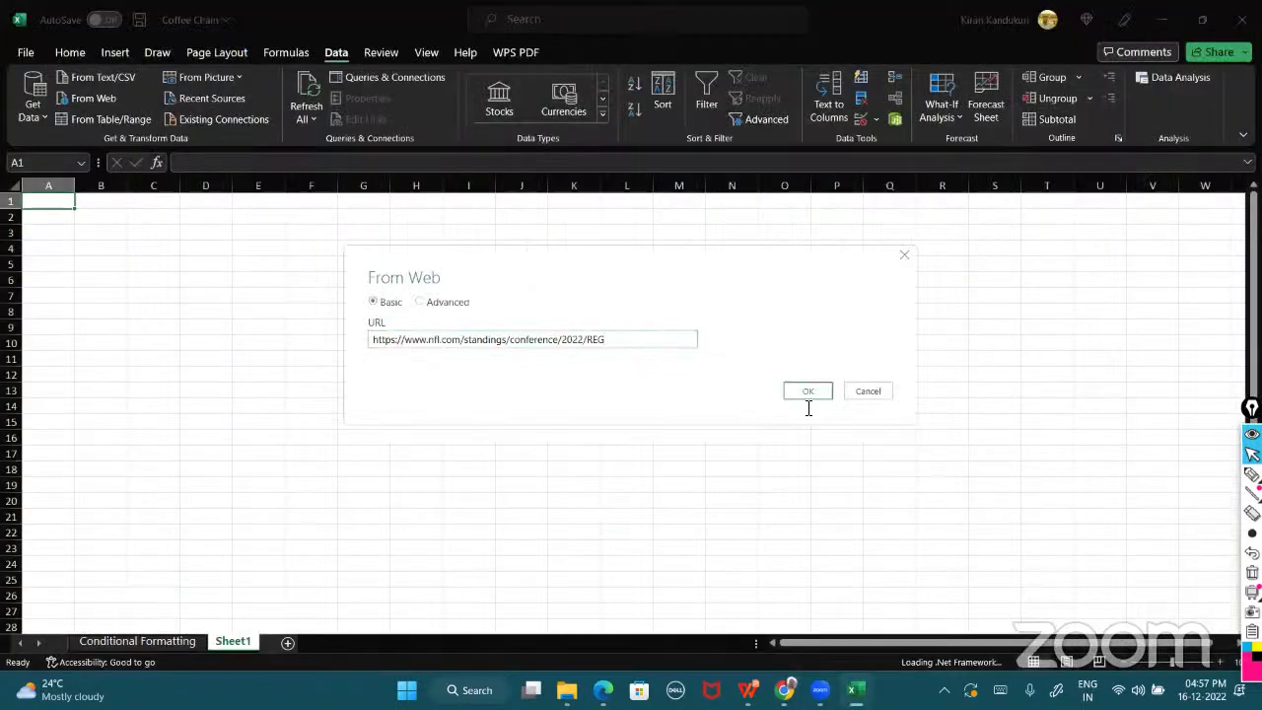
{"action": "left_click", "coordinate": [808, 391]}
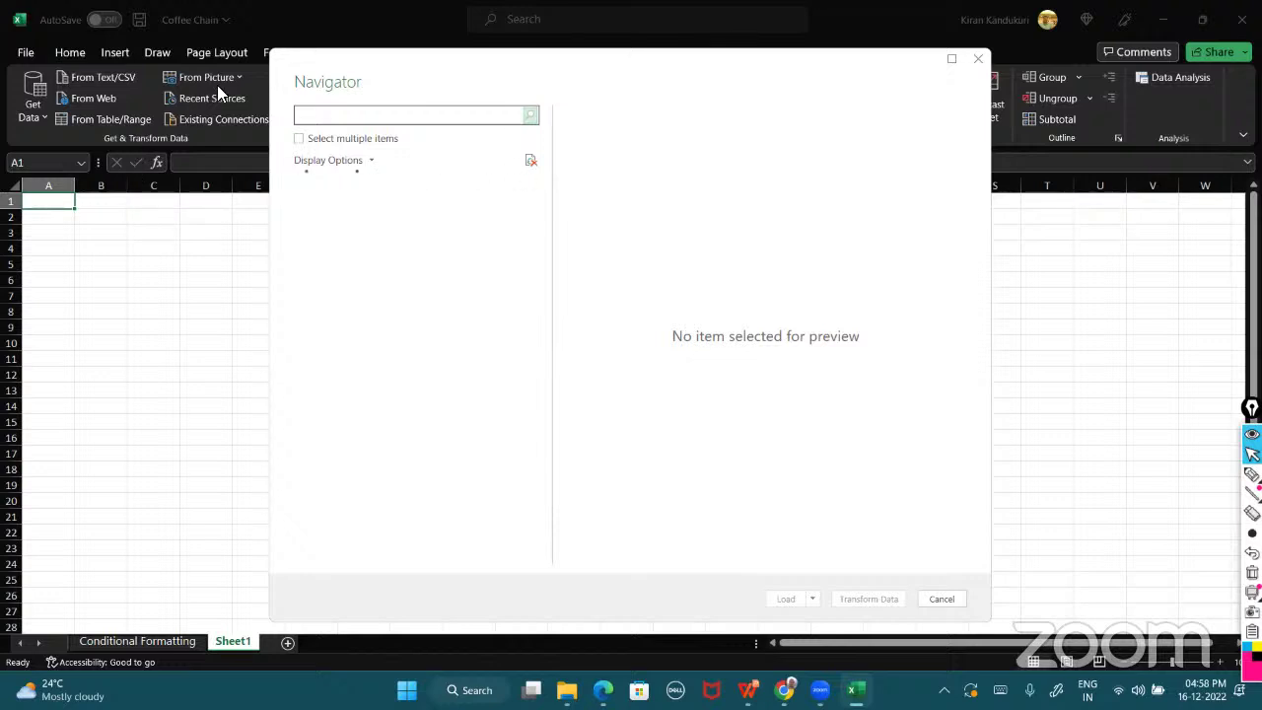
- Reposition the Navigator and preview both Standings - Detailed View tables, AFC and NFC
{"action": "left_click_drag", "start_coordinate": [351, 64], "coordinate": [373, 201]}
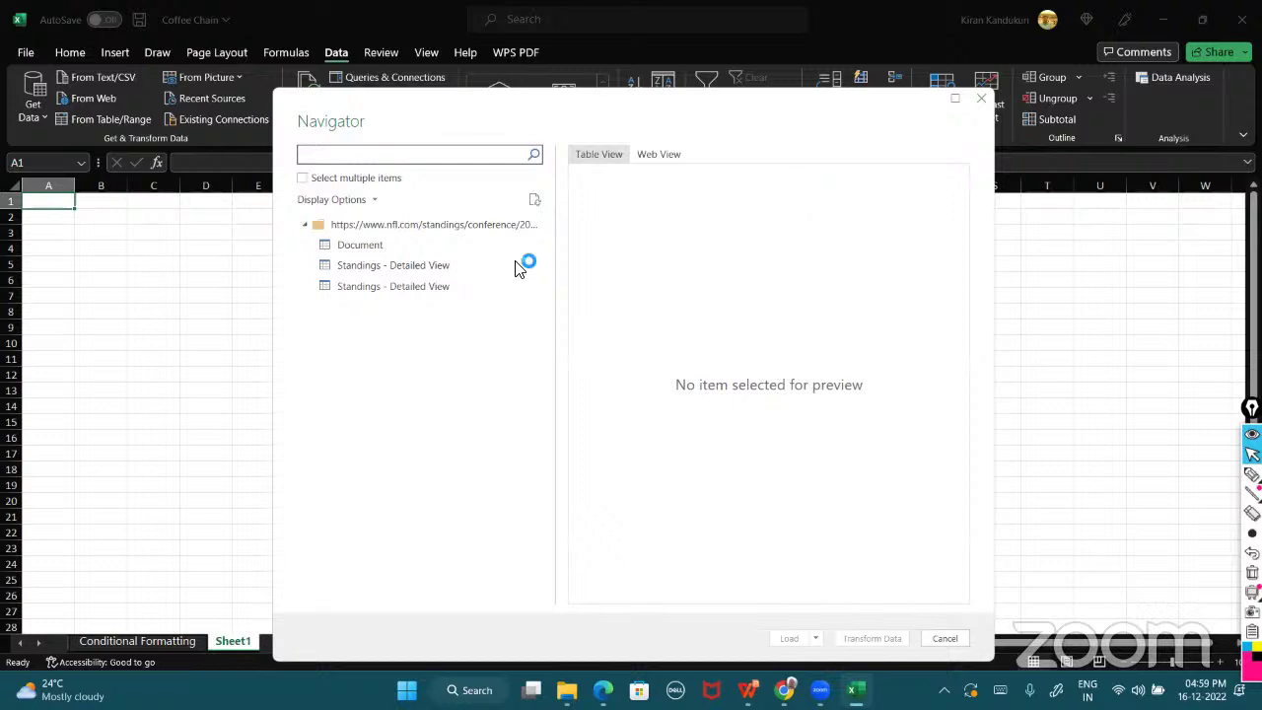
{"action": "left_click", "coordinate": [421, 273]}
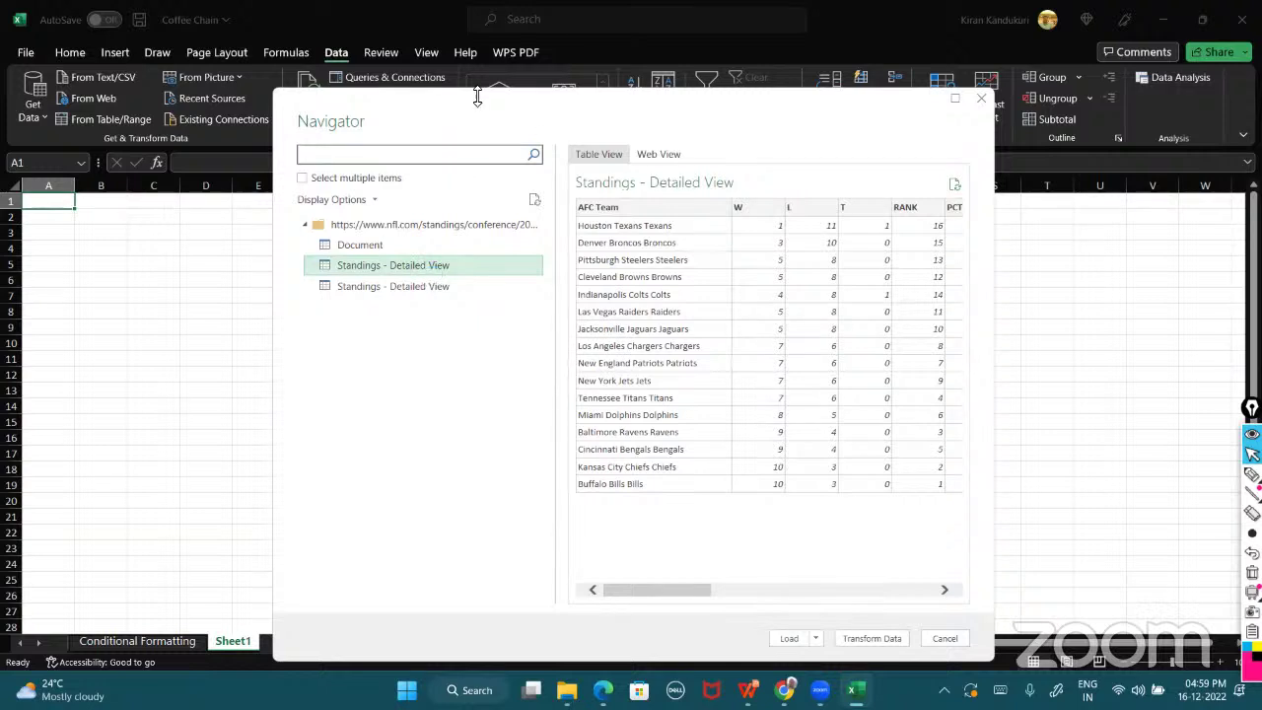
{"action": "left_click_drag", "start_coordinate": [477, 95], "coordinate": [477, 76]}
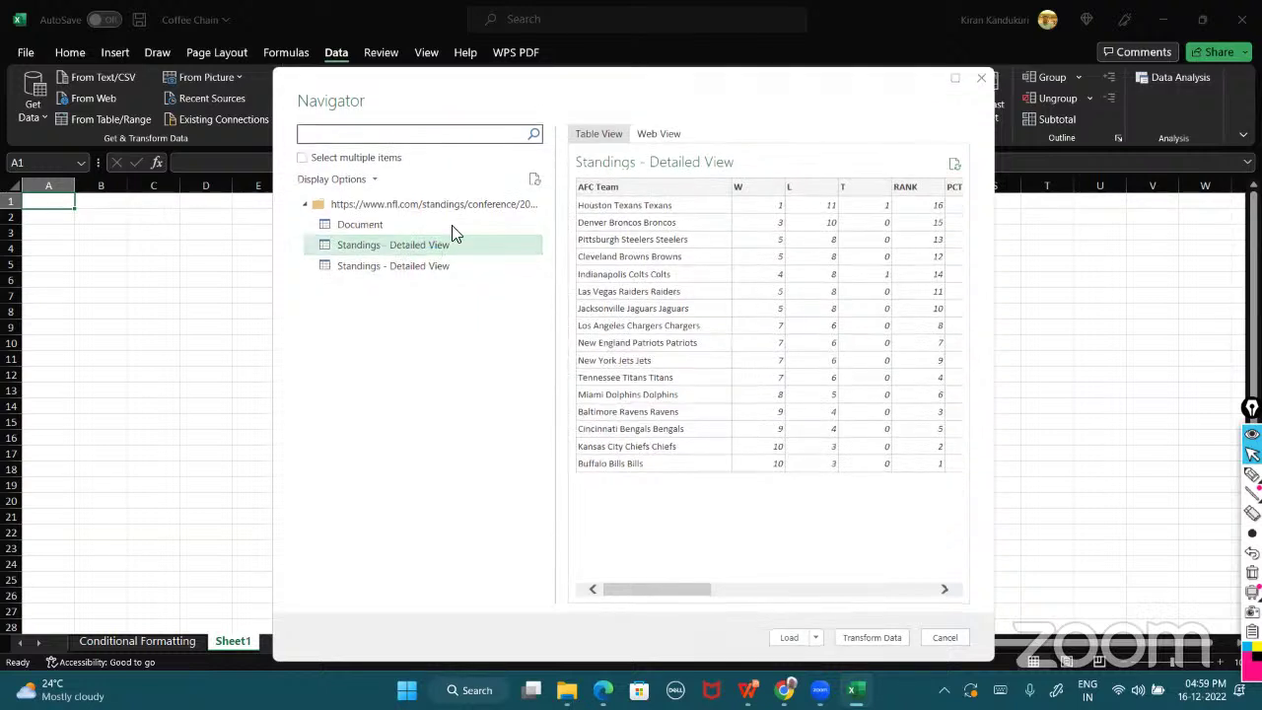
{"action": "left_click", "coordinate": [444, 266]}
{"action": "left_click", "coordinate": [446, 244]}
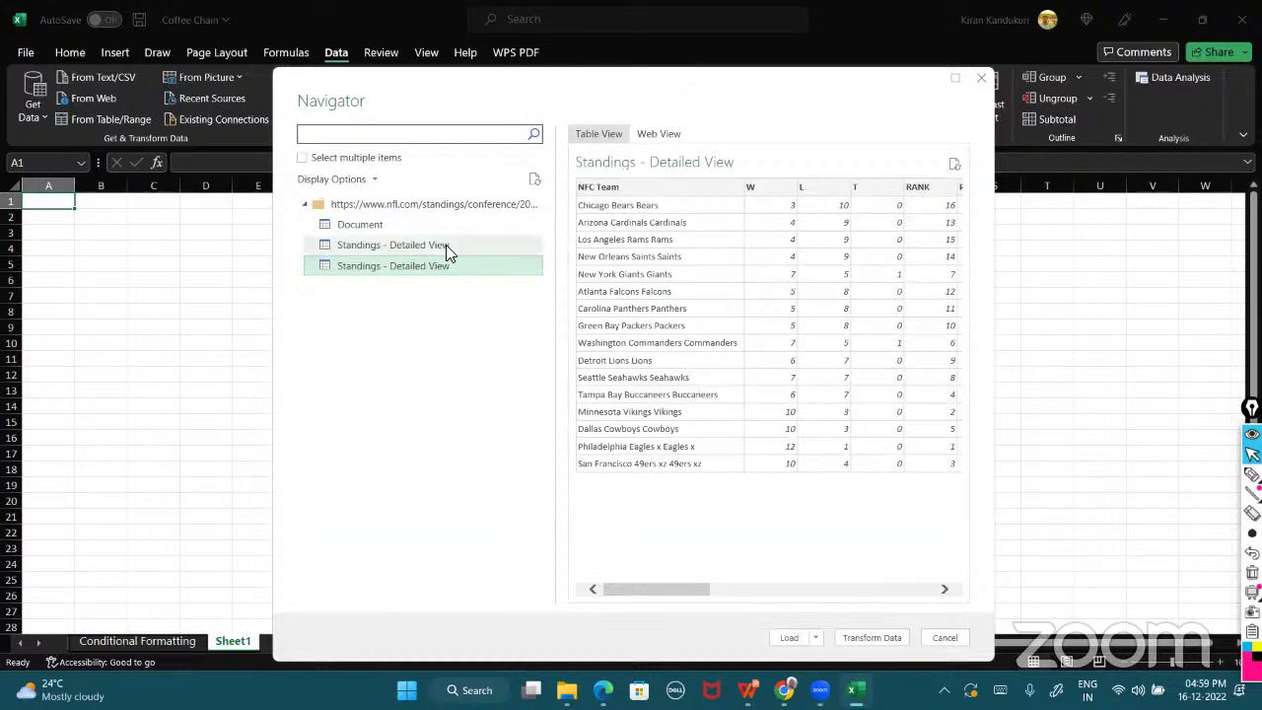
- Switch to Chrome and examine the American and National Football Conference tables on the standings page
{"action": "left_click", "coordinate": [784, 690]}
{"action": "scroll", "coordinate": [698, 548], "scroll_direction": "down", "scroll_amount": 8}
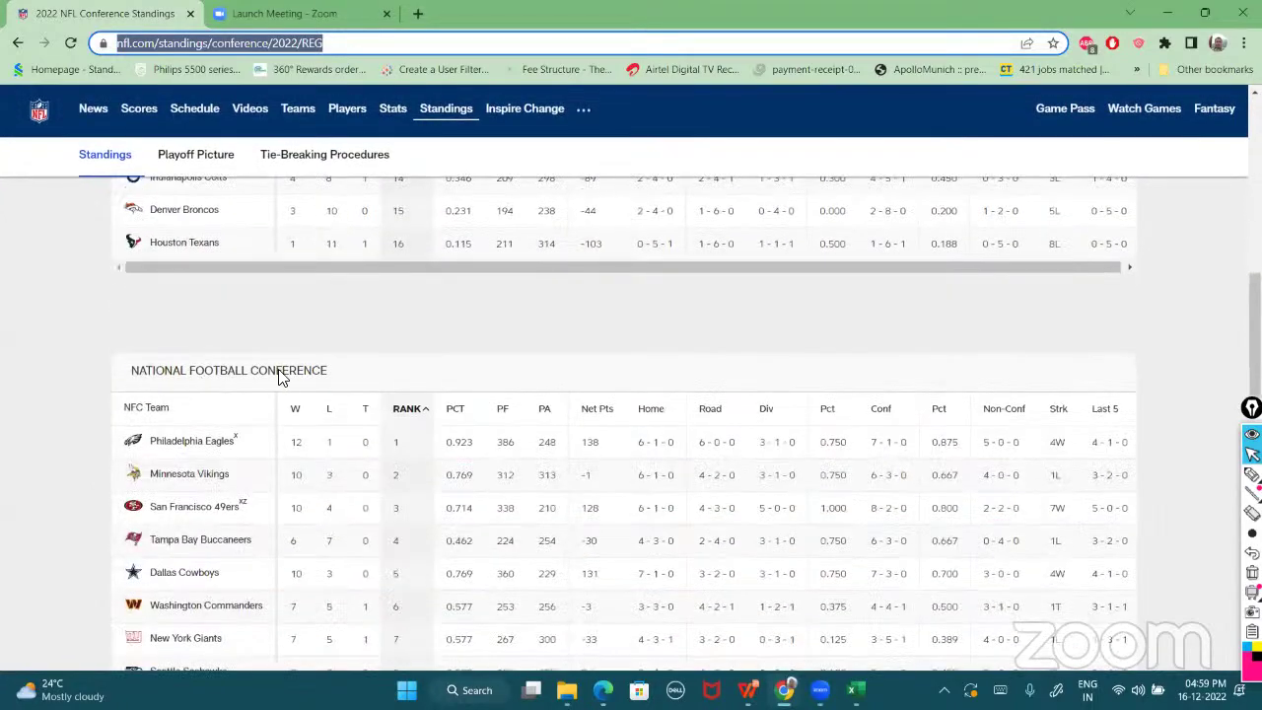
{"action": "scroll", "coordinate": [558, 485], "scroll_direction": "down", "scroll_amount": 3}
{"action": "scroll", "coordinate": [558, 485], "scroll_direction": "down", "scroll_amount": 3}
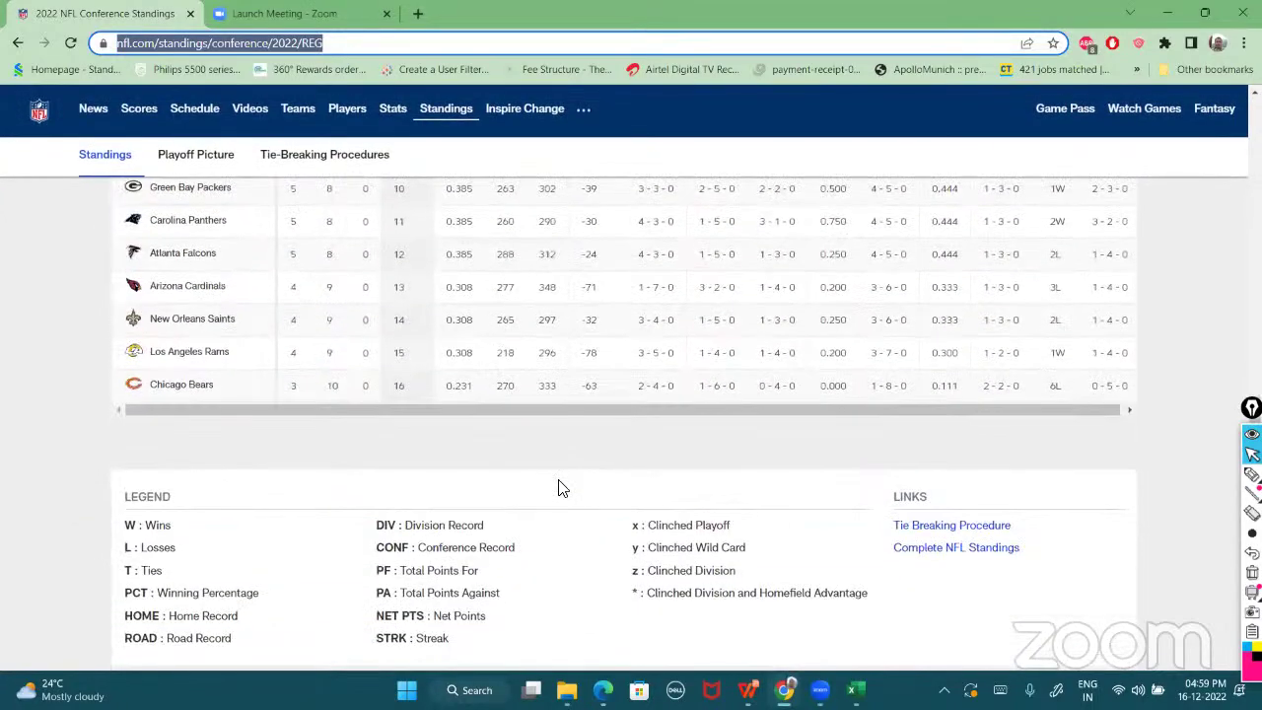
{"action": "scroll", "coordinate": [558, 484], "scroll_direction": "up", "scroll_amount": 15}
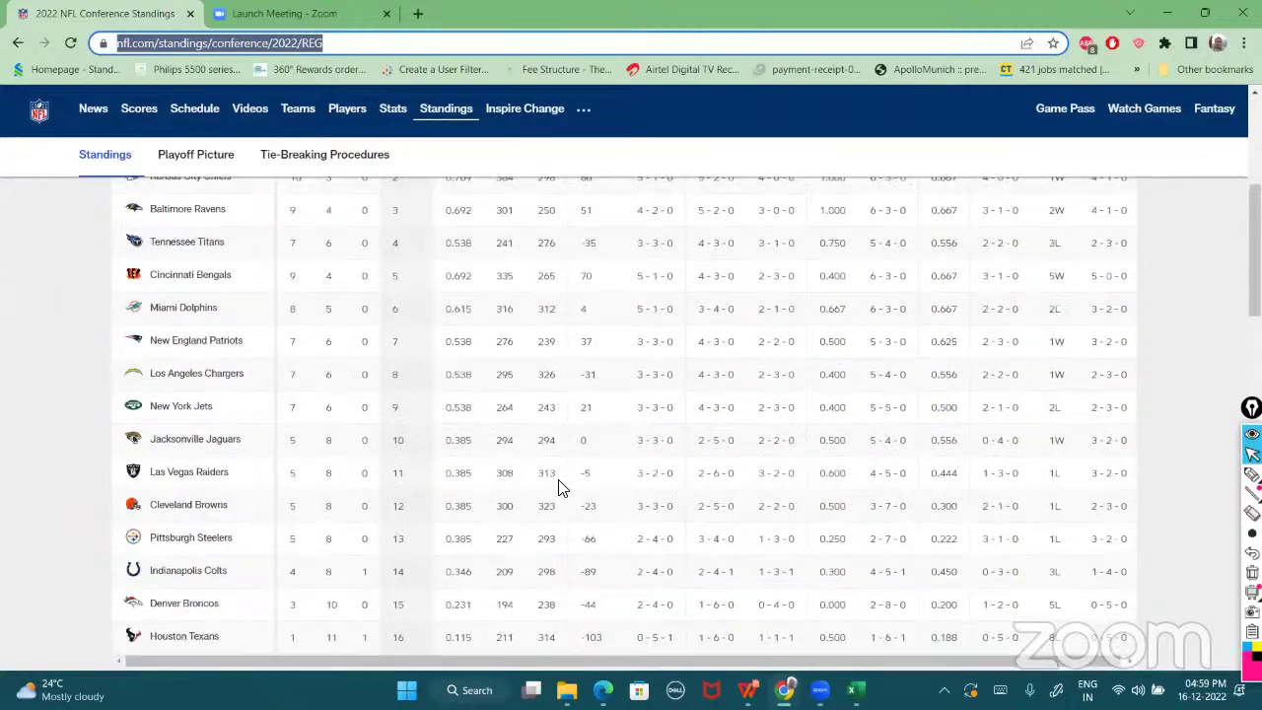
{"action": "scroll", "coordinate": [558, 485], "scroll_direction": "down", "scroll_amount": 3}
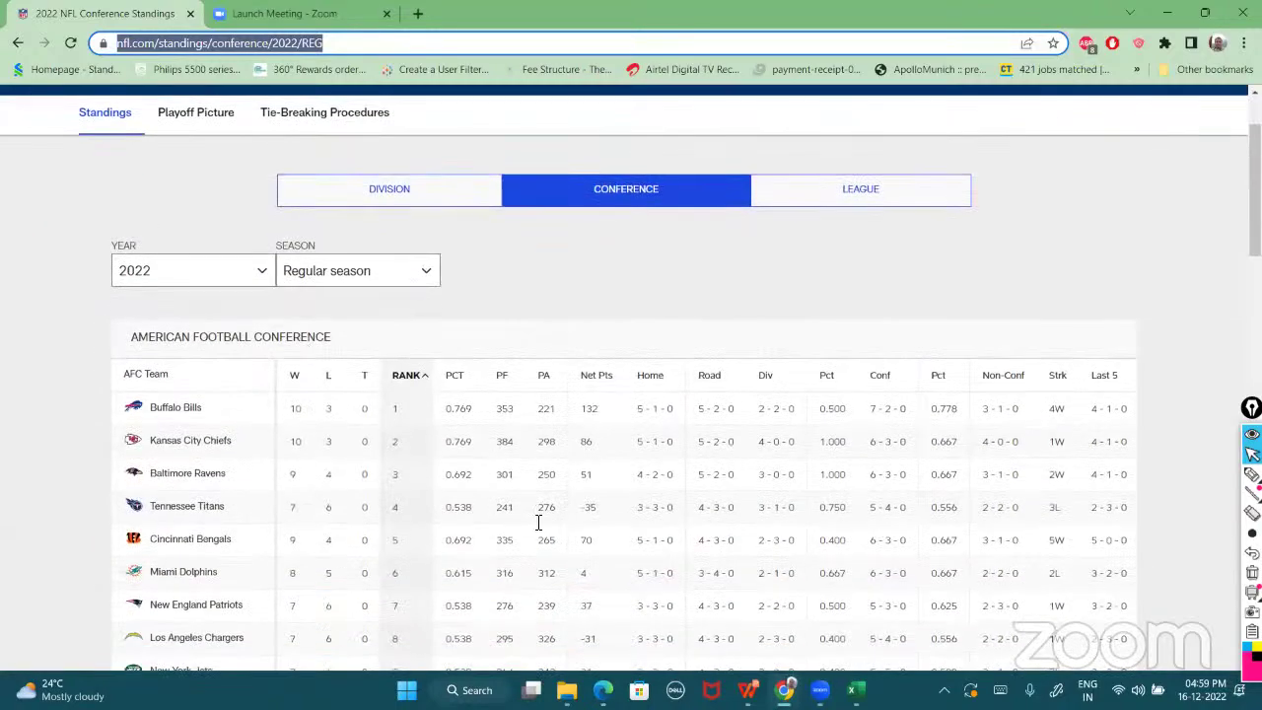
{"action": "scroll", "coordinate": [538, 522], "scroll_direction": "down", "scroll_amount": 7}
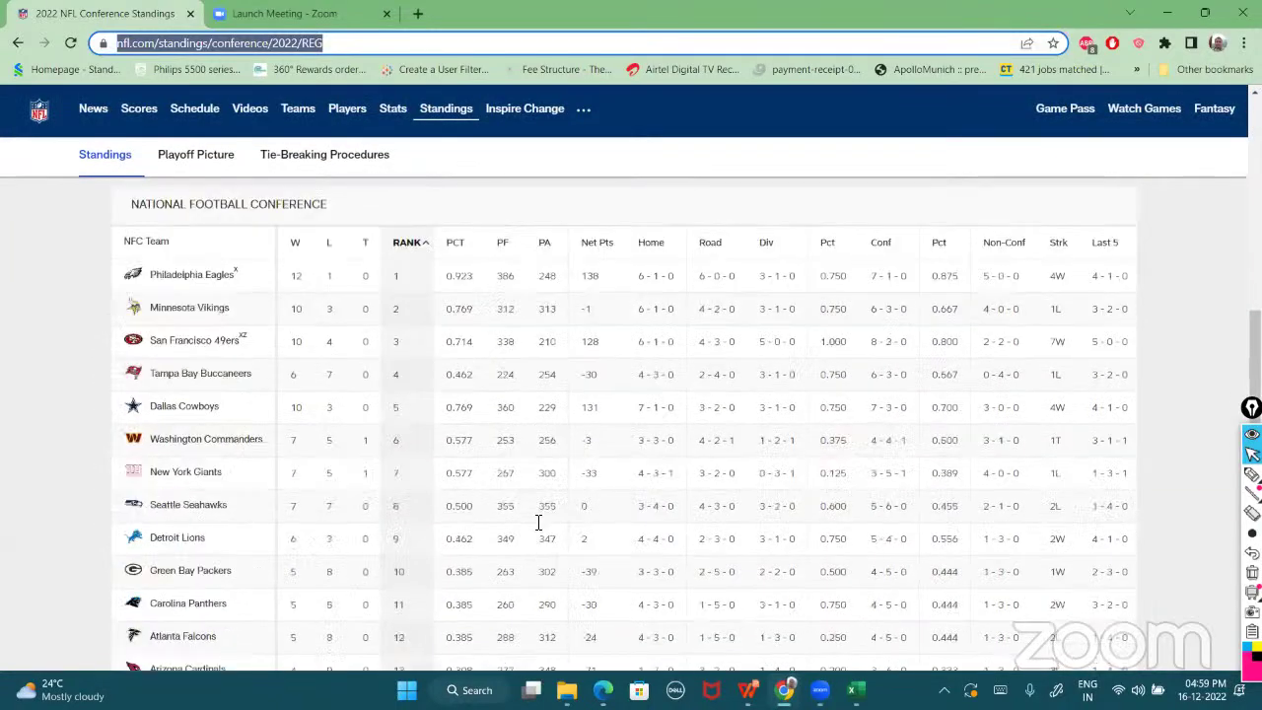
- Return to Excel and check the team column in the NFC and AFC table previews against the web page
{"action": "left_click", "coordinate": [856, 690]}
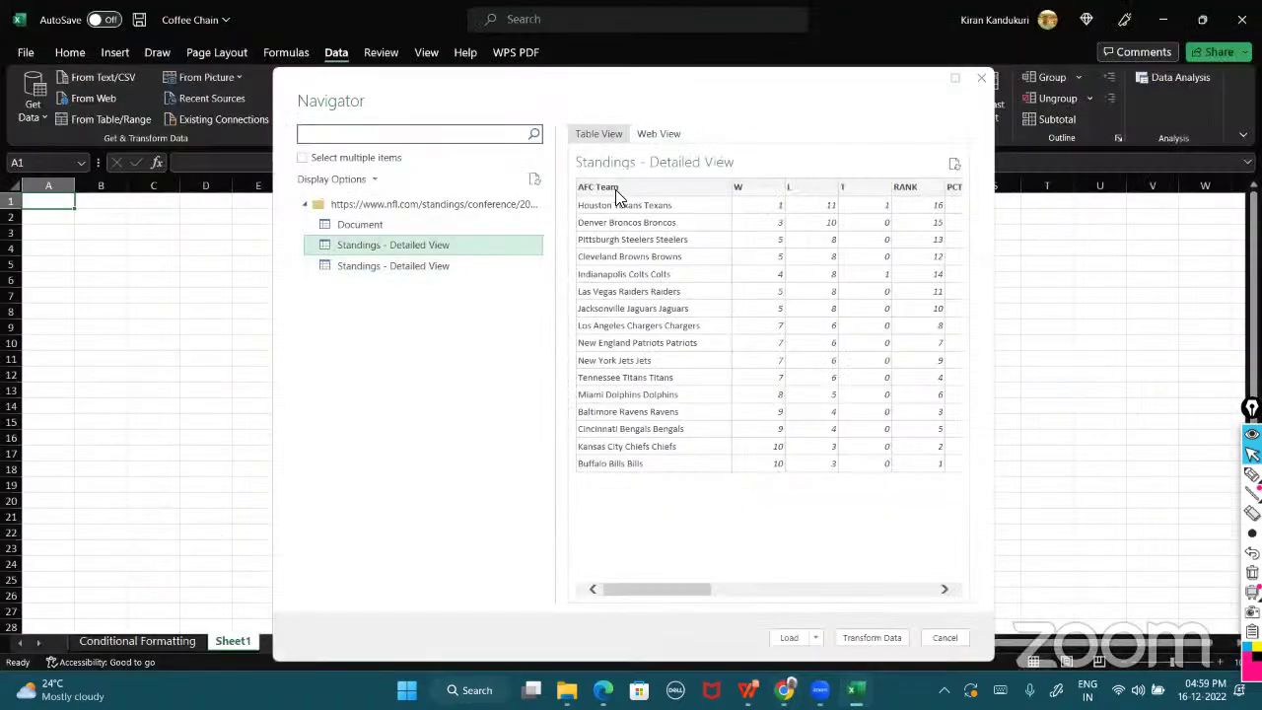
{"action": "left_click", "coordinate": [449, 266]}
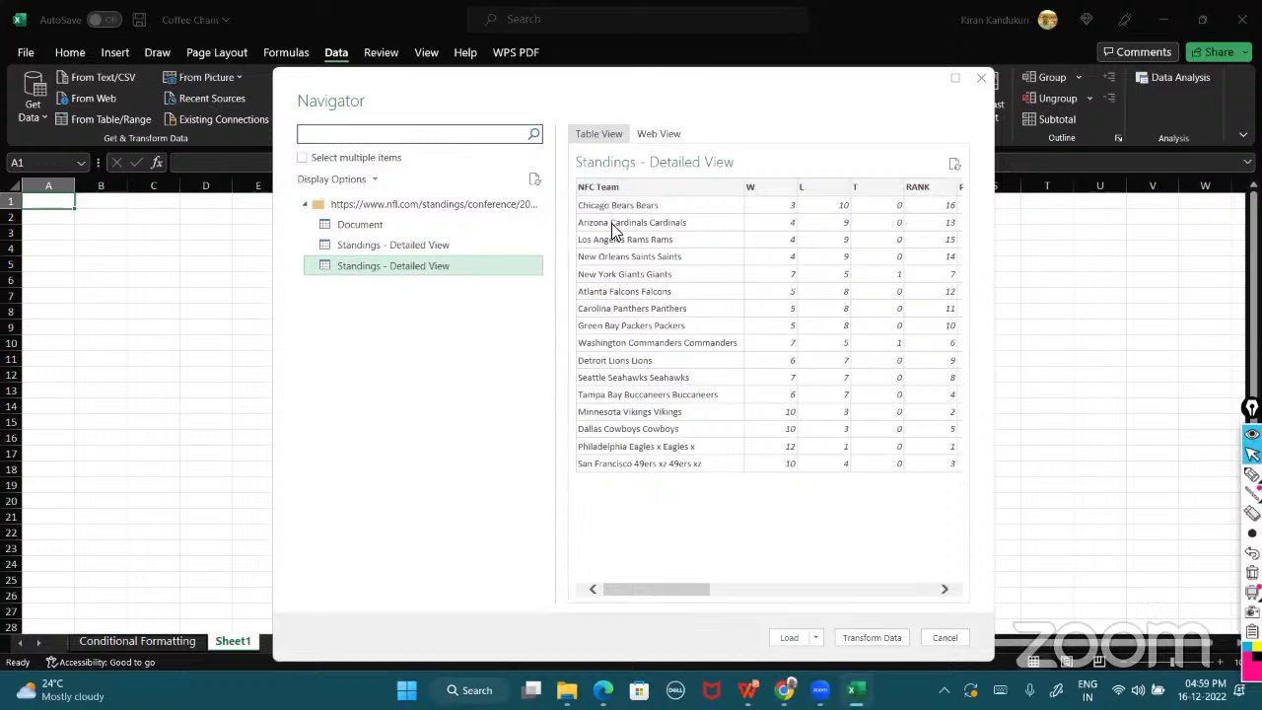
{"action": "left_click", "coordinate": [506, 245]}
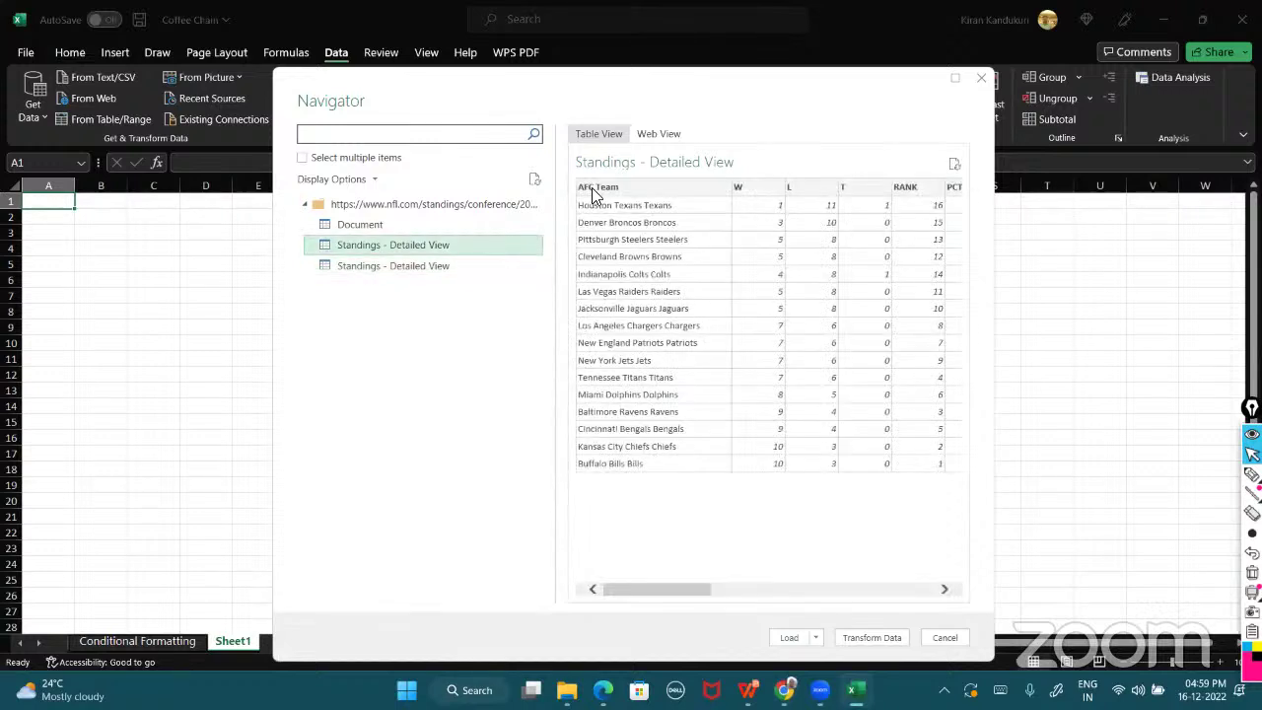
- Allow selecting multiple items, choose the NFC Standings - Detailed View table and load it into the workbook
{"action": "left_click", "coordinate": [302, 159]}
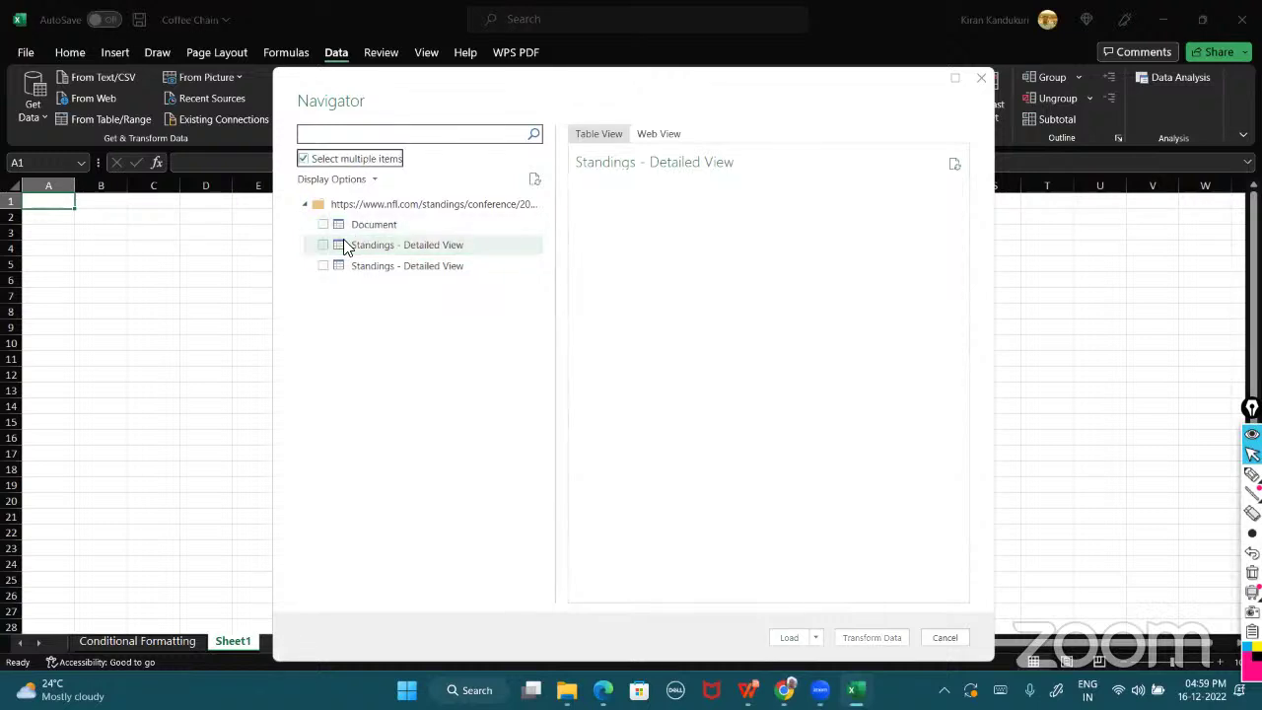
{"action": "left_click", "coordinate": [322, 265]}
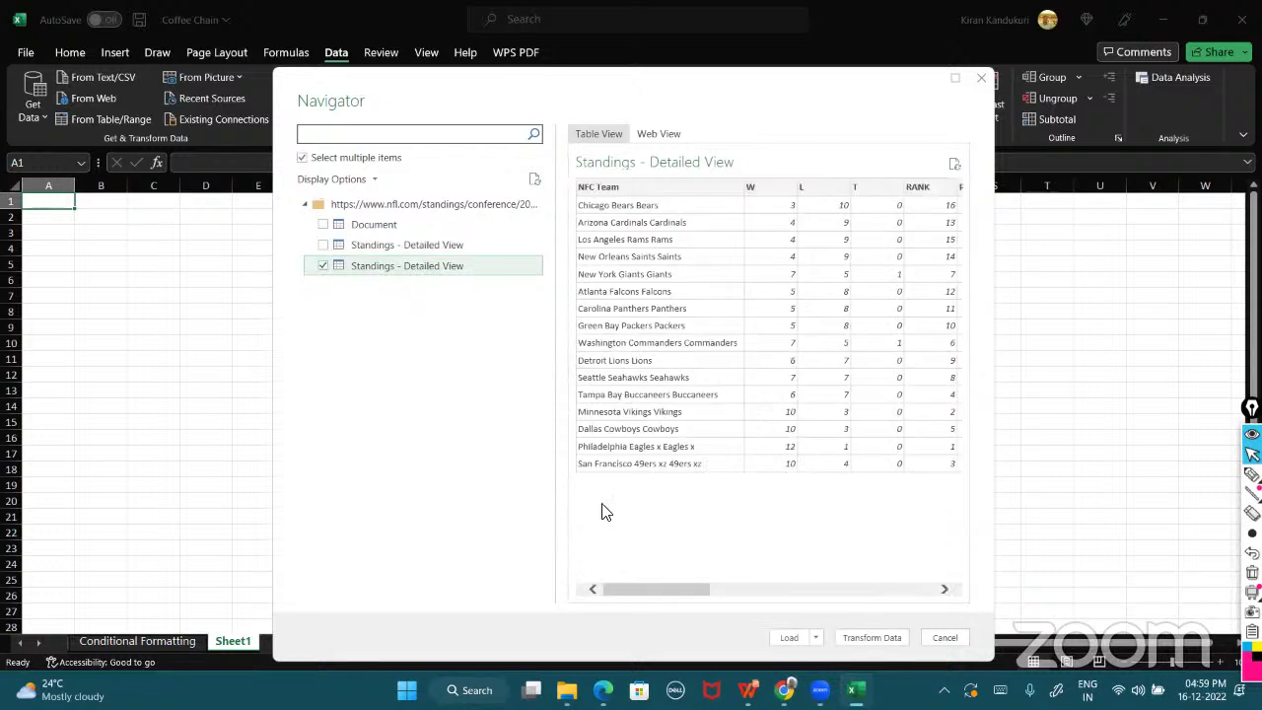
{"action": "left_click", "coordinate": [808, 638]}
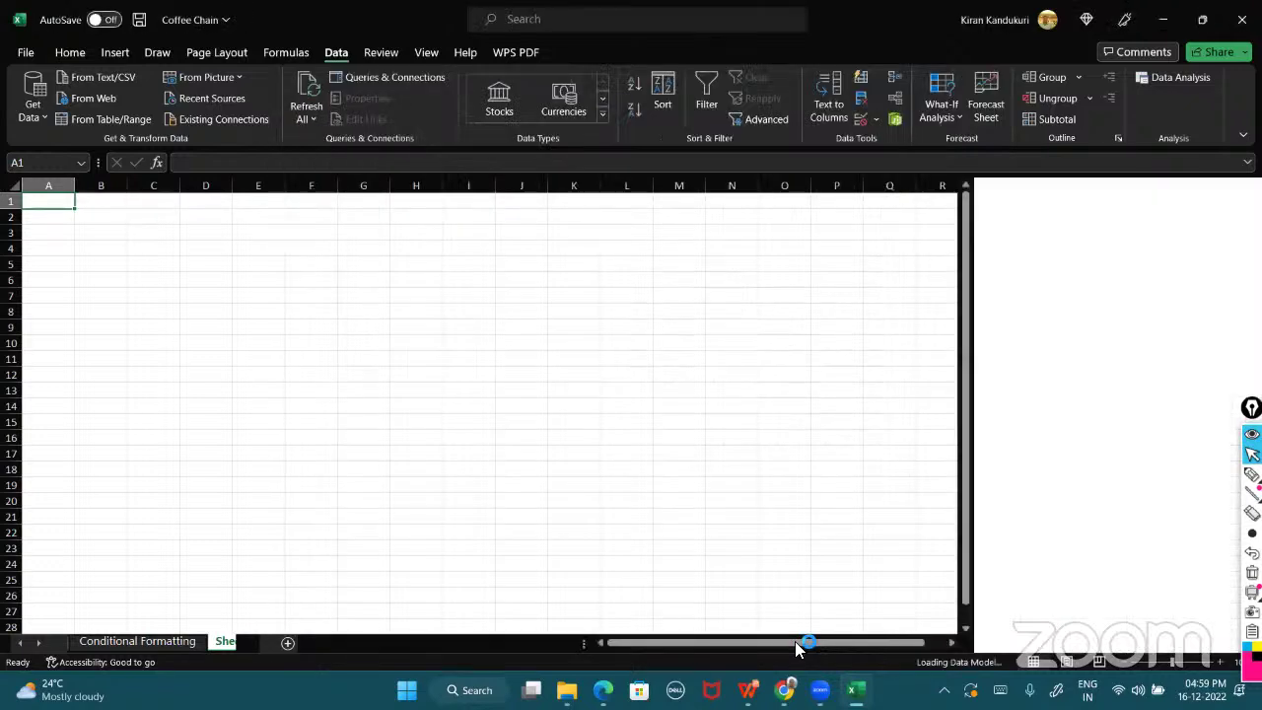